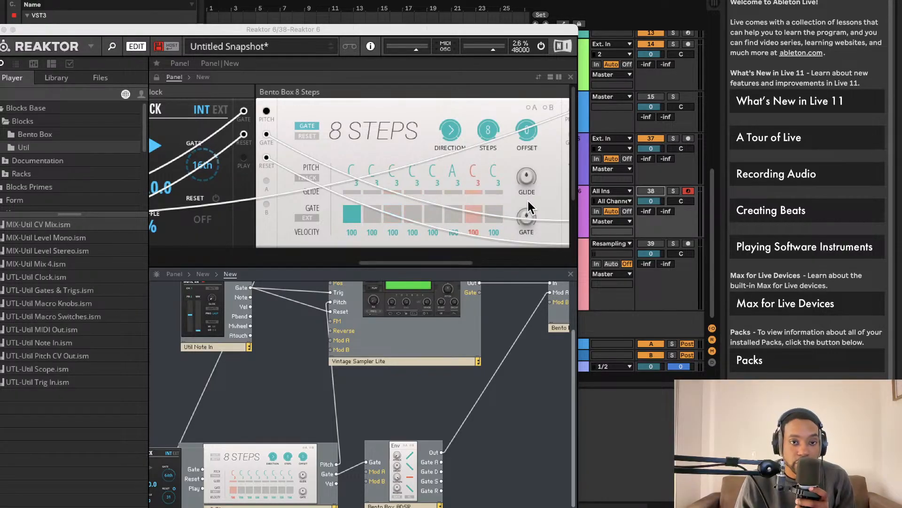
# Step: Activate the Reaktor track 38 in the Ableton Live mixer to audition the sequenced patch
pyautogui.moveTo(525, 178)
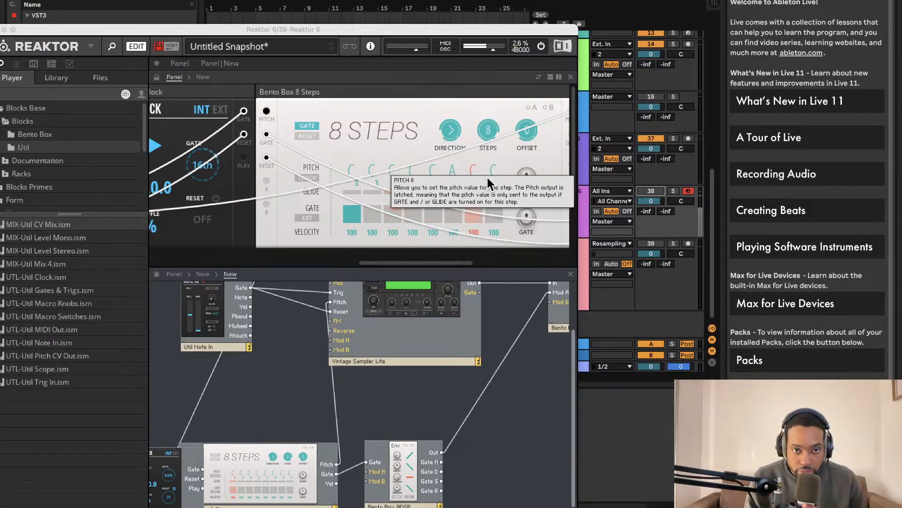
pyautogui.click(646, 191)
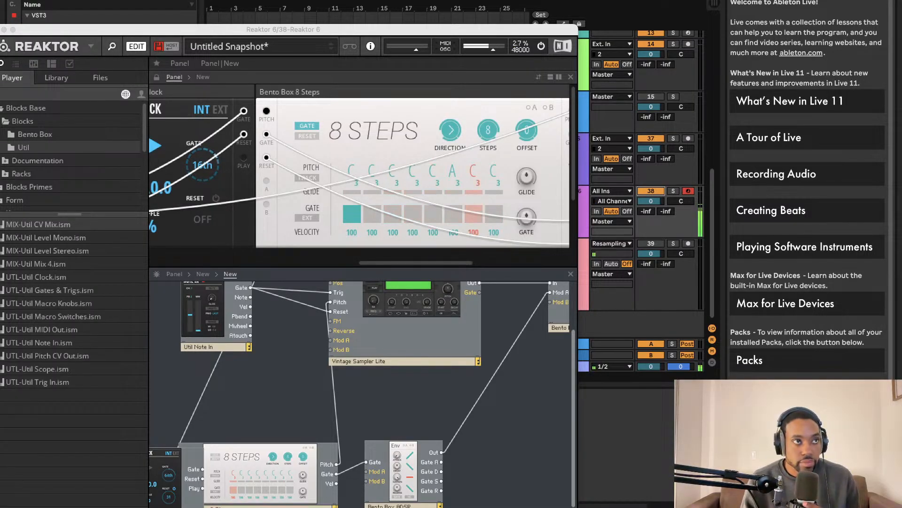
pyautogui.press('super+alt+p')
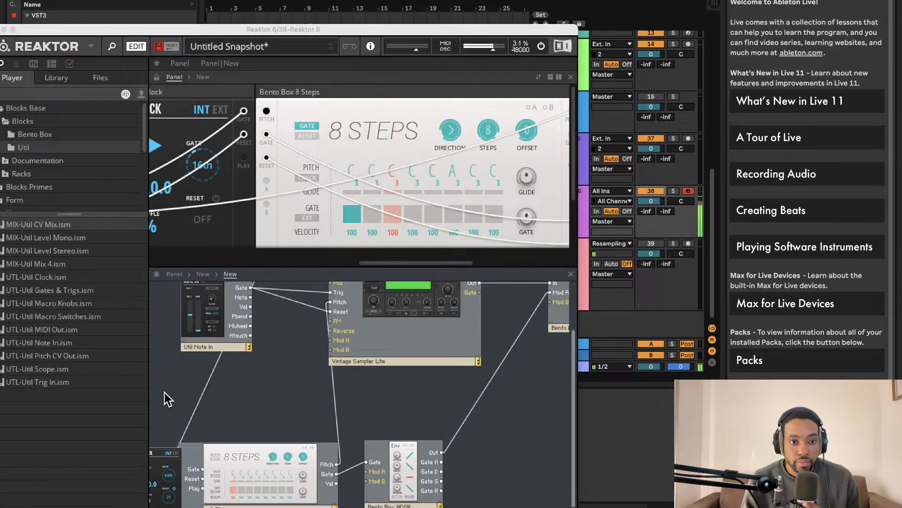
pyautogui.click(163, 393)
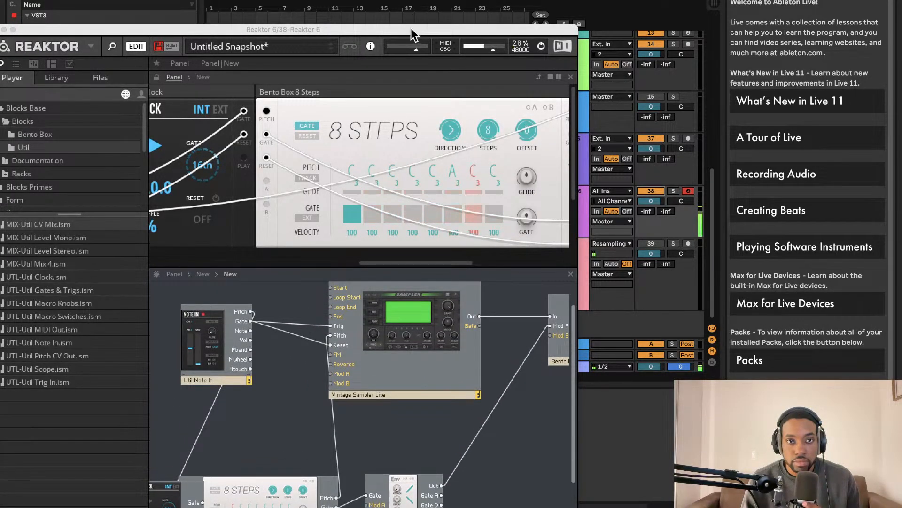
# Step: Reposition the Reaktor window over the session and mute track 38 in the mixer
pyautogui.moveTo(411, 28); pyautogui.dragTo(471, 6)
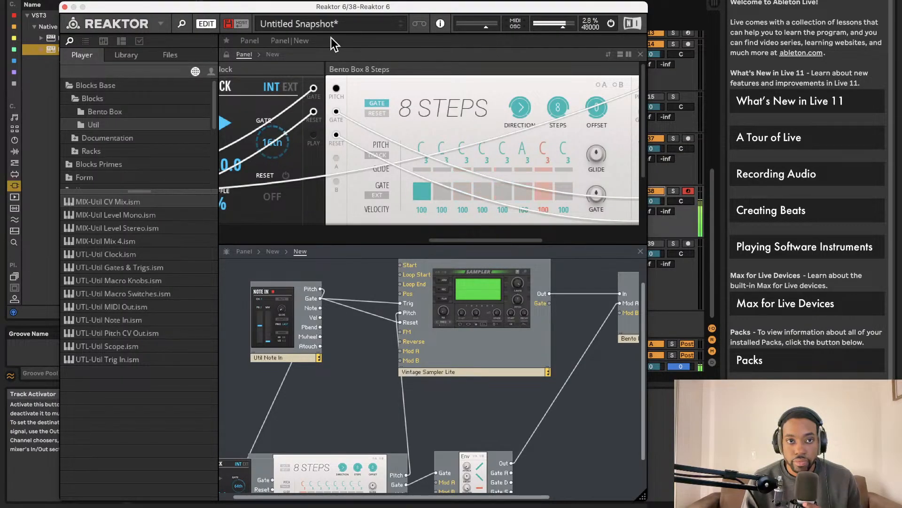
pyautogui.moveTo(557, 10); pyautogui.dragTo(509, 9)
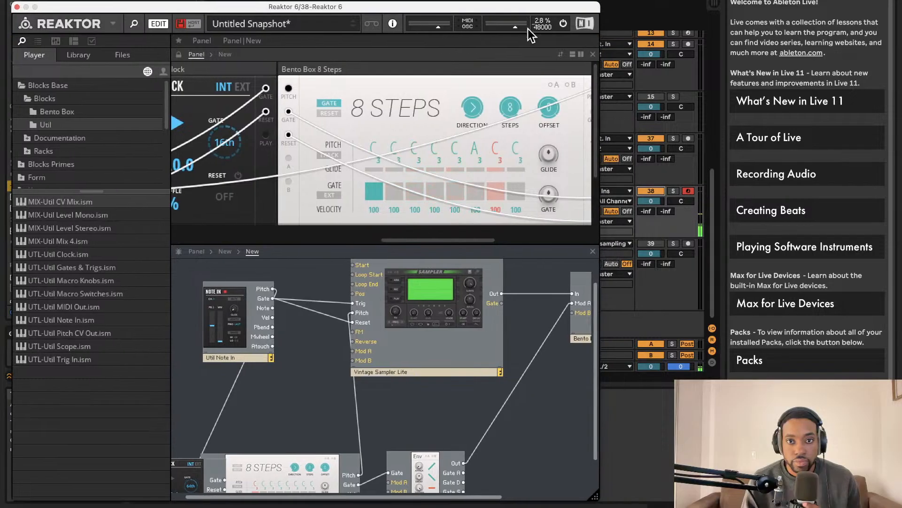
pyautogui.click(650, 192)
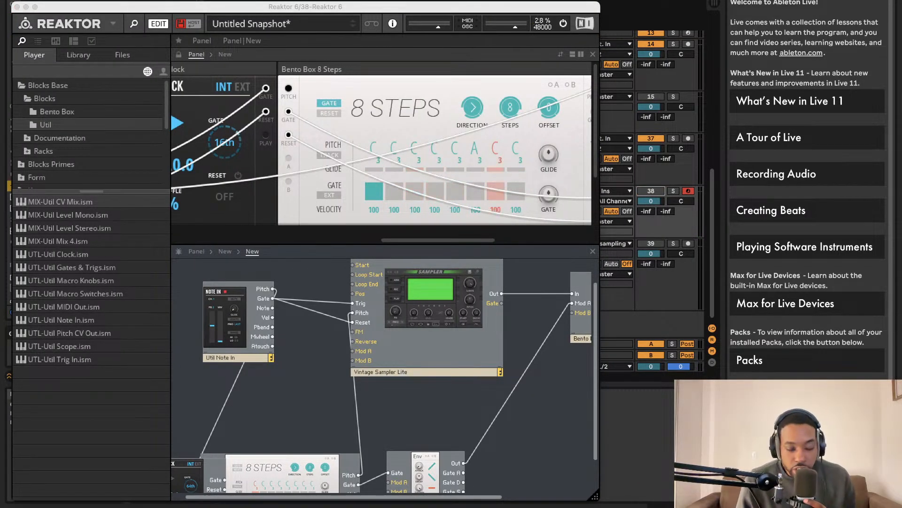
pyautogui.moveTo(368, 4); pyautogui.dragTo(423, 0)
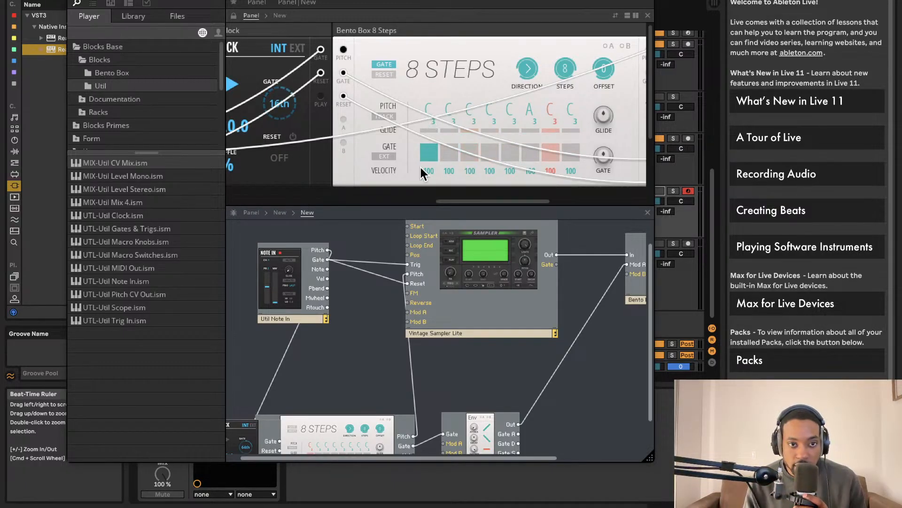
# Step: Delete the Util Clock and Bento Box 8 Steps blocks from the upper-level structure containing the New instrument
pyautogui.click(280, 212)
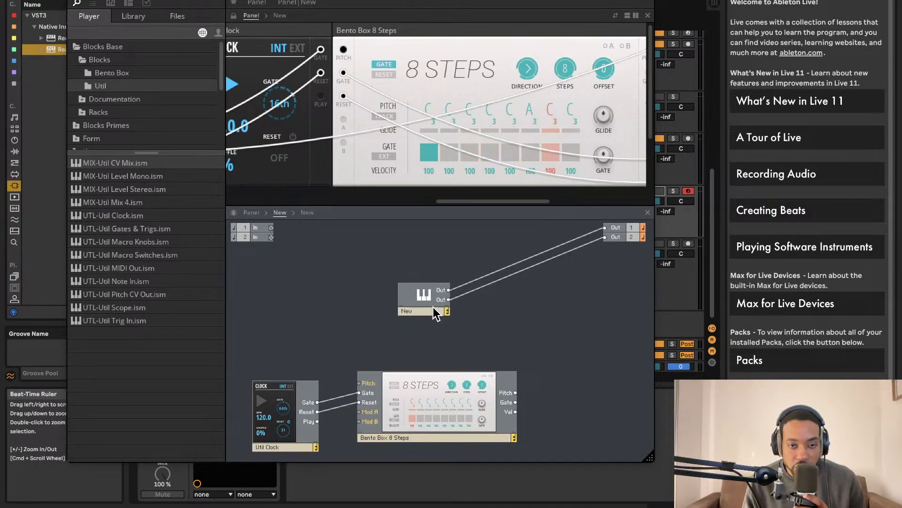
pyautogui.moveTo(271, 367); pyautogui.dragTo(538, 421)
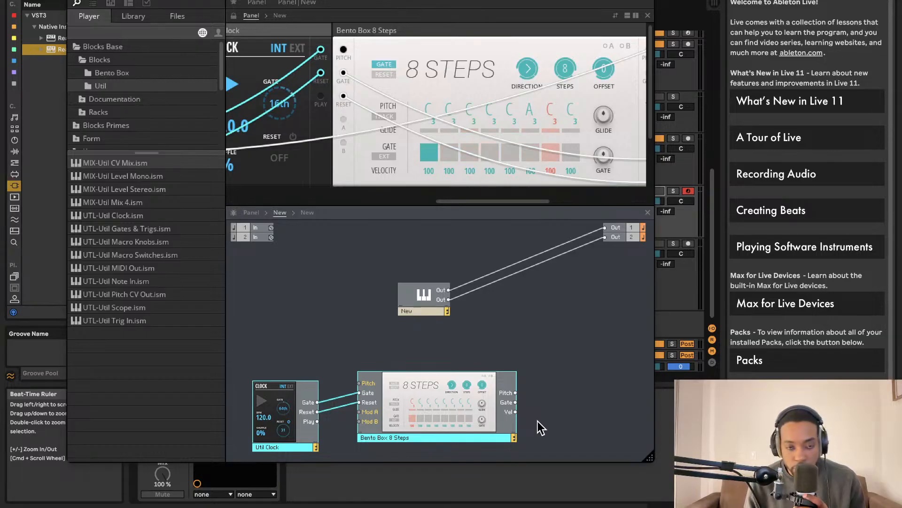
pyautogui.press('Delete')
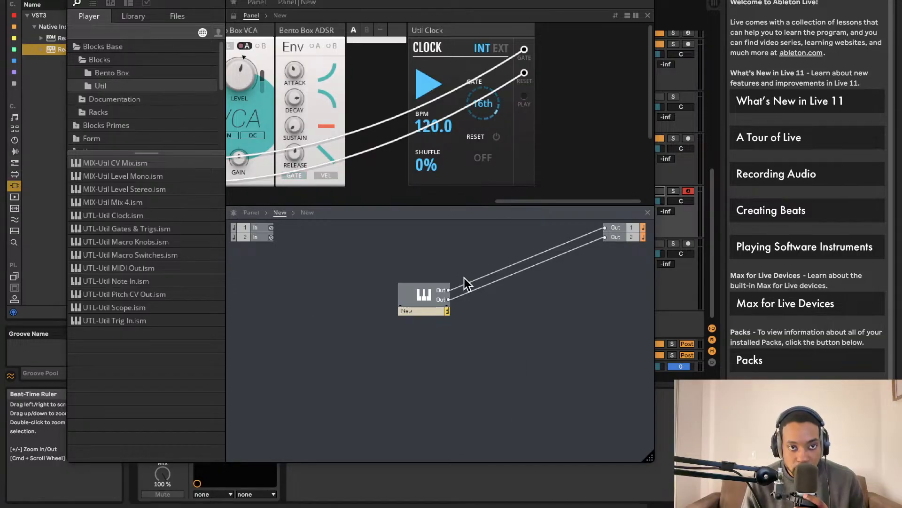
# Step: Examine the New instrument's signal path from Vintage Sampler Lite through Bento Box VCA to its two outputs, and return to the upper level
pyautogui.doubleClick(423, 295)
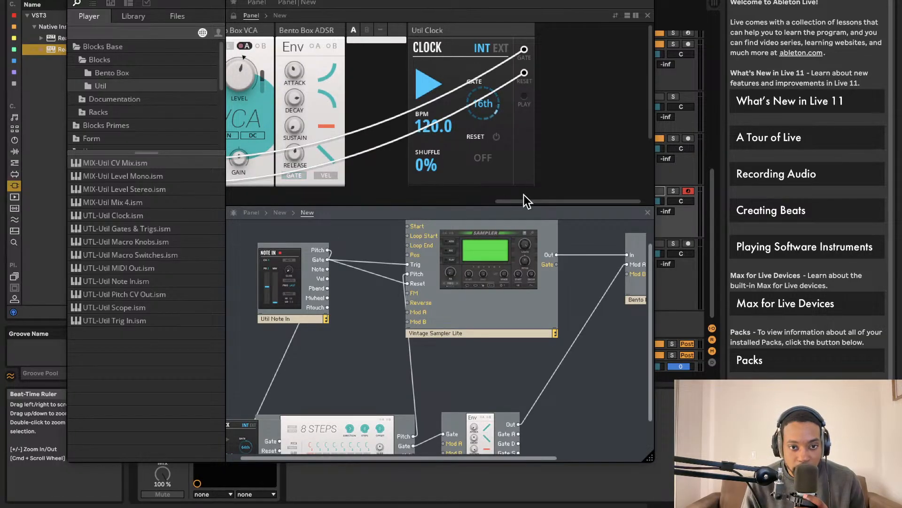
pyautogui.hscroll(2, 442, 249)
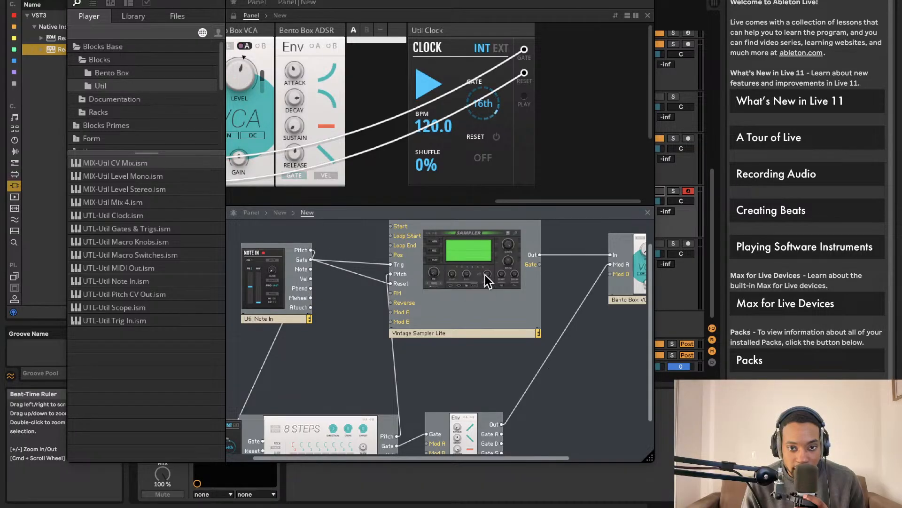
pyautogui.scroll(-4, 353, 240)
pyautogui.scroll(4, 356, 242)
pyautogui.scroll(3, 357, 244)
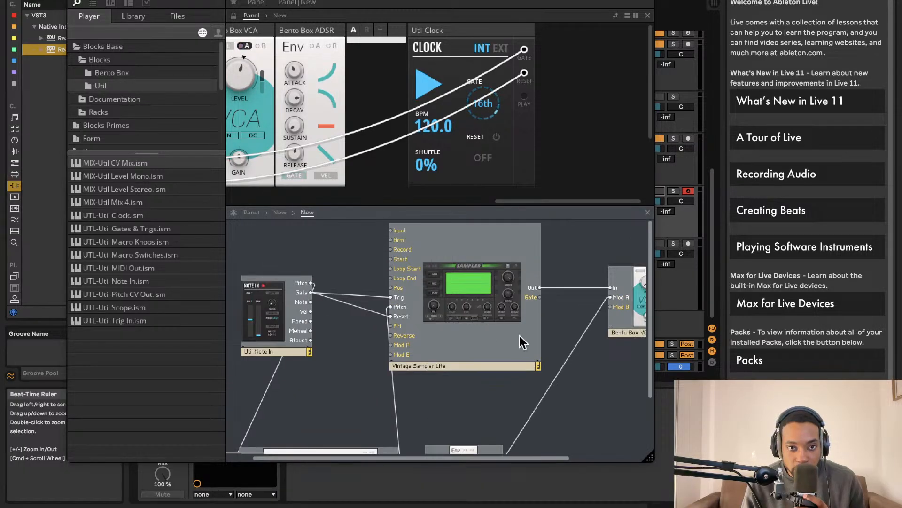
pyautogui.hscroll(5, 293, 305)
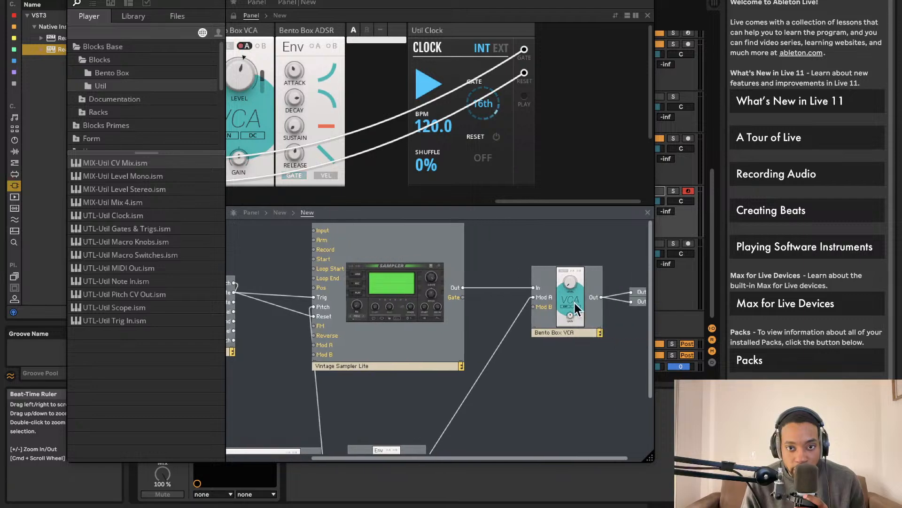
pyautogui.hscroll(1, 581, 287)
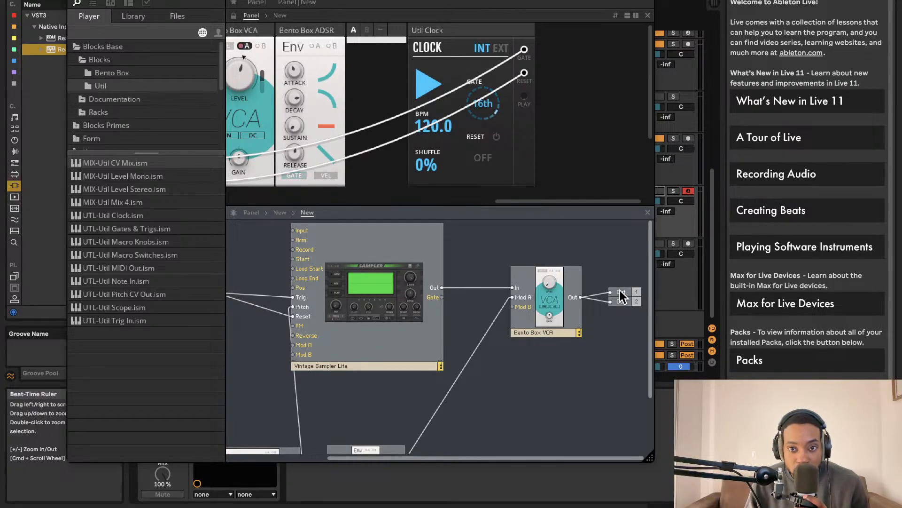
pyautogui.moveTo(623, 293); pyautogui.dragTo(622, 295)
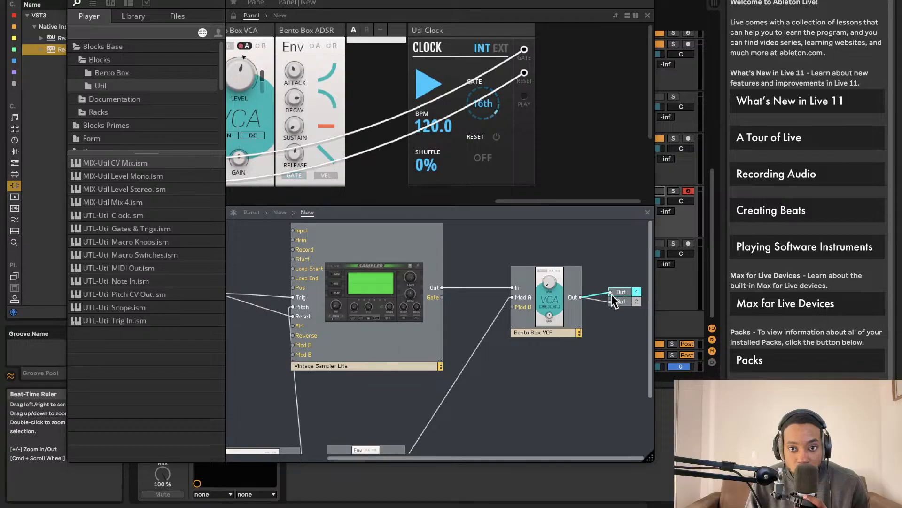
pyautogui.click(278, 213)
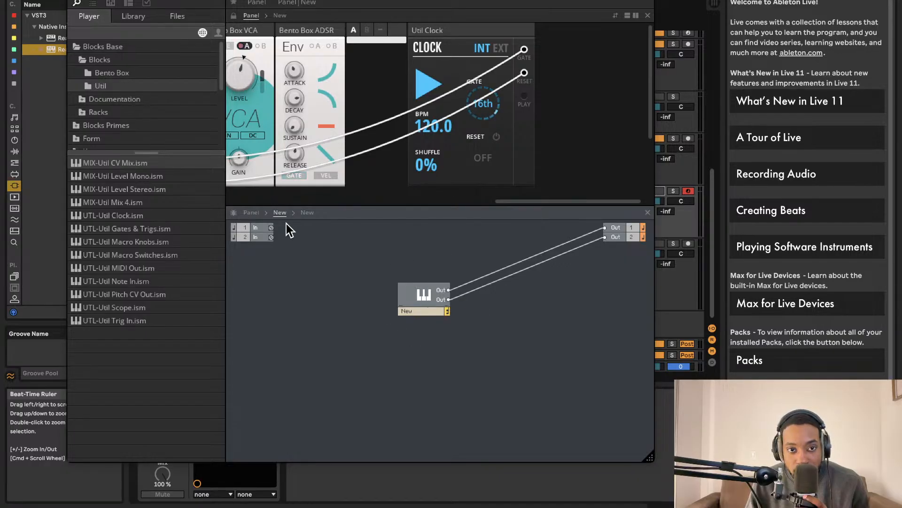
# Step: Reopen the New instrument's structure and move the Util Clock block clear of Bento Box 8 Steps, slightly above it
pyautogui.doubleClick(425, 294)
pyautogui.hscroll(-5, 372, 320)
pyautogui.scroll(-4, 375, 291)
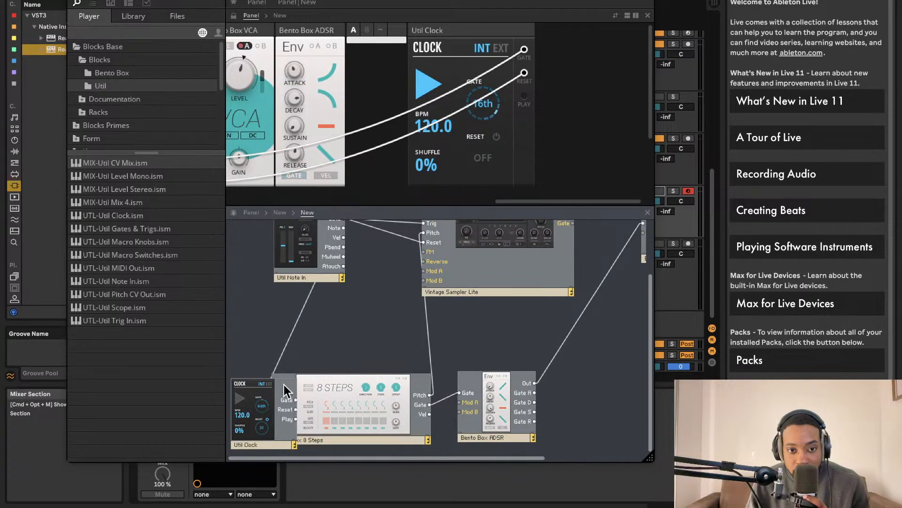
pyautogui.moveTo(284, 408); pyautogui.dragTo(230, 399)
pyautogui.scroll(3, 346, 343)
pyautogui.hscroll(-3, 346, 344)
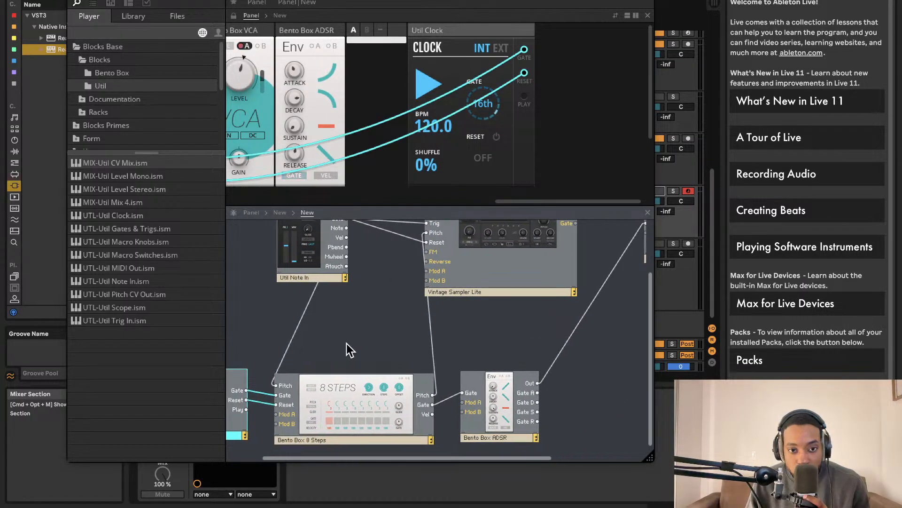
pyautogui.scroll(-3, 322, 365)
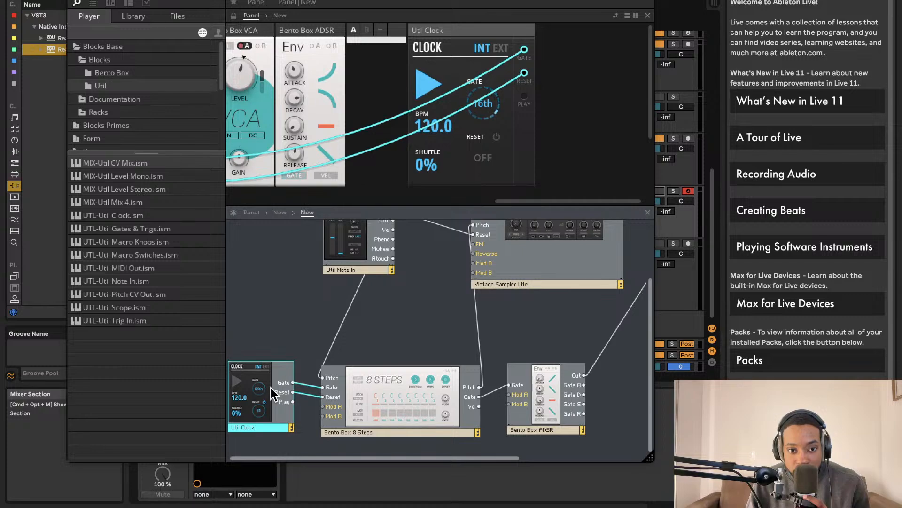
pyautogui.moveTo(271, 379); pyautogui.dragTo(264, 335)
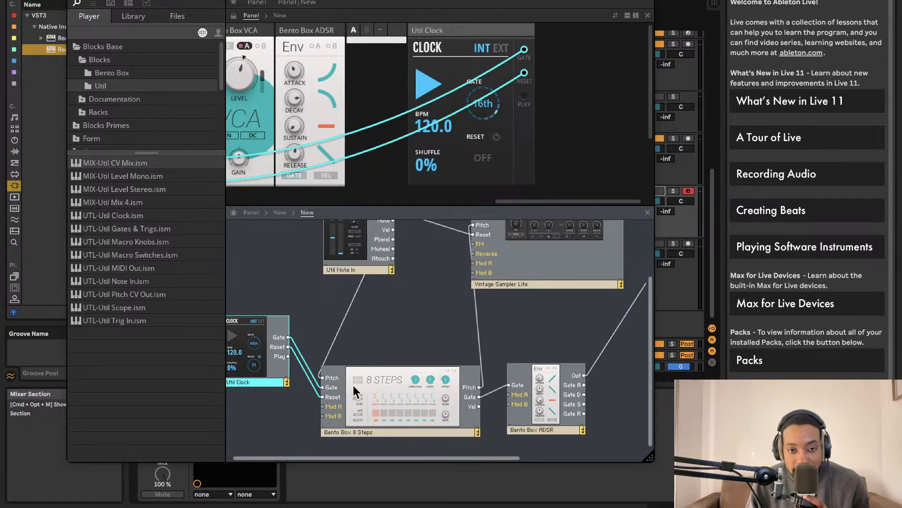
# Step: Enlarge the panel area above the structure view and turn down the Bento Box VCA's Level
pyautogui.scroll(4, 447, 346)
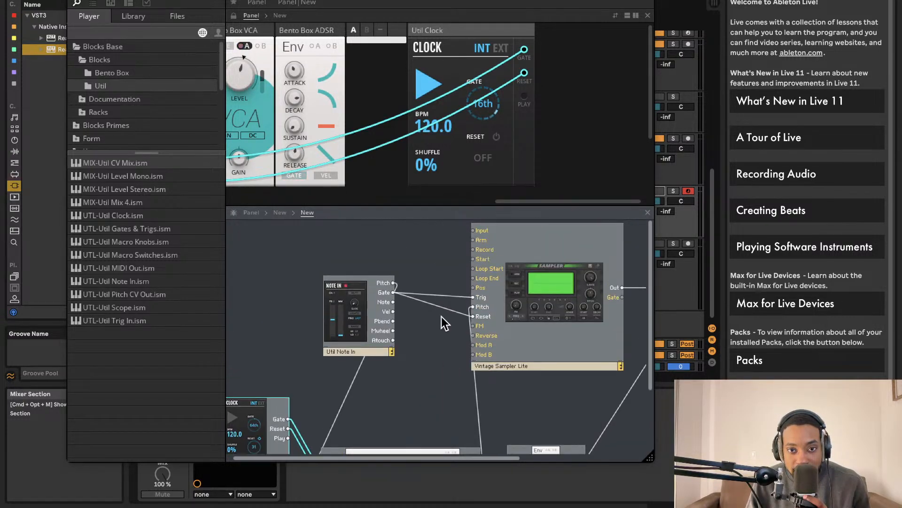
pyautogui.hscroll(4, 382, 301)
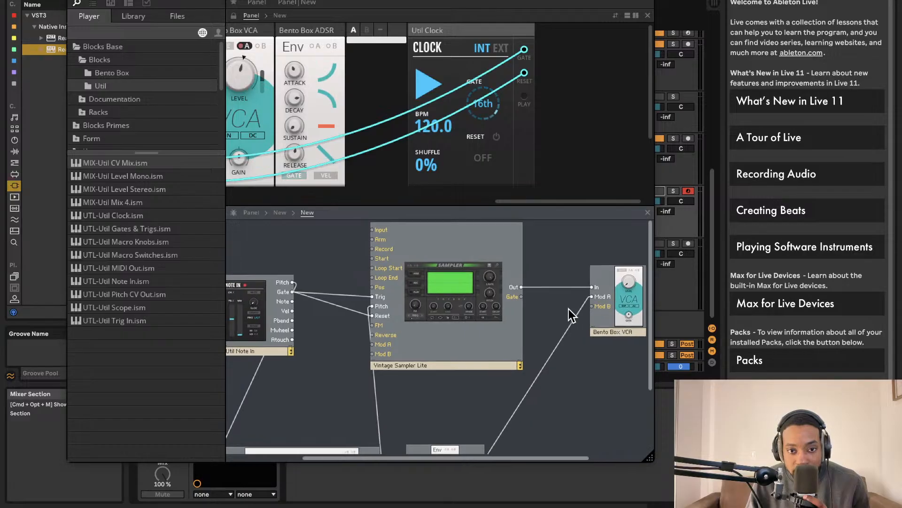
pyautogui.moveTo(424, 206); pyautogui.dragTo(426, 299)
pyautogui.hscroll(-5, 358, 200)
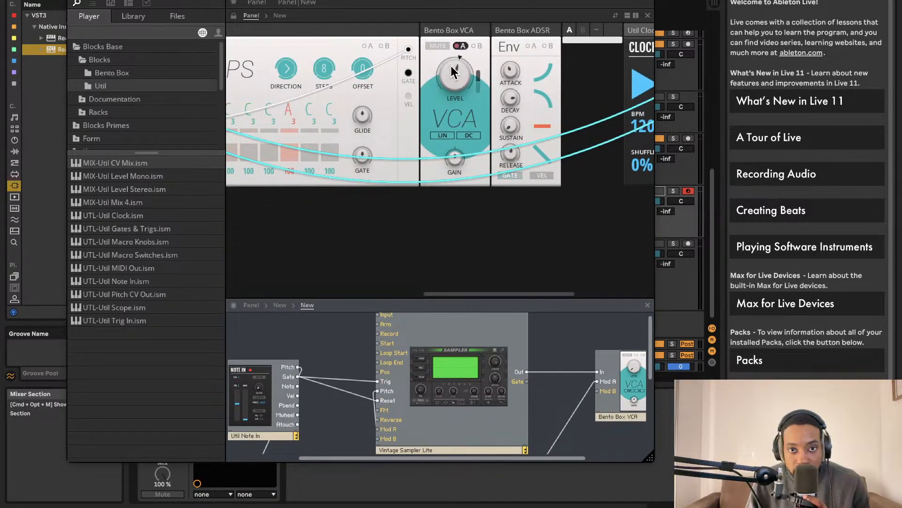
pyautogui.hscroll(-2, 378, 155)
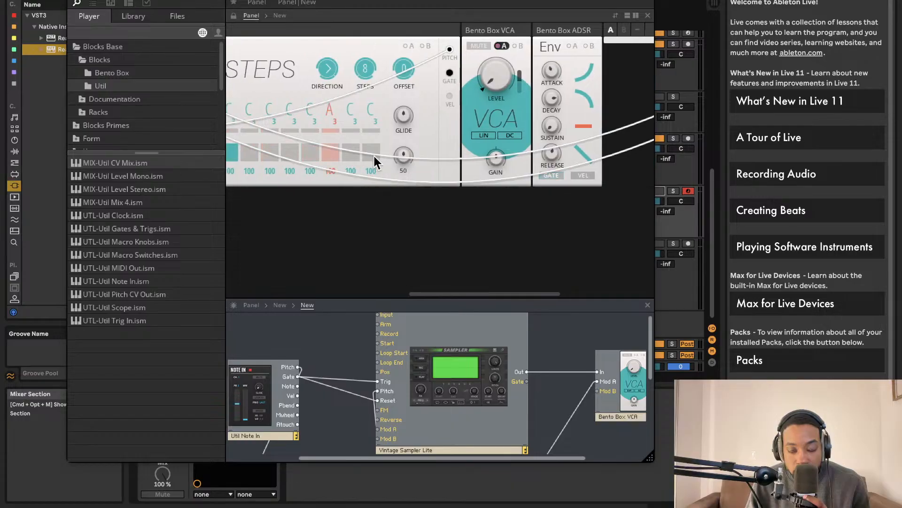
pyautogui.hscroll(-1, 378, 154)
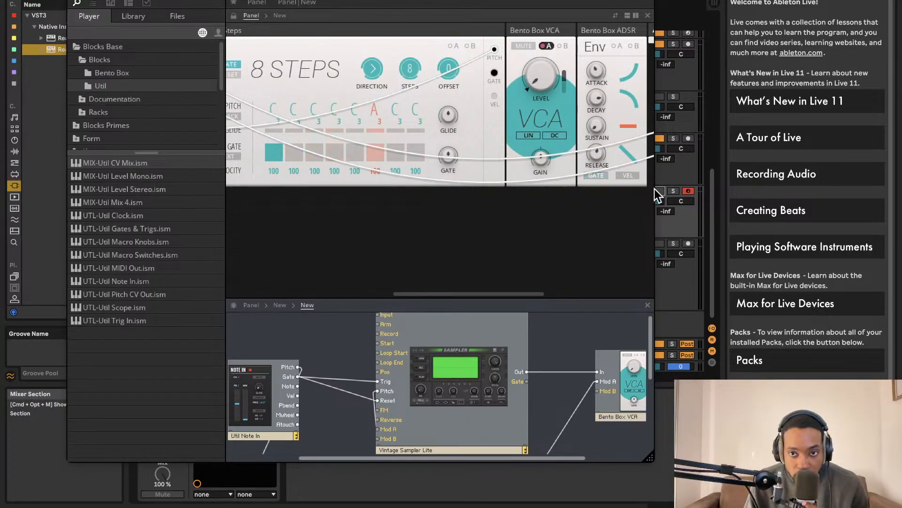
# Step: Move the Reaktor window off the mixer's track 38 controls and stop the Util Clock
pyautogui.moveTo(498, 0); pyautogui.dragTo(364, 0)
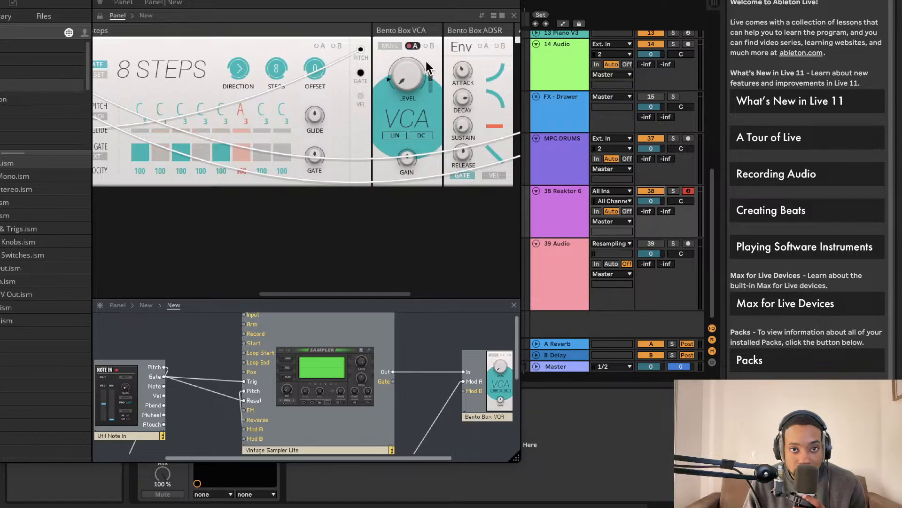
pyautogui.hscroll(5, 375, 107)
pyautogui.hscroll(-2, 374, 107)
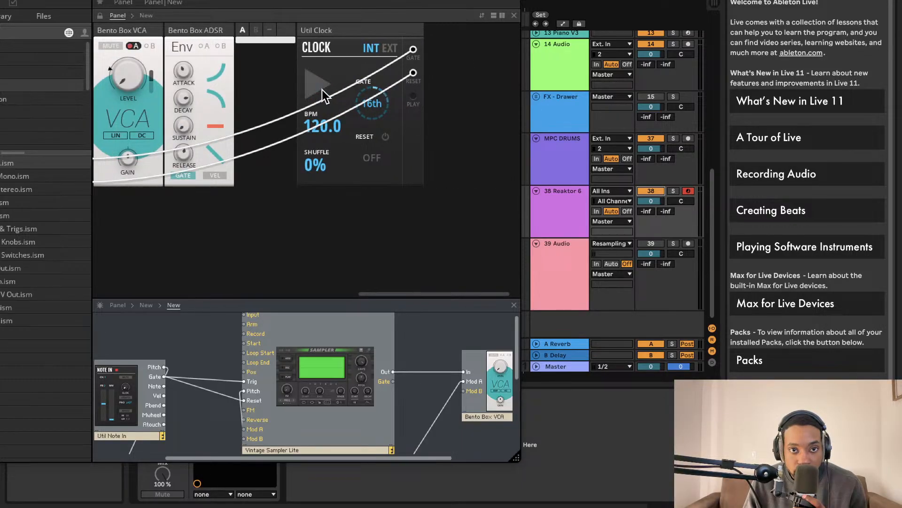
pyautogui.hscroll(-6, 324, 95)
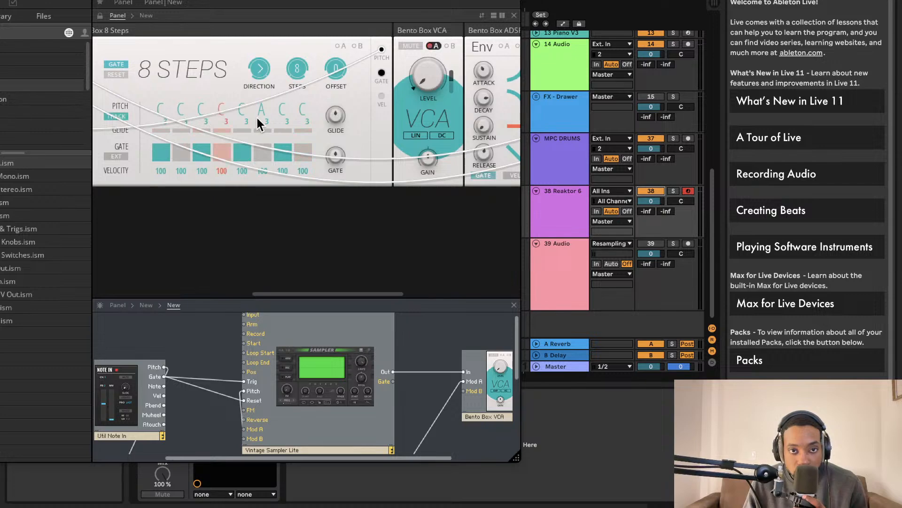
# Step: Examine the panel modules from Vintage Sampler Lite across Bento Box 8 Steps to the Bento Box VCA
pyautogui.hscroll(-5, 261, 116)
pyautogui.hscroll(-10, 333, 123)
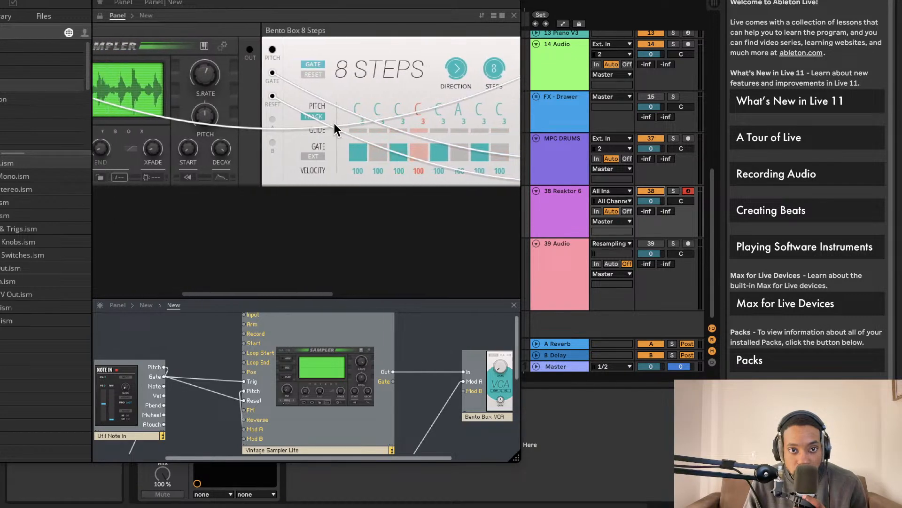
pyautogui.hscroll(2, 340, 119)
pyautogui.hscroll(-6, 333, 155)
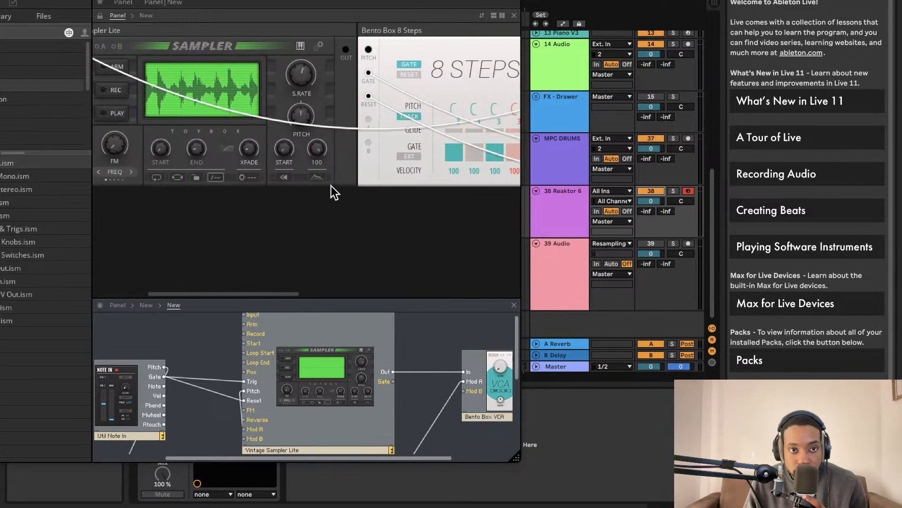
pyautogui.hscroll(7, 333, 167)
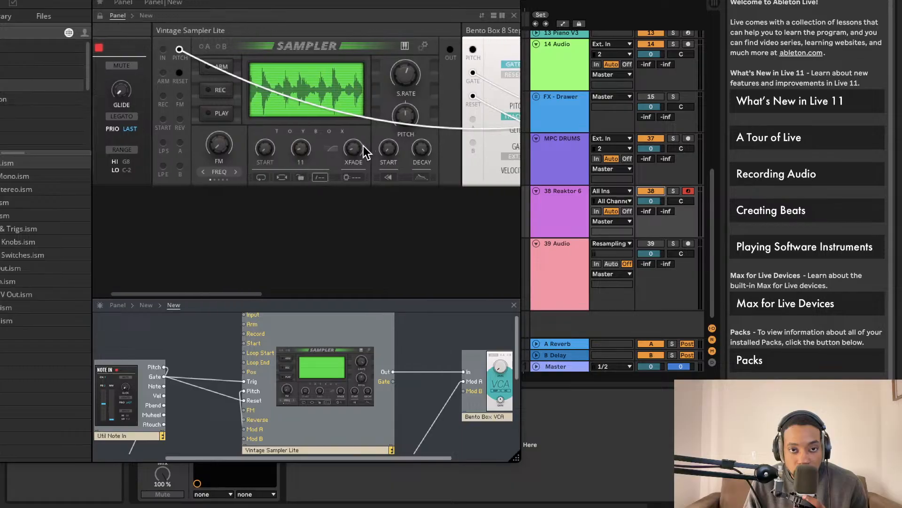
pyautogui.hscroll(12, 423, 154)
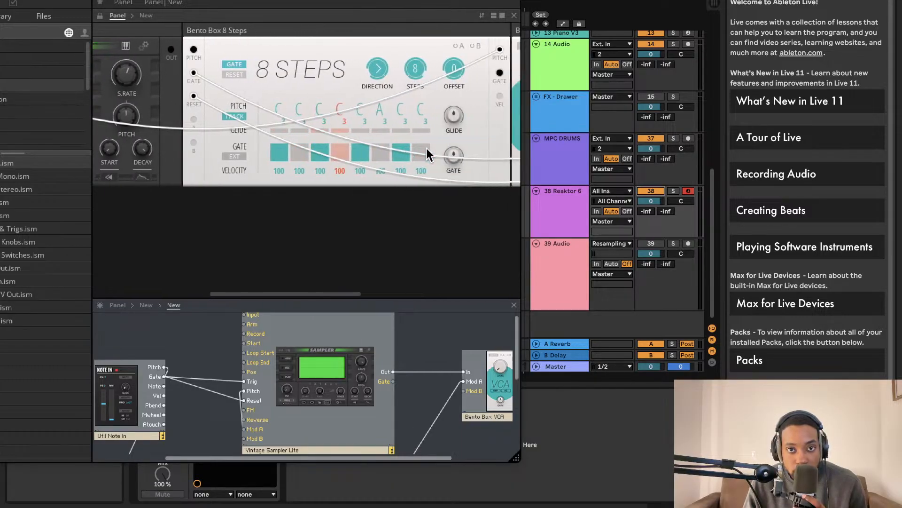
pyautogui.hscroll(1, 447, 137)
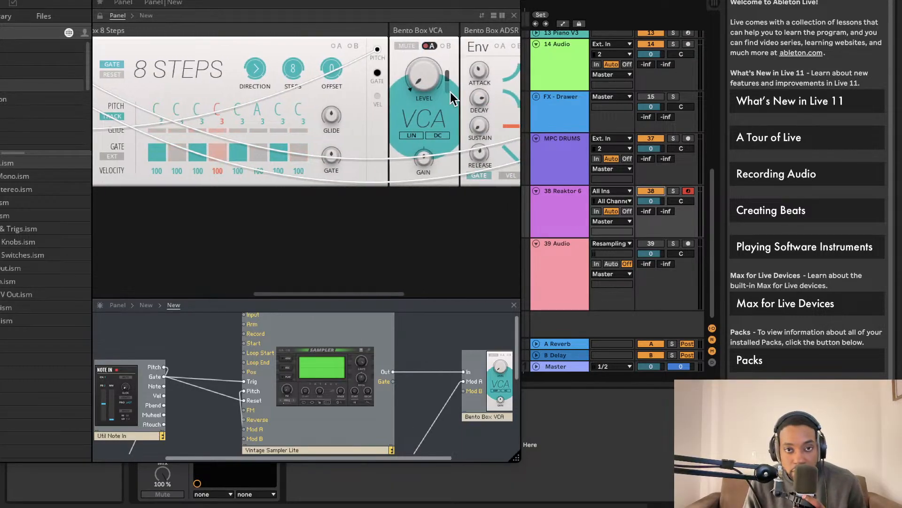
# Step: Return Live's arrangement to its beginning and first tracks, and move the Reaktor window up so its panel and structure show
pyautogui.hscroll(-1, 449, 108)
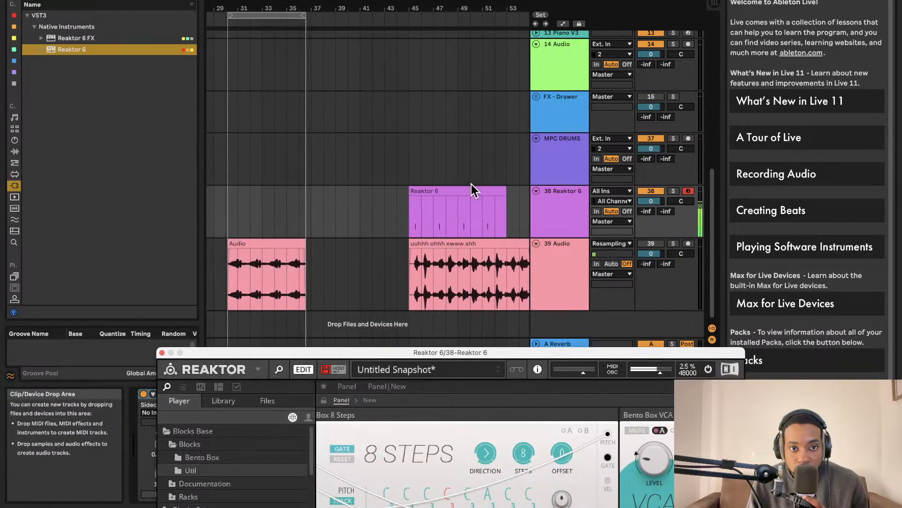
pyautogui.hscroll(-10, 472, 184)
pyautogui.scroll(8, 472, 187)
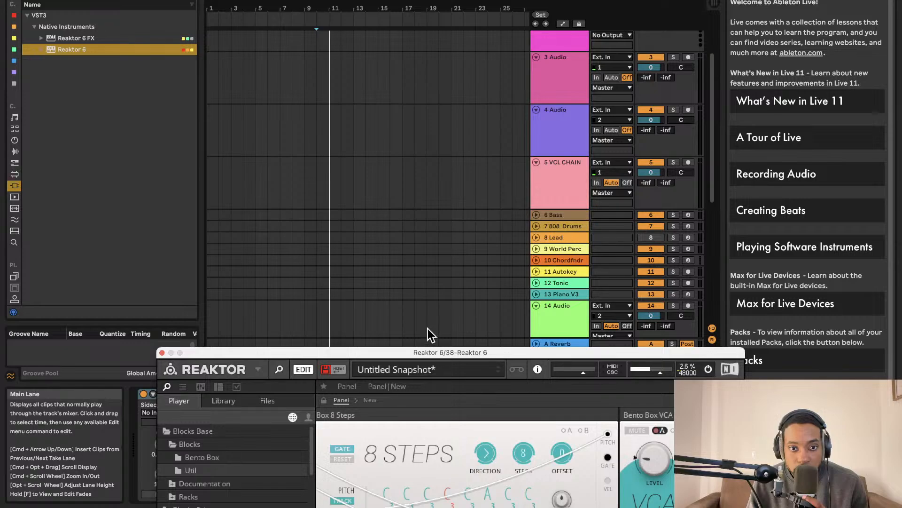
pyautogui.moveTo(428, 352); pyautogui.dragTo(380, 109)
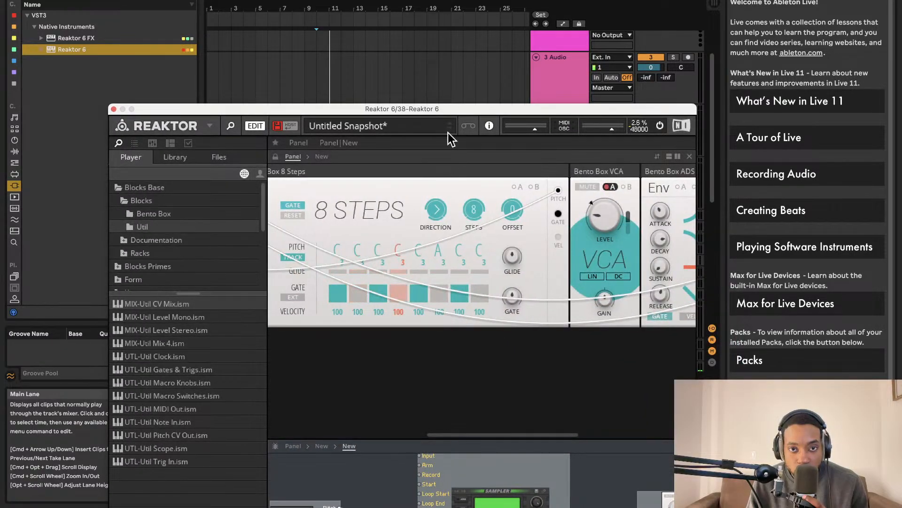
pyautogui.moveTo(447, 105); pyautogui.dragTo(415, 27)
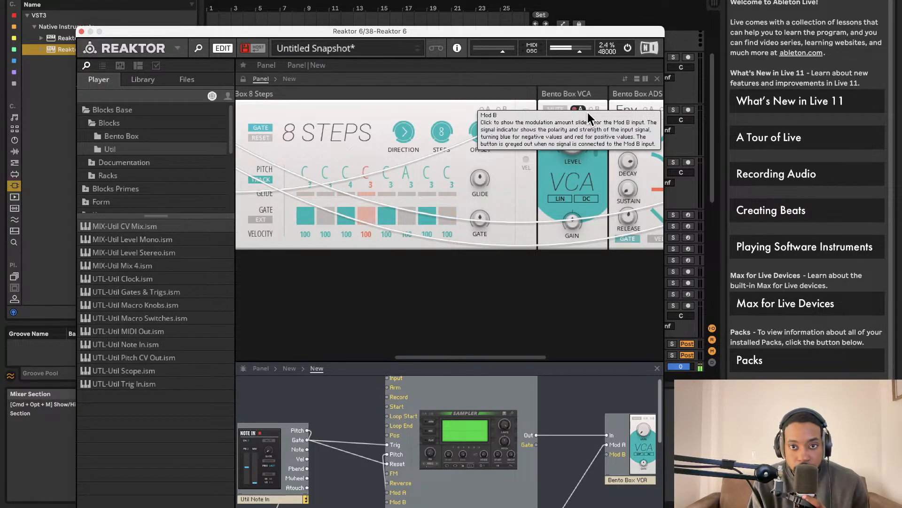
# Step: Turn off pitch Track in Bento Box 8 Steps and retune the seventh step to D#4
pyautogui.hscroll(-10, 559, 159)
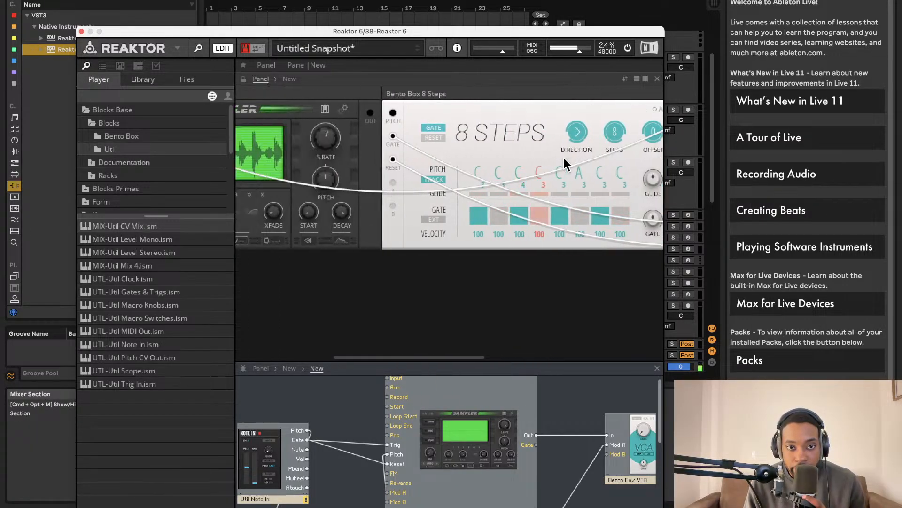
pyautogui.hscroll(-3, 564, 164)
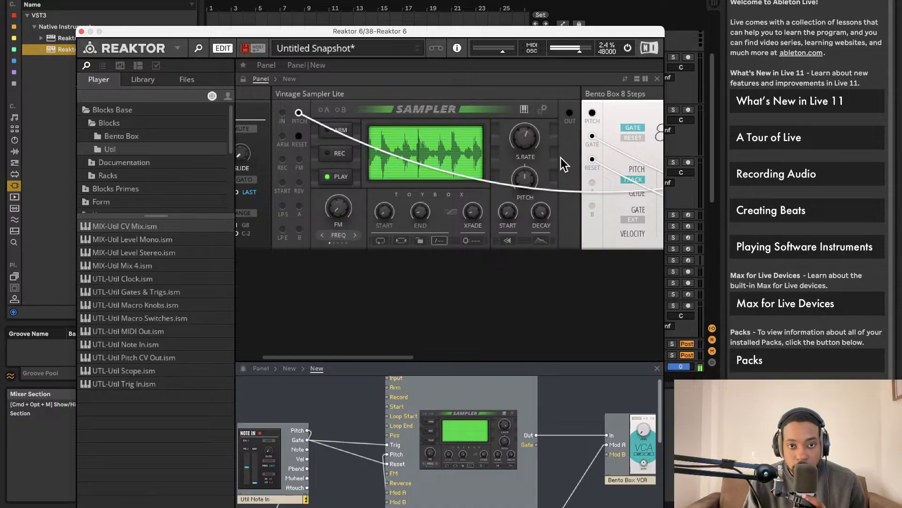
pyautogui.hscroll(10, 524, 174)
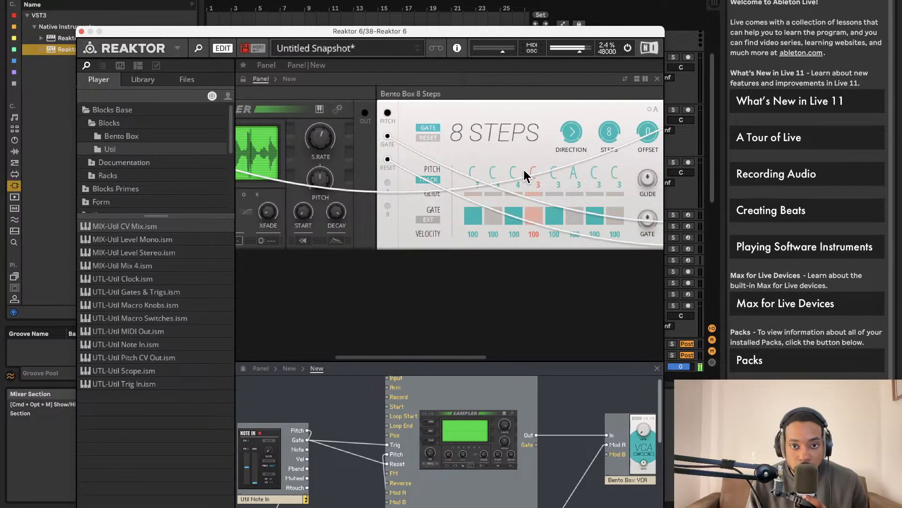
pyautogui.hscroll(3, 547, 193)
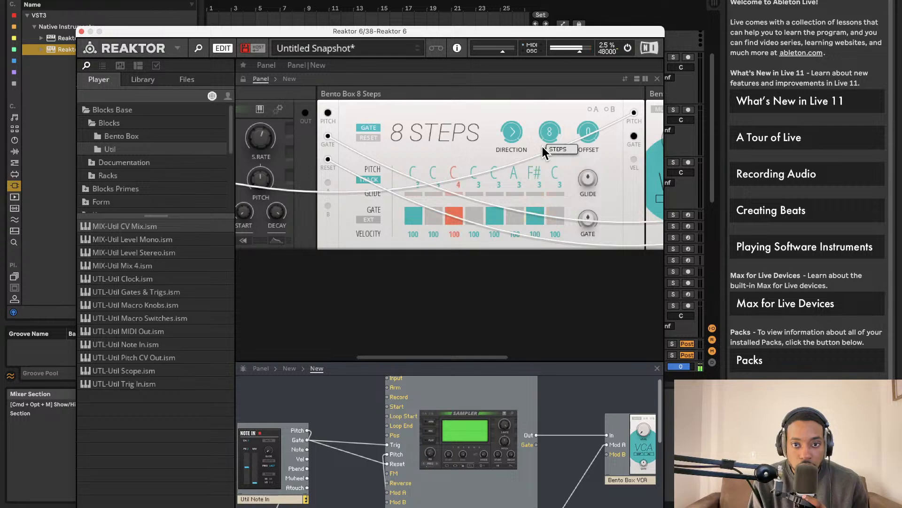
pyautogui.moveTo(534, 173); pyautogui.dragTo(532, 190)
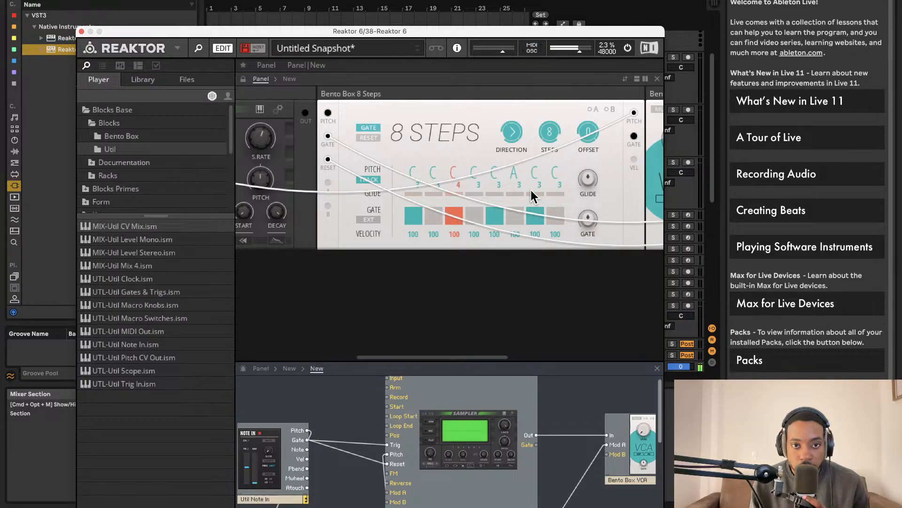
pyautogui.click(377, 179)
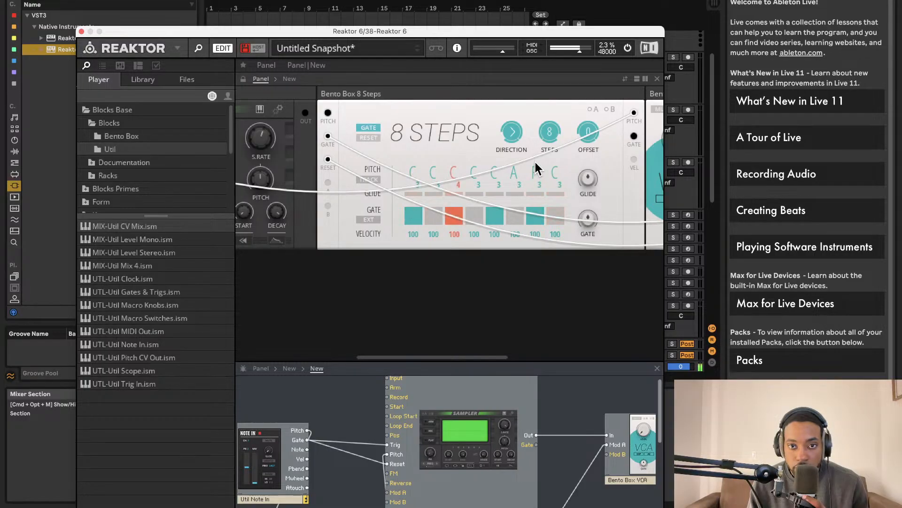
pyautogui.moveTo(534, 151); pyautogui.dragTo(533, 136)
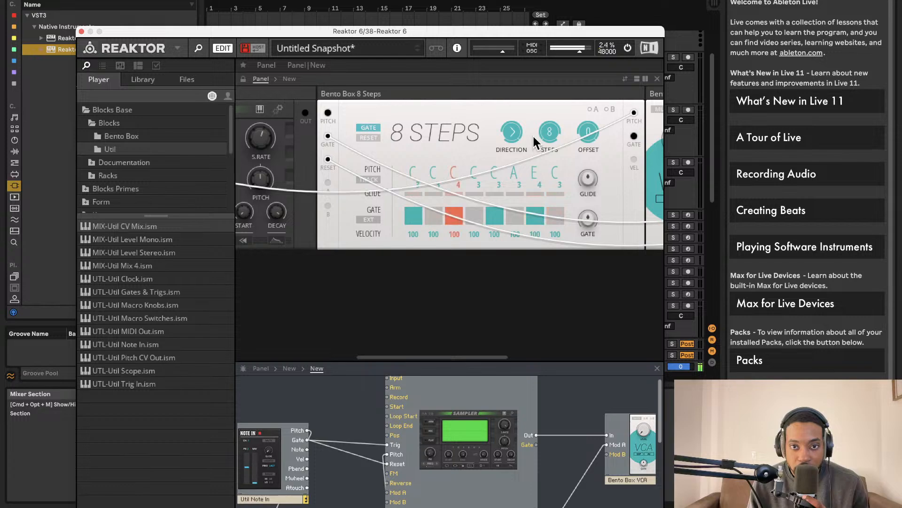
# Step: Enable the eighth step's gate in Bento Box 8 Steps and lower its pitch to A2
pyautogui.click(554, 212)
pyautogui.moveTo(555, 180); pyautogui.dragTo(546, 202)
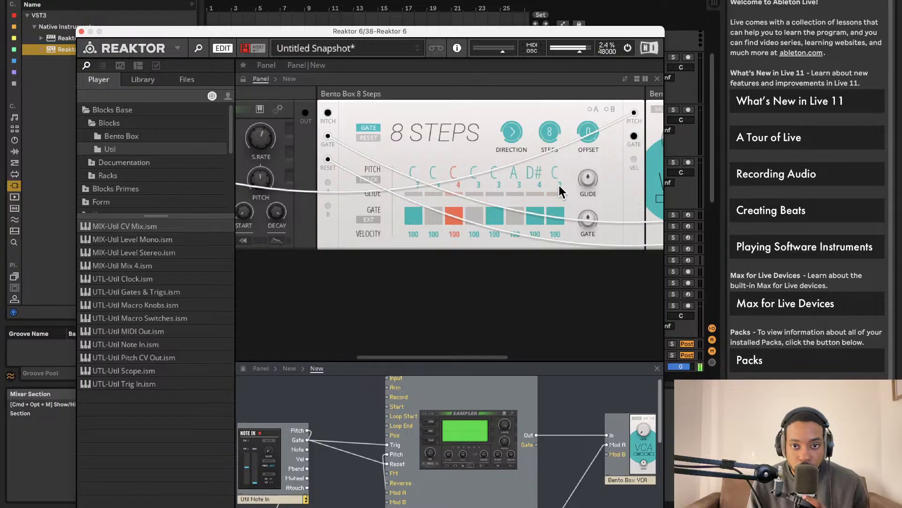
pyautogui.moveTo(556, 201); pyautogui.dragTo(556, 194)
# Step: Turn Reaktor's output level down slightly and set the seventh step's pitch to C4 and the eighth's to C3
pyautogui.moveTo(580, 52); pyautogui.dragTo(574, 53)
pyautogui.hscroll(3, 560, 146)
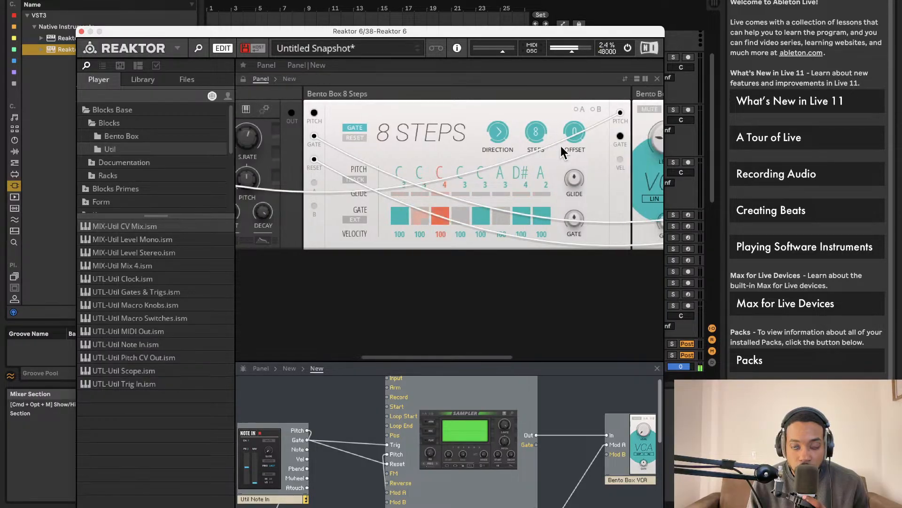
pyautogui.moveTo(521, 186); pyautogui.dragTo(515, 182)
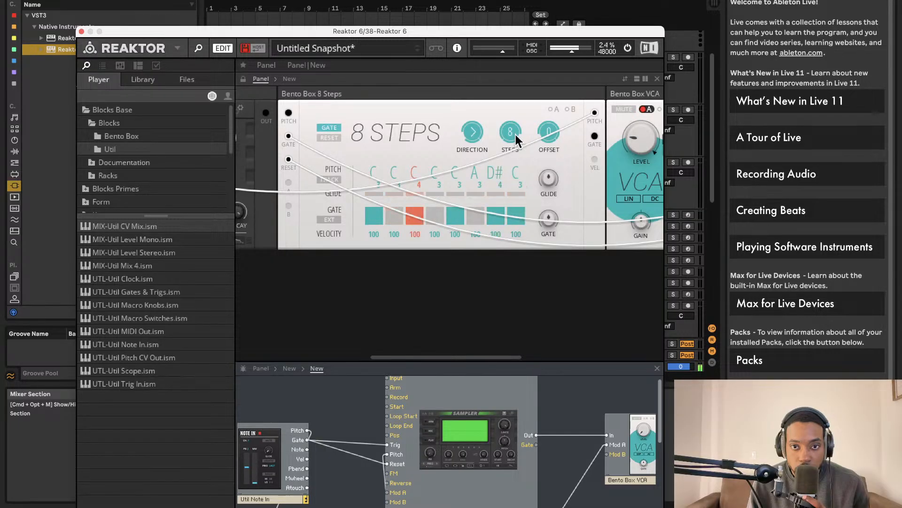
pyautogui.moveTo(495, 170); pyautogui.dragTo(494, 178)
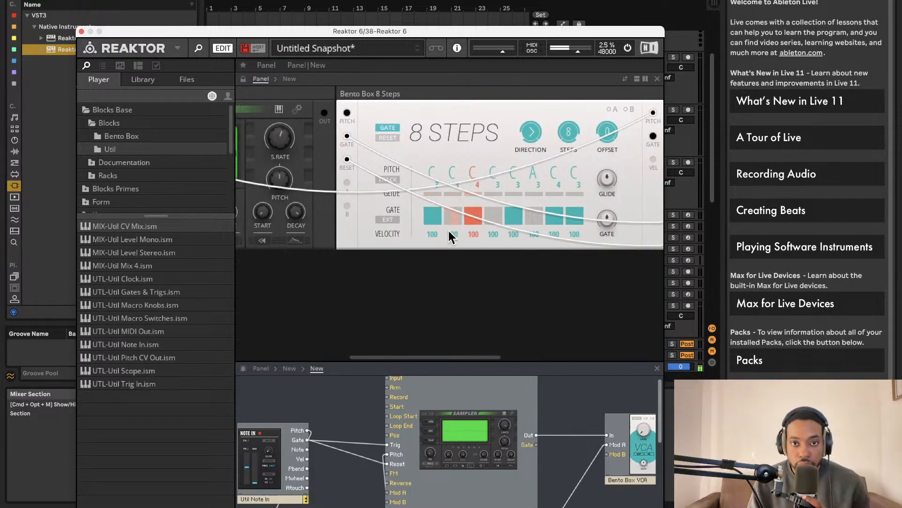
# Step: Enable looping in Vintage Sampler Lite and adjust the loop Start position
pyautogui.hscroll(-8, 448, 229)
pyautogui.hscroll(-5, 386, 119)
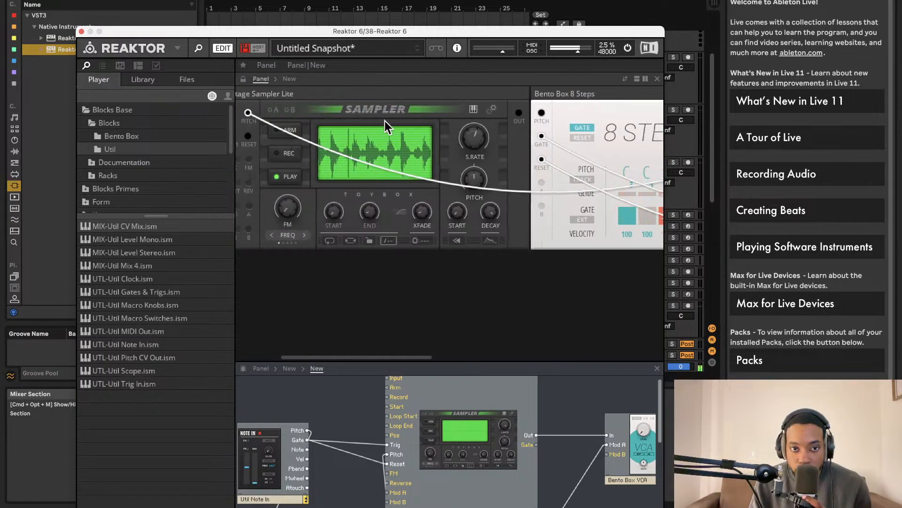
pyautogui.click(330, 241)
pyautogui.moveTo(335, 214); pyautogui.dragTo(338, 199)
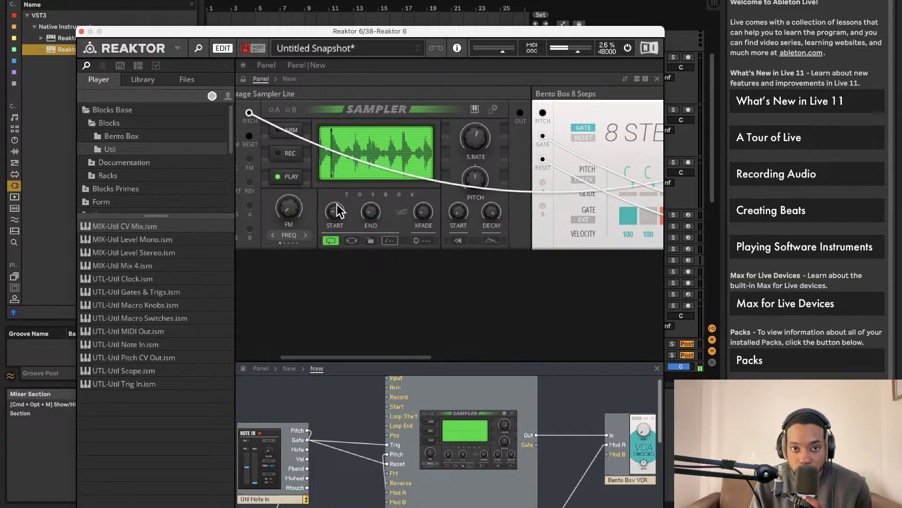
# Step: Switch the sampler's FM mode from Freq through Phase and Phase 2 to Direct, and try out the FM amount
pyautogui.hscroll(3, 569, 117)
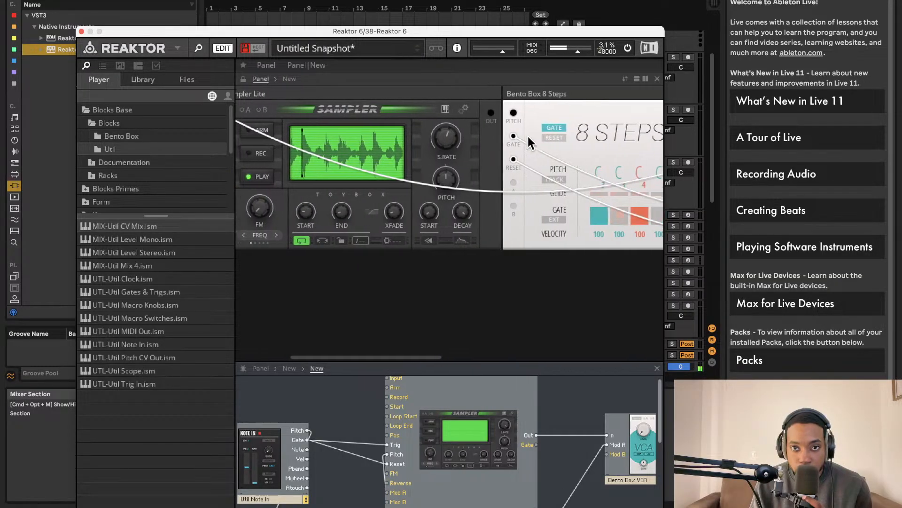
pyautogui.hscroll(-1, 529, 132)
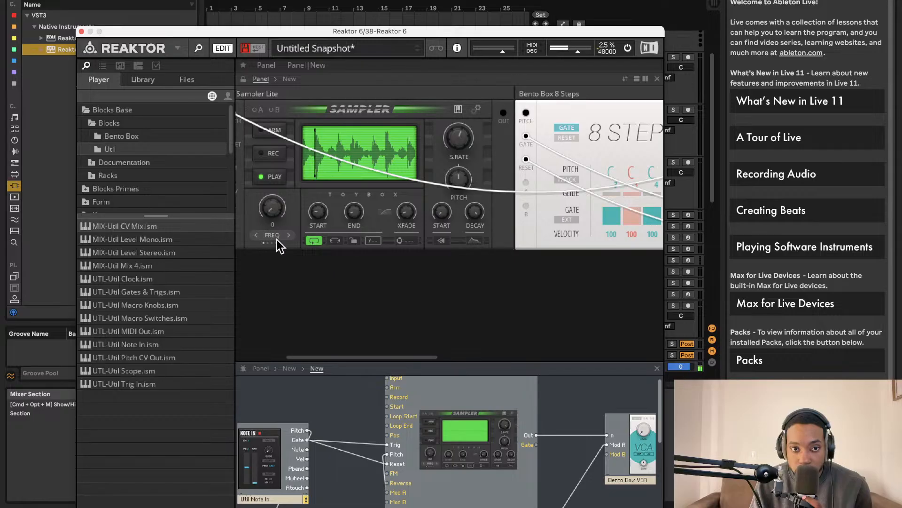
pyautogui.click(288, 235)
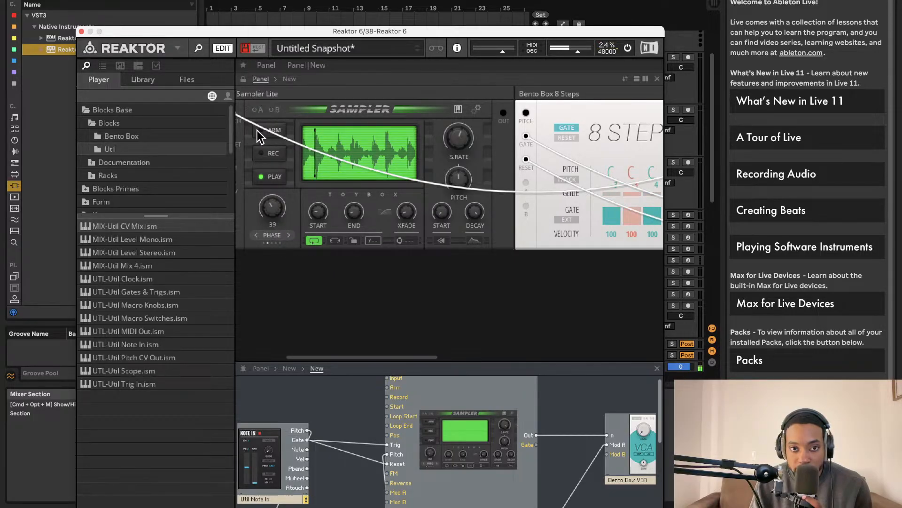
pyautogui.click(288, 234)
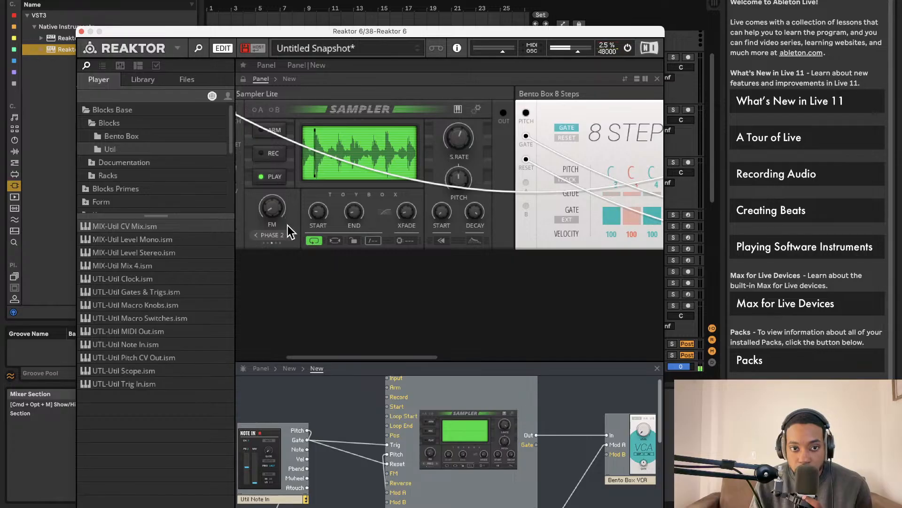
pyautogui.click(289, 235)
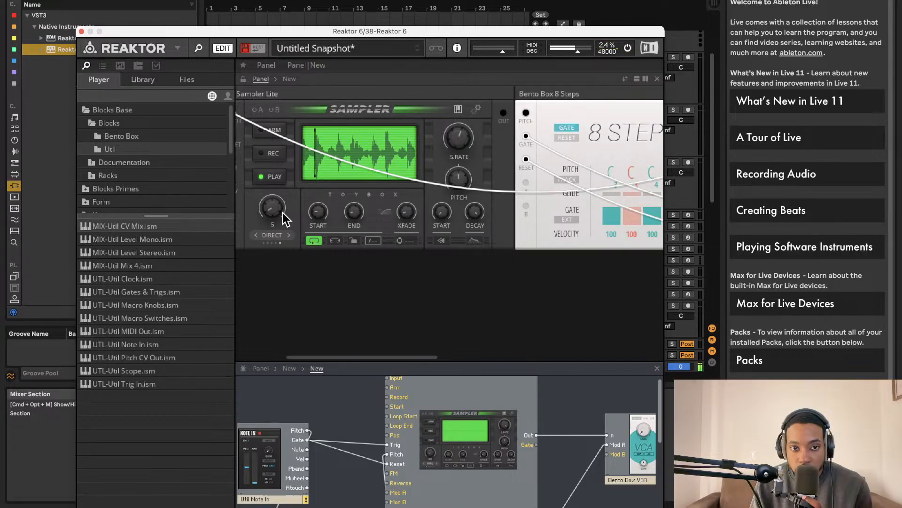
pyautogui.moveTo(280, 220); pyautogui.dragTo(277, 210)
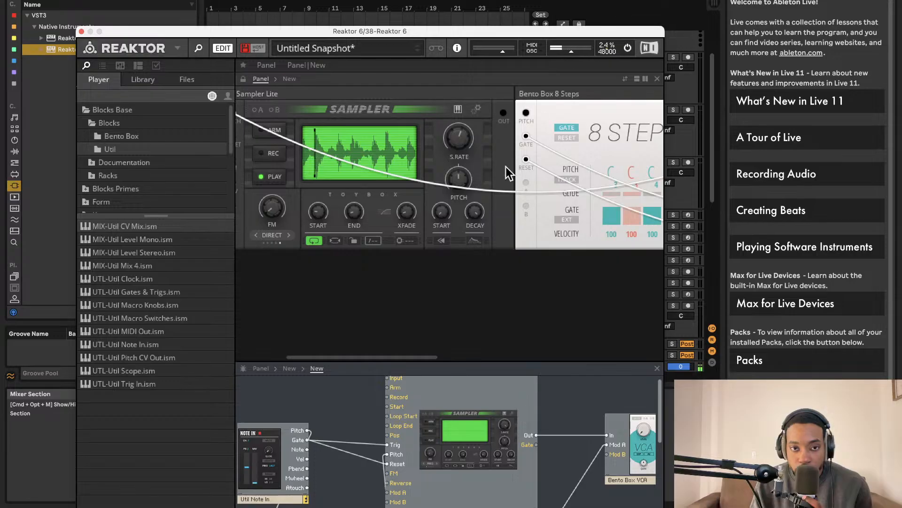
# Step: Turn off the sampler's loop and enable reverse playback
pyautogui.click(314, 241)
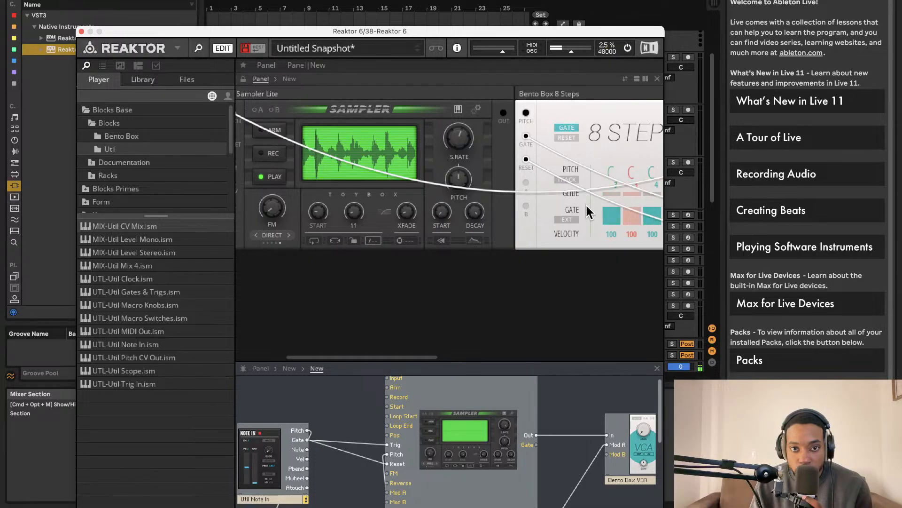
pyautogui.click(442, 240)
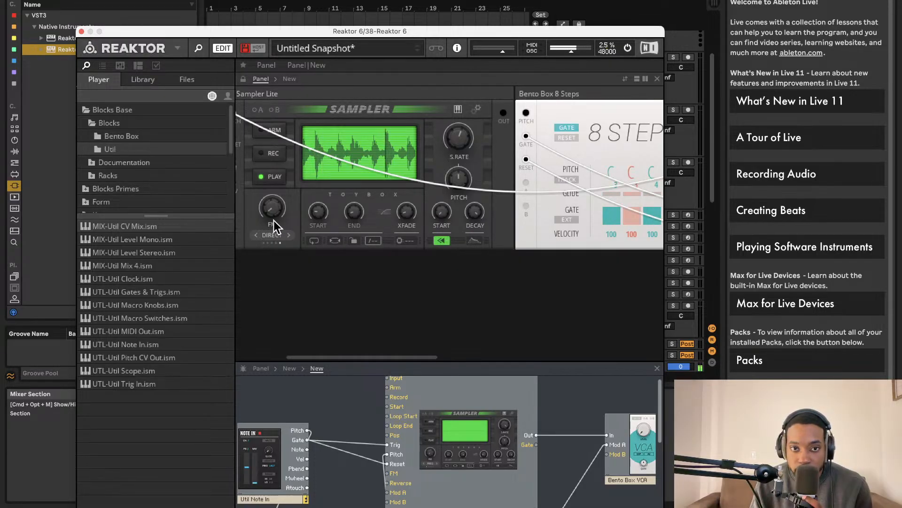
# Step: Sweep the sampler's FM amount in Direct mode and change the FM mode to Scratch
pyautogui.moveTo(275, 162); pyautogui.dragTo(267, 213)
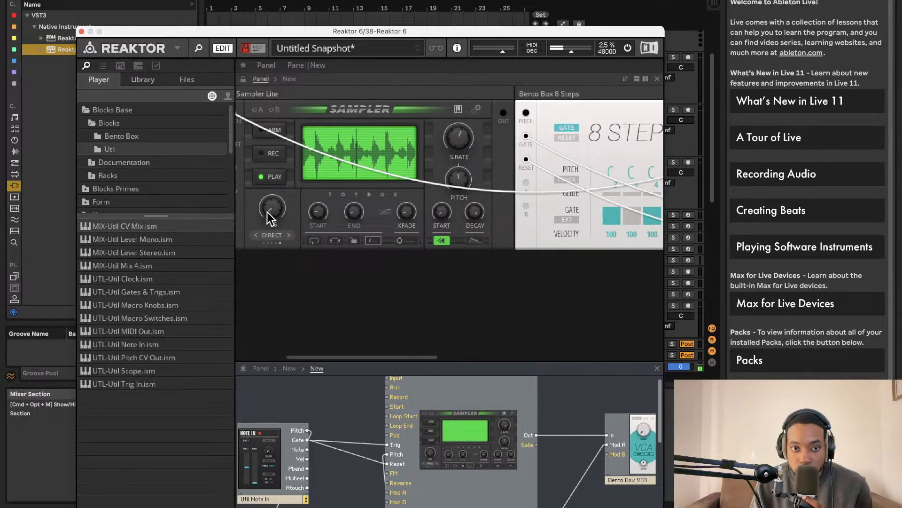
pyautogui.click(256, 235)
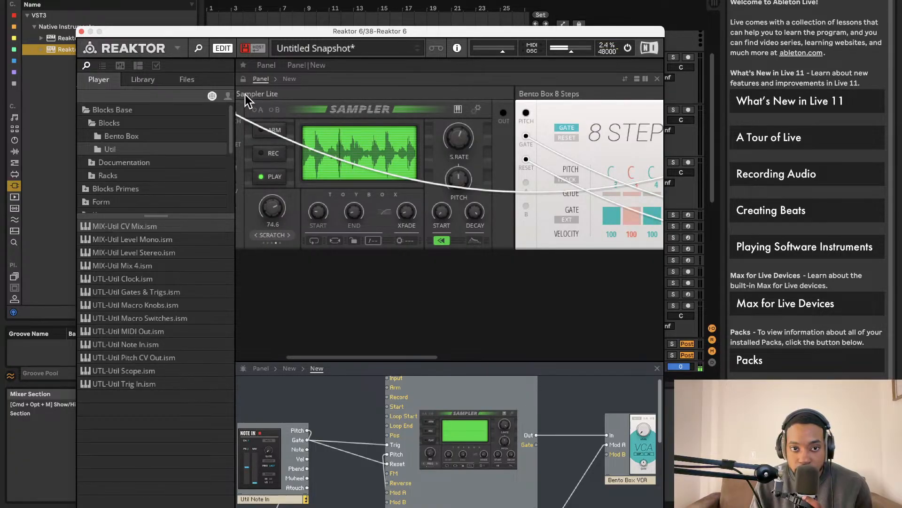
pyautogui.hscroll(3, 409, 212)
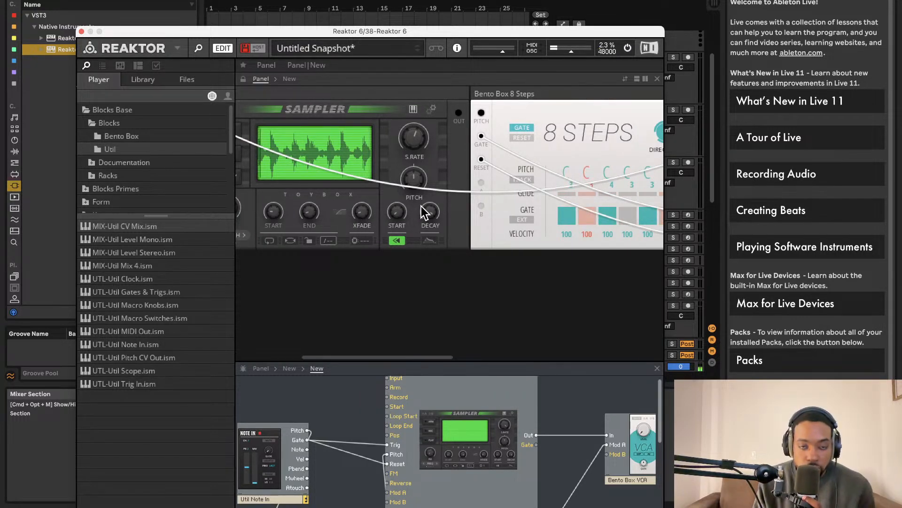
pyautogui.hscroll(-3, 422, 209)
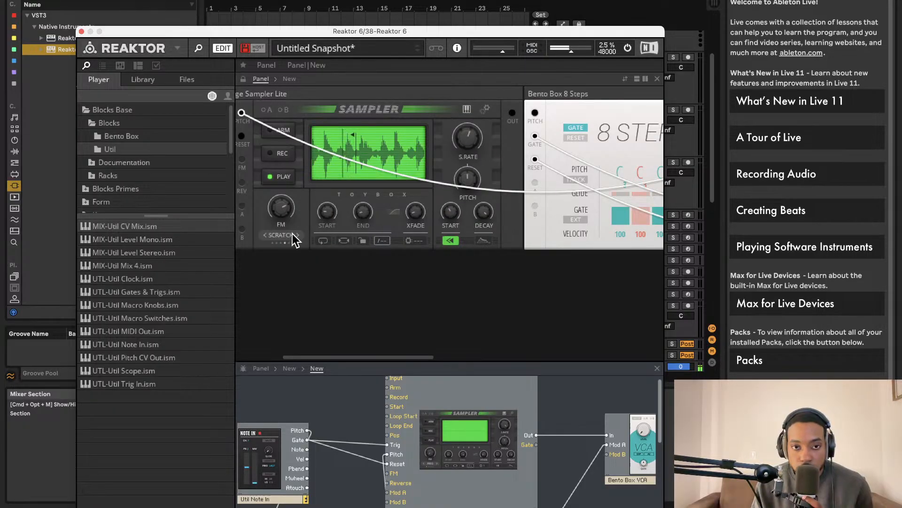
pyautogui.hscroll(-3, 306, 216)
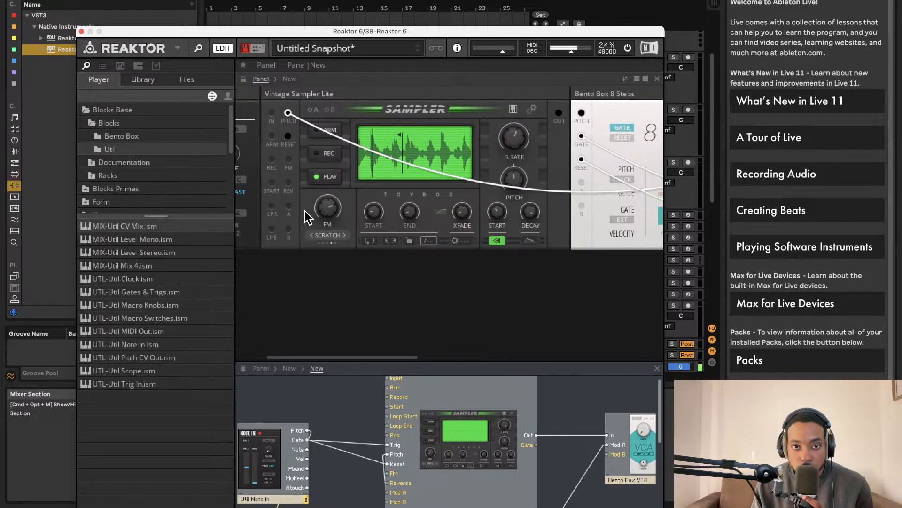
pyautogui.hscroll(3, 325, 211)
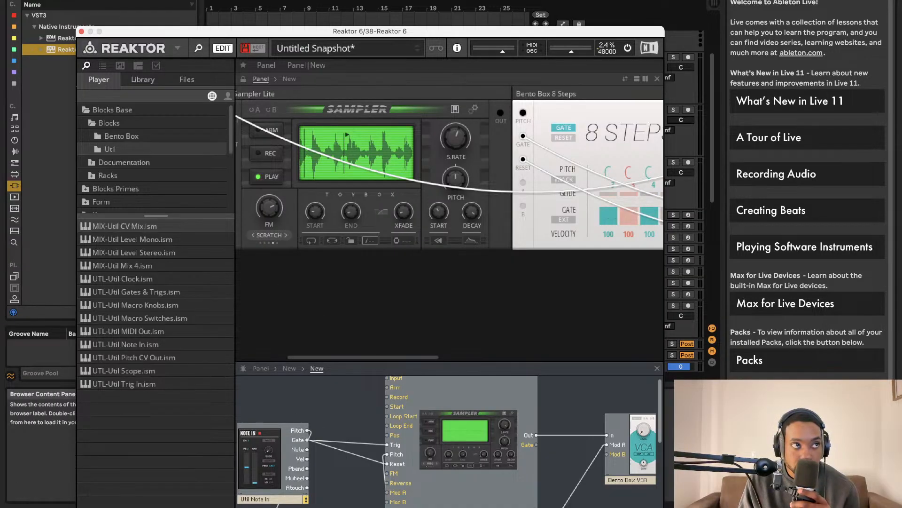
pyautogui.rightClick(316, 212)
pyautogui.click(316, 212)
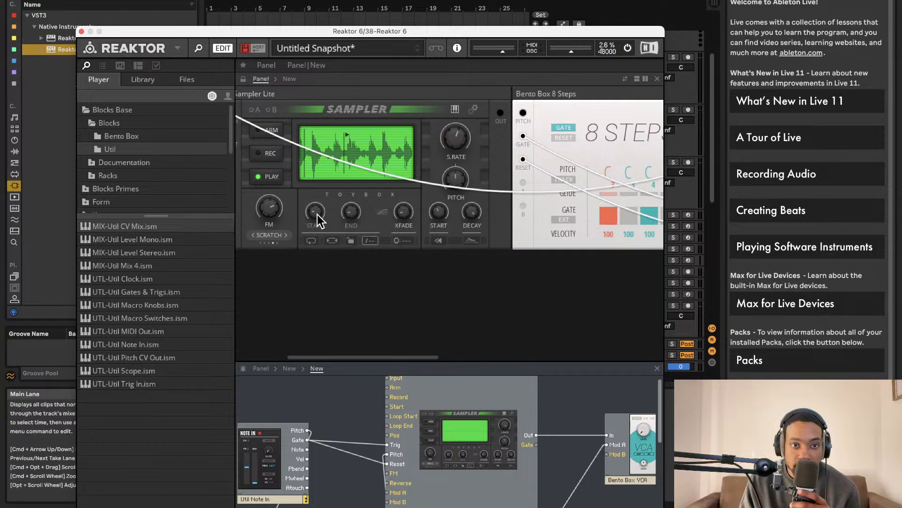
pyautogui.rightClick(319, 216)
pyautogui.click(320, 217)
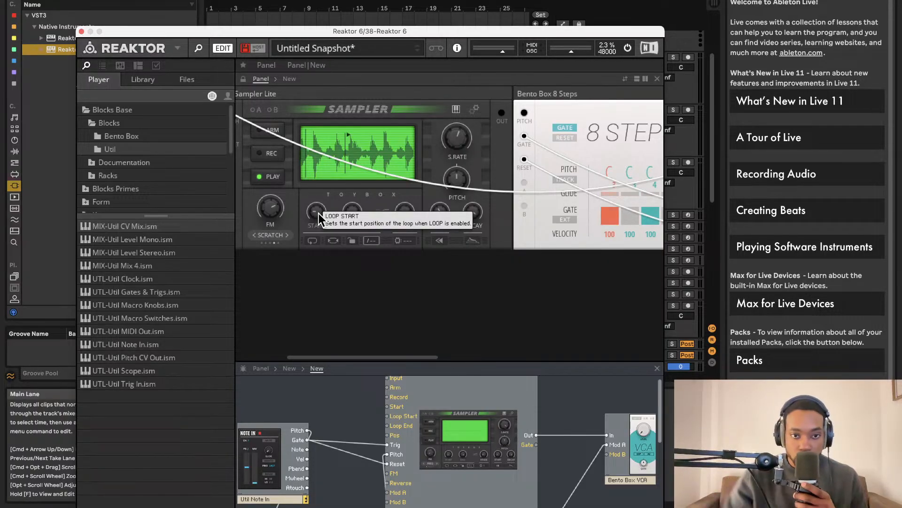
# Step: Start MIDI & OSC Learn for the sampler's FM knob
pyautogui.rightClick(277, 212)
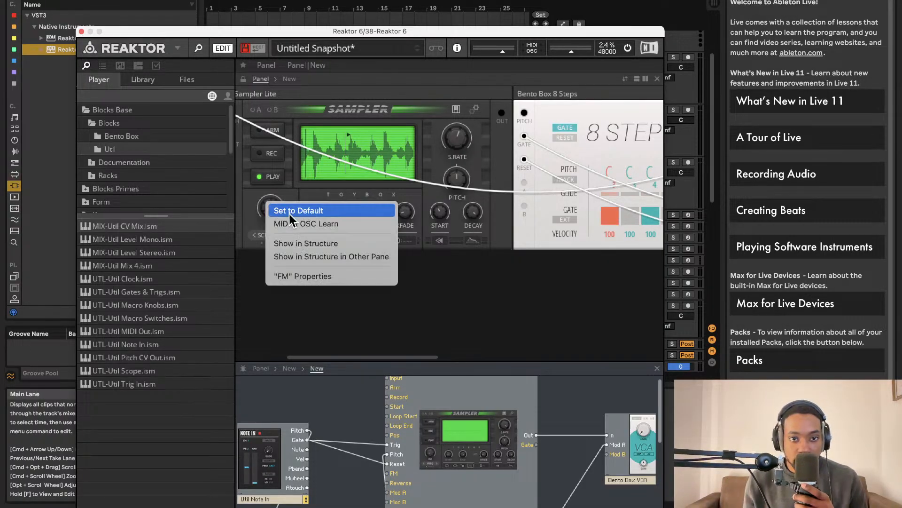
pyautogui.click(302, 227)
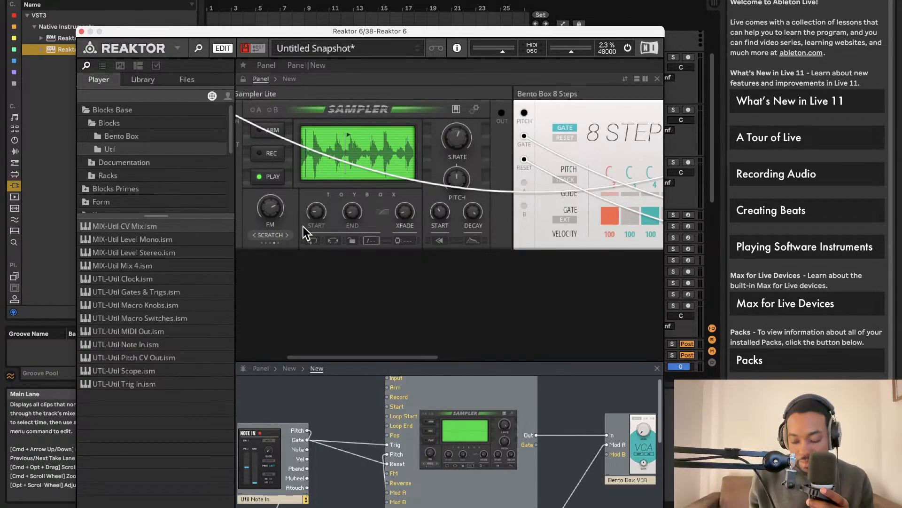
# Step: Restart MIDI & OSC Learn for the sampler's FM knob and try out the FM amount in Scratch mode
pyautogui.rightClick(265, 208)
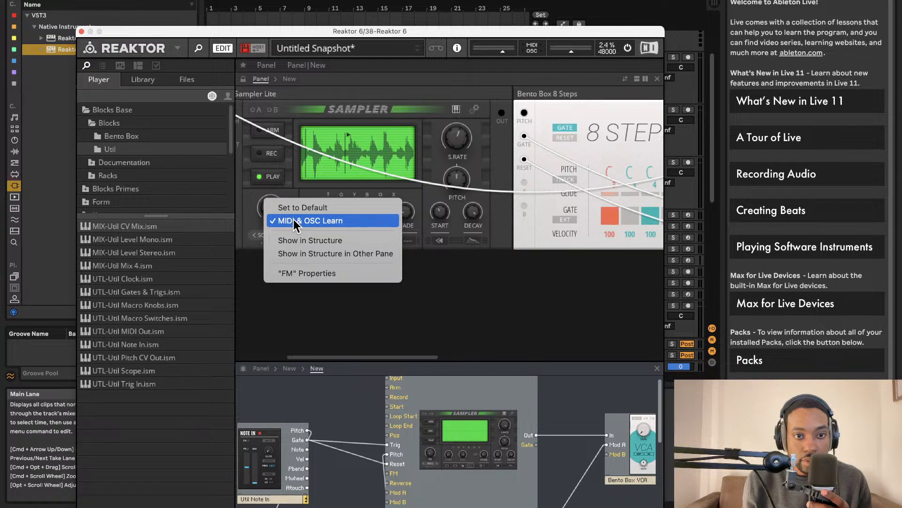
pyautogui.click(294, 219)
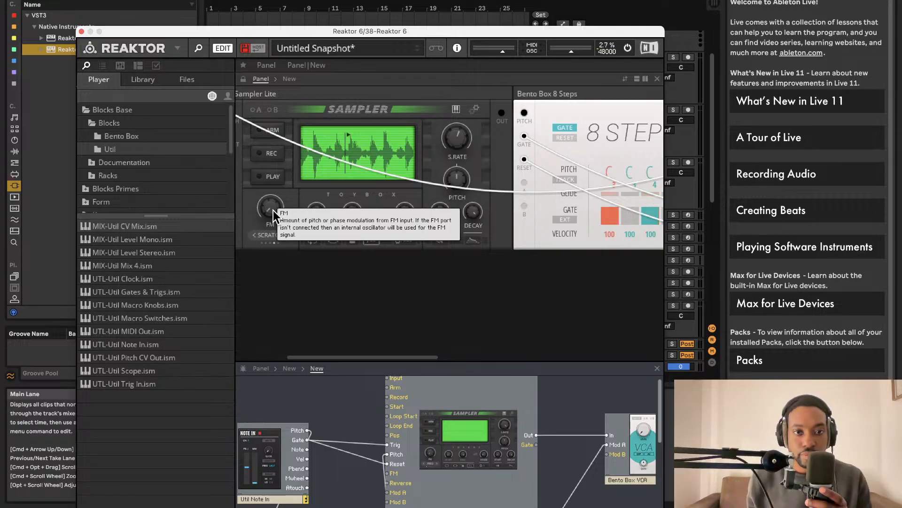
pyautogui.rightClick(272, 211)
pyautogui.click(280, 226)
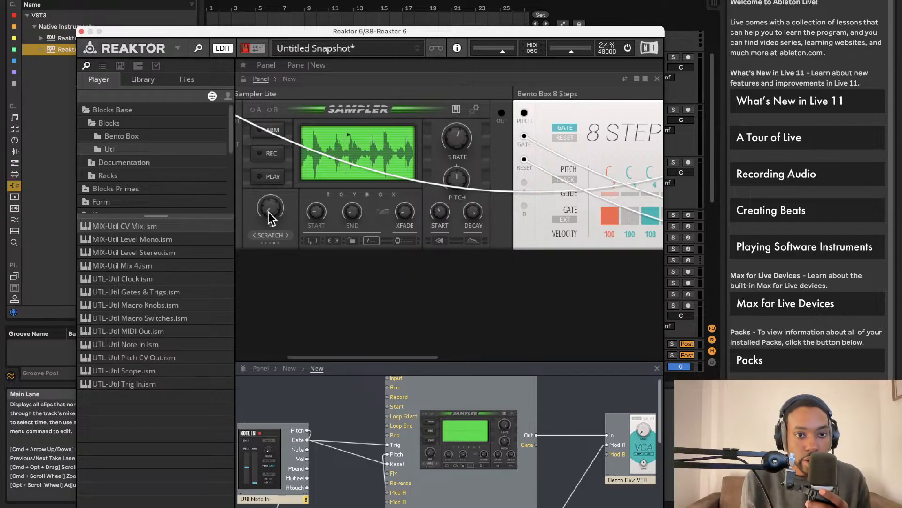
pyautogui.moveTo(276, 217); pyautogui.dragTo(276, 203)
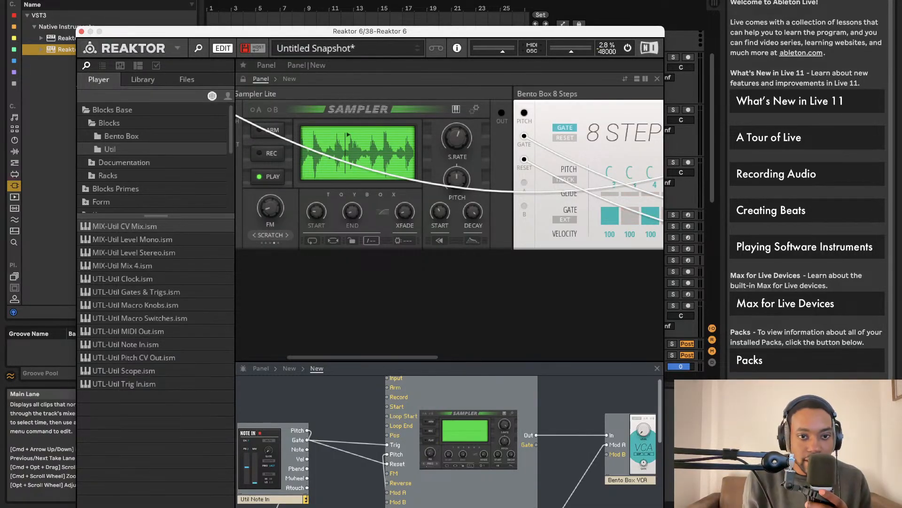
pyautogui.rightClick(280, 212)
pyautogui.click(281, 207)
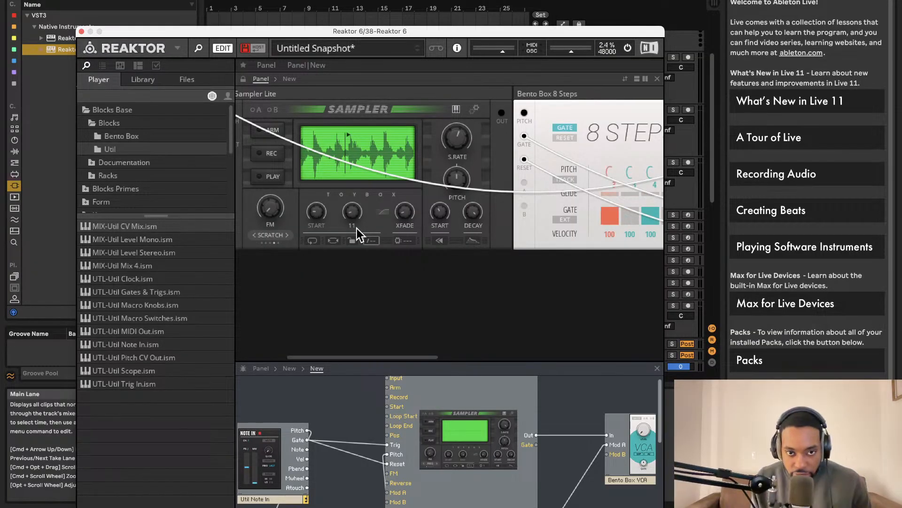
# Step: Save the current snapshot as the preset "SamplerooohLS" in the New folder
pyautogui.scroll(-2, 123, 187)
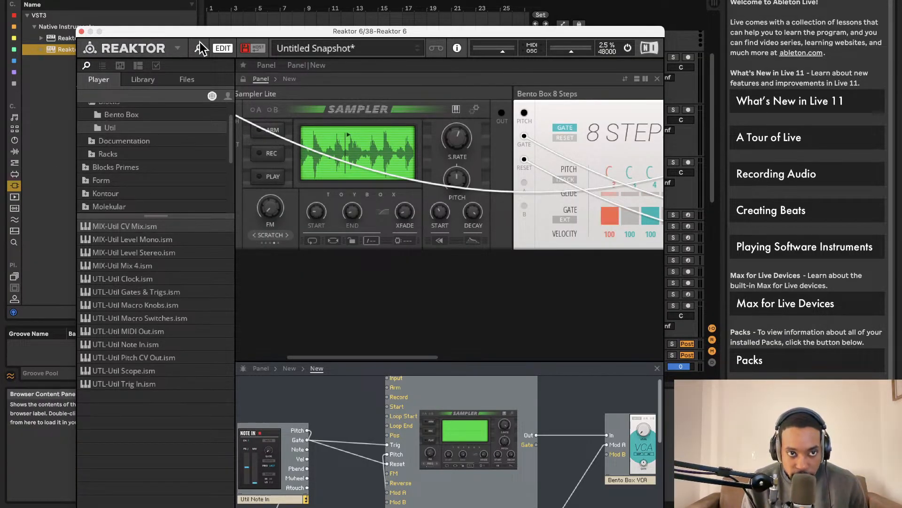
pyautogui.click(179, 50)
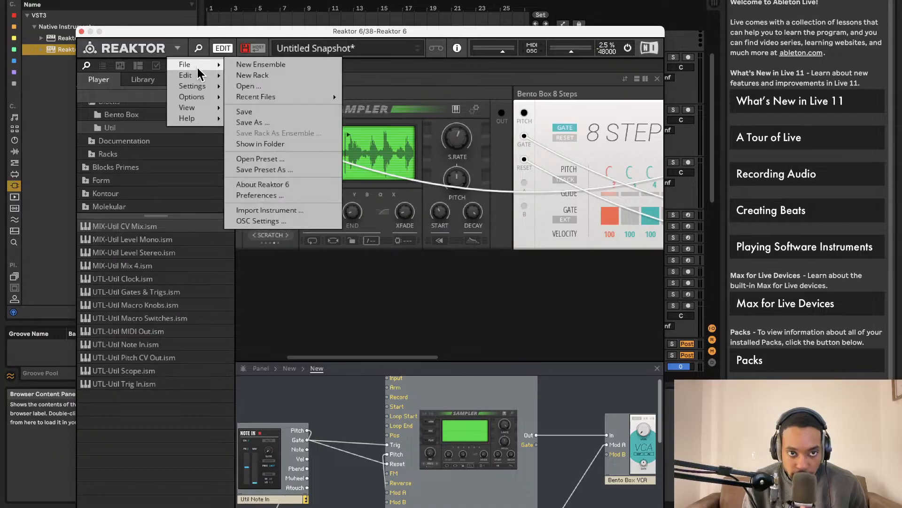
pyautogui.moveTo(188, 64)
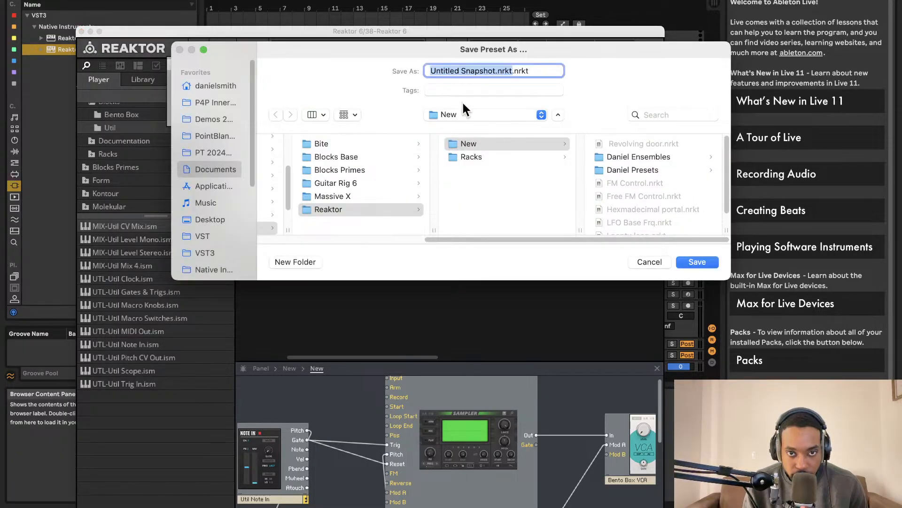
pyautogui.write('Sa')
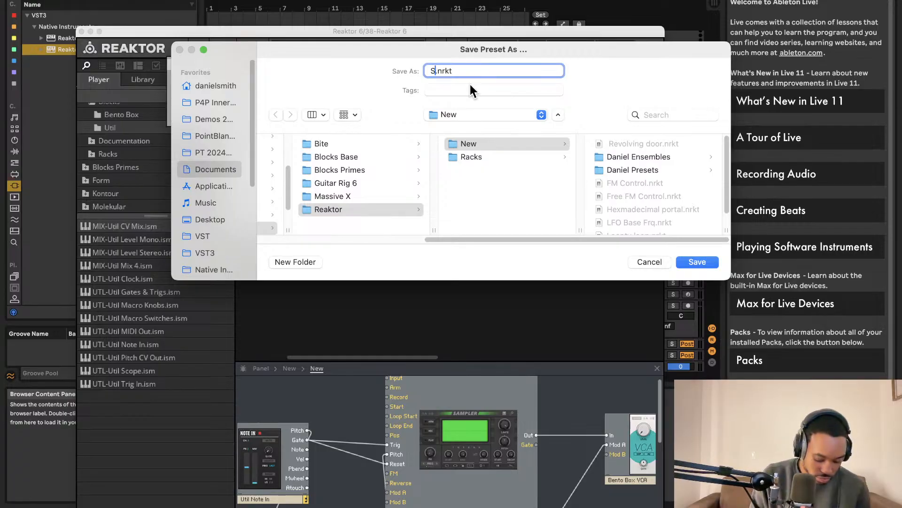
pyautogui.write('mpler')
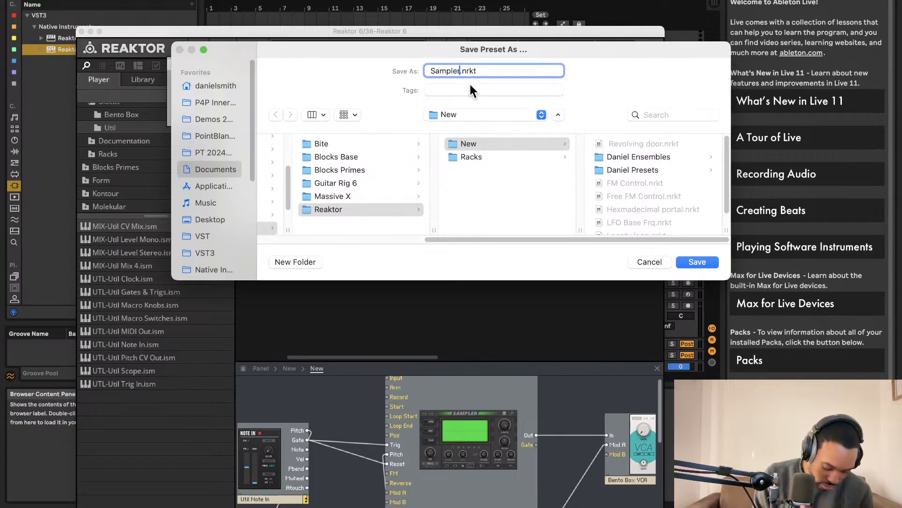
pyautogui.write('ooooh')
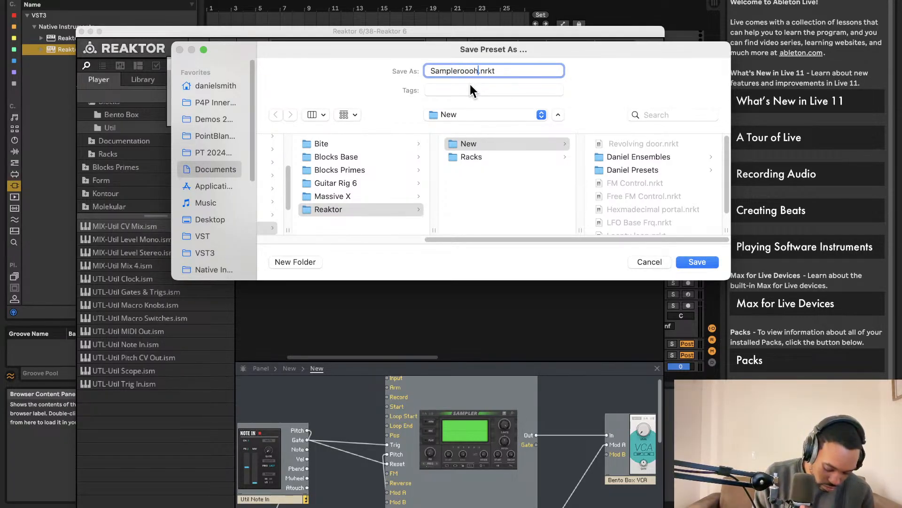
pyautogui.write('LS')
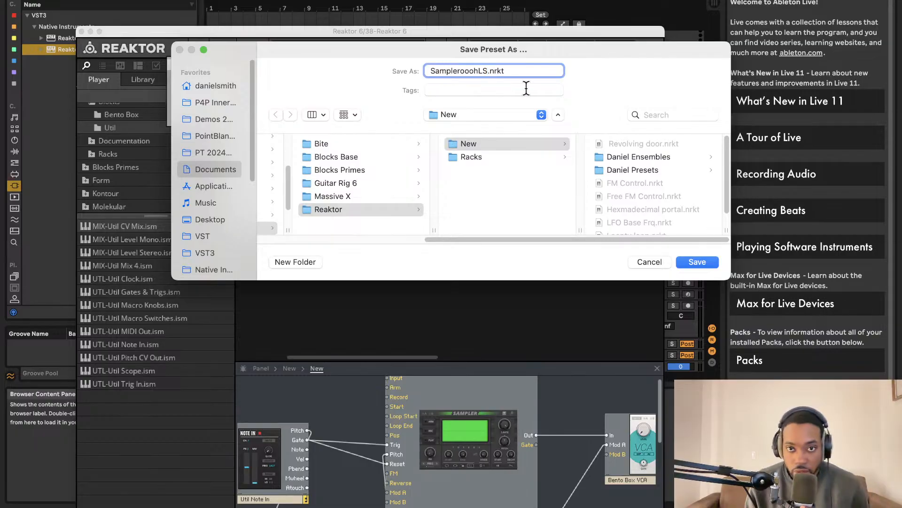
pyautogui.click(689, 262)
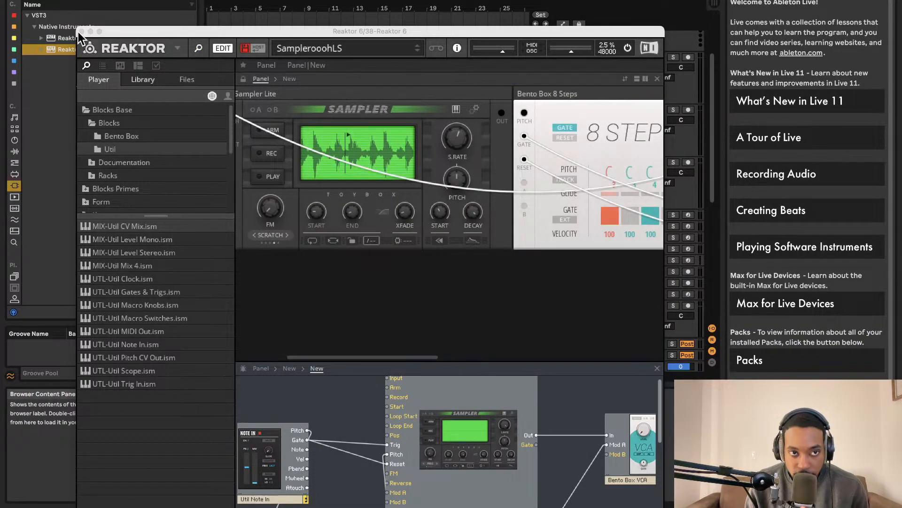
pyautogui.click(178, 48)
pyautogui.moveTo(187, 64)
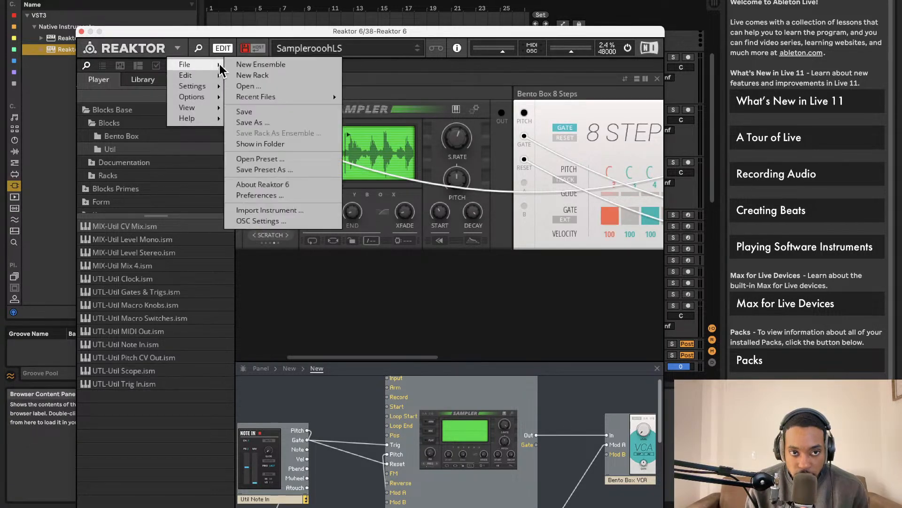
pyautogui.click(254, 123)
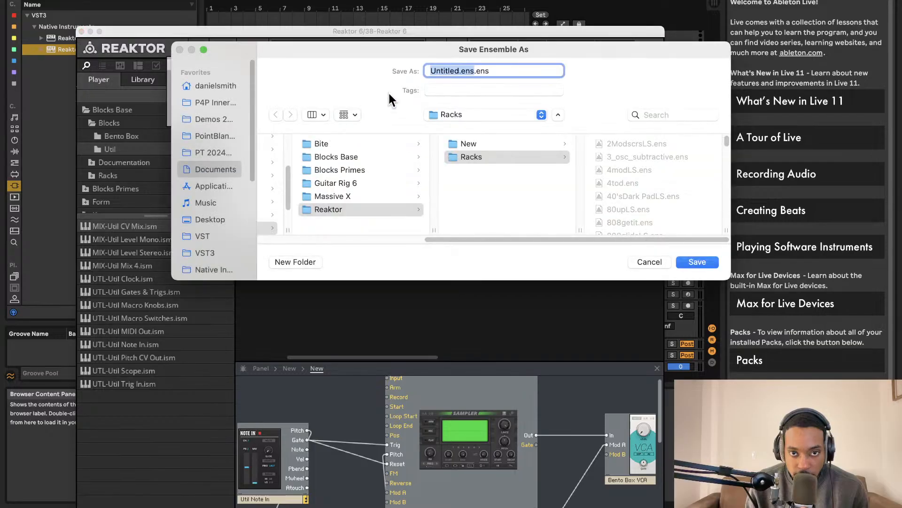
pyautogui.scroll(-15, 635, 166)
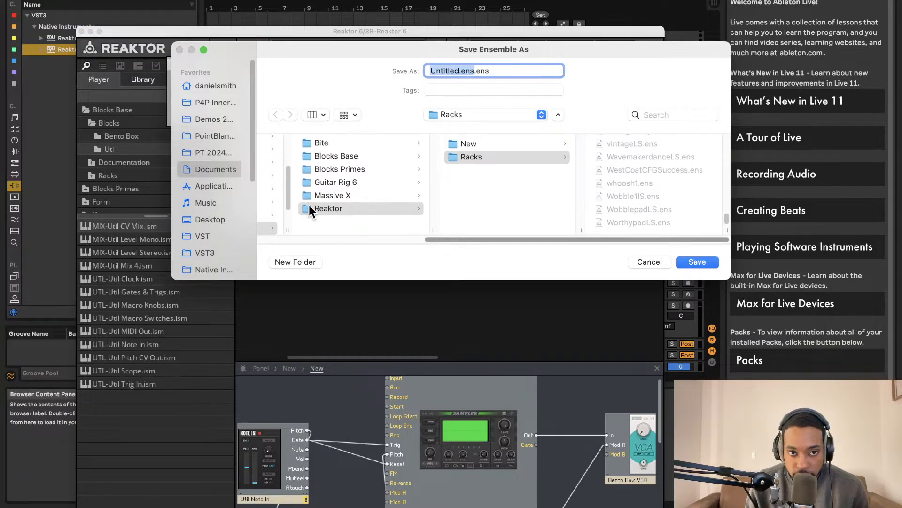
pyautogui.scroll(-5, 245, 227)
pyautogui.scroll(-3, 245, 227)
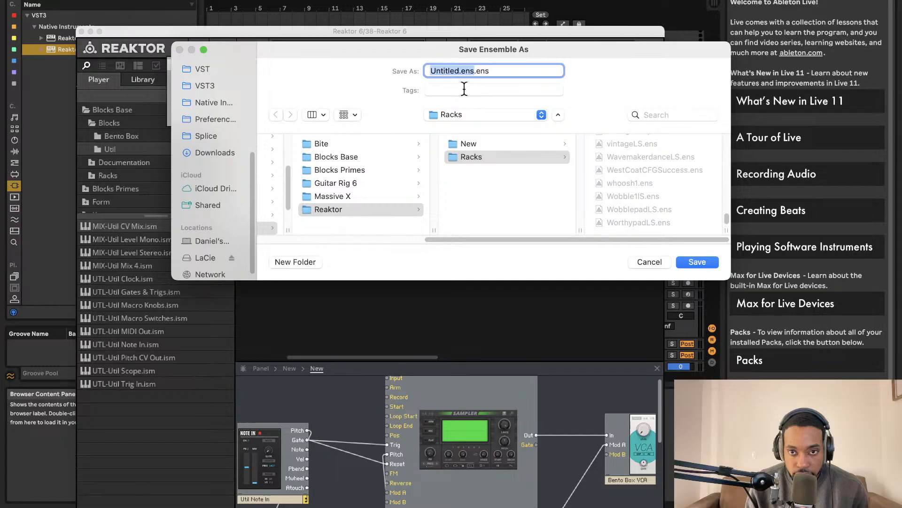
pyautogui.scroll(15, 617, 173)
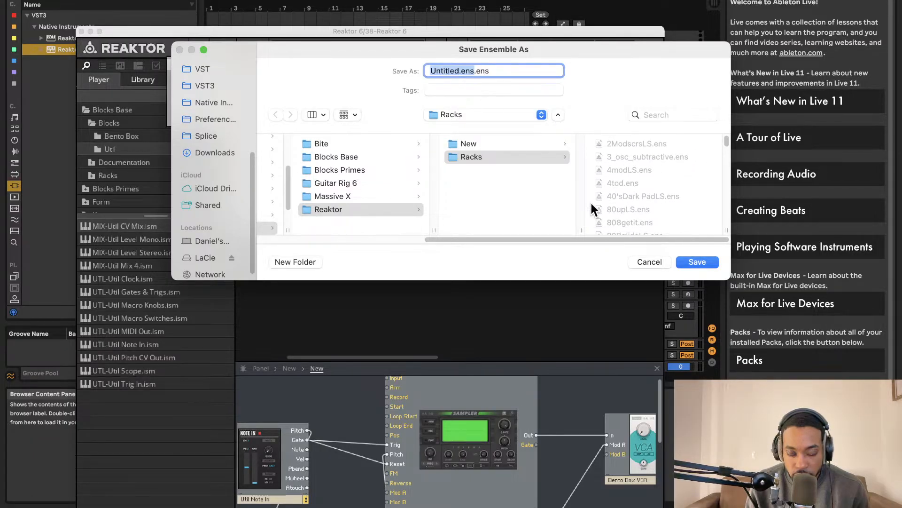
pyautogui.click(320, 207)
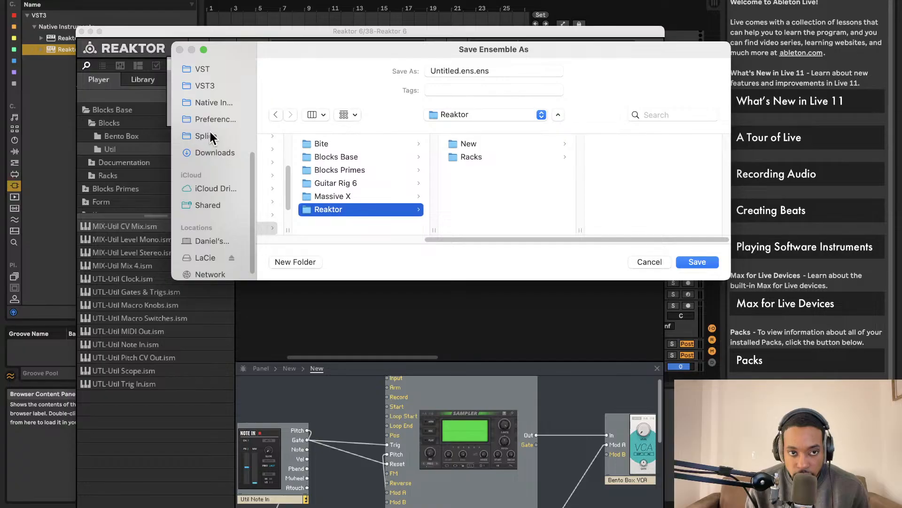
pyautogui.scroll(-2, 210, 136)
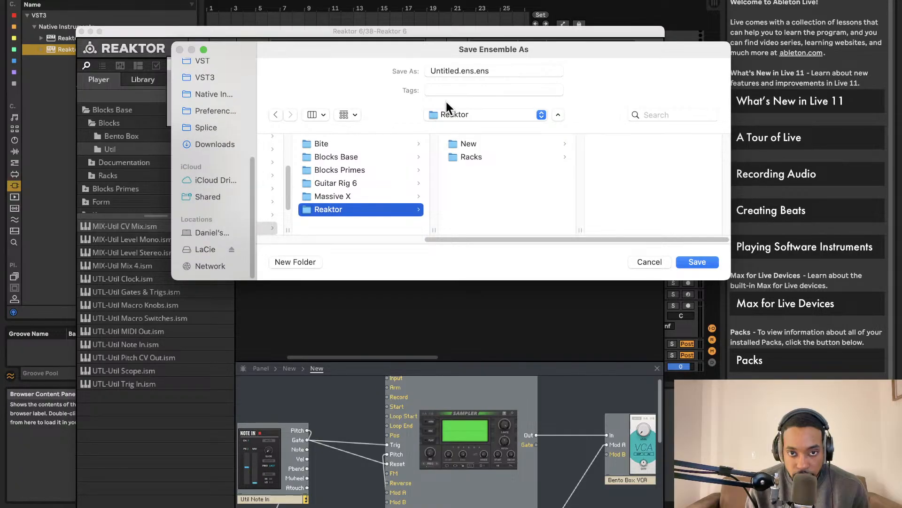
pyautogui.click(651, 260)
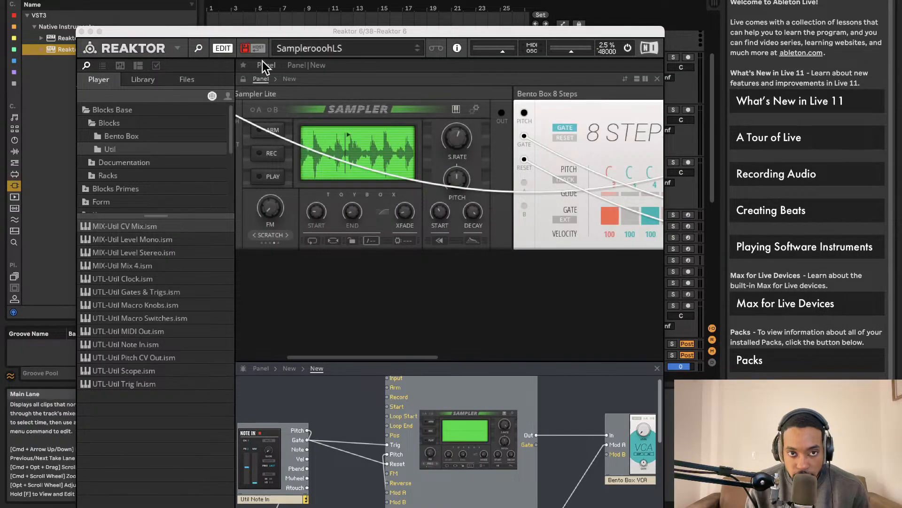
pyautogui.click(247, 52)
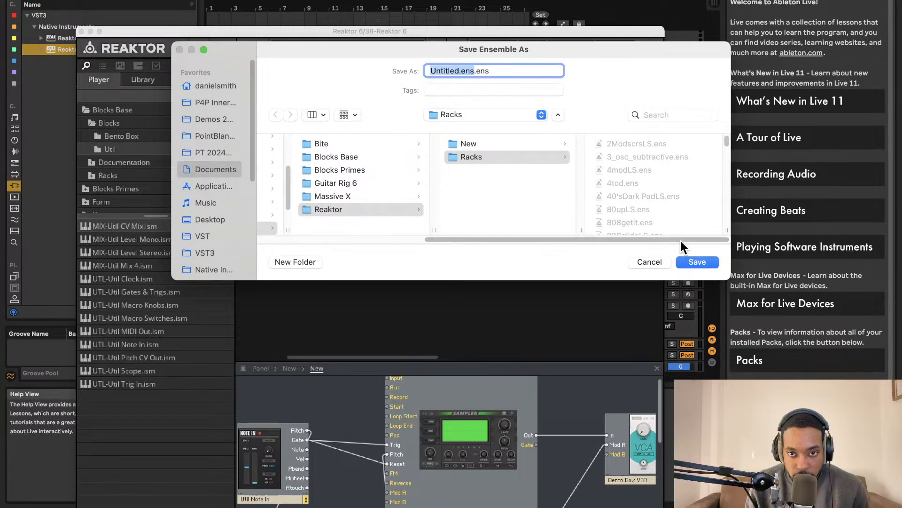
pyautogui.click(650, 261)
# Step: Save the ensemble as "SampleoooohLS" in the Racks folder
pyautogui.click(178, 48)
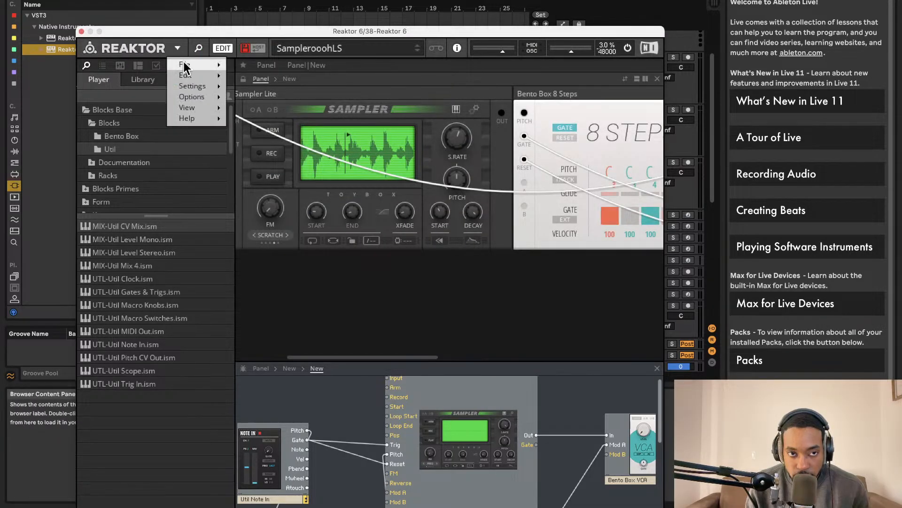
pyautogui.moveTo(206, 65)
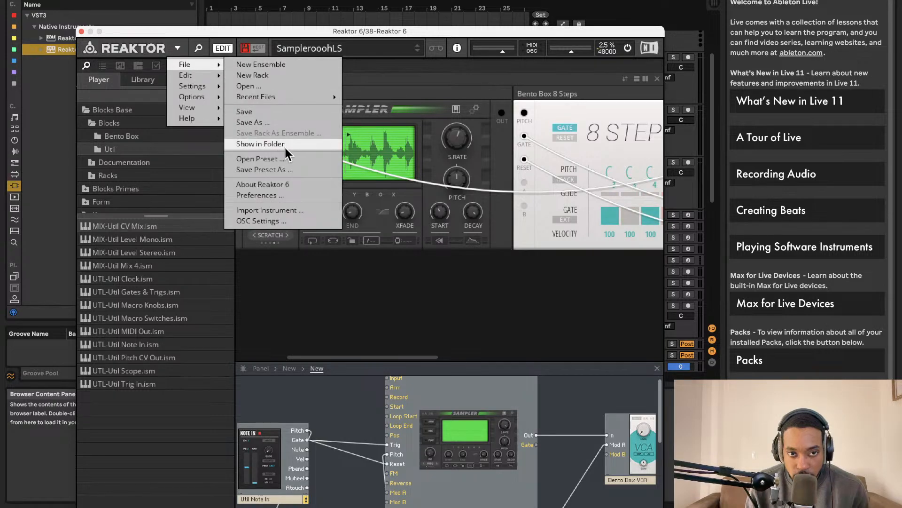
pyautogui.click(282, 122)
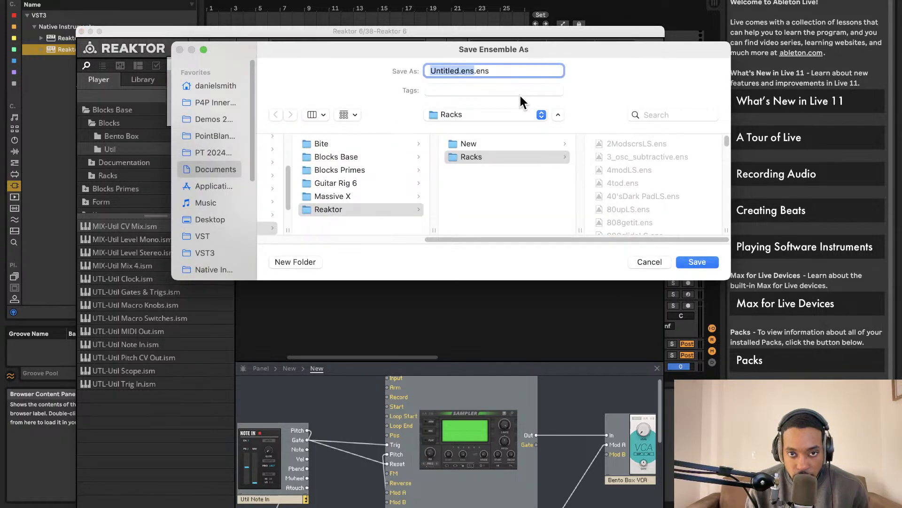
pyautogui.press('BackSpace')
pyautogui.write('Sa')
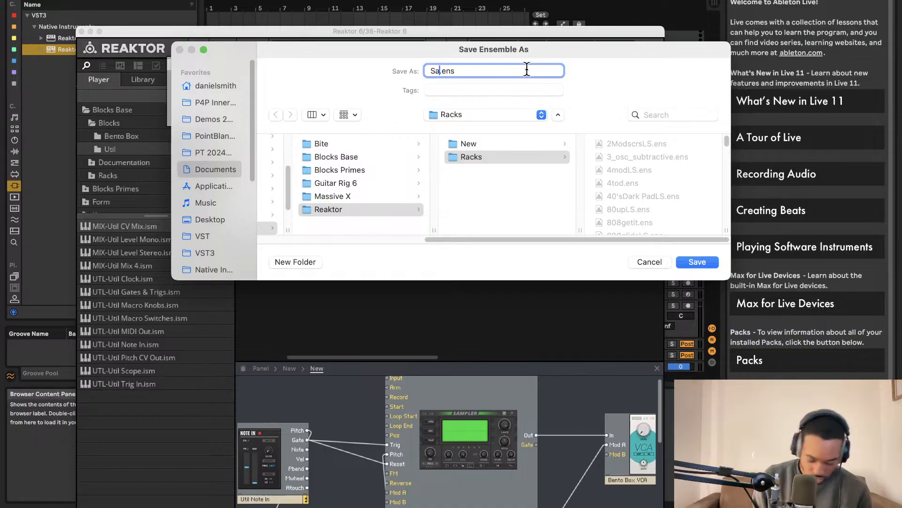
pyautogui.write('mpleooohLS')
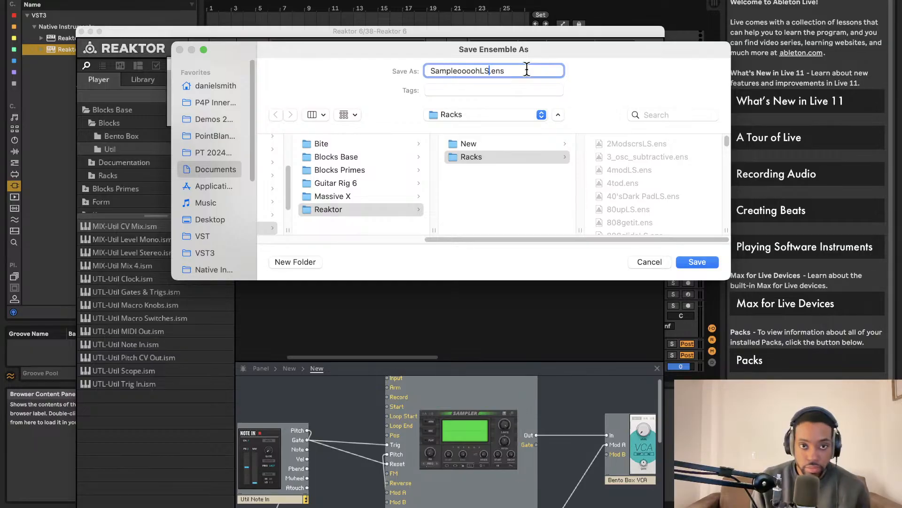
pyautogui.click(696, 262)
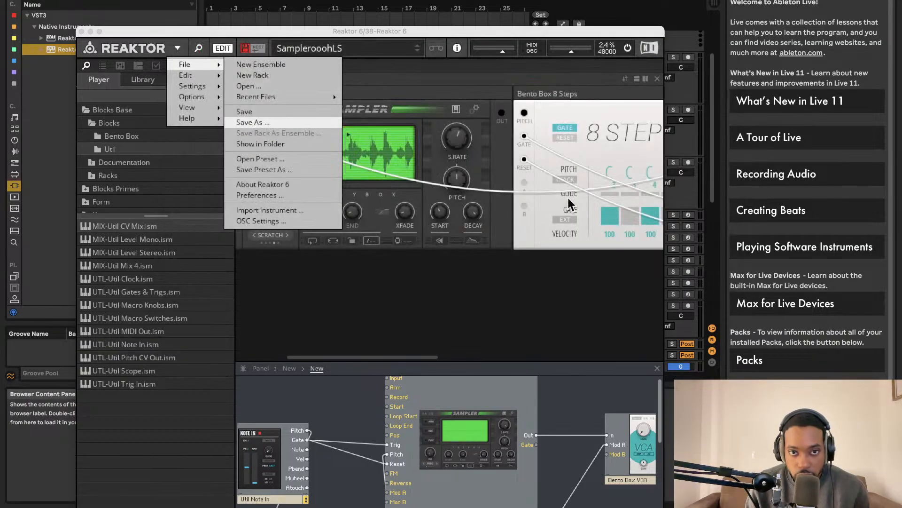
pyautogui.click(344, 84)
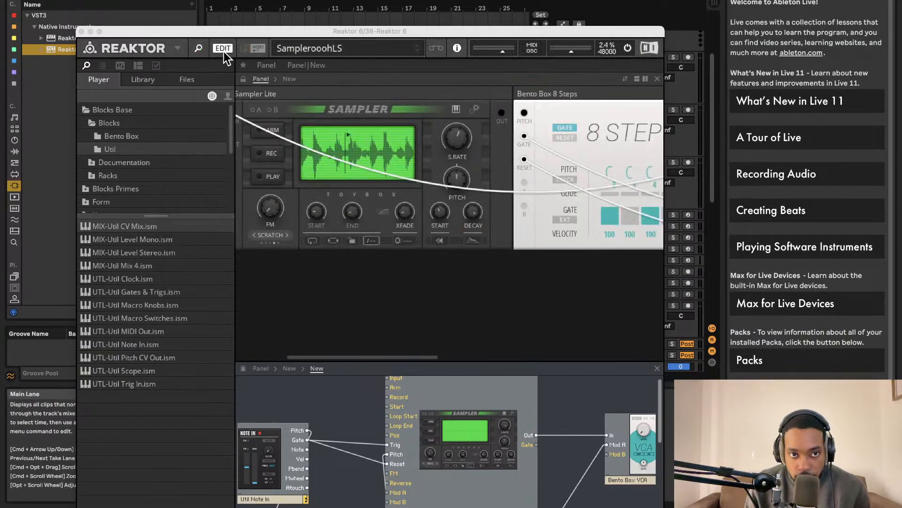
# Step: Close the Reaktor window and play the Reaktor 6 MIDI clip near bar 18 in the arrangement
pyautogui.click(82, 31)
pyautogui.scroll(-10, 458, 178)
pyautogui.hscroll(5, 421, 176)
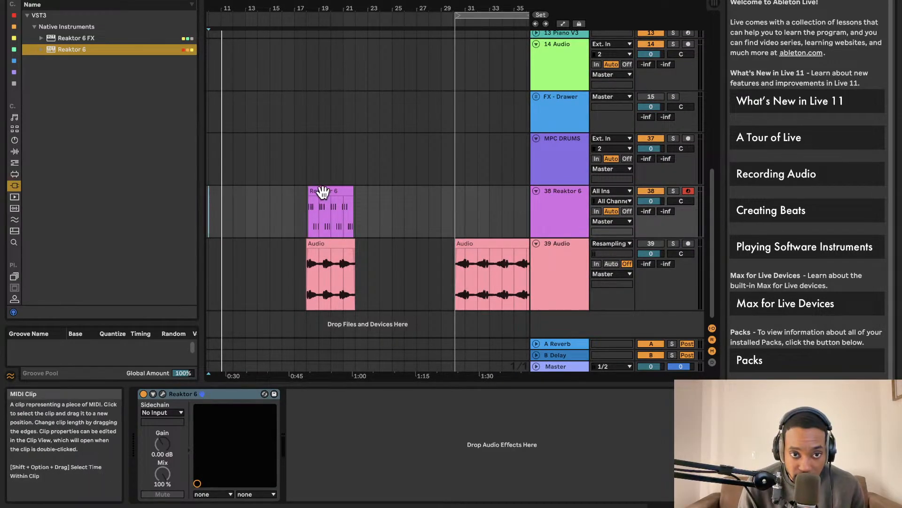
pyautogui.click(318, 195)
pyautogui.hscroll(-2, 324, 195)
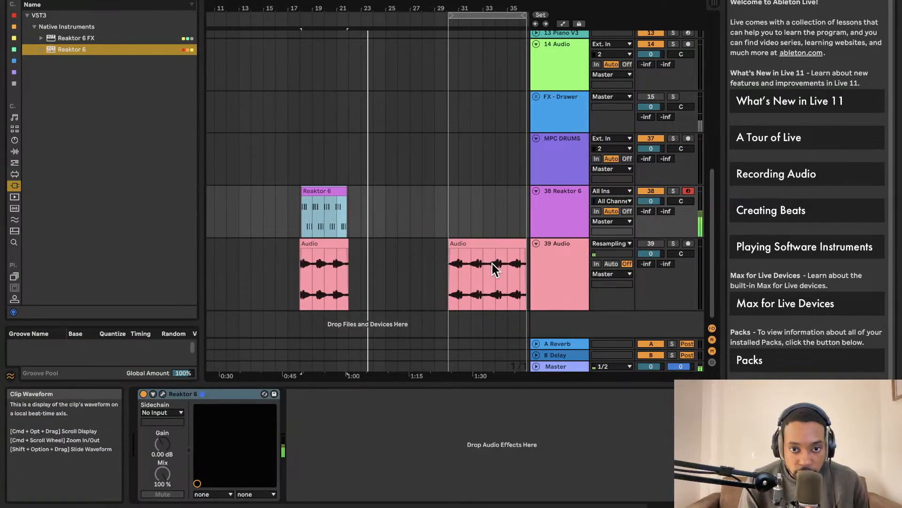
# Step: Play the 39 Audio clips at bars 30 and 45, lowering that track's volume to -8.8 dB and toggling the track off and on
pyautogui.click(490, 245)
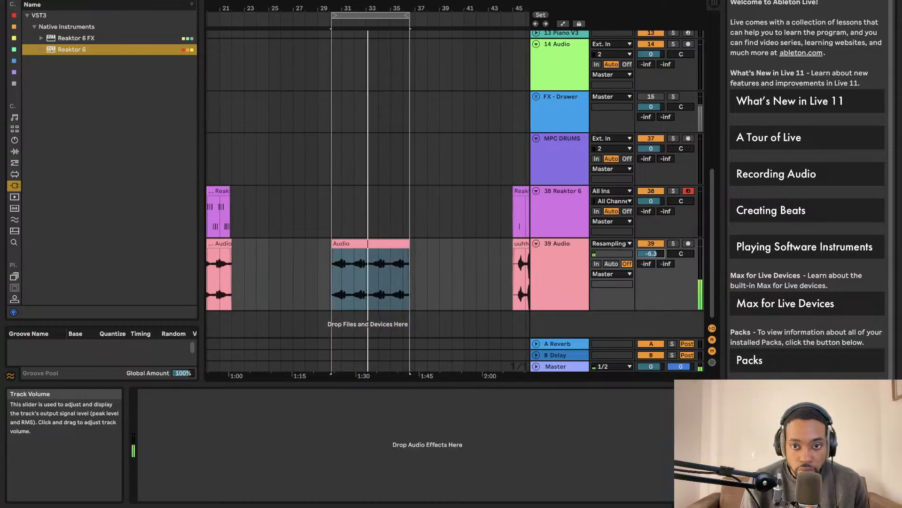
pyautogui.click(656, 243)
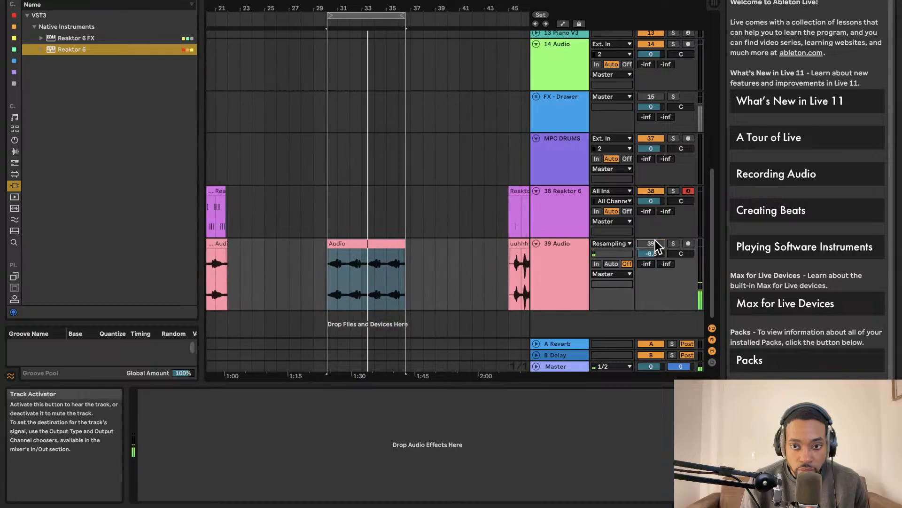
pyautogui.click(519, 245)
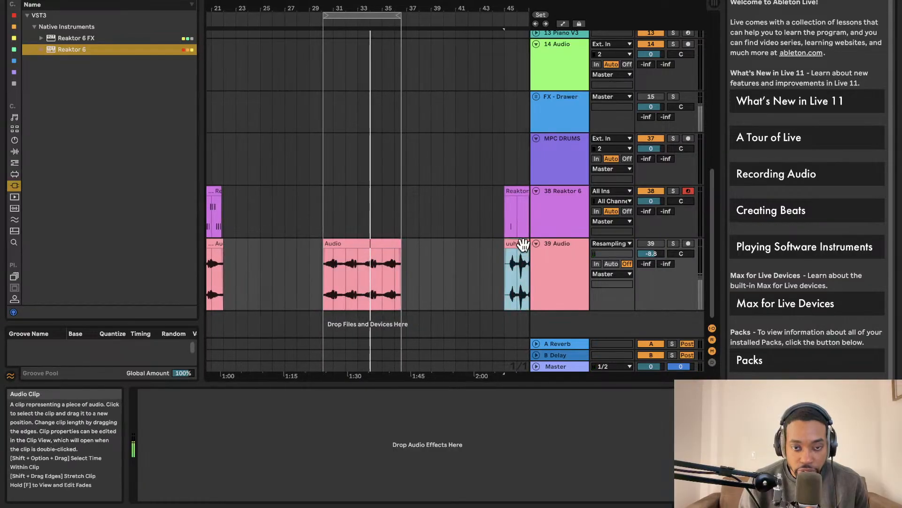
pyautogui.click(649, 243)
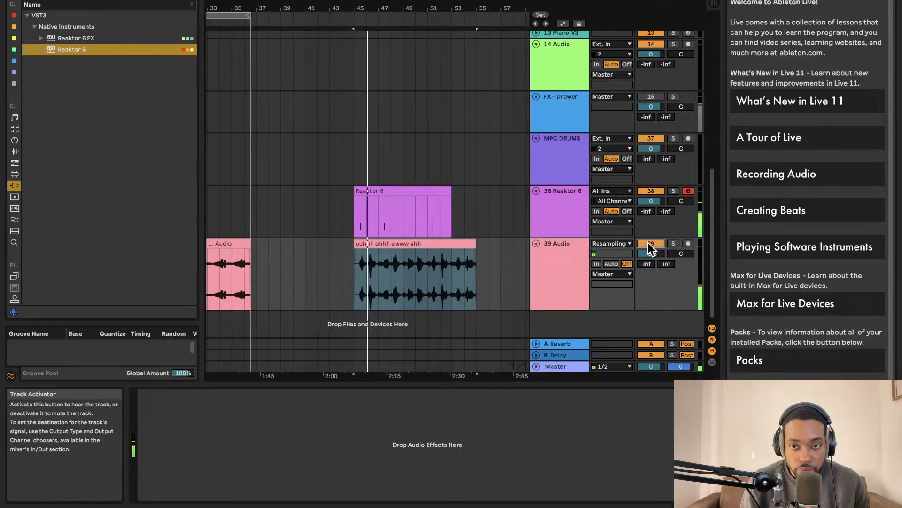
# Step: Deactivate the 38 Reaktor 6 and 39 Audio tracks during playback and return the arrangement to the 39 Audio clip at bar 30
pyautogui.click(652, 191)
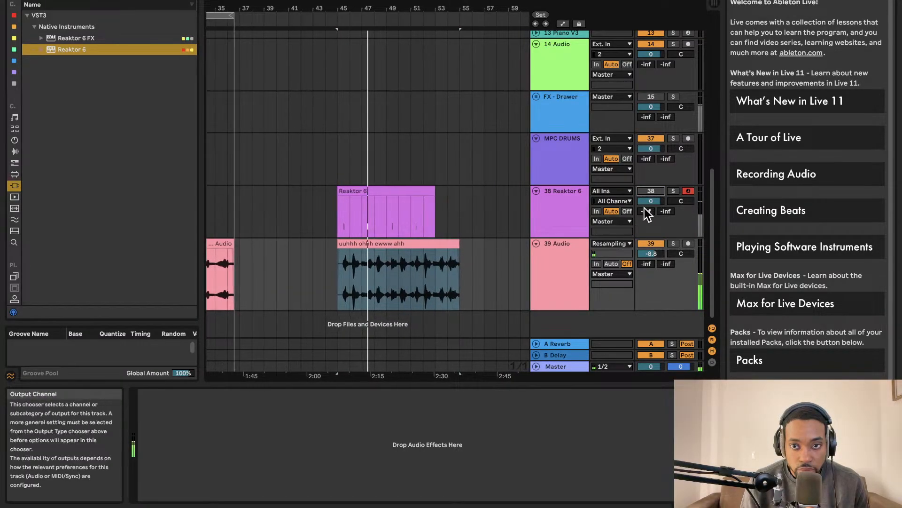
pyautogui.click(651, 243)
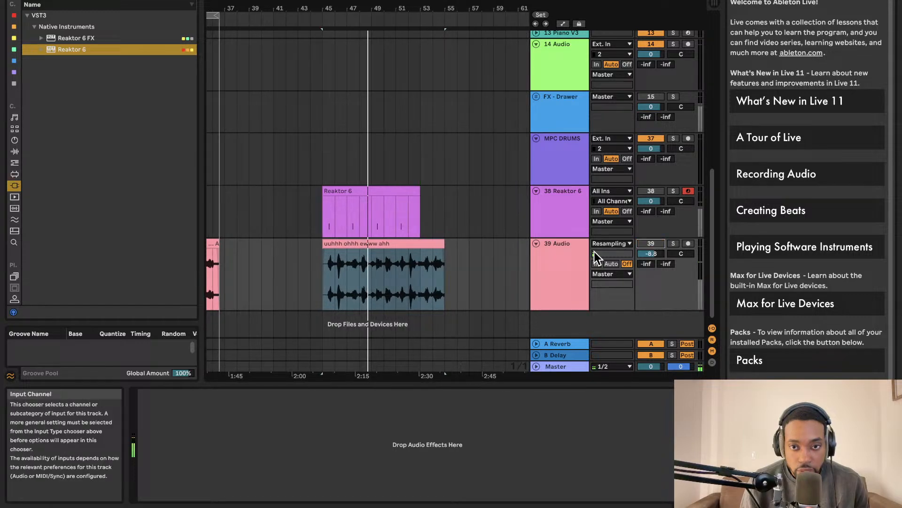
pyautogui.click(489, 249)
pyautogui.hscroll(-10, 462, 241)
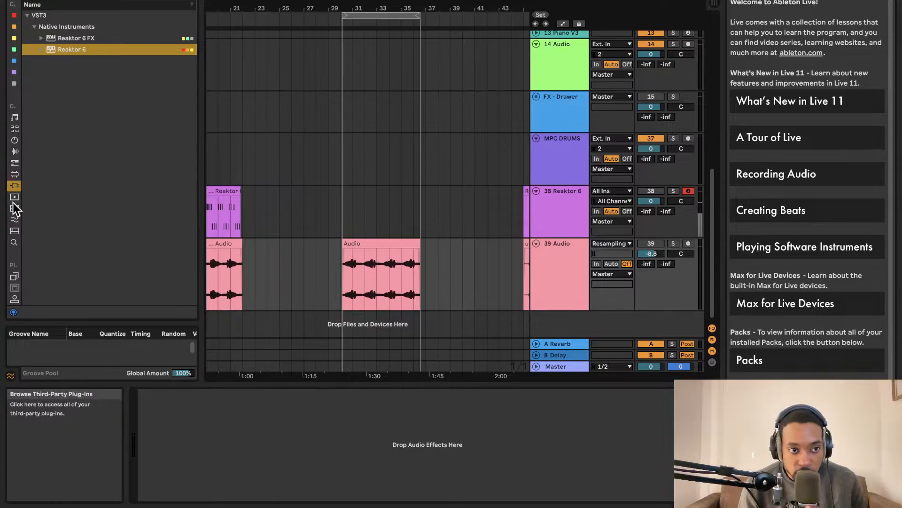
# Step: Start adding a folder to the browser's Places and go to the LaCie drive
pyautogui.scroll(-8, 14, 217)
pyautogui.click(15, 73)
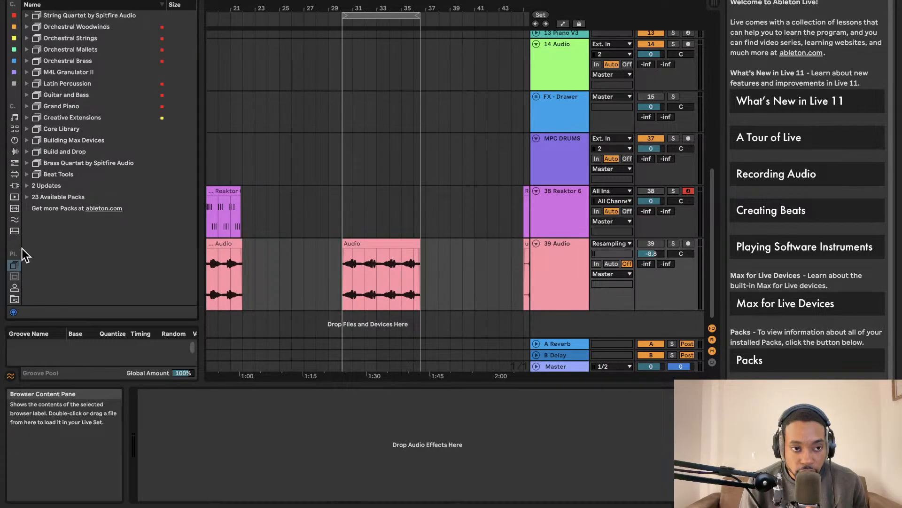
pyautogui.scroll(-8, 14, 277)
pyautogui.click(17, 297)
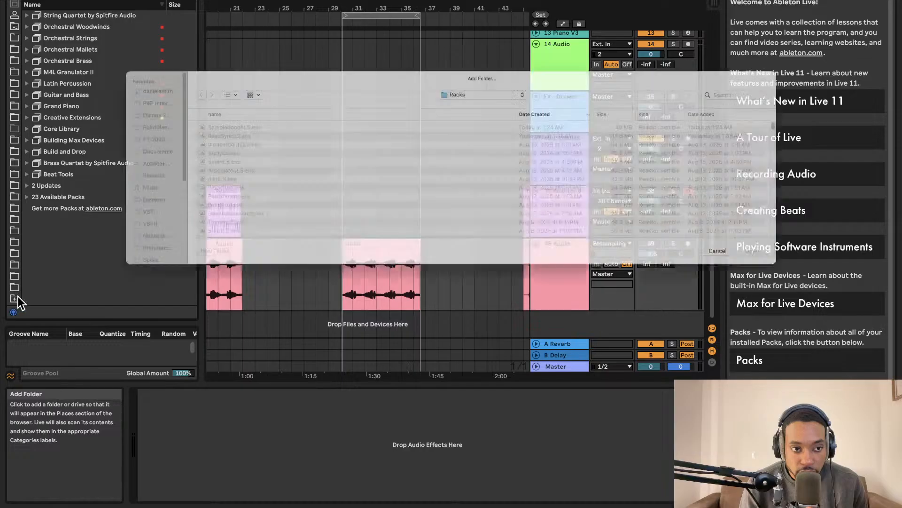
pyautogui.scroll(-5, 47, 256)
pyautogui.click(45, 202)
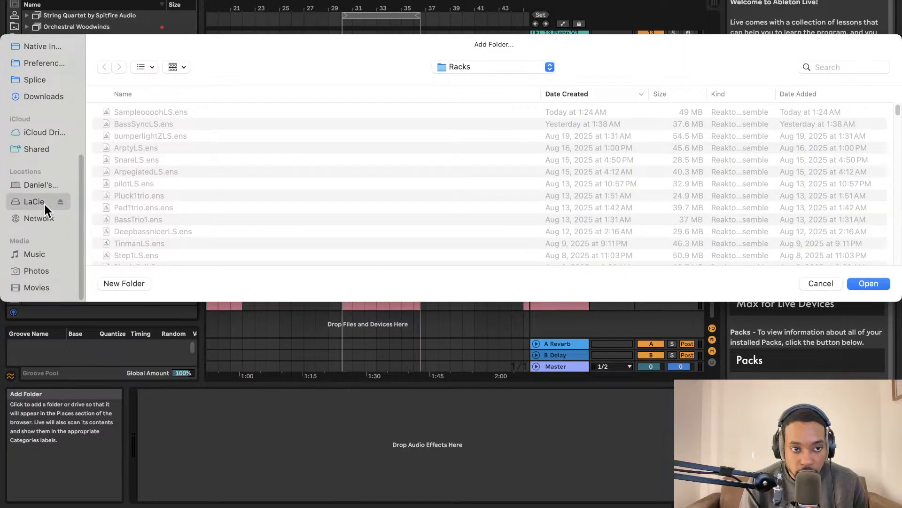
# Step: Find the DRUM - POP folder on the LaCie drive and add it to the browser's Places
pyautogui.scroll(-15, 123, 212)
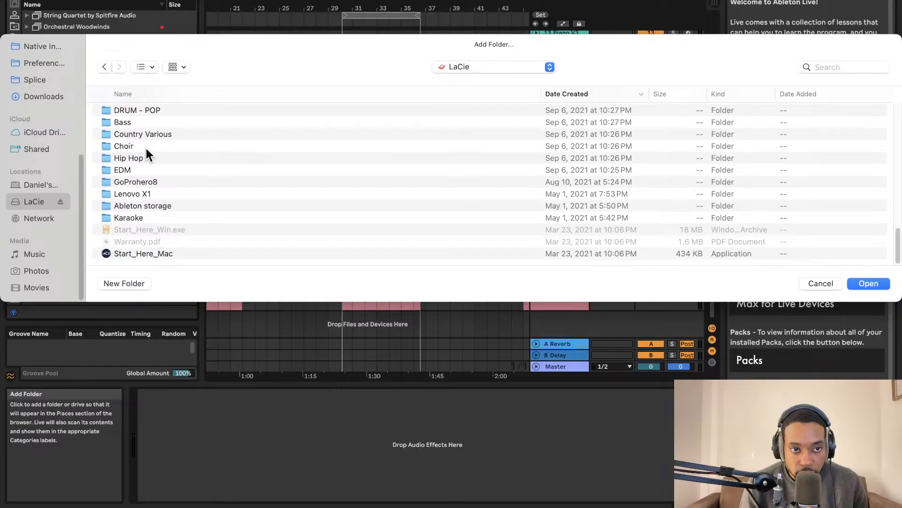
pyautogui.scroll(1, 146, 151)
pyautogui.scroll(-1, 146, 151)
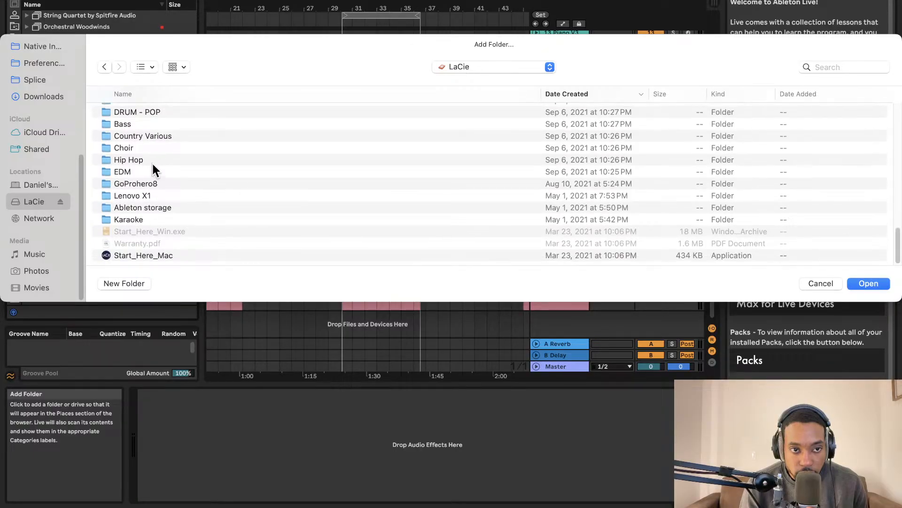
pyautogui.scroll(2, 152, 162)
pyautogui.scroll(1, 154, 163)
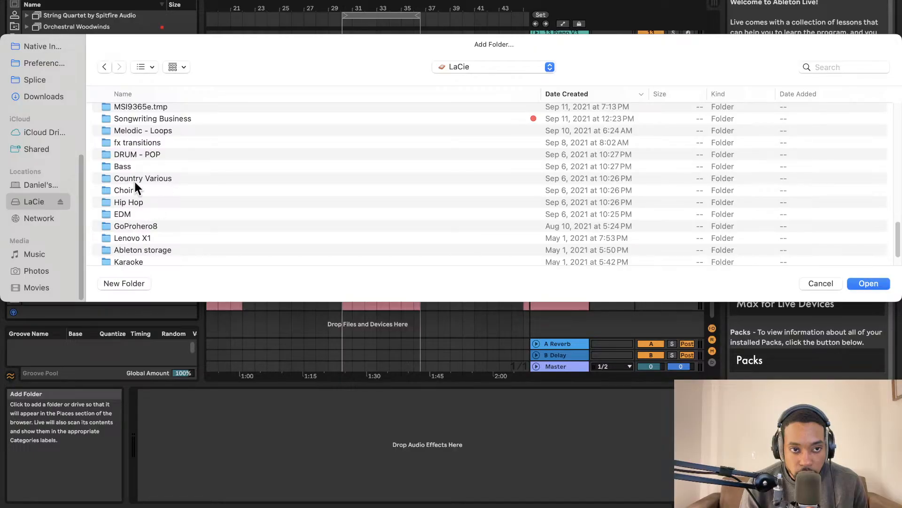
pyautogui.doubleClick(156, 156)
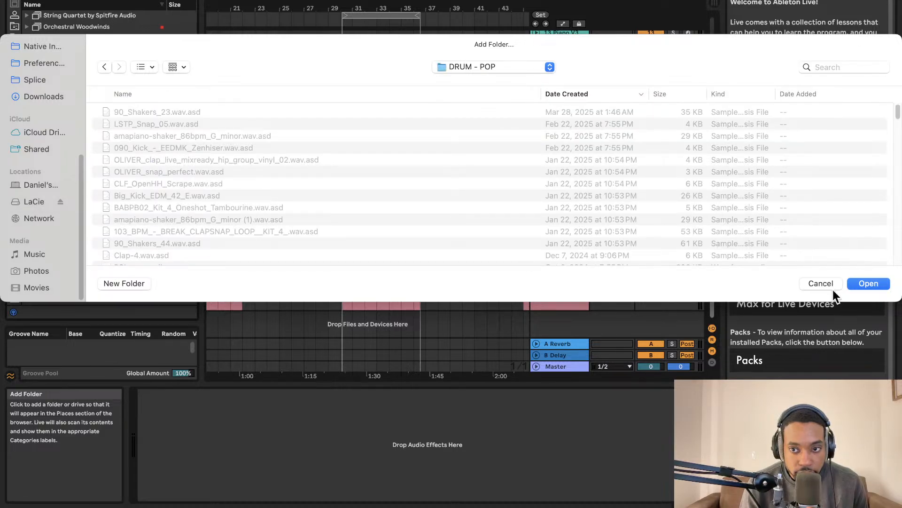
pyautogui.click(869, 283)
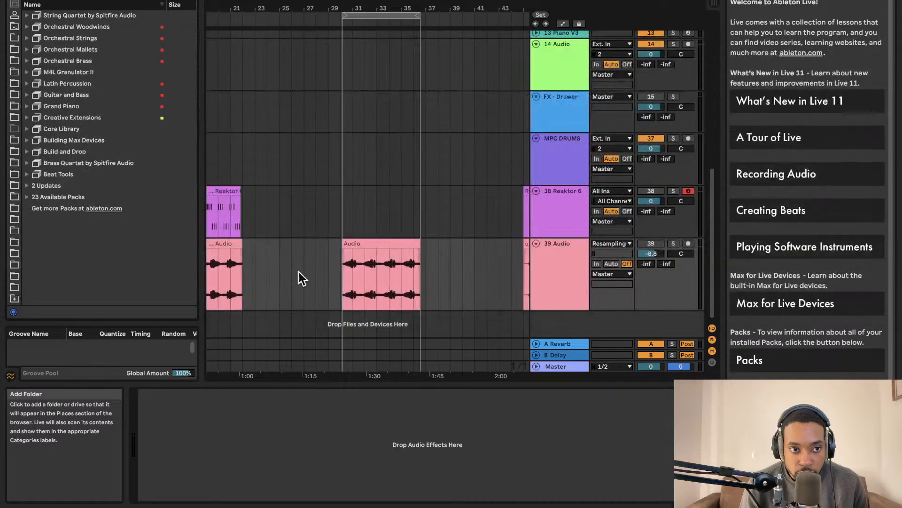
# Step: Look through the user folders and show the one holding percussion samples such as RARE_ADF_92_perc_shaker_pound.wav
pyautogui.click(14, 287)
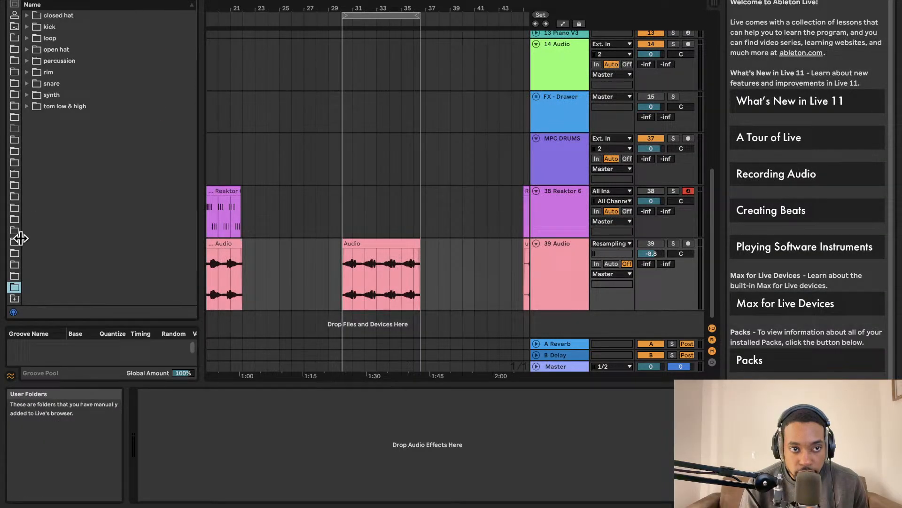
pyautogui.click(14, 263)
pyautogui.click(15, 253)
pyautogui.click(13, 229)
pyautogui.click(14, 208)
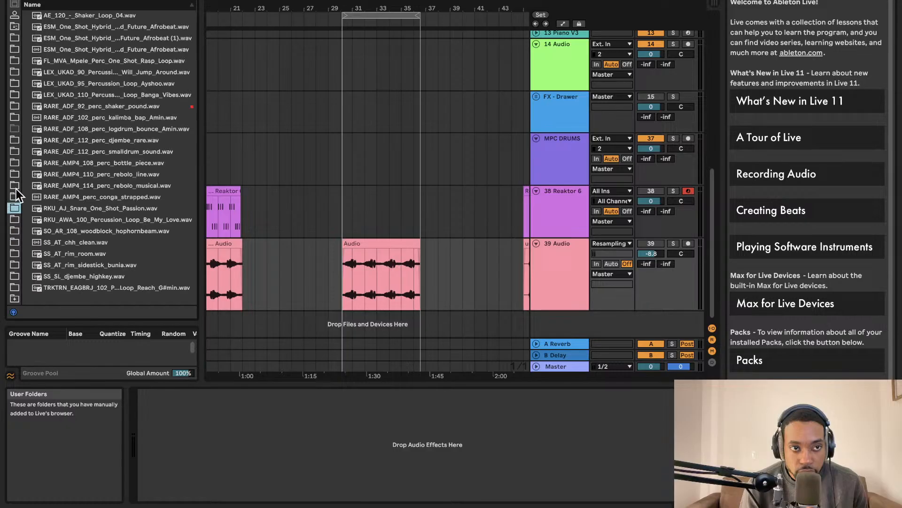
# Step: Preview several percussion samples in the folder, including the rebolo, log drum, Banga Vibes, woodblock, djembe and TRKTRN sounds
pyautogui.click(71, 144)
pyautogui.click(81, 185)
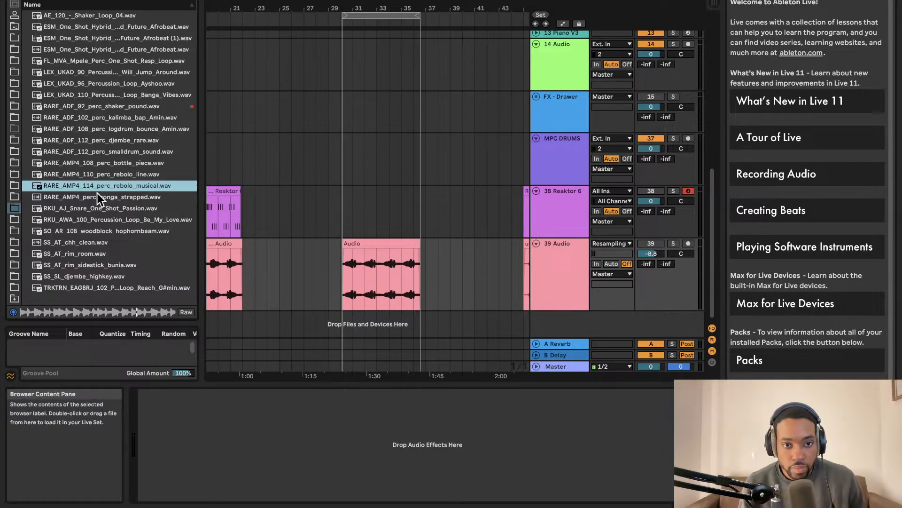
pyautogui.click(146, 130)
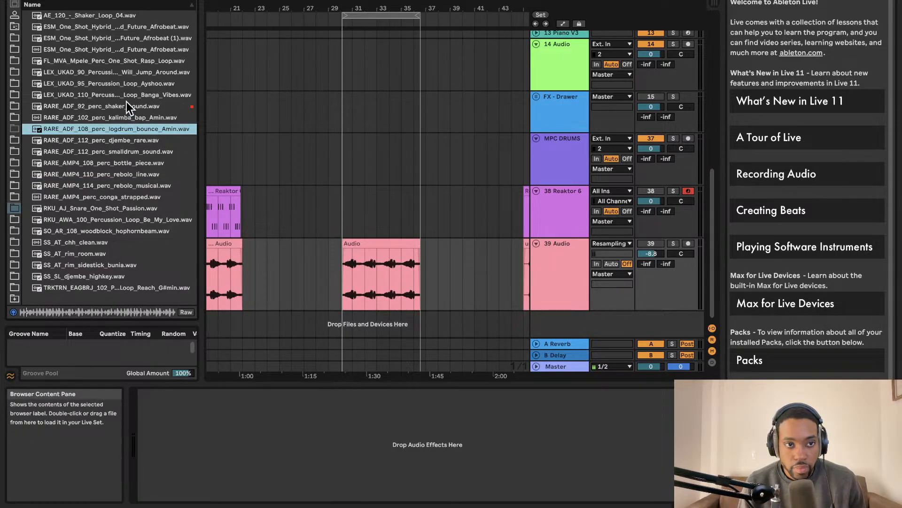
pyautogui.click(125, 95)
pyautogui.click(104, 40)
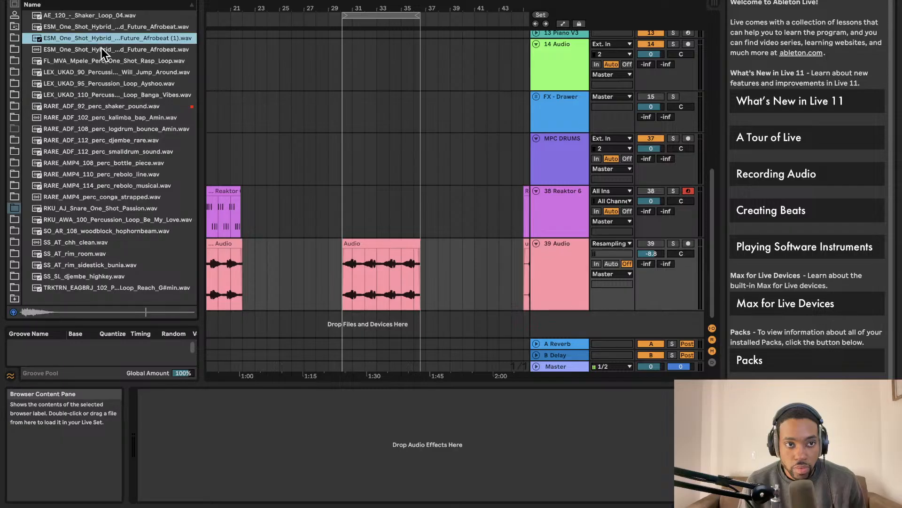
pyautogui.click(107, 232)
pyautogui.click(103, 276)
pyautogui.click(99, 287)
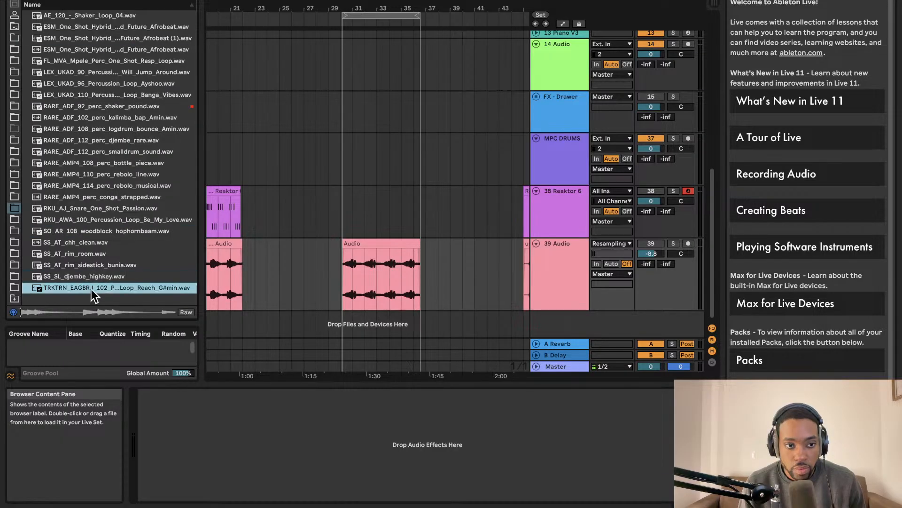
# Step: Browse the other user folders, expand the kick folder and preview DS_VPT_drum_kick_low_stereo_wide.wav and DBM_SDRNB_KICK_11.wav
pyautogui.click(14, 219)
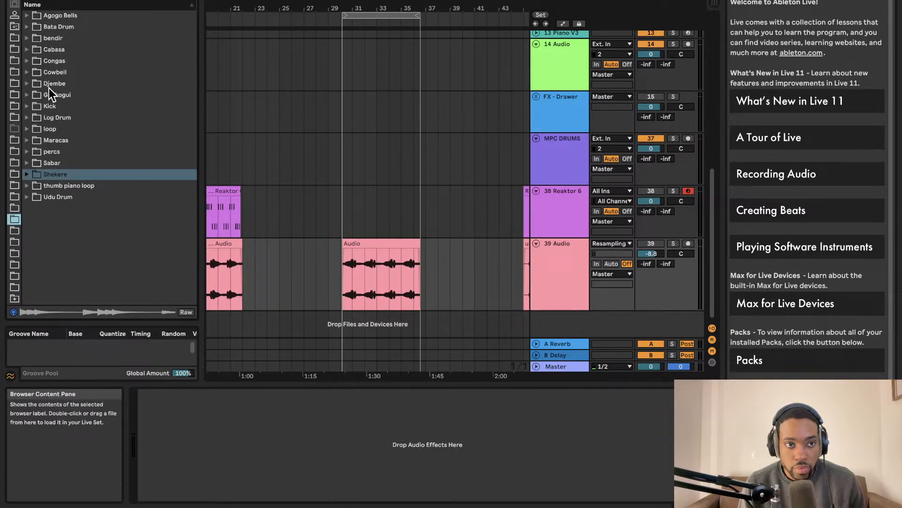
pyautogui.click(40, 26)
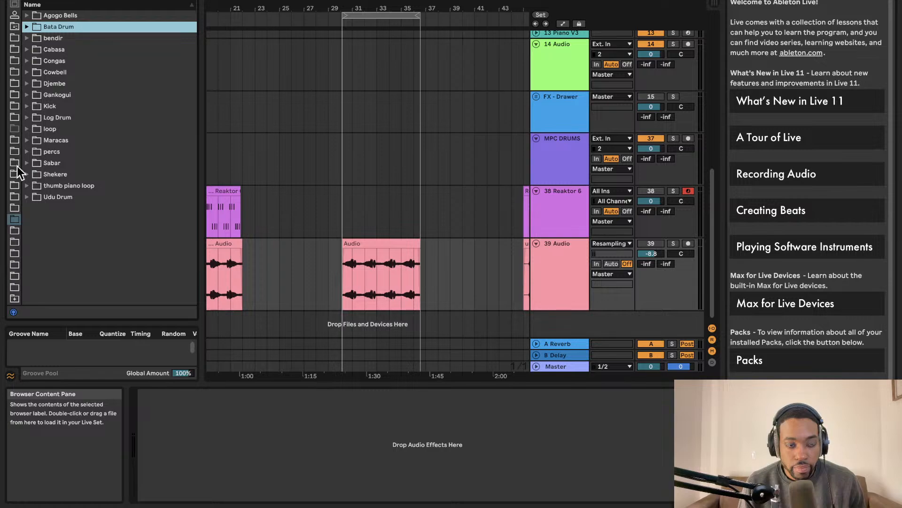
pyautogui.click(14, 196)
pyautogui.click(14, 264)
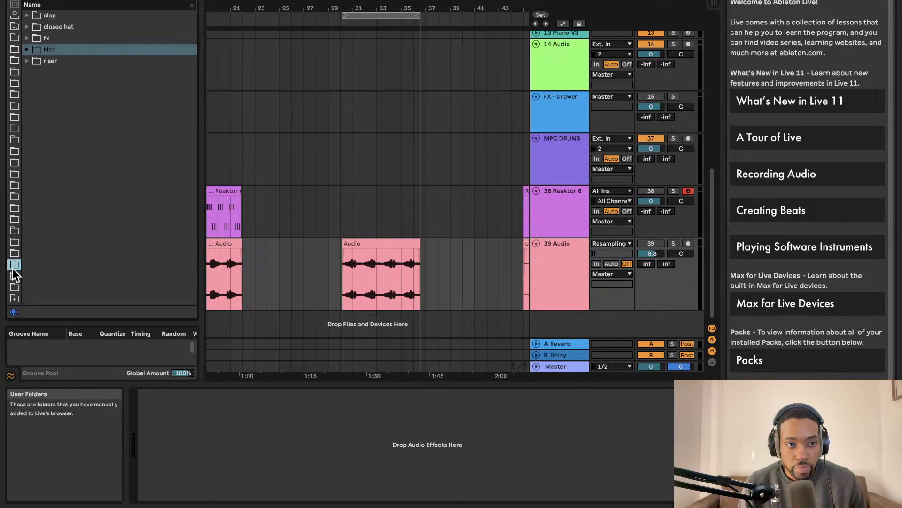
pyautogui.click(27, 49)
pyautogui.click(45, 72)
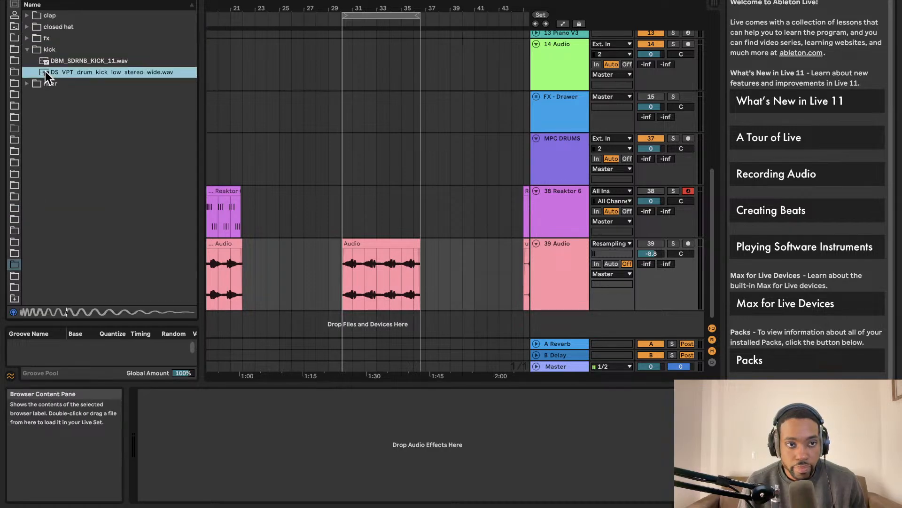
pyautogui.click(54, 64)
# Step: Place DS_VPT_drum_kick_low_stereo_wide.wav on a new audio track below 39 Audio, near bar 30
pyautogui.click(64, 73)
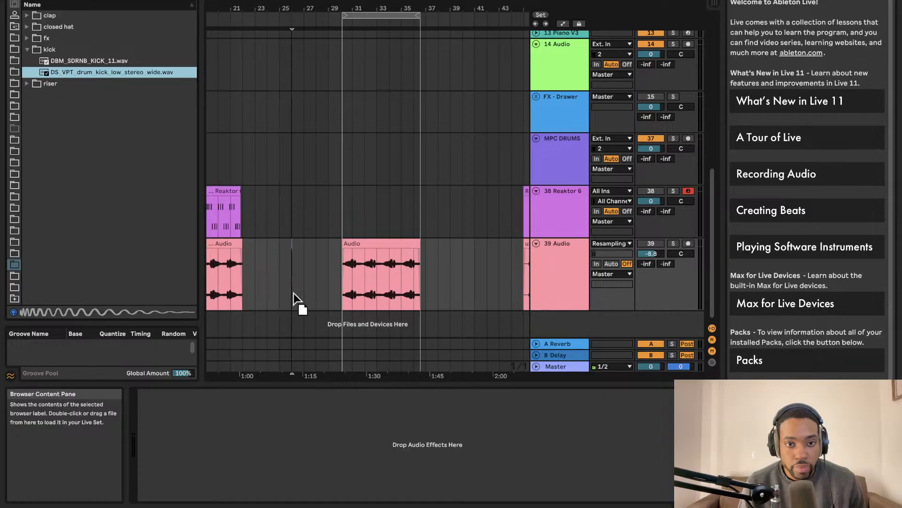
pyautogui.click(342, 336)
pyautogui.moveTo(342, 331); pyautogui.dragTo(342, 331)
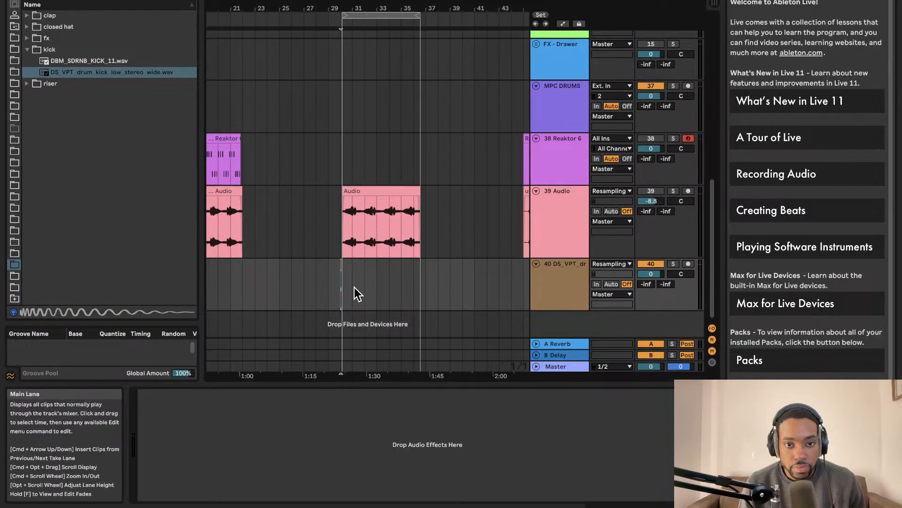
# Step: Play from bar 30, reactivate the 39 Audio track and lower the kick track's volume to -7.3 dB
pyautogui.press('space')
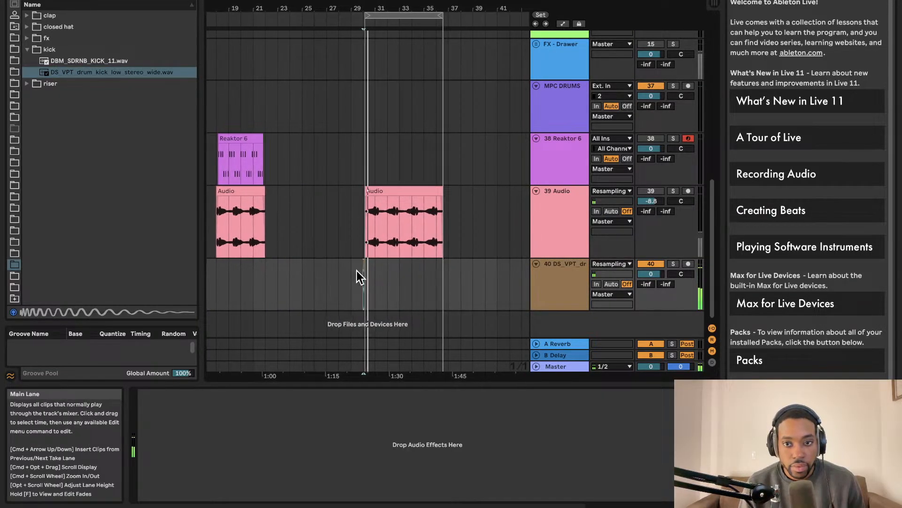
pyautogui.click(657, 192)
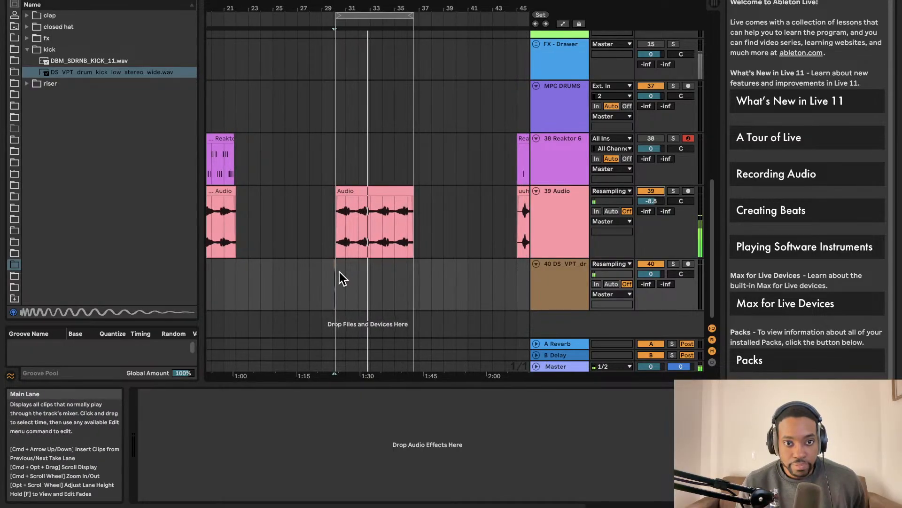
pyautogui.moveTo(652, 274); pyautogui.dragTo(652, 286)
# Step: Align the kick clip with the start of the 39 Audio clip at bar 30 and play it
pyautogui.press('+')
pyautogui.press('+')
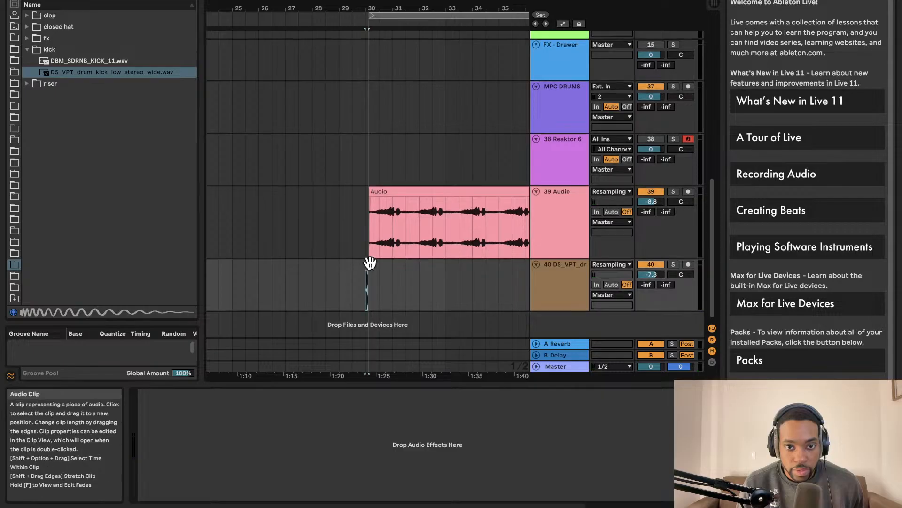
pyautogui.moveTo(373, 264)
pyautogui.mouseDown()
pyautogui.moveTo(380, 269)
pyautogui.moveTo(368, 272)
pyautogui.mouseUp()
pyautogui.scroll(1, 375, 268)
pyautogui.scroll(5, 377, 270)
pyautogui.press('space')
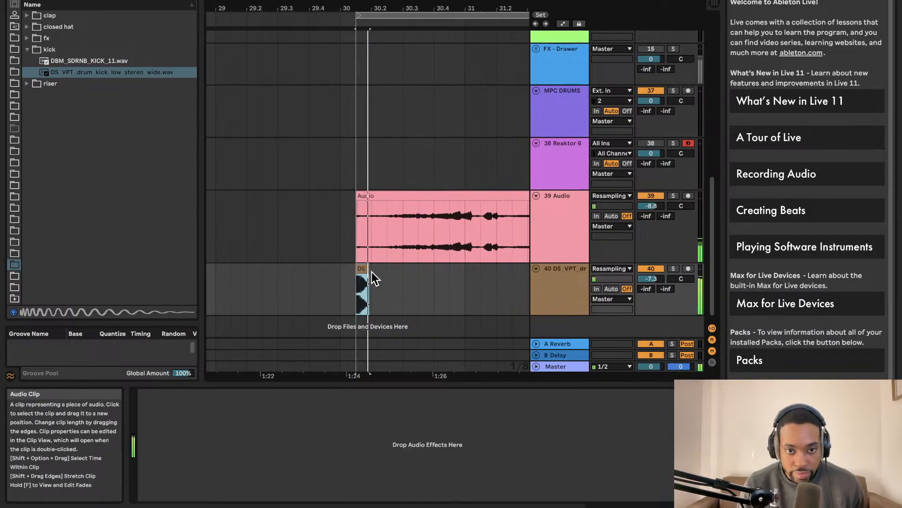
# Step: Duplicate the kick clip, shift the copy to just after beat 30.2 and play both kicks from the start
pyautogui.press('super+d')
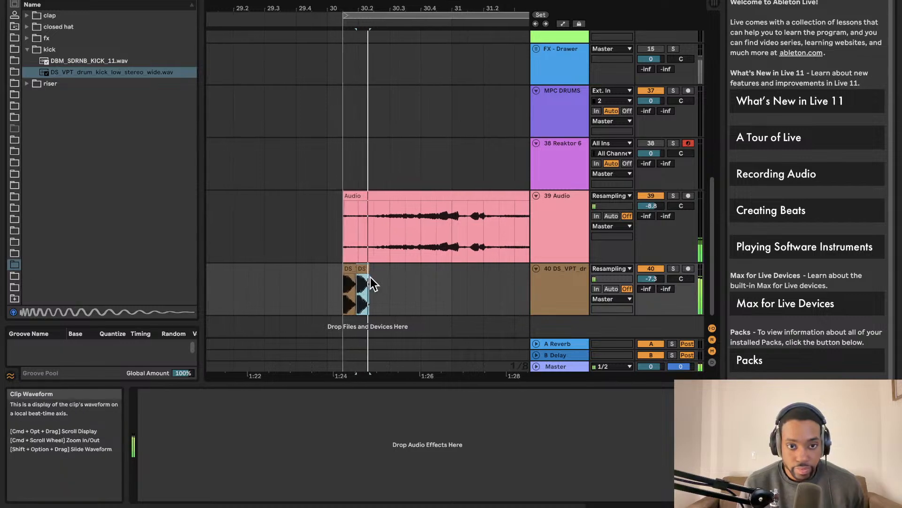
pyautogui.press('space')
pyautogui.press('space')
pyautogui.press('space')
pyautogui.moveTo(357, 269)
pyautogui.mouseDown()
pyautogui.moveTo(377, 269)
pyautogui.moveTo(369, 271)
pyautogui.mouseUp()
pyautogui.click(340, 275)
pyautogui.press('space')
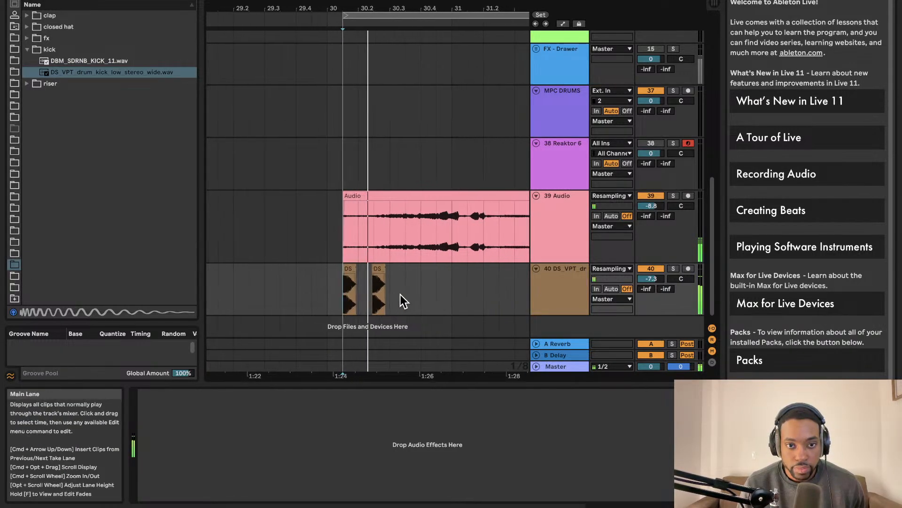
# Step: Move the second kick clip to beat 30.3, play it and lower the kick track's volume to -11.5 dB
pyautogui.scroll(3, 365, 291)
pyautogui.moveTo(375, 282); pyautogui.dragTo(376, 270)
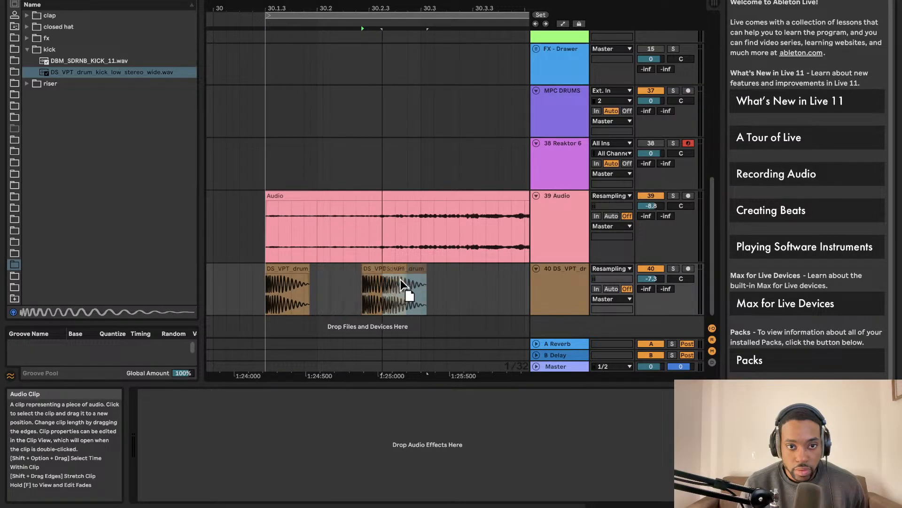
pyautogui.moveTo(436, 281); pyautogui.dragTo(443, 280)
pyautogui.press('space')
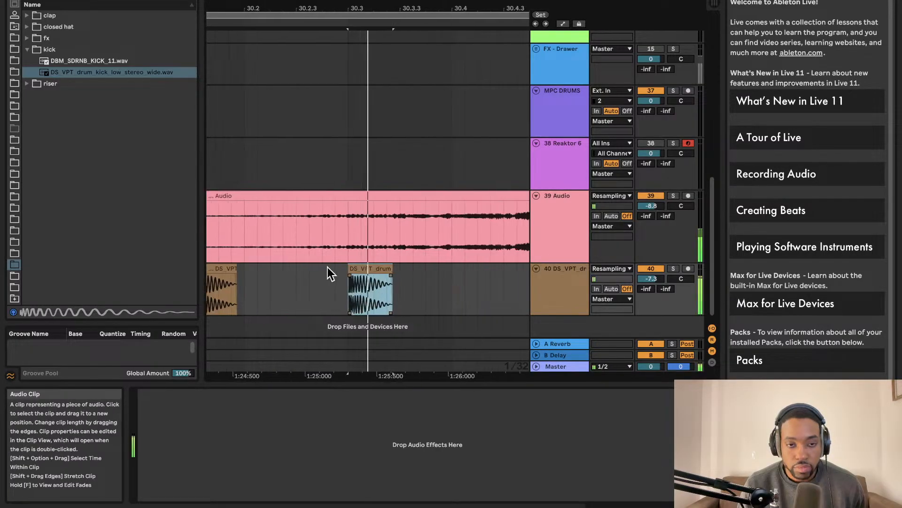
pyautogui.moveTo(646, 300); pyautogui.dragTo(646, 311)
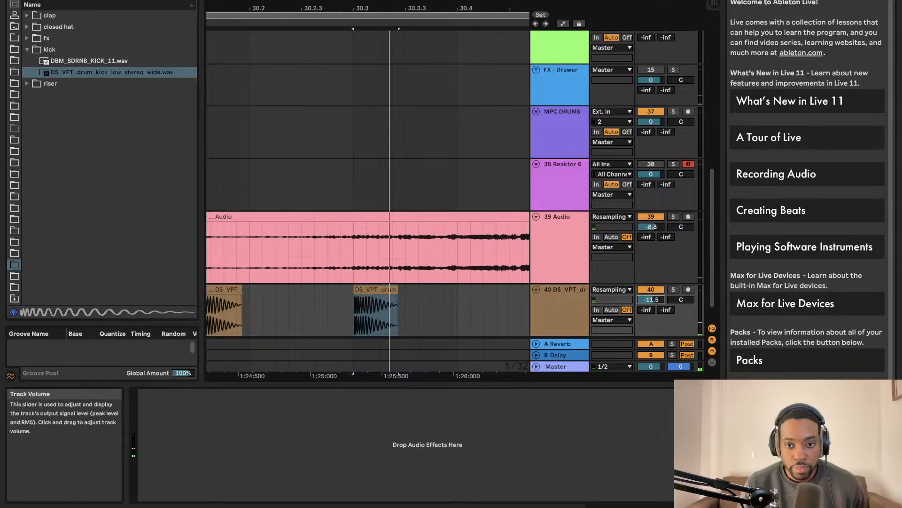
# Step: Play from just before the first kick and move the second kick clip back to just after beat 30.2
pyautogui.hscroll(-10, 449, 254)
pyautogui.scroll(-5, 406, 251)
pyautogui.hscroll(4, 407, 251)
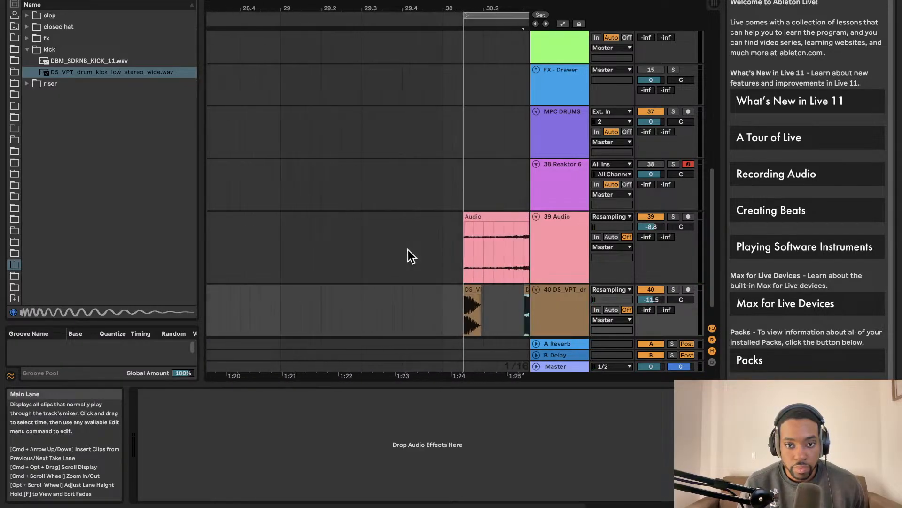
pyautogui.click(456, 302)
pyautogui.press('space')
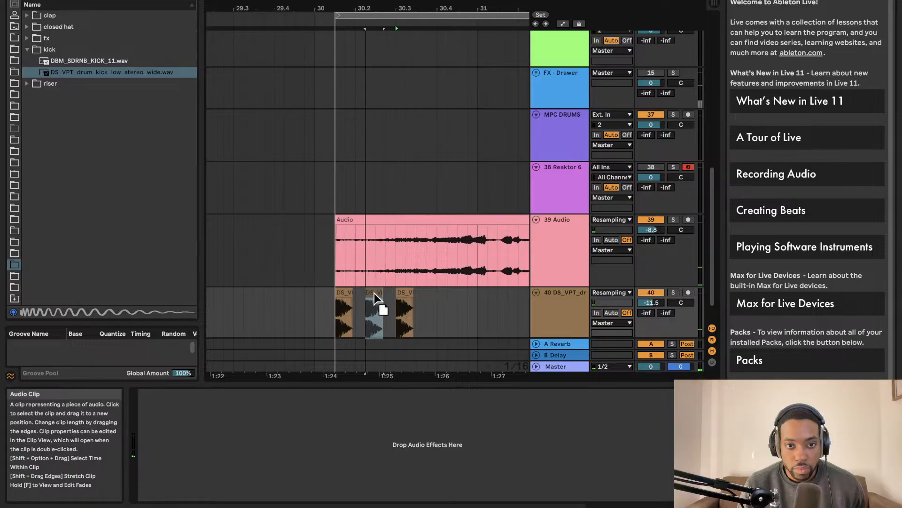
pyautogui.moveTo(374, 293); pyautogui.dragTo(374, 299)
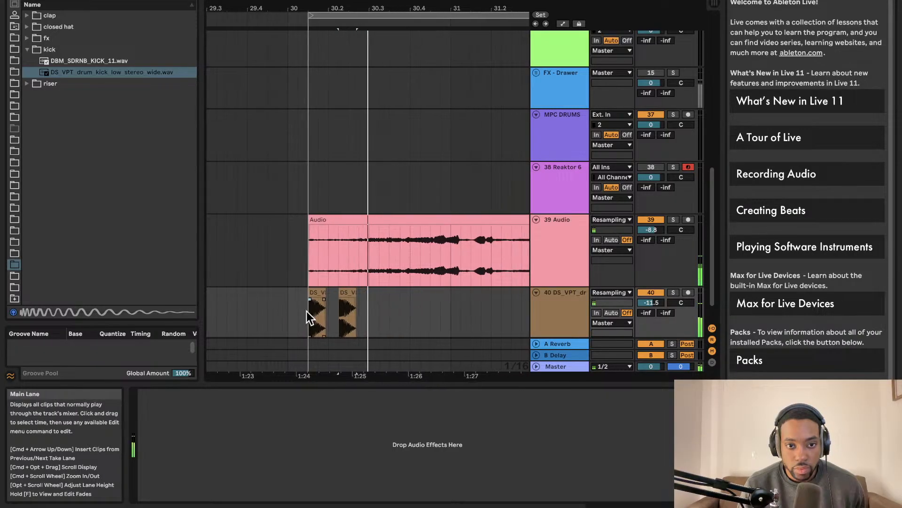
# Step: Play both kicks with the 39 Audio clip from the first kick and lower the cue volume to -33.0 dB
pyautogui.press('space')
pyautogui.click(314, 312)
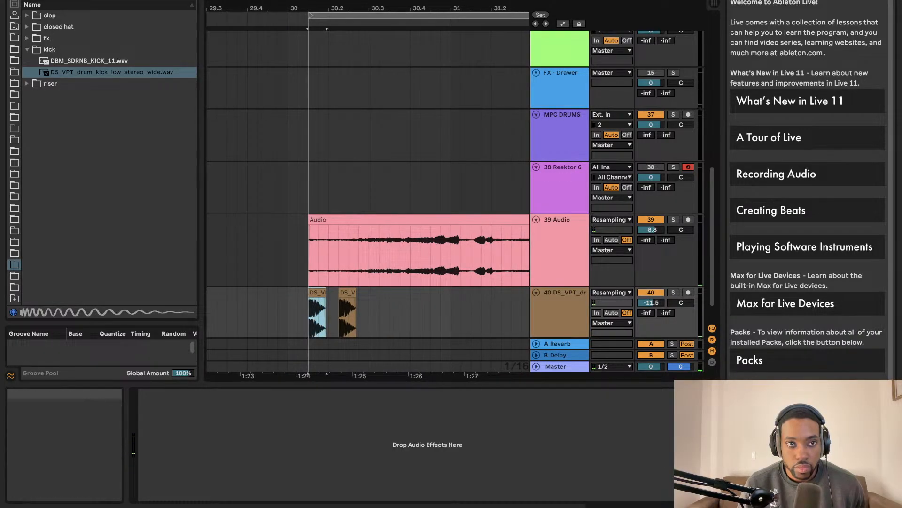
pyautogui.press('space')
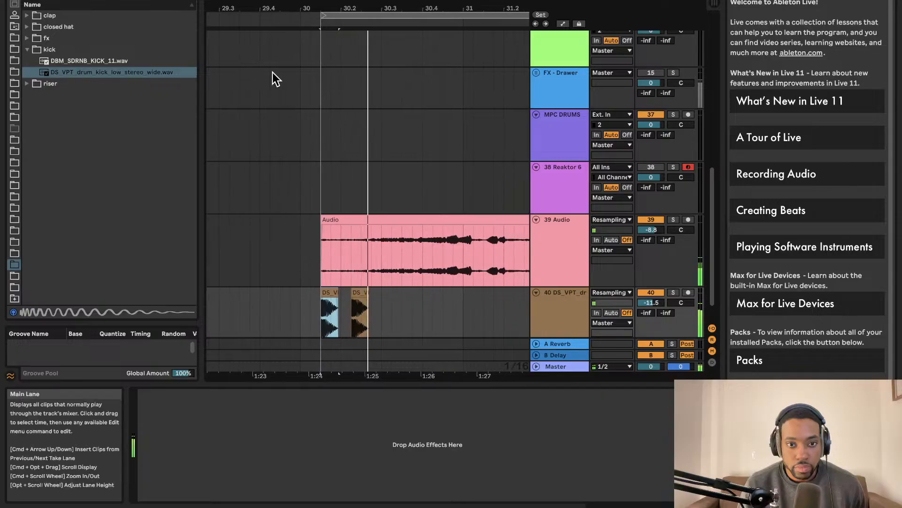
pyautogui.press('Tab')
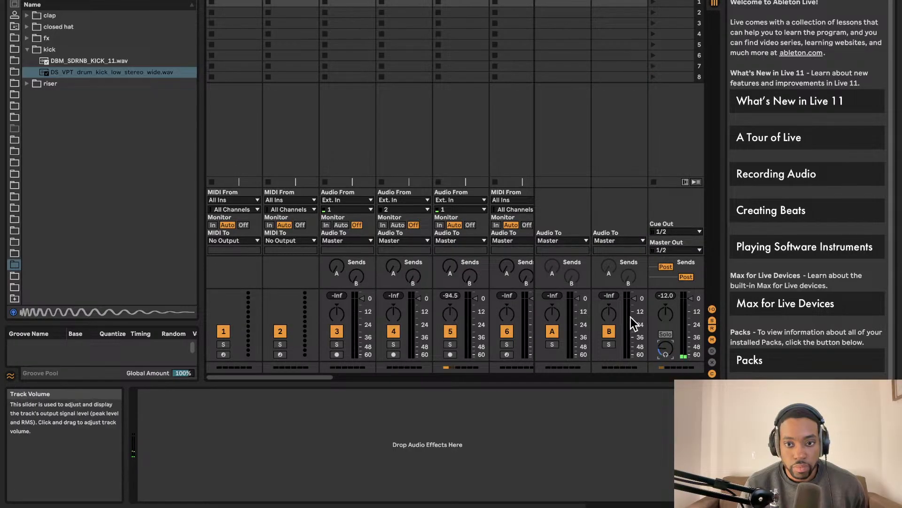
pyautogui.press('Tab')
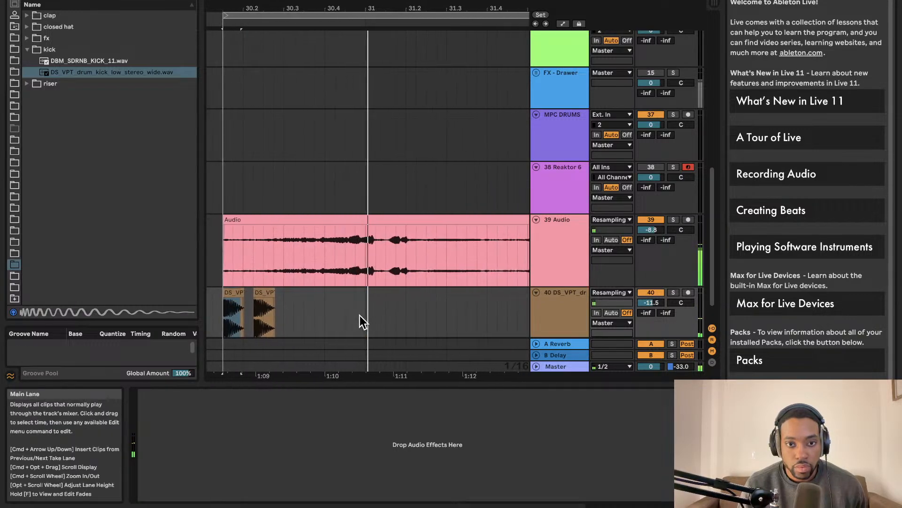
# Step: Replay the two kicks under the 39 Audio clip several times from the start to check their timing
pyautogui.press('space')
pyautogui.press('space')
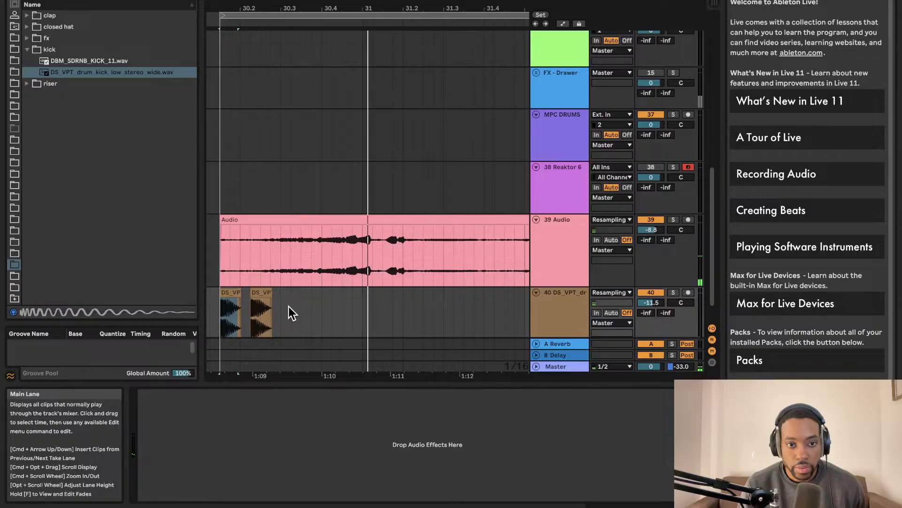
pyautogui.press('space')
pyautogui.press('space')
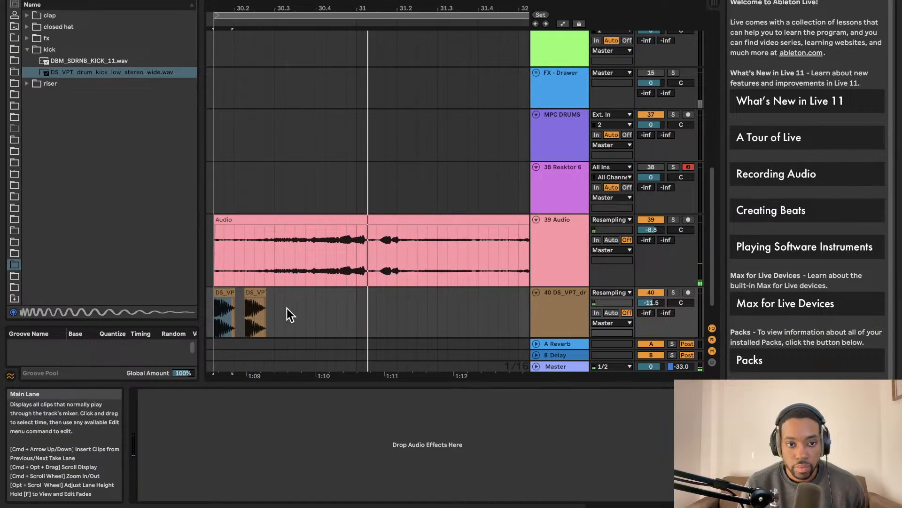
pyautogui.press('space')
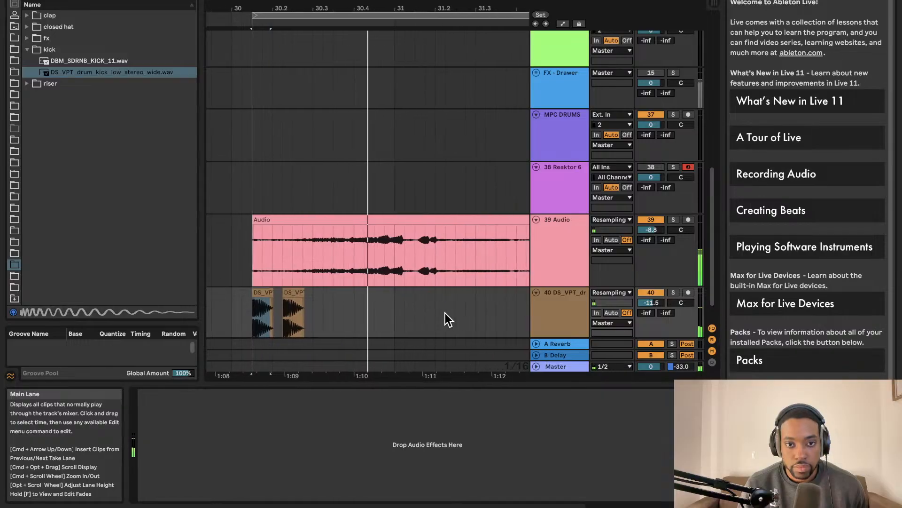
pyautogui.press('space')
# Step: Copy the second kick clip to just after bar 31 and play the pattern from the first kick
pyautogui.click(368, 306)
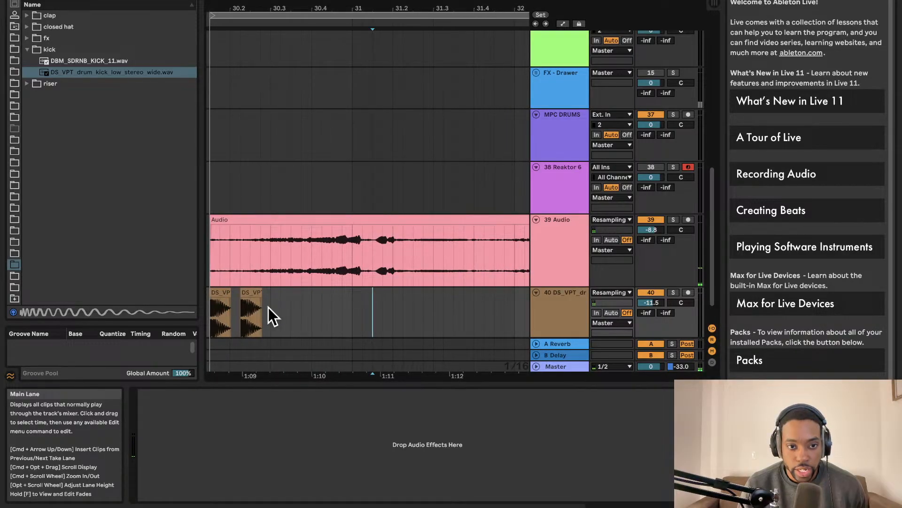
pyautogui.click(253, 290)
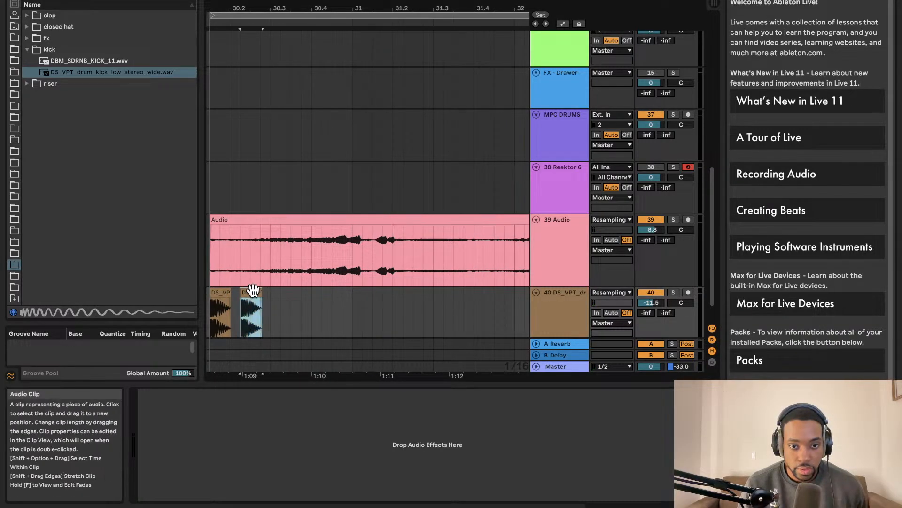
pyautogui.moveTo(383, 294); pyautogui.dragTo(383, 294)
pyautogui.click(345, 299)
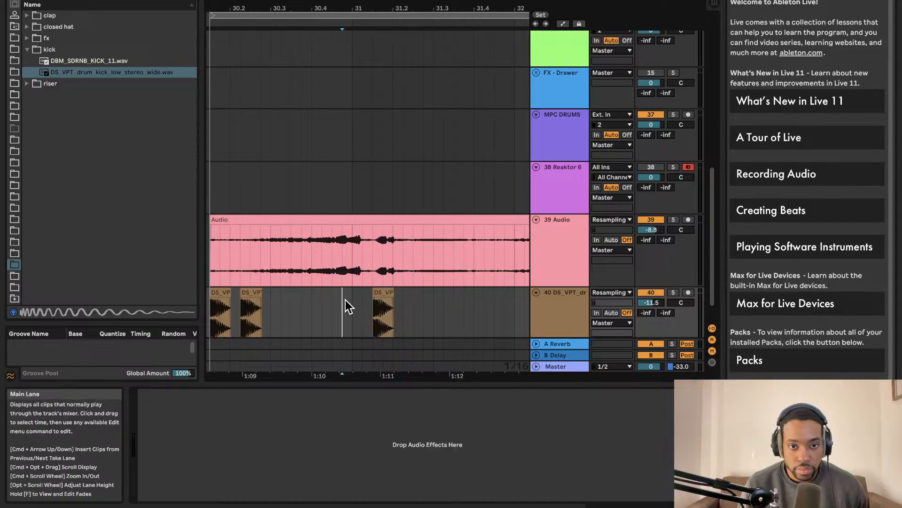
pyautogui.scroll(2, 262, 296)
pyautogui.click(226, 324)
pyautogui.press('space')
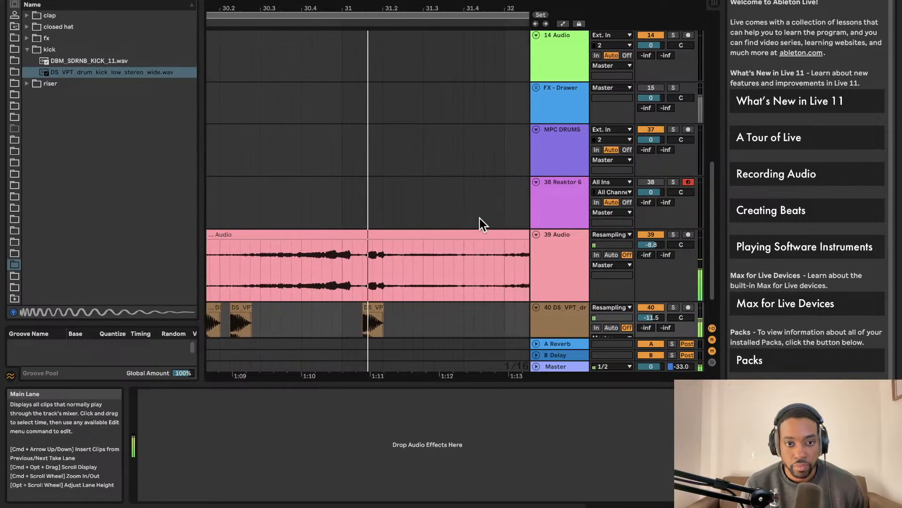
pyautogui.press('space')
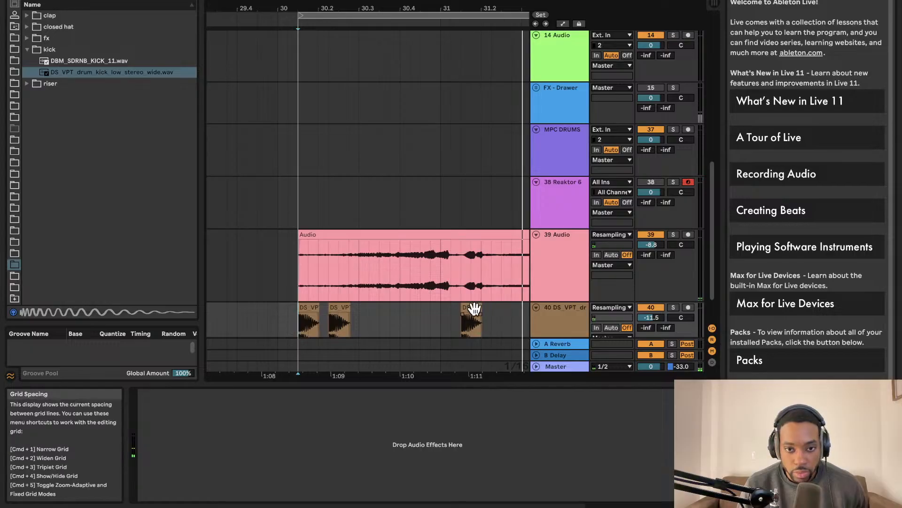
# Step: Delete the third kick clip just after bar 31 and play the section again from the start of the 39 Audio clip
pyautogui.click(479, 316)
pyautogui.press('Delete')
pyautogui.press('space')
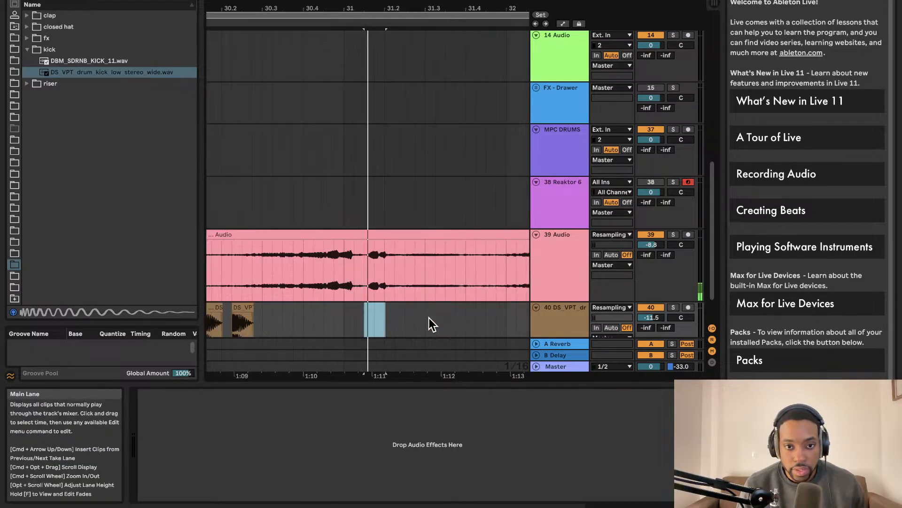
pyautogui.scroll(-3, 260, 329)
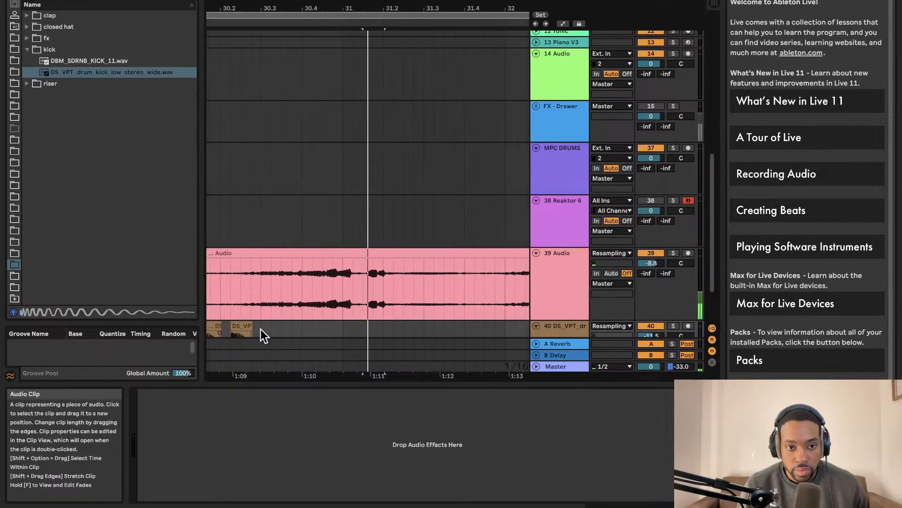
pyautogui.scroll(-4, 288, 303)
pyautogui.scroll(-3, 290, 289)
pyautogui.scroll(-1, 290, 289)
pyautogui.click(230, 292)
pyautogui.press('space')
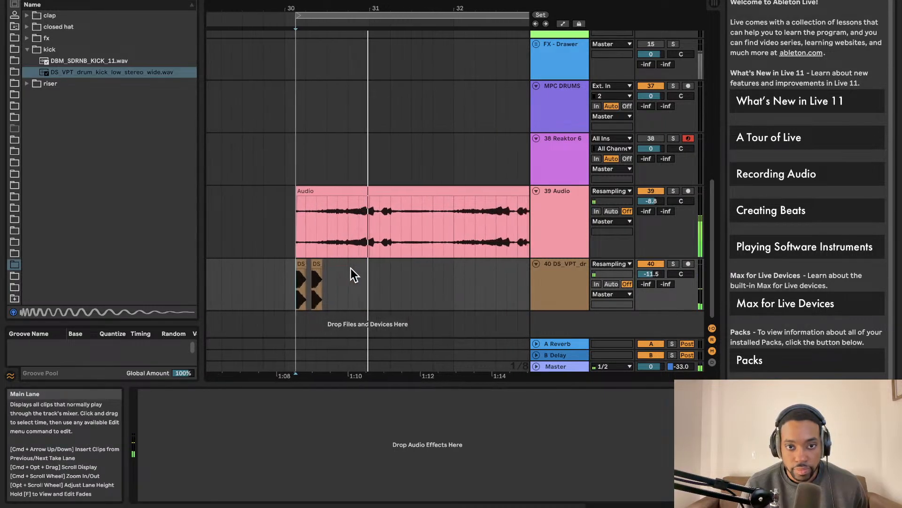
# Step: Select the 39 Audio and kick tracks from the clip start to just after bar 31, split there, and loop the selection during playback
pyautogui.scroll(5, 371, 237)
pyautogui.scroll(2, 367, 231)
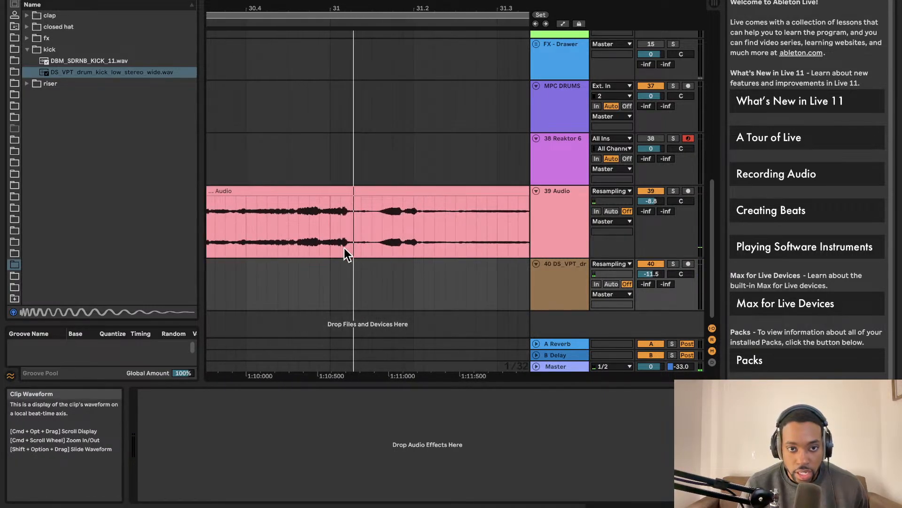
pyautogui.moveTo(310, 265); pyautogui.dragTo(260, 263)
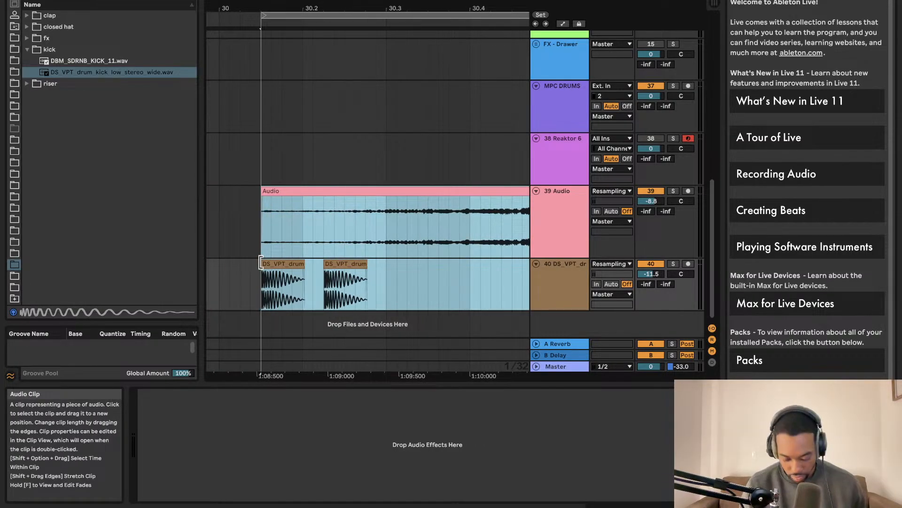
pyautogui.press('space')
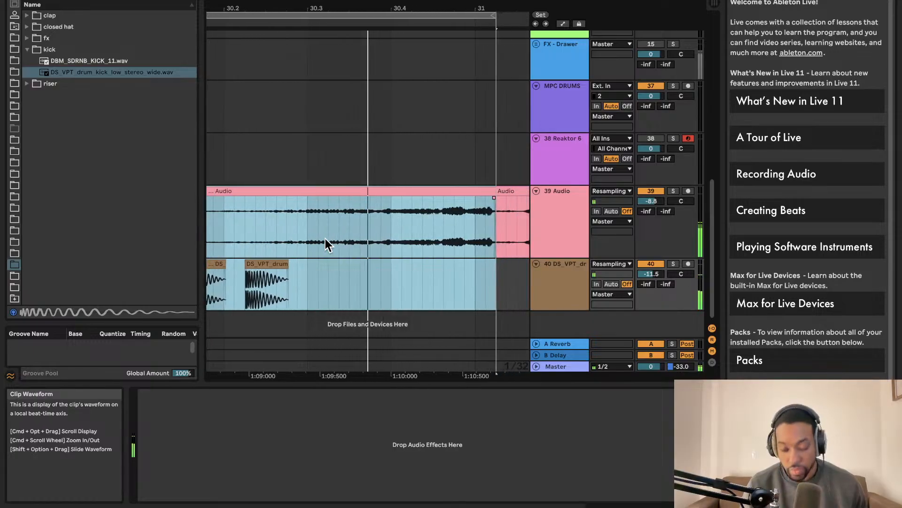
pyautogui.scroll(-5, 367, 229)
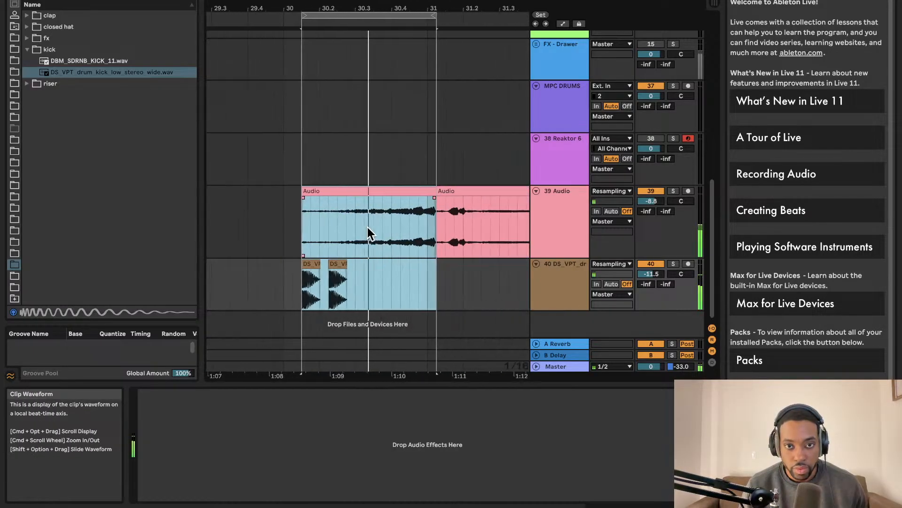
pyautogui.scroll(3, 371, 222)
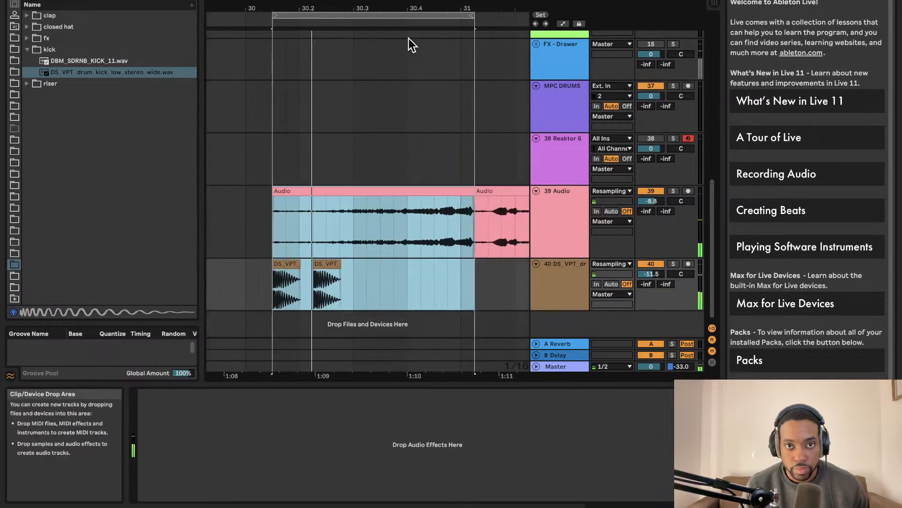
# Step: Extend the loop end by a sixteenth note and split the 39 Audio clip at the new loop end
pyautogui.moveTo(474, 15); pyautogui.dragTo(499, 12)
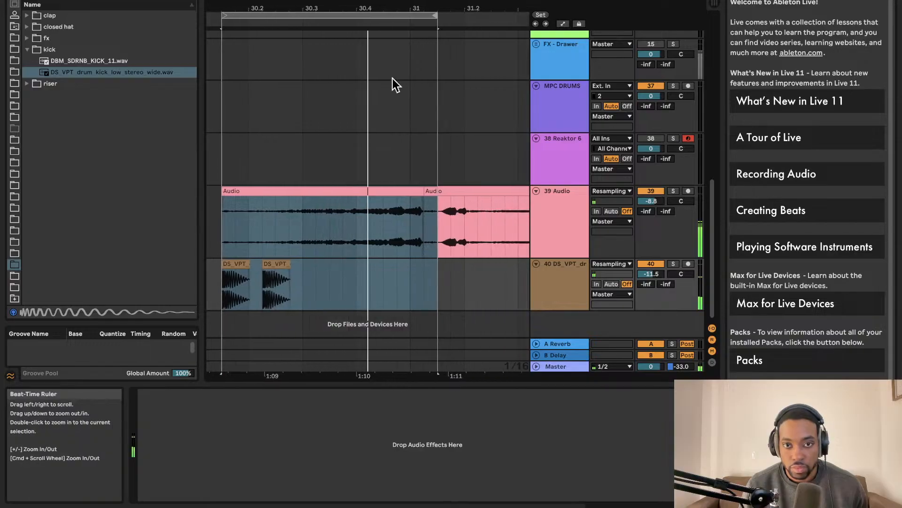
pyautogui.click(440, 230)
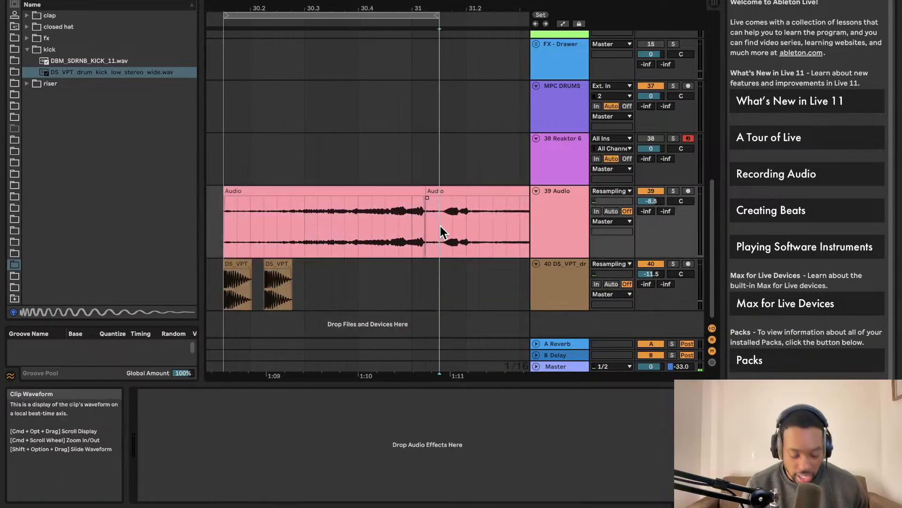
pyautogui.click(454, 190)
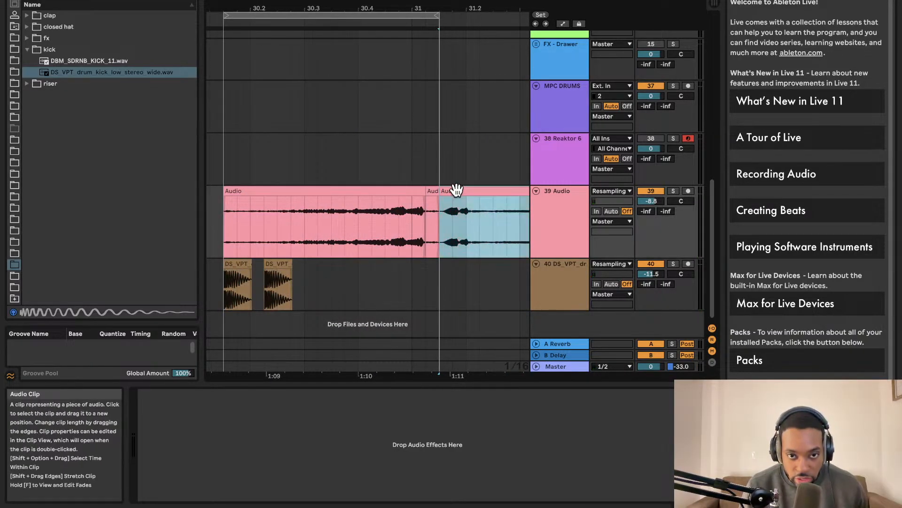
# Step: Insert an audio track below 39 Audio, move the clip after the loop end onto it and deactivate that clip
pyautogui.click(553, 206)
pyautogui.hotkey('ctrl', 't')
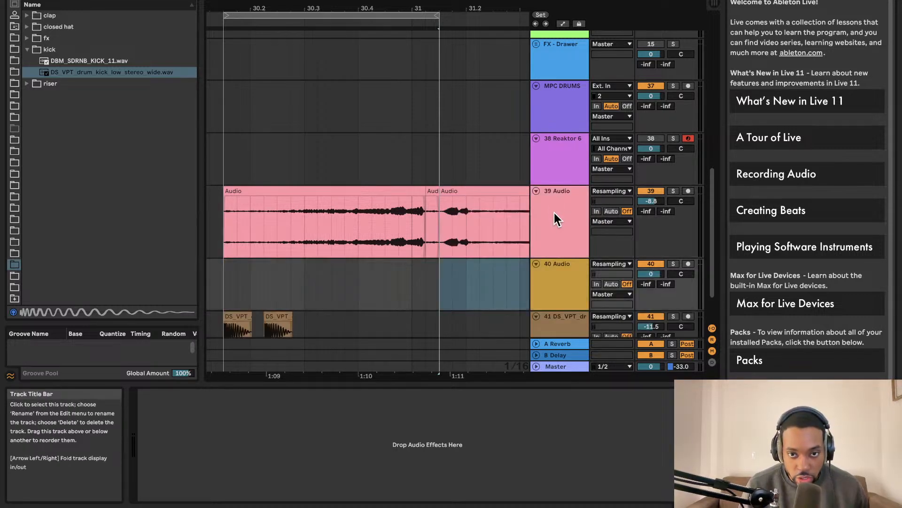
pyautogui.moveTo(469, 191); pyautogui.dragTo(457, 261)
pyautogui.hscroll(-3, 444, 250)
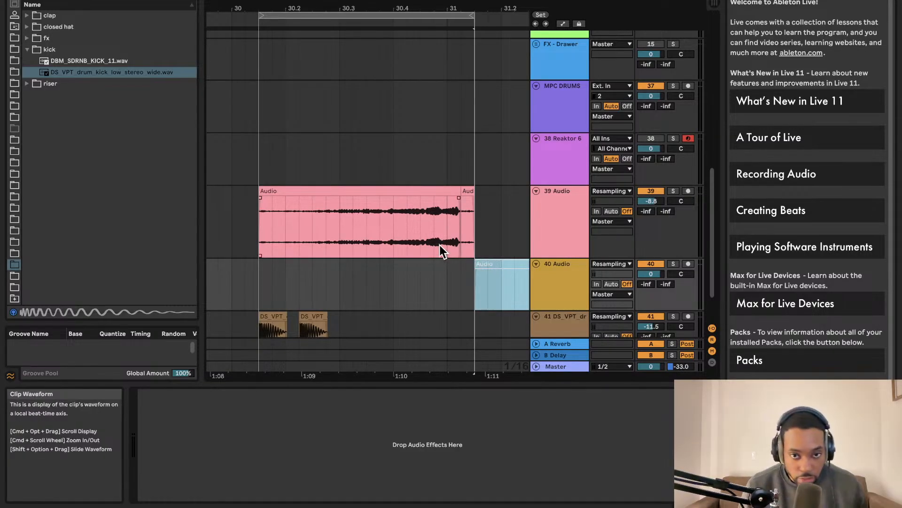
pyautogui.hscroll(5, 416, 235)
pyautogui.hscroll(-8, 376, 218)
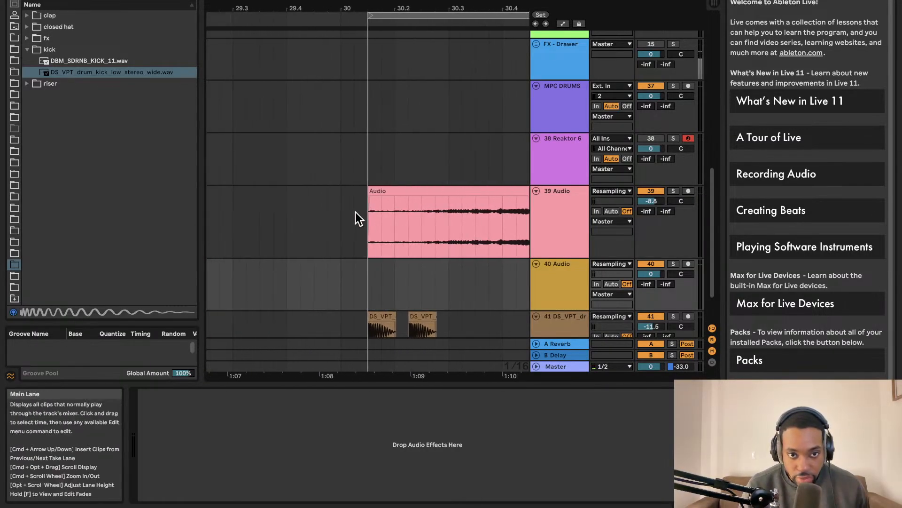
# Step: Play the trimmed loop from its start with the two kicks
pyautogui.click(379, 15)
pyautogui.press('space')
pyautogui.scroll(5, 378, 21)
pyautogui.scroll(-5, 382, 42)
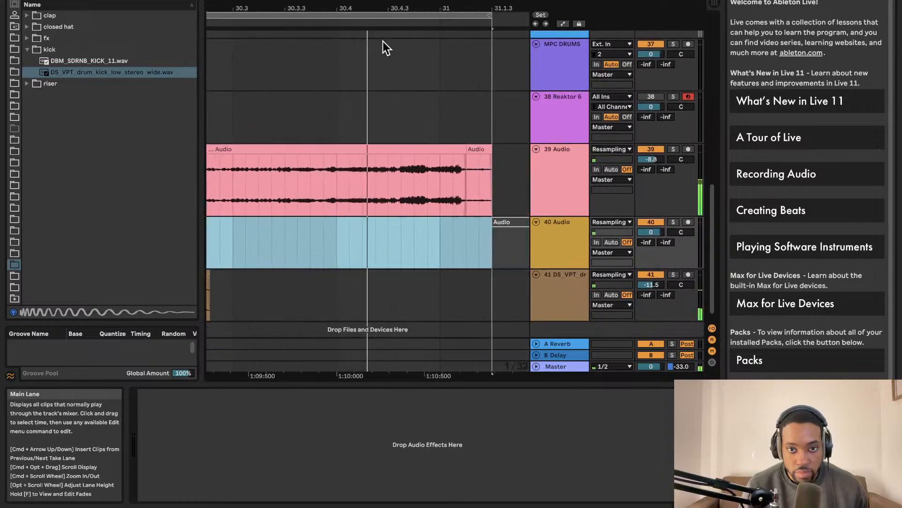
# Step: Select the loop's full time range across all tracks and duplicate that time
pyautogui.click(367, 16)
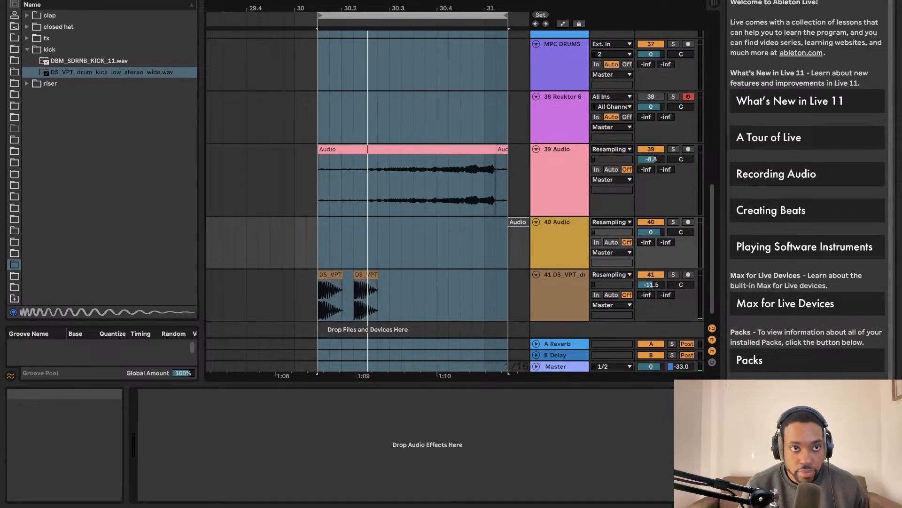
pyautogui.click(87, 0)
pyautogui.moveTo(145, 0)
pyautogui.moveTo(116, 0)
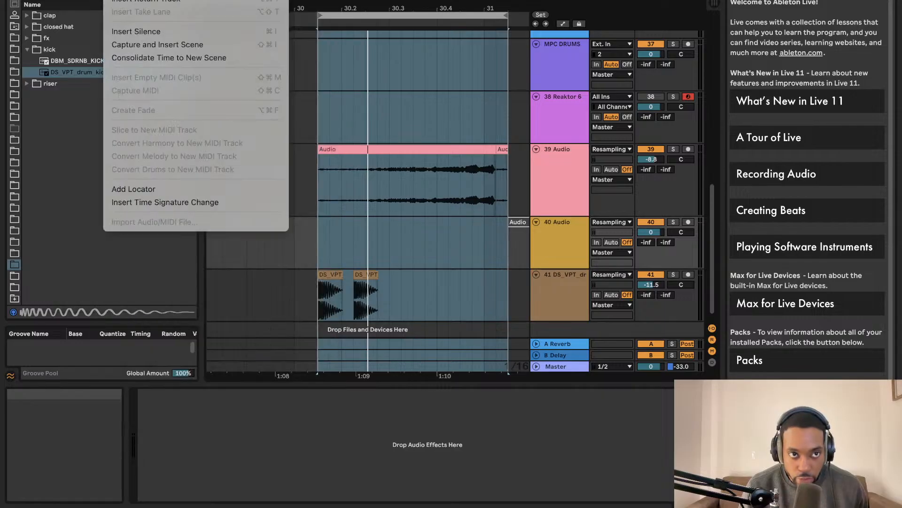
pyautogui.moveTo(87, 0)
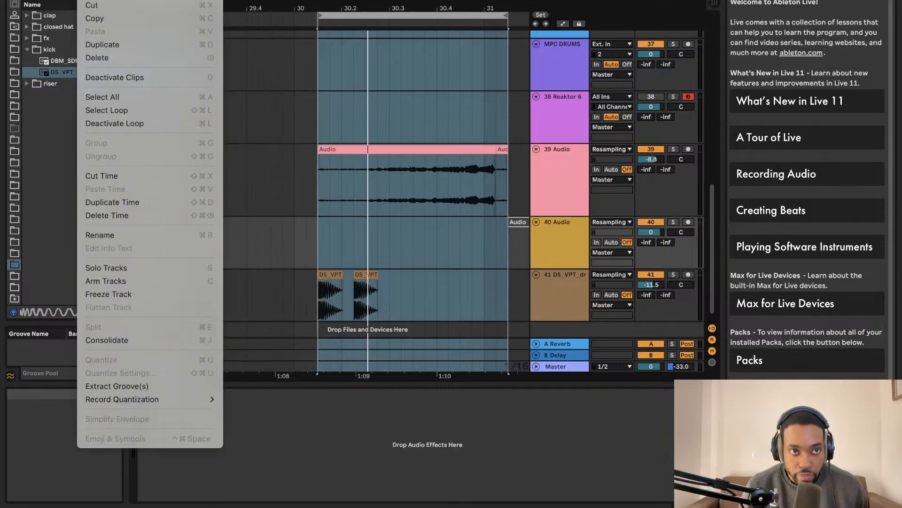
pyautogui.click(141, 201)
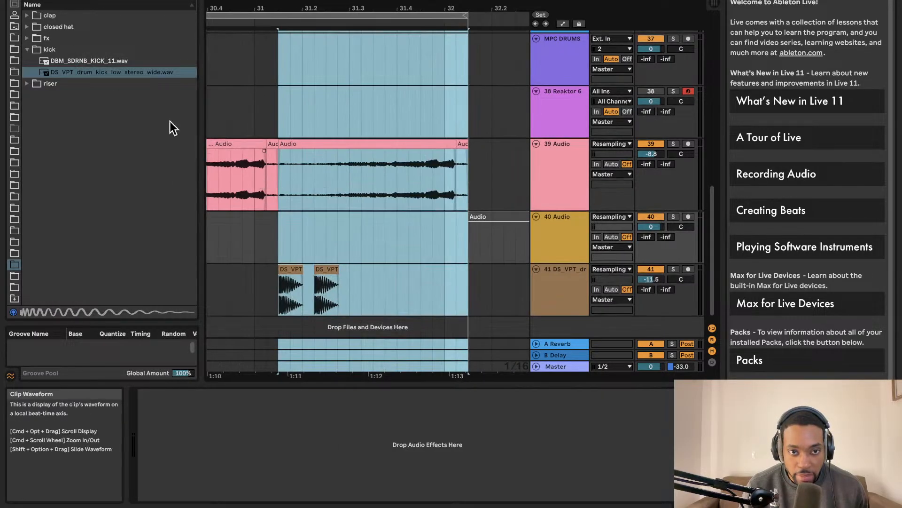
pyautogui.hscroll(-3, 277, 168)
pyautogui.scroll(1, 320, 139)
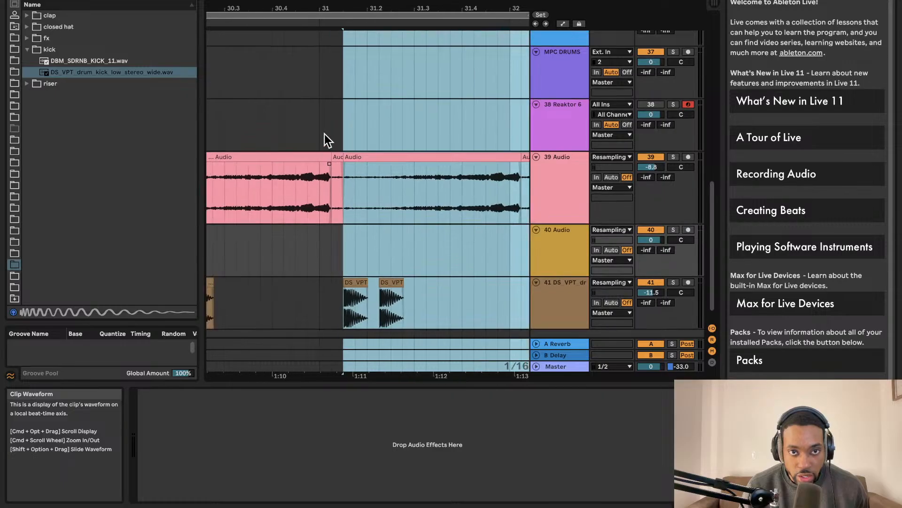
# Step: Play the arrangement from the start of the first 39 Audio clip through the duplicated section
pyautogui.press('space')
pyautogui.hscroll(-5, 309, 131)
pyautogui.press('space')
pyautogui.click(394, 157)
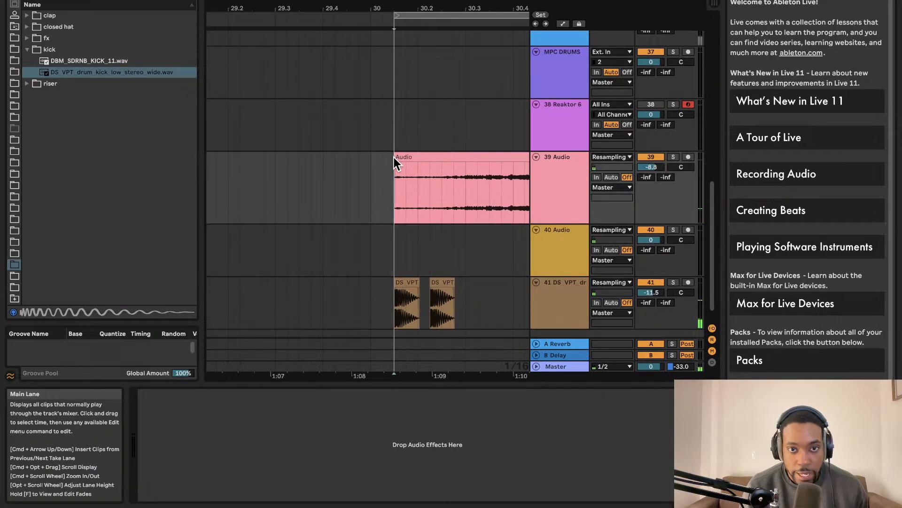
pyautogui.press('space')
pyautogui.hscroll(2, 399, 153)
pyautogui.hscroll(5, 399, 153)
pyautogui.scroll(-1, 399, 152)
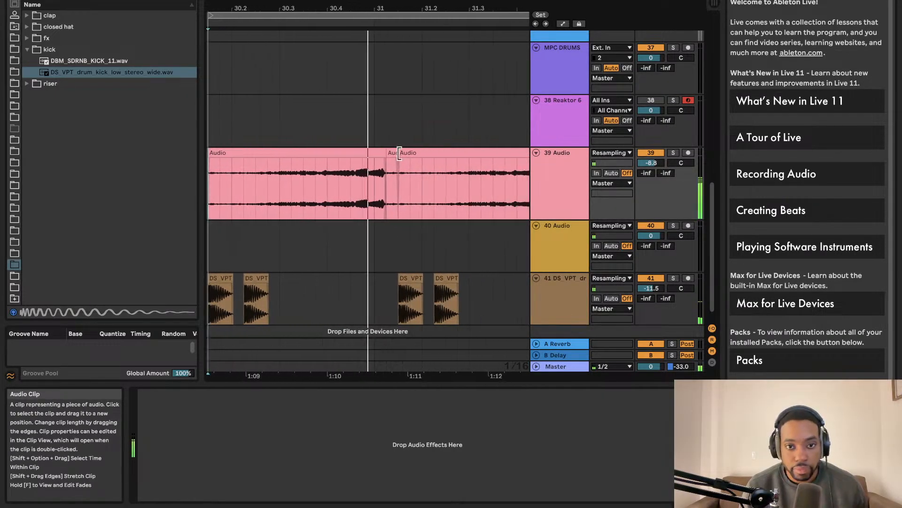
pyautogui.hscroll(3, 400, 154)
pyautogui.scroll(-1, 399, 153)
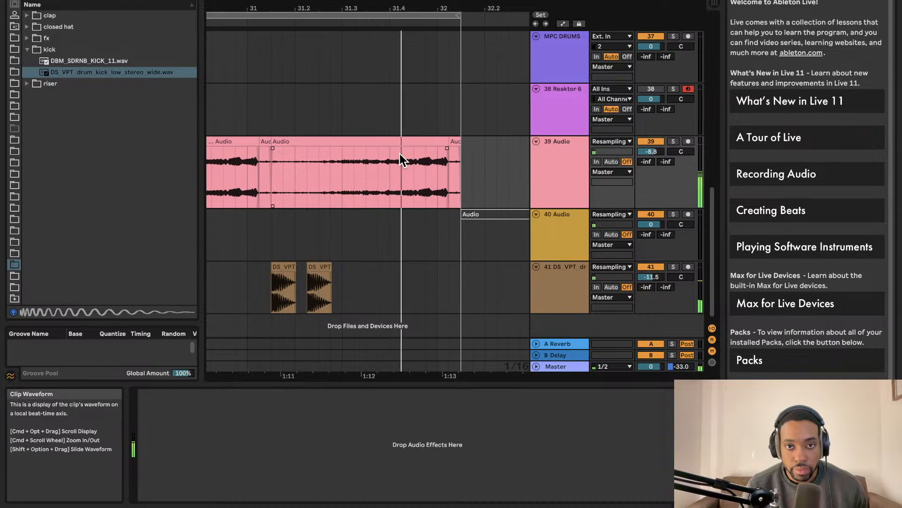
# Step: Select the loop's full time range from bar 30 to 32 across all tracks and duplicate that time
pyautogui.scroll(-5, 397, 153)
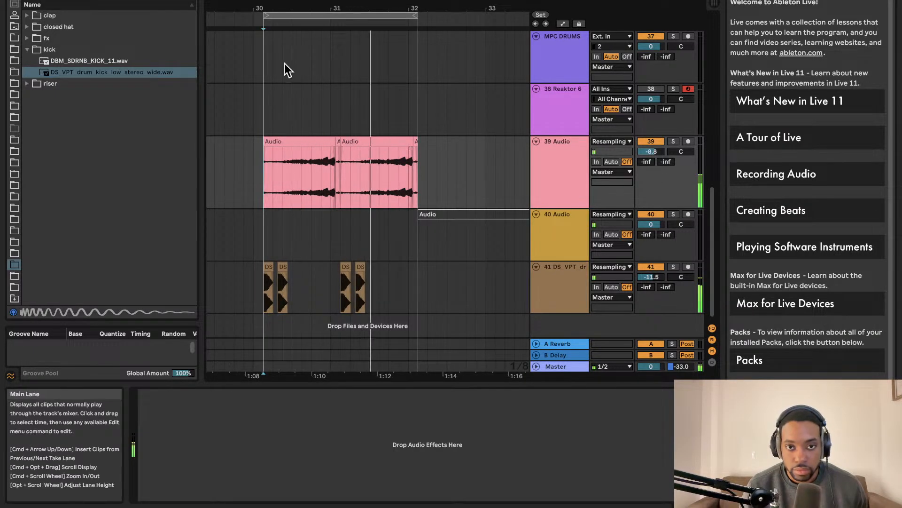
pyautogui.click(319, 16)
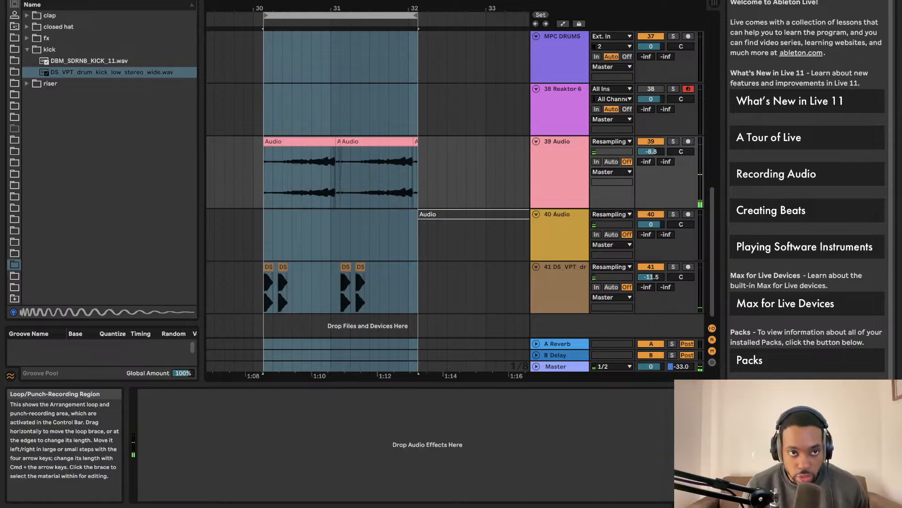
pyautogui.click(81, 0)
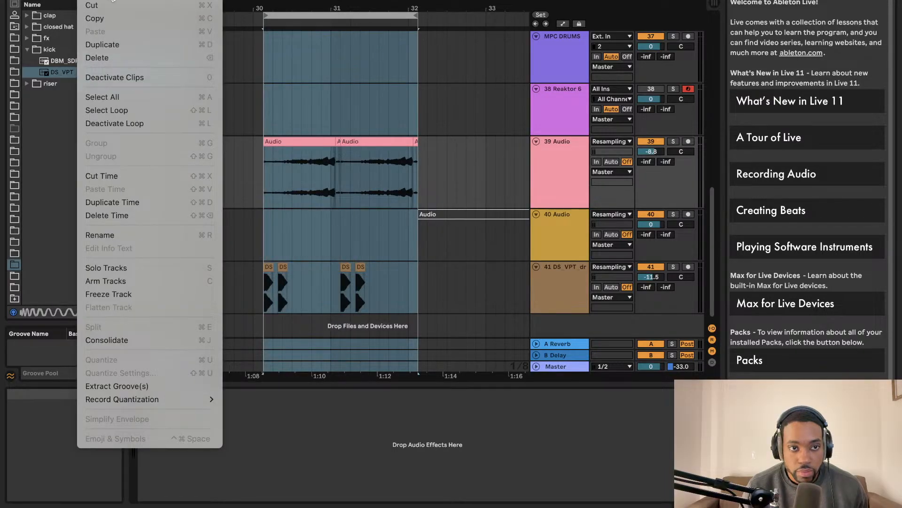
pyautogui.click(118, 202)
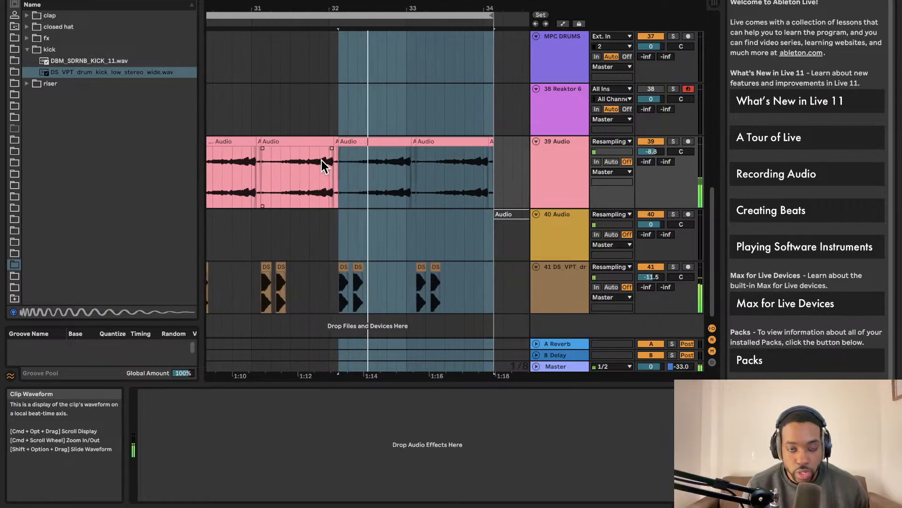
pyautogui.scroll(-3, 322, 162)
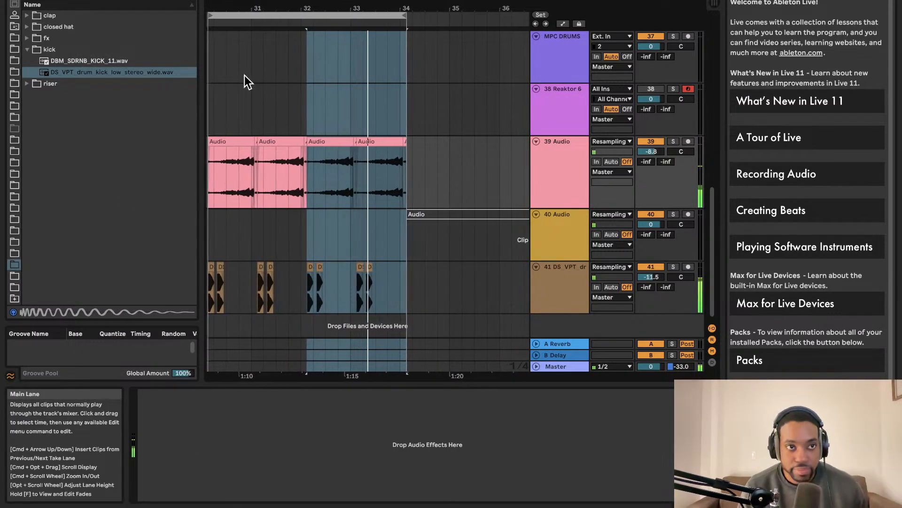
pyautogui.hscroll(-2, 298, 82)
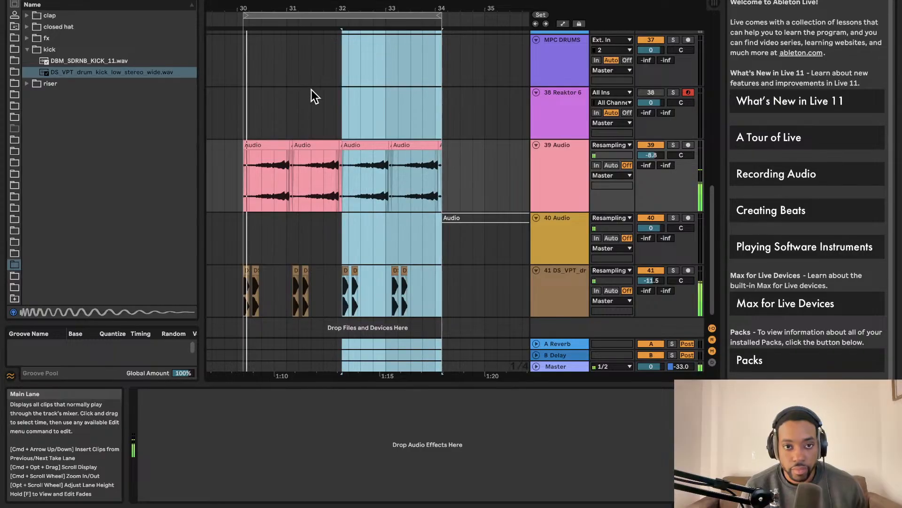
# Step: Consolidate all 39 Audio clips within the extended loop into one clip and resume playback
pyautogui.click(299, 96)
pyautogui.scroll(3, 331, 104)
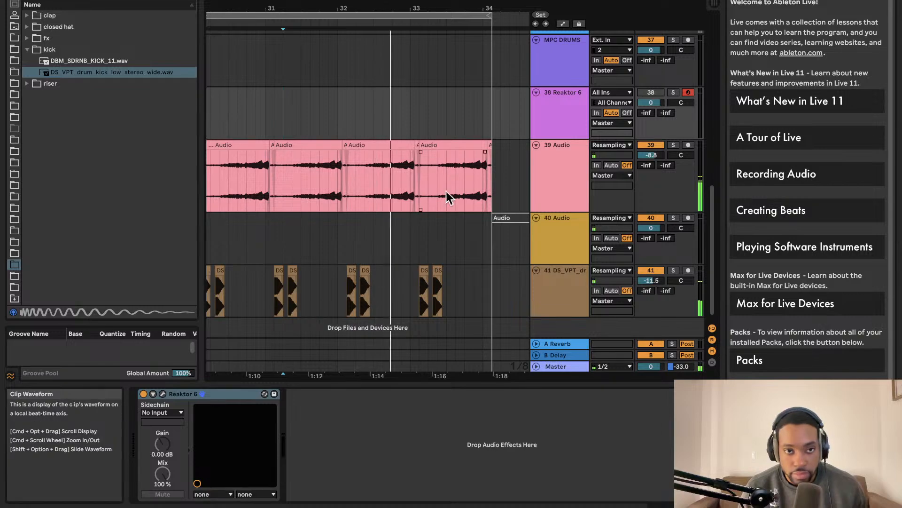
pyautogui.scroll(-1, 389, 164)
pyautogui.hscroll(-2, 389, 160)
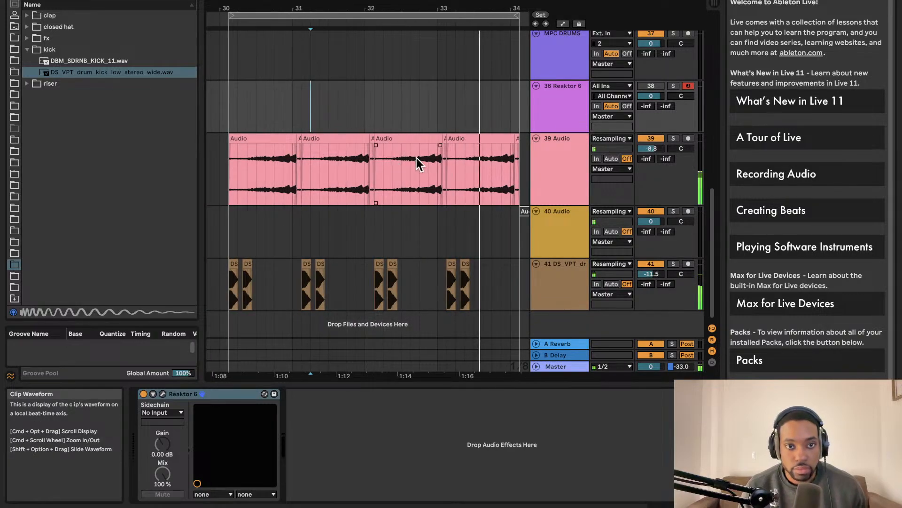
pyautogui.moveTo(522, 164); pyautogui.dragTo(223, 160)
pyautogui.press('super+j')
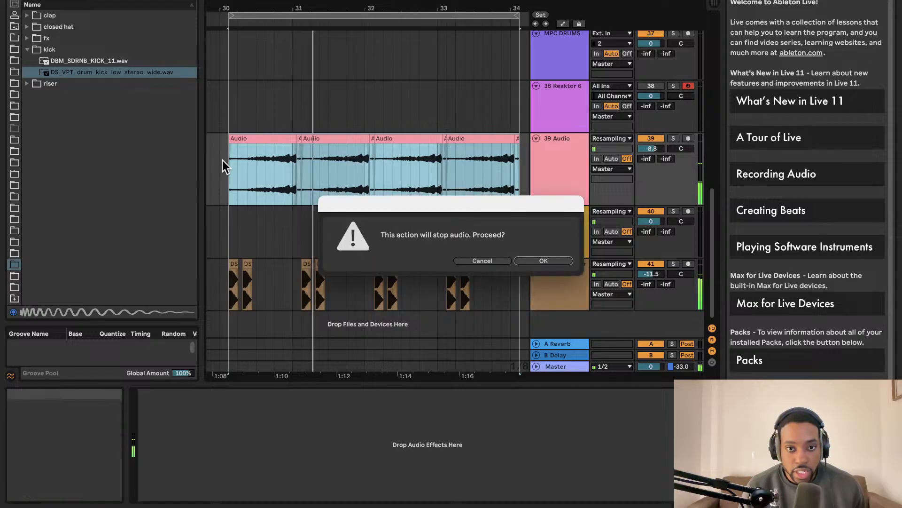
pyautogui.click(544, 261)
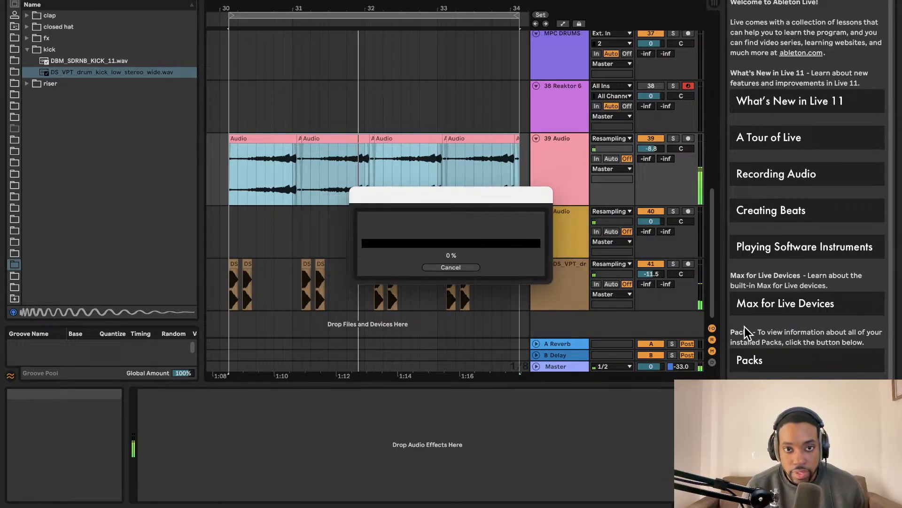
pyautogui.press('space')
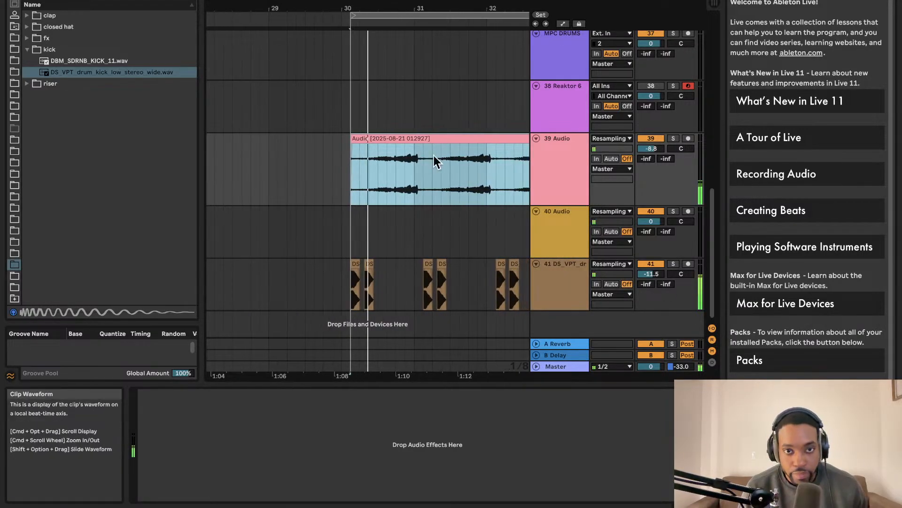
# Step: Rename the consolidated clip on 39 Audio as Revs
pyautogui.press('super+r')
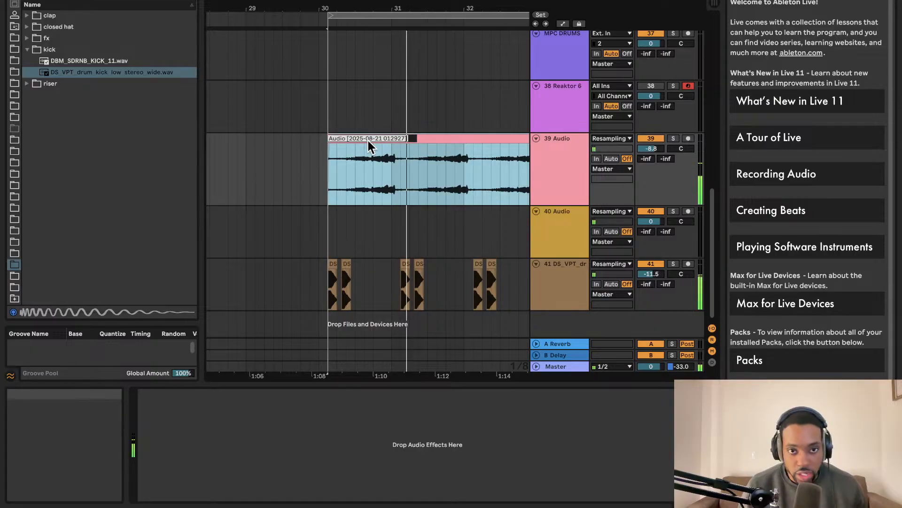
pyautogui.press('BackSpace')
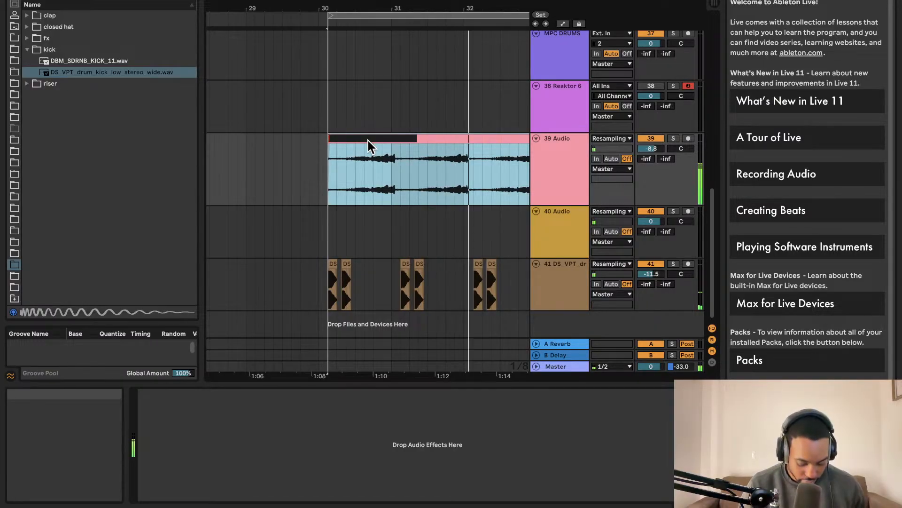
pyautogui.write('Reve')
pyautogui.press('BackSpace')
pyautogui.write('s')
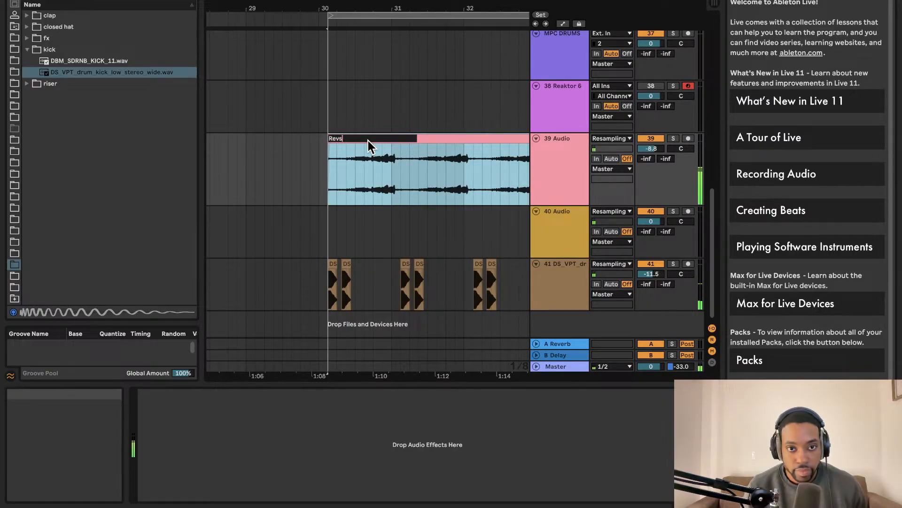
pyautogui.click(385, 228)
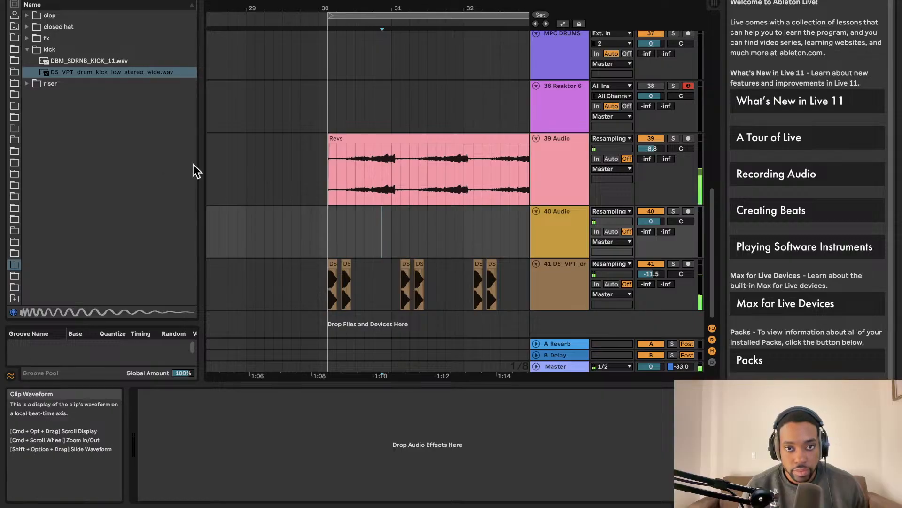
pyautogui.hscroll(2, 337, 207)
pyautogui.click(322, 219)
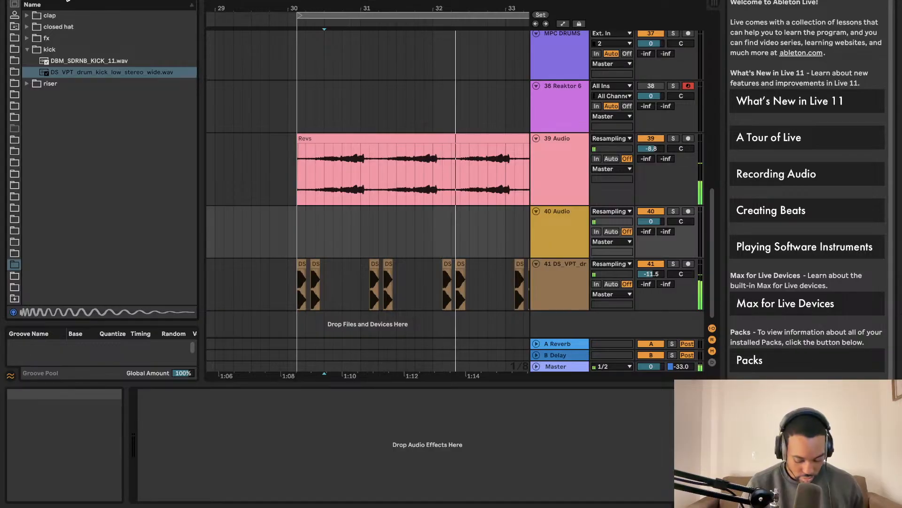
# Step: Add RARE_ADF_112_perc_smalldrum_sound.wav on a new track at the loop start and set that track's volume to -29.3 dB
pyautogui.click(14, 209)
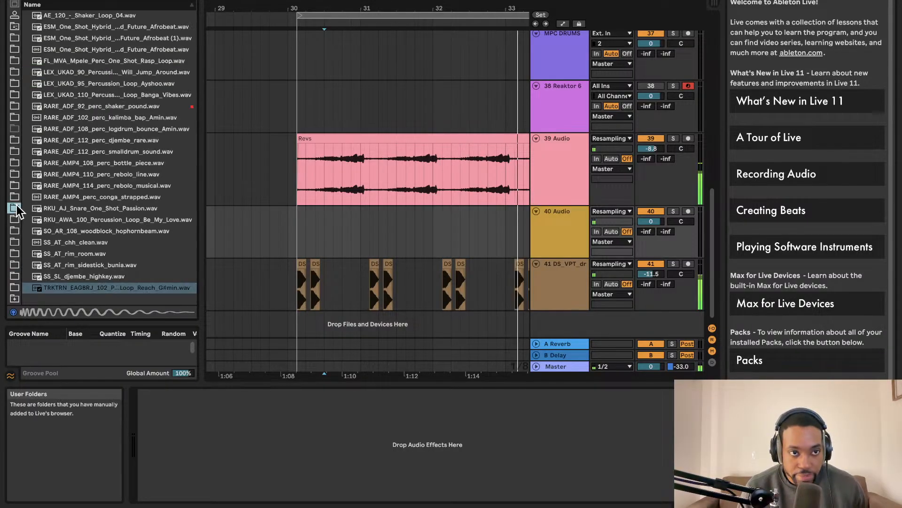
pyautogui.click(77, 155)
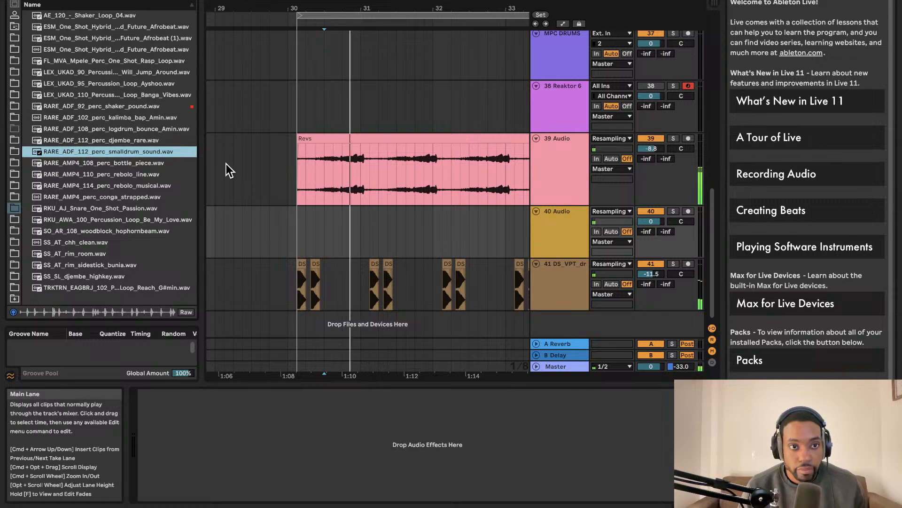
pyautogui.moveTo(121, 152); pyautogui.dragTo(297, 332)
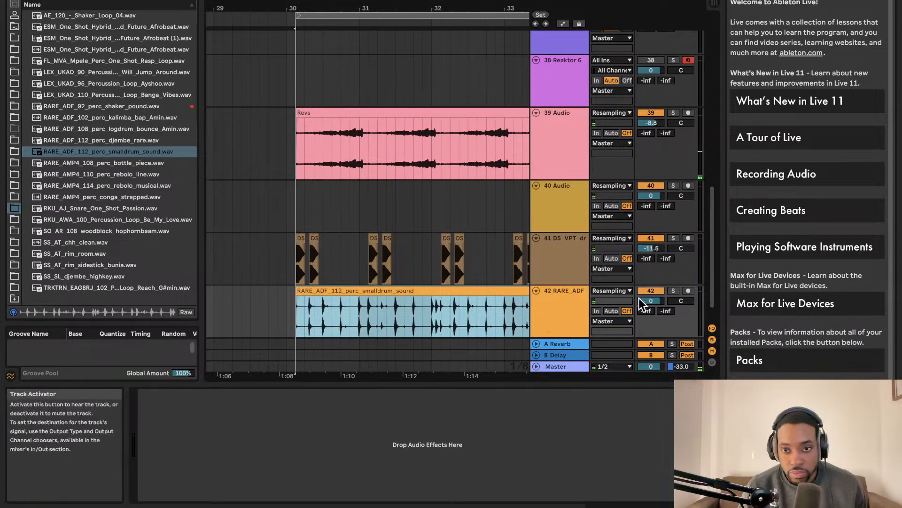
pyautogui.moveTo(651, 301); pyautogui.dragTo(651, 329)
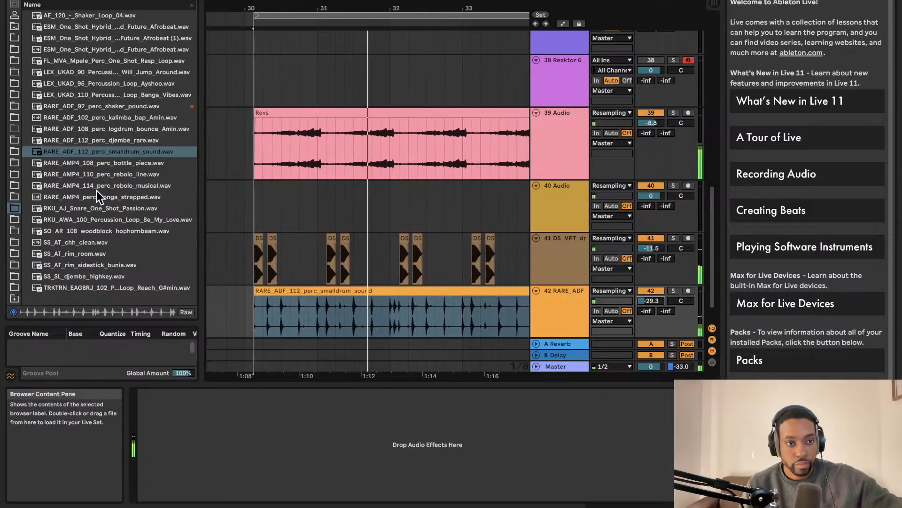
# Step: Add SS_AT_rim_room.wav on a new track shortly after bar 31 and set that track's volume to -19.6 dB
pyautogui.click(70, 254)
pyautogui.moveTo(72, 252); pyautogui.dragTo(233, 331)
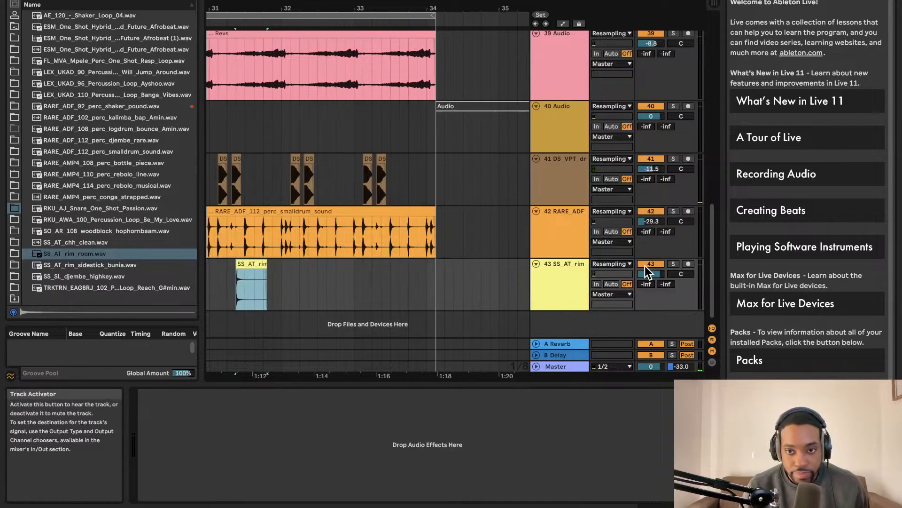
pyautogui.hscroll(-2, 461, 297)
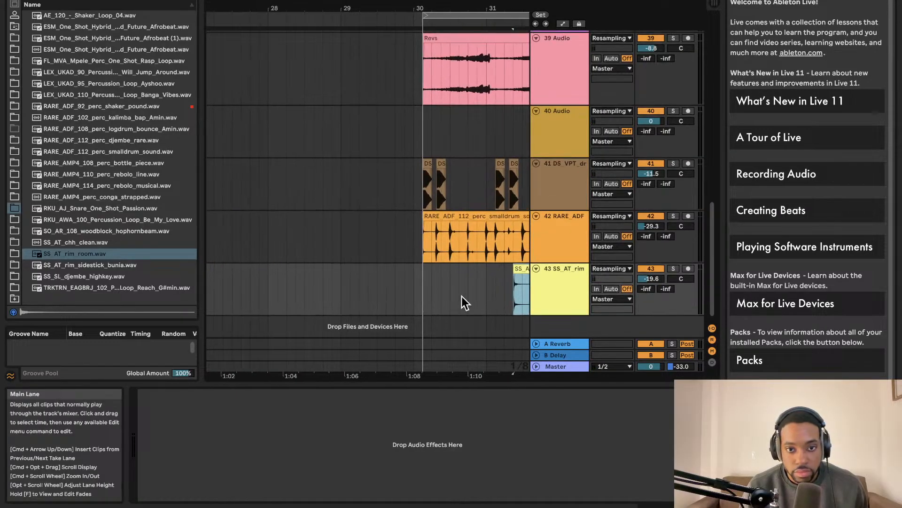
pyautogui.hscroll(3, 425, 291)
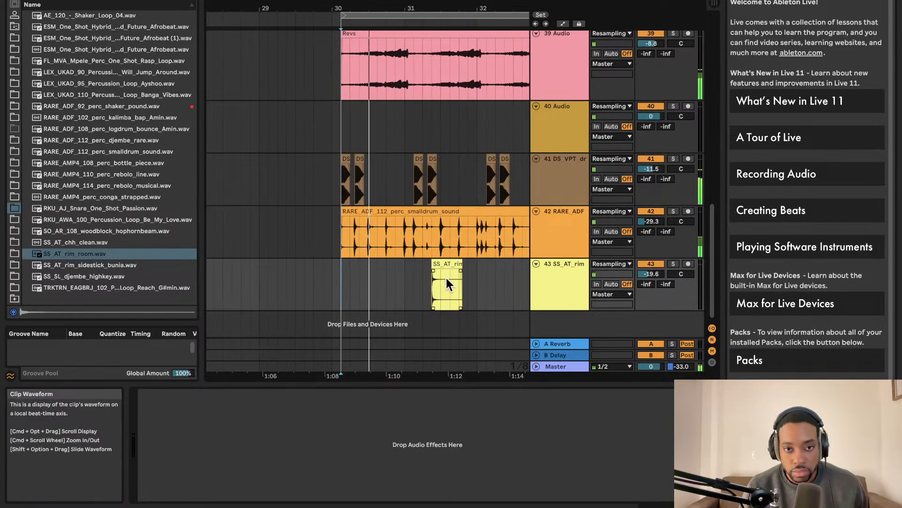
# Step: Move the rim clip to 30.3 and trim it to one beat long
pyautogui.moveTo(445, 275); pyautogui.dragTo(384, 271)
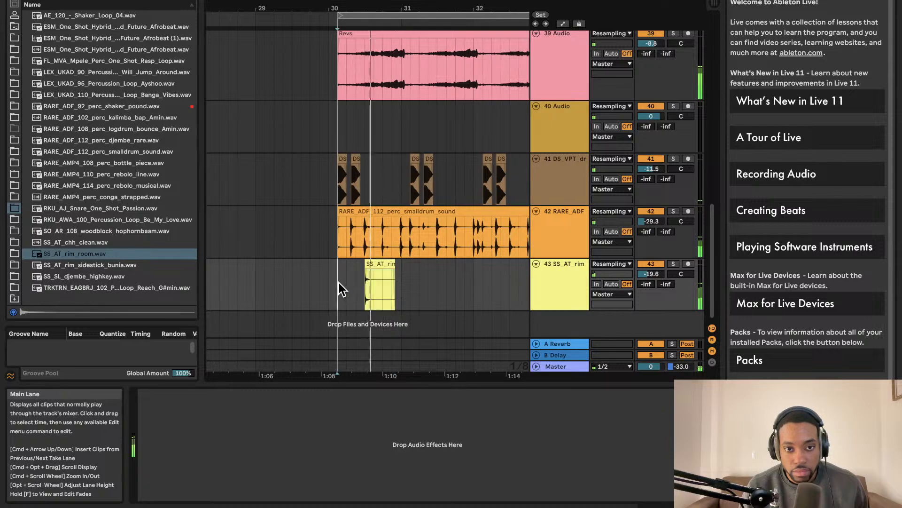
pyautogui.hscroll(-1, 353, 280)
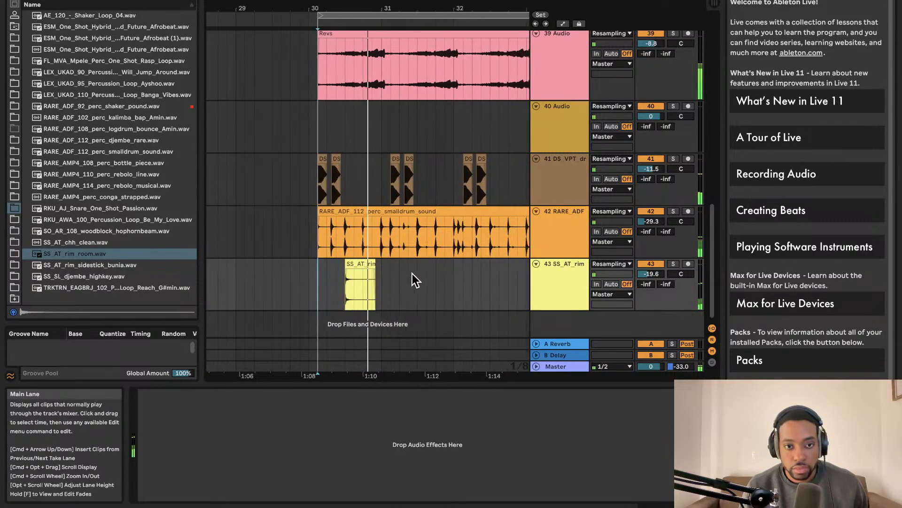
pyautogui.click(350, 263)
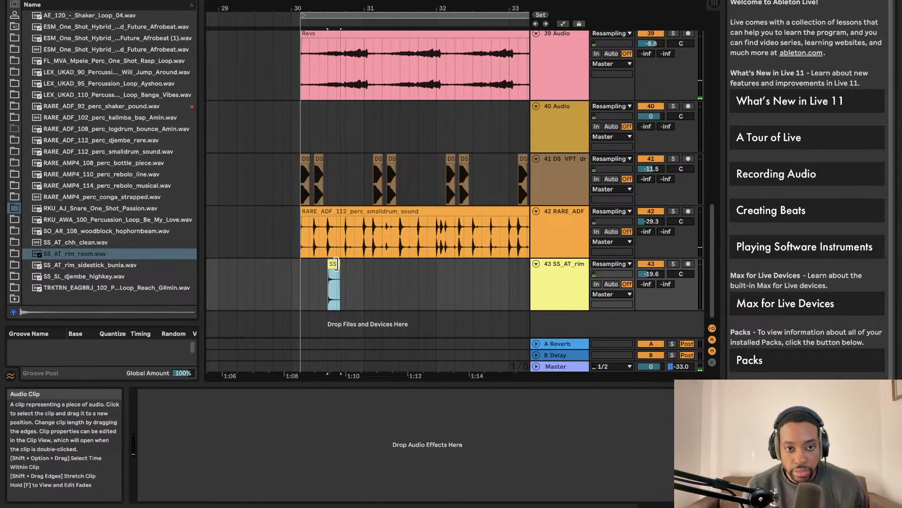
pyautogui.press('space')
pyautogui.scroll(4, 353, 259)
pyautogui.press('space')
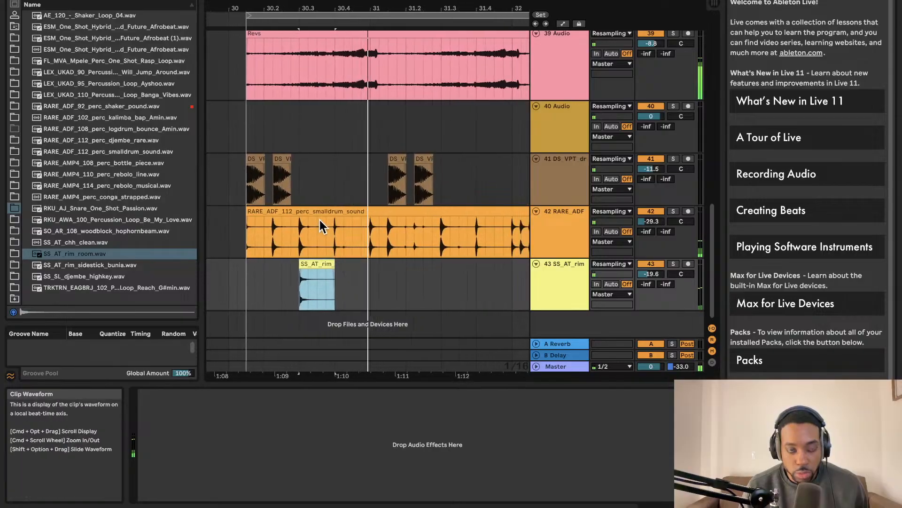
# Step: Play the loop from its start to hear the trimmed rim hit with the drums
pyautogui.press('space')
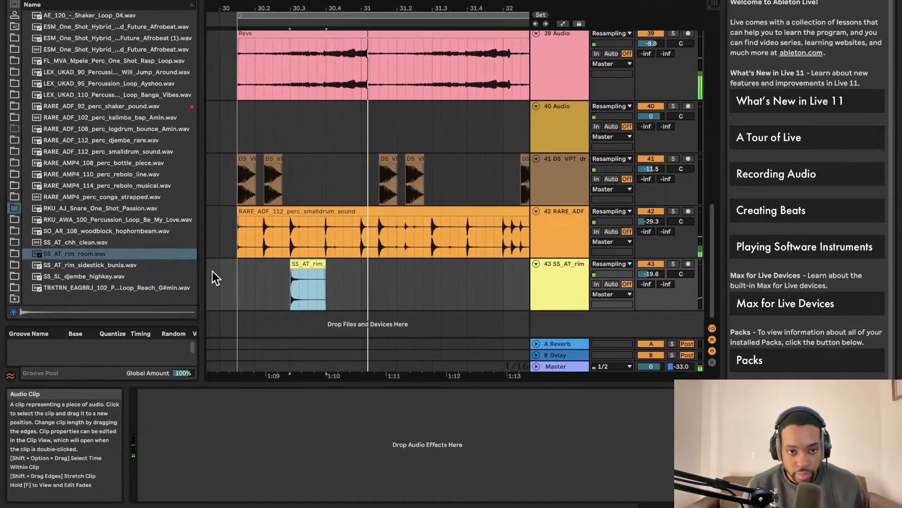
pyautogui.click(238, 273)
pyautogui.press('space')
pyautogui.press('space')
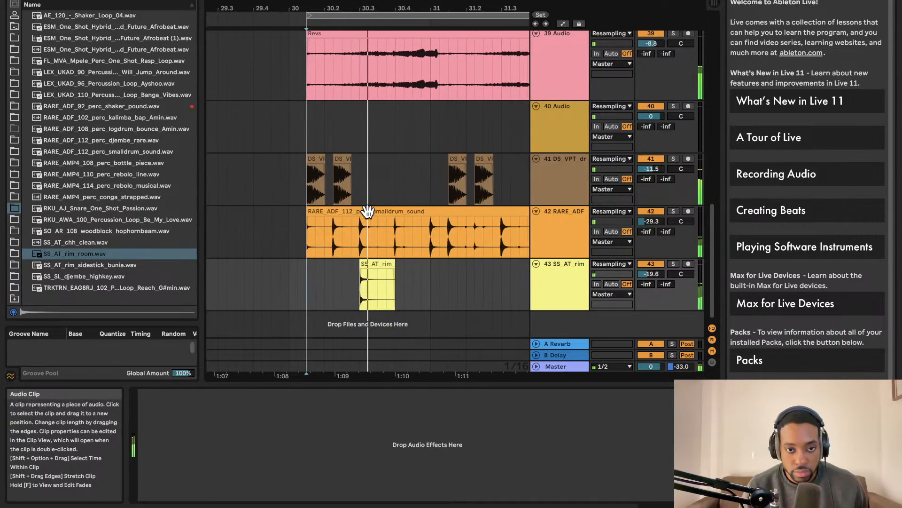
# Step: Duplicate the rim clip and move the copy to the start of bar 31
pyautogui.click(321, 265)
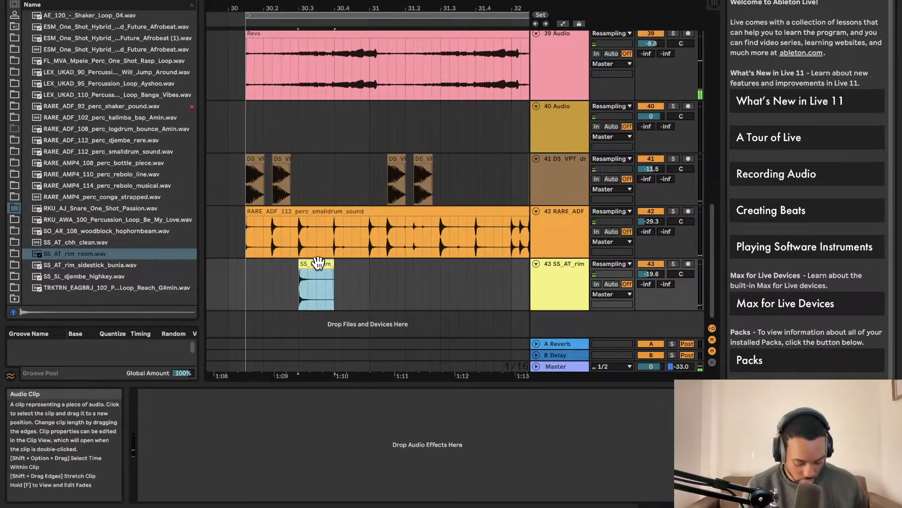
pyautogui.press('super+d')
pyautogui.moveTo(385, 266); pyautogui.dragTo(405, 268)
# Step: Play the loop from its start to check the timing of the two rim hits
pyautogui.click(263, 287)
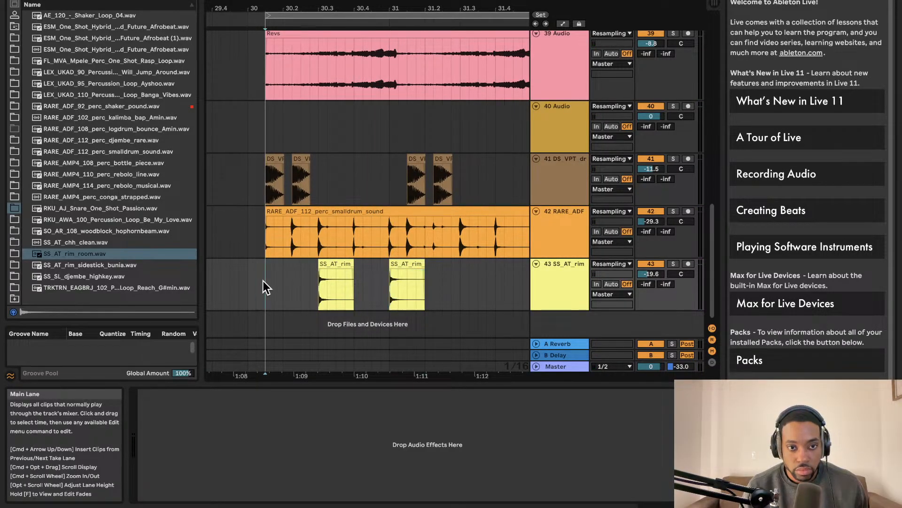
pyautogui.press('space')
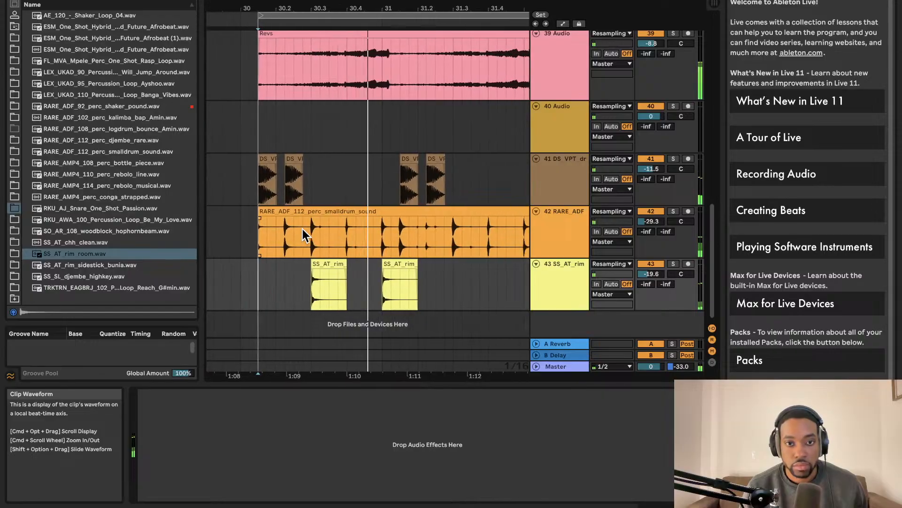
pyautogui.press('space')
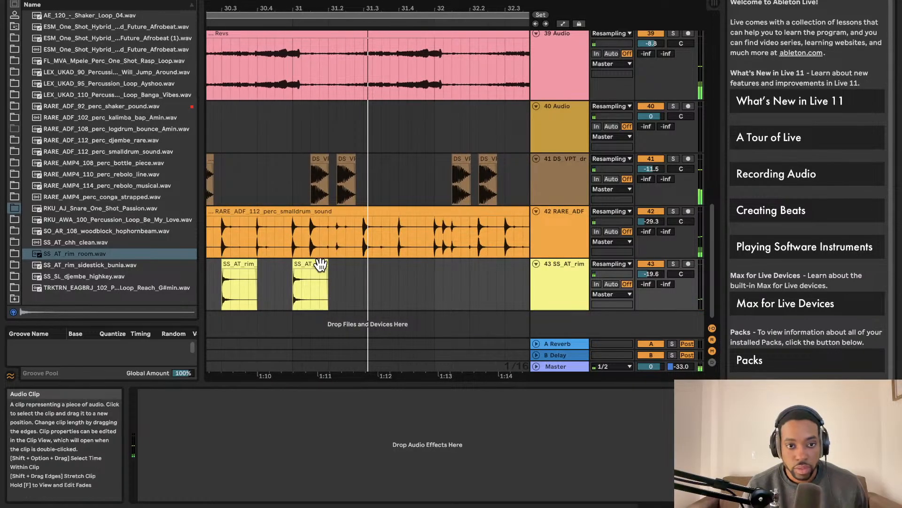
pyautogui.scroll(-3, 322, 265)
pyautogui.moveTo(339, 272); pyautogui.dragTo(217, 274)
pyautogui.click(218, 275)
pyautogui.press('space')
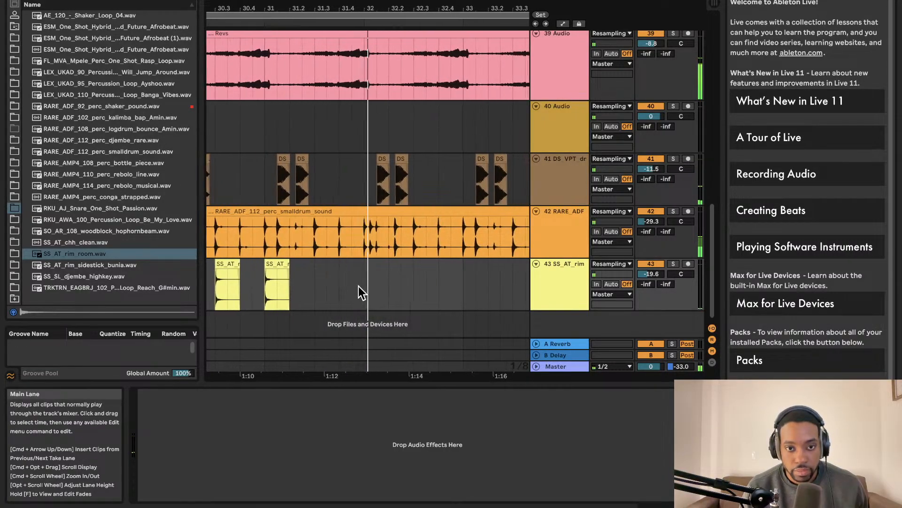
pyautogui.press('space')
# Step: Copy the rim clip from bar 31 to the start of bar 32
pyautogui.click(276, 280)
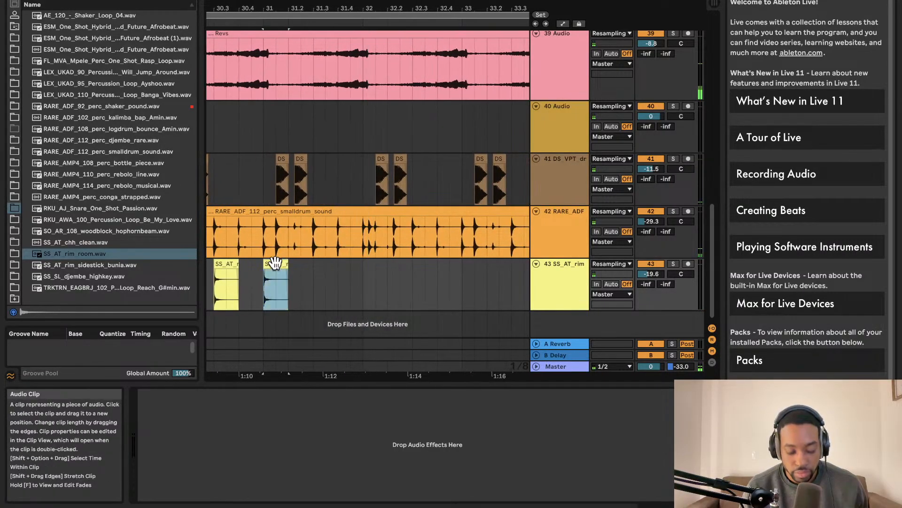
pyautogui.click(362, 280)
pyautogui.press('super+v')
pyautogui.press('space')
pyautogui.press('space')
pyautogui.hscroll(-1, 328, 272)
pyautogui.scroll(3, 319, 275)
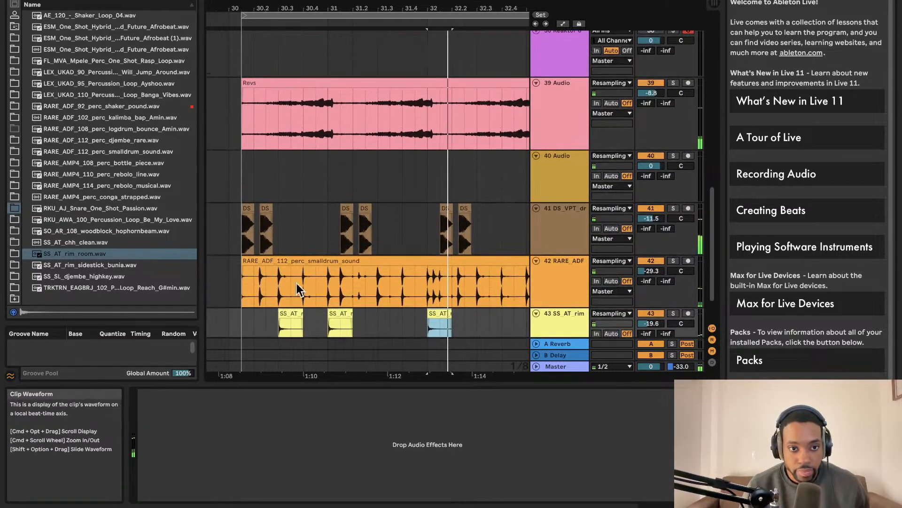
# Step: Play the loop from its start to hear the three rim hits against the drums
pyautogui.click(237, 317)
pyautogui.press('space')
pyautogui.scroll(-3, 259, 294)
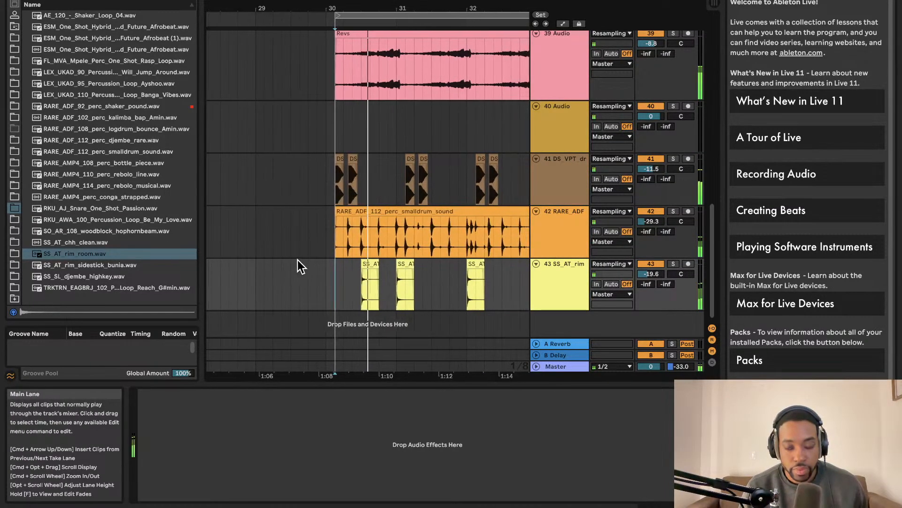
pyautogui.scroll(-3, 310, 258)
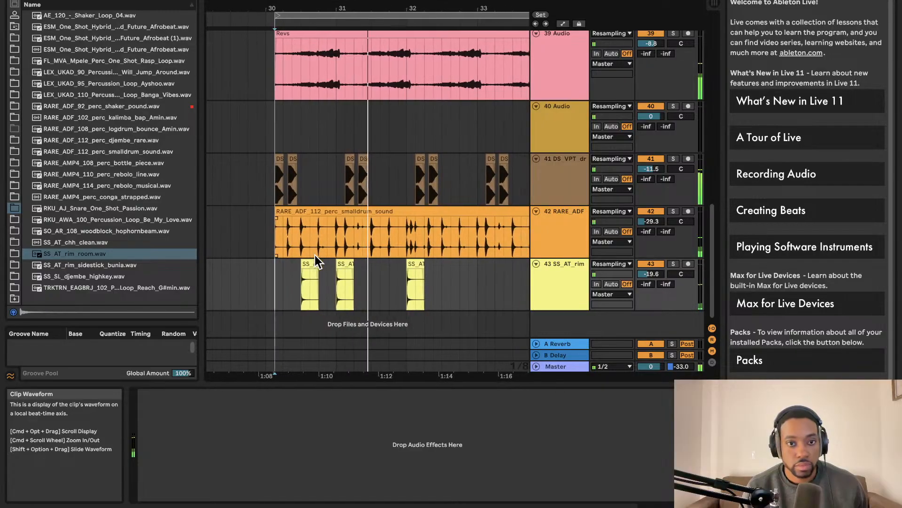
pyautogui.scroll(2, 318, 253)
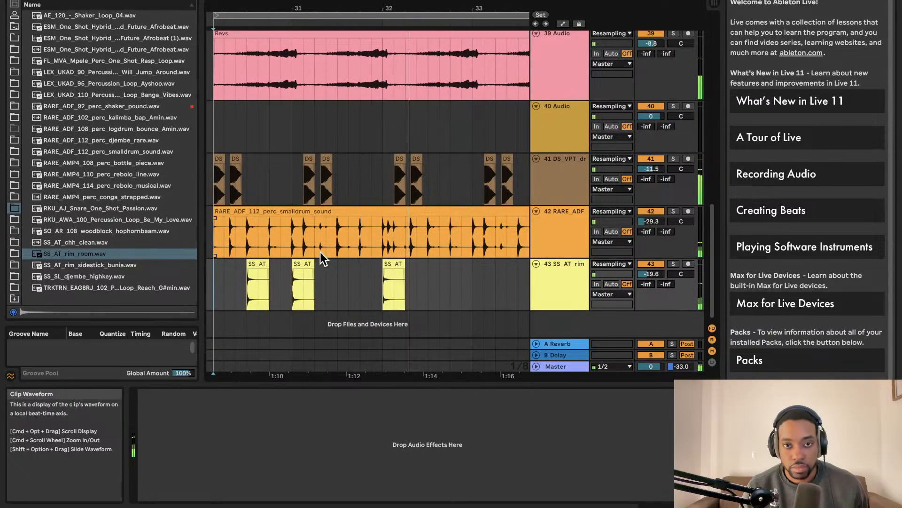
pyautogui.scroll(-2, 321, 252)
pyautogui.scroll(1, 323, 252)
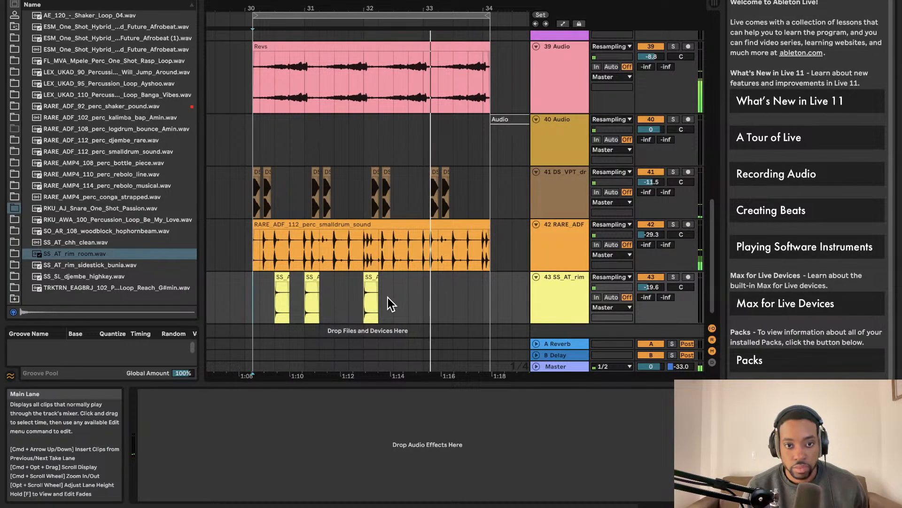
pyautogui.press('space')
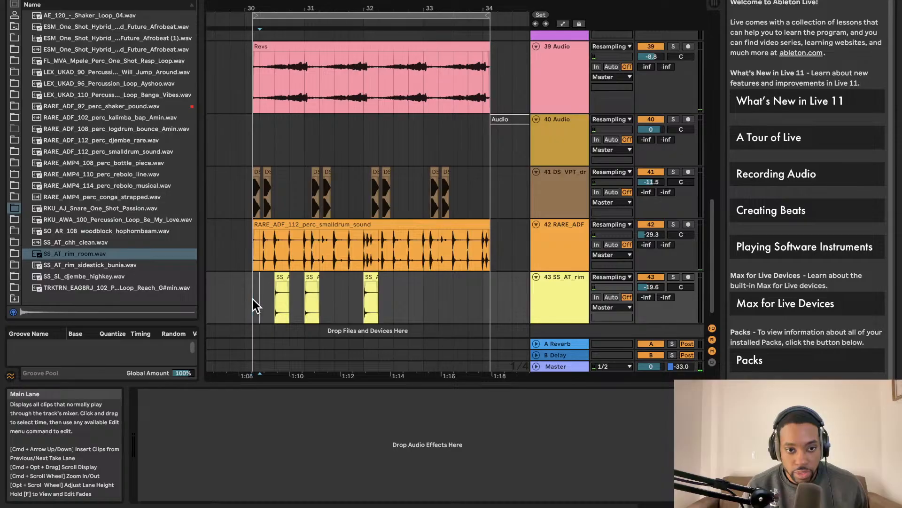
# Step: Replay the loop from near its start and look briefly at the session mixer
pyautogui.press('space')
pyautogui.click(346, 297)
pyautogui.press('space')
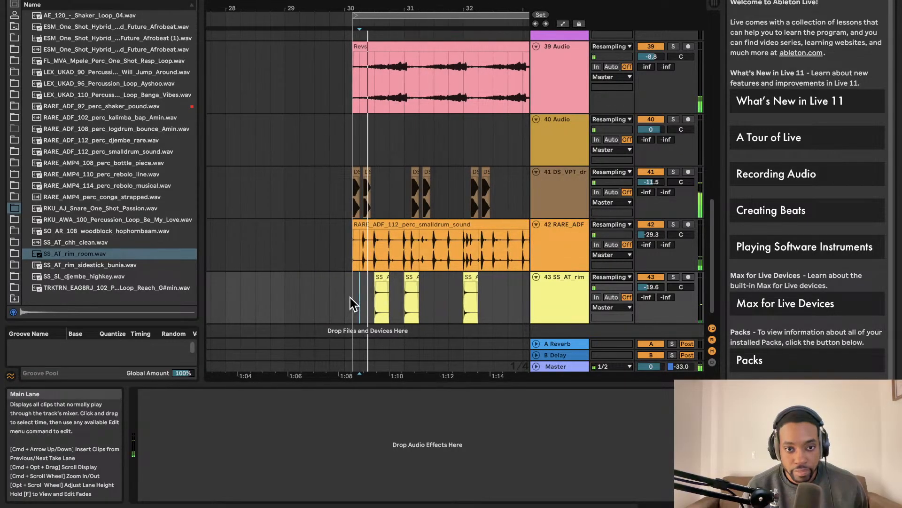
pyautogui.press('space')
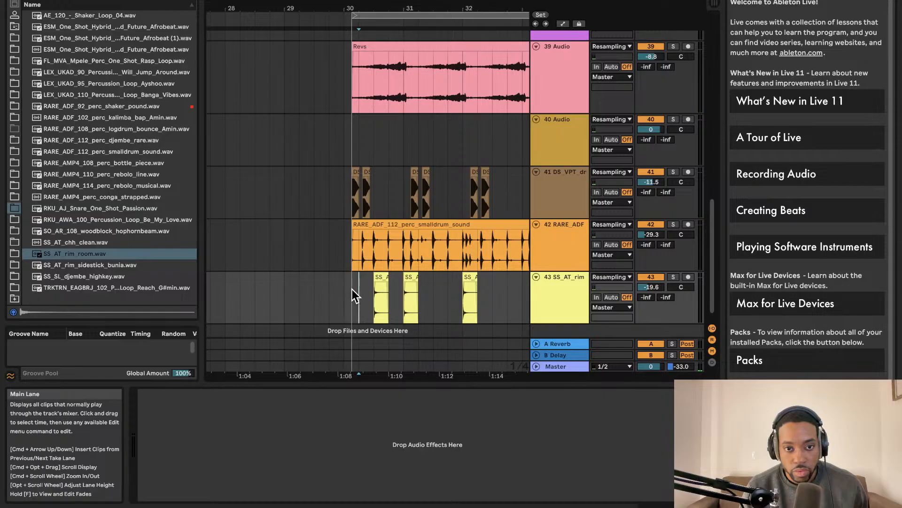
pyautogui.click(352, 286)
pyautogui.press('space')
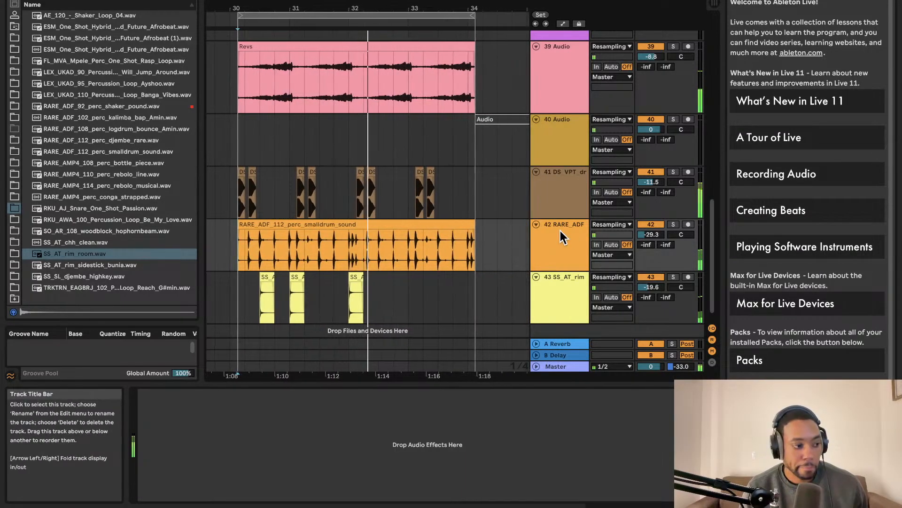
pyautogui.press('Tab')
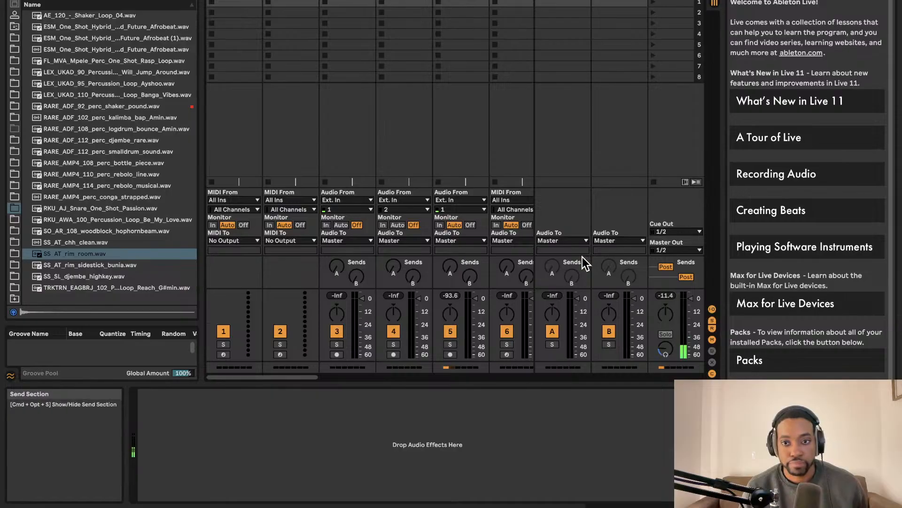
pyautogui.press('Tab')
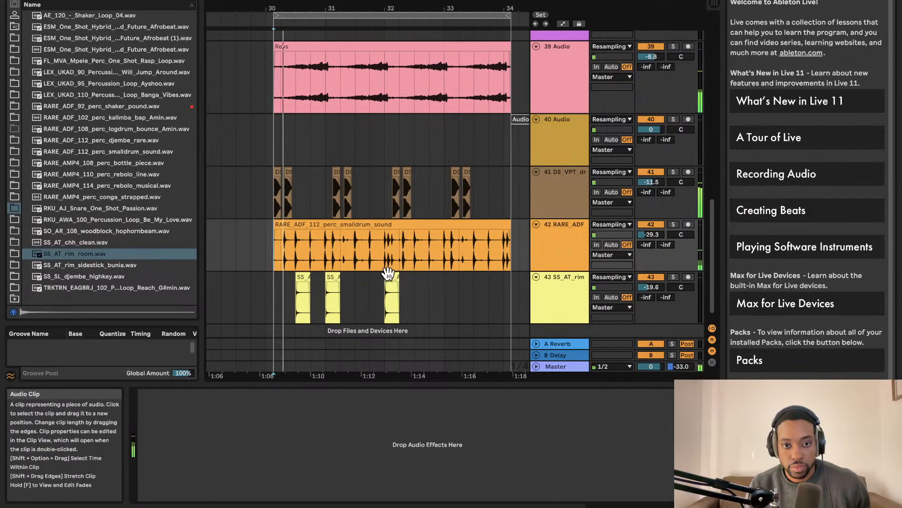
# Step: Duplicate the rim clip at bar 32 and move the copy to the start of bar 33
pyautogui.click(389, 275)
pyautogui.press('super+d')
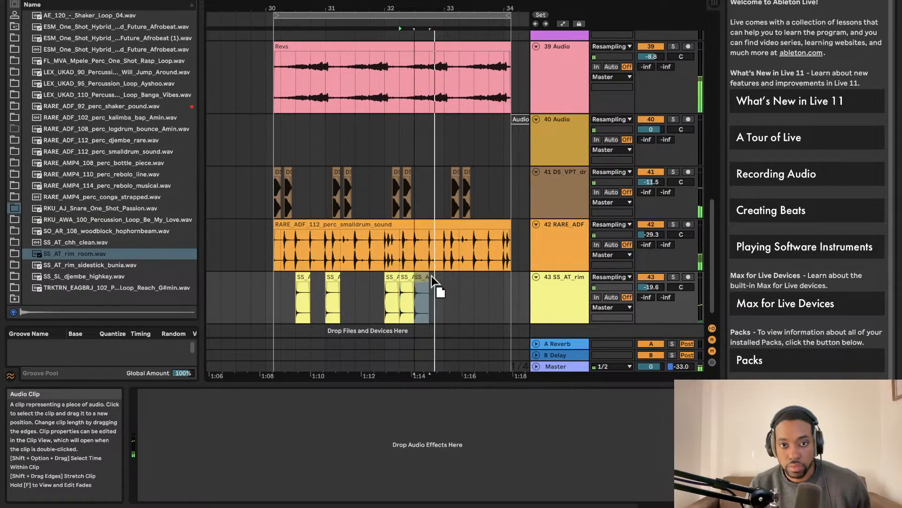
pyautogui.moveTo(432, 276); pyautogui.dragTo(458, 277)
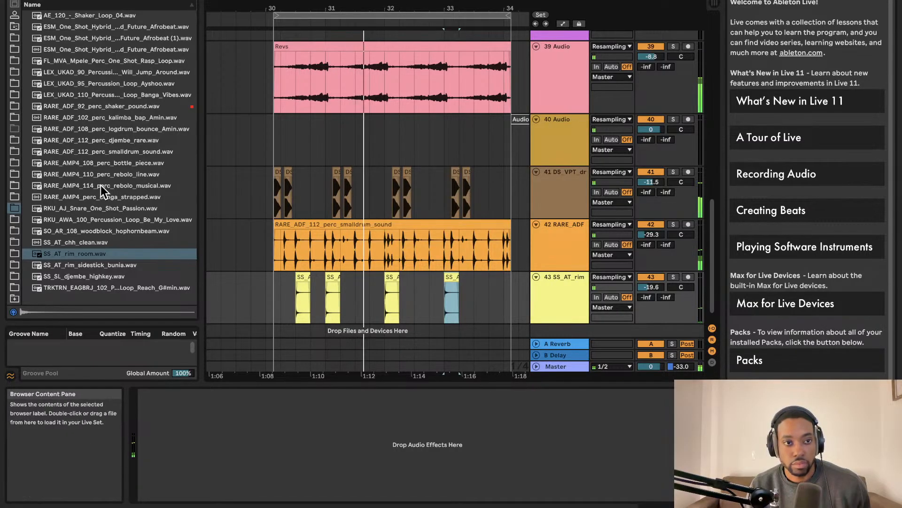
# Step: Audition the percussion, snare, hi-hat and shaker samples in the browser to find another sound for the loop
pyautogui.click(78, 238)
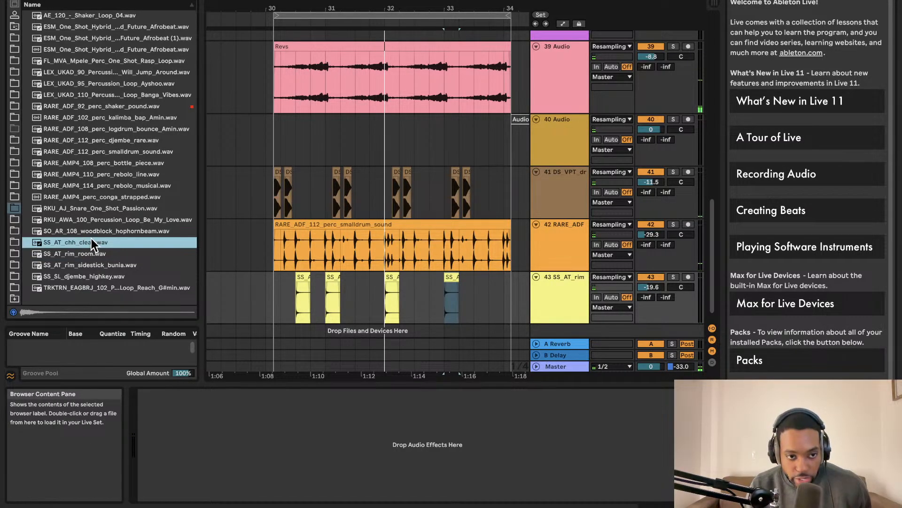
pyautogui.click(87, 219)
pyautogui.click(85, 208)
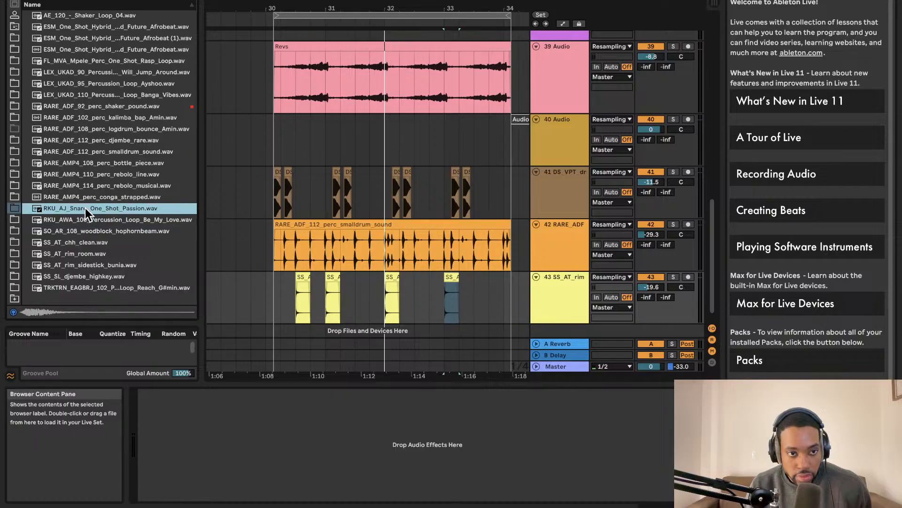
pyautogui.click(109, 219)
pyautogui.click(111, 140)
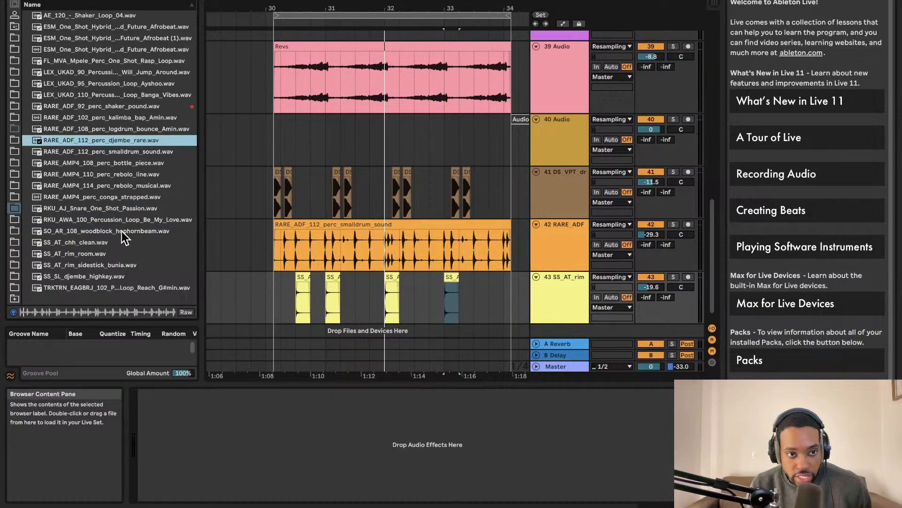
pyautogui.click(118, 206)
pyautogui.click(110, 219)
pyautogui.click(117, 118)
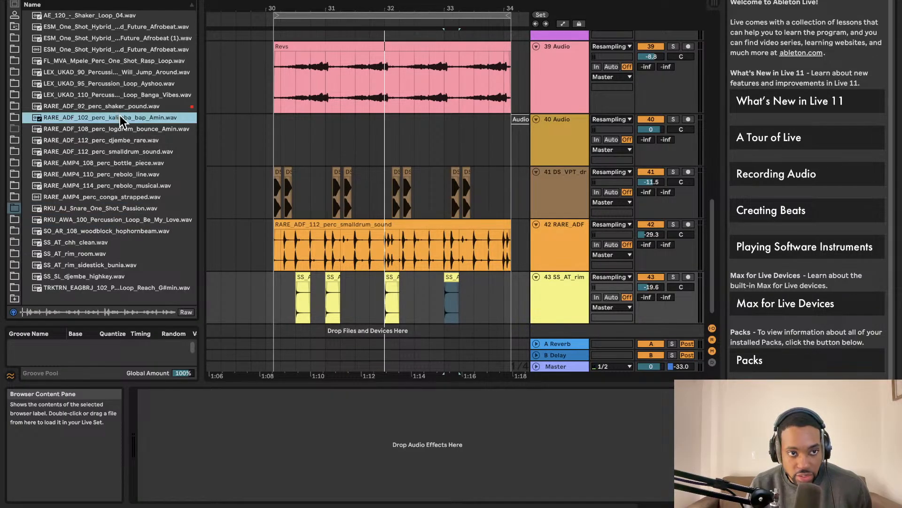
pyautogui.click(109, 95)
pyautogui.click(105, 64)
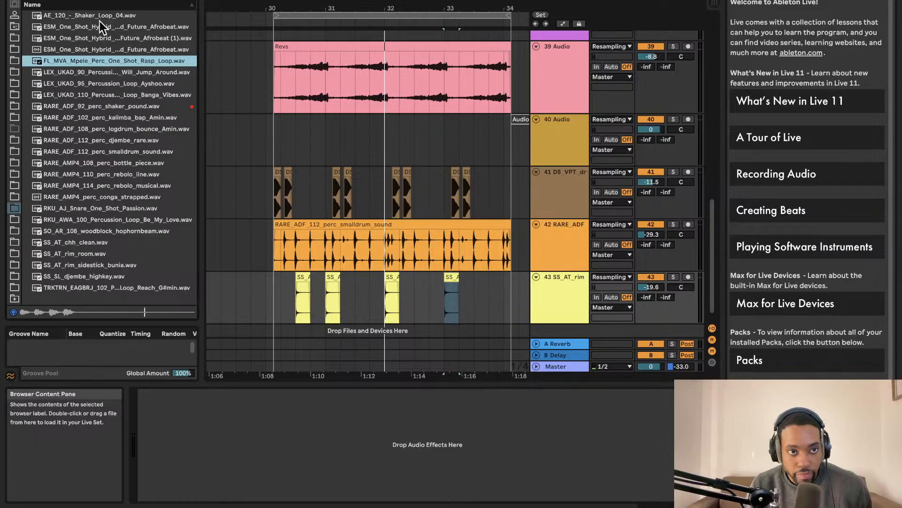
pyautogui.click(103, 17)
pyautogui.click(98, 47)
pyautogui.click(95, 71)
# Step: Add the FL_MVA_Mpele Perc One Shot Rasp Loop sample on a new track at 32.2, set its volume to -16.0 and play the loop
pyautogui.click(100, 61)
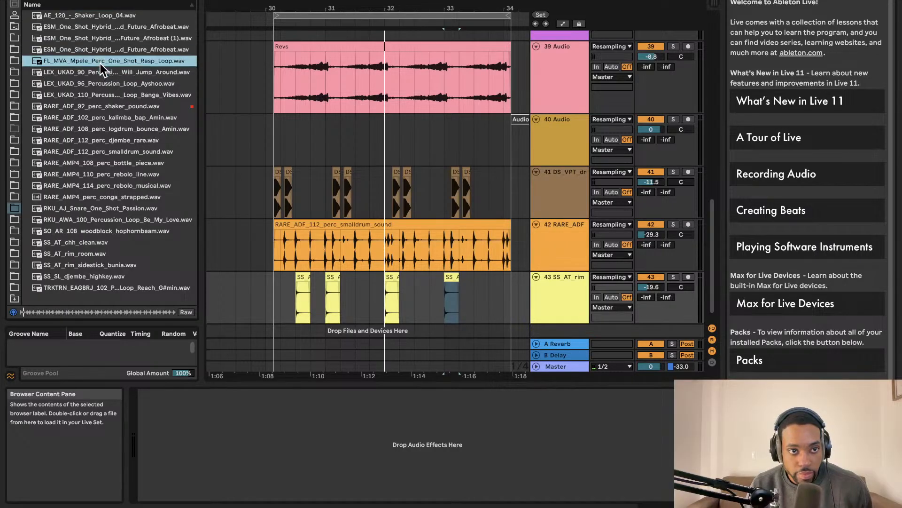
pyautogui.moveTo(100, 63); pyautogui.dragTo(396, 329)
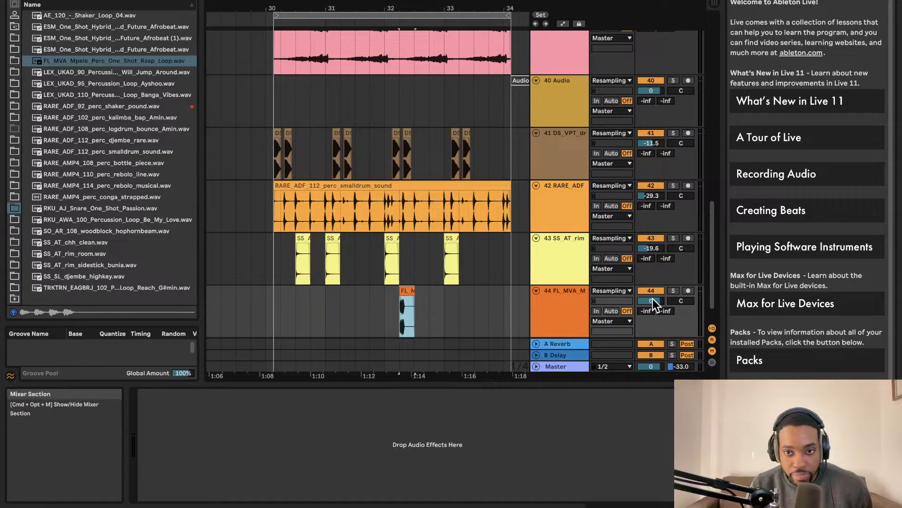
pyautogui.click(273, 319)
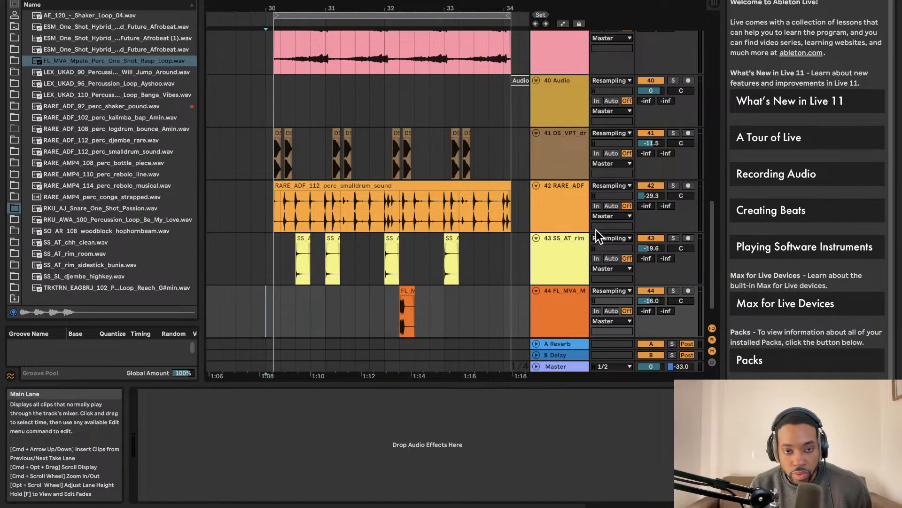
pyautogui.press('space')
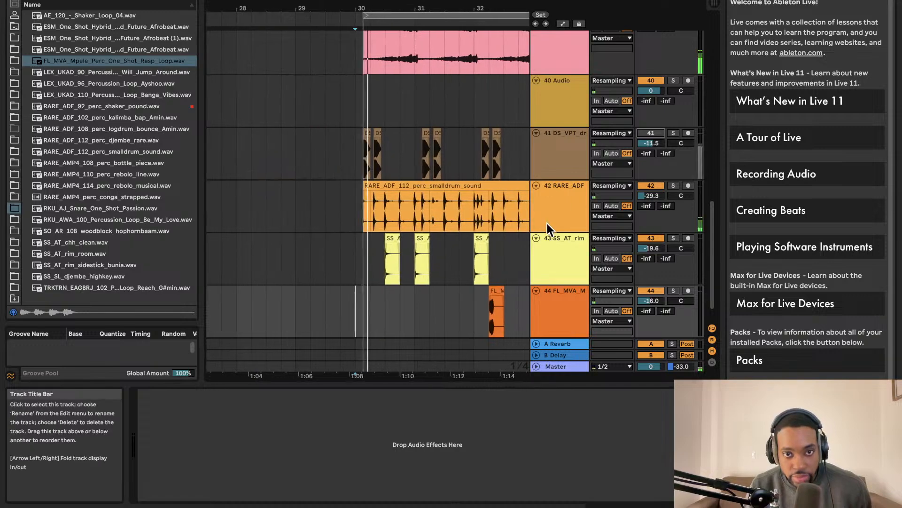
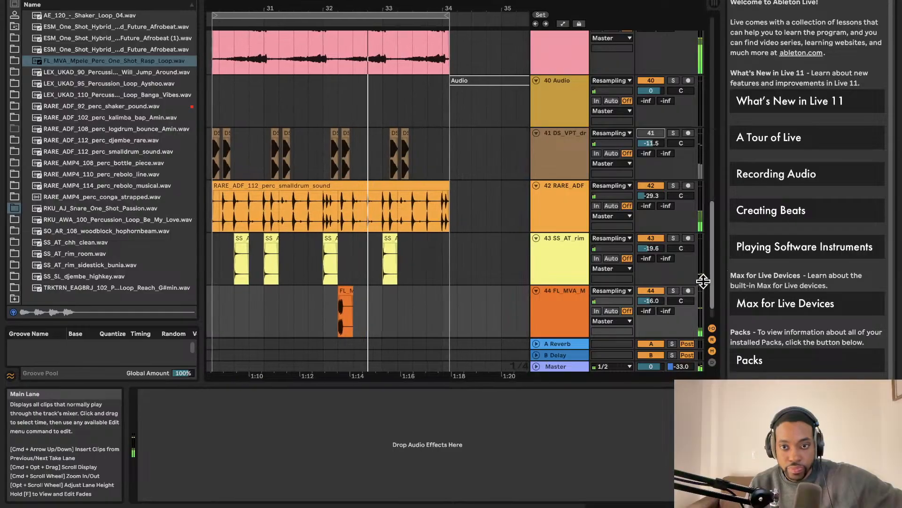
# Step: Lower the rasp track's volume to -17.7, then duplicate its clip and move the copy to 33.4
pyautogui.scroll(1, 655, 303)
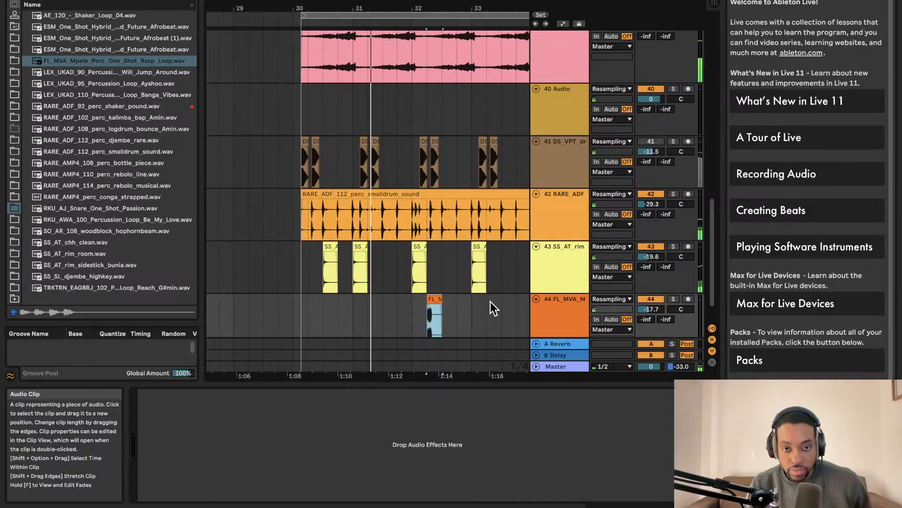
pyautogui.press('super+d')
pyautogui.moveTo(447, 301); pyautogui.dragTo(471, 303)
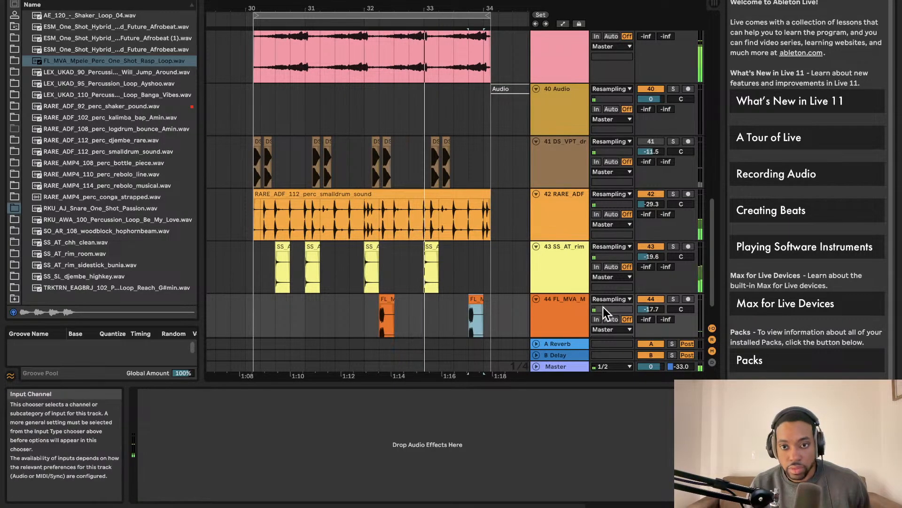
# Step: Open the second rasp clip in an enlarged clip view, examine its waveform and audio settings, and shrink the view again
pyautogui.click(477, 303)
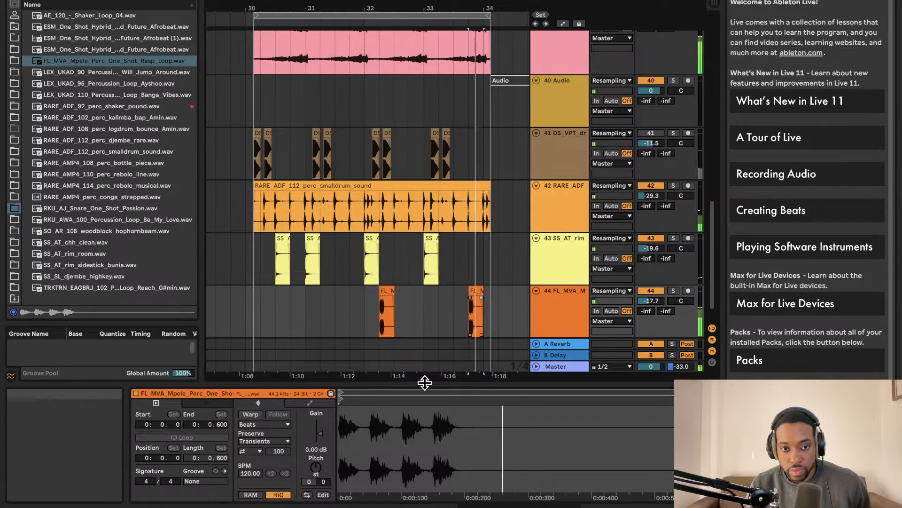
pyautogui.moveTo(428, 377); pyautogui.dragTo(427, 311)
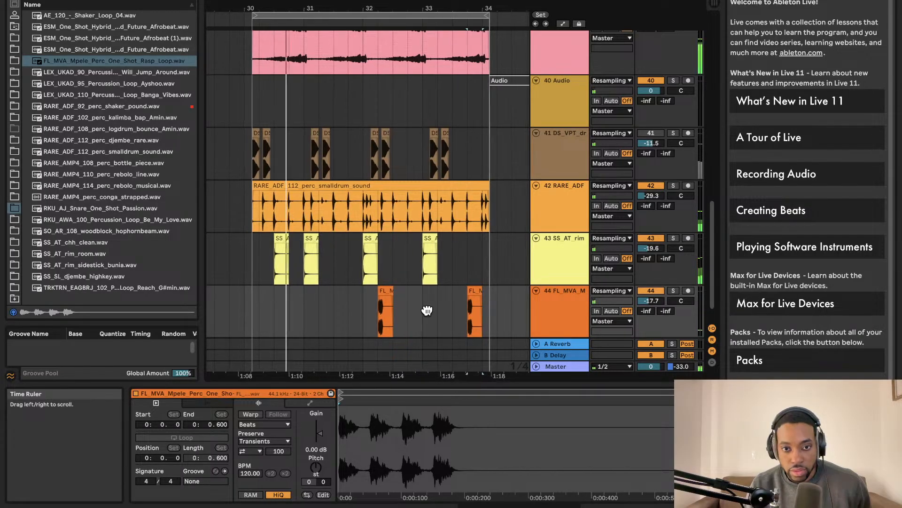
pyautogui.moveTo(419, 385); pyautogui.dragTo(423, 290)
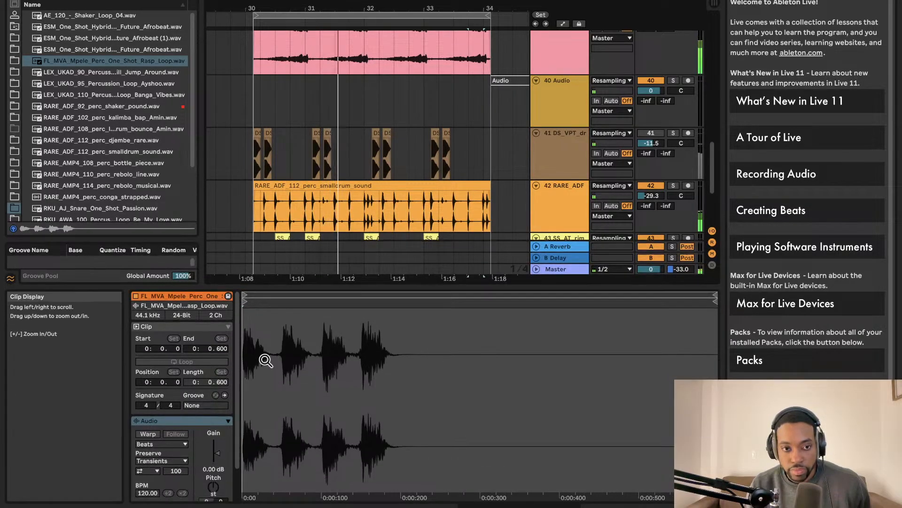
pyautogui.scroll(-1, 181, 423)
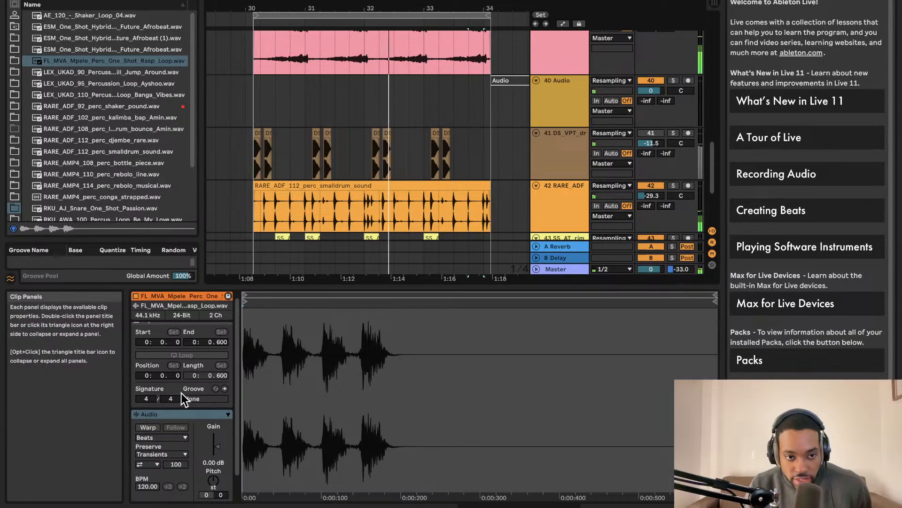
pyautogui.scroll(-2, 181, 393)
pyautogui.scroll(-8, 177, 491)
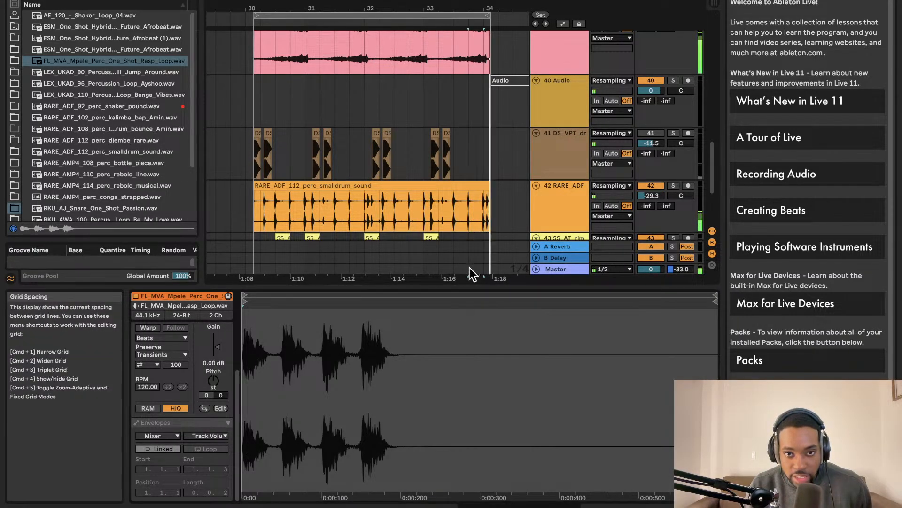
pyautogui.moveTo(455, 284); pyautogui.dragTo(453, 461)
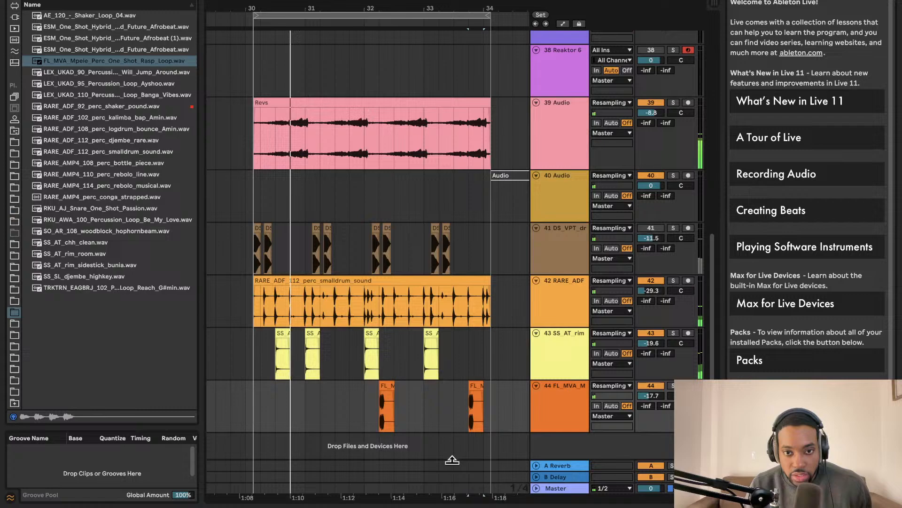
# Step: Convert the drums of the second rasp clip to a new MIDI track
pyautogui.click(474, 384)
pyautogui.rightClick(473, 385)
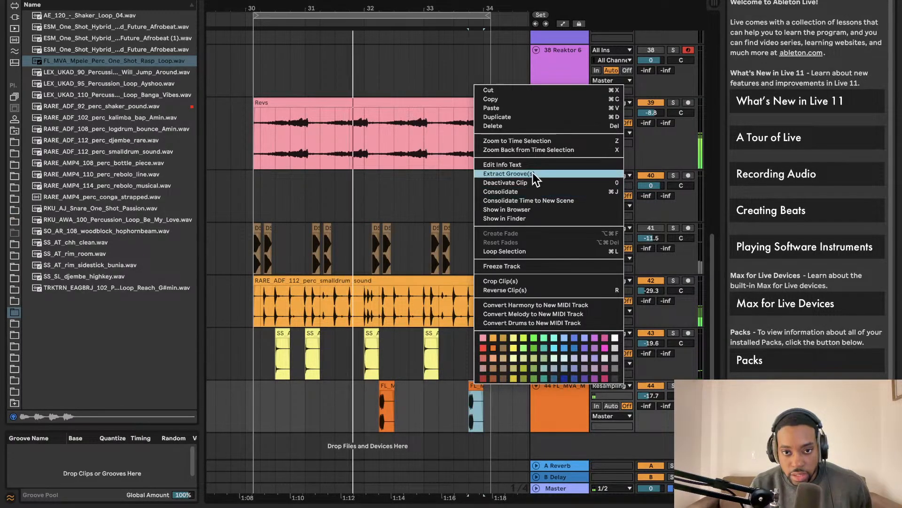
pyautogui.click(530, 322)
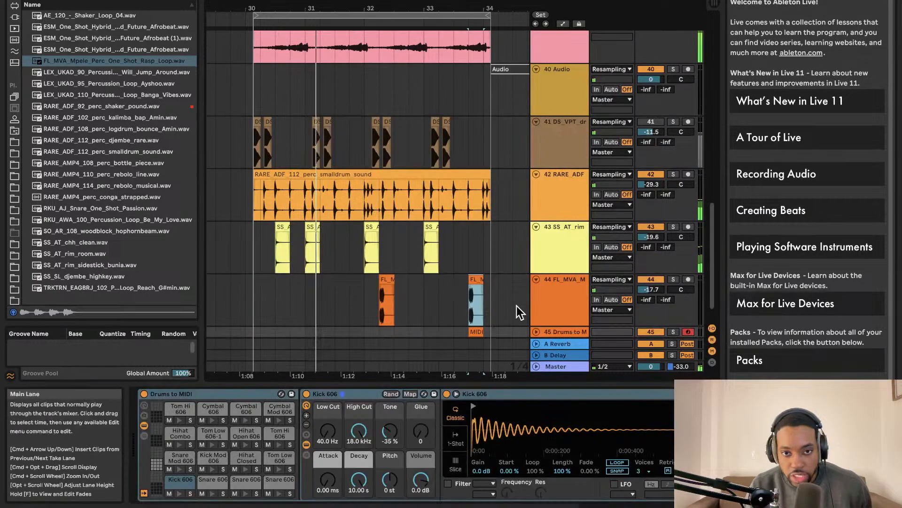
pyautogui.scroll(-3, 489, 320)
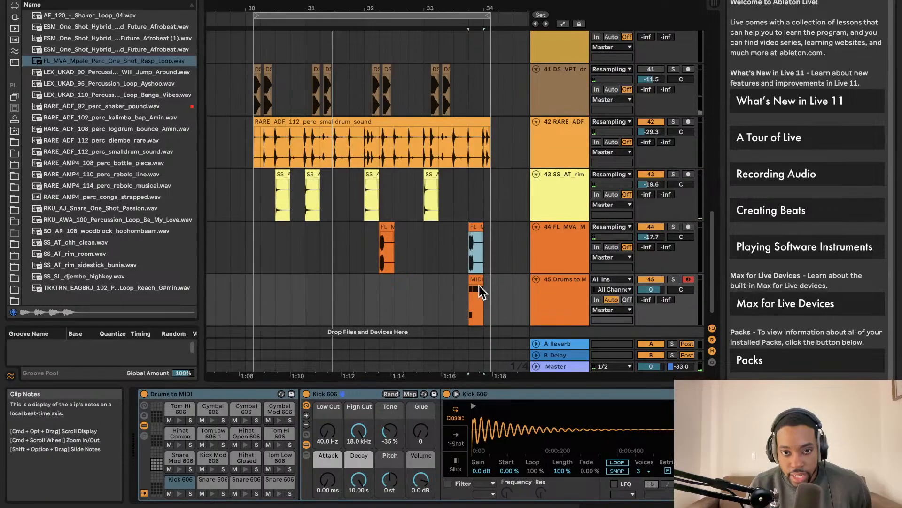
# Step: Open the converted rasp MIDI clip in an enlarged view and try adding breakpoints to its pitch bend envelope, then remove them
pyautogui.doubleClick(479, 286)
pyautogui.moveTo(348, 387); pyautogui.dragTo(346, 199)
pyautogui.scroll(-1, 216, 446)
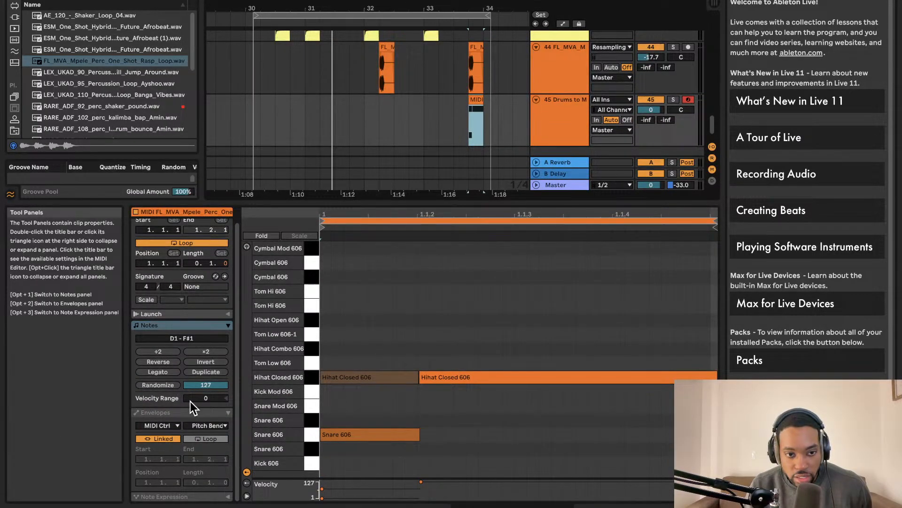
pyautogui.click(186, 412)
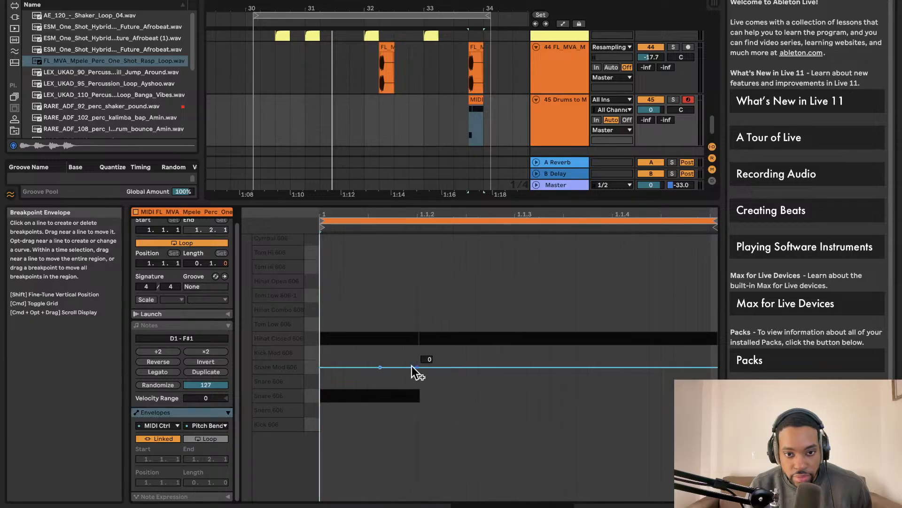
pyautogui.click(441, 366)
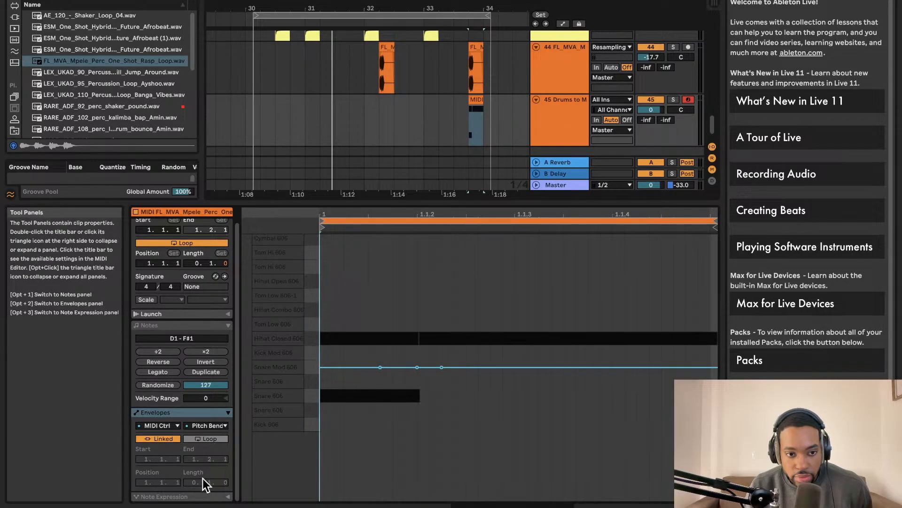
pyautogui.click(197, 496)
pyautogui.click(184, 414)
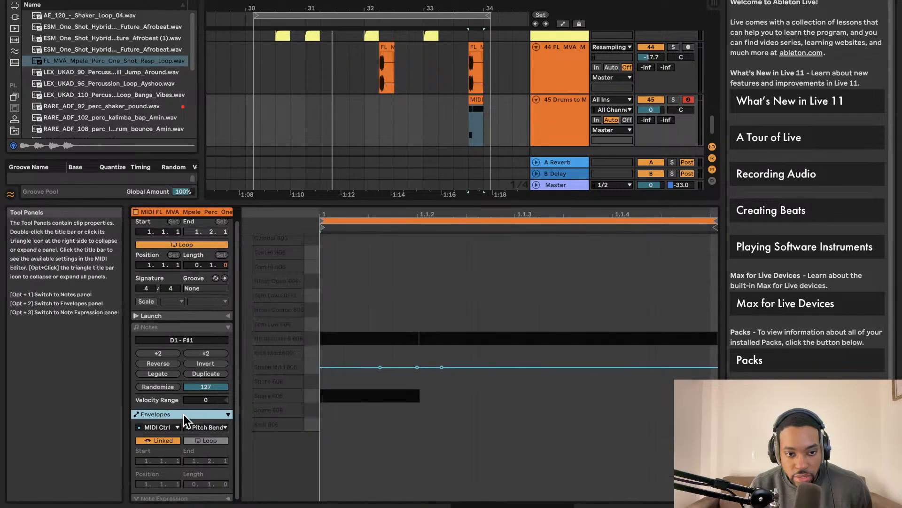
pyautogui.moveTo(382, 369)
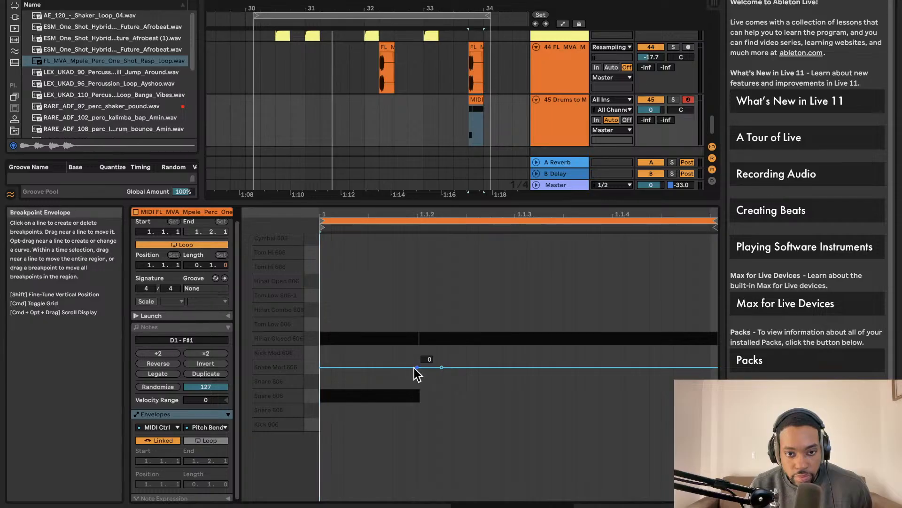
pyautogui.click(441, 368)
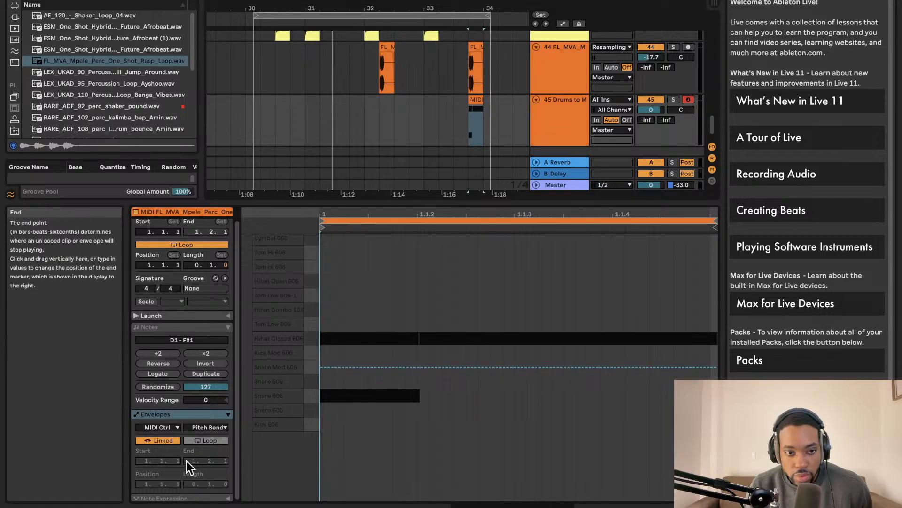
# Step: Show the MIDI clip's note expression lanes, try a short extra Snare 606 note after 1.1.2, and delete it
pyautogui.click(181, 498)
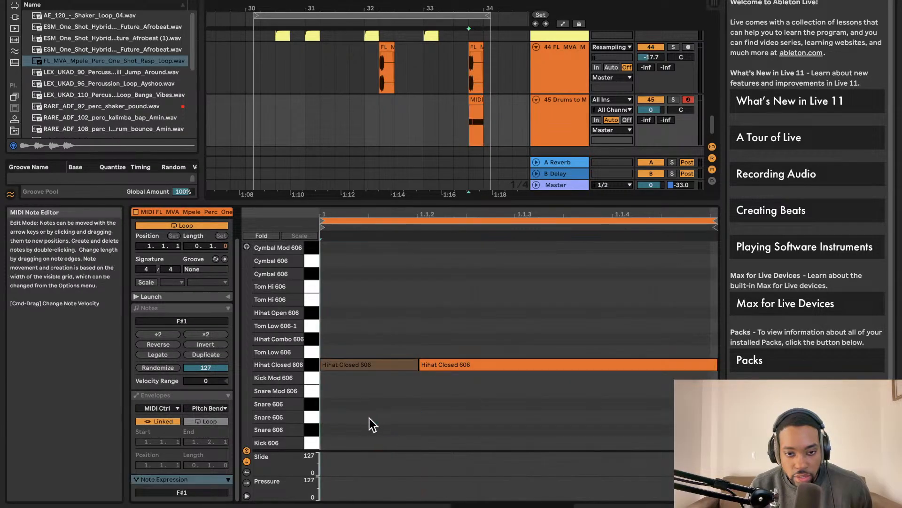
pyautogui.doubleClick(381, 416)
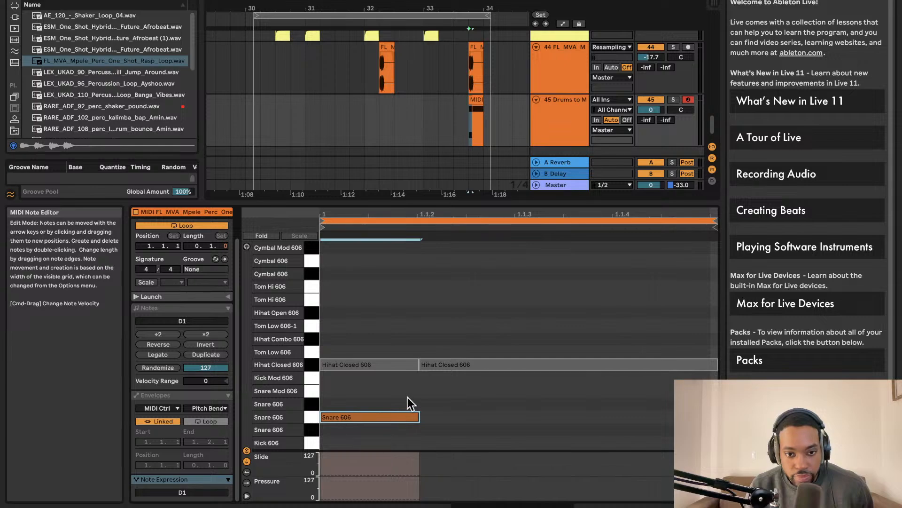
pyautogui.click(399, 367)
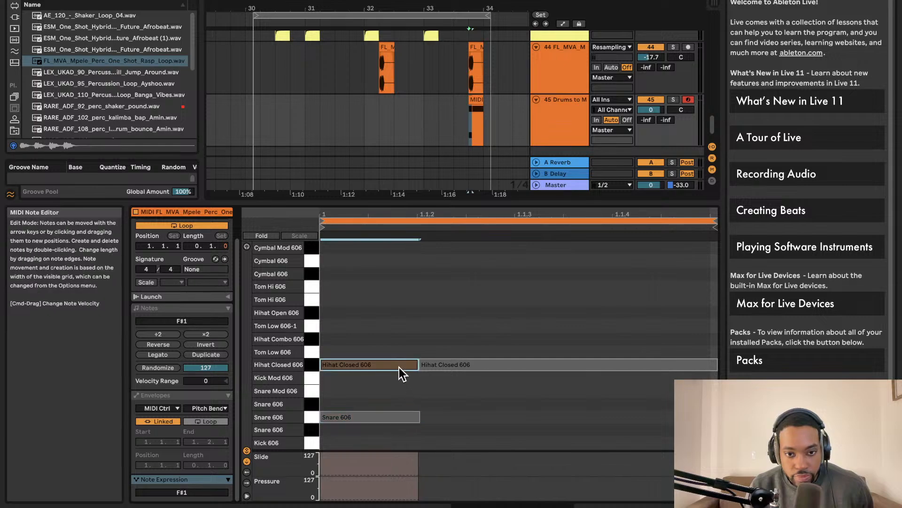
pyautogui.click(377, 417)
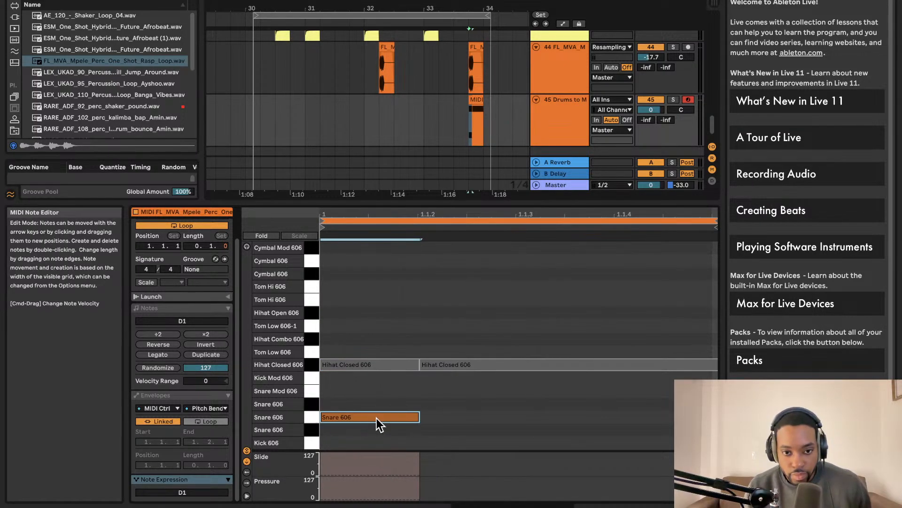
pyautogui.doubleClick(431, 417)
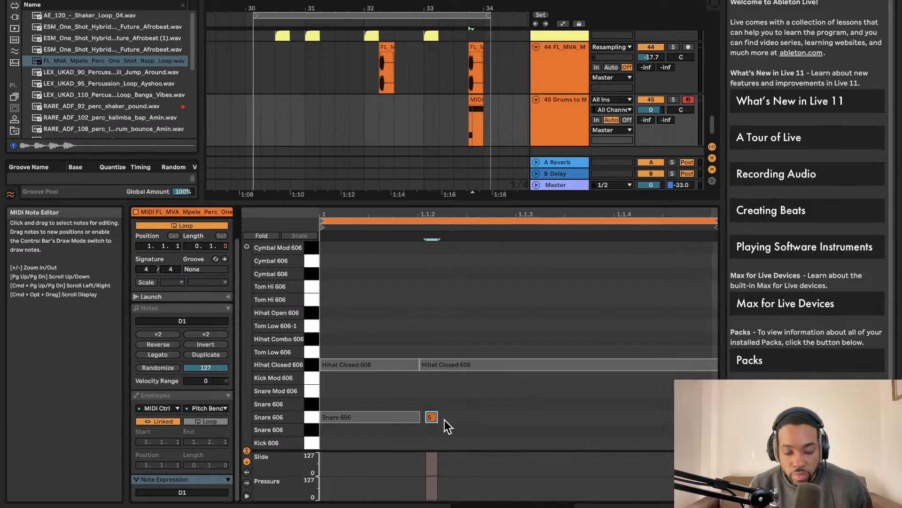
pyautogui.press('Delete')
pyautogui.click(374, 391)
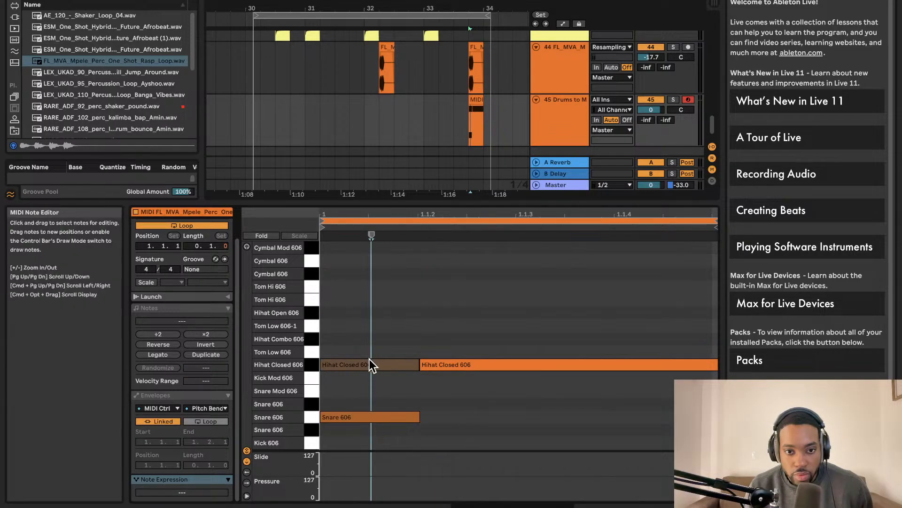
# Step: Try changing the velocity of the first Hihat Closed 606 note and undo the edit
pyautogui.click(369, 365)
pyautogui.click(439, 366)
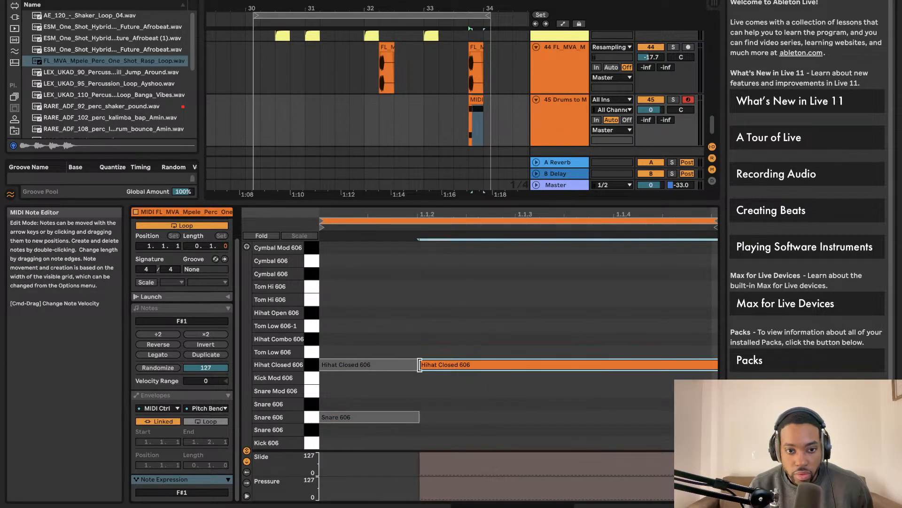
pyautogui.click(399, 363)
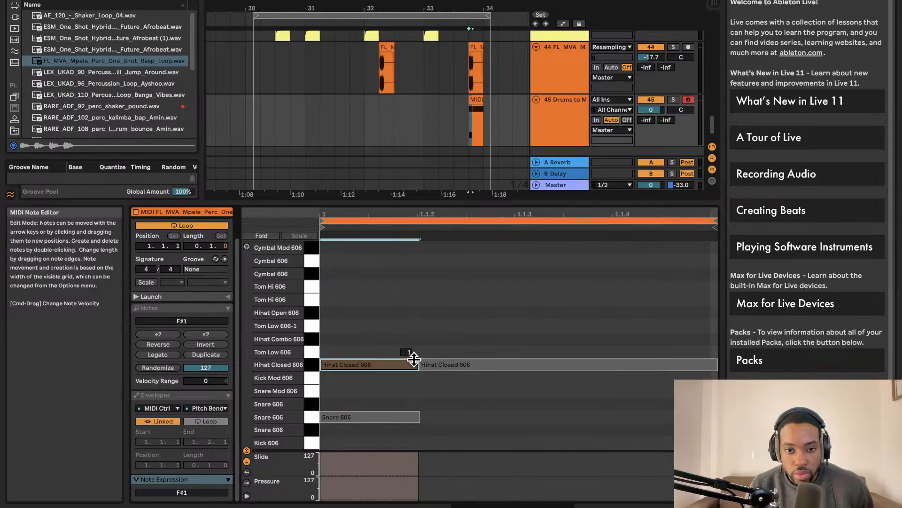
pyautogui.moveTo(413, 357); pyautogui.dragTo(417, 388)
pyautogui.press('super+z')
# Step: Try adding further notes in the snare rows, undo the edits and shrink the clip view
pyautogui.doubleClick(443, 419)
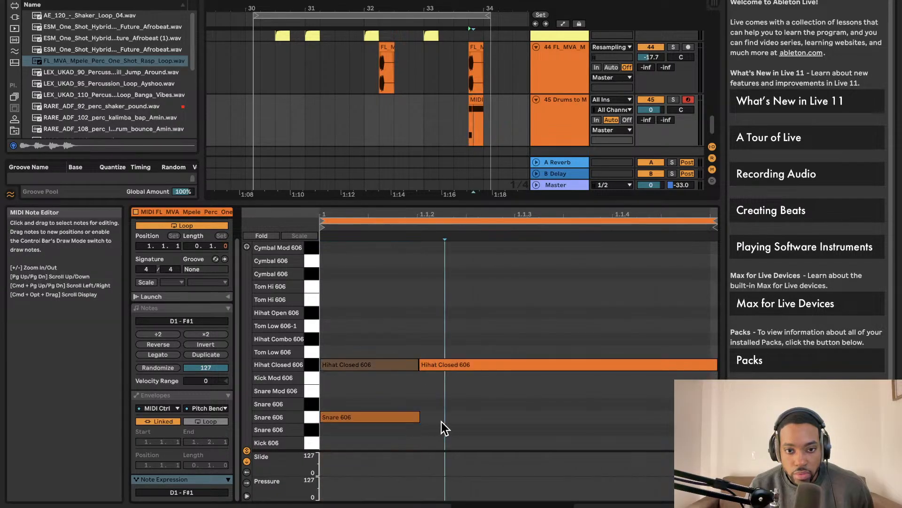
pyautogui.doubleClick(400, 429)
pyautogui.press('super+z')
pyautogui.press('super+z')
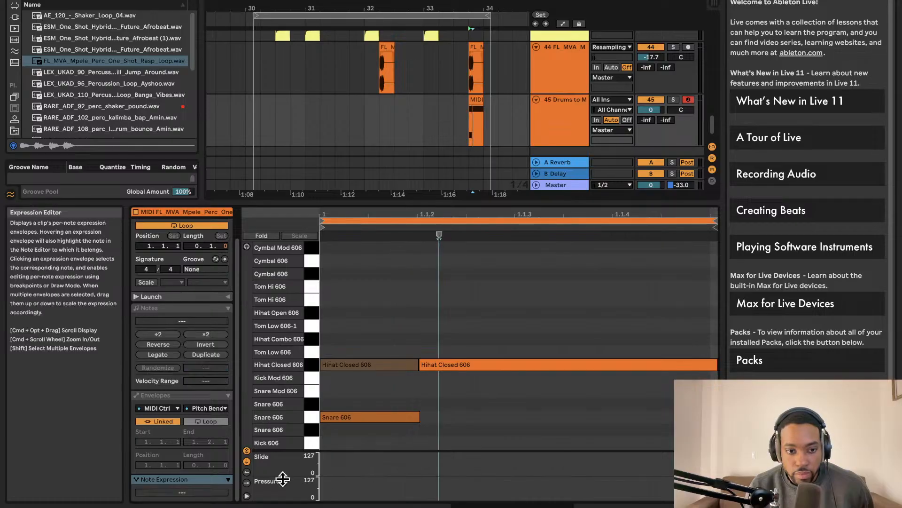
pyautogui.click(458, 412)
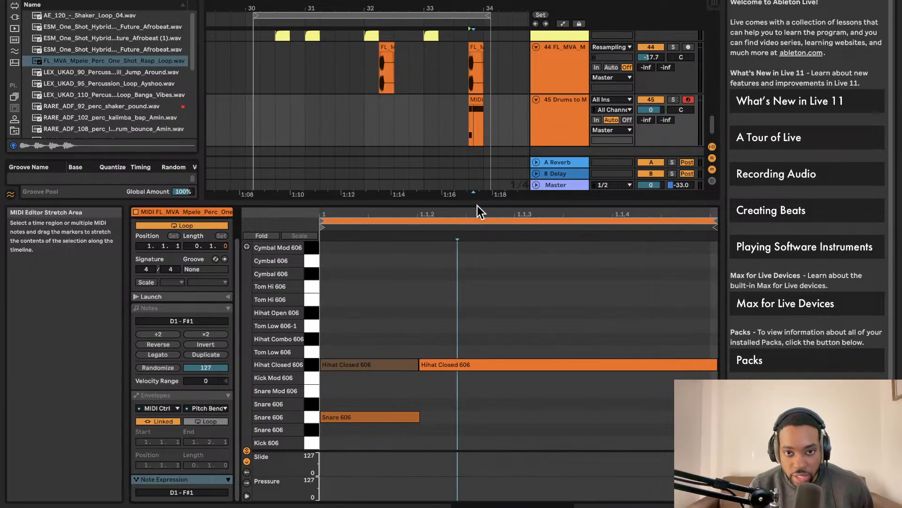
pyautogui.moveTo(481, 202); pyautogui.dragTo(491, 474)
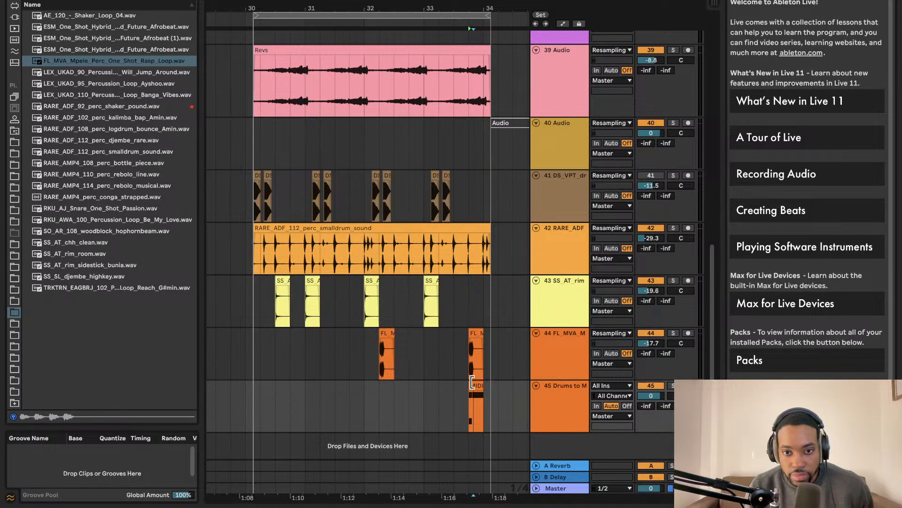
# Step: Reopen the MIDI clip in an enlarged view and examine its notes, envelope and note expression settings
pyautogui.doubleClick(479, 386)
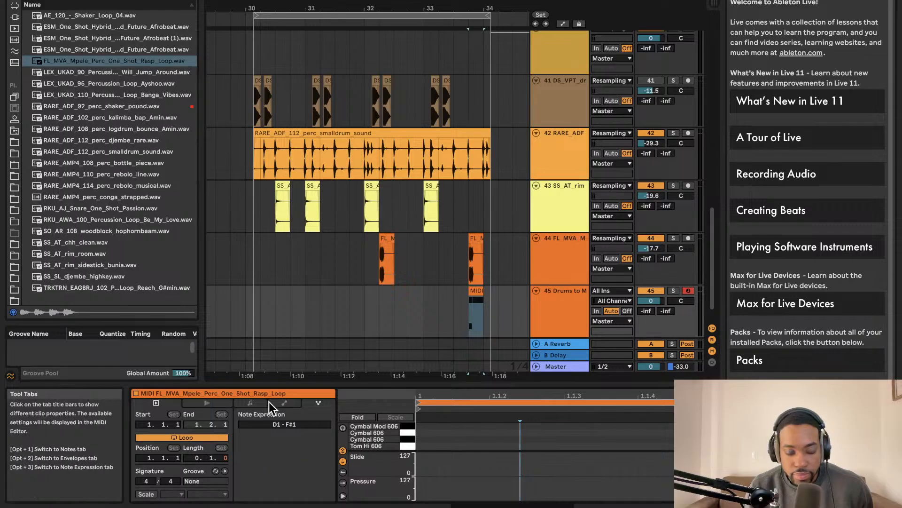
pyautogui.moveTo(288, 379); pyautogui.dragTo(306, 150)
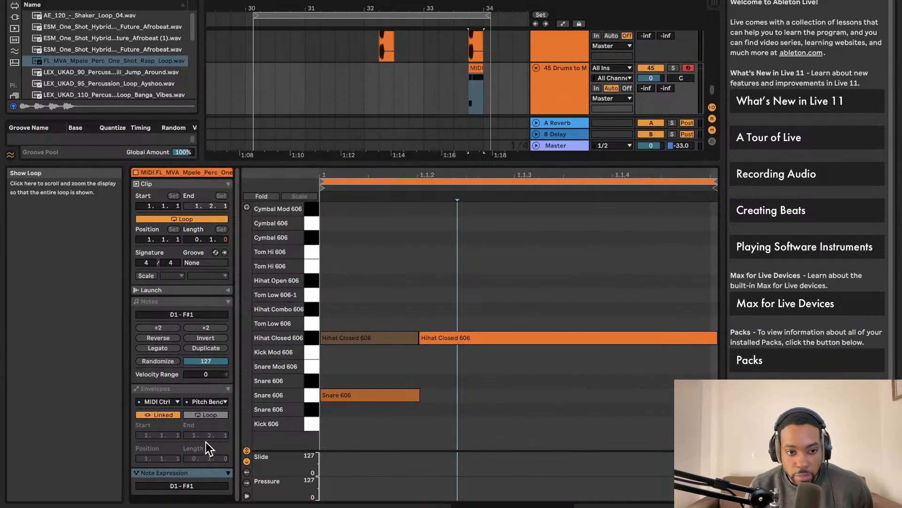
pyautogui.click(178, 300)
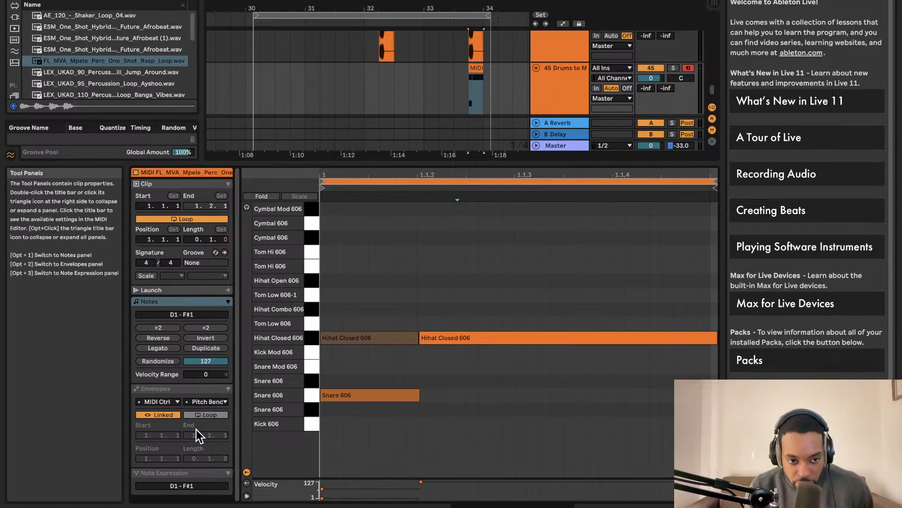
pyautogui.click(162, 390)
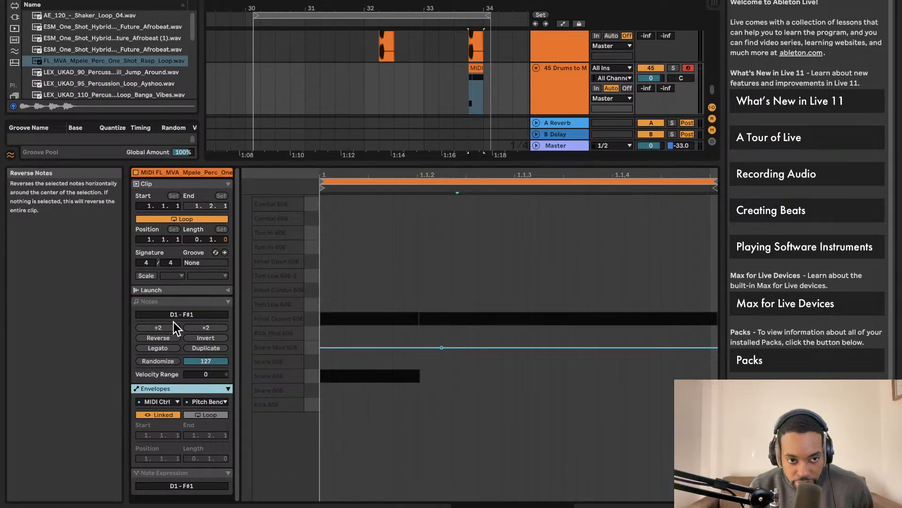
pyautogui.click(170, 298)
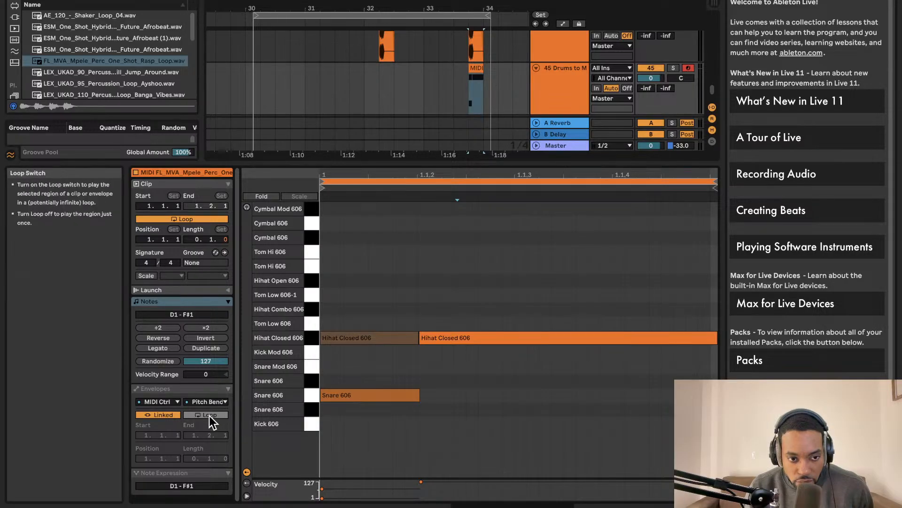
pyautogui.click(192, 474)
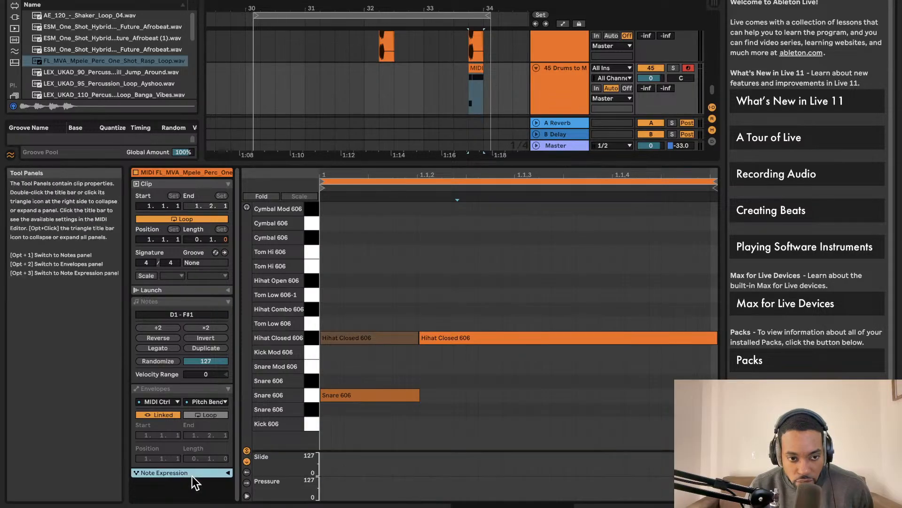
# Step: Collapse the MIDI clip's note, launch and clip property sections and play the arrangement briefly
pyautogui.doubleClick(190, 300)
pyautogui.doubleClick(191, 290)
pyautogui.doubleClick(191, 290)
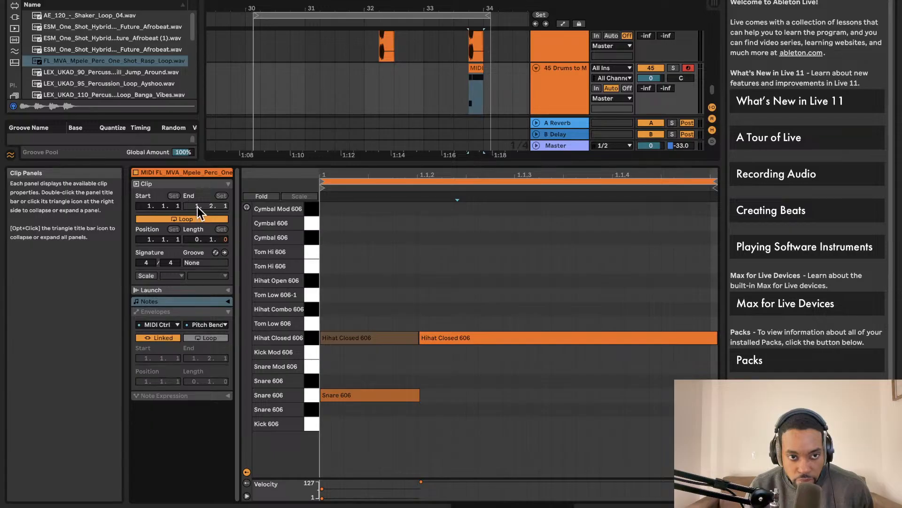
pyautogui.doubleClick(213, 185)
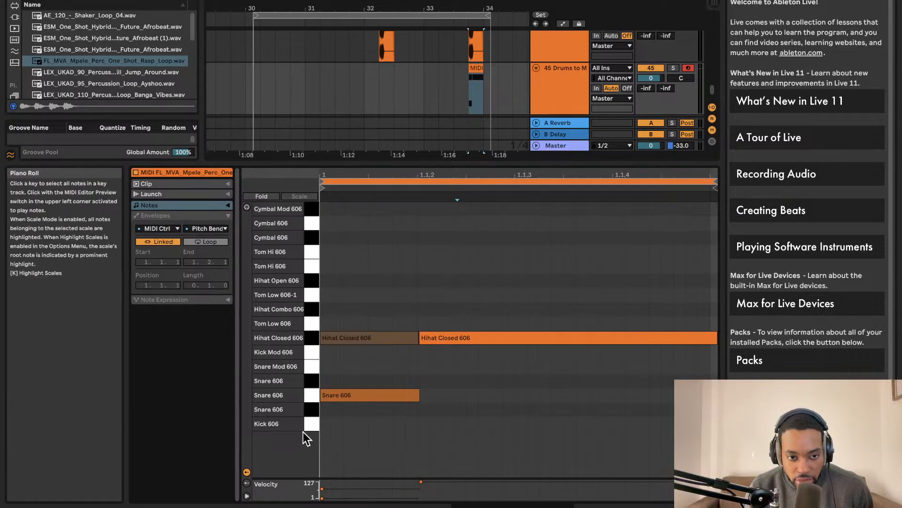
pyautogui.press('space')
pyautogui.press('space')
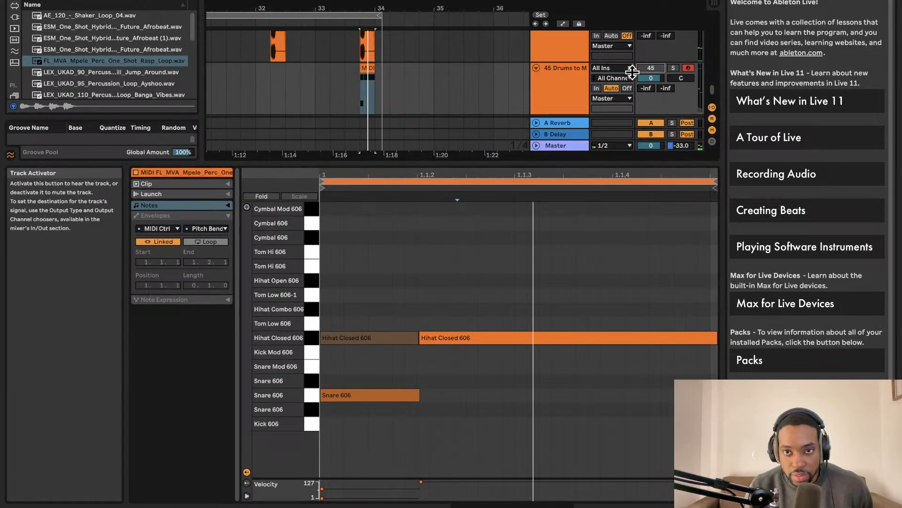
# Step: Shrink the clip view, delete the Drums to MIDI track and play the loop
pyautogui.moveTo(530, 160); pyautogui.dragTo(548, 400)
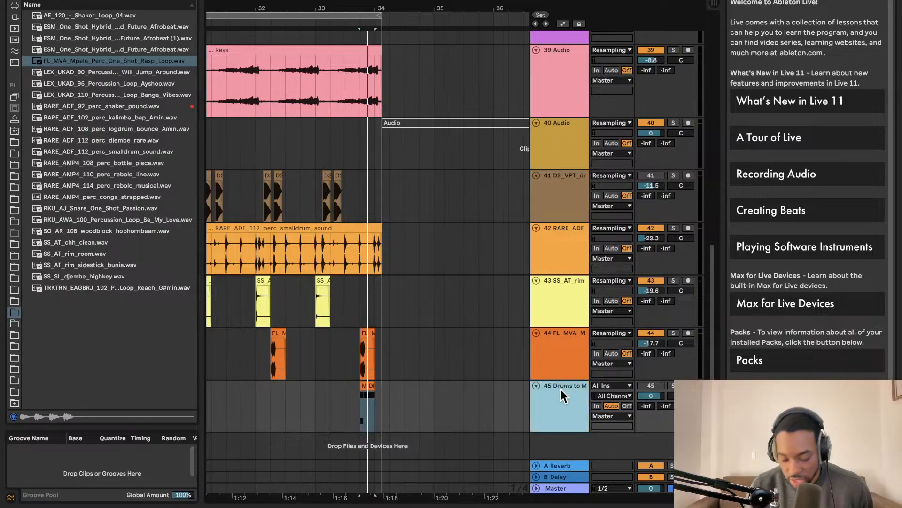
pyautogui.press('Delete')
pyautogui.press('space')
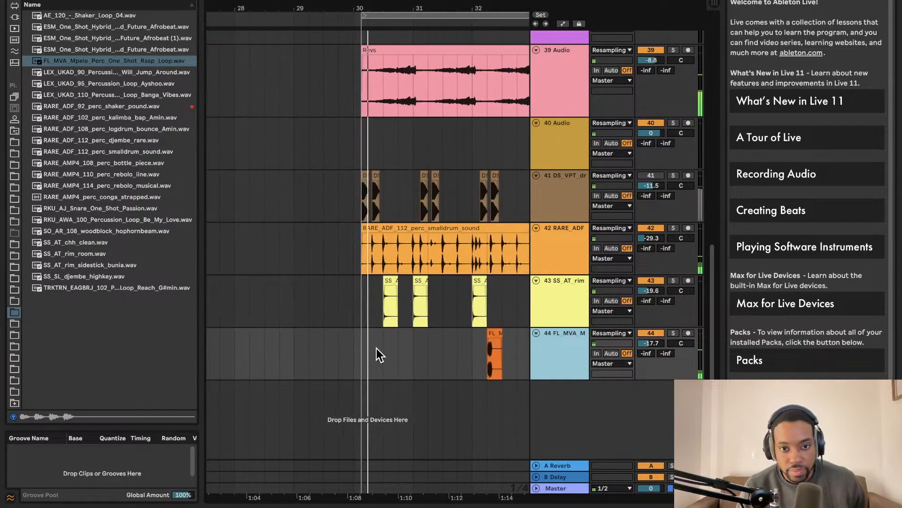
pyautogui.press('+')
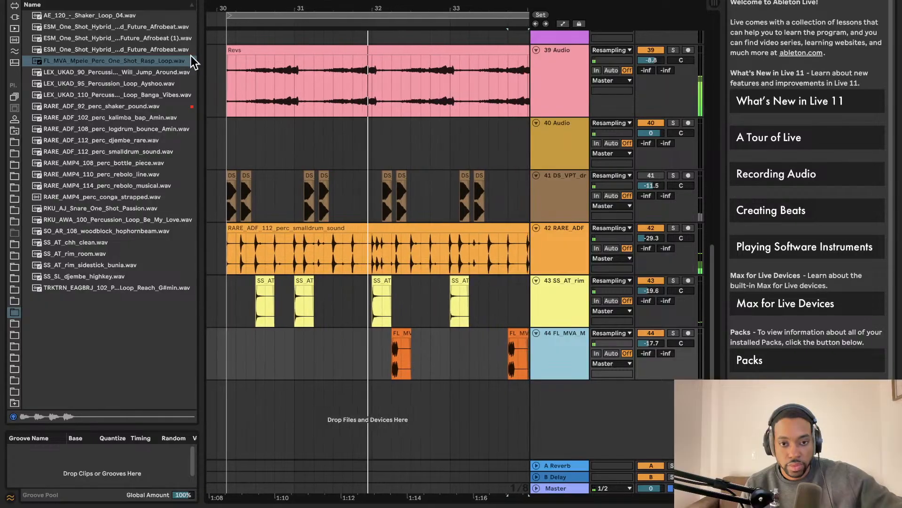
# Step: Add the SO_AR_108_woodblock_hophornbeam sample on a new track aligned to the loop start, set its volume to -28.3 and play the loop
pyautogui.moveTo(127, 232); pyautogui.dragTo(236, 408)
pyautogui.press('space')
pyautogui.hscroll(-2, 341, 394)
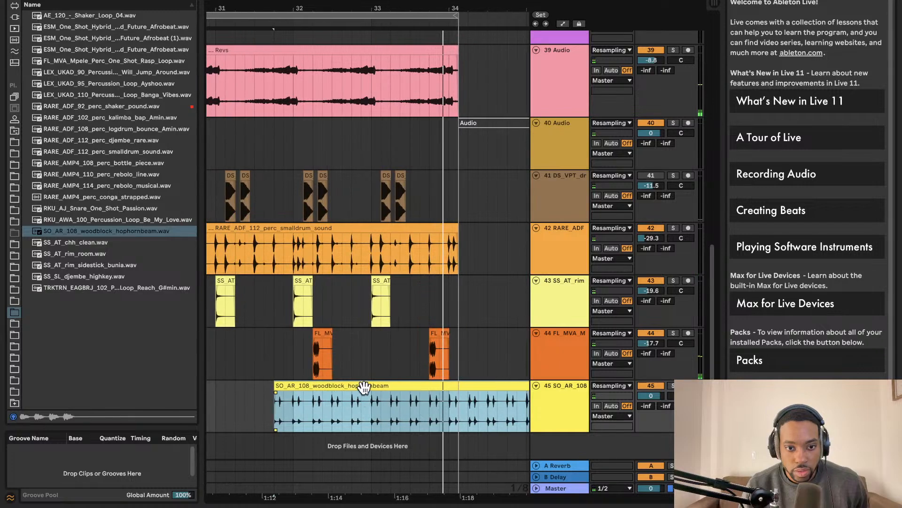
pyautogui.moveTo(360, 386); pyautogui.dragTo(295, 389)
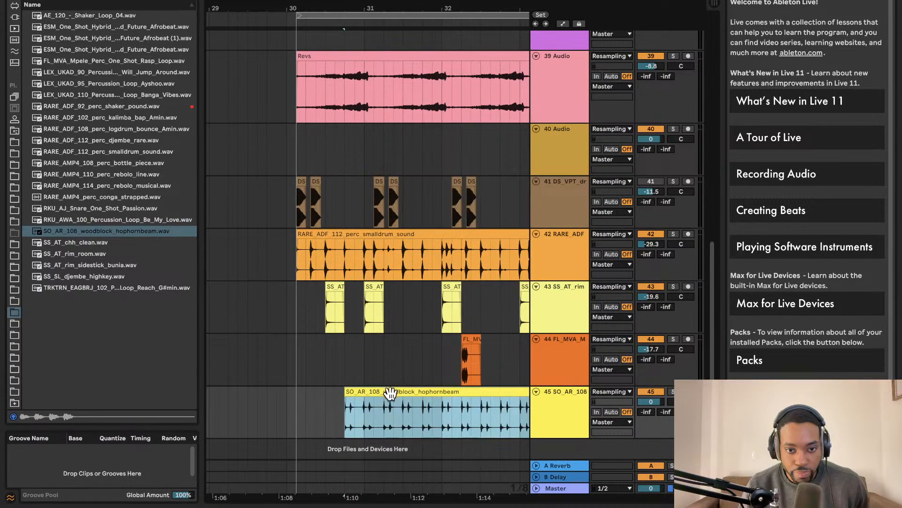
pyautogui.moveTo(390, 393); pyautogui.dragTo(348, 397)
pyautogui.moveTo(648, 401); pyautogui.dragTo(648, 423)
pyautogui.press('space')
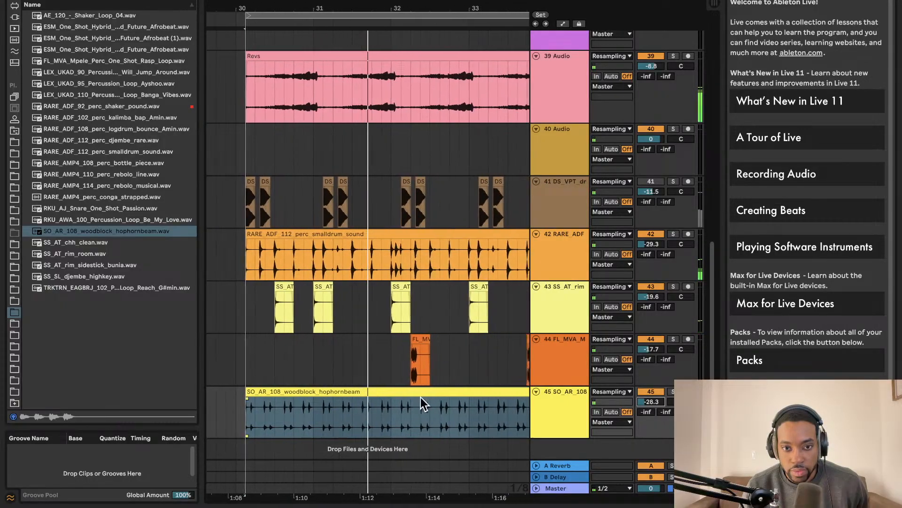
# Step: Deactivate the woodblock clip
pyautogui.click(262, 392)
pyautogui.press('0')
pyautogui.hscroll(-3, 221, 342)
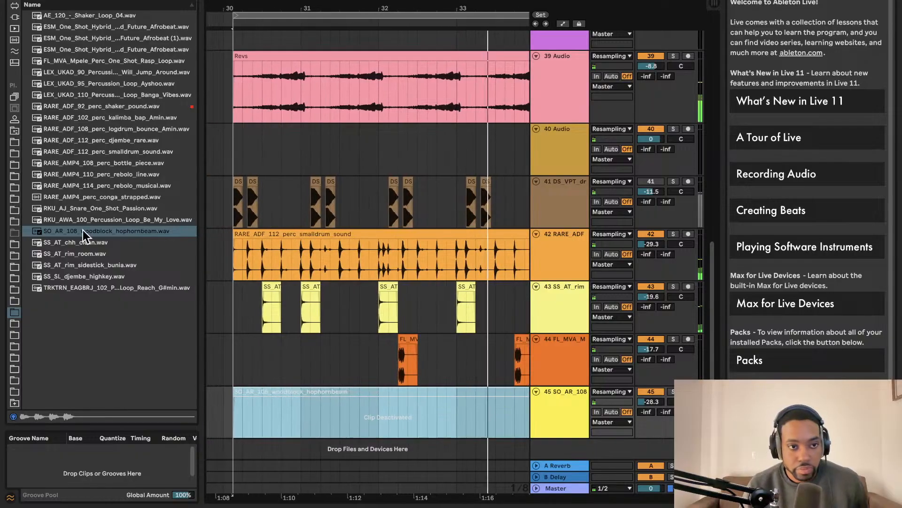
# Step: Place the SS_AT_chh_clean sample on the woodblock track at bar 30, directly before the deactivated clip
pyautogui.moveTo(71, 243); pyautogui.dragTo(226, 391)
pyautogui.press('space')
pyautogui.press('space')
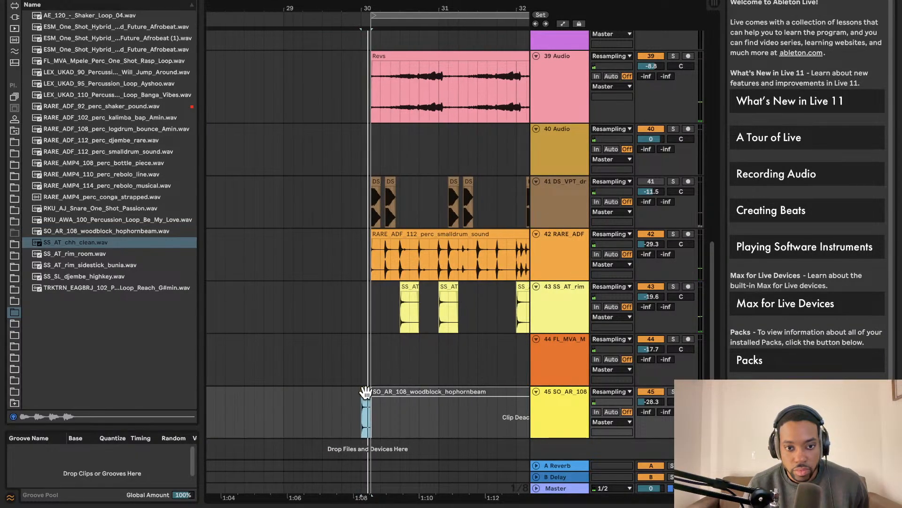
# Step: Move the SS_AT_chh_clean clip in line with the first rim hit after bar 30 and re-enable the DS_VPT_dr track
pyautogui.moveTo(389, 390); pyautogui.dragTo(422, 387)
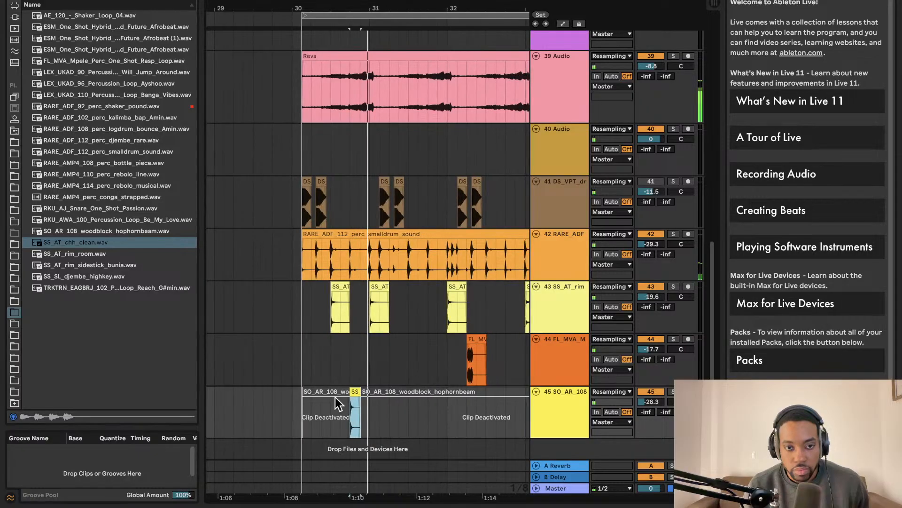
pyautogui.press('space')
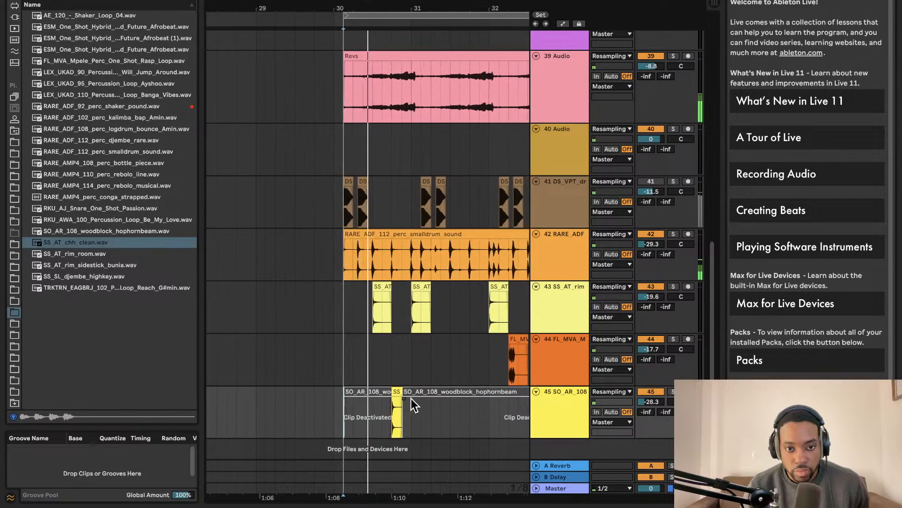
pyautogui.moveTo(362, 392); pyautogui.dragTo(375, 395)
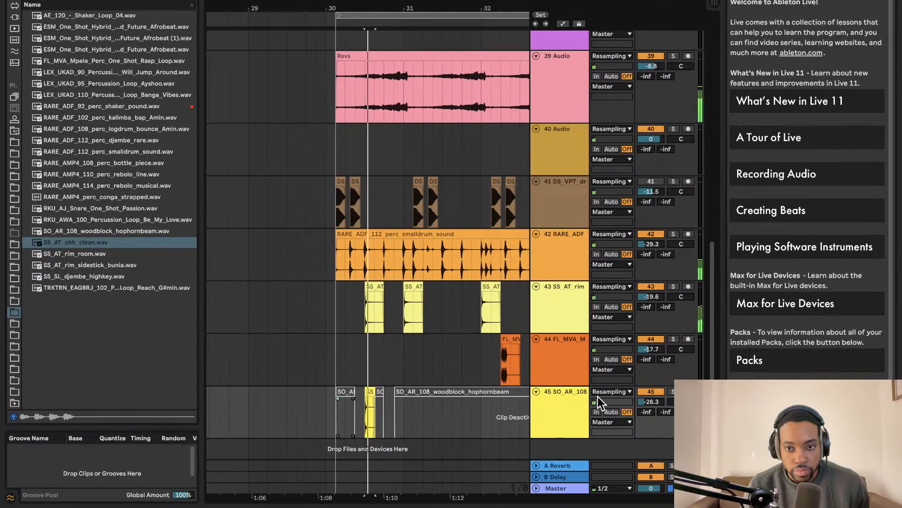
pyautogui.click(652, 182)
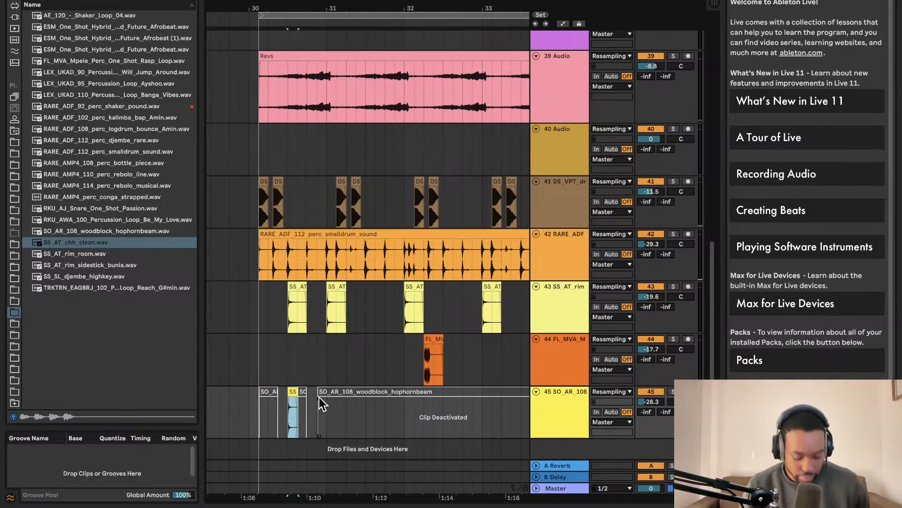
# Step: Copy the SS_AT_chh_clean clip to beat 31.3 on the woodblock track and play the loop
pyautogui.moveTo(308, 391); pyautogui.dragTo(383, 396)
pyautogui.press('space')
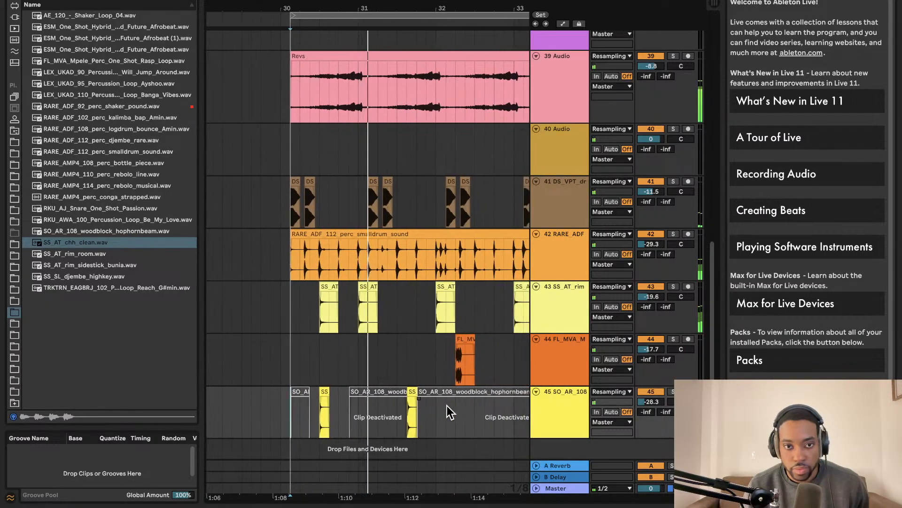
pyautogui.press('space')
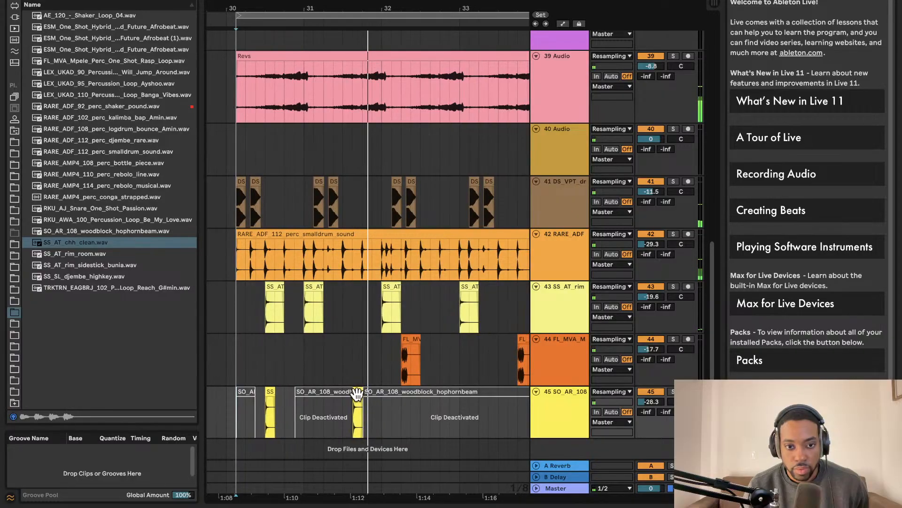
pyautogui.moveTo(361, 398); pyautogui.dragTo(347, 395)
pyautogui.press('space')
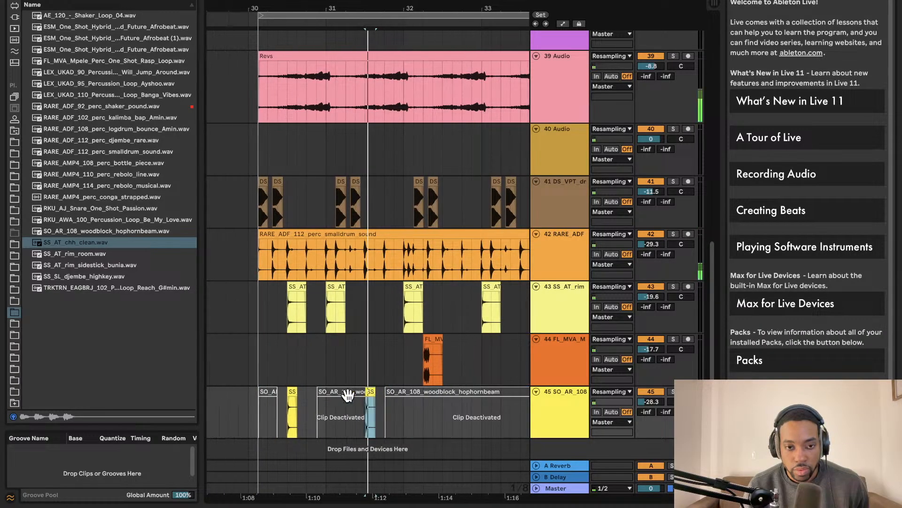
# Step: Duplicate the hi-hat clip at 31.3 and move the copy a sixteenth note after its start, cutting the first hit short
pyautogui.press('space')
pyautogui.press('super+d')
pyautogui.press('space')
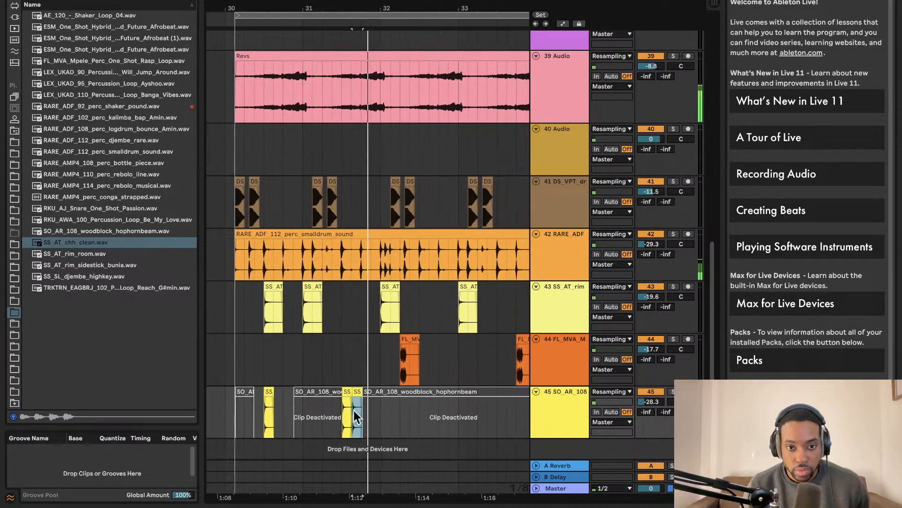
pyautogui.press('space')
pyautogui.click(344, 413)
pyautogui.press('space')
pyautogui.press('space')
pyautogui.scroll(5, 359, 409)
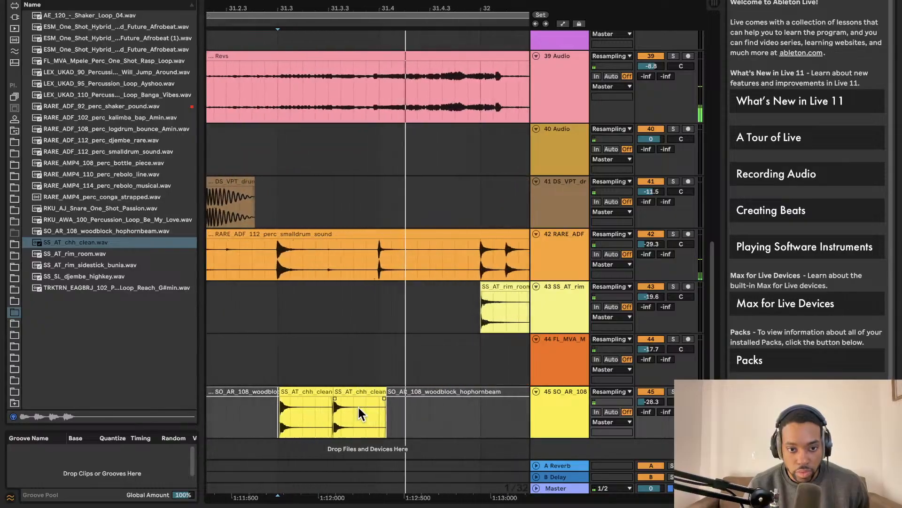
pyautogui.scroll(-1, 358, 408)
pyautogui.moveTo(348, 388); pyautogui.dragTo(320, 389)
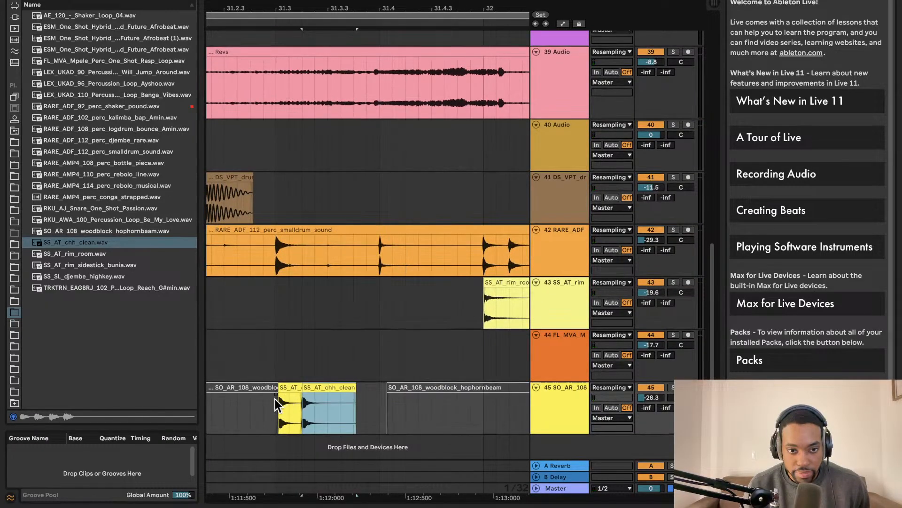
# Step: Play the section around beat 31.3 to check the timing of the double hi-hat
pyautogui.scroll(-3, 275, 399)
pyautogui.scroll(1, 315, 396)
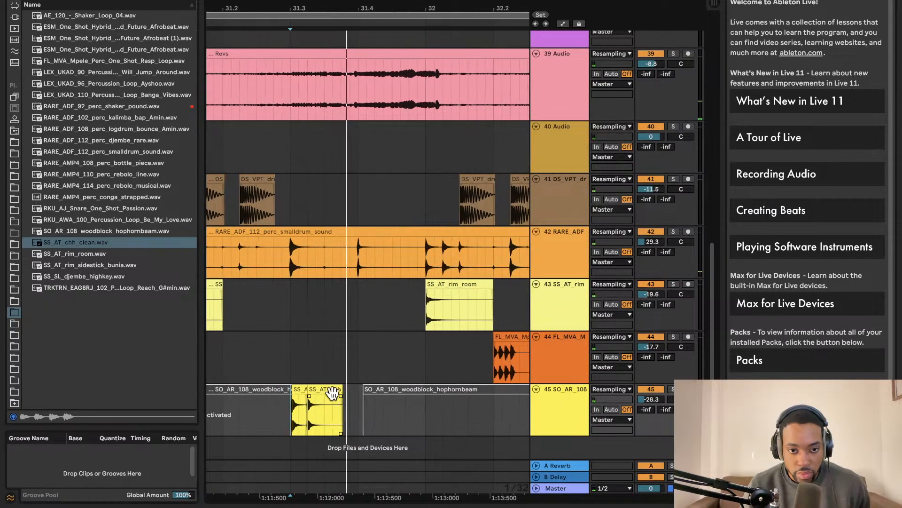
pyautogui.click(318, 399)
pyautogui.scroll(-3, 287, 404)
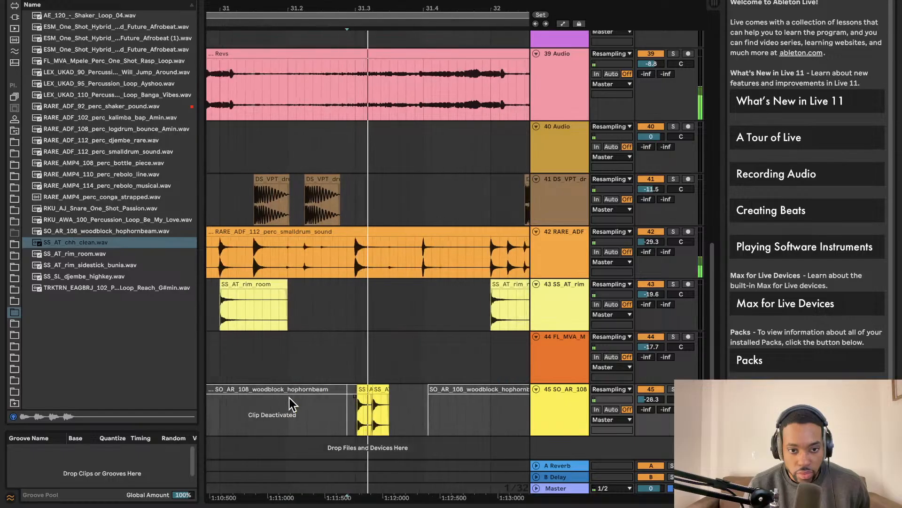
pyautogui.click(355, 396)
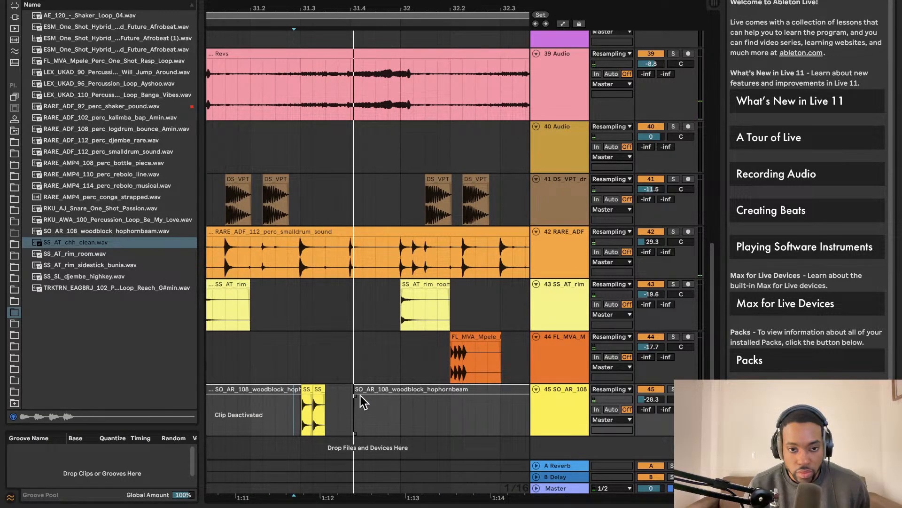
pyautogui.scroll(-2, 363, 380)
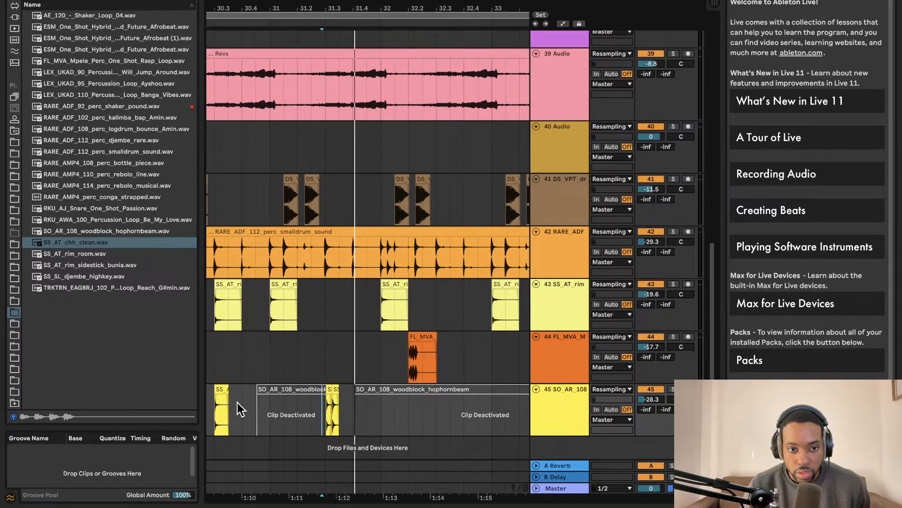
# Step: Play from the loop start and set the FL_MVA rasp track's volume to -20.8
pyautogui.scroll(-2, 249, 397)
pyautogui.click(213, 419)
pyautogui.press('space')
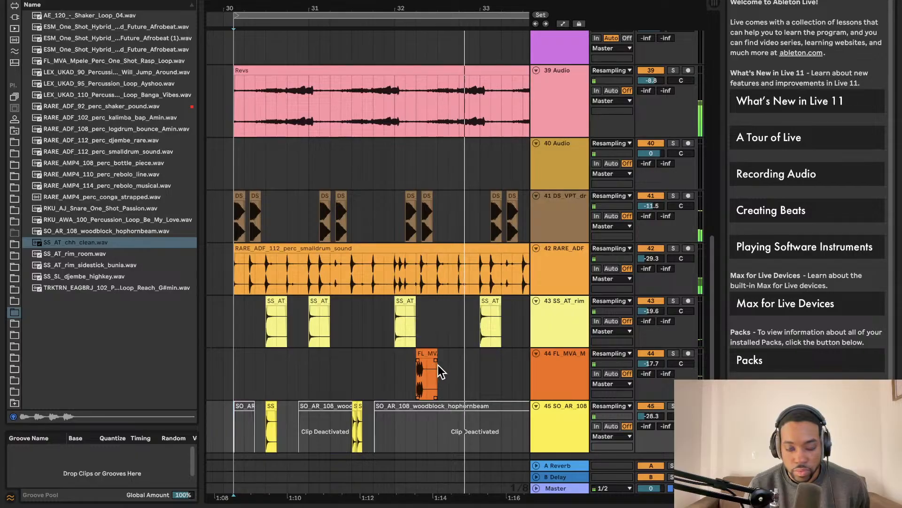
pyautogui.moveTo(650, 364); pyautogui.dragTo(650, 379)
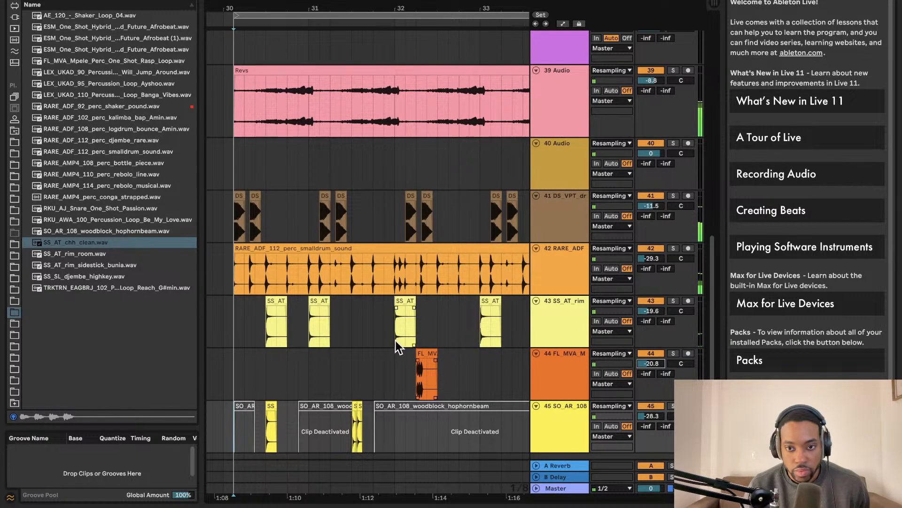
# Step: Listen to the loop across the Revs, kick, percussion, rim, rasp and hi-hat tracks to check the overall groove
pyautogui.hscroll(5, 388, 323)
pyautogui.scroll(-1, 389, 323)
pyautogui.hscroll(-2, 391, 323)
pyautogui.scroll(4, 391, 323)
pyautogui.hscroll(-3, 393, 319)
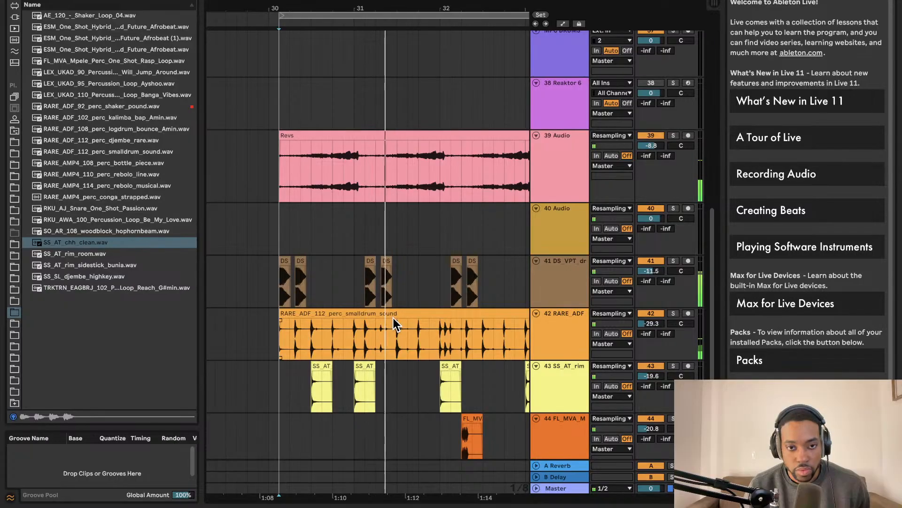
pyautogui.scroll(-2, 393, 318)
pyautogui.hscroll(1, 392, 318)
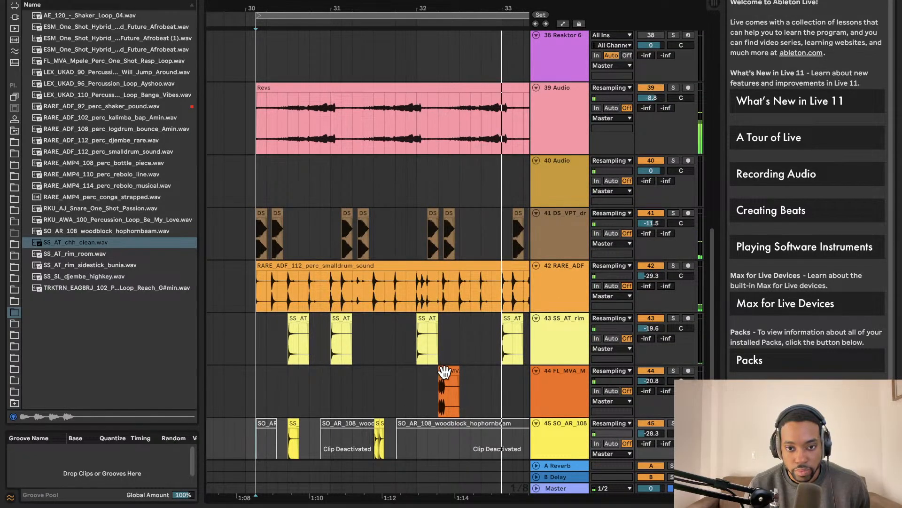
pyautogui.hscroll(-3, 348, 366)
pyautogui.scroll(-2, 368, 350)
pyautogui.hscroll(1, 368, 350)
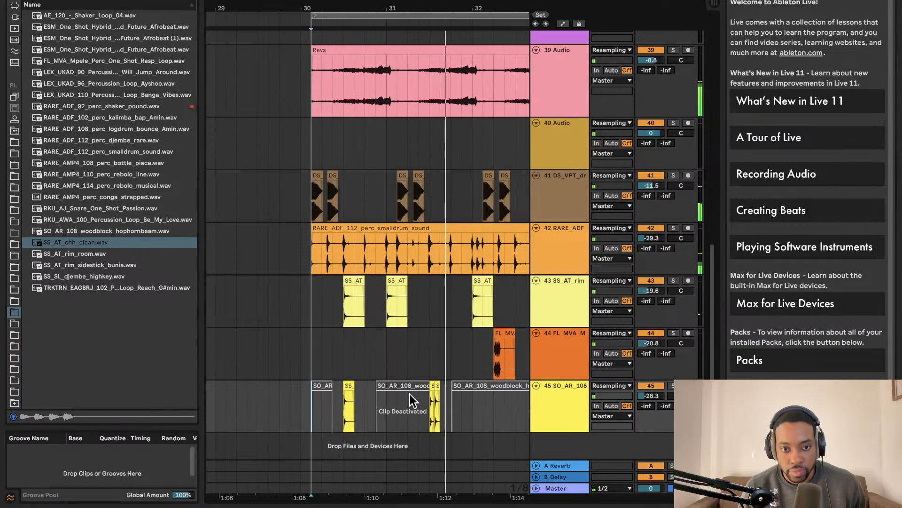
pyautogui.hscroll(-2, 428, 350)
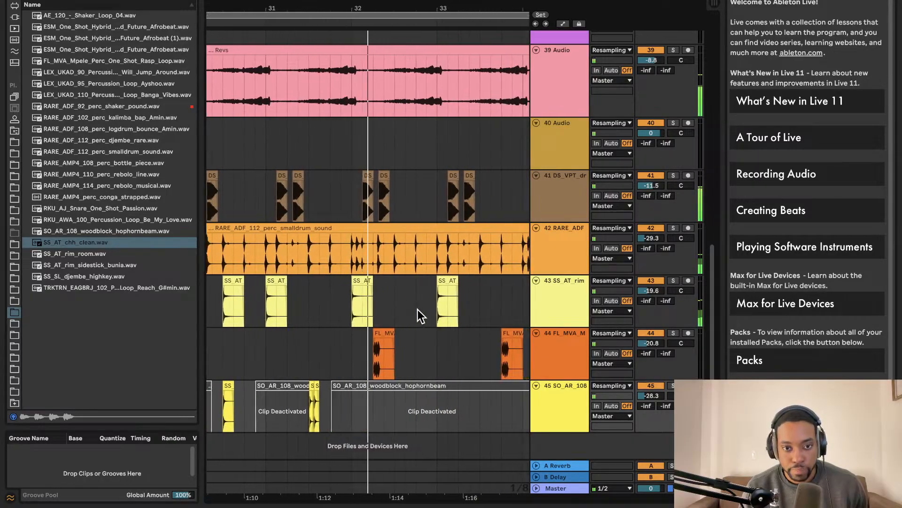
pyautogui.hscroll(-2, 325, 353)
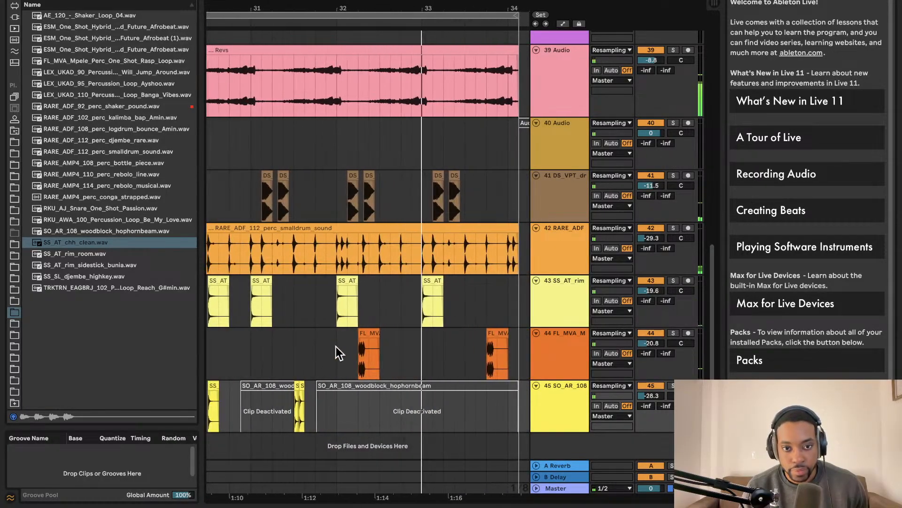
# Step: Select the first two bars of the arrangement from bar 30 to 32 across the tracks and loop that range
pyautogui.moveTo(335, 413); pyautogui.dragTo(179, 28)
pyautogui.moveTo(179, 73); pyautogui.dragTo(335, 64)
pyautogui.hotkey('ctrl', 'l')
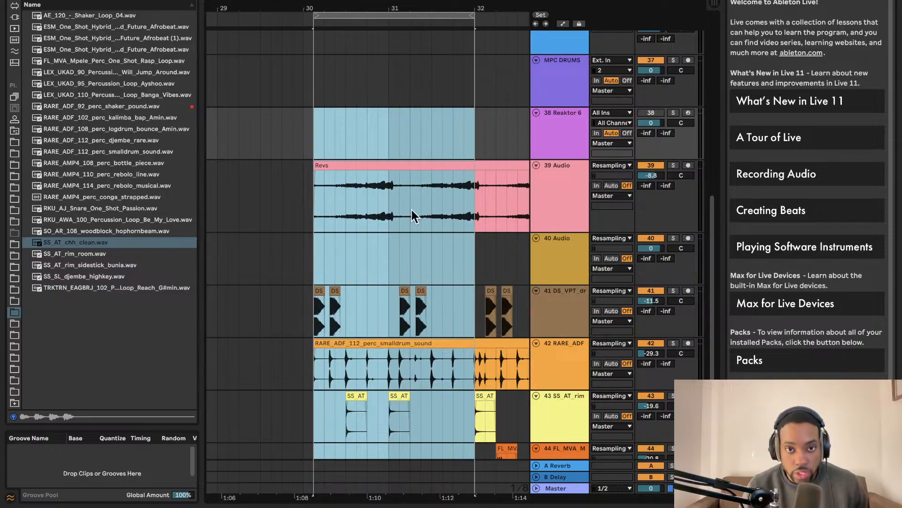
pyautogui.click(405, 17)
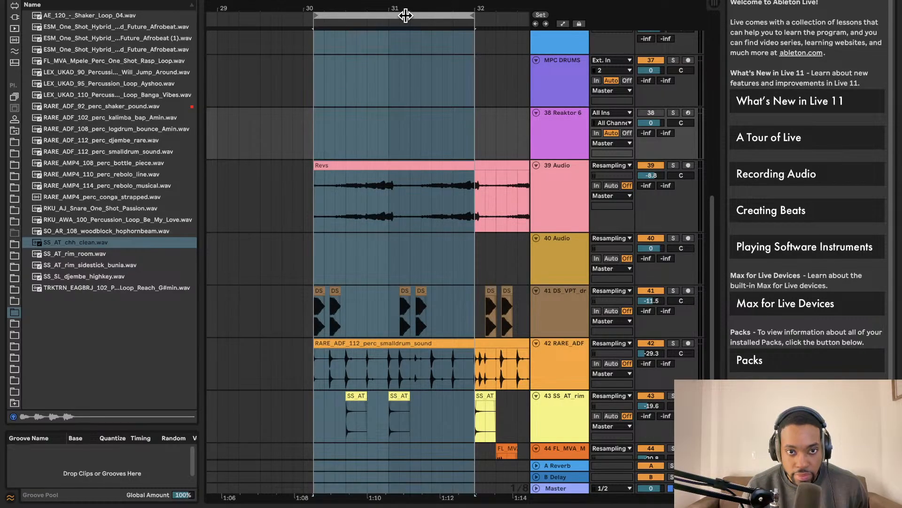
# Step: Duplicate the time of the selected two-bar loop section
pyautogui.click(65, 0)
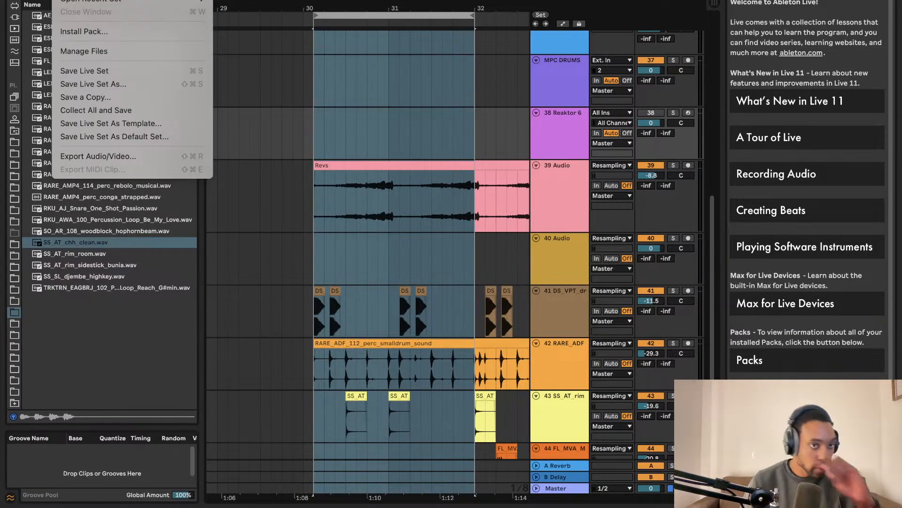
pyautogui.moveTo(147, 0)
pyautogui.moveTo(118, 0)
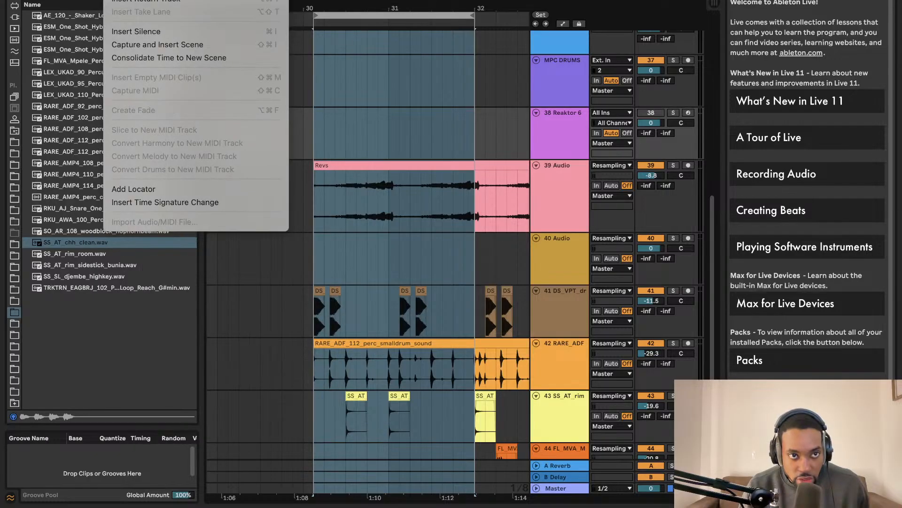
pyautogui.moveTo(181, 0)
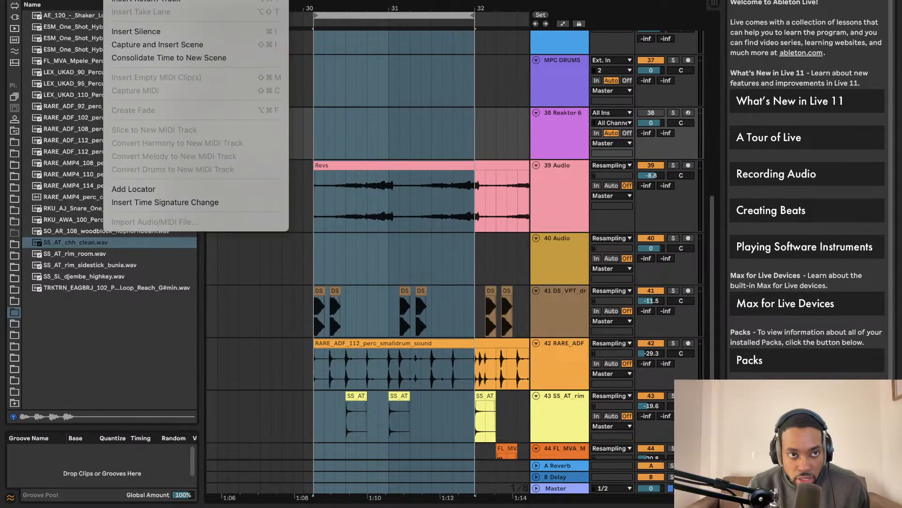
pyautogui.moveTo(89, 0)
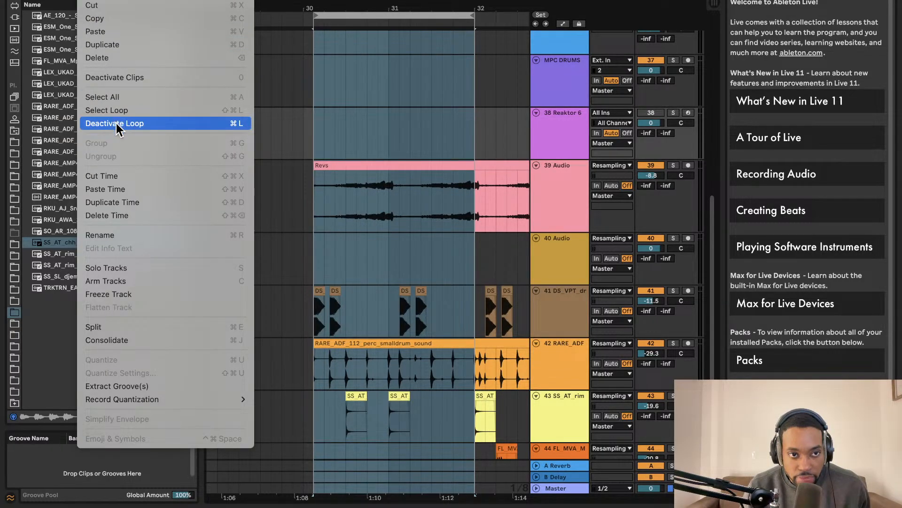
pyautogui.click(115, 200)
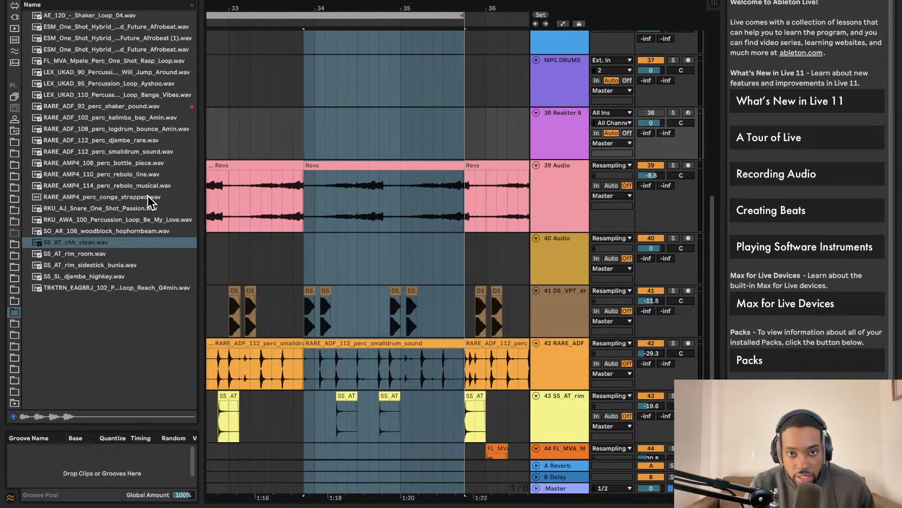
# Step: Repeat the time duplication of the two-bar section so the loop extends past bar 37
pyautogui.press('super+shift+d')
pyautogui.scroll(-5, 239, 196)
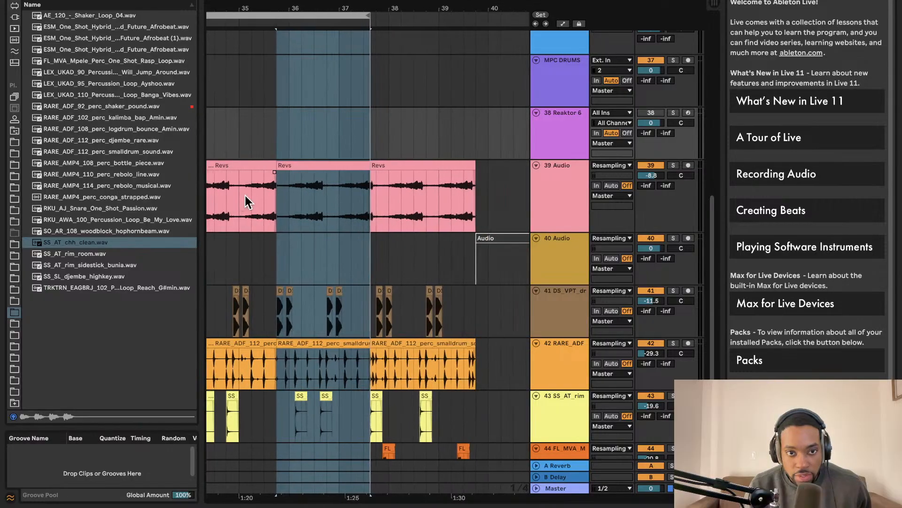
pyautogui.hscroll(-5, 249, 195)
pyautogui.scroll(-4, 253, 194)
pyautogui.scroll(3, 264, 226)
pyautogui.hscroll(-4, 282, 282)
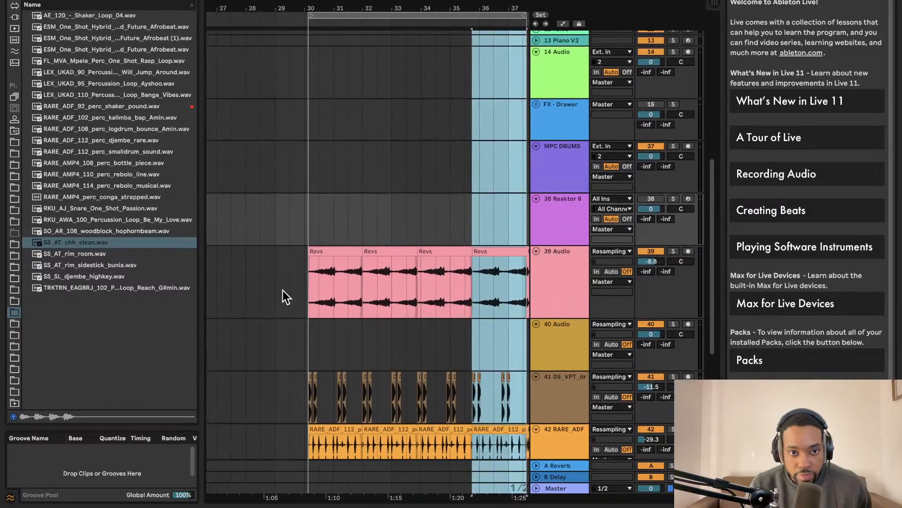
# Step: Play the extended arrangement from bar 30 and check the duplicated clips on every track
pyautogui.click(308, 297)
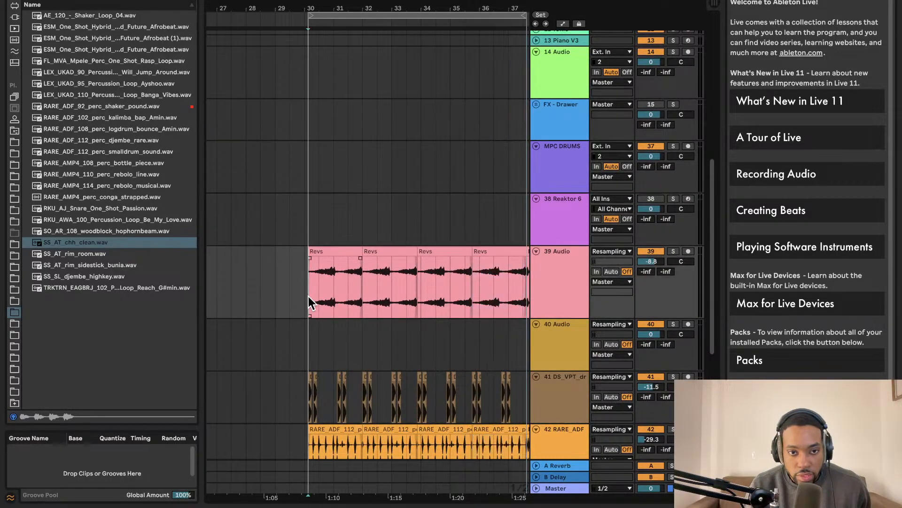
pyautogui.press('space')
pyautogui.hscroll(-4, 315, 280)
pyautogui.scroll(-1, 319, 268)
pyautogui.scroll(-5, 320, 266)
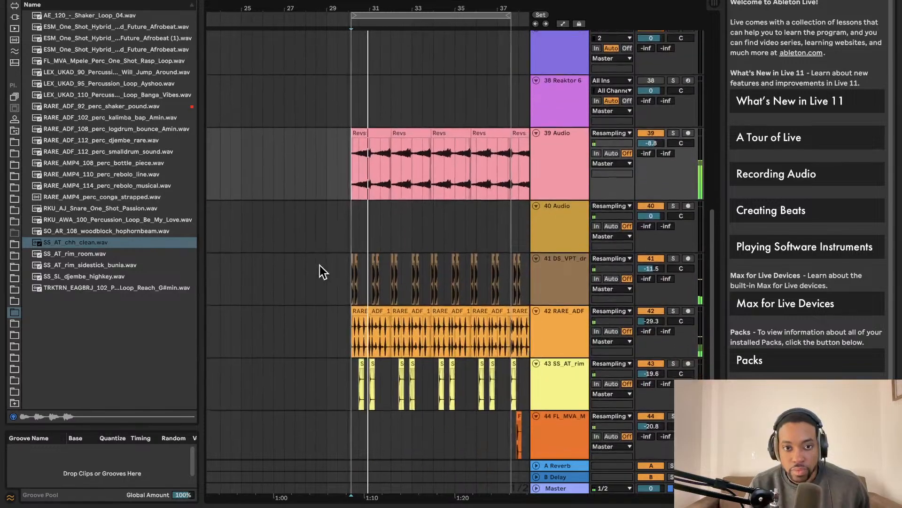
pyautogui.scroll(-2, 319, 266)
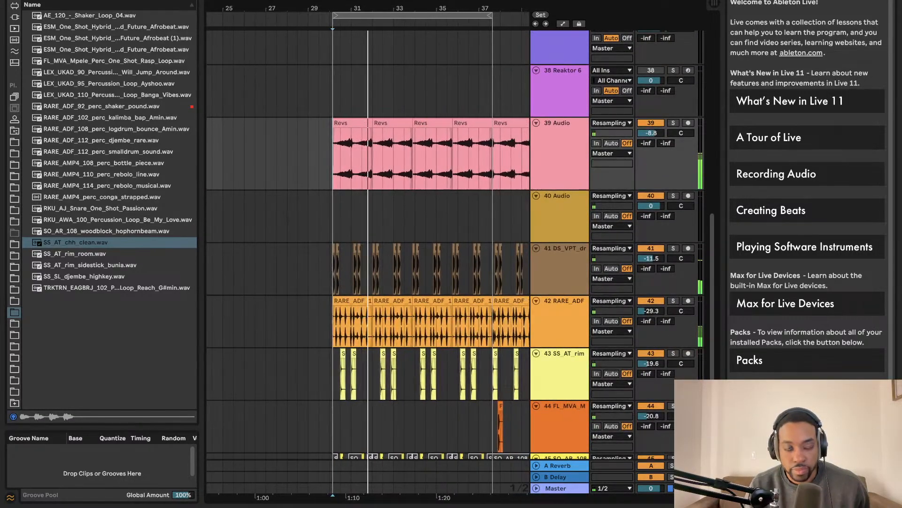
pyautogui.scroll(-2, 235, 88)
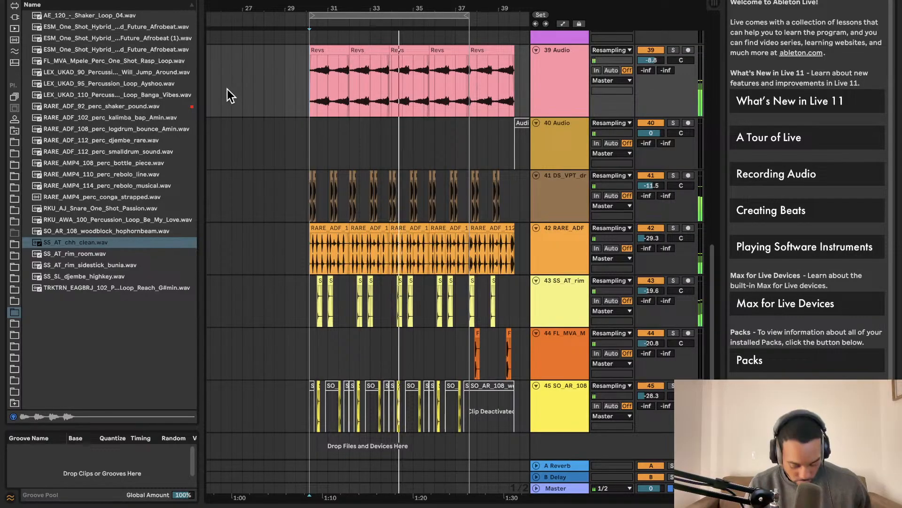
# Step: Undo the last two time duplications
pyautogui.press('super+z')
pyautogui.press('super+z')
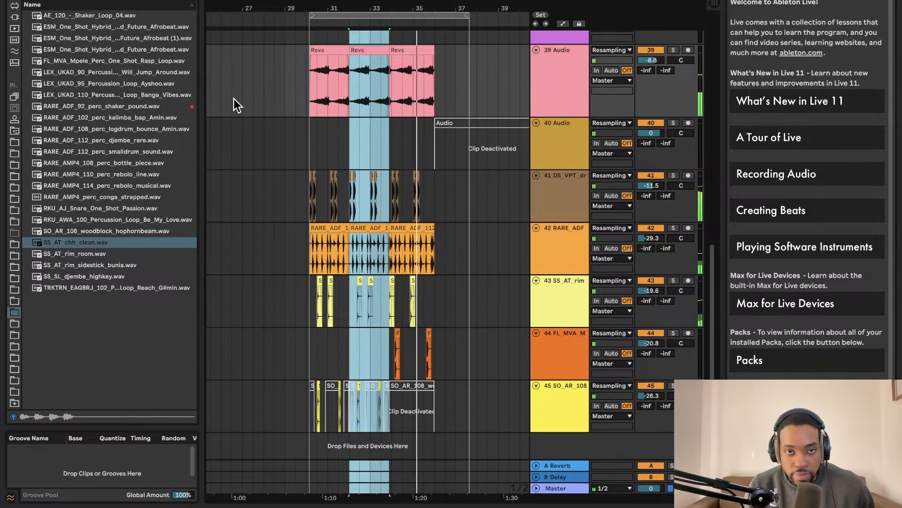
# Step: Play the arrangement from the start of the first Revs clip near bar 30 and review the percussion and rim clips
pyautogui.scroll(6, 235, 99)
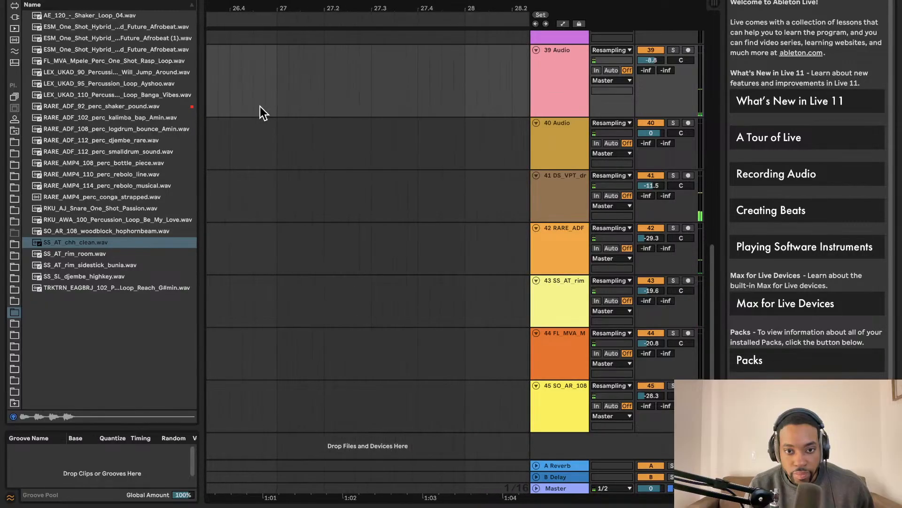
pyautogui.hscroll(15, 267, 111)
pyautogui.hscroll(-3, 264, 112)
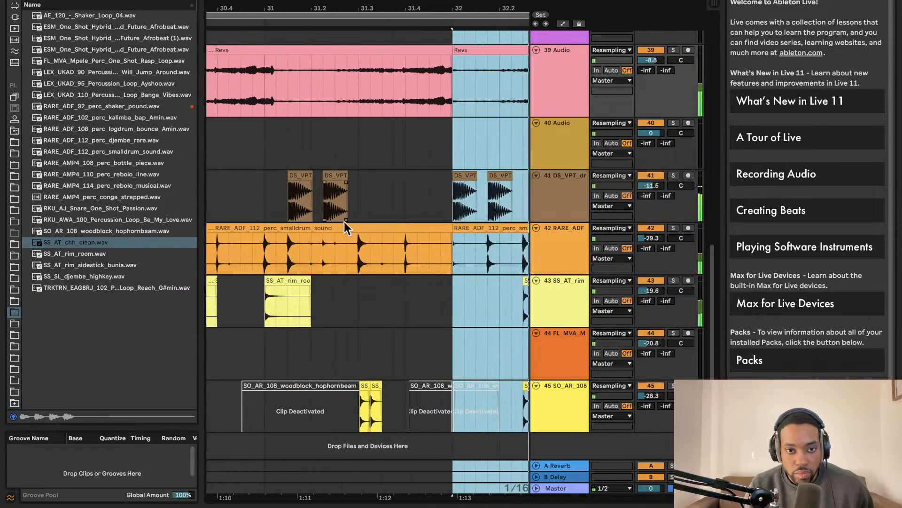
pyautogui.hscroll(-12, 347, 287)
pyautogui.hscroll(8, 334, 249)
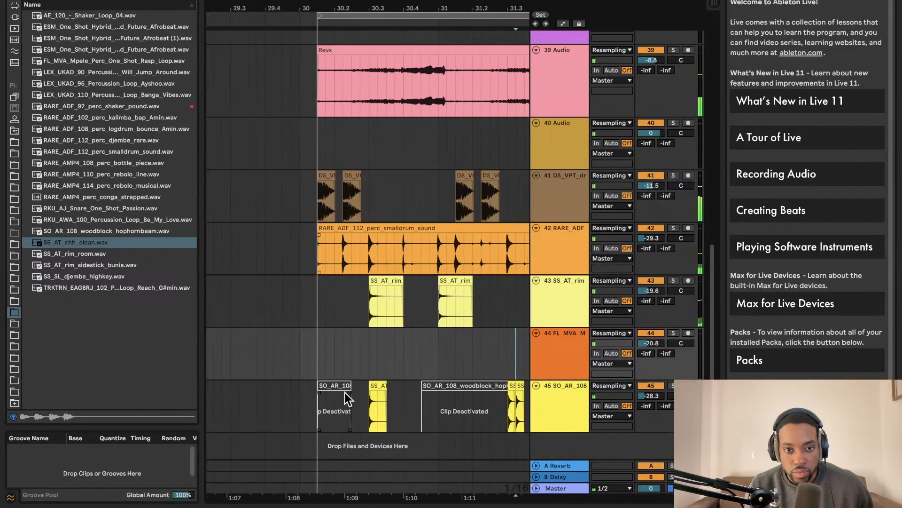
pyautogui.click(320, 386)
pyautogui.click(318, 362)
pyautogui.press('space')
pyautogui.hscroll(-2, 338, 334)
pyautogui.hscroll(3, 334, 296)
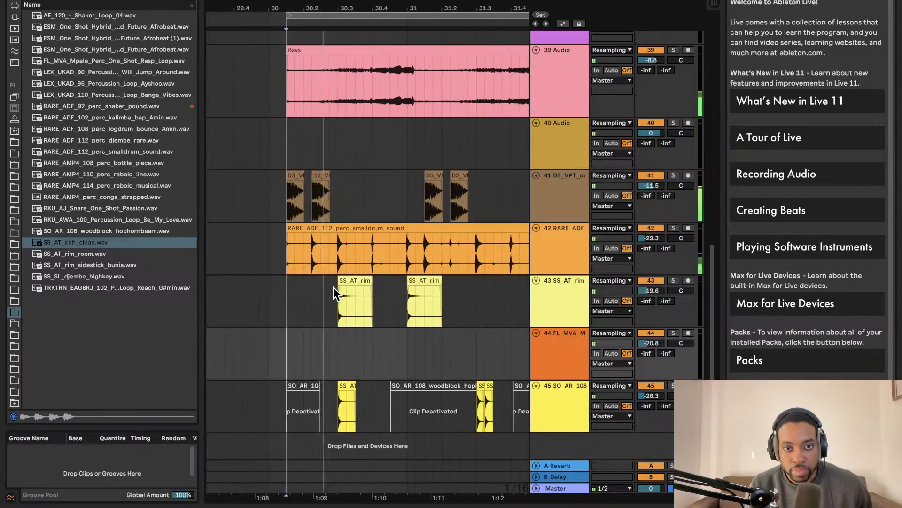
pyautogui.scroll(-2, 332, 284)
pyautogui.hscroll(3, 331, 282)
pyautogui.hscroll(-3, 332, 282)
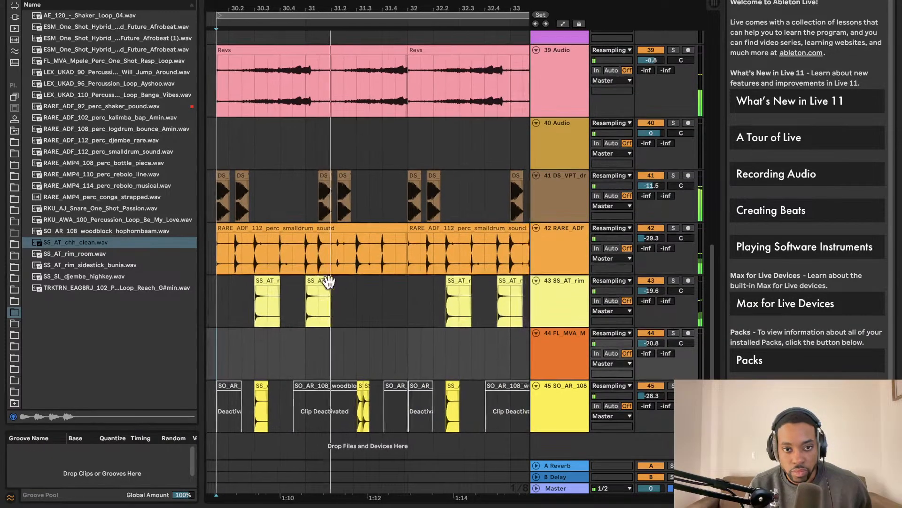
pyautogui.hscroll(3, 329, 279)
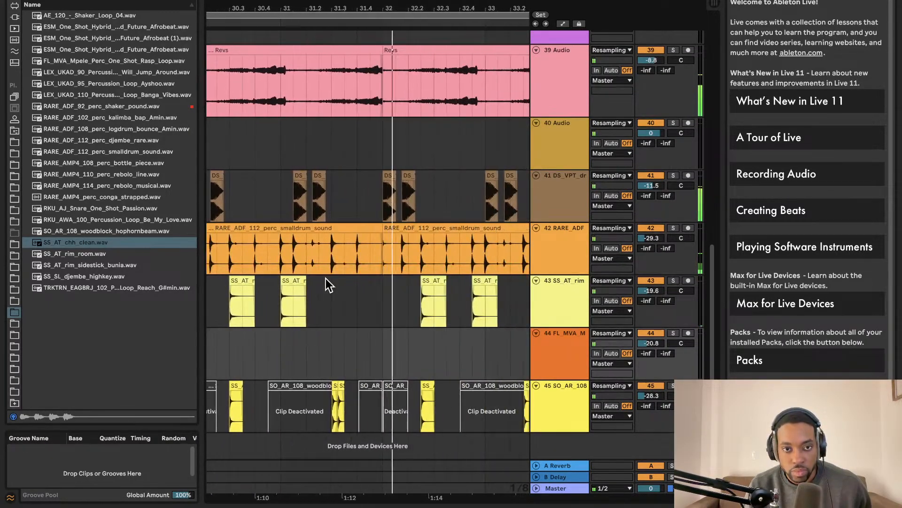
pyautogui.press('space')
pyautogui.press('space')
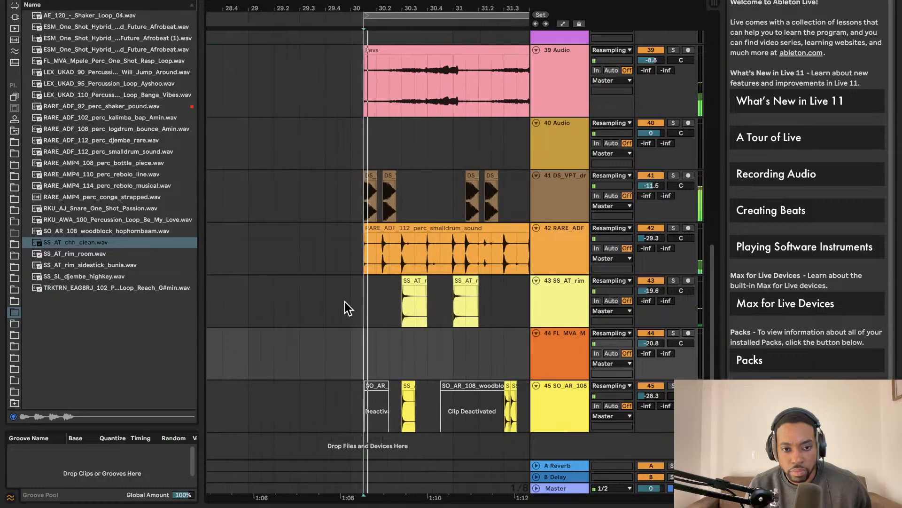
# Step: Deactivate the pair of short hi-hat clips on track 45 between bars 31 and 32, and stop playback
pyautogui.moveTo(460, 404); pyautogui.dragTo(439, 397)
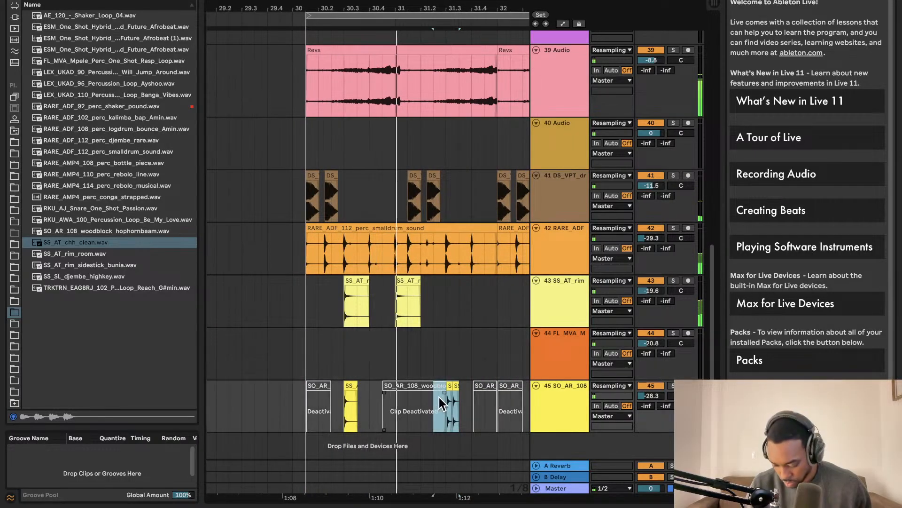
pyautogui.hscroll(2, 395, 383)
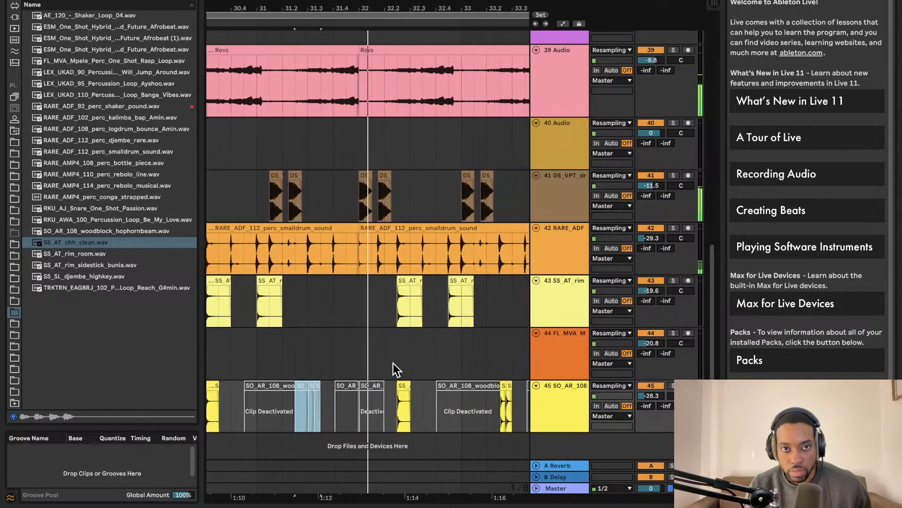
pyautogui.press('space')
pyautogui.hscroll(-3, 369, 361)
pyautogui.hscroll(3, 263, 398)
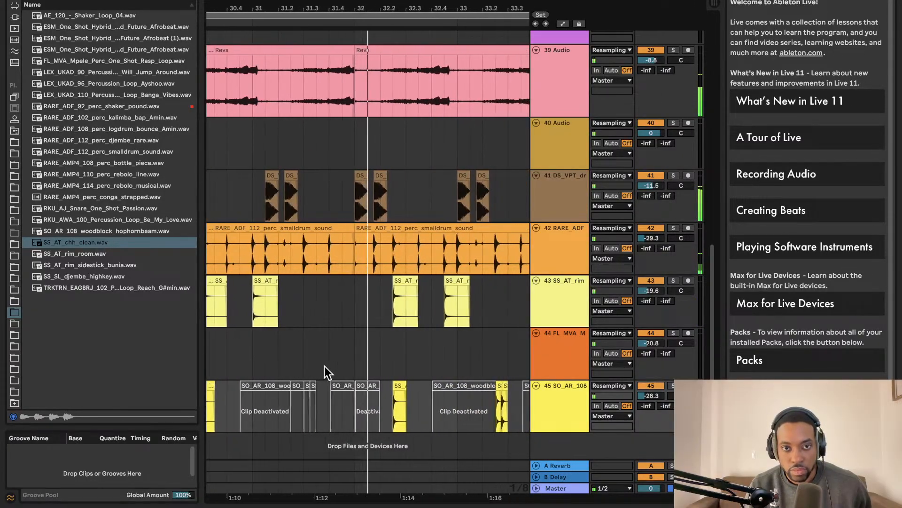
# Step: Move the start of the arrangement loop to bar 32, at the second Revs clip
pyautogui.click(348, 48)
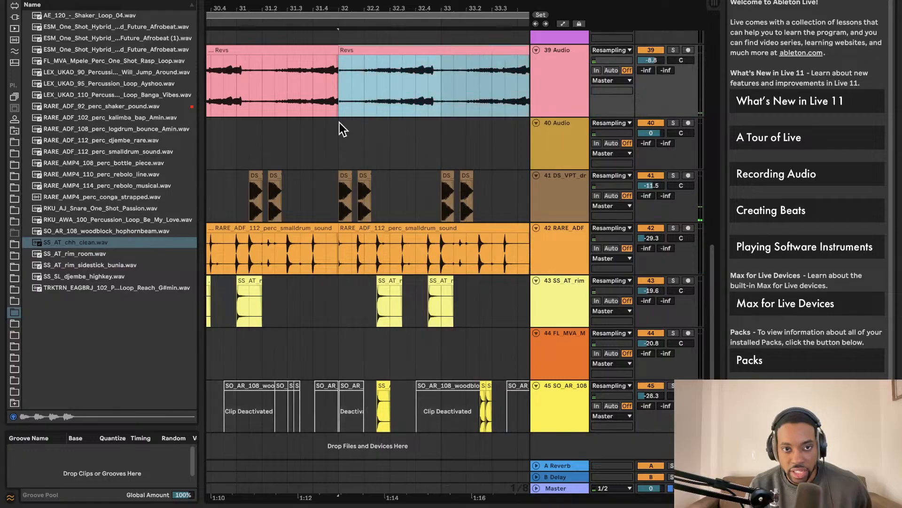
pyautogui.hscroll(-1, 338, 125)
pyautogui.scroll(-5, 338, 125)
pyautogui.scroll(-1, 337, 126)
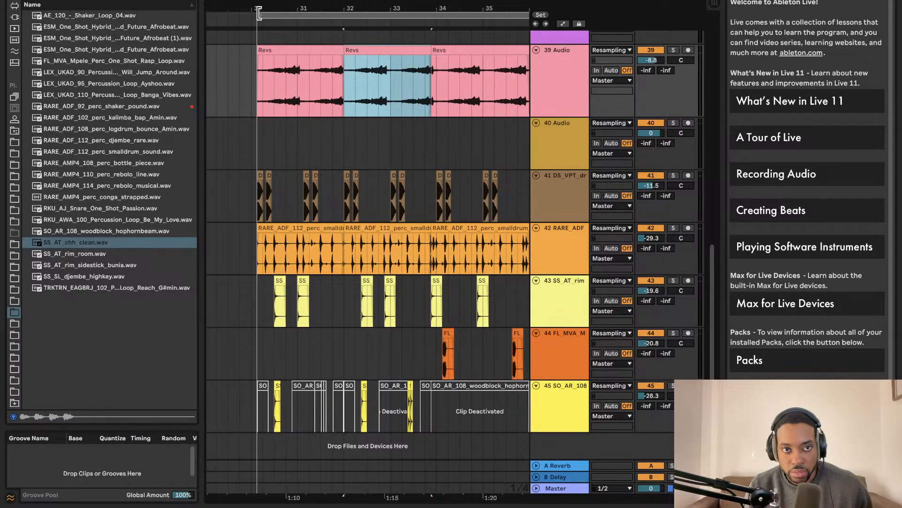
pyautogui.moveTo(258, 15); pyautogui.dragTo(344, 16)
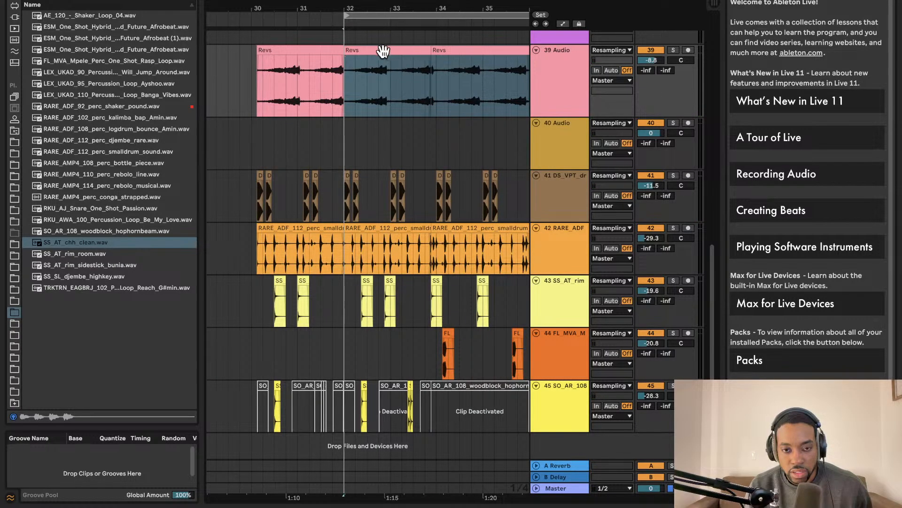
# Step: Select the loop's contents from bar 32 across tracks 39 to 45 and shift all the clips about one beat later
pyautogui.hscroll(5, 383, 51)
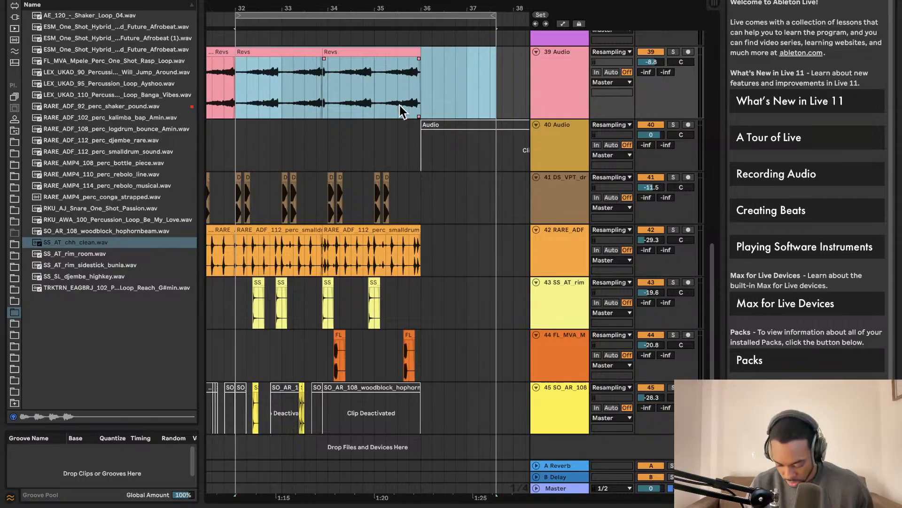
pyautogui.hotkey('shift', 'Down')
pyautogui.hotkey('shift', 'Down')
pyautogui.hotkey('shift', 'Down')
pyautogui.hotkey('shift', 'Down')
pyautogui.hotkey('shift', 'Down')
pyautogui.hotkey('shift', 'Down')
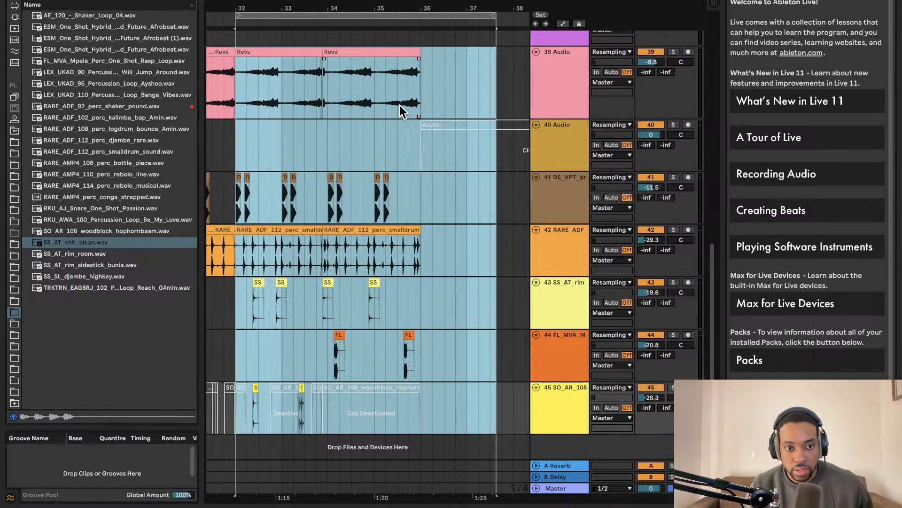
pyautogui.hscroll(-1, 374, 86)
pyautogui.moveTo(260, 49); pyautogui.dragTo(267, 49)
# Step: Play from before bar 32 through the gap to audition the transition into the shifted section
pyautogui.click(243, 70)
pyautogui.press('space')
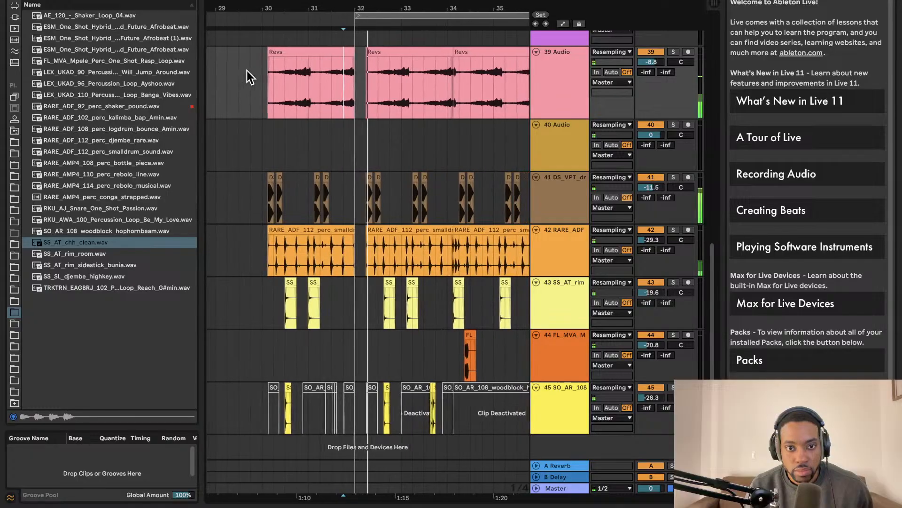
pyautogui.press('space')
pyautogui.click(320, 58)
pyautogui.press('space')
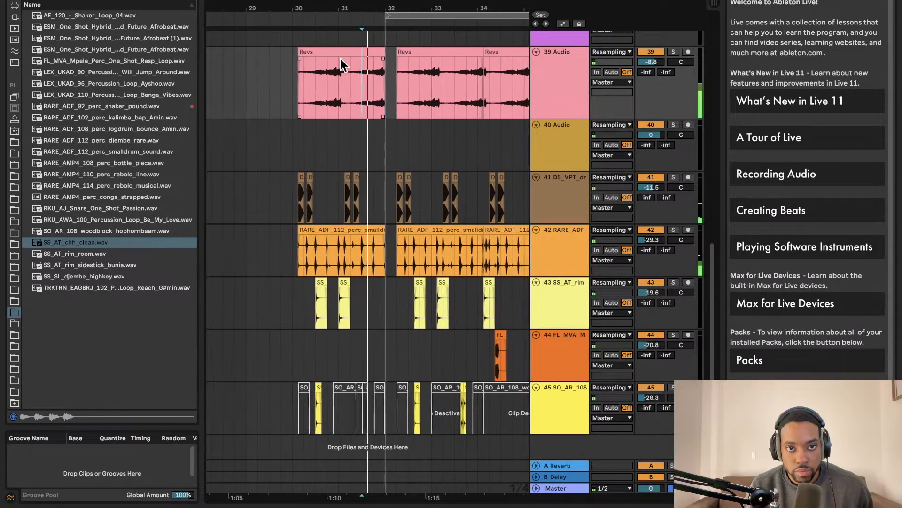
# Step: Undo the gap at bar 32, shift the clips after it about a sixteenth note later, and play across the join
pyautogui.press('space')
pyautogui.scroll(5, 361, 79)
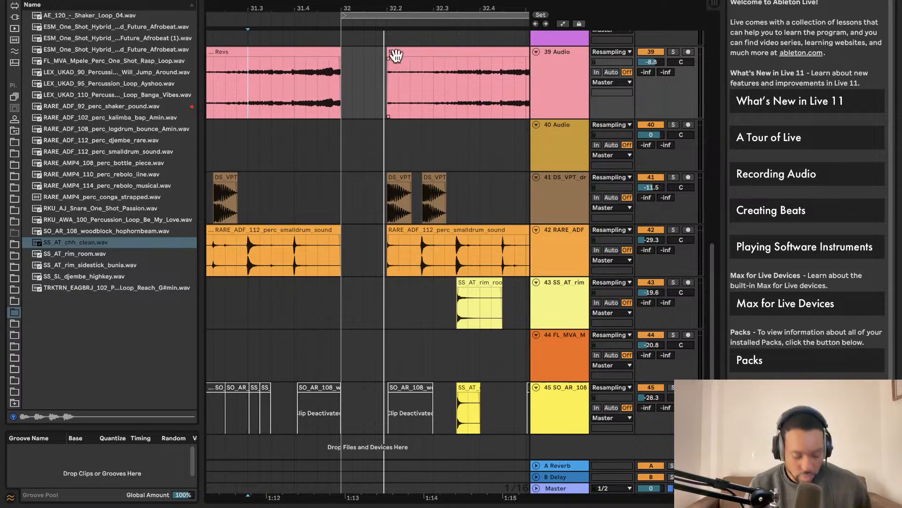
pyautogui.press('super+z')
pyautogui.moveTo(366, 53); pyautogui.dragTo(375, 51)
pyautogui.click(317, 63)
pyautogui.press('space')
pyautogui.scroll(-5, 319, 61)
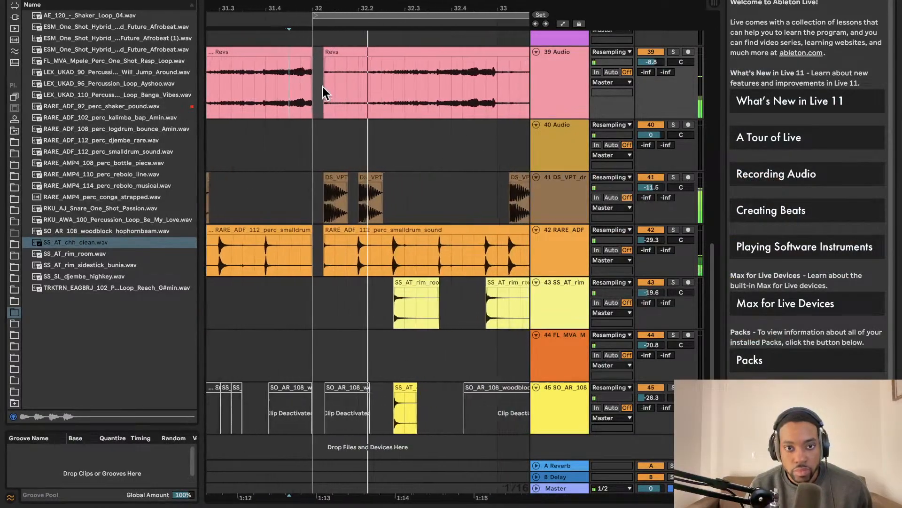
pyautogui.click(227, 176)
pyautogui.hscroll(-5, 233, 159)
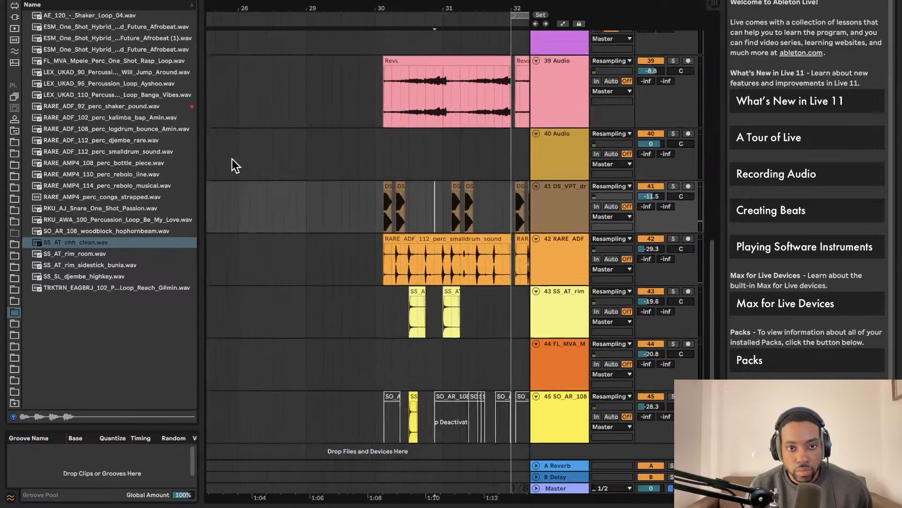
pyautogui.press('space')
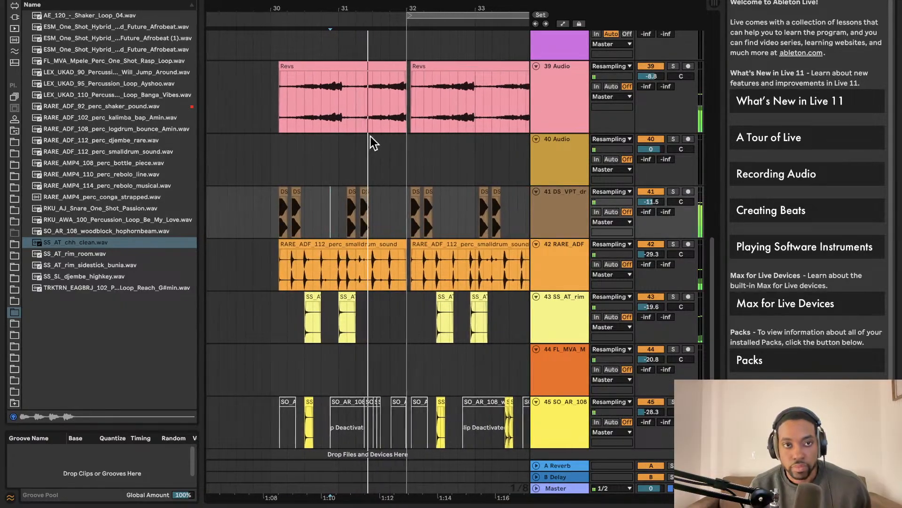
# Step: Undo that shift, offset the clips after bar 32 by about a sixteenth note again, and replay from just before bar 31
pyautogui.scroll(5, 358, 174)
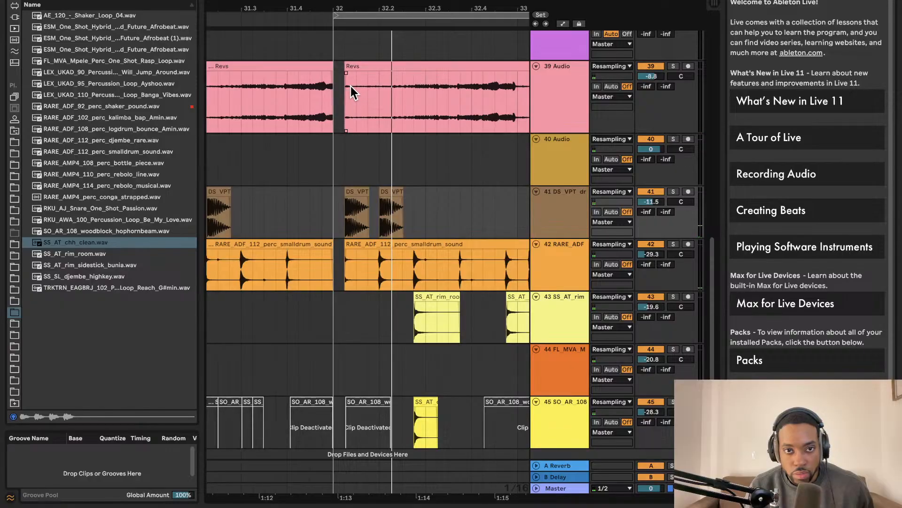
pyautogui.press('space')
pyautogui.press('super+z')
pyautogui.moveTo(344, 69)
pyautogui.mouseDown()
pyautogui.moveTo(363, 69)
pyautogui.moveTo(351, 68)
pyautogui.mouseUp()
pyautogui.scroll(-4, 279, 130)
pyautogui.click(207, 199)
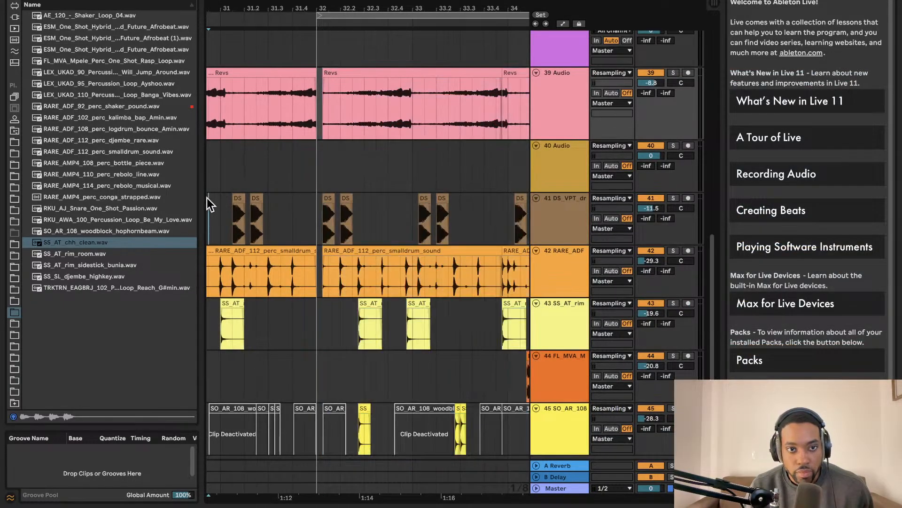
pyautogui.press('space')
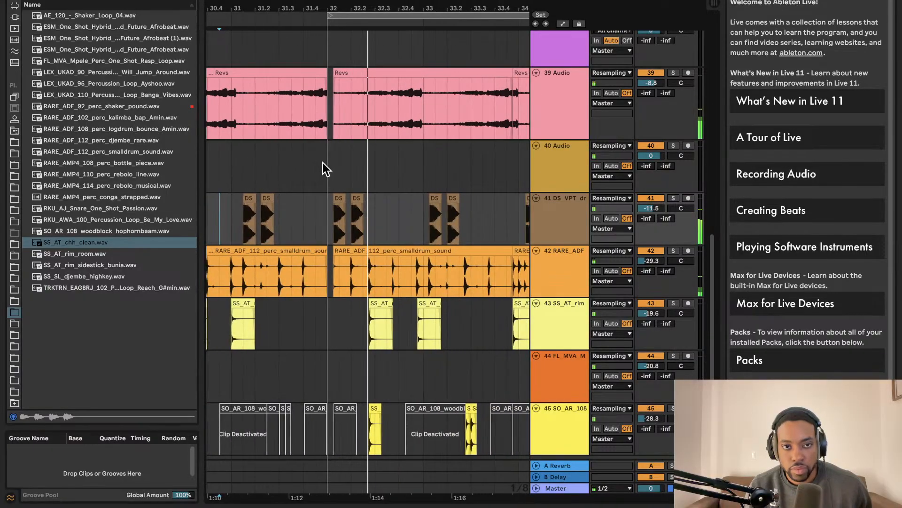
# Step: Undo the gap at bar 32 and play the percussion from bar 30 across the join between the Revs clips
pyautogui.scroll(5, 323, 163)
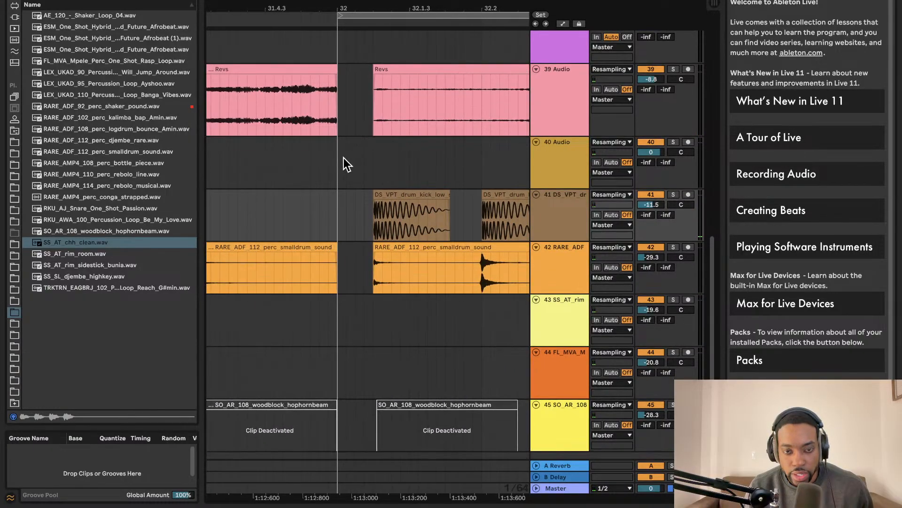
pyautogui.press('super+z')
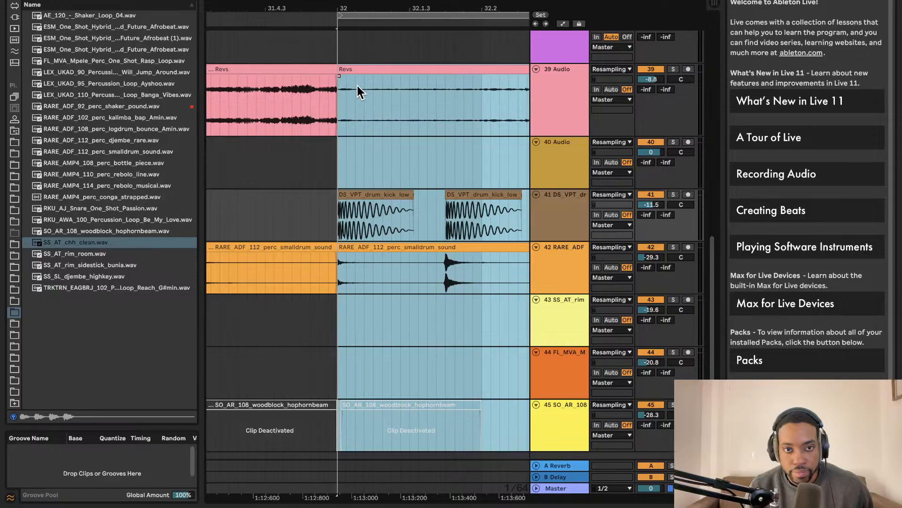
pyautogui.scroll(-5, 323, 167)
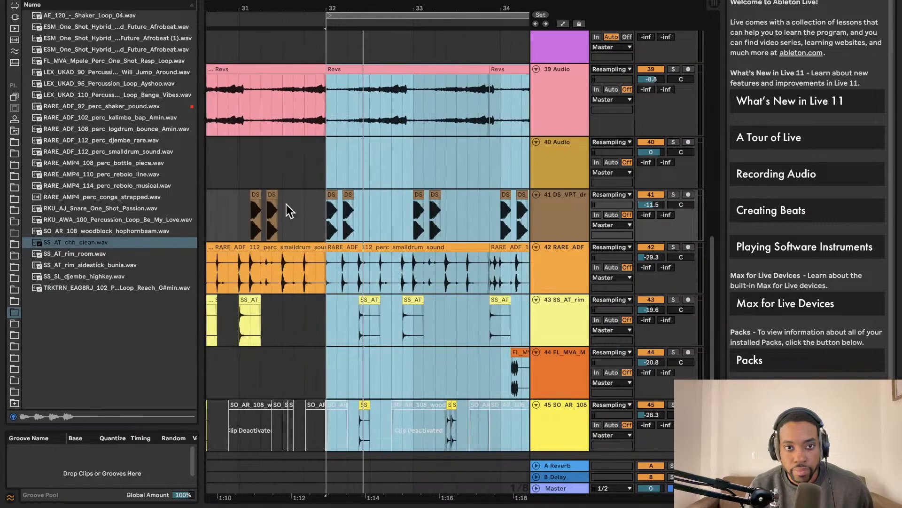
pyautogui.scroll(-2, 268, 203)
pyautogui.hscroll(-2, 208, 217)
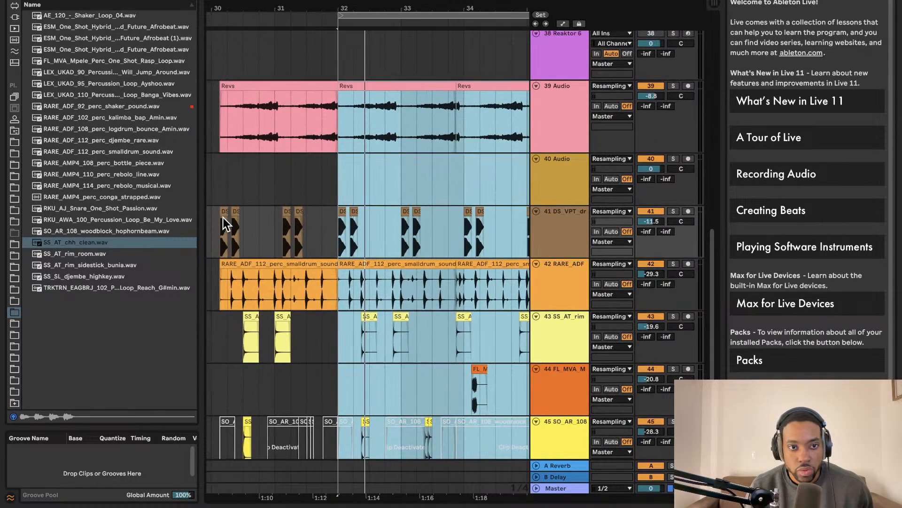
pyautogui.click(226, 221)
pyautogui.press('space')
pyautogui.hscroll(3, 297, 172)
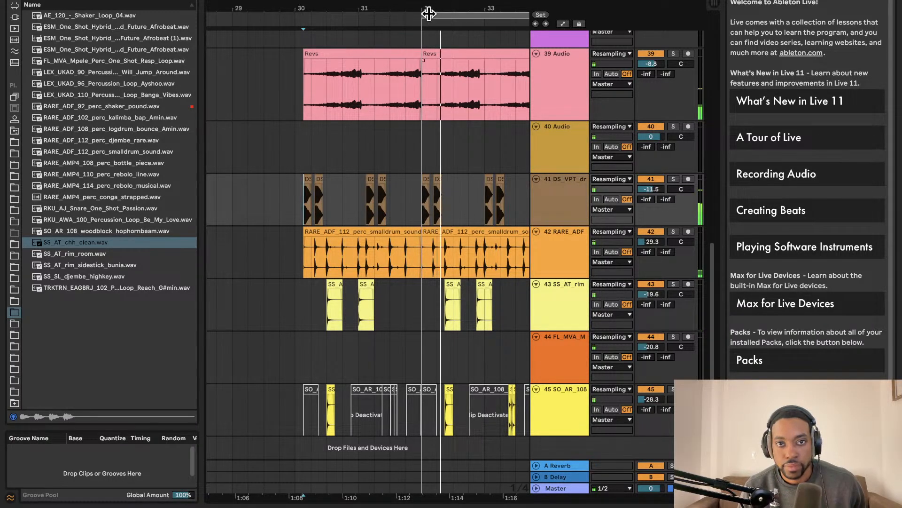
pyautogui.press('space')
# Step: Move the loop start to 32.2 and play the arrangement from the first Revs clip
pyautogui.moveTo(422, 14); pyautogui.dragTo(430, 12)
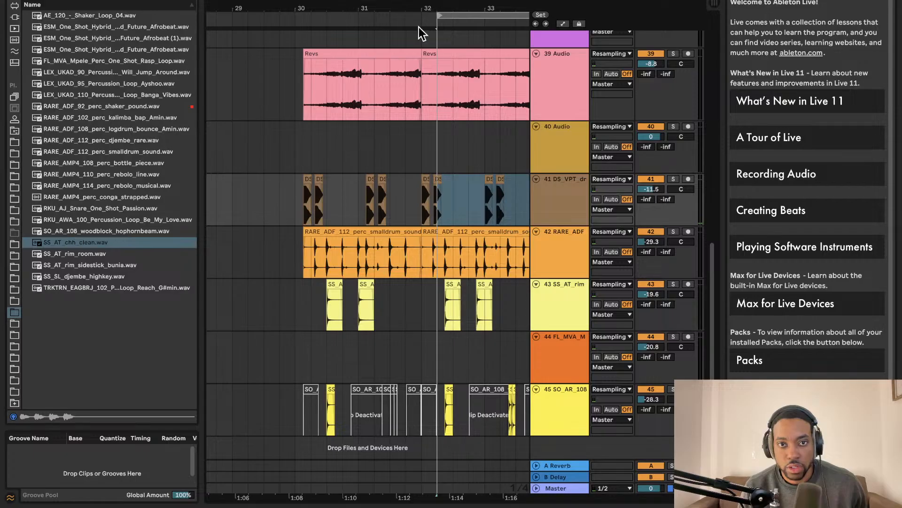
pyautogui.click(305, 63)
pyautogui.press('space')
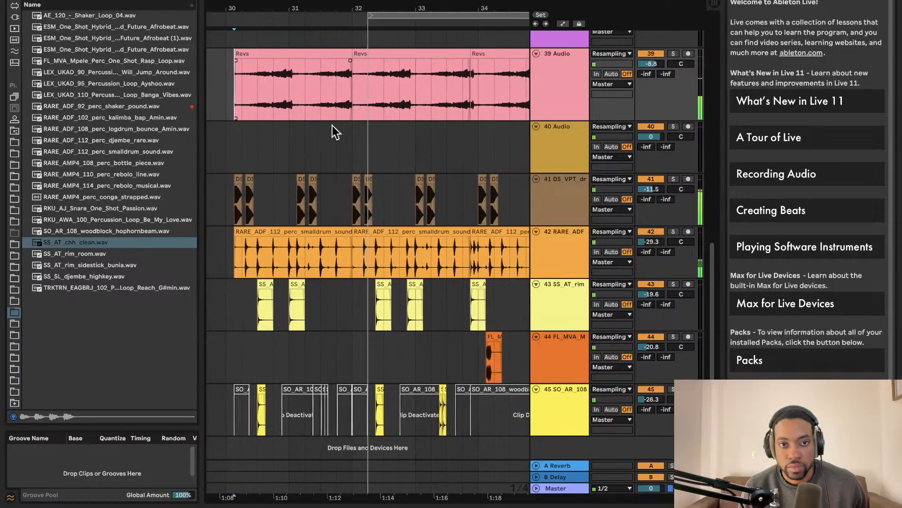
# Step: Put the loop start at bar 32 with all following clips shifted about half a bar later, and play from the first Revs clip
pyautogui.click(355, 176)
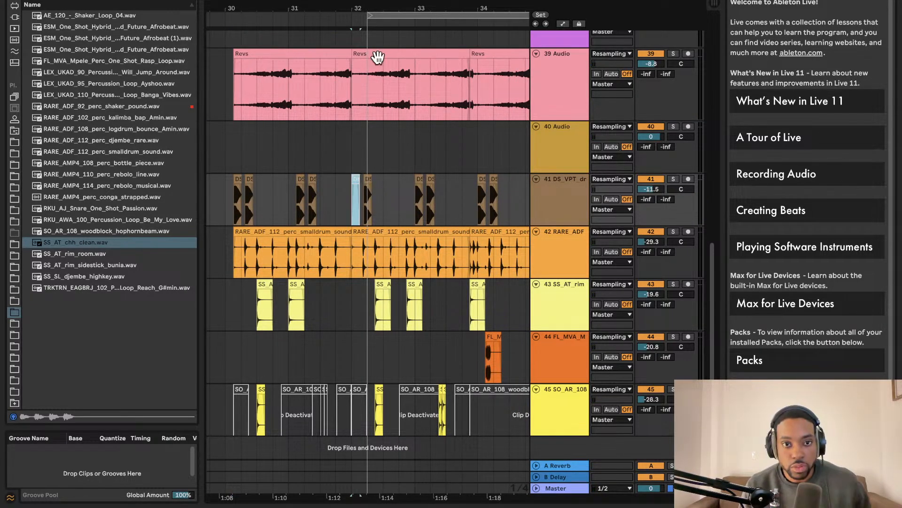
pyautogui.moveTo(369, 15); pyautogui.dragTo(420, 13)
pyautogui.moveTo(383, 66); pyautogui.dragTo(414, 52)
pyautogui.click(235, 95)
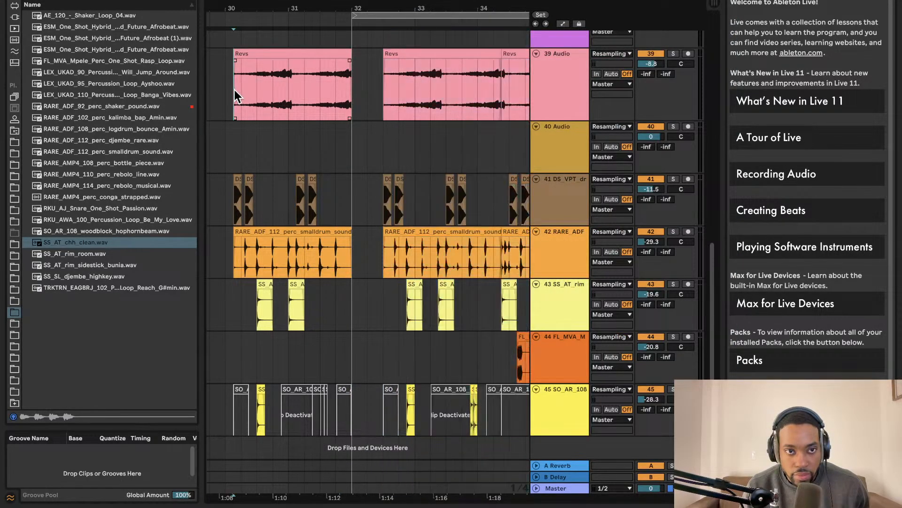
pyautogui.press('space')
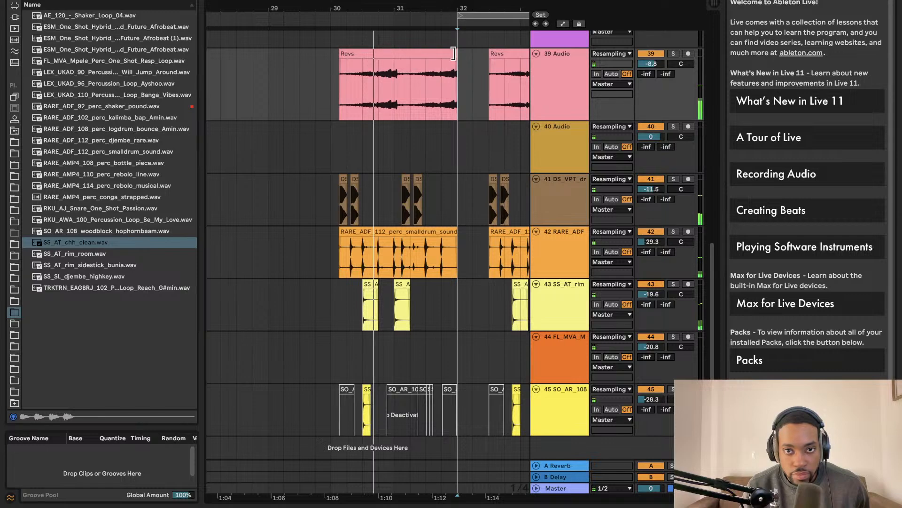
# Step: Extend the first Revs clip's end to 32.2 and loop playback over the clip's length
pyautogui.click(464, 53)
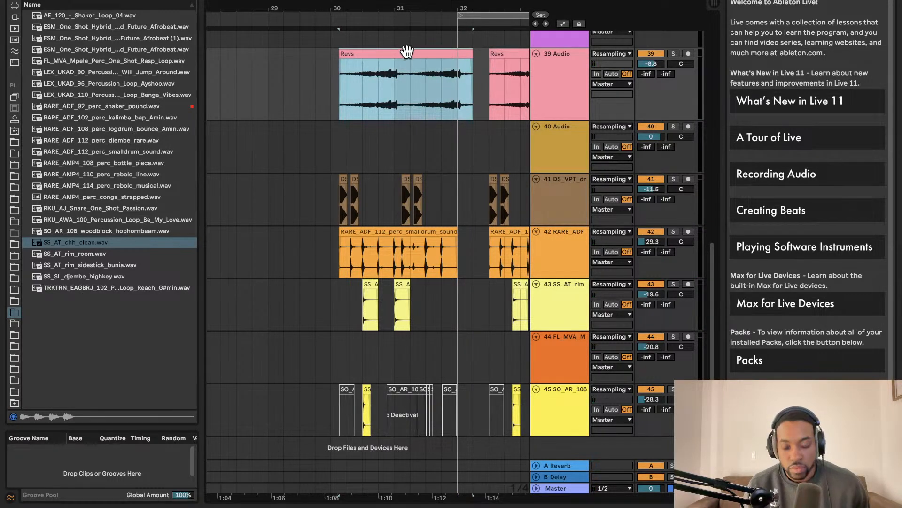
pyautogui.hotkey('ctrl', 'l')
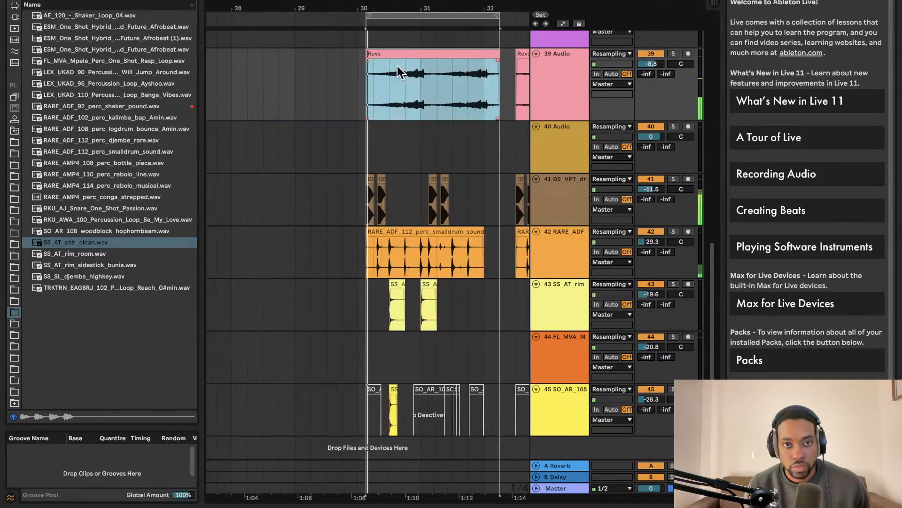
pyautogui.scroll(4, 397, 69)
pyautogui.hscroll(4, 397, 68)
pyautogui.press('space')
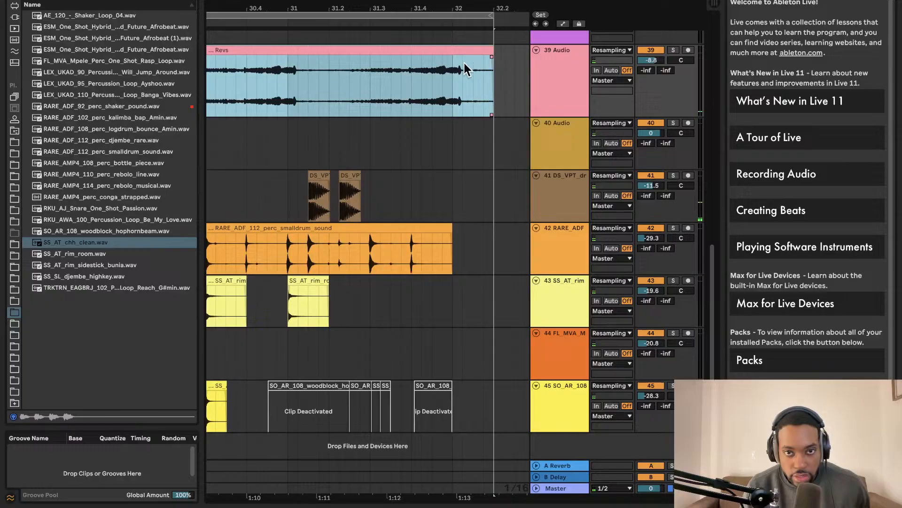
# Step: Shorten the loop's end to 32.1.3 and play it from the start of the first Revs clip
pyautogui.click(488, 15)
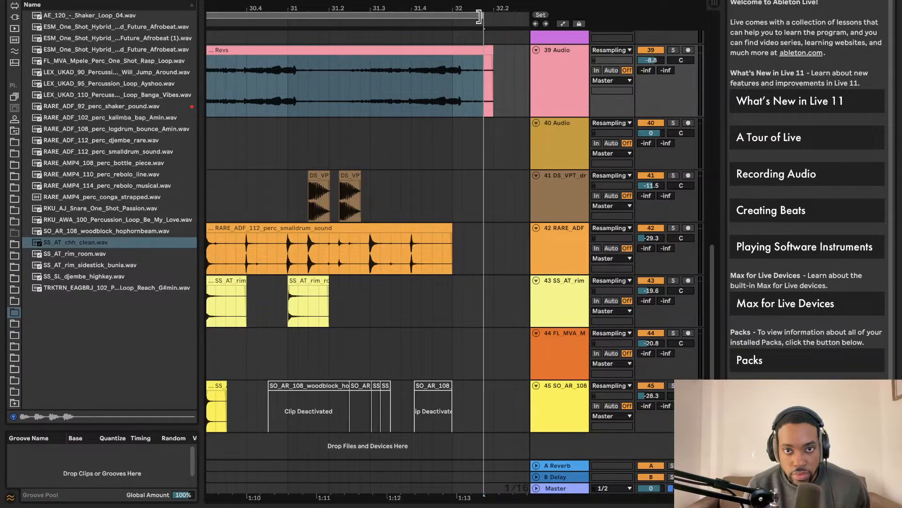
pyautogui.scroll(-4, 446, 71)
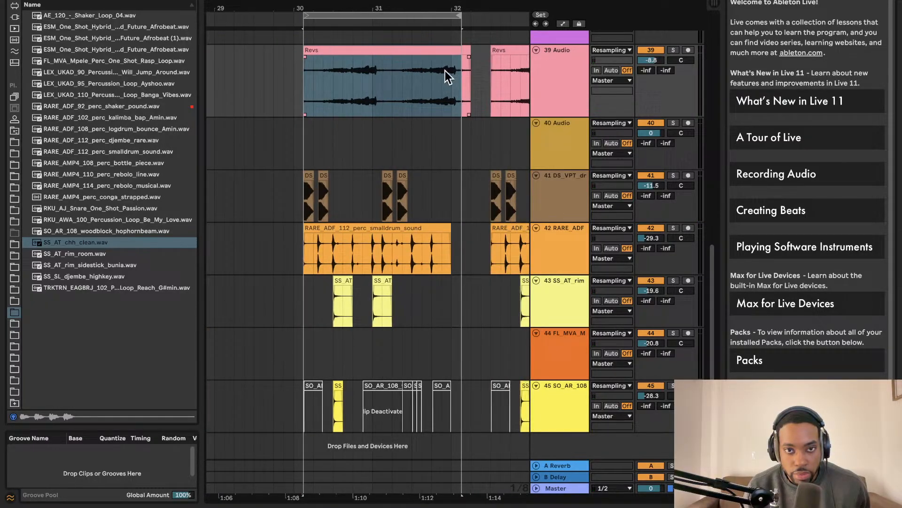
pyautogui.click(304, 151)
pyautogui.press('space')
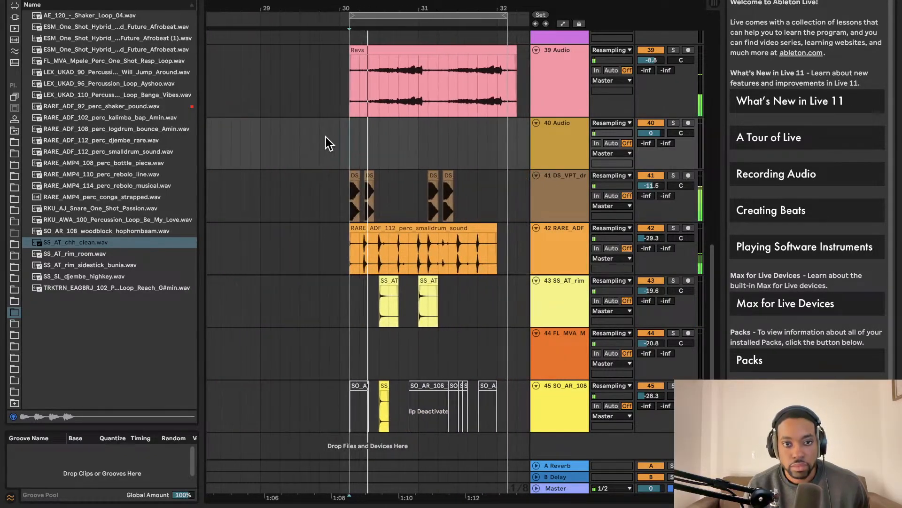
# Step: Trim the end of the first Revs clip to match the loop end at 32.1.3 while the loop plays
pyautogui.scroll(-3, 335, 157)
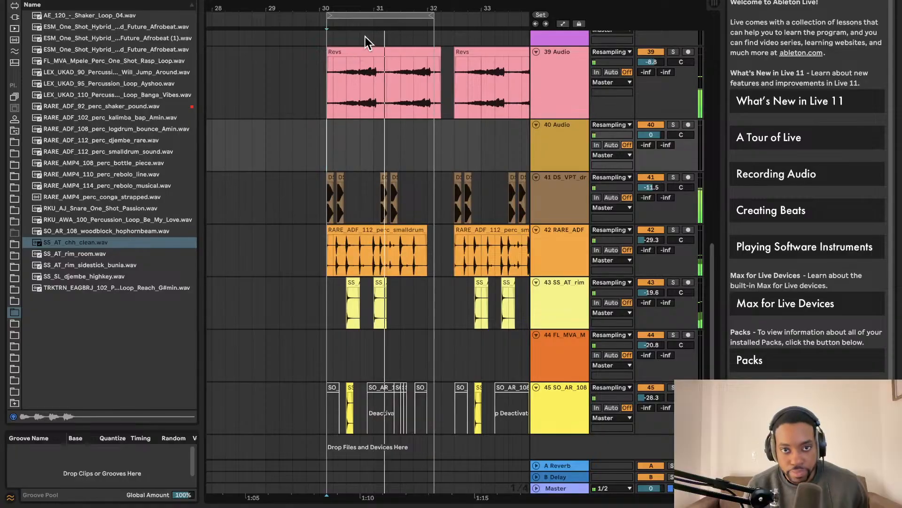
pyautogui.click(432, 52)
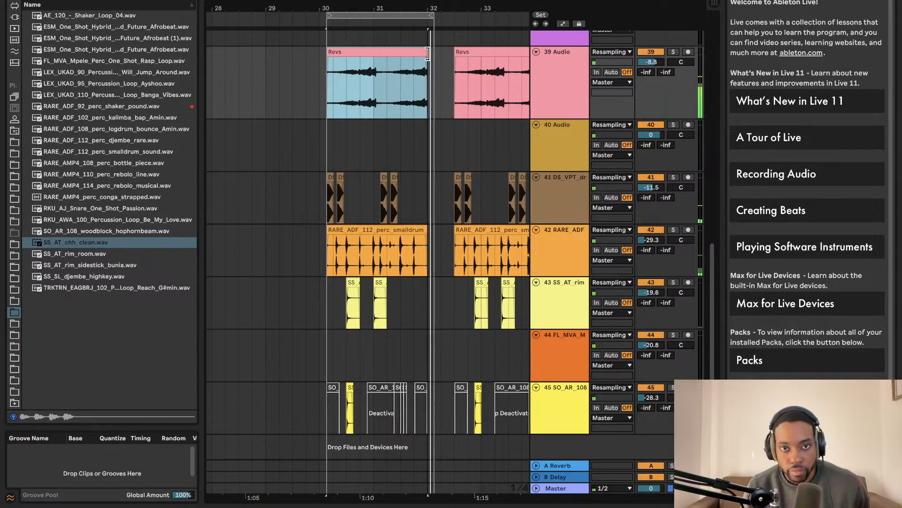
pyautogui.moveTo(428, 53); pyautogui.dragTo(436, 52)
pyautogui.scroll(5, 436, 52)
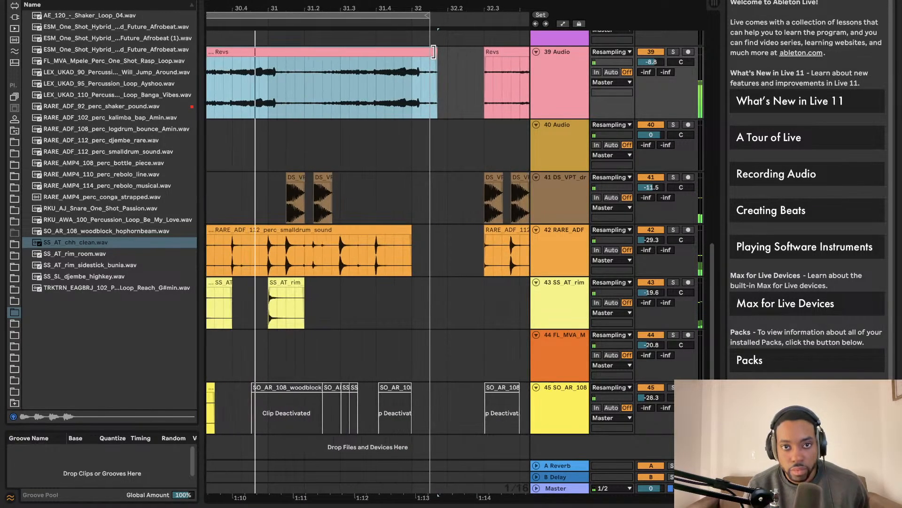
pyautogui.scroll(-3, 433, 52)
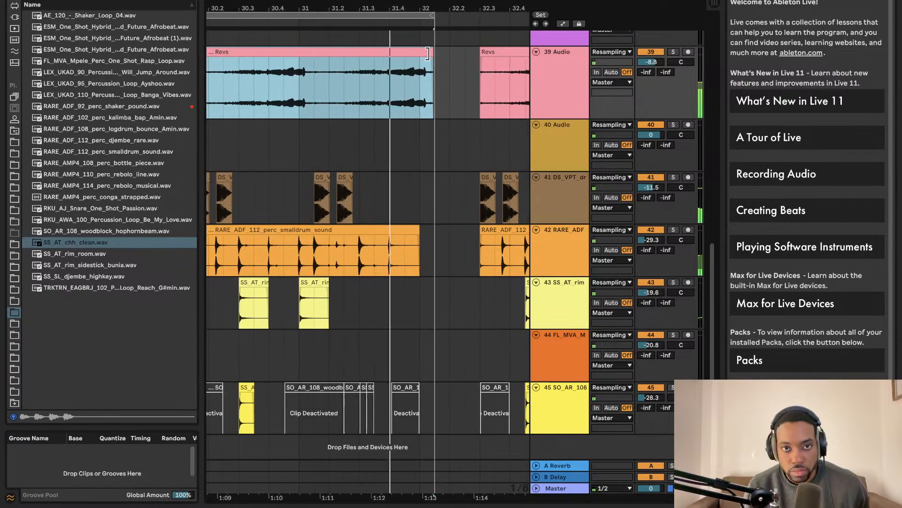
pyautogui.scroll(-5, 417, 62)
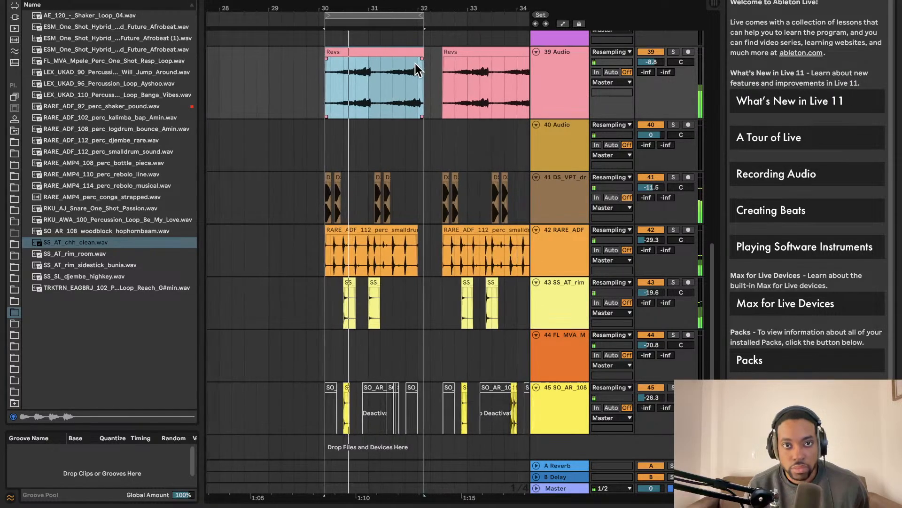
# Step: Select everything inside the loop across all tracks and duplicate it back to back to about bar 46
pyautogui.click(384, 17)
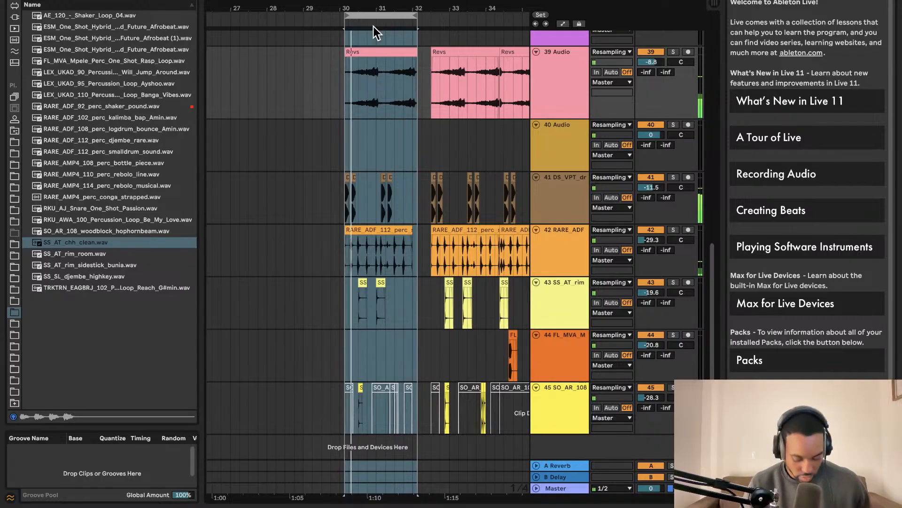
pyautogui.hotkey('ctrl', 'd')
pyautogui.hotkey('ctrl', 'd')
pyautogui.hotkey('ctrl', 'd')
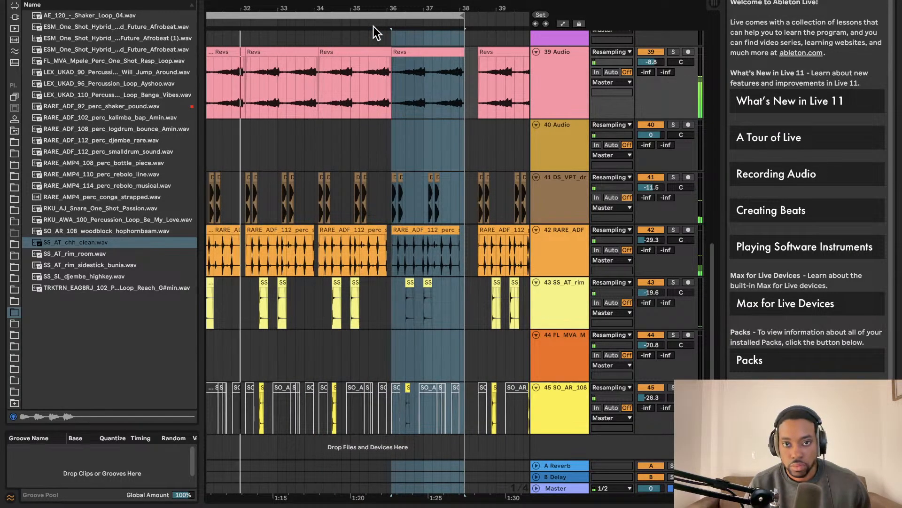
pyautogui.hotkey('ctrl', 'd')
pyautogui.hotkey('ctrl', 'd')
pyautogui.hotkey('ctrl', 'd')
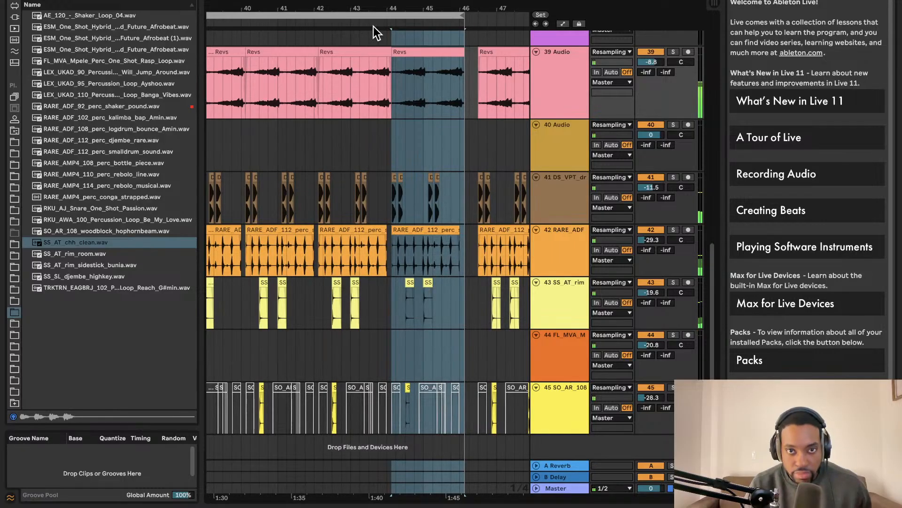
pyautogui.hotkey('ctrl', 'd')
# Step: Check the duplicated percussion sections from bar 30 onward while they play
pyautogui.hscroll(-5, 376, 45)
pyautogui.scroll(2, 376, 44)
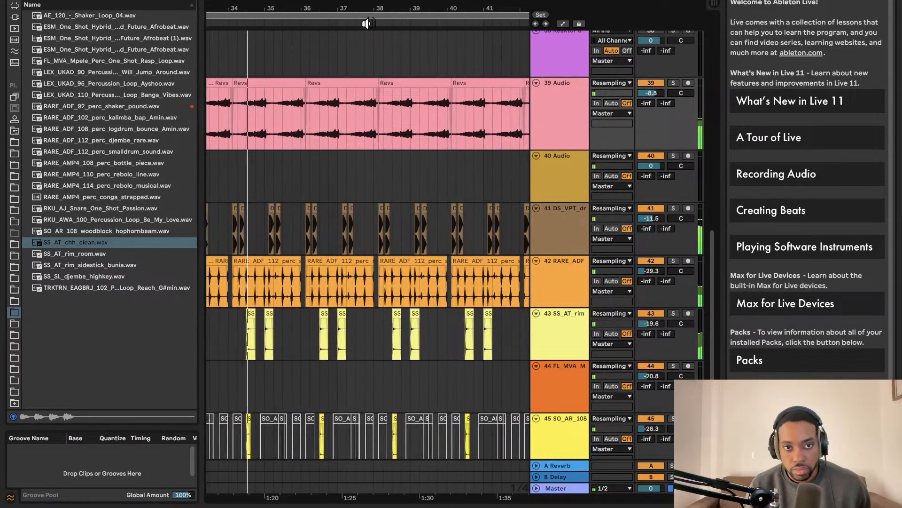
pyautogui.hscroll(-8, 346, 69)
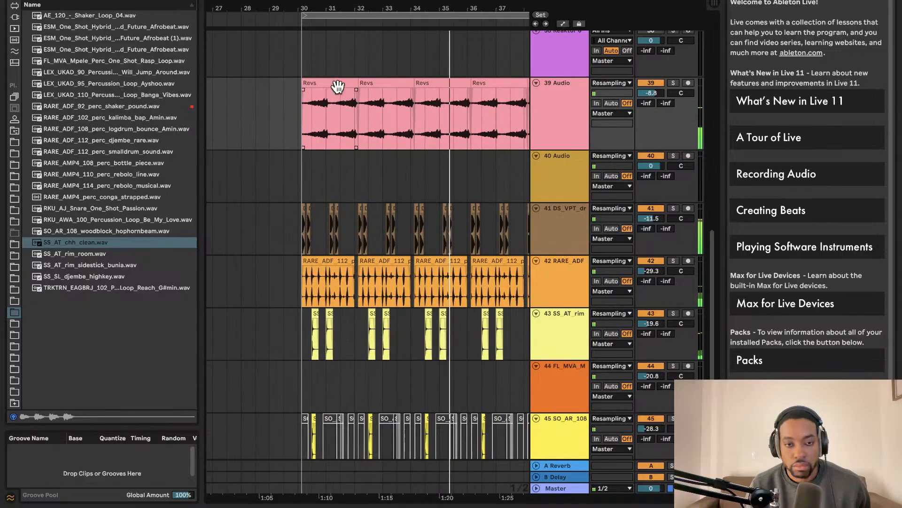
pyautogui.scroll(-2, 336, 86)
pyautogui.hscroll(6, 336, 87)
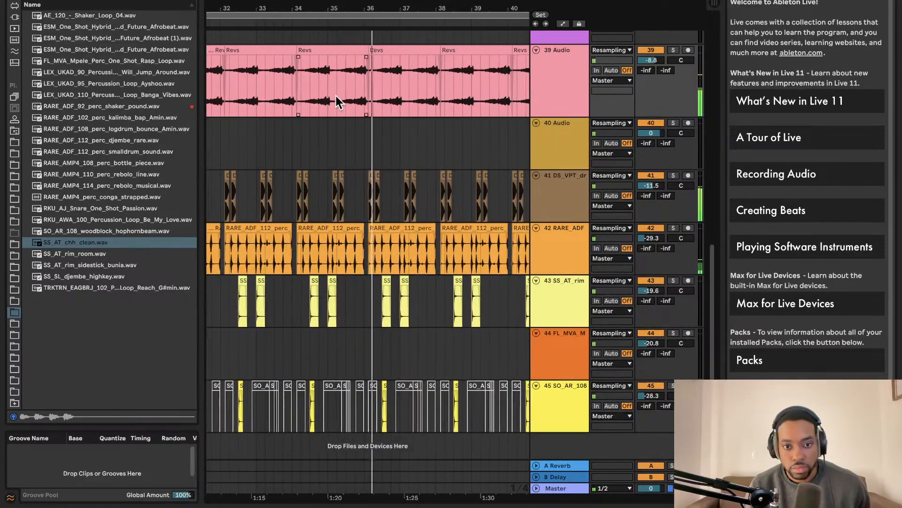
pyautogui.hscroll(2, 337, 96)
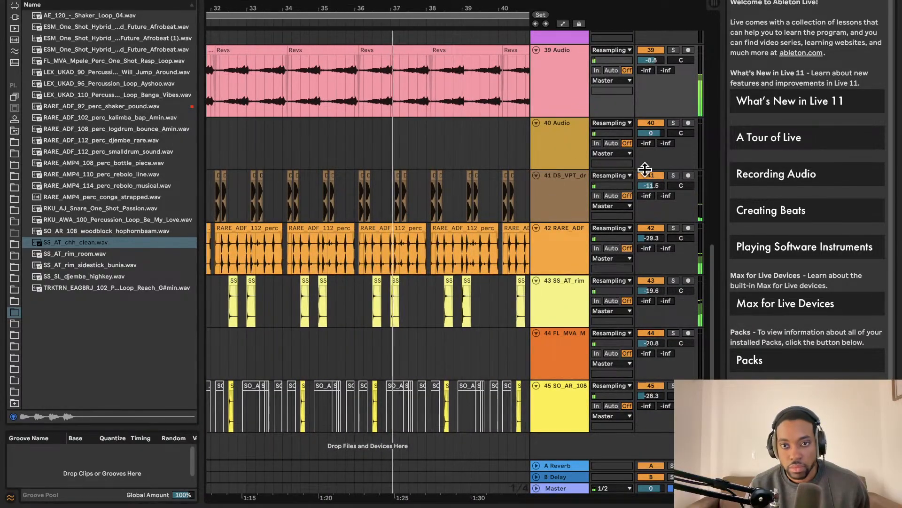
# Step: Audition RARE_AMP4_114_perc_rebolo_musical.wav and add it to the arrangement on a new audio track below the woodblock track
pyautogui.click(91, 186)
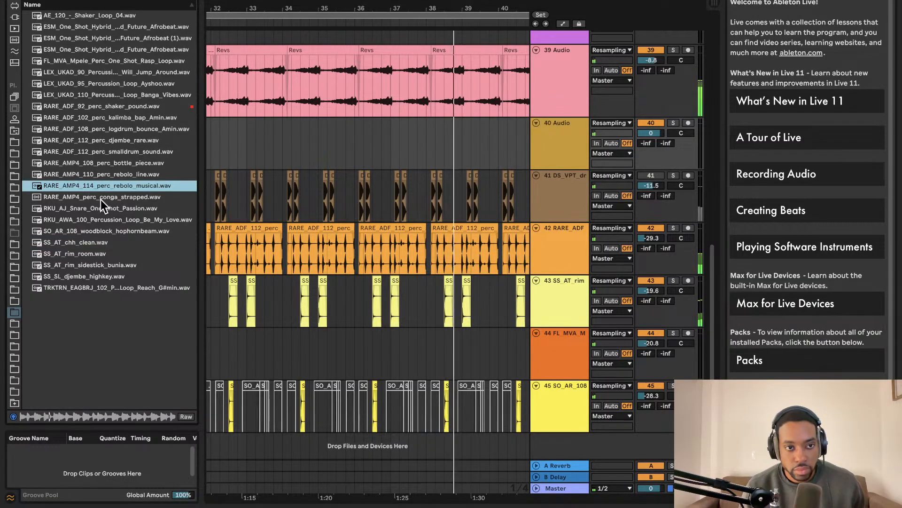
pyautogui.click(234, 210)
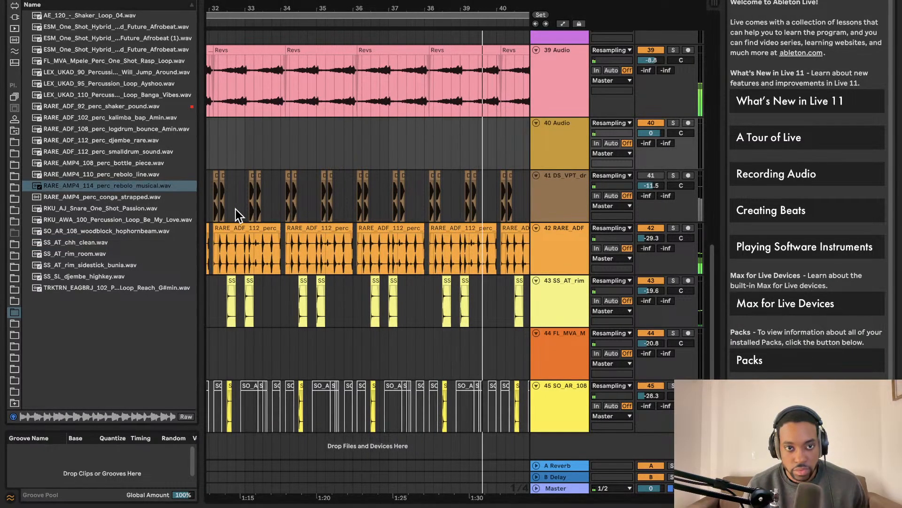
pyautogui.moveTo(113, 187); pyautogui.dragTo(398, 455)
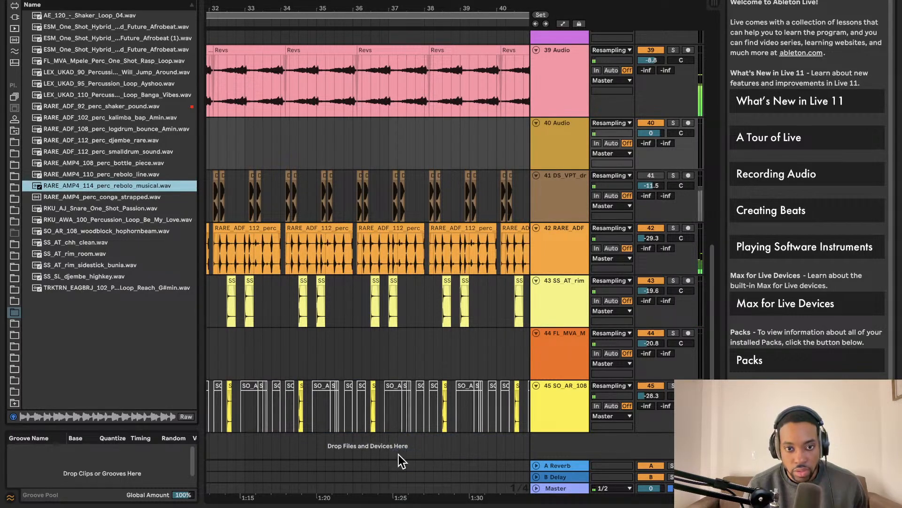
pyautogui.moveTo(94, 188); pyautogui.dragTo(368, 439)
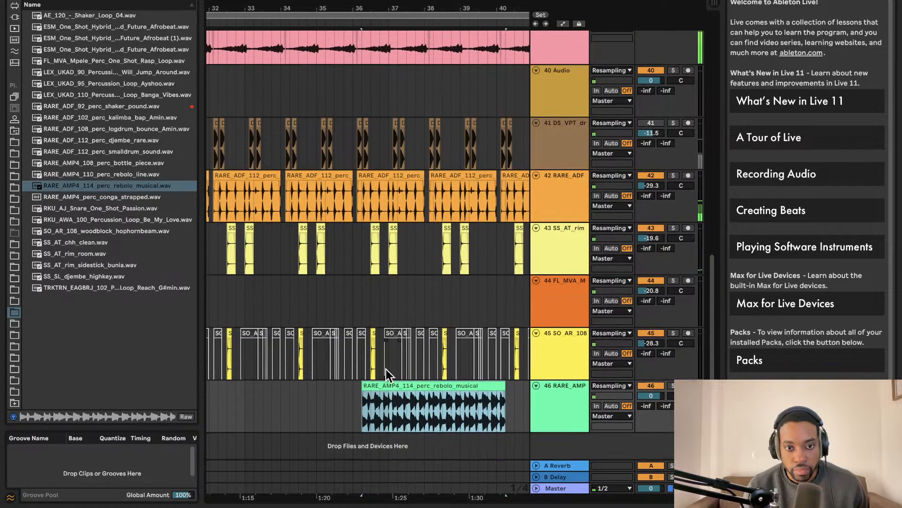
# Step: Move the rebolo clip to bar 37 and lower its track volume to -25.0 dB while it plays
pyautogui.moveTo(381, 386); pyautogui.dragTo(447, 387)
pyautogui.scroll(5, 381, 395)
pyautogui.hscroll(2, 442, 387)
pyautogui.press('space')
pyautogui.press('space')
pyautogui.moveTo(648, 403); pyautogui.dragTo(649, 429)
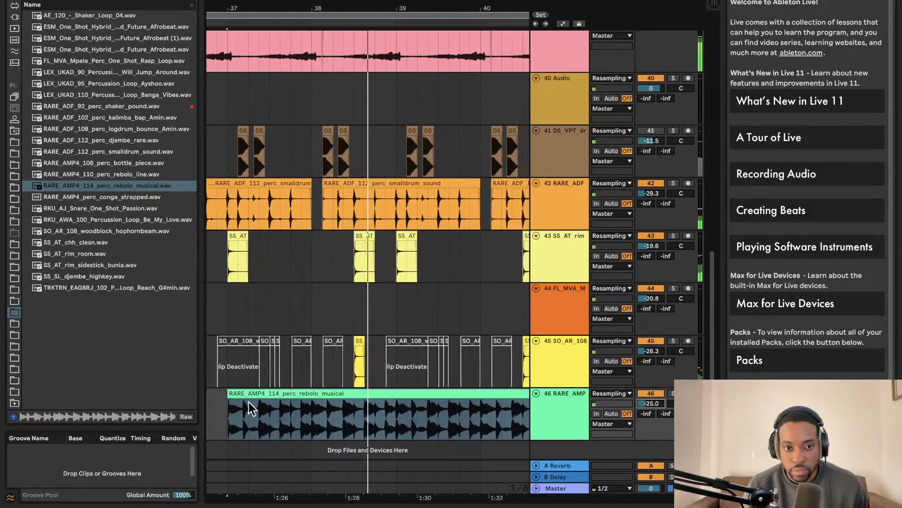
# Step: Shift the rebolo clip one beat later and raise its track volume to -20.6 dB during playback
pyautogui.press('space')
pyautogui.moveTo(238, 394); pyautogui.dragTo(262, 402)
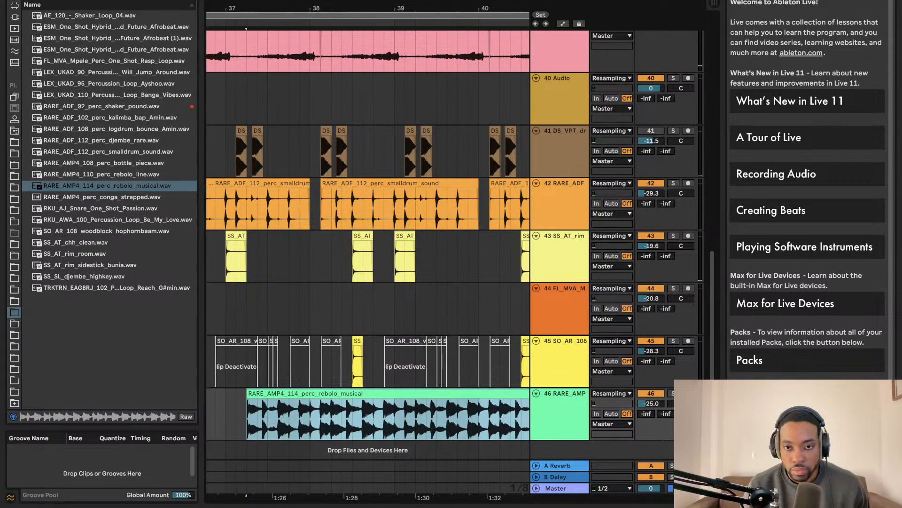
pyautogui.press('space')
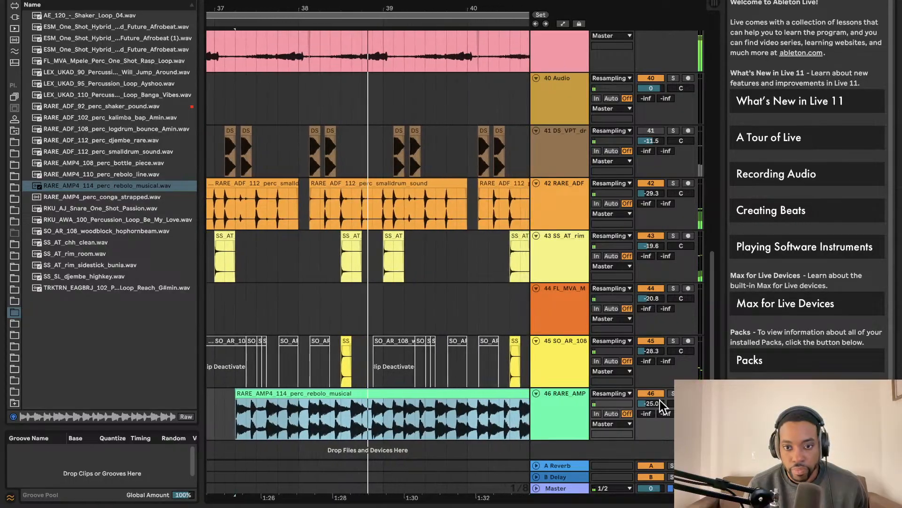
pyautogui.moveTo(661, 400); pyautogui.dragTo(661, 393)
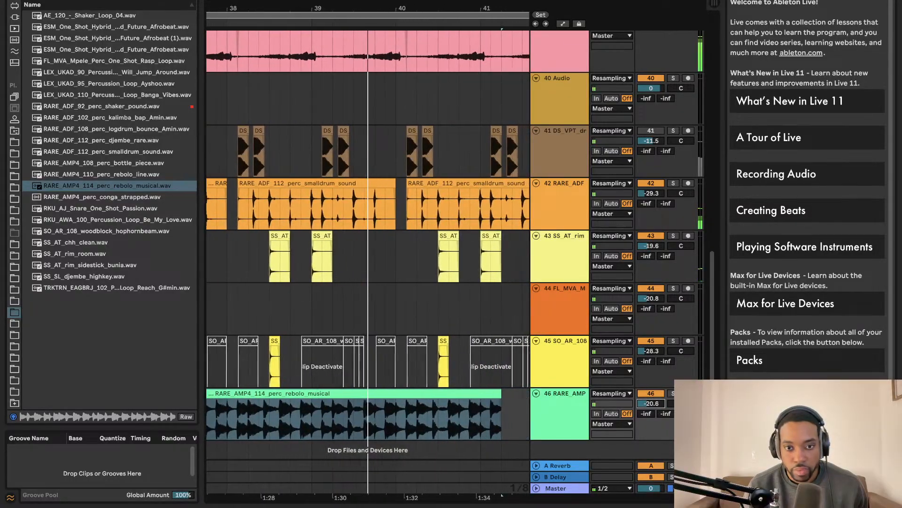
# Step: Duplicate the rebolo clip back to back until about bar 49
pyautogui.click(390, 394)
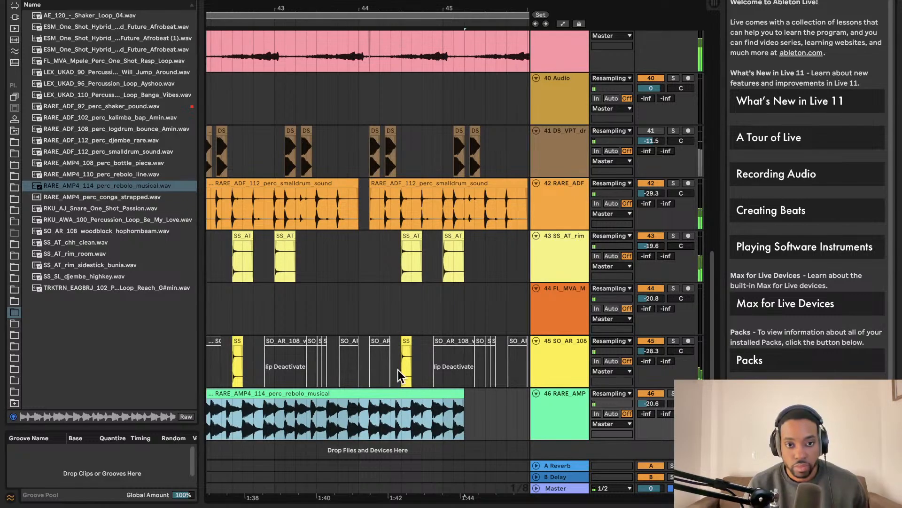
pyautogui.press('super+d')
pyautogui.hscroll(-1, 383, 348)
pyautogui.scroll(-5, 382, 348)
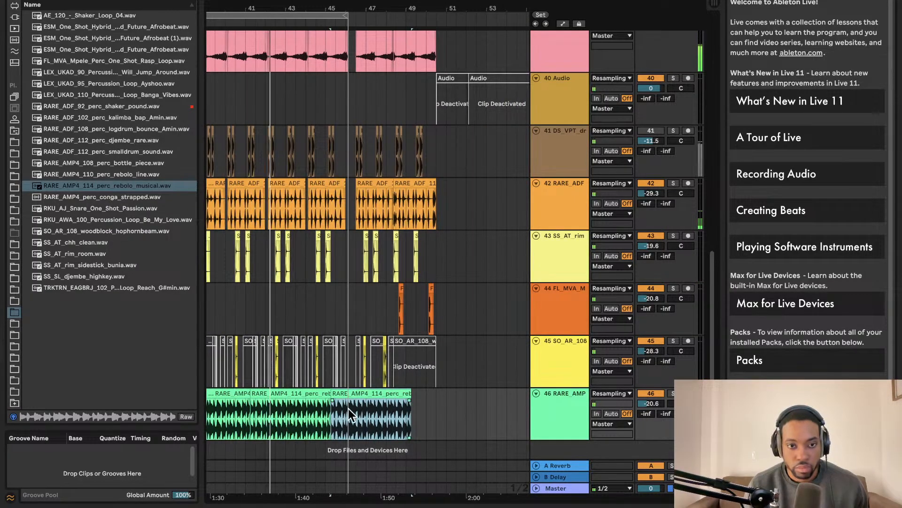
# Step: Try to split the last rebolo clip at bar 46 and delete the remainder
pyautogui.click(348, 410)
pyautogui.press('super+e')
pyautogui.click(369, 393)
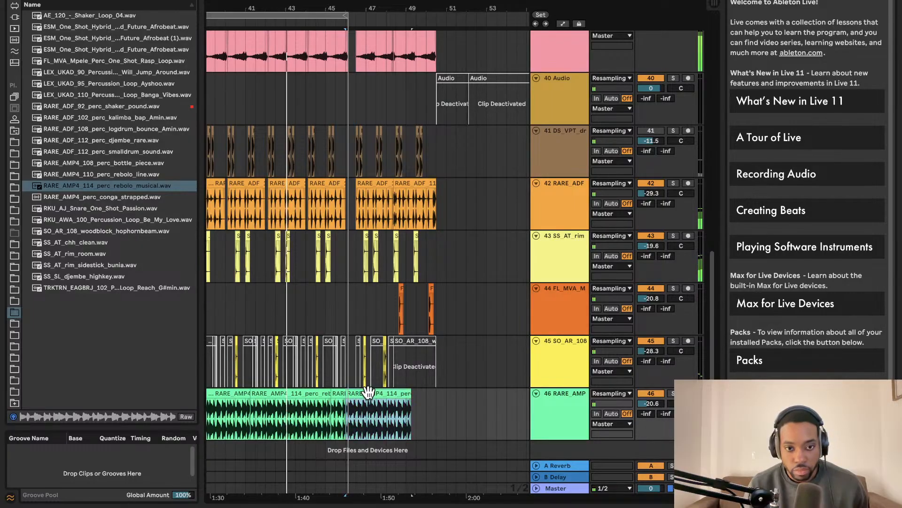
pyautogui.scroll(10, 363, 382)
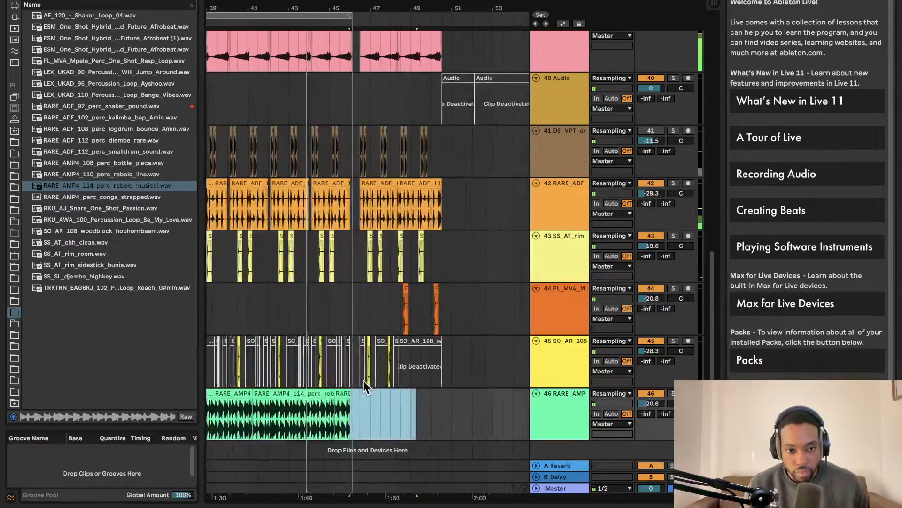
pyautogui.hscroll(-2, 359, 382)
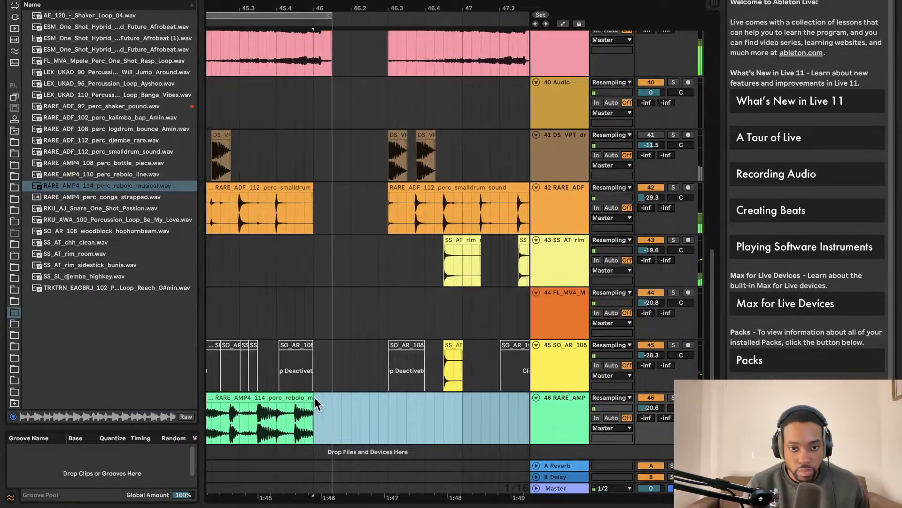
pyautogui.press('super+z')
# Step: Split the last rebolo clip exactly at the loop's end just past bar 46 and delete the part after it
pyautogui.click(331, 420)
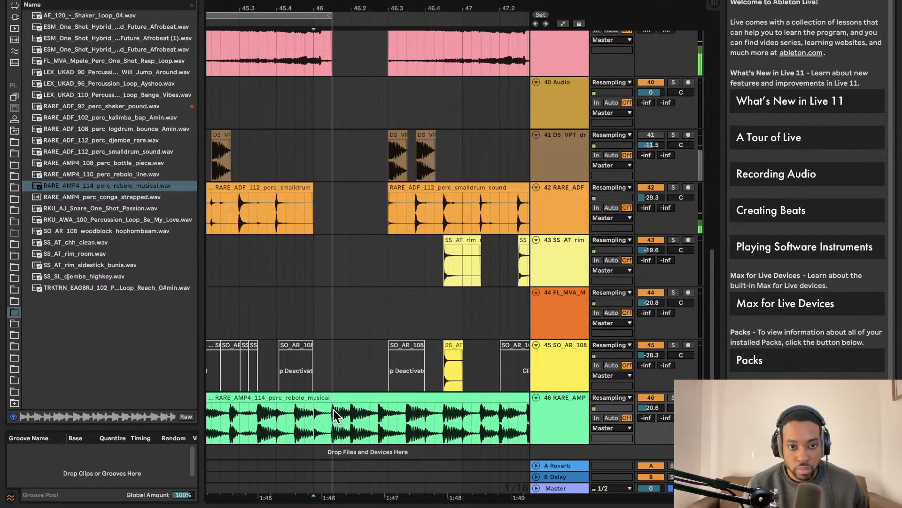
pyautogui.click(347, 394)
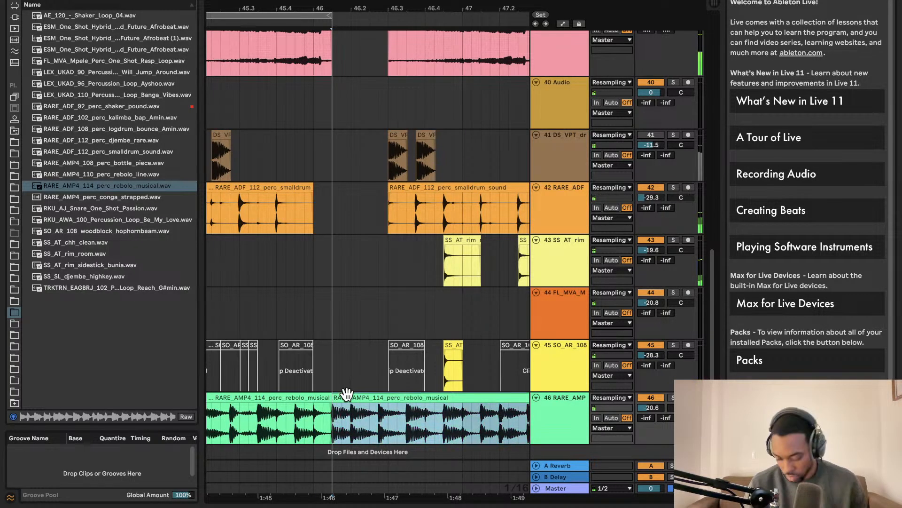
pyautogui.press('Delete')
pyautogui.scroll(-3, 347, 376)
pyautogui.scroll(-5, 342, 368)
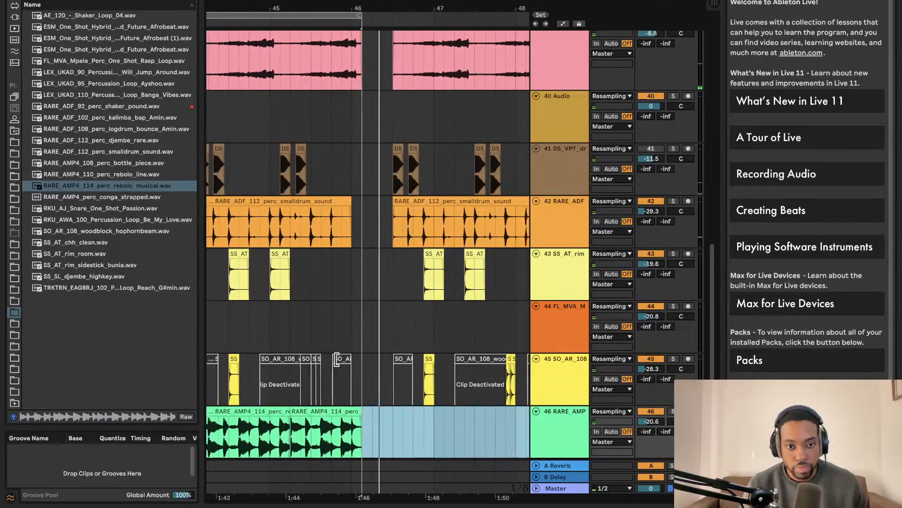
# Step: Stop playback and play the arrangement again from the start of the loop at bar 30
pyautogui.hscroll(-6, 301, 383)
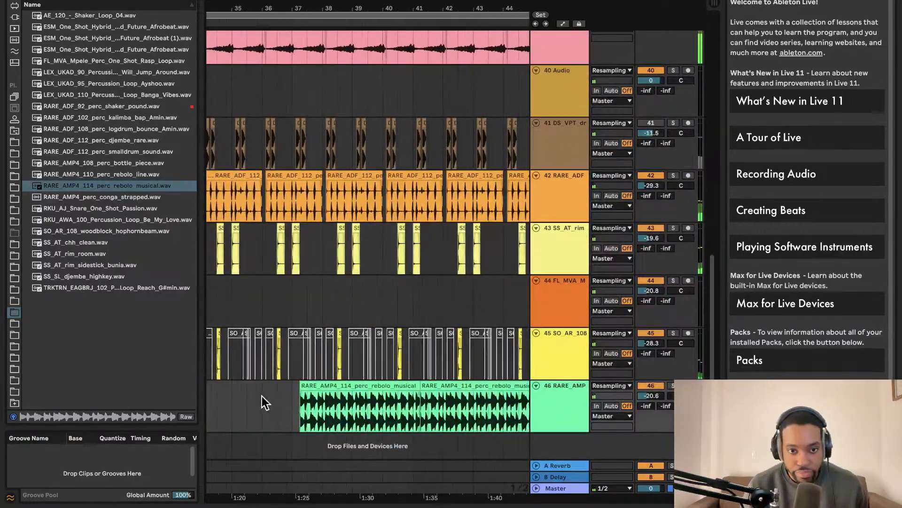
pyautogui.press('space')
pyautogui.scroll(-2, 264, 401)
pyautogui.scroll(-5, 264, 399)
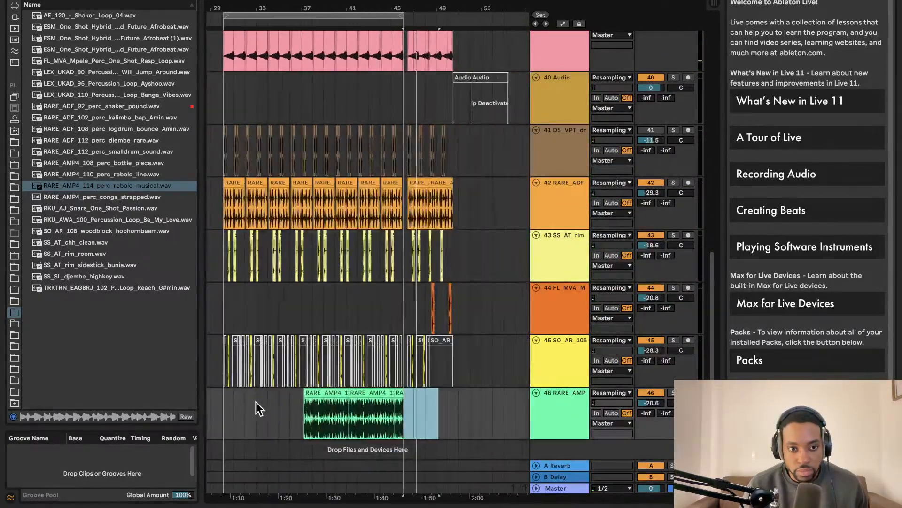
pyautogui.click(226, 411)
pyautogui.press('space')
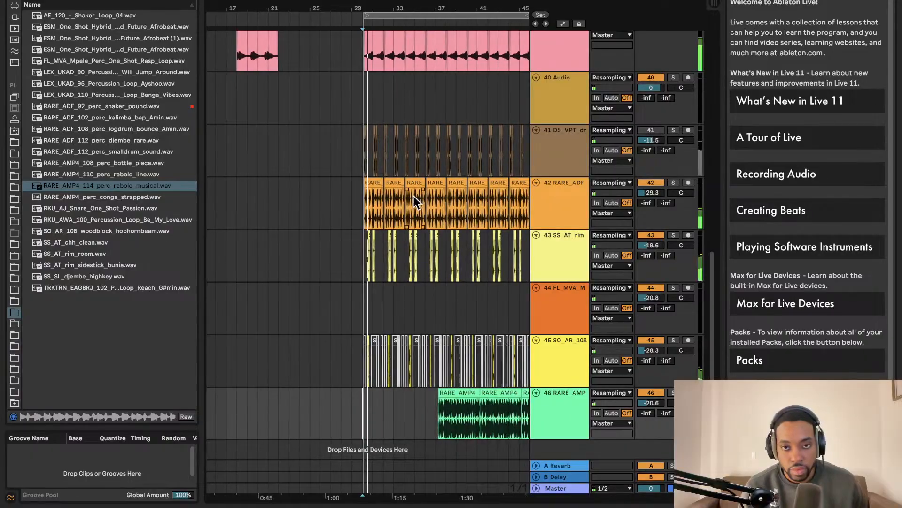
# Step: Deactivate the DS_VPT clips on track 41 from bar 30 to bar 34
pyautogui.scroll(-1, 549, 190)
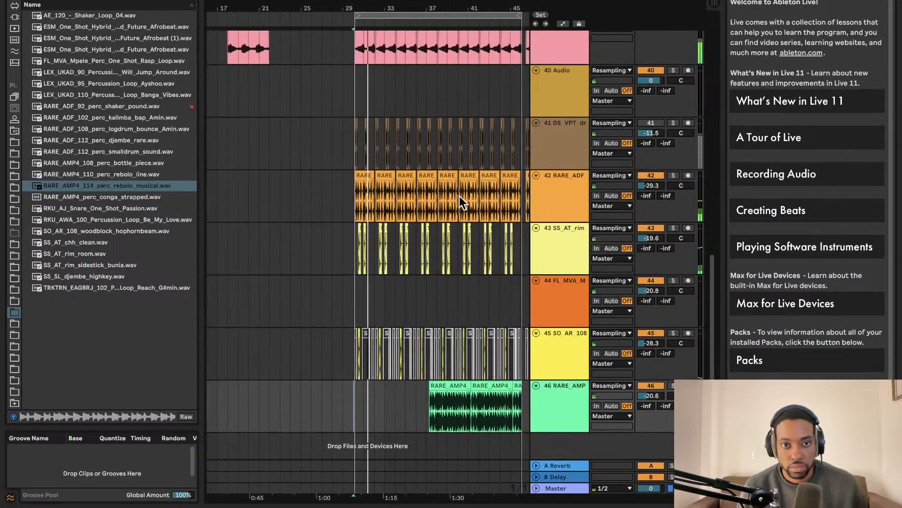
pyautogui.press('+')
pyautogui.press('+')
pyautogui.hscroll(2, 452, 197)
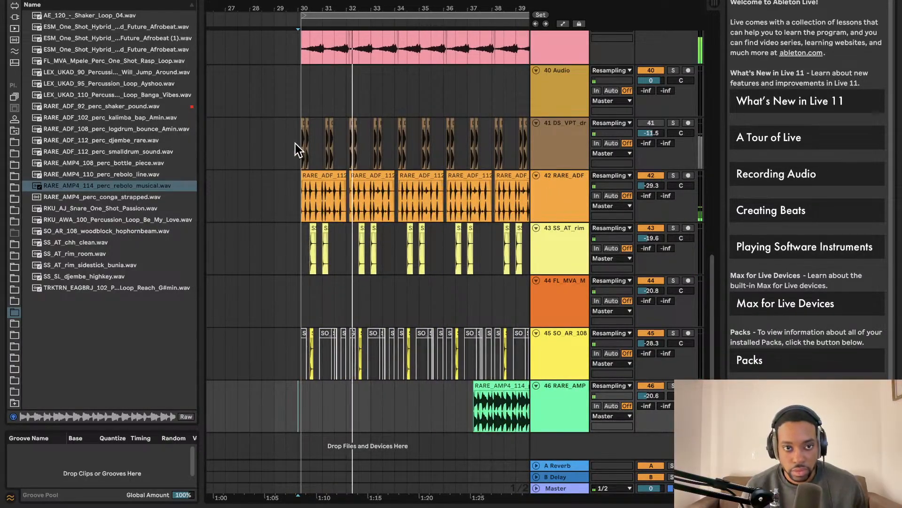
pyautogui.moveTo(298, 143); pyautogui.dragTo(396, 148)
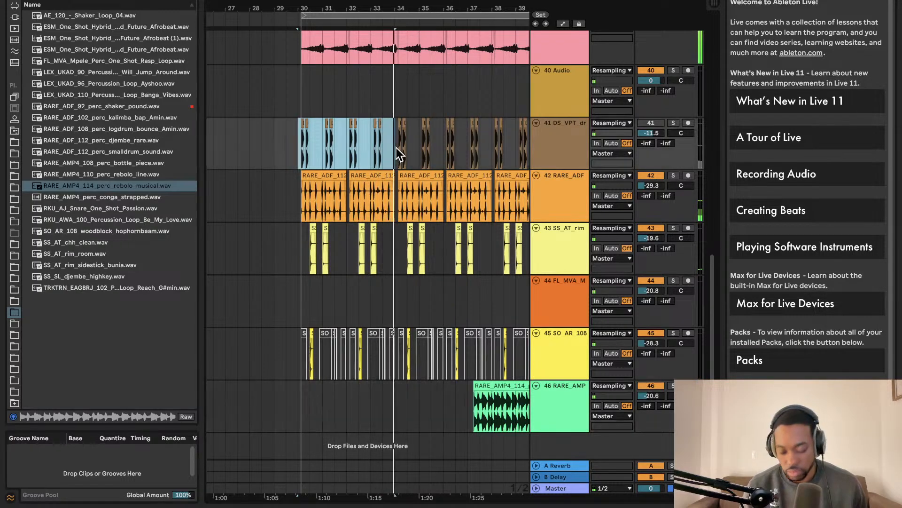
pyautogui.press('Delete')
# Step: Switch track 41 back on and set its volume to -14.9 dB while listening
pyautogui.click(648, 123)
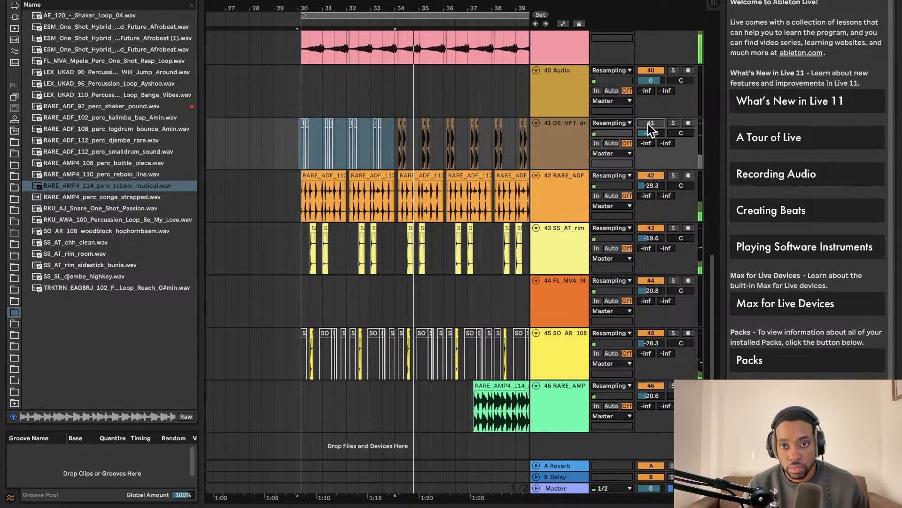
pyautogui.click(652, 133)
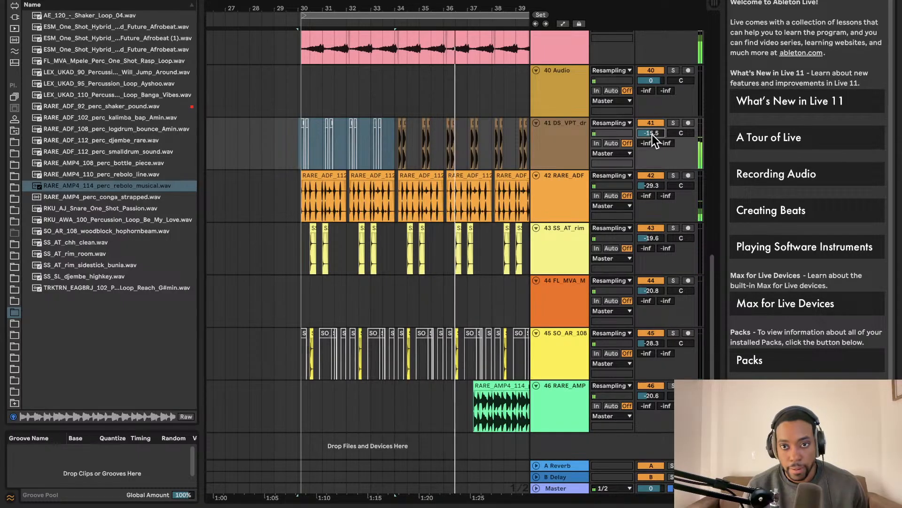
pyautogui.moveTo(652, 134); pyautogui.dragTo(653, 132)
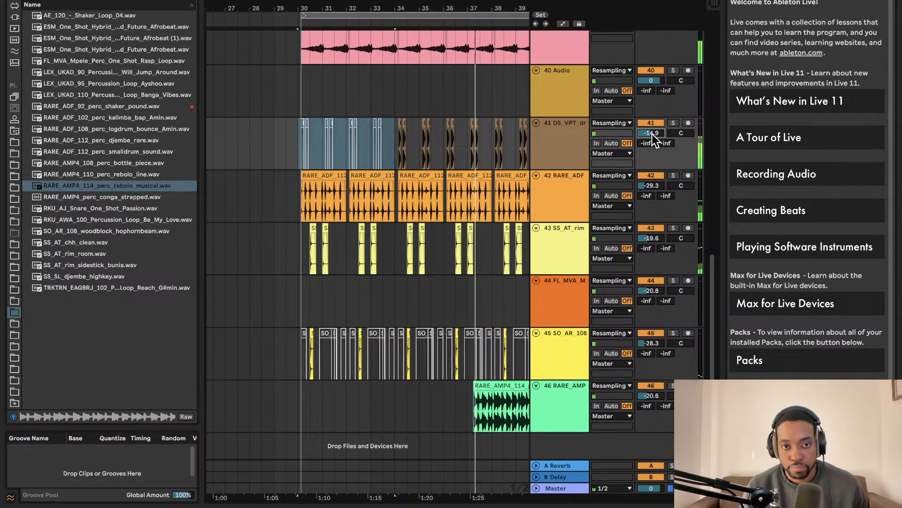
# Step: Trim the start of the first rebolo clip to about bar 38
pyautogui.hscroll(2, 437, 181)
pyautogui.hscroll(1, 438, 182)
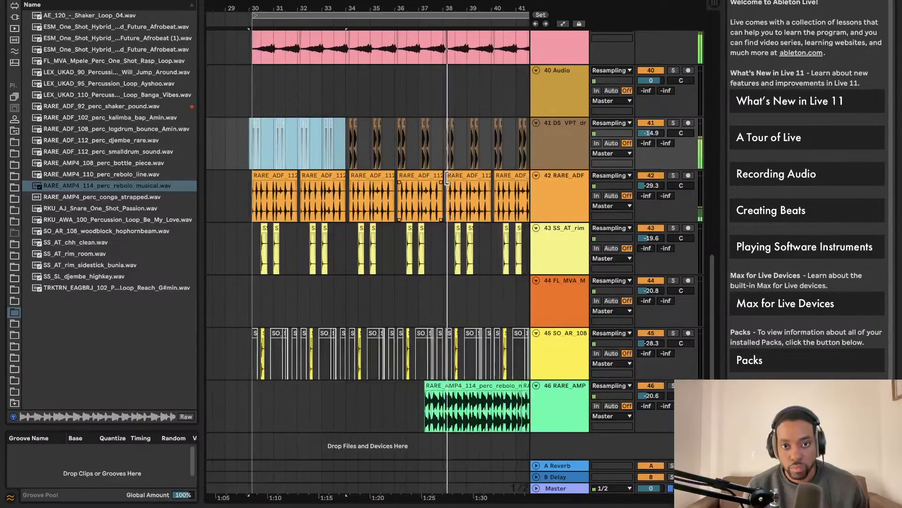
pyautogui.moveTo(429, 388); pyautogui.dragTo(444, 388)
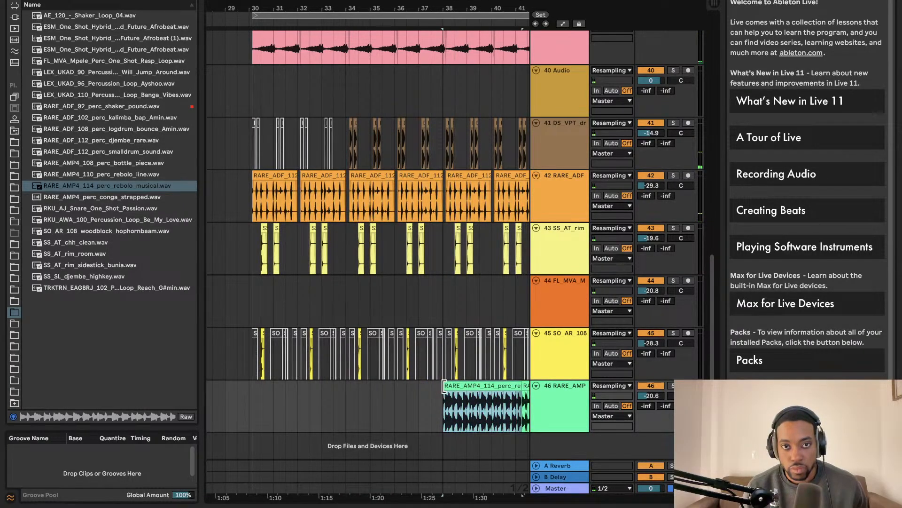
# Step: Play from bar 37 and review how the percussion and Revs layers build up across the loop
pyautogui.click(420, 146)
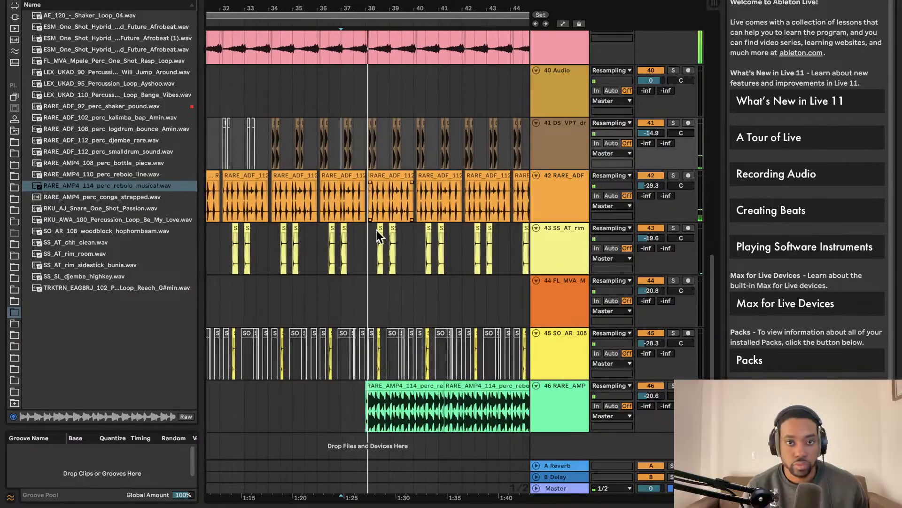
pyautogui.scroll(-3, 381, 228)
pyautogui.scroll(2, 382, 227)
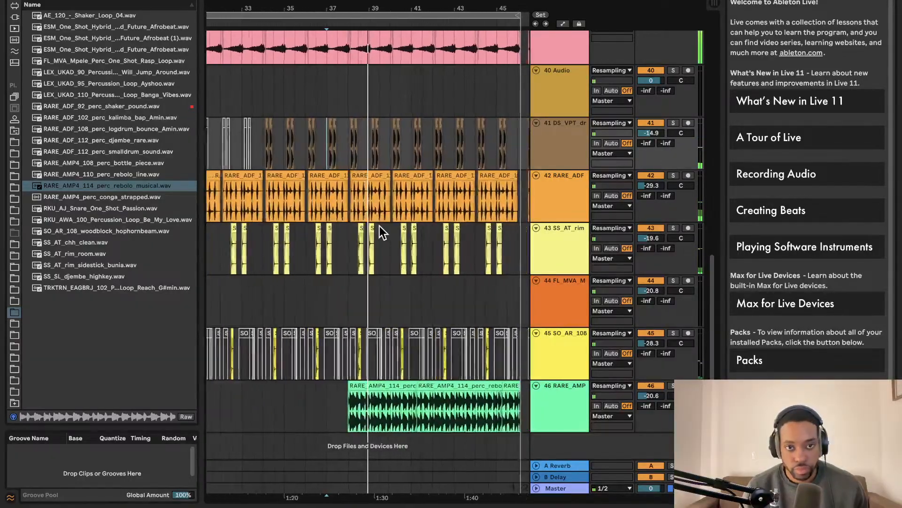
pyautogui.scroll(-2, 379, 225)
pyautogui.scroll(3, 379, 224)
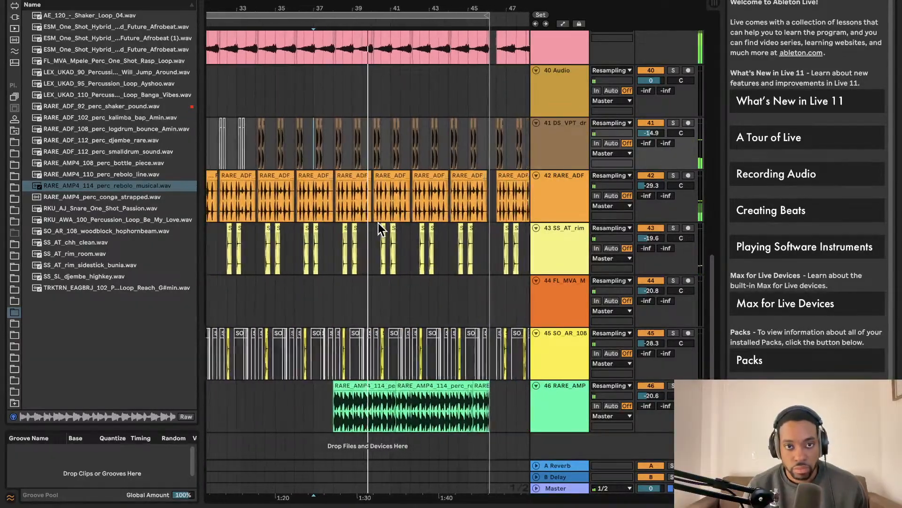
pyautogui.scroll(-2, 382, 222)
pyautogui.scroll(-1, 381, 222)
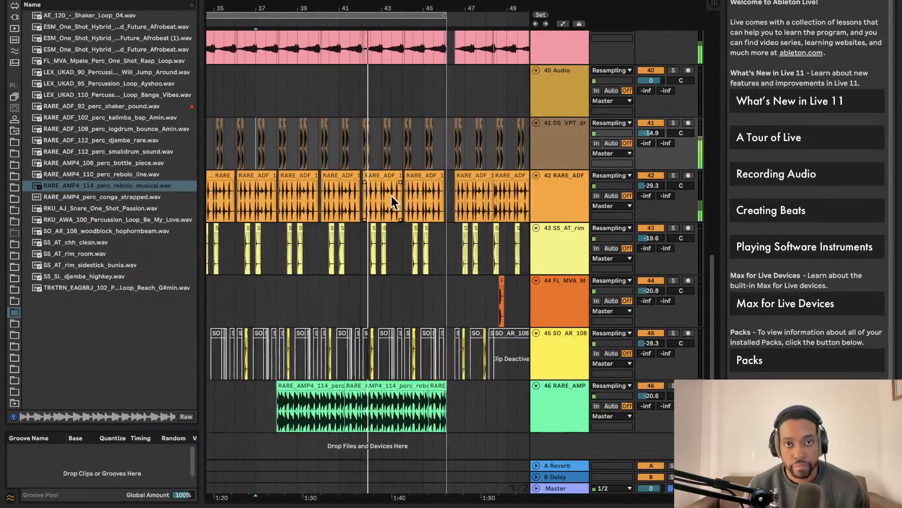
pyautogui.scroll(5, 398, 179)
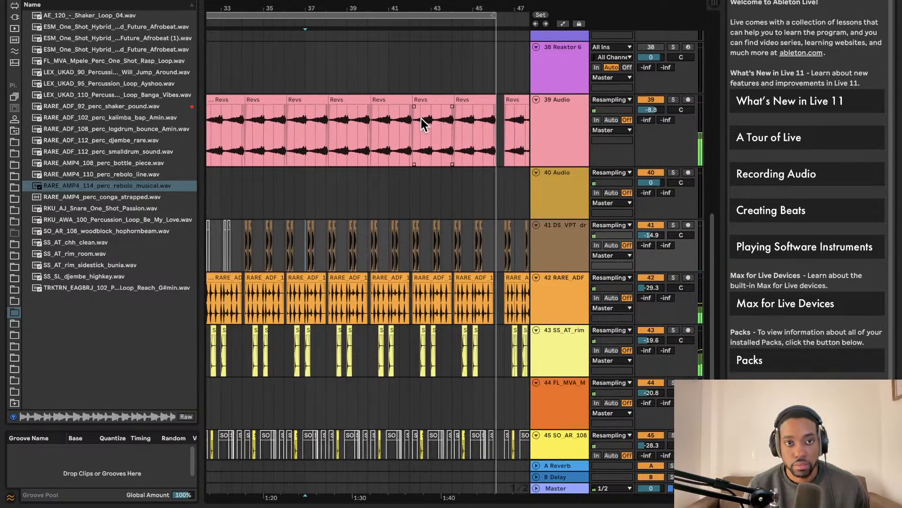
pyautogui.scroll(-4, 390, 133)
pyautogui.hscroll(5, 390, 133)
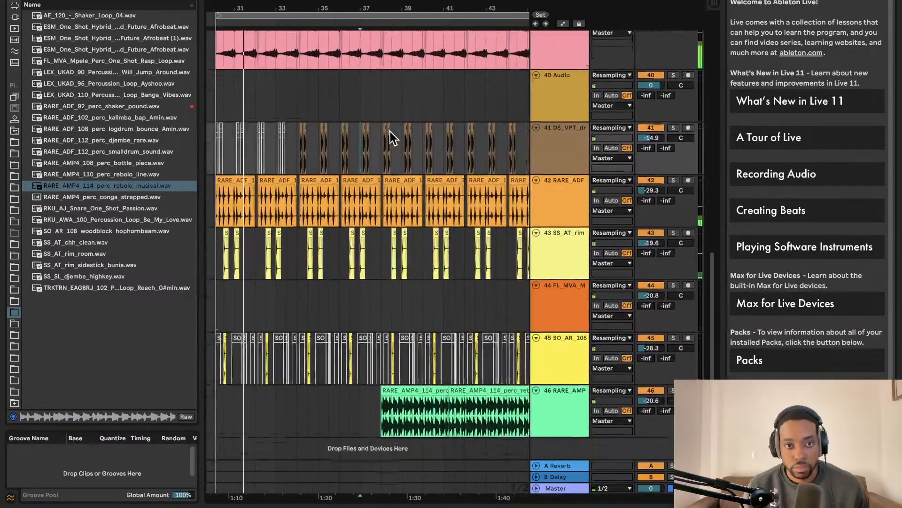
pyautogui.scroll(2, 390, 134)
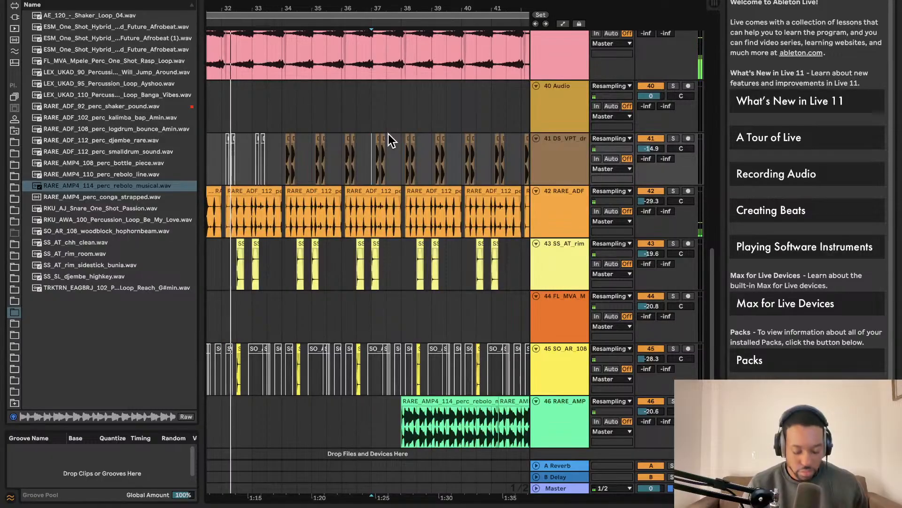
pyautogui.hscroll(-4, 389, 134)
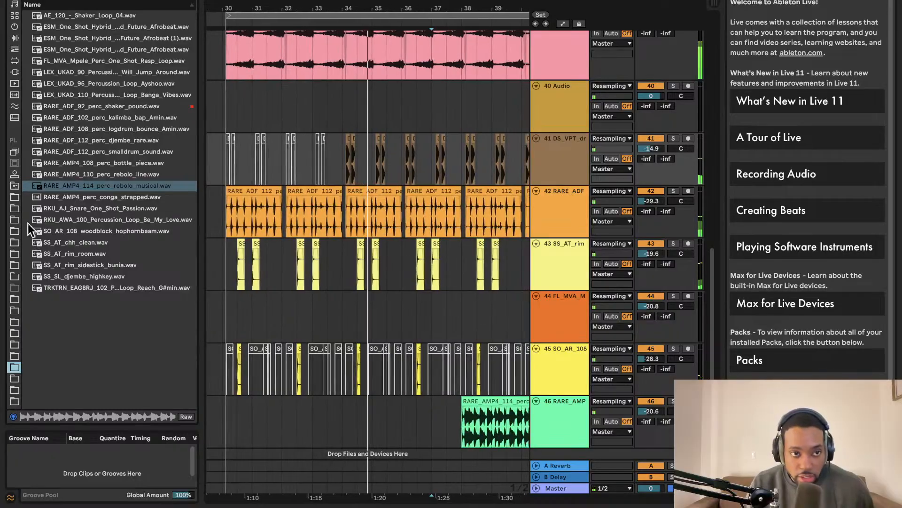
# Step: Look through the plug-ins and audio effects in the browser, clearing the search to list all effect categories
pyautogui.click(14, 72)
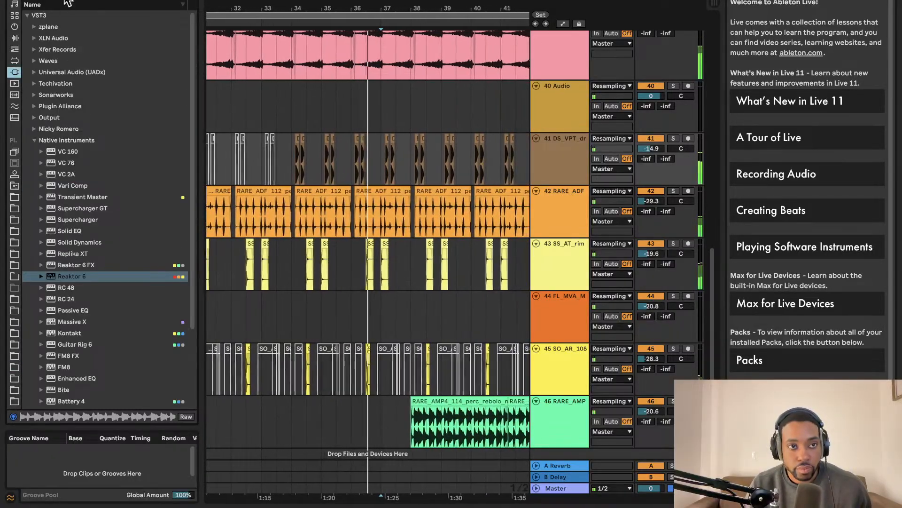
pyautogui.click(66, 1)
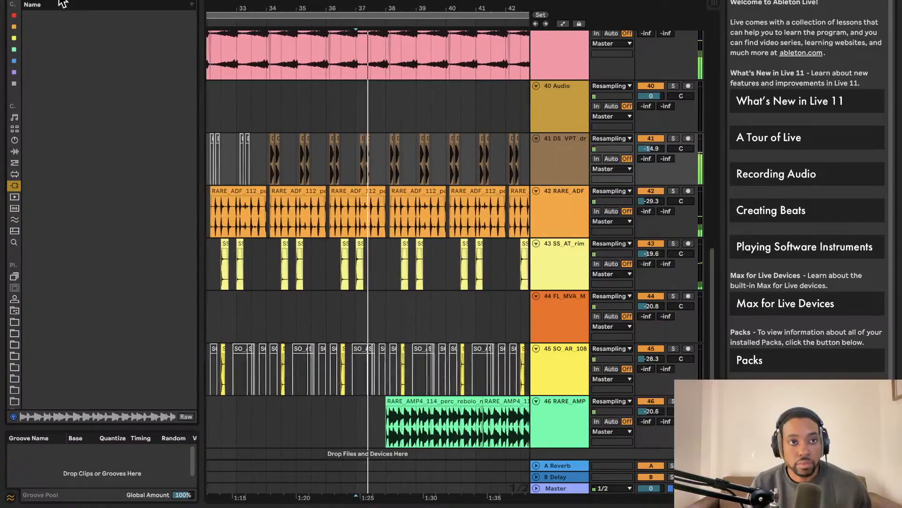
pyautogui.scroll(-5, 17, 241)
pyautogui.scroll(-1, 17, 235)
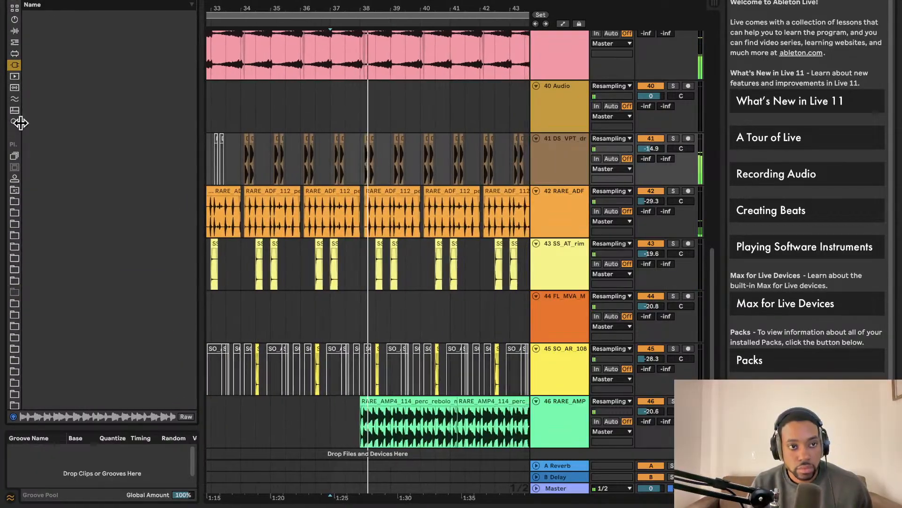
pyautogui.click(14, 31)
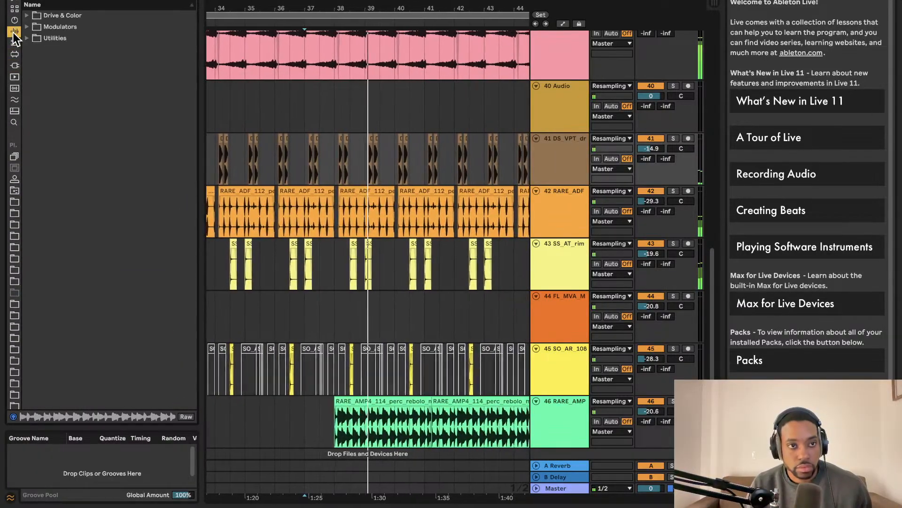
pyautogui.click(190, 0)
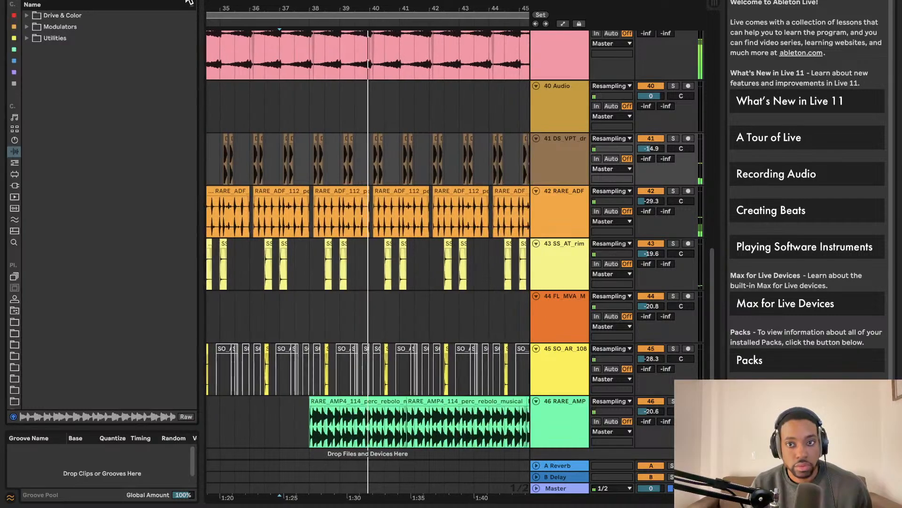
# Step: Switch off track 41, then stop playback and set the start position to bar 30 on the Reaktor 6 track
pyautogui.click(649, 139)
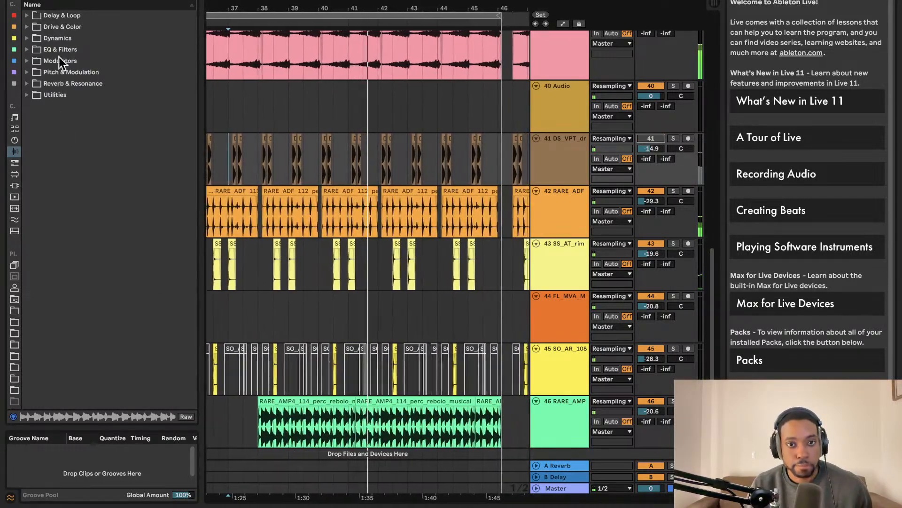
pyautogui.scroll(5, 292, 148)
pyautogui.hscroll(5, 324, 151)
pyautogui.hscroll(-8, 327, 152)
pyautogui.scroll(6, 327, 153)
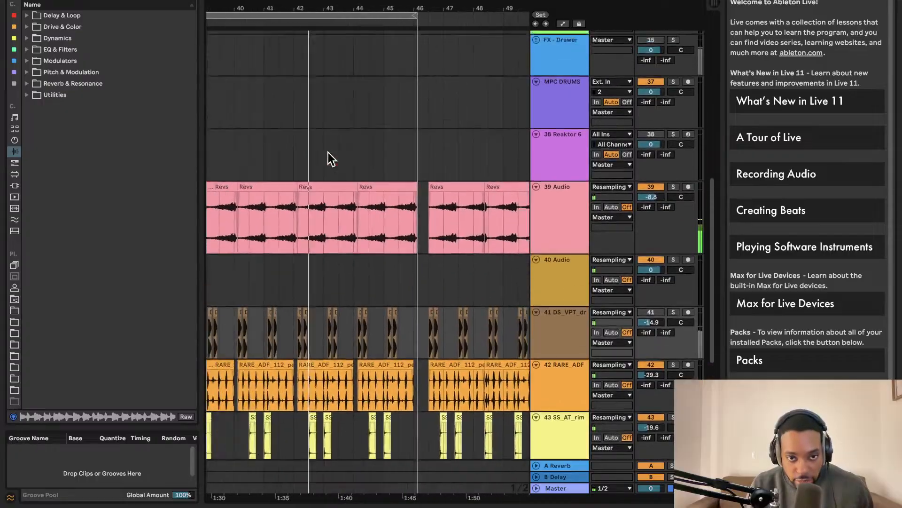
pyautogui.scroll(-4, 313, 153)
pyautogui.hscroll(-4, 313, 154)
pyautogui.scroll(4, 310, 155)
pyautogui.scroll(-4, 306, 155)
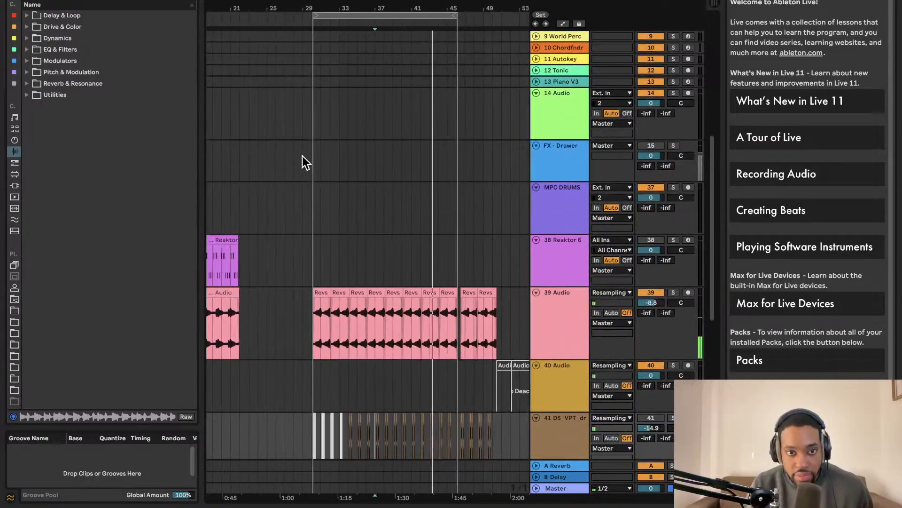
pyautogui.scroll(-6, 279, 223)
pyautogui.hscroll(-4, 301, 214)
pyautogui.press('space')
pyautogui.click(369, 151)
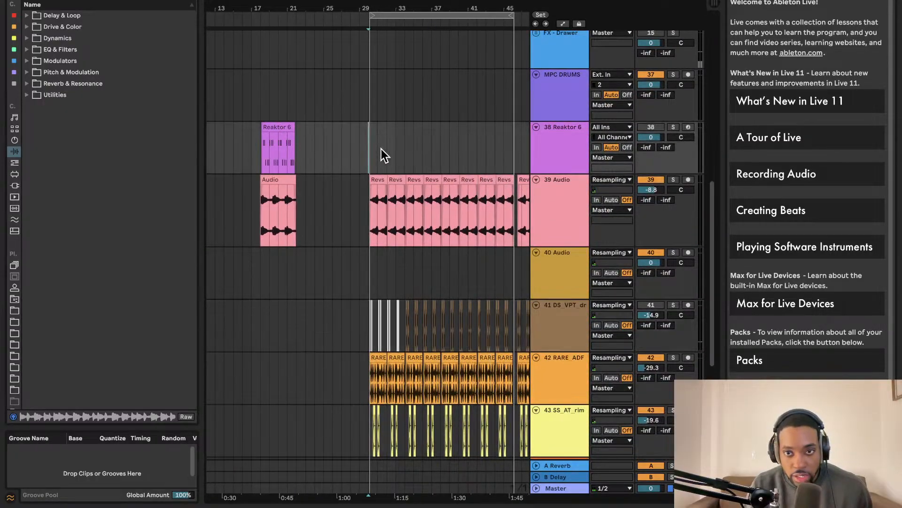
# Step: Activate and record-arm track 38 and open its Reaktor 6 plug-in window
pyautogui.click(658, 128)
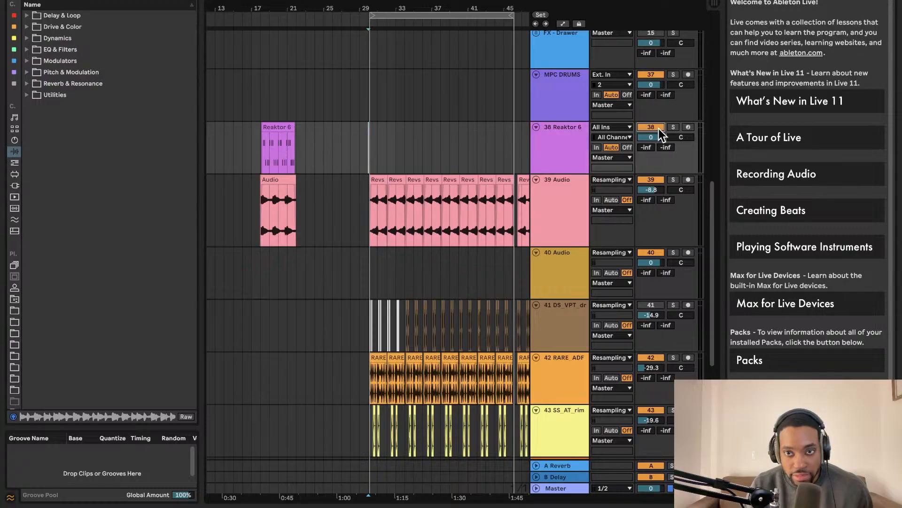
pyautogui.click(690, 128)
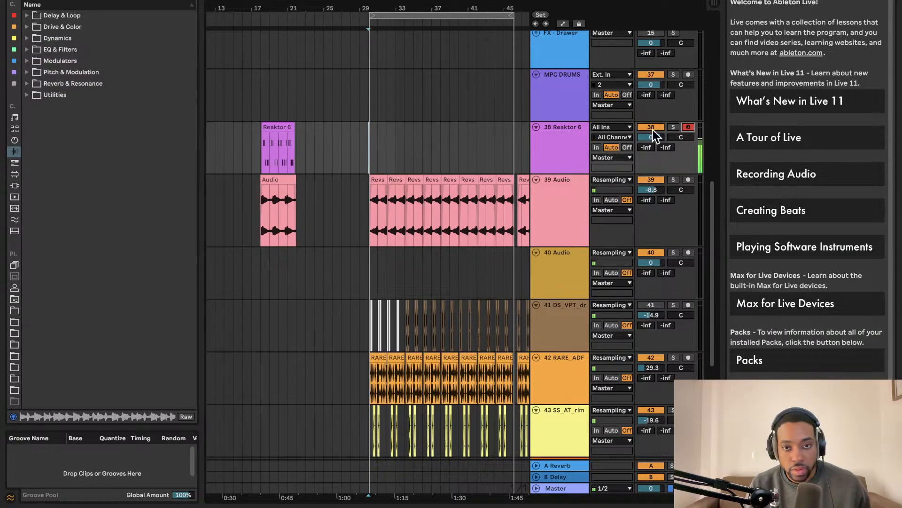
pyautogui.doubleClick(564, 148)
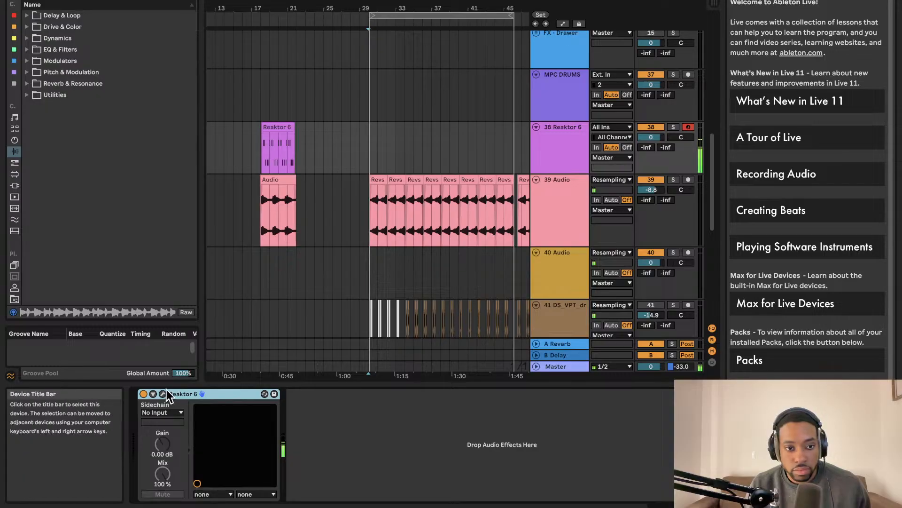
pyautogui.click(163, 394)
pyautogui.click(248, 214)
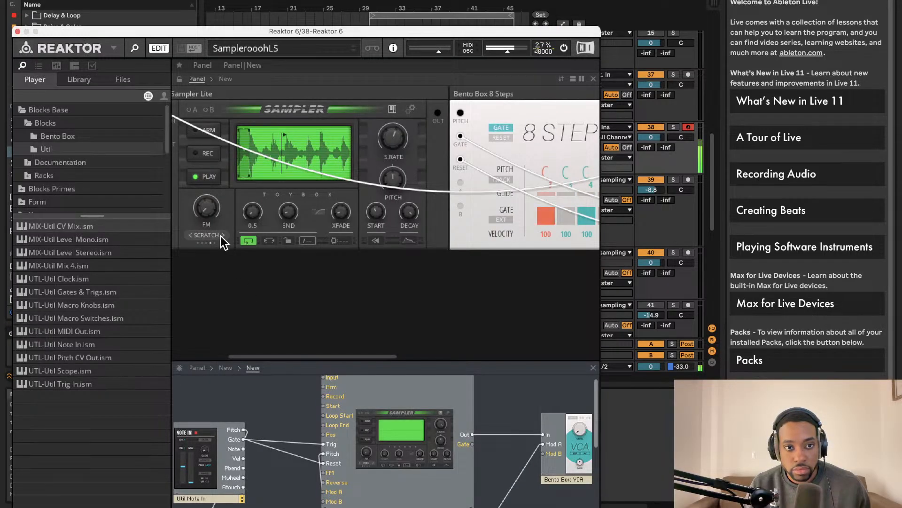
# Step: Change the Sampler's FM mode from SCRATCH to FREQ and return its Pitch knob to centre
pyautogui.click(188, 236)
pyautogui.click(188, 236)
pyautogui.click(188, 236)
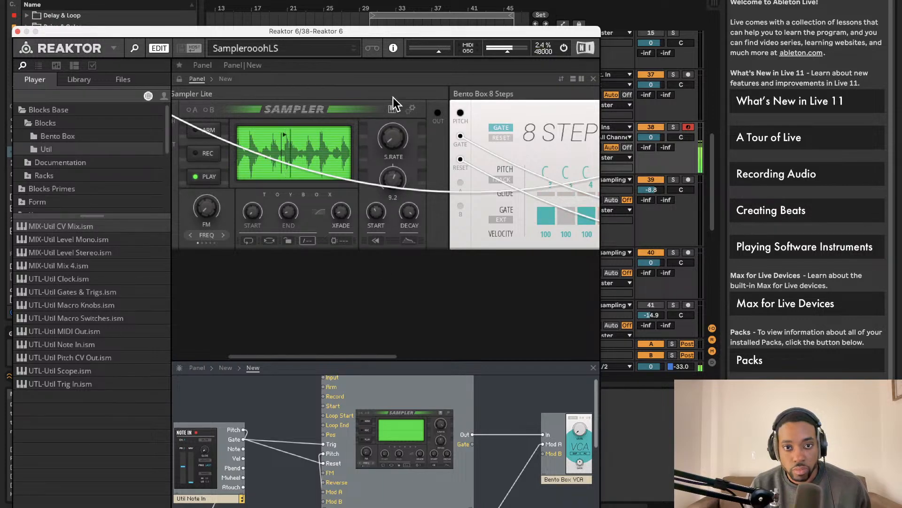
pyautogui.moveTo(385, 179)
pyautogui.mouseDown()
pyautogui.moveTo(397, 236)
pyautogui.moveTo(398, 170)
pyautogui.moveTo(394, 177)
pyautogui.mouseUp()
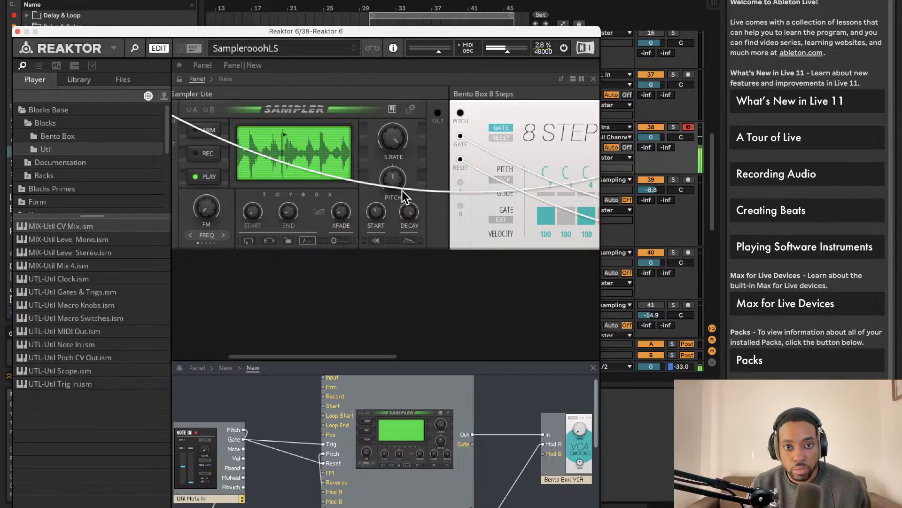
# Step: Turn on pitch tracking in the Bento Box 8 Steps sequencer
pyautogui.hscroll(3, 406, 159)
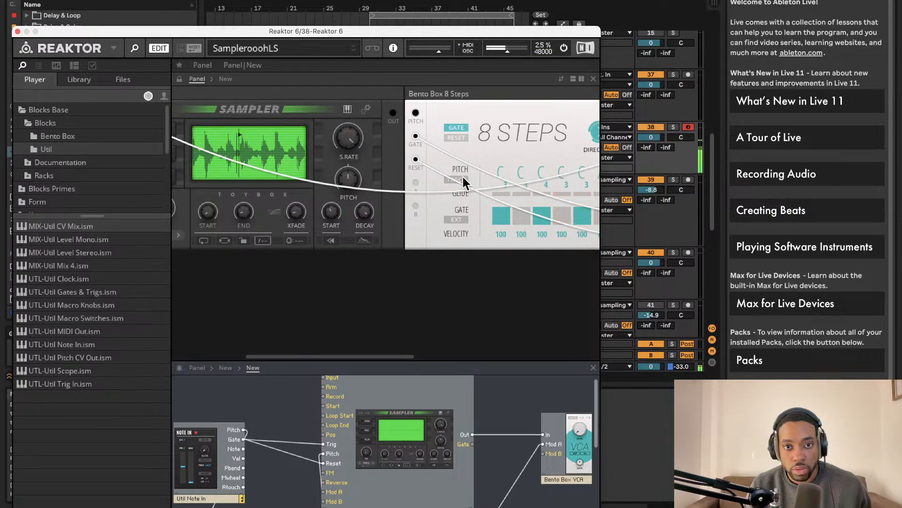
pyautogui.moveTo(464, 179)
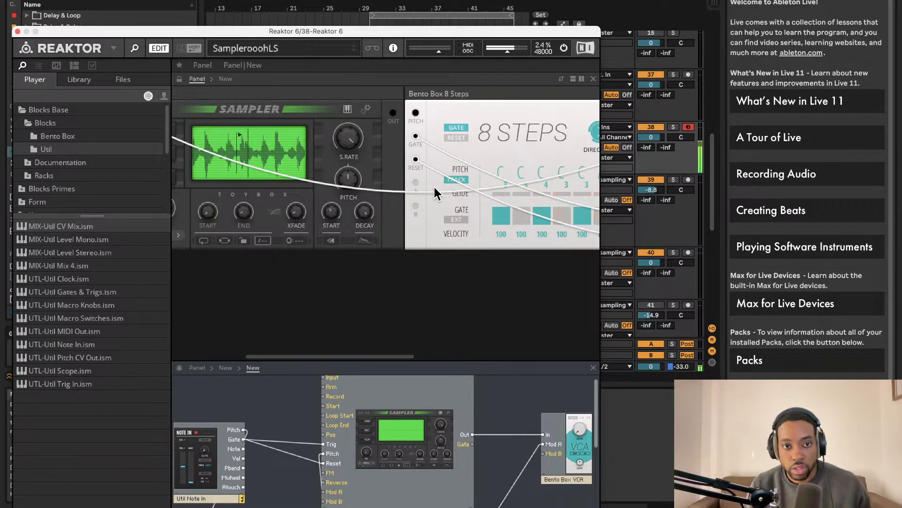
pyautogui.hscroll(-1, 419, 194)
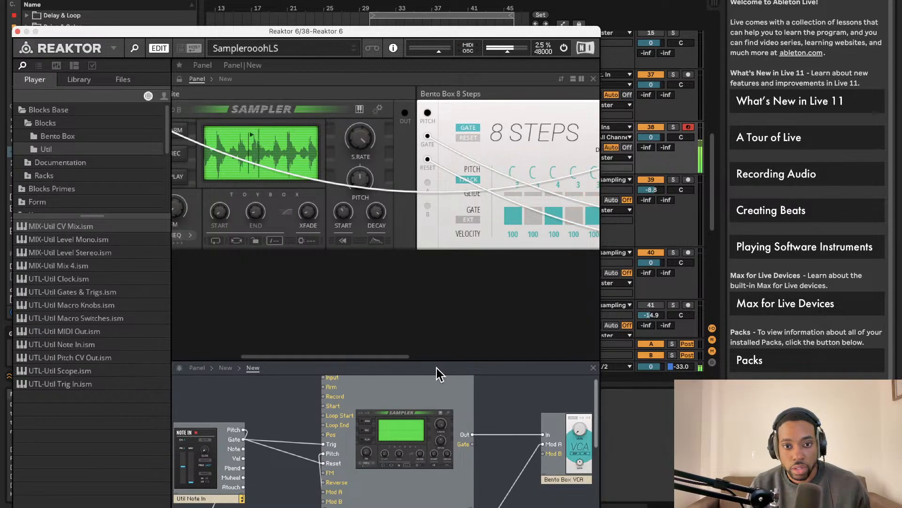
# Step: Wire the Pitch output of Util Note In to the Pitch input of Bento Box 8 Steps
pyautogui.moveTo(436, 361); pyautogui.dragTo(434, 183)
pyautogui.hscroll(-2, 366, 358)
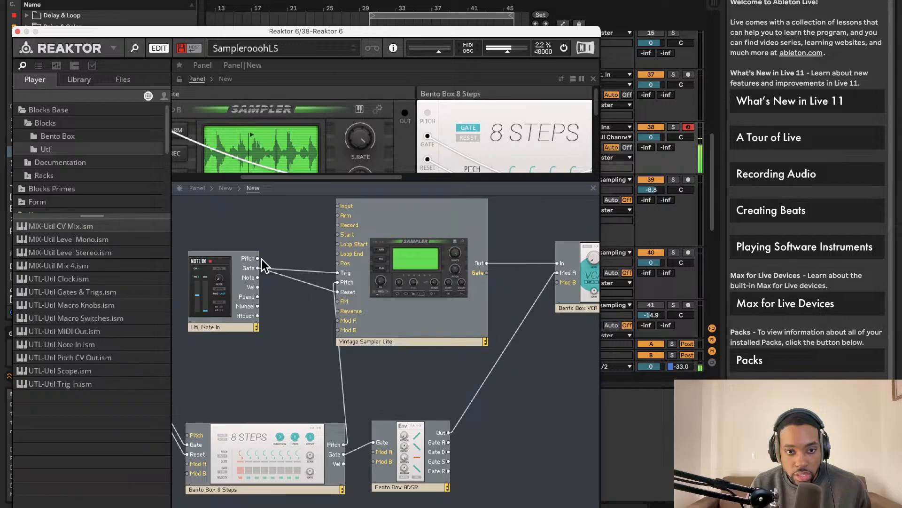
pyautogui.hscroll(-1, 263, 267)
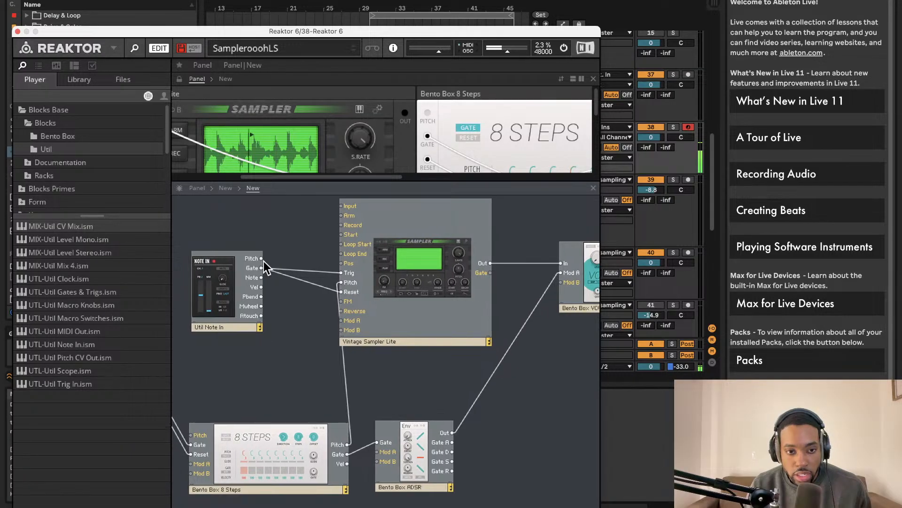
pyautogui.hscroll(-3, 267, 267)
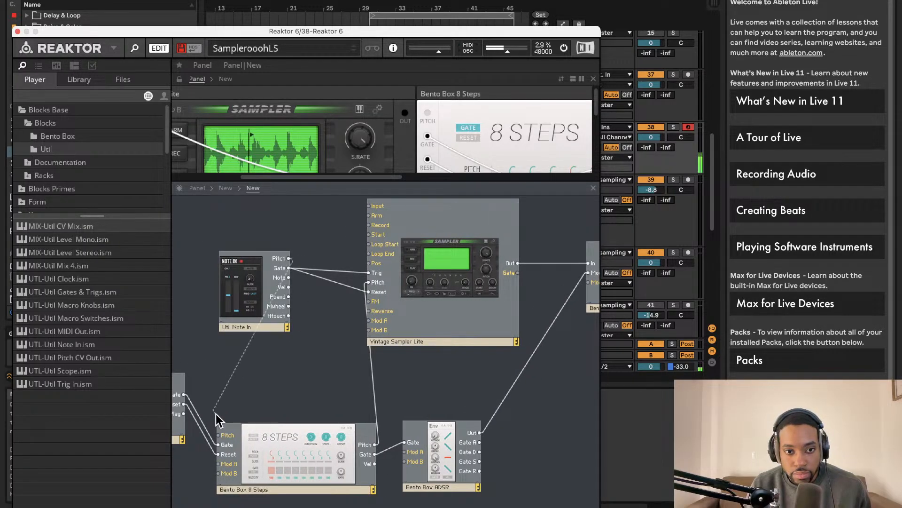
pyautogui.moveTo(218, 435); pyautogui.dragTo(218, 435)
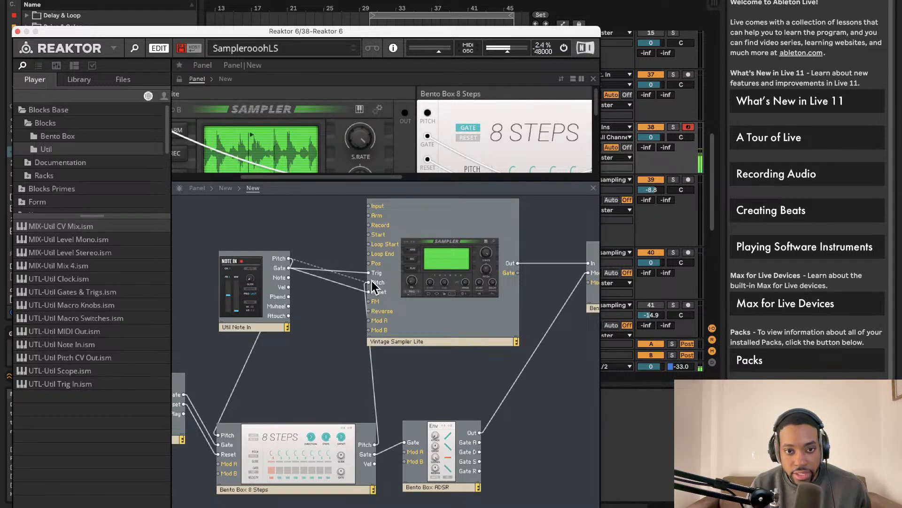
# Step: Connect Util Note In's Pitch output to the Vintage Sampler Lite's Pitch input and remove its wire to 8 Steps
pyautogui.moveTo(373, 285); pyautogui.dragTo(369, 283)
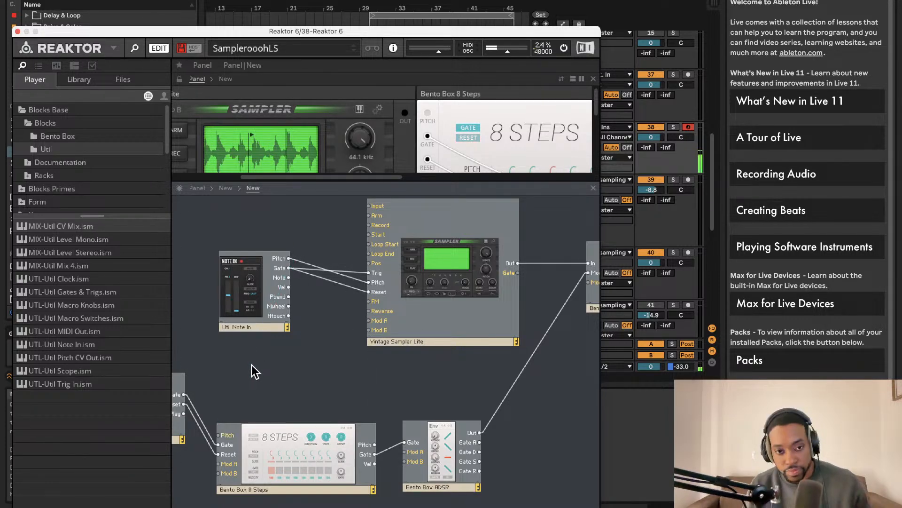
pyautogui.press('Delete')
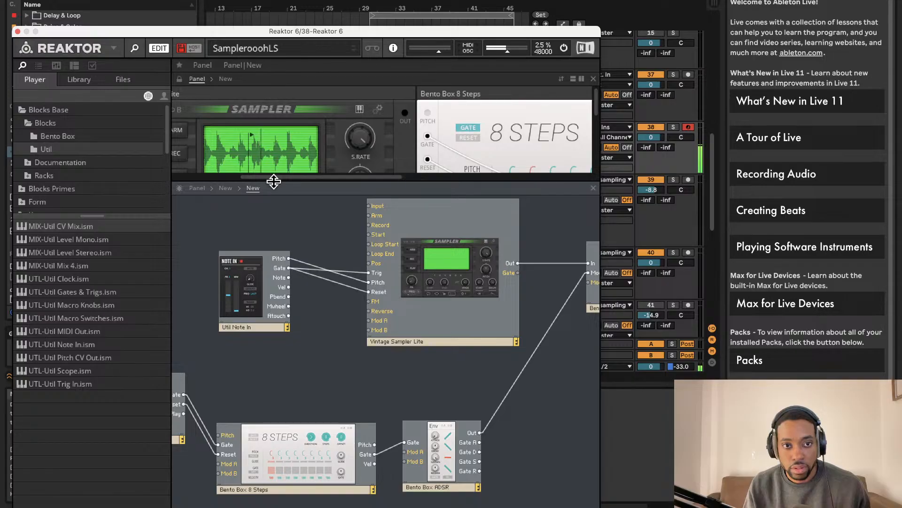
# Step: Turn on looping in the Sampler with a short loop at the beginning of the sample, then close the Reaktor window
pyautogui.moveTo(273, 181); pyautogui.dragTo(287, 296)
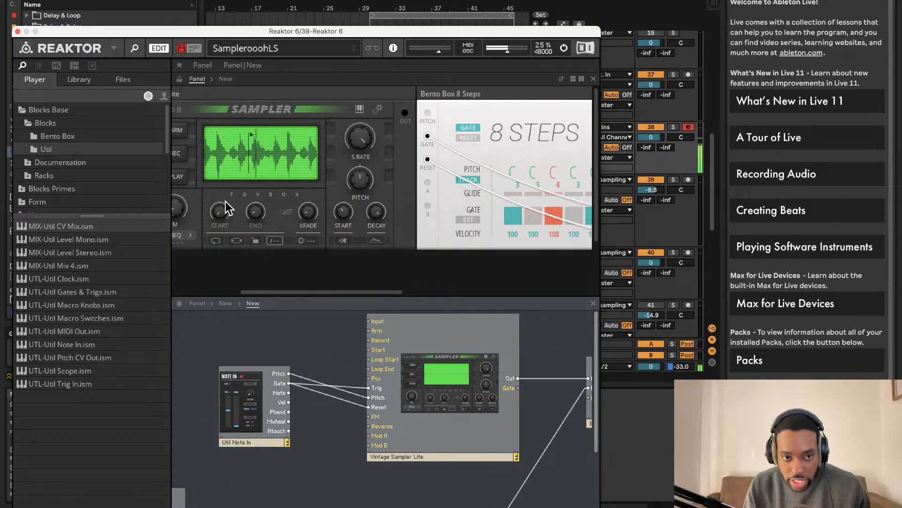
pyautogui.hscroll(-3, 225, 201)
pyautogui.moveTo(256, 214); pyautogui.dragTo(272, 179)
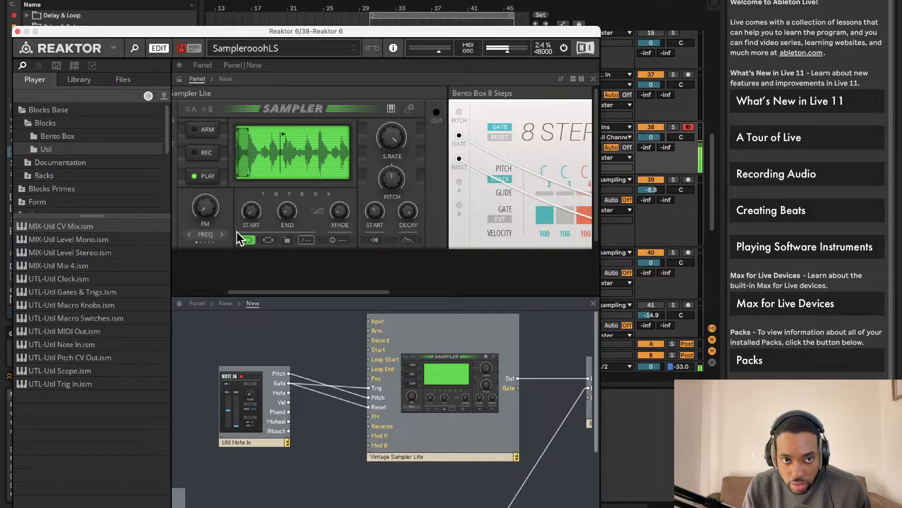
pyautogui.moveTo(285, 210); pyautogui.dragTo(287, 198)
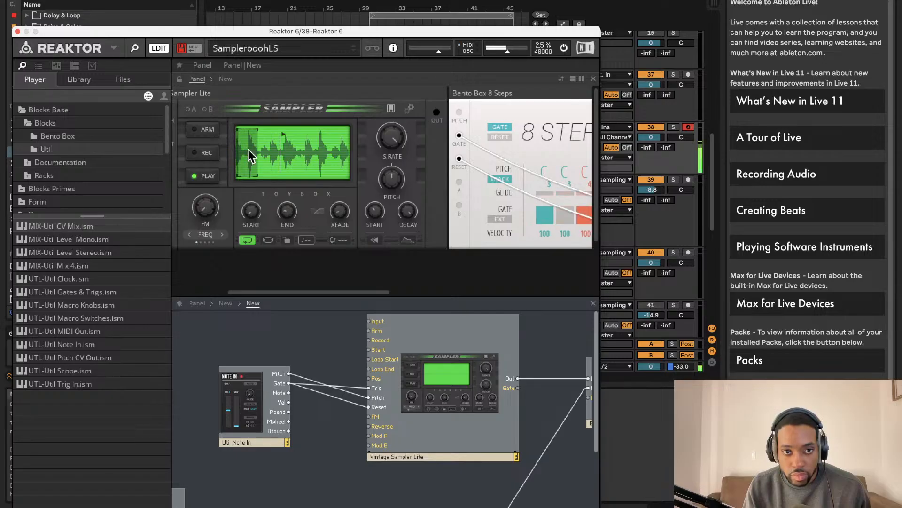
pyautogui.click(15, 32)
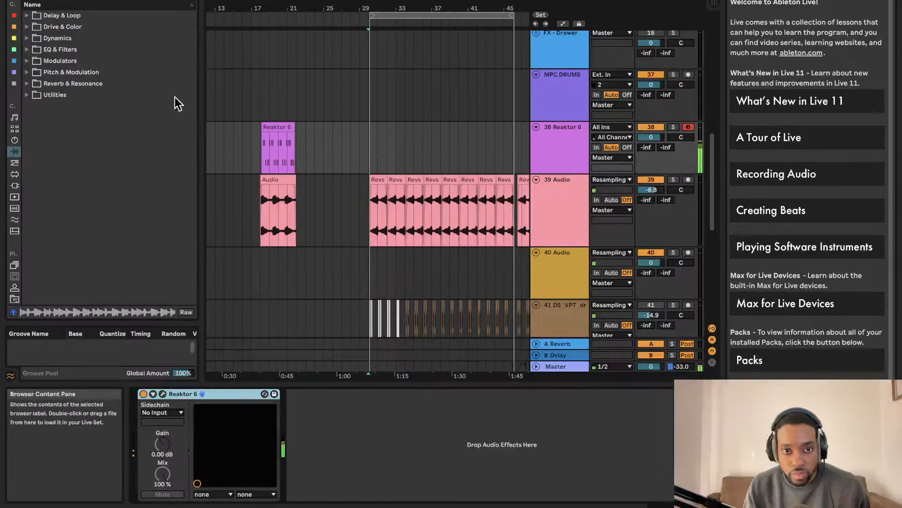
# Step: Copy the TONIC device from track 12
pyautogui.scroll(5, 576, 123)
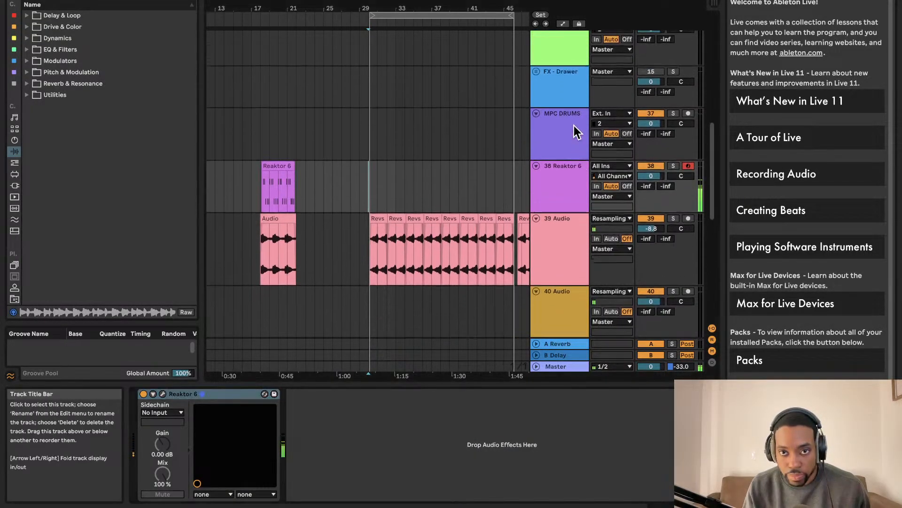
pyautogui.click(565, 89)
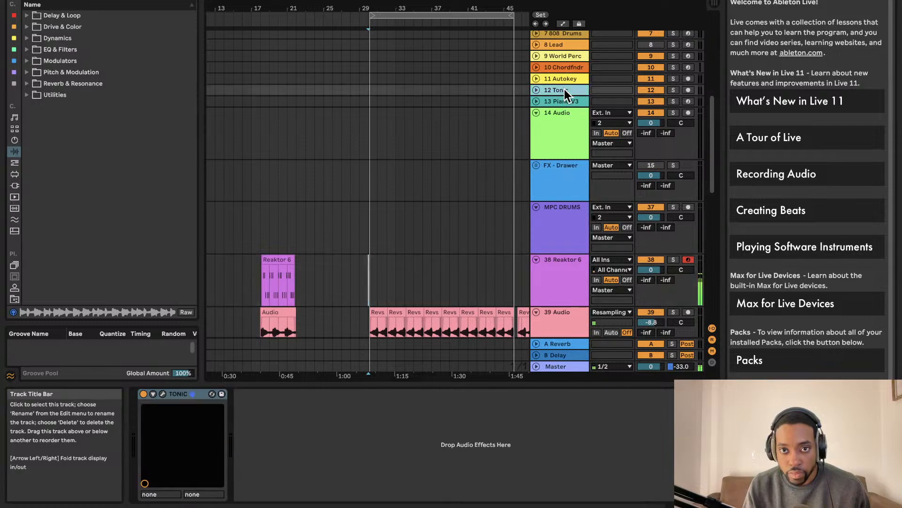
pyautogui.rightClick(178, 393)
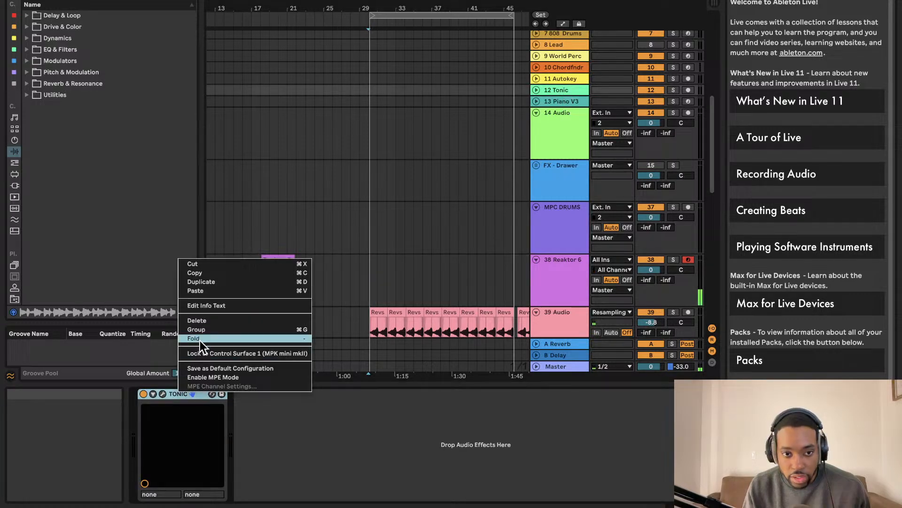
pyautogui.click(215, 275)
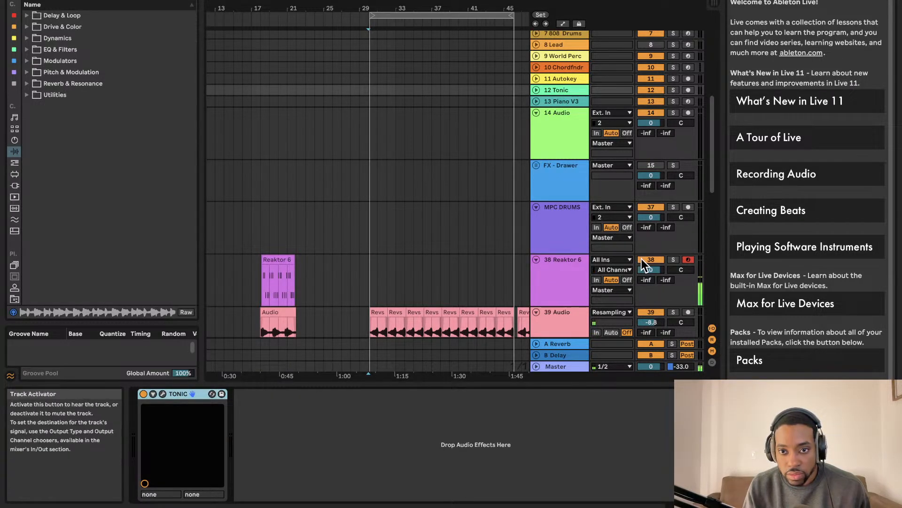
# Step: Paste the copied TONIC device onto track 46 RARE_AMP
pyautogui.scroll(-8, 527, 292)
pyautogui.scroll(1, 571, 137)
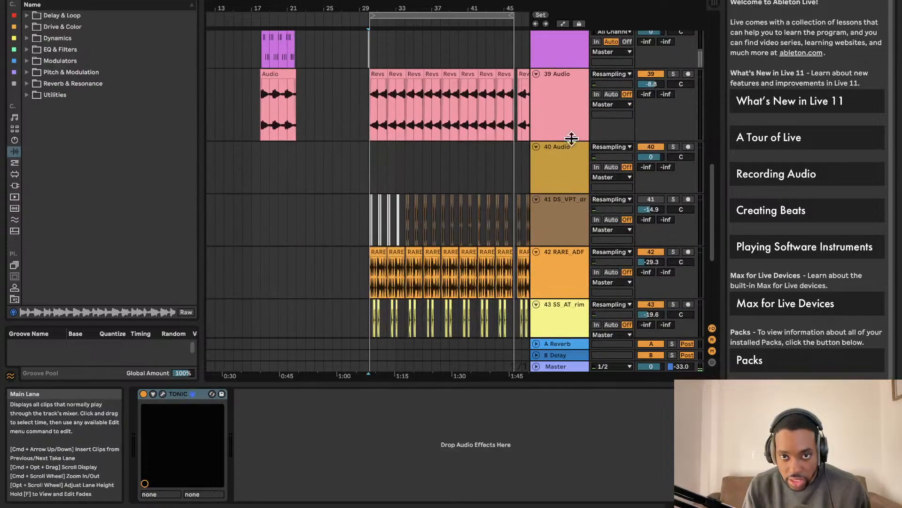
pyautogui.scroll(-10, 544, 225)
pyautogui.scroll(-2, 544, 228)
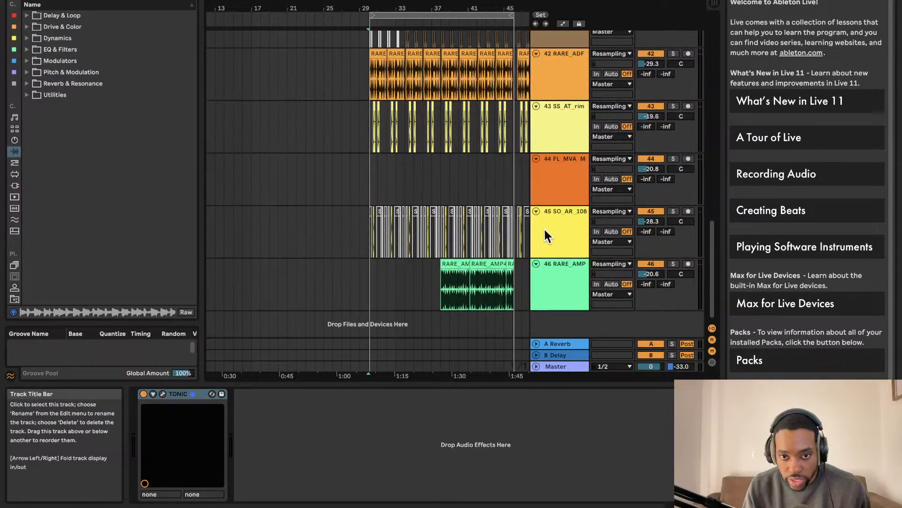
pyautogui.click(545, 272)
pyautogui.rightClick(517, 424)
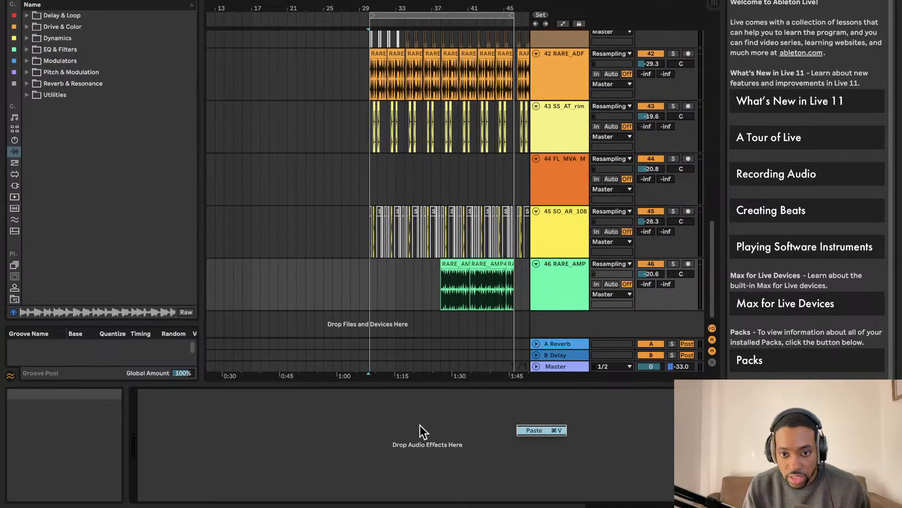
pyautogui.press('super+v')
# Step: Analyse the key of the RARE_AMP percussion with TONIC during playback and close the plug-in window
pyautogui.click(158, 390)
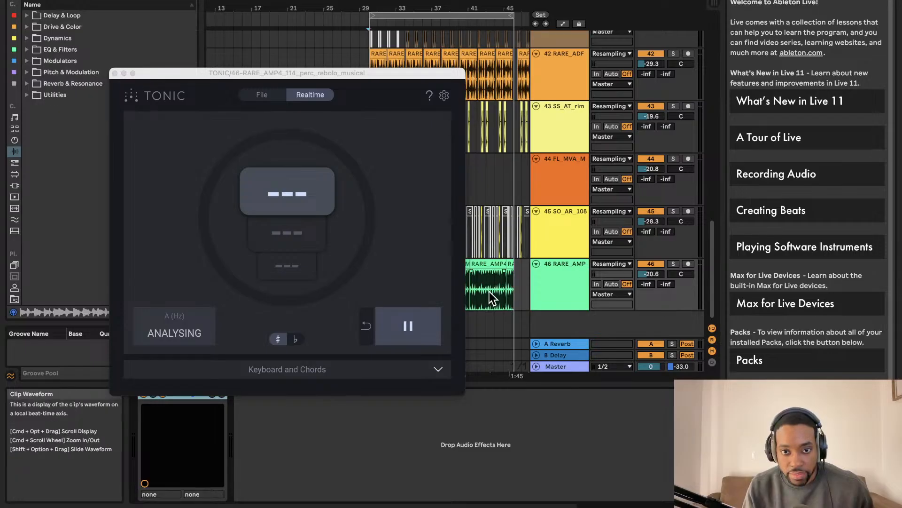
pyautogui.press('space')
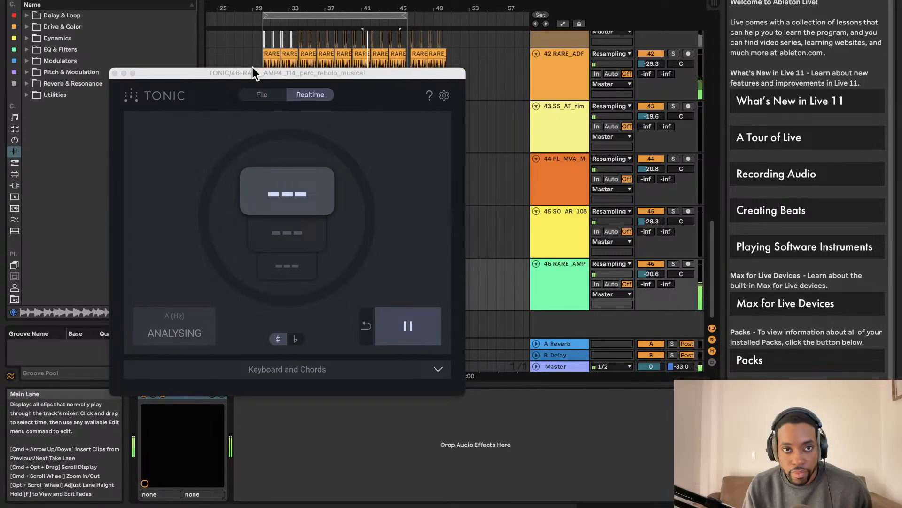
pyautogui.moveTo(250, 72); pyautogui.dragTo(470, 223)
pyautogui.click(335, 223)
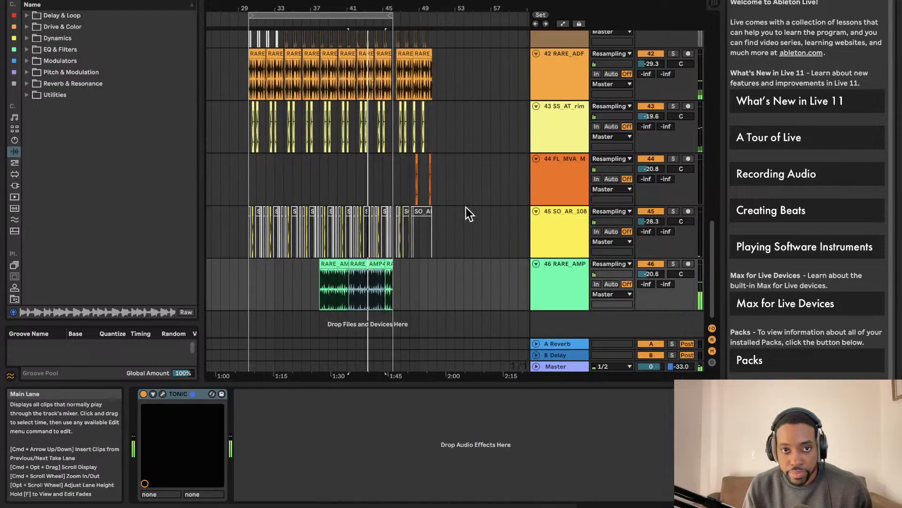
# Step: Paste TONIC onto track 39 Audio, analyse the key of the Revs loop during playback, and close the plug-in window
pyautogui.scroll(5, 580, 157)
pyautogui.scroll(-2, 473, 243)
pyautogui.scroll(3, 524, 186)
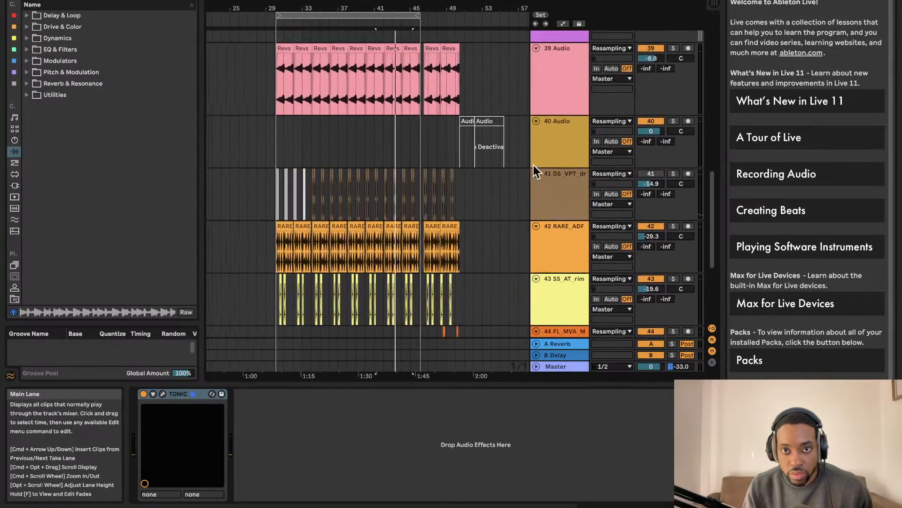
pyautogui.click(562, 103)
pyautogui.click(379, 421)
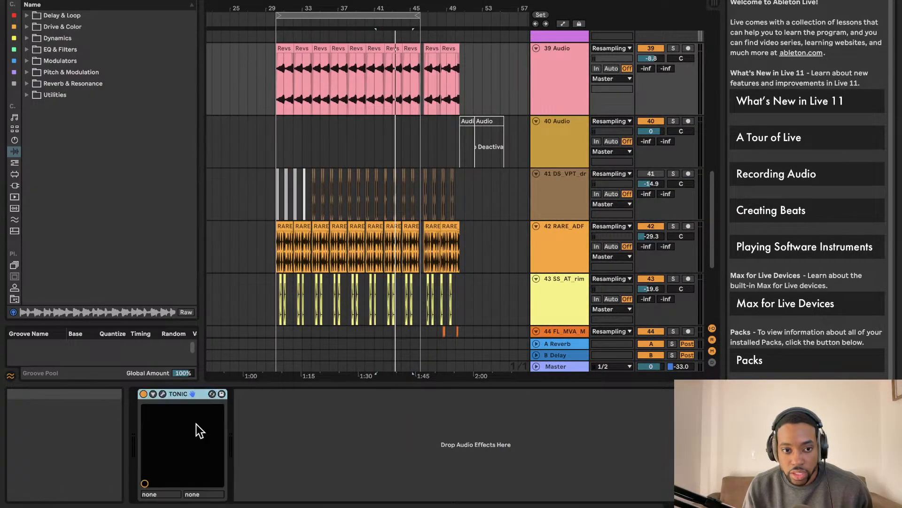
pyautogui.click(166, 394)
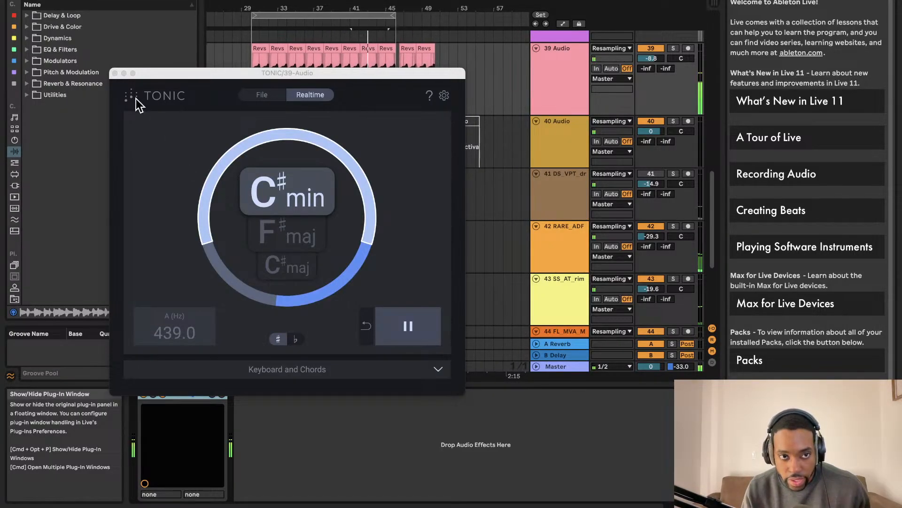
pyautogui.click(115, 73)
# Step: Arm and unfold track 13 Piano V3, checking its piano plug-in's interface
pyautogui.scroll(3, 576, 128)
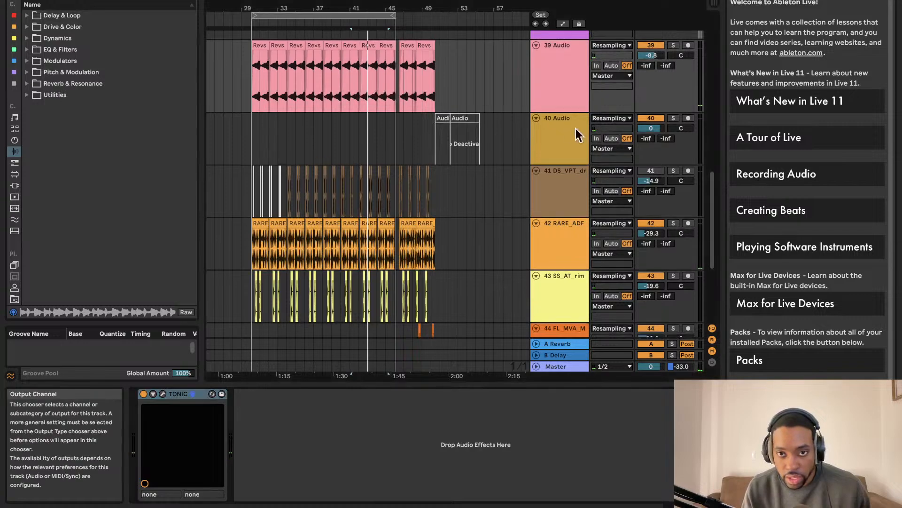
pyautogui.scroll(5, 534, 130)
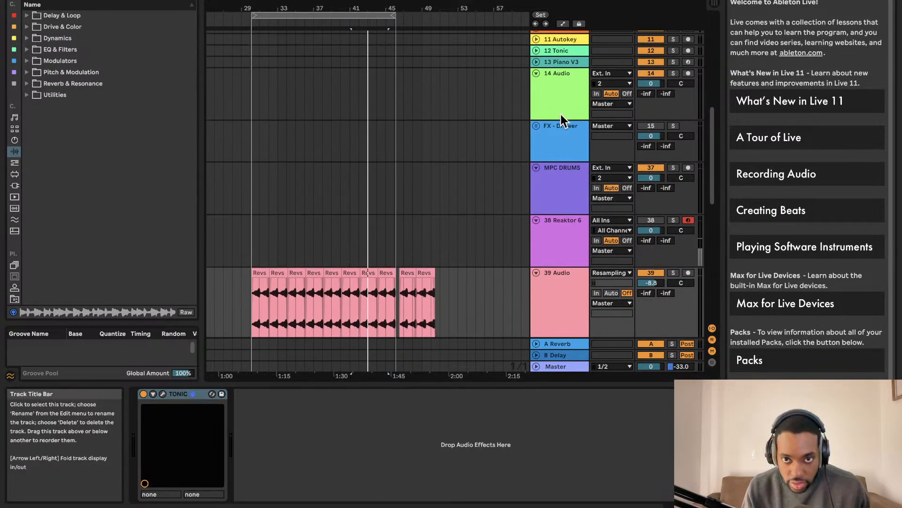
pyautogui.click(683, 61)
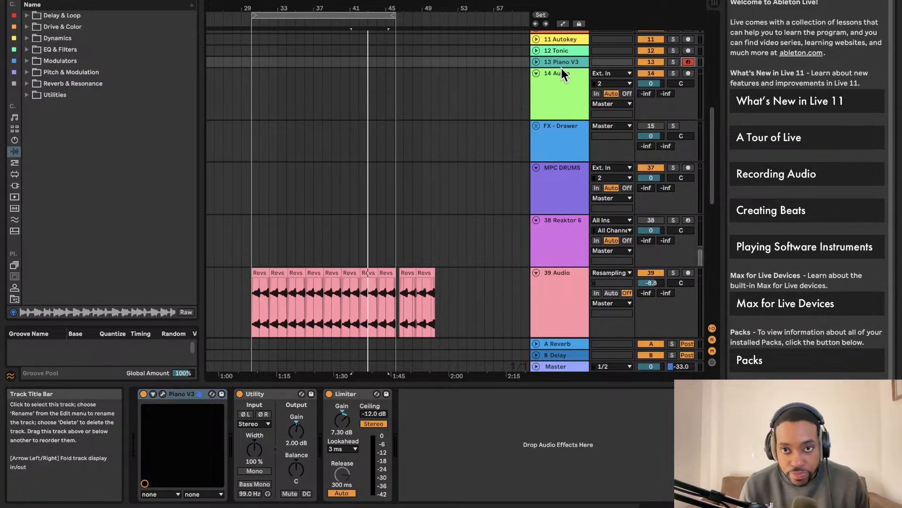
pyautogui.click(535, 63)
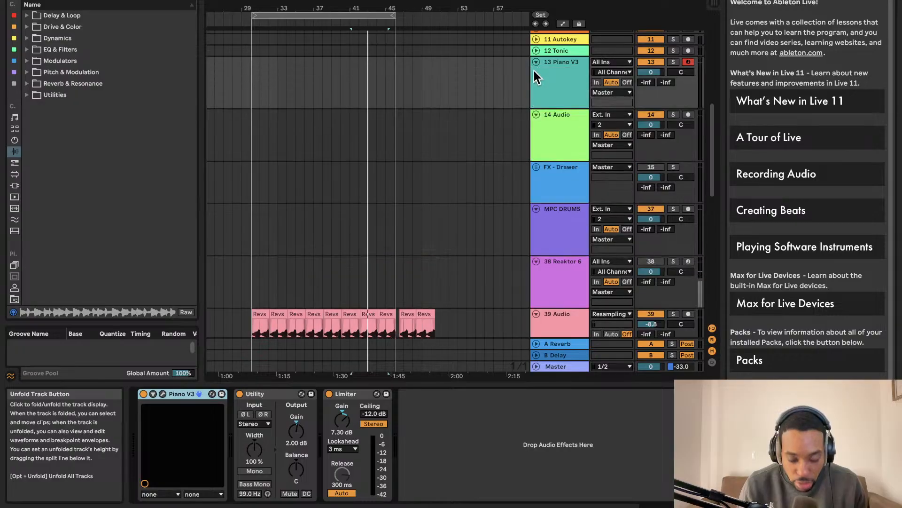
pyautogui.click(163, 394)
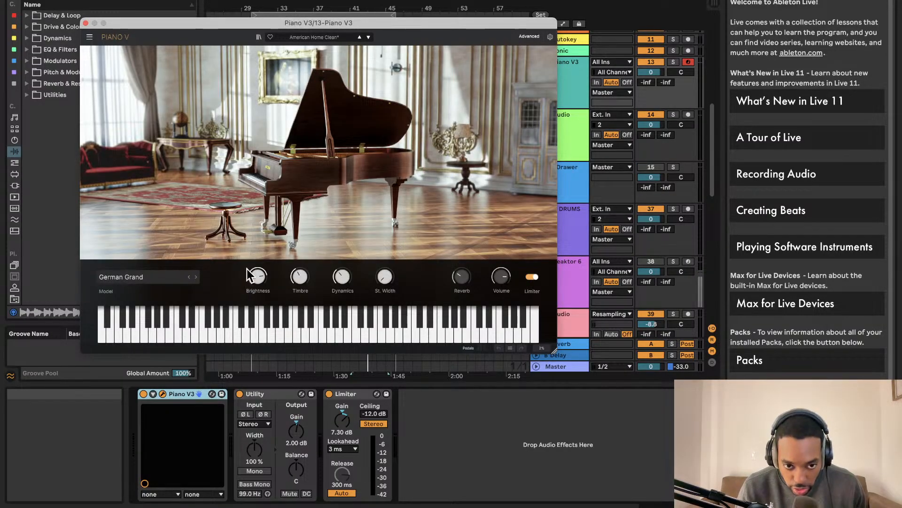
pyautogui.click(84, 22)
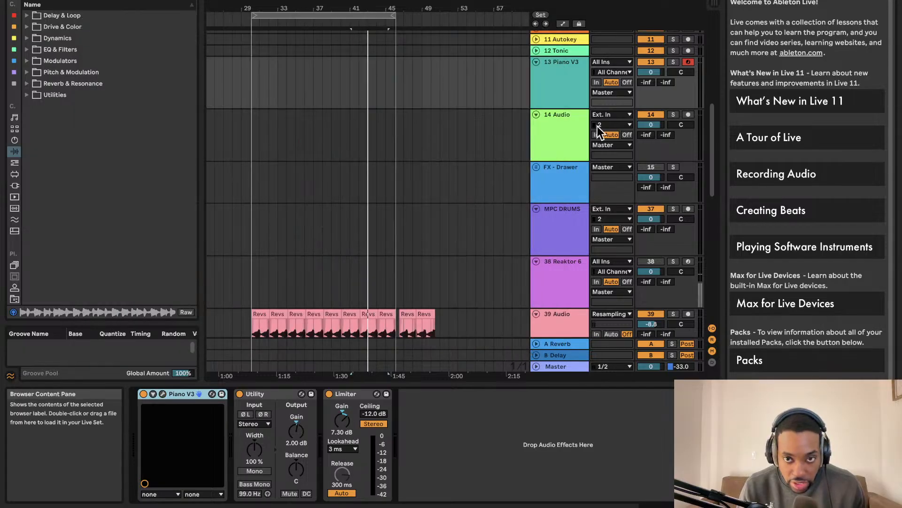
# Step: Play the groove from bar 30 and reactivate the muted track 41 DS_VPT during playback
pyautogui.click(254, 91)
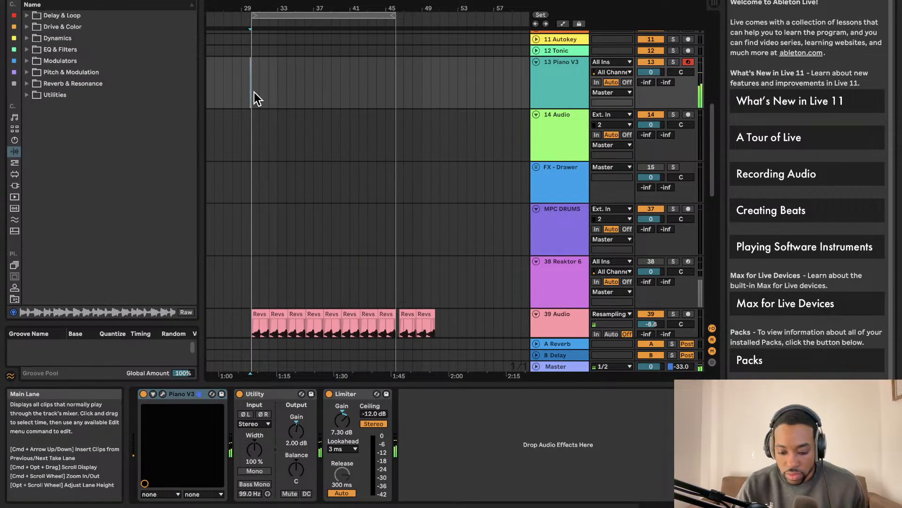
pyautogui.press('space')
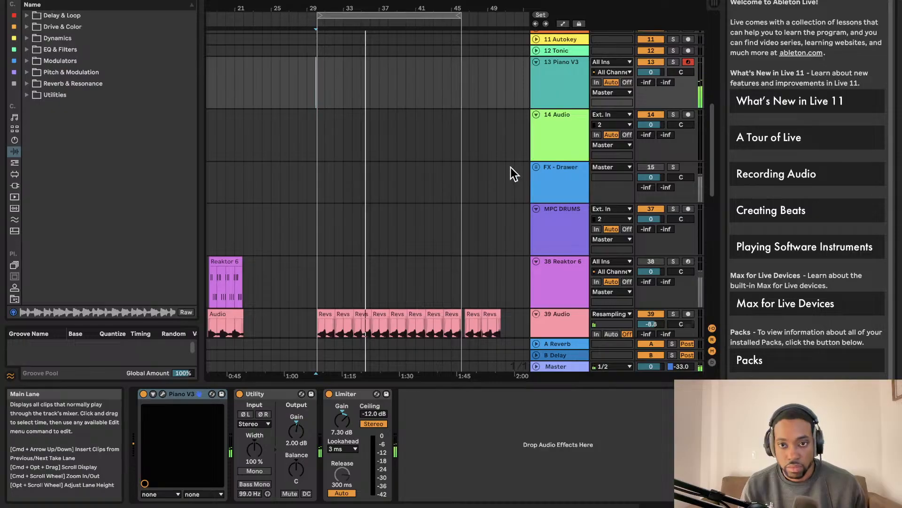
pyautogui.scroll(-3, 511, 167)
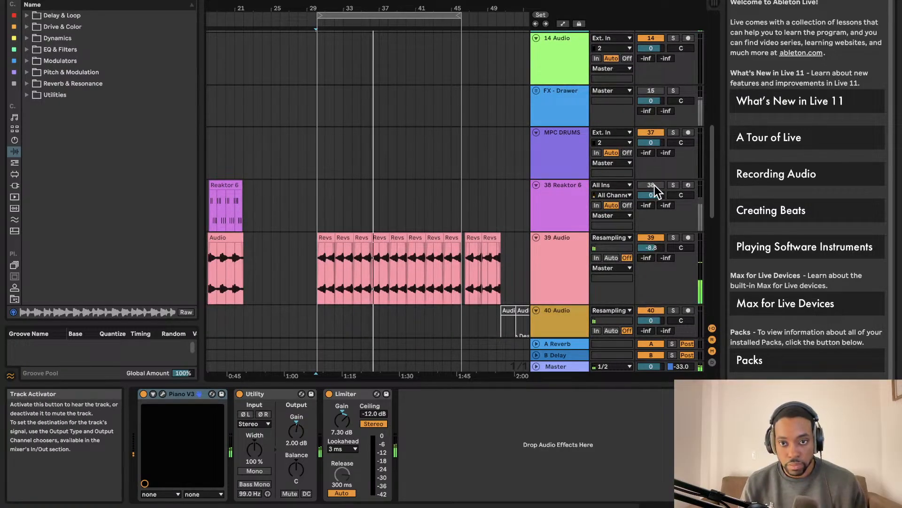
pyautogui.scroll(-4, 663, 202)
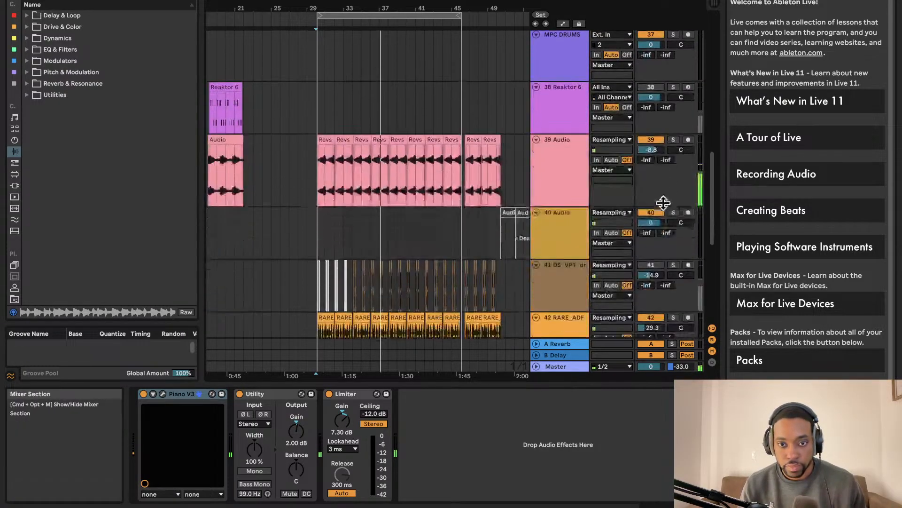
pyautogui.scroll(-4, 661, 196)
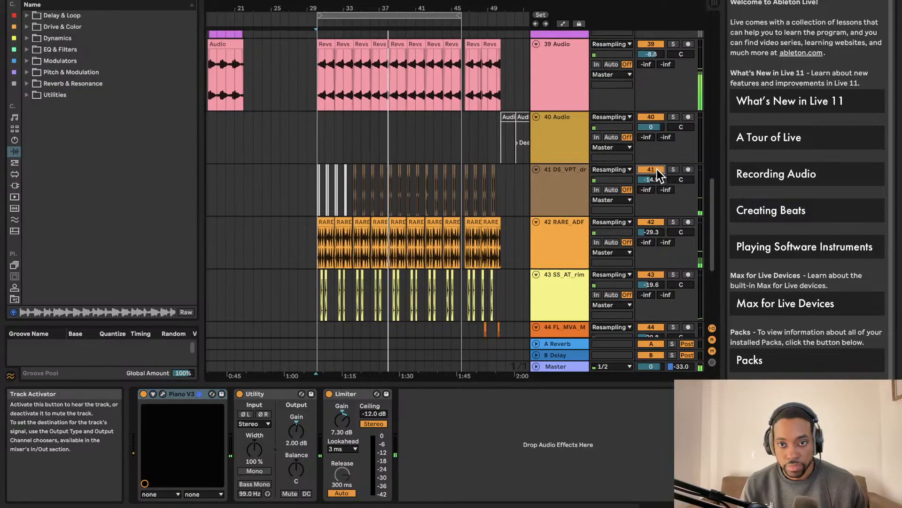
pyautogui.scroll(1, 657, 169)
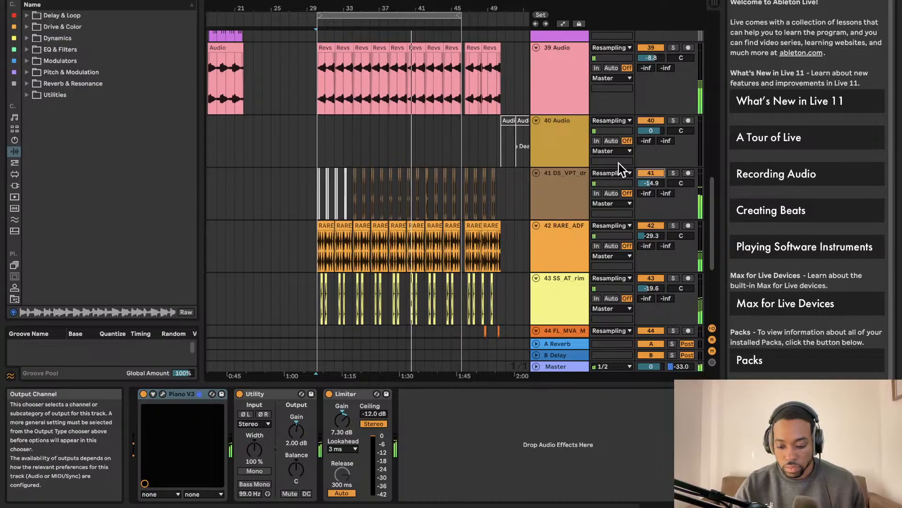
# Step: Lower the volume of track 13 Piano V3 to -7.9 dB
pyautogui.scroll(5, 649, 129)
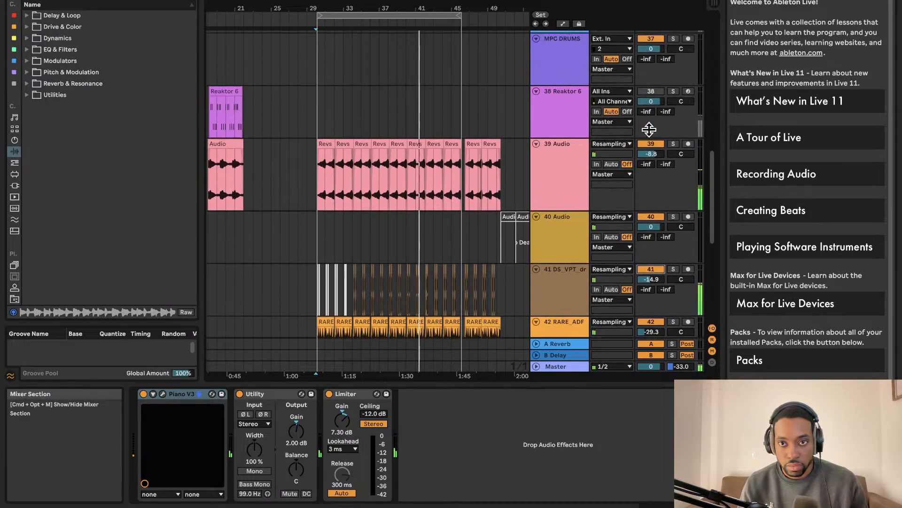
pyautogui.scroll(7, 649, 130)
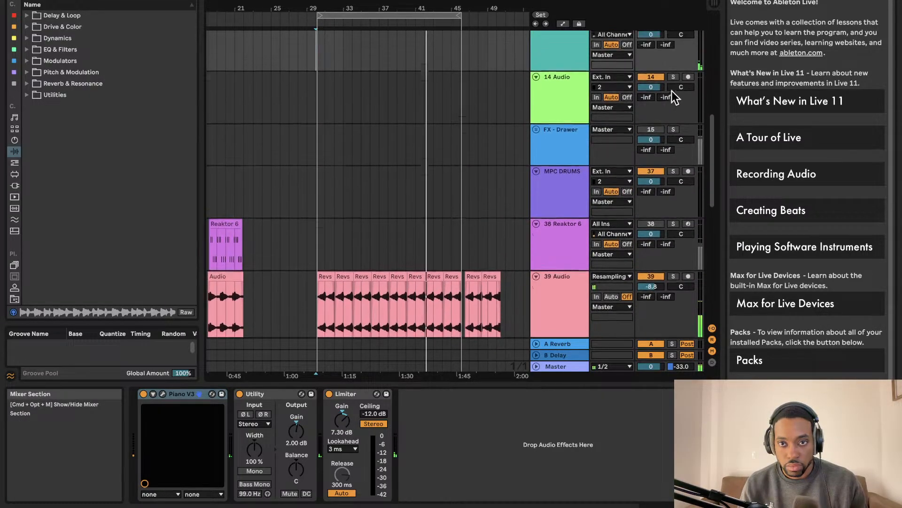
pyautogui.scroll(4, 675, 97)
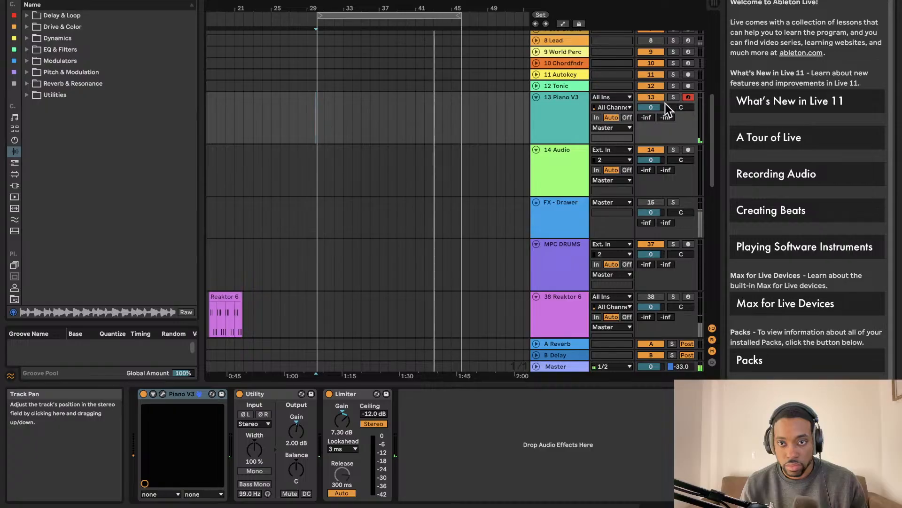
pyautogui.moveTo(662, 107); pyautogui.dragTo(660, 120)
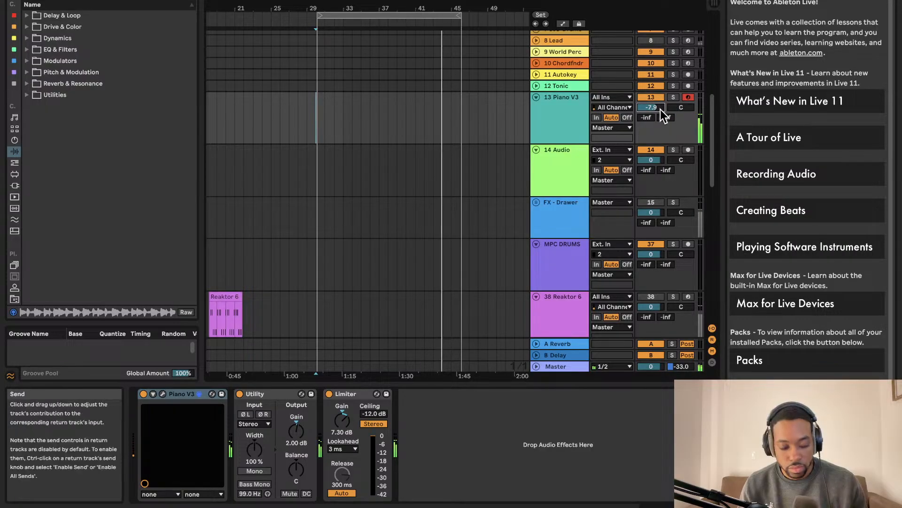
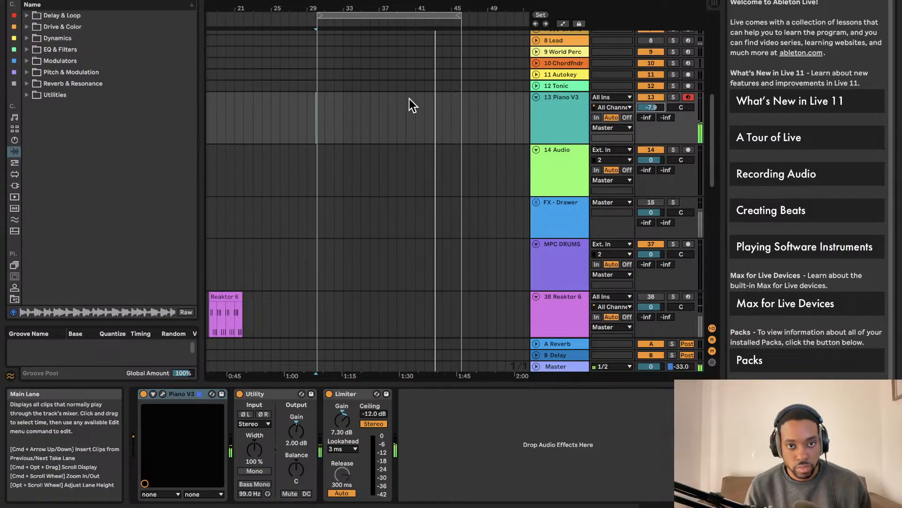
# Step: Capture the just-played piano phrase as a MIDI clip on track 13 and open it in an enlarged note editor
pyautogui.click(414, 0)
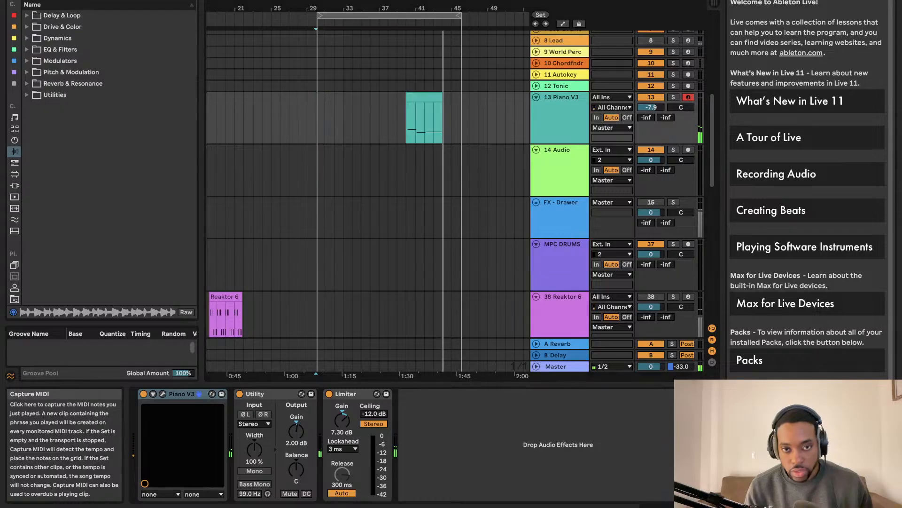
pyautogui.doubleClick(422, 100)
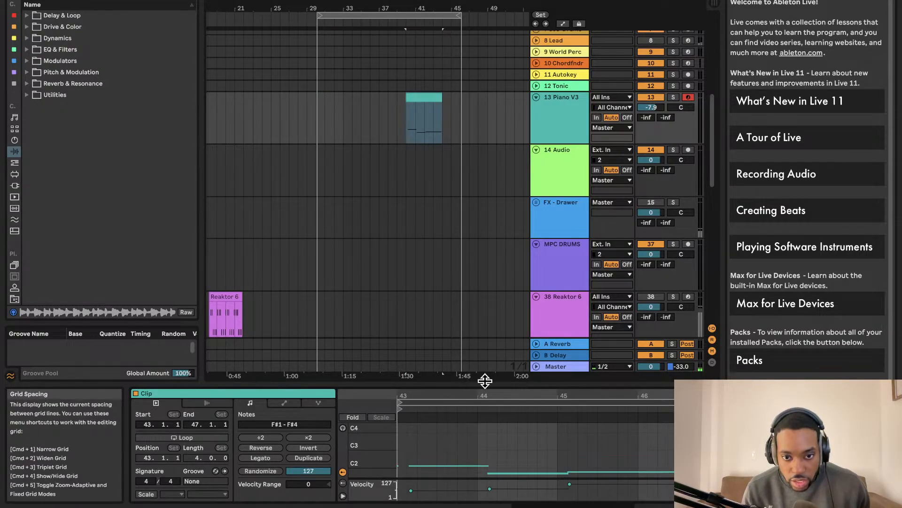
pyautogui.moveTo(485, 381); pyautogui.dragTo(429, 234)
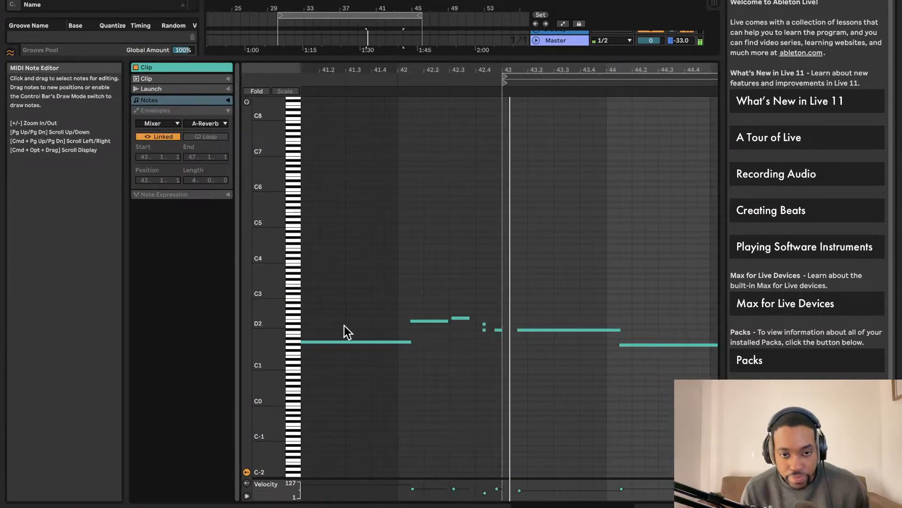
# Step: Add a copy of the long C#2 note in bar 43 up at E3 and duplicate that higher note into bar 44
pyautogui.hscroll(3, 449, 303)
pyautogui.click(480, 330)
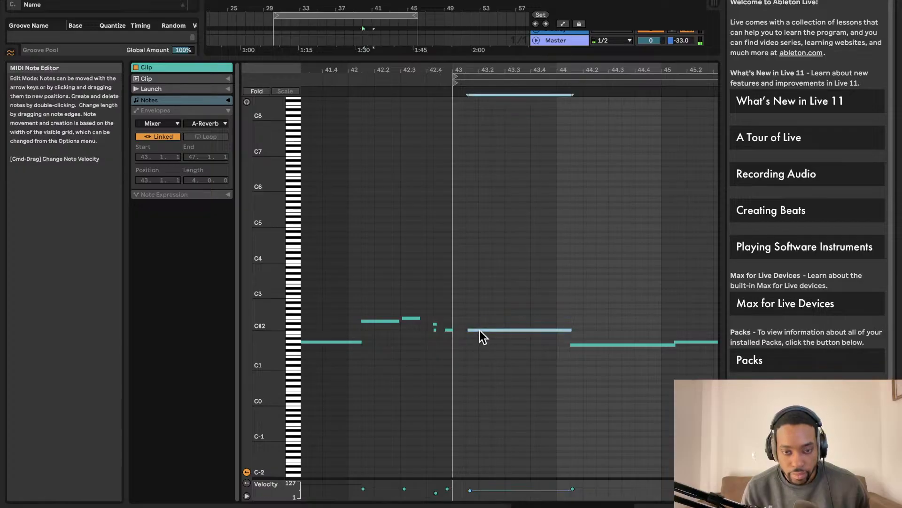
pyautogui.press('super+d')
pyautogui.click(588, 323)
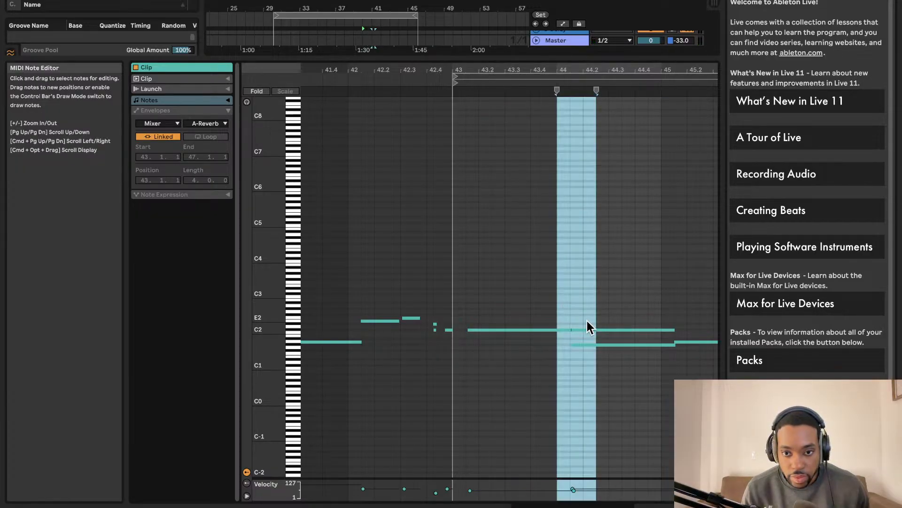
pyautogui.click(589, 326)
pyautogui.moveTo(594, 330); pyautogui.dragTo(491, 287)
pyautogui.press('super+d')
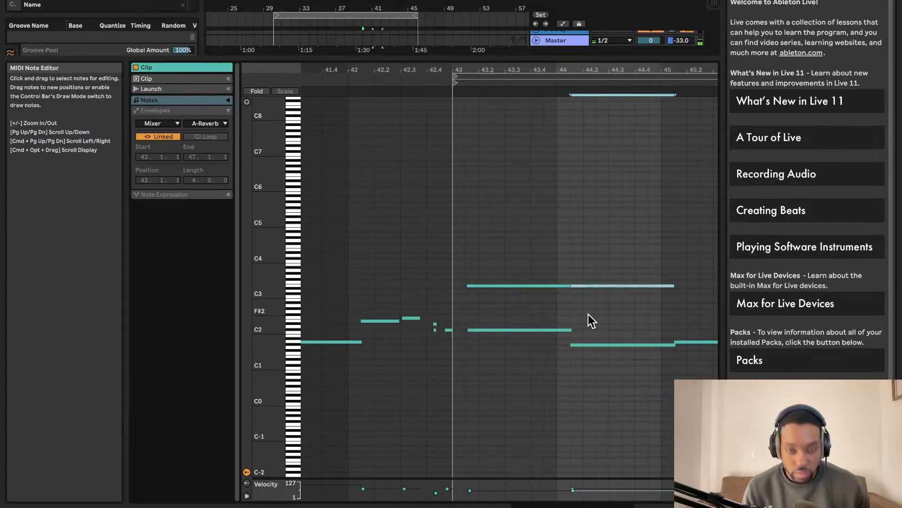
# Step: Move the upper note in bar 44 down to D#2 and play the clip to hear the harmony
pyautogui.moveTo(602, 287); pyautogui.dragTo(619, 342)
pyautogui.moveTo(617, 291)
pyautogui.mouseDown()
pyautogui.moveTo(616, 324)
pyautogui.moveTo(616, 309)
pyautogui.moveTo(627, 306)
pyautogui.moveTo(618, 363)
pyautogui.moveTo(620, 324)
pyautogui.mouseUp()
pyautogui.click(618, 296)
pyautogui.press('space')
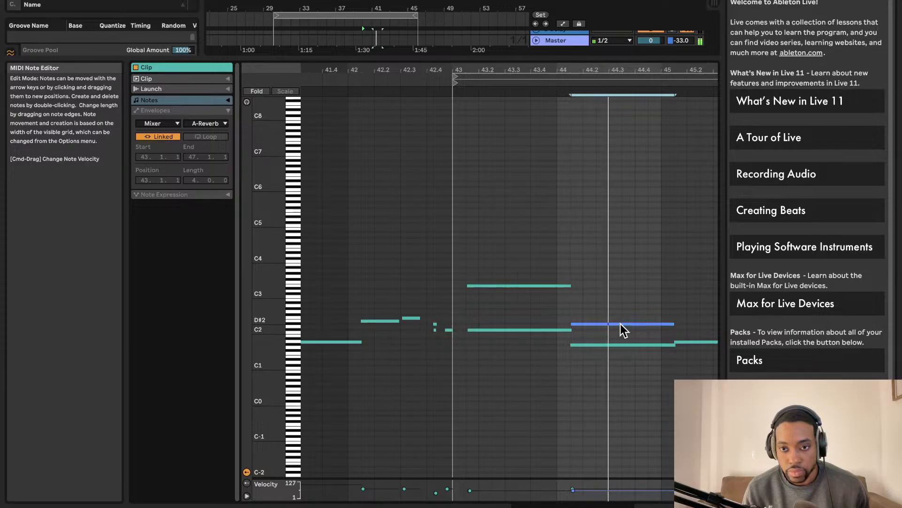
# Step: Duplicate the D#2 note into bar 45 and lower the copy to D#1
pyautogui.press('super+d')
pyautogui.moveTo(674, 326); pyautogui.dragTo(675, 343)
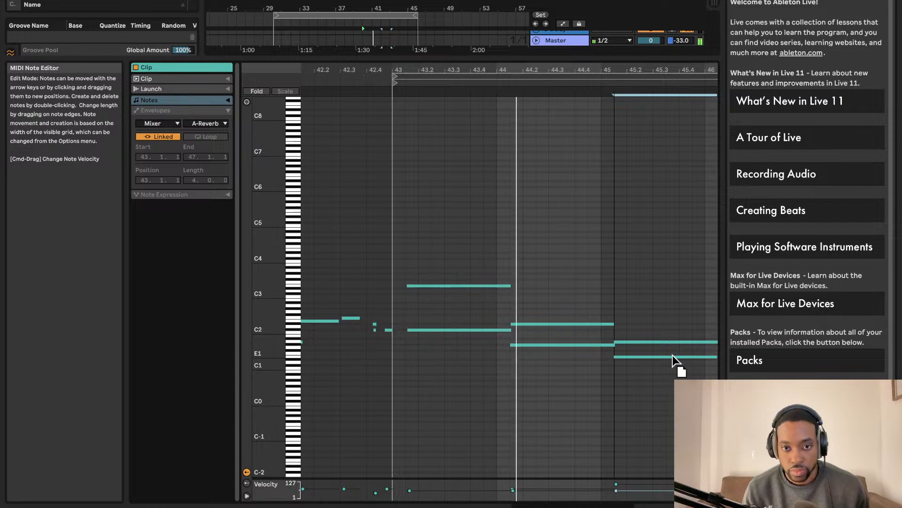
pyautogui.moveTo(672, 355)
pyautogui.mouseDown()
pyautogui.moveTo(673, 314)
pyautogui.moveTo(671, 360)
pyautogui.mouseUp()
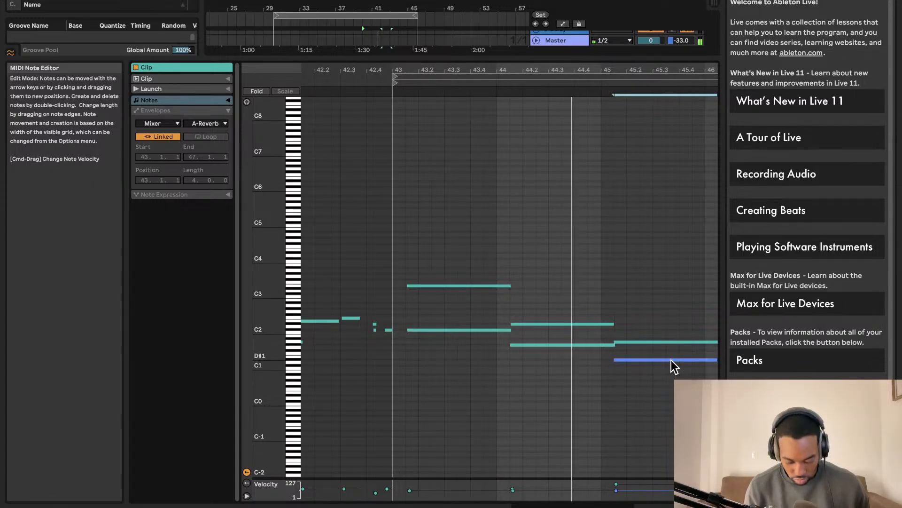
# Step: Undo the drop to D#1 in bar 45 and move the D#2 copy up to G#2, with note preview enabled
pyautogui.press('super+z')
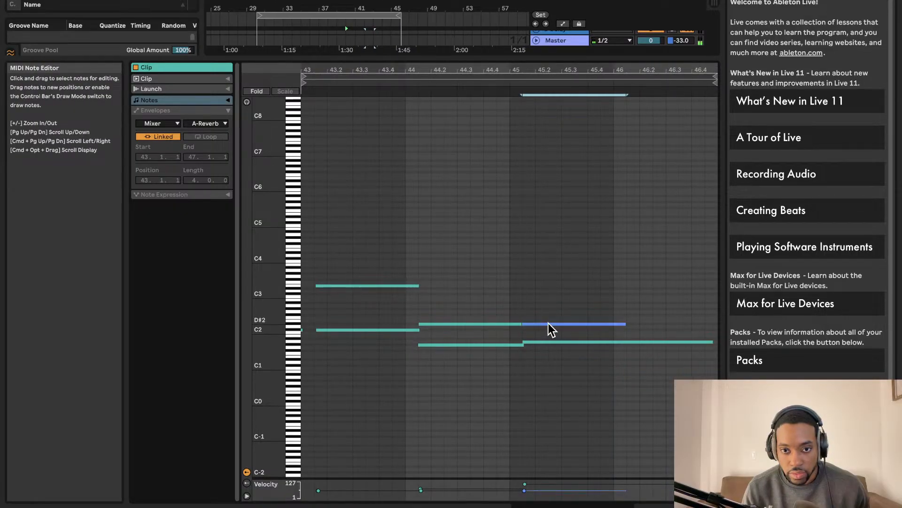
pyautogui.moveTo(551, 329); pyautogui.dragTo(553, 317)
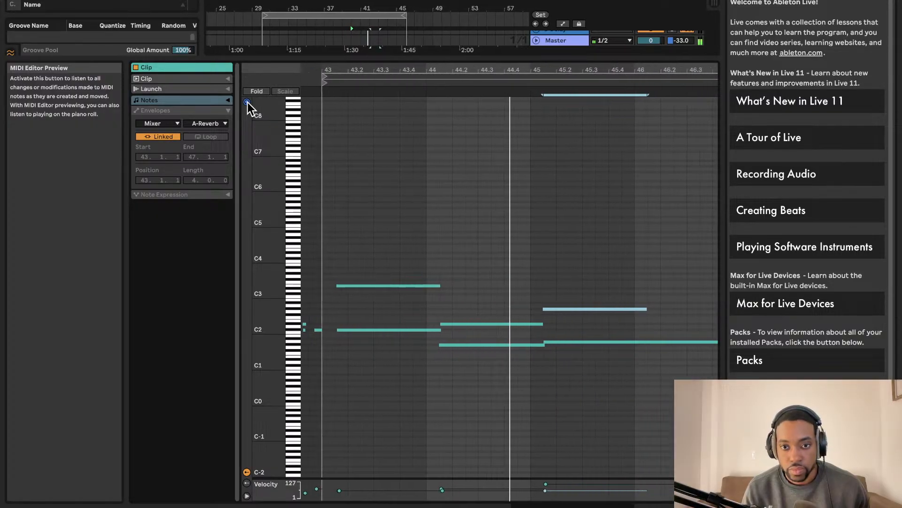
pyautogui.click(548, 310)
# Step: Lower the bar 45 A1 note's velocity to about 59 and make both bar 45 notes end together at about 46.2
pyautogui.click(545, 343)
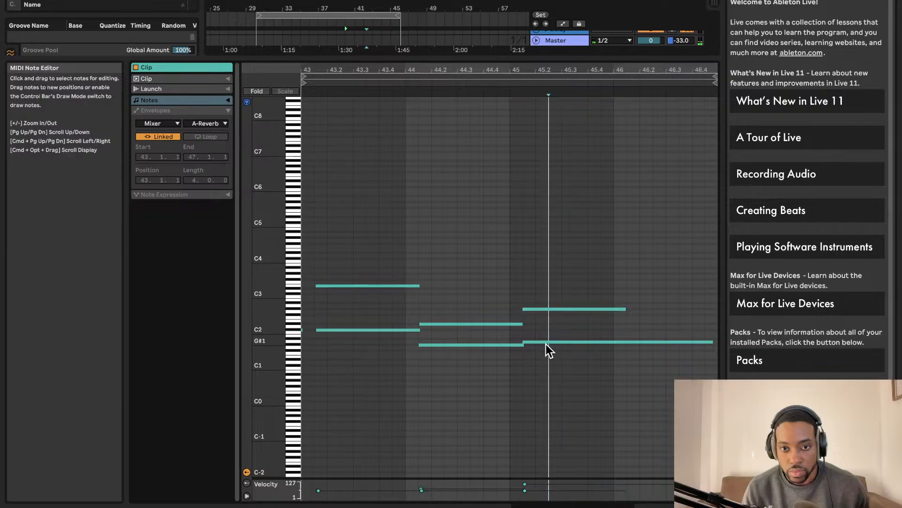
pyautogui.keyDown('super'); pyautogui.moveTo(548, 342); pyautogui.dragTo(548, 374); pyautogui.keyUp('super')
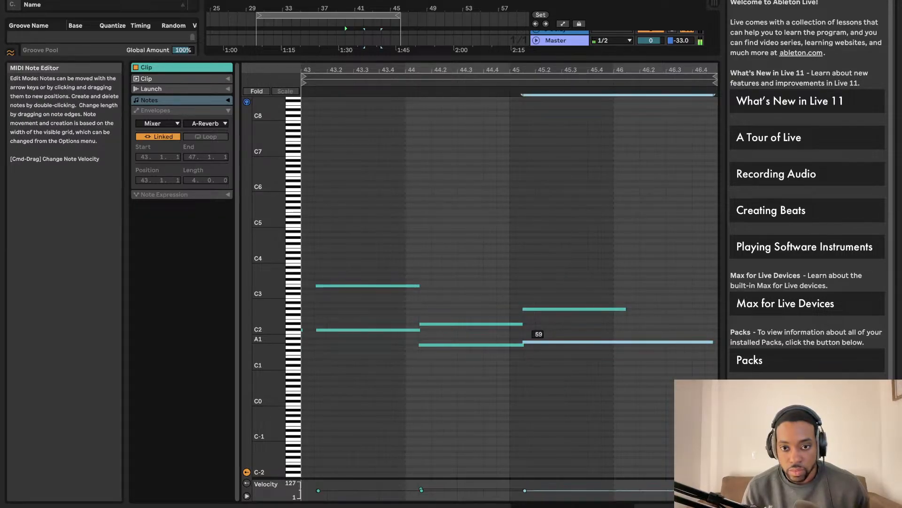
pyautogui.press('space')
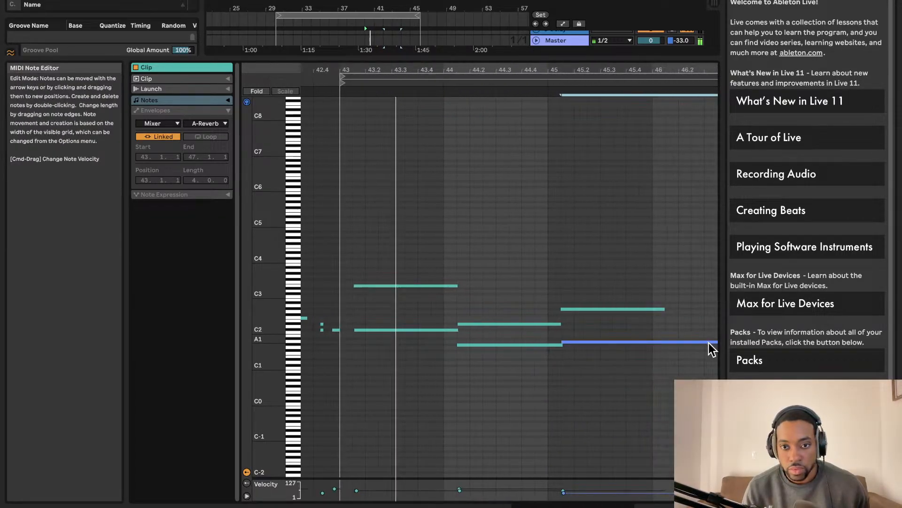
pyautogui.moveTo(713, 342); pyautogui.dragTo(636, 341)
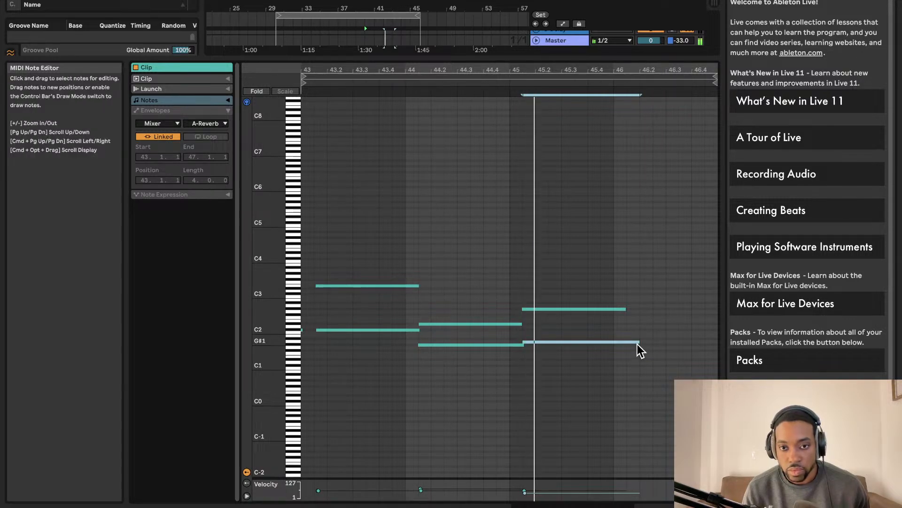
pyautogui.moveTo(624, 309); pyautogui.dragTo(634, 308)
pyautogui.hscroll(3, 529, 283)
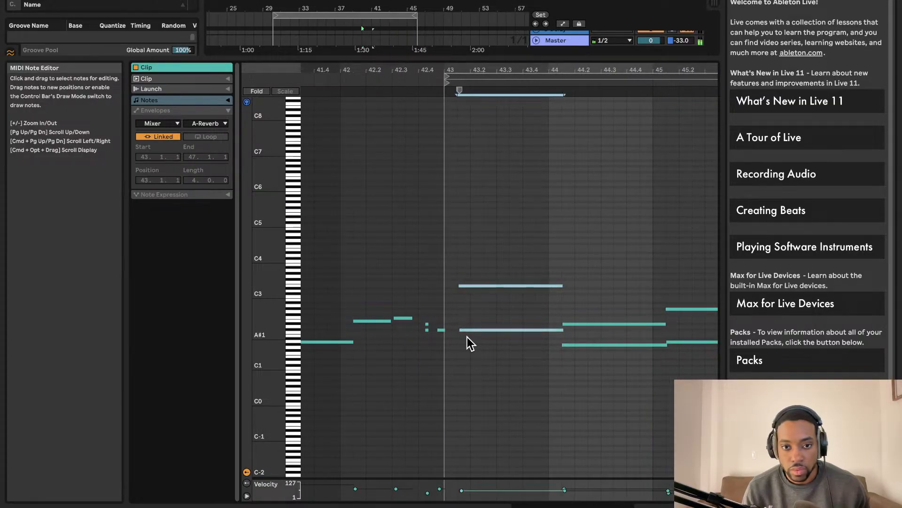
# Step: Start both long bar 43 notes slightly earlier and trim the start of the bar 44 D#2 note slightly later
pyautogui.moveTo(461, 330); pyautogui.dragTo(455, 330)
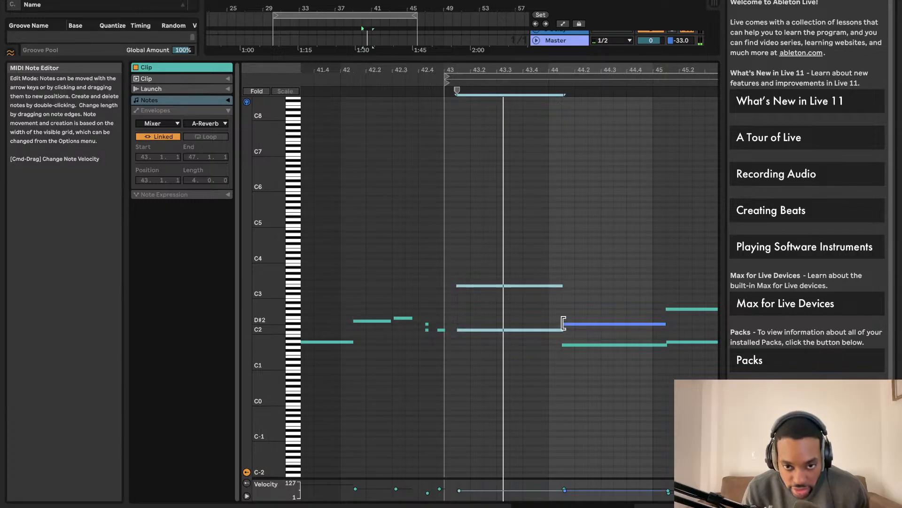
pyautogui.moveTo(564, 324); pyautogui.dragTo(566, 324)
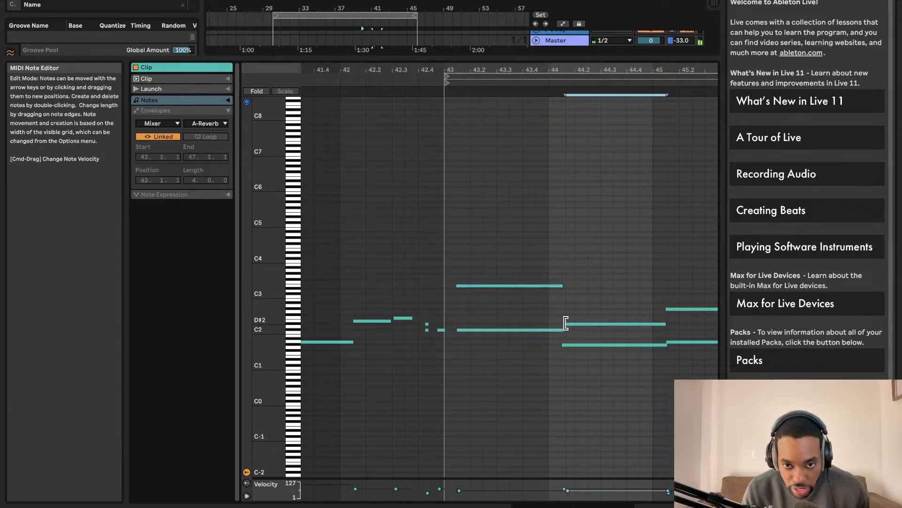
# Step: Adjust the velocities of the long bar 43 notes and the upper notes in bars 44 and 45, then restart playback
pyautogui.click(526, 330)
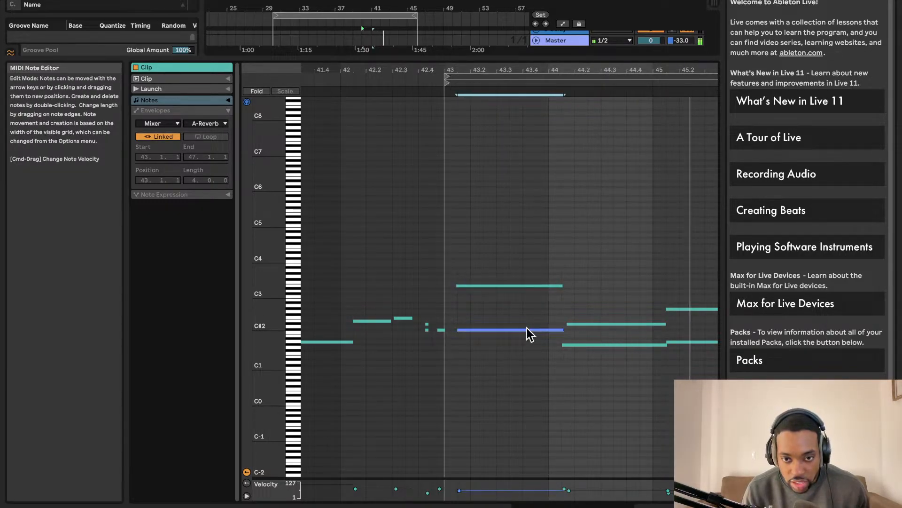
pyautogui.click(532, 285)
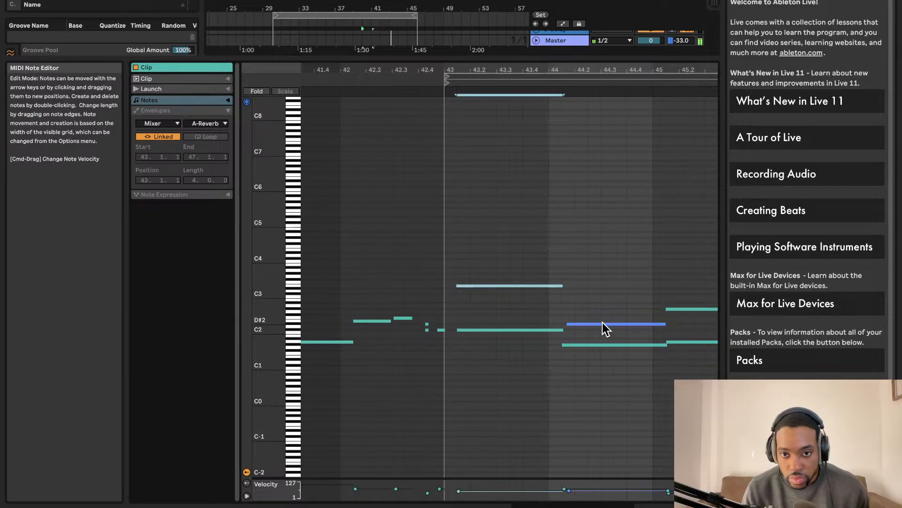
pyautogui.hscroll(5, 603, 323)
pyautogui.click(516, 324)
pyautogui.click(545, 308)
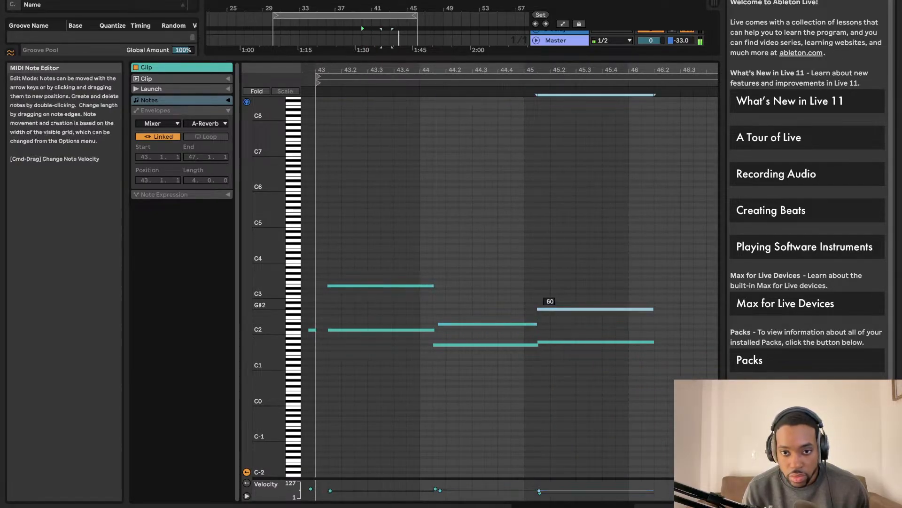
pyautogui.press('space')
pyautogui.press('space')
# Step: Shrink the note editor to bring the arrangement into view and select the piano clip on track 13 during playback
pyautogui.moveTo(488, 57); pyautogui.dragTo(470, 384)
pyautogui.scroll(4, 382, 176)
pyautogui.scroll(-5, 379, 165)
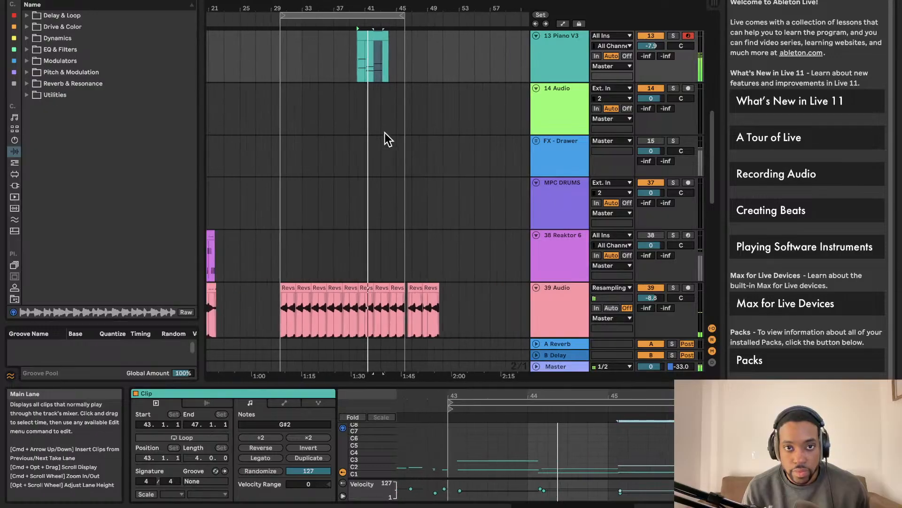
pyautogui.click(374, 61)
pyautogui.click(369, 40)
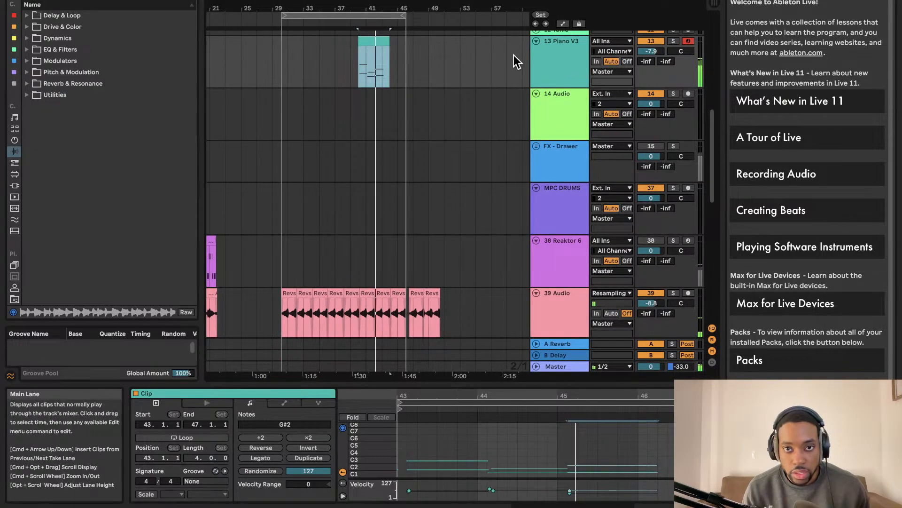
pyautogui.click(554, 54)
pyautogui.click(370, 41)
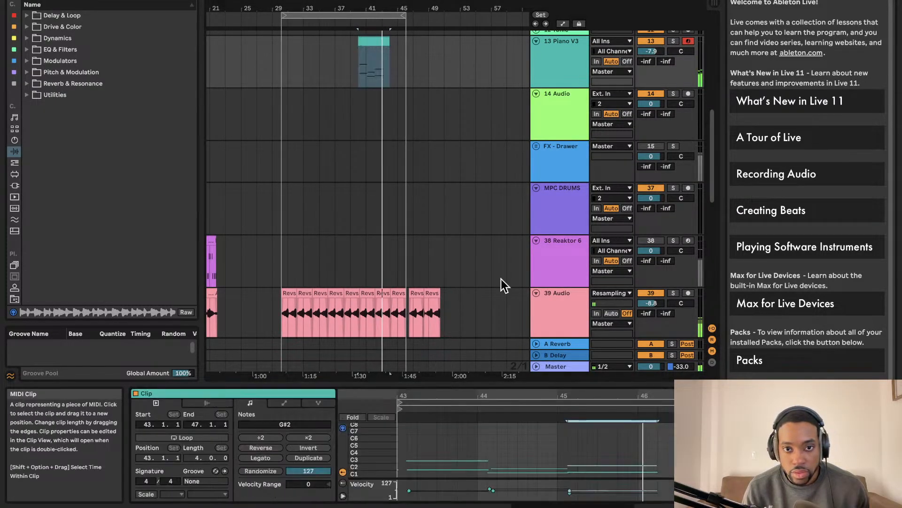
# Step: Enlarge the piano clip's note editor to replay the chords, then return to the full arrangement and stop playback
pyautogui.moveTo(534, 383); pyautogui.dragTo(515, 250)
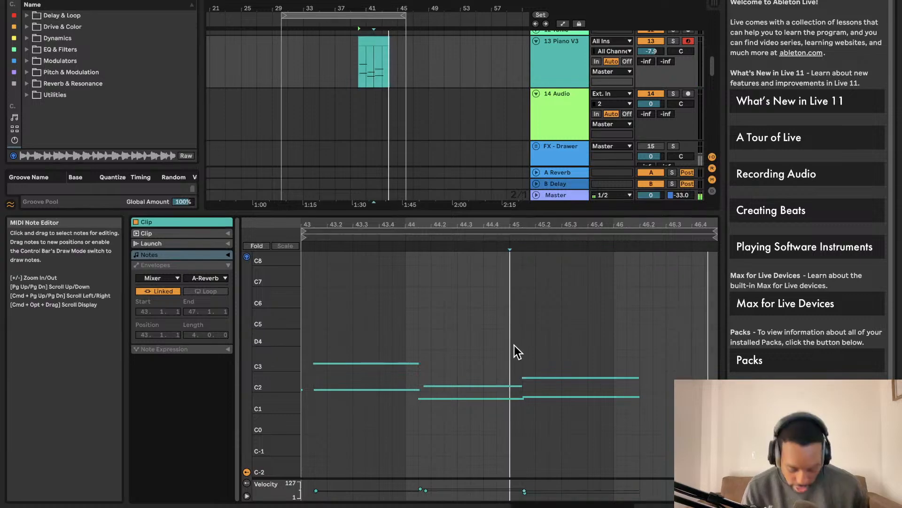
pyautogui.press('space')
pyautogui.press('space')
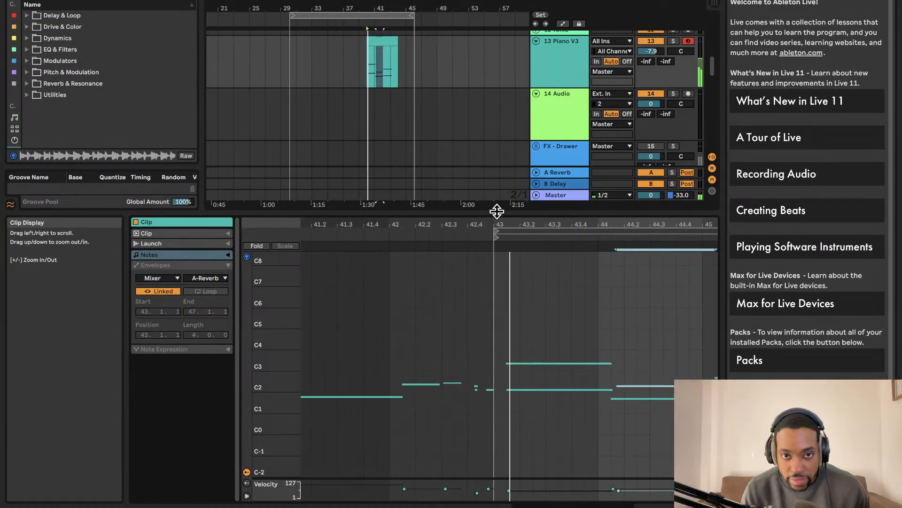
pyautogui.moveTo(519, 213); pyautogui.dragTo(520, 497)
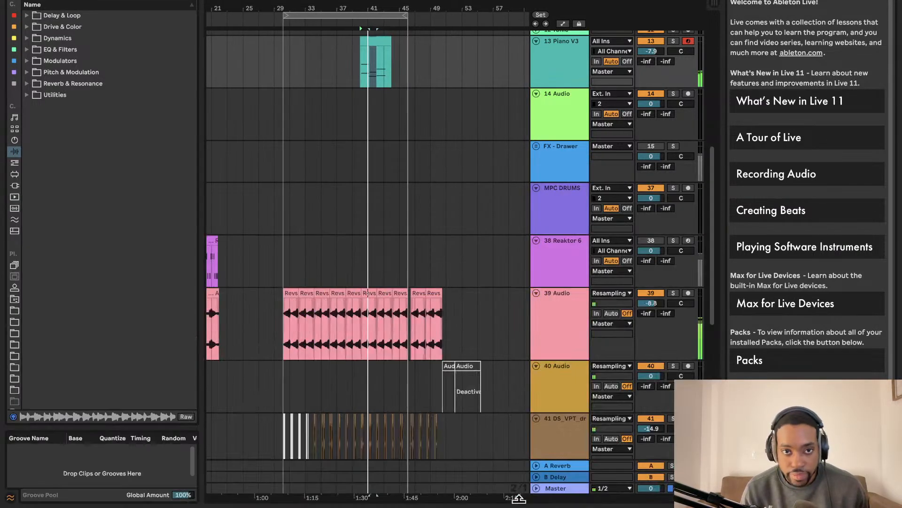
pyautogui.scroll(3, 378, 178)
pyautogui.press('space')
# Step: Reopen the piano clip in an enlarged editor, undo the last two note edits and align the bar 44 D#2 note's start with the note below
pyautogui.doubleClick(371, 108)
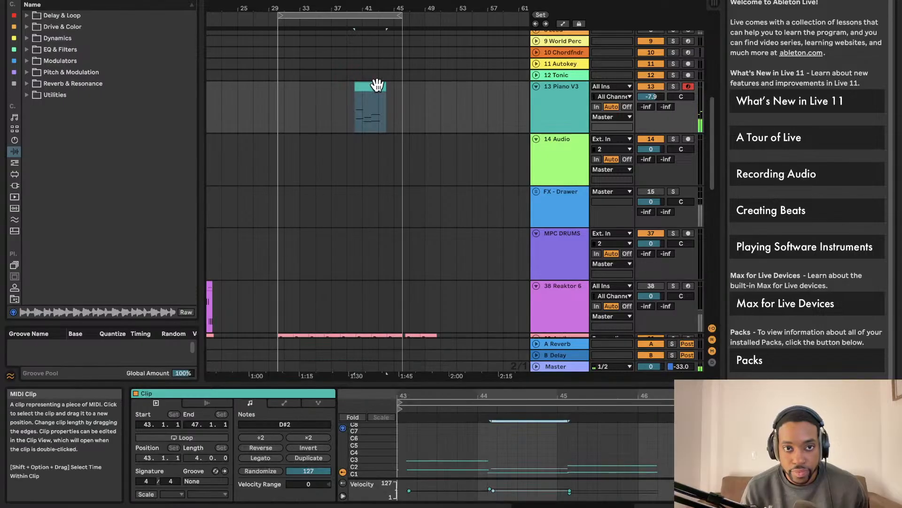
pyautogui.moveTo(575, 382); pyautogui.dragTo(550, 113)
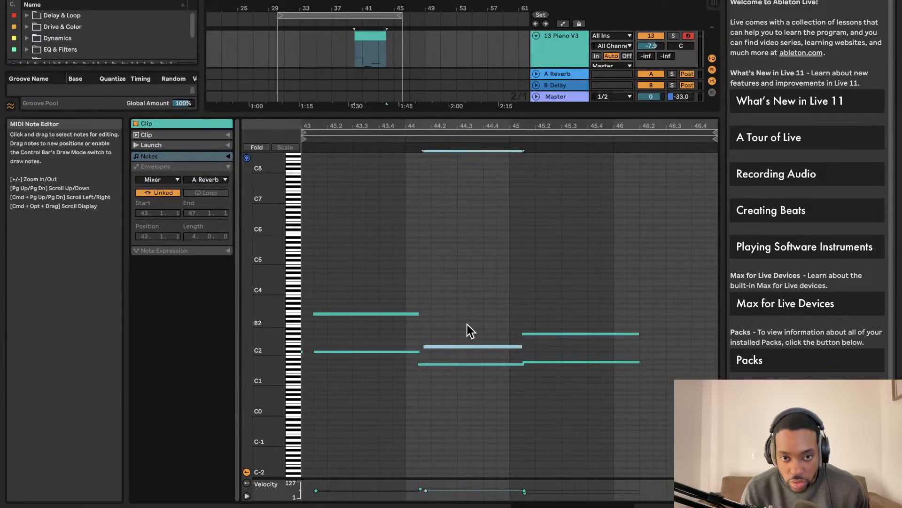
pyautogui.press('space')
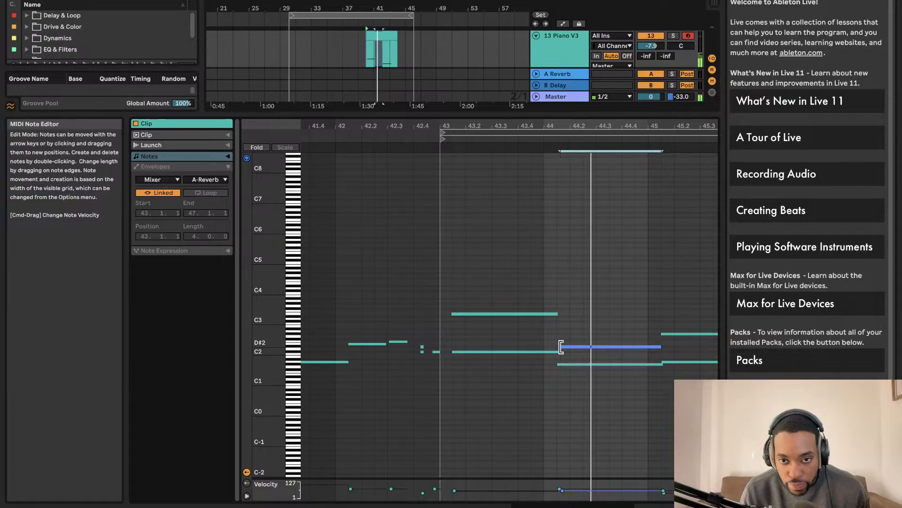
pyautogui.press('super+z')
pyautogui.press('super+z')
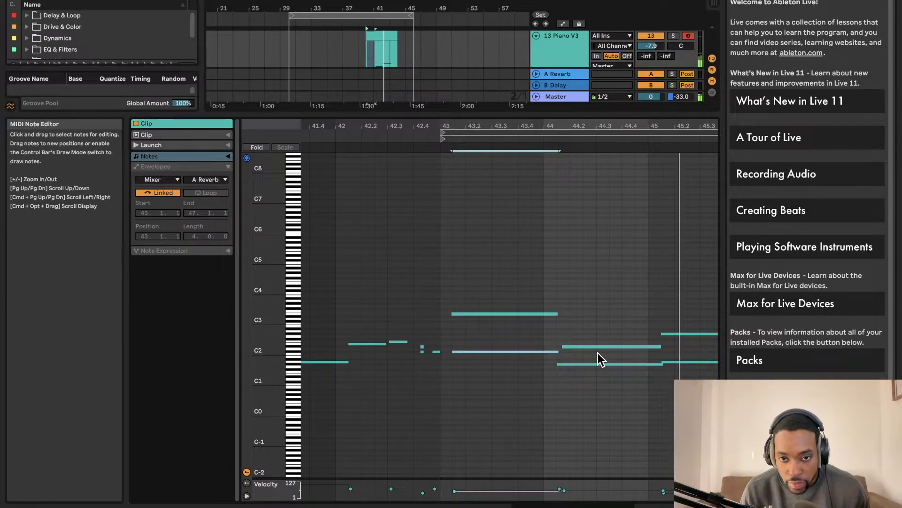
pyautogui.click(564, 346)
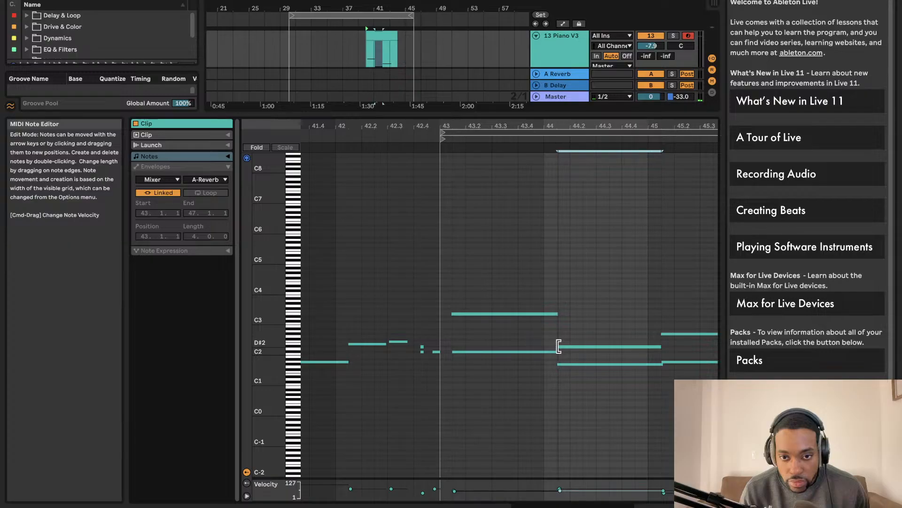
pyautogui.press('space')
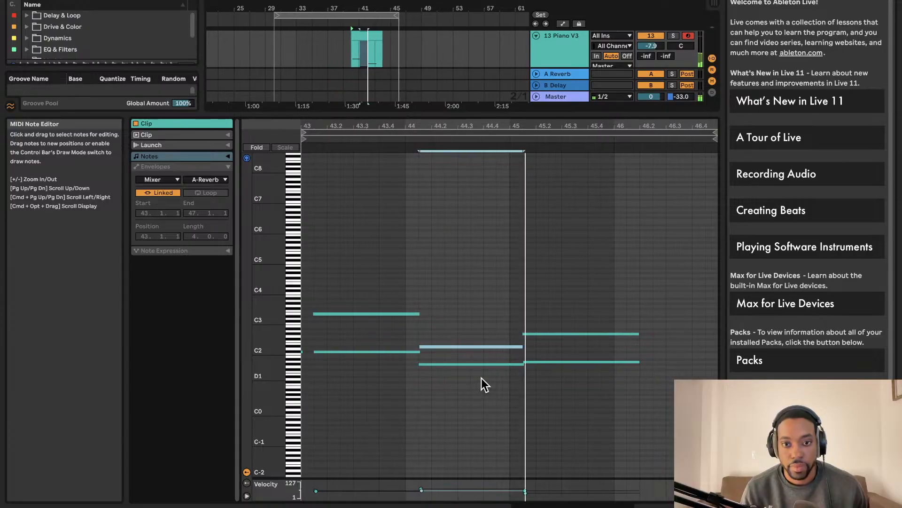
# Step: Duplicate the A1 and G#2 chord from bar 45 directly after itself and play the clip
pyautogui.moveTo(413, 111); pyautogui.dragTo(417, 228)
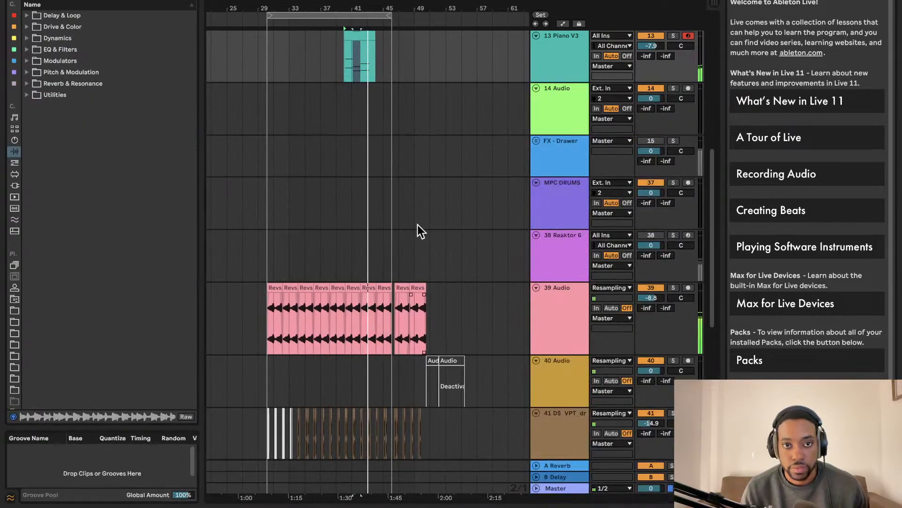
pyautogui.doubleClick(356, 44)
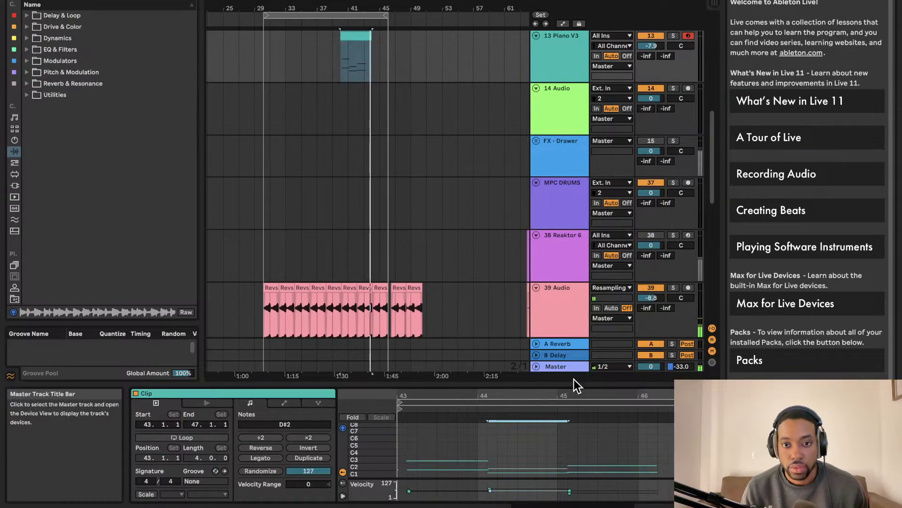
pyautogui.moveTo(575, 385); pyautogui.dragTo(523, 2)
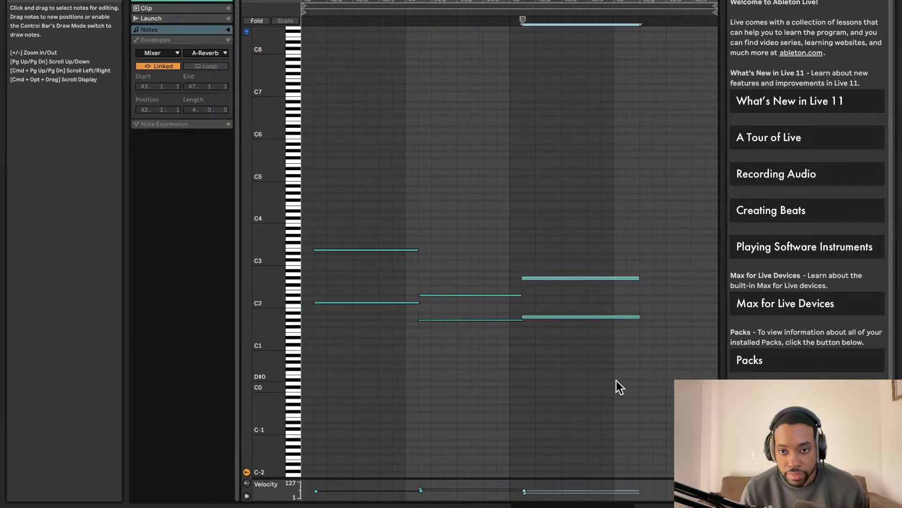
pyautogui.press('super+d')
pyautogui.press('space')
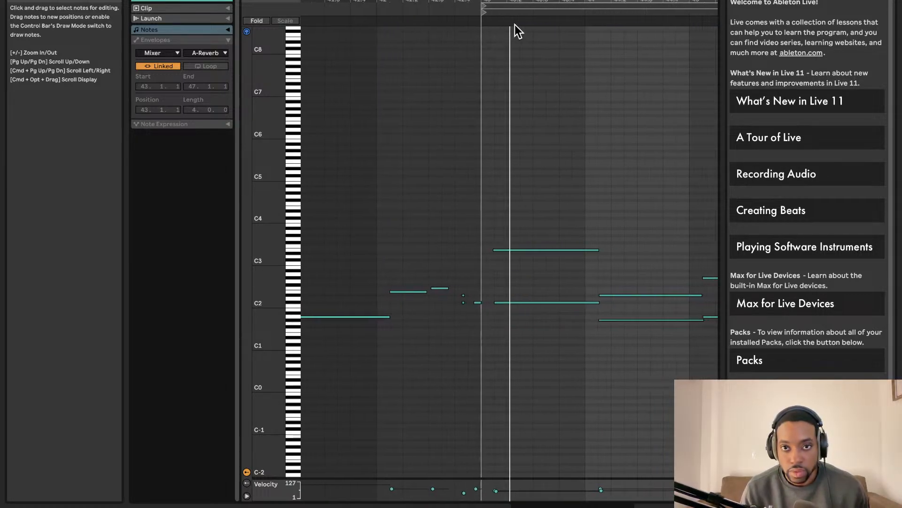
# Step: Extend the end of the piano clip on track 13 to 47.3.1 and reopen it in an enlarged note editor
pyautogui.press('super+alt+l')
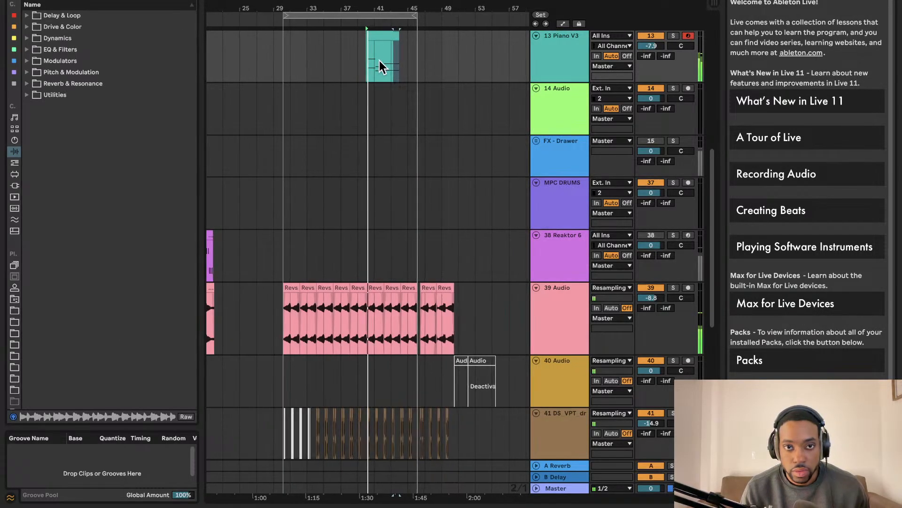
pyautogui.moveTo(441, 32)
pyautogui.mouseDown()
pyautogui.moveTo(477, 33)
pyautogui.moveTo(450, 37)
pyautogui.mouseUp()
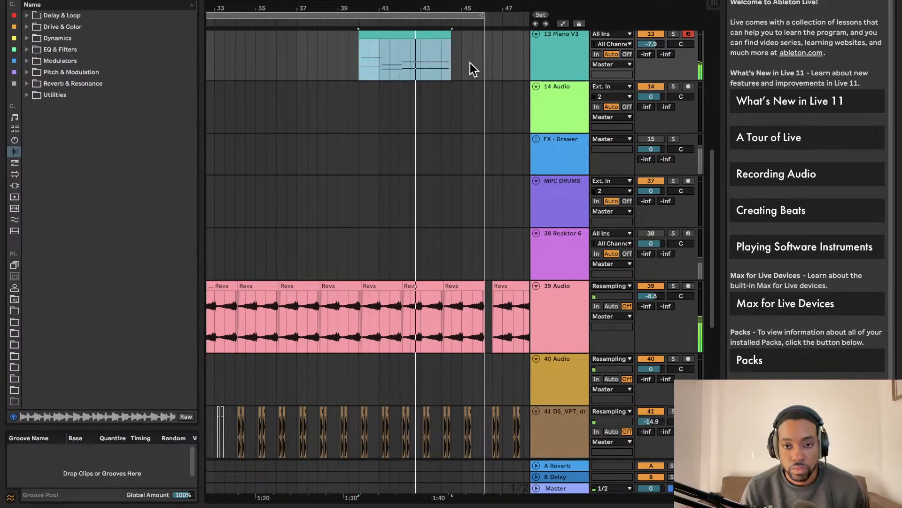
pyautogui.doubleClick(429, 34)
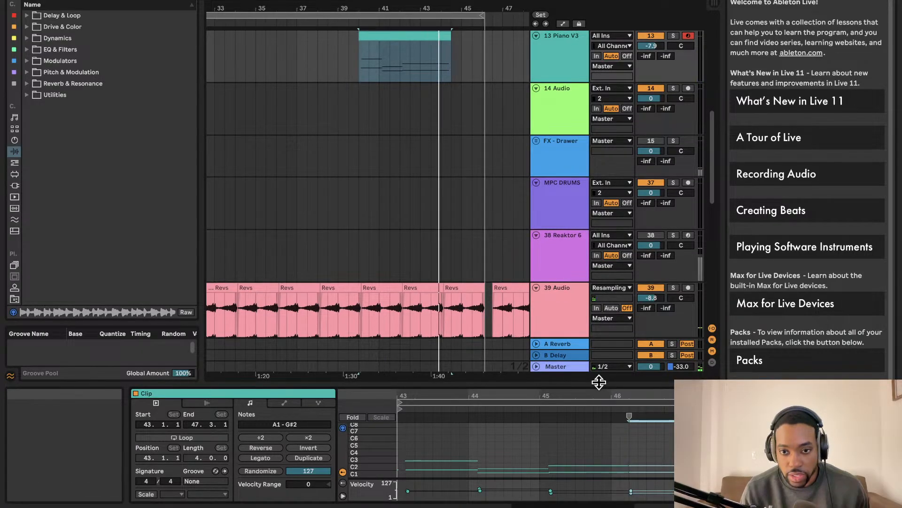
pyautogui.moveTo(599, 379); pyautogui.dragTo(543, 6)
# Step: Enlarge the piano clip's note editor and shorten the bar 45 A1 and G#2 chord to end just after bar 46 begins
pyautogui.click(580, 280)
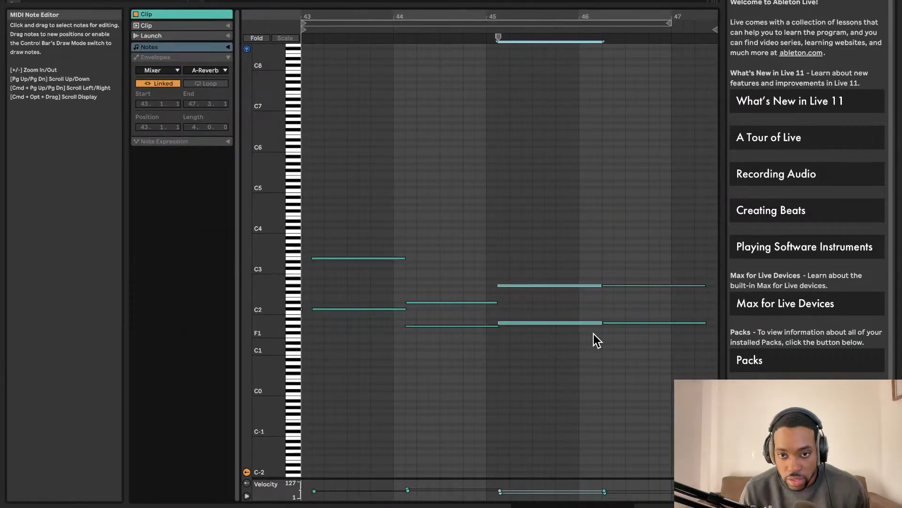
pyautogui.hscroll(-5, 602, 325)
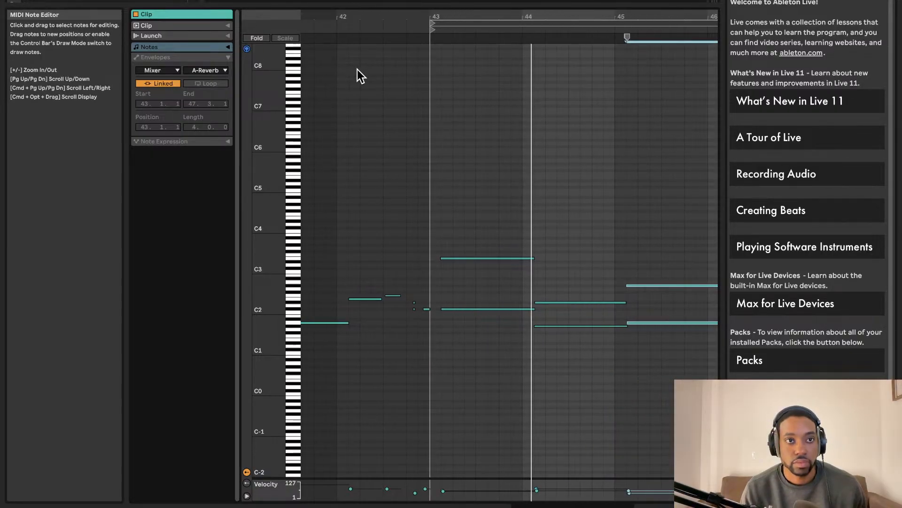
pyautogui.hscroll(5, 362, 69)
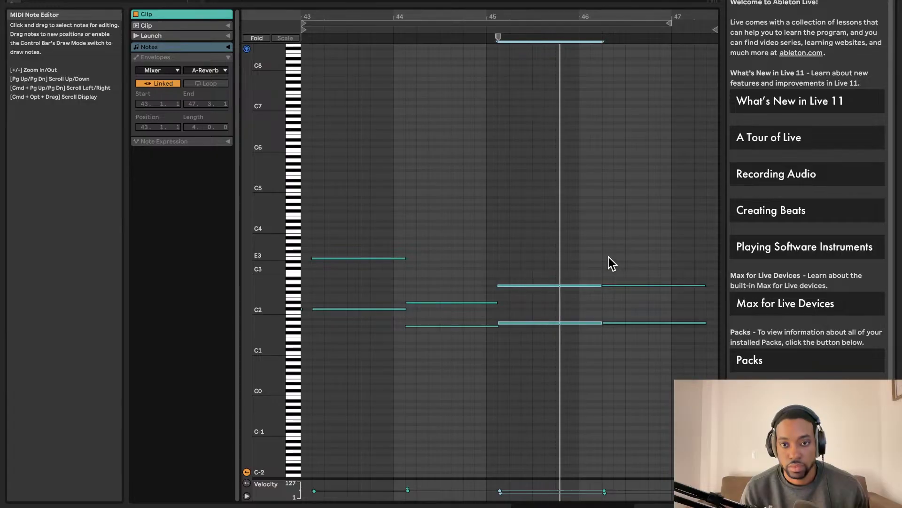
pyautogui.click(581, 277)
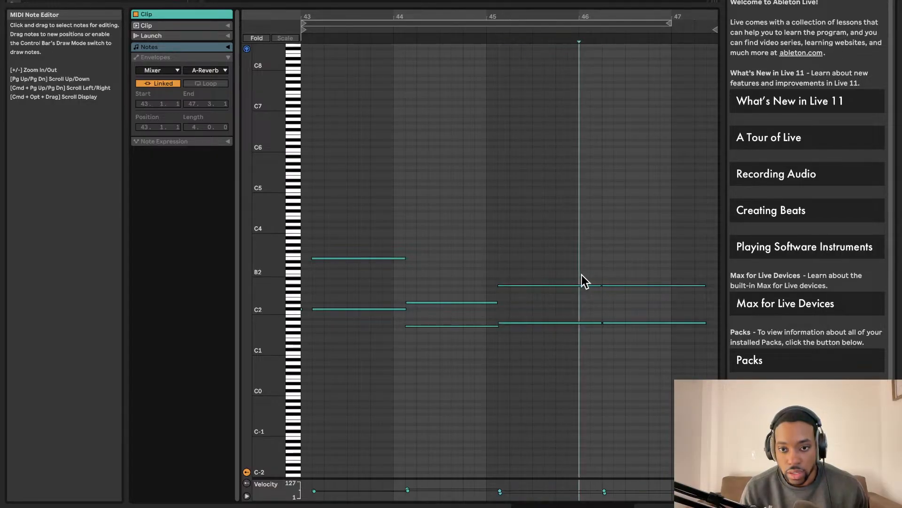
pyautogui.press('super+e')
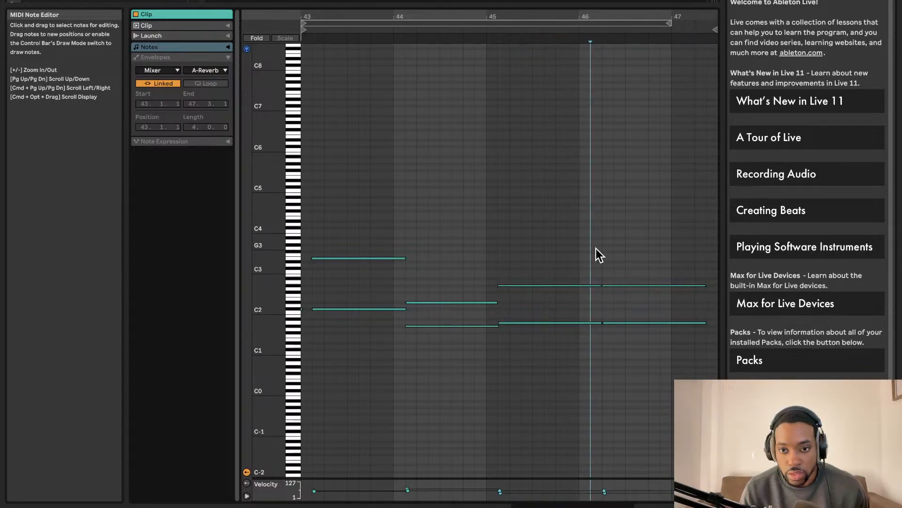
pyautogui.moveTo(596, 248)
pyautogui.mouseDown()
pyautogui.moveTo(594, 331)
pyautogui.moveTo(593, 323)
pyautogui.mouseUp()
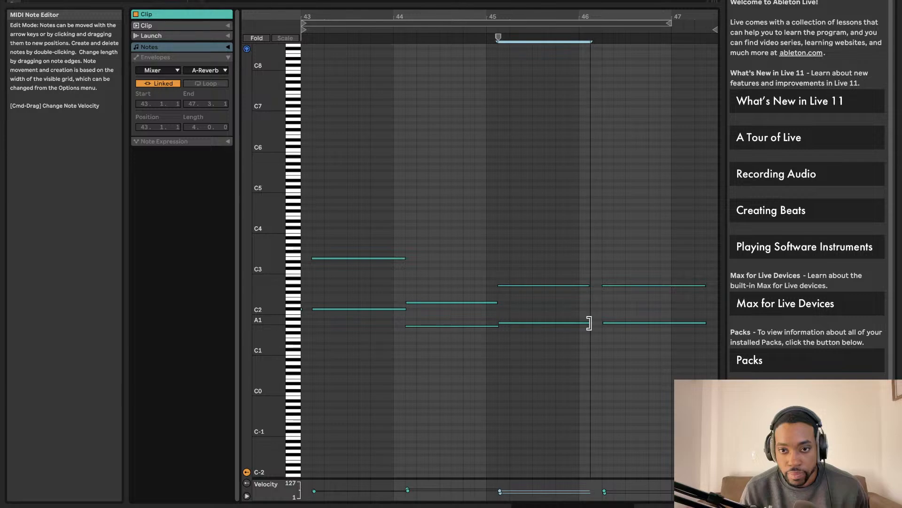
# Step: Move the second A1 and G#2 chord back to directly follow the first, and shorten its end to bar 47
pyautogui.moveTo(627, 269); pyautogui.dragTo(638, 348)
pyautogui.press('Left')
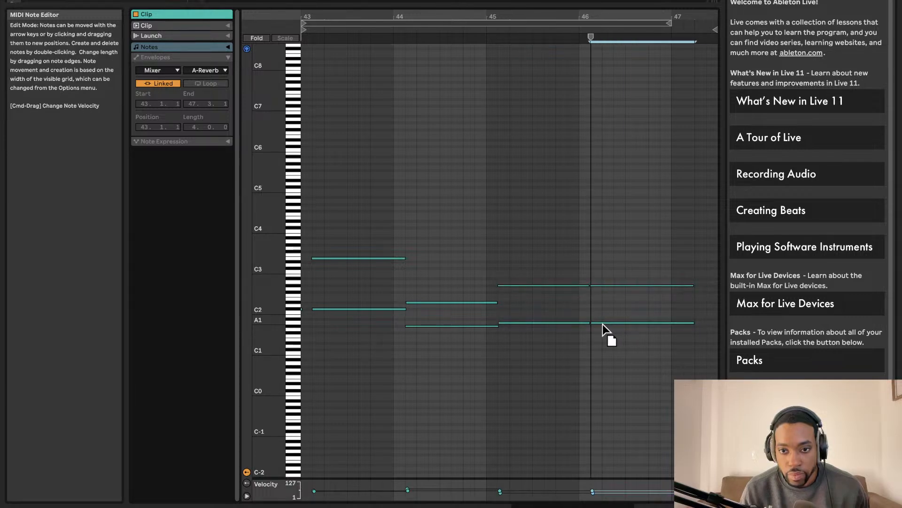
pyautogui.press('space')
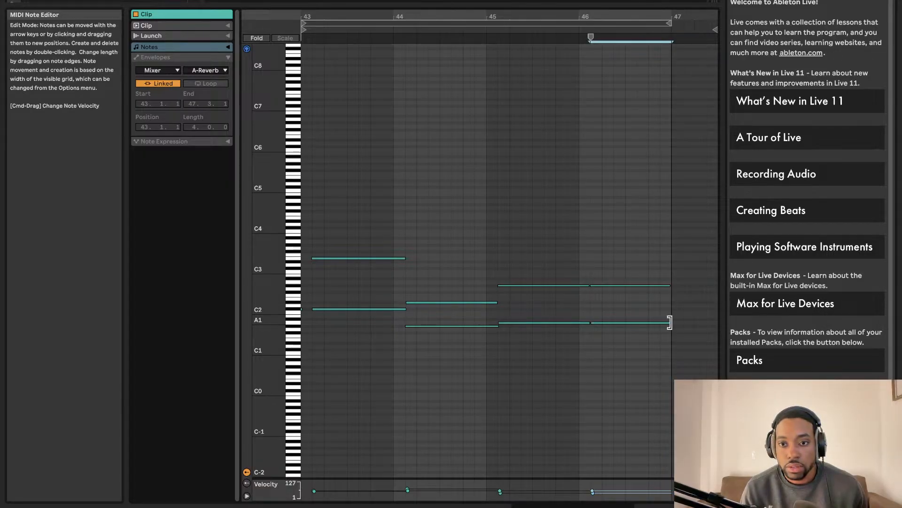
# Step: Try a copy of the last chord at bar 47 raised to B1 and C#3, play it, and undo the addition
pyautogui.press('super+d')
pyautogui.moveTo(662, 287); pyautogui.dragTo(661, 272)
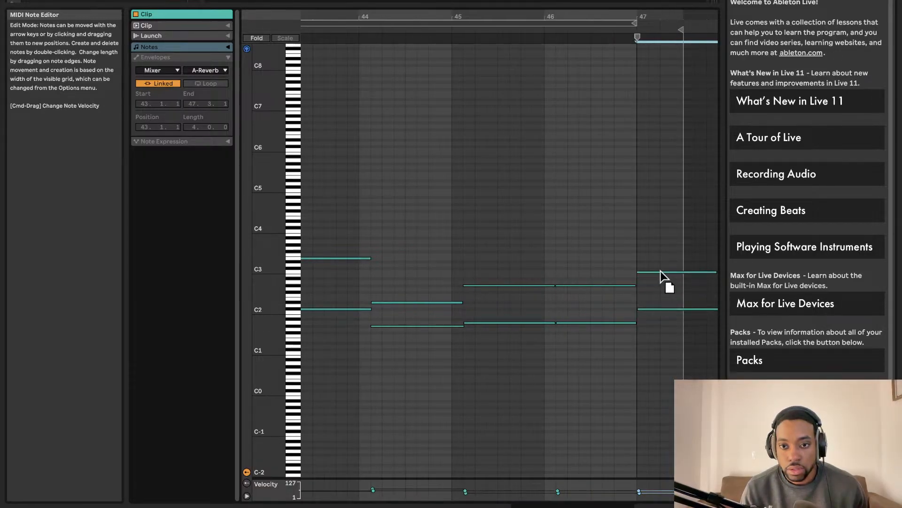
pyautogui.click(658, 276)
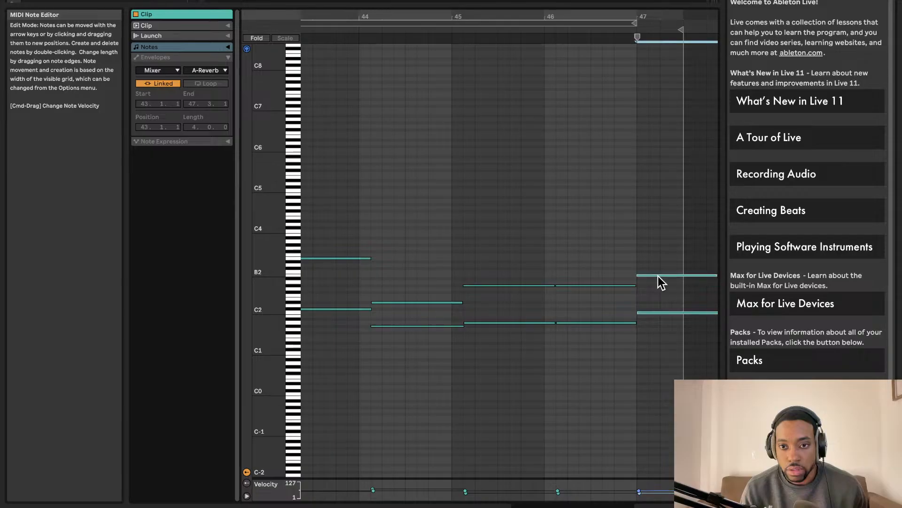
pyautogui.moveTo(655, 276); pyautogui.dragTo(655, 269)
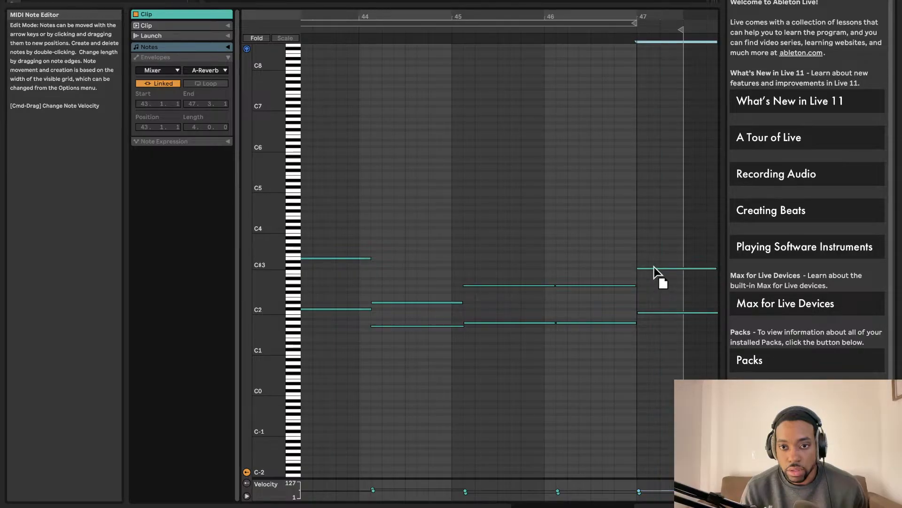
pyautogui.press('space')
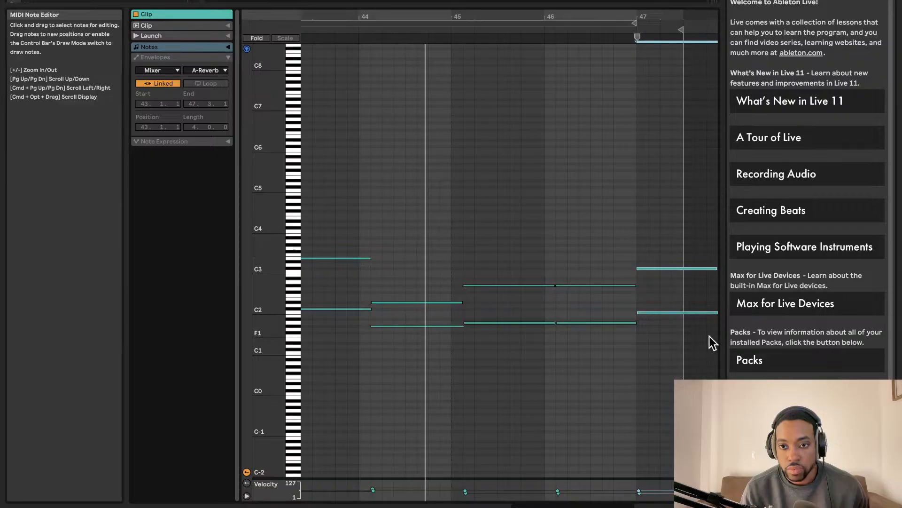
pyautogui.moveTo(713, 313); pyautogui.dragTo(693, 322)
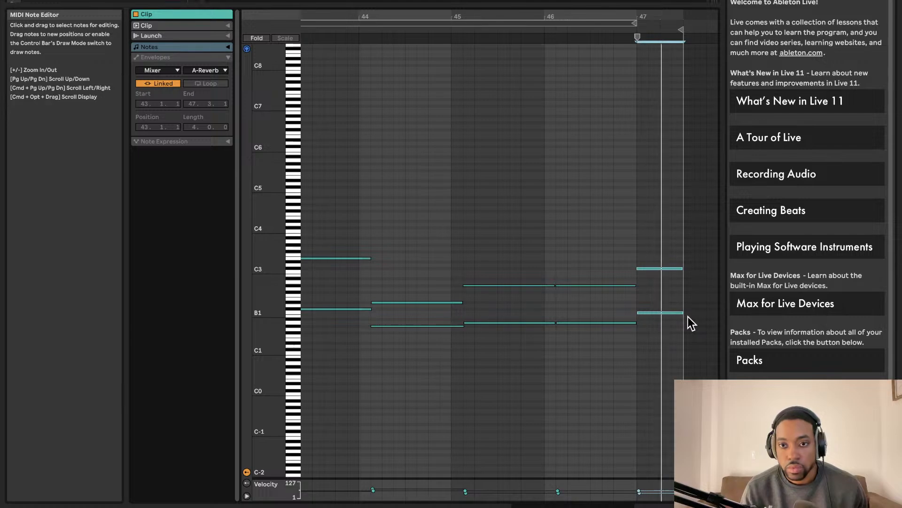
pyautogui.press('super+z')
pyautogui.press('super+z')
pyautogui.press('super+z')
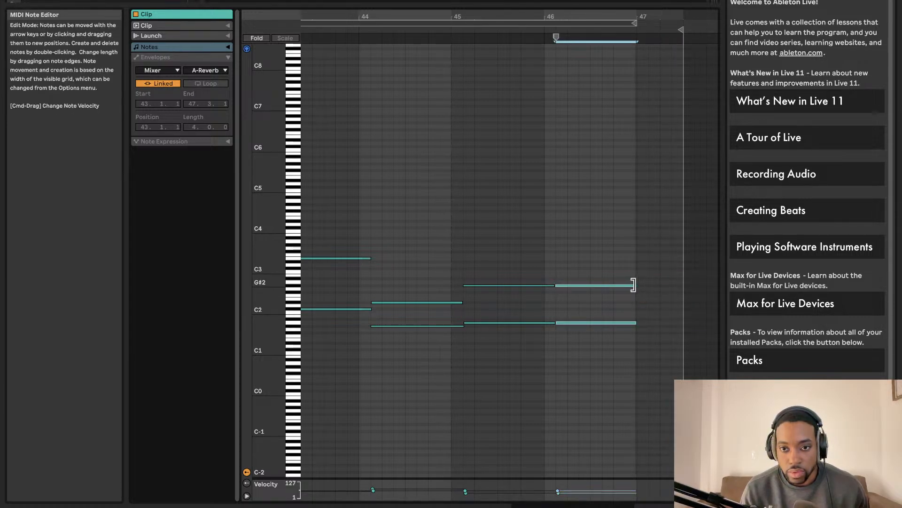
# Step: Replay the chords from bar 43 and try an earlier end for the last A1 and G#2 chord
pyautogui.press('space')
pyautogui.hscroll(2, 614, 276)
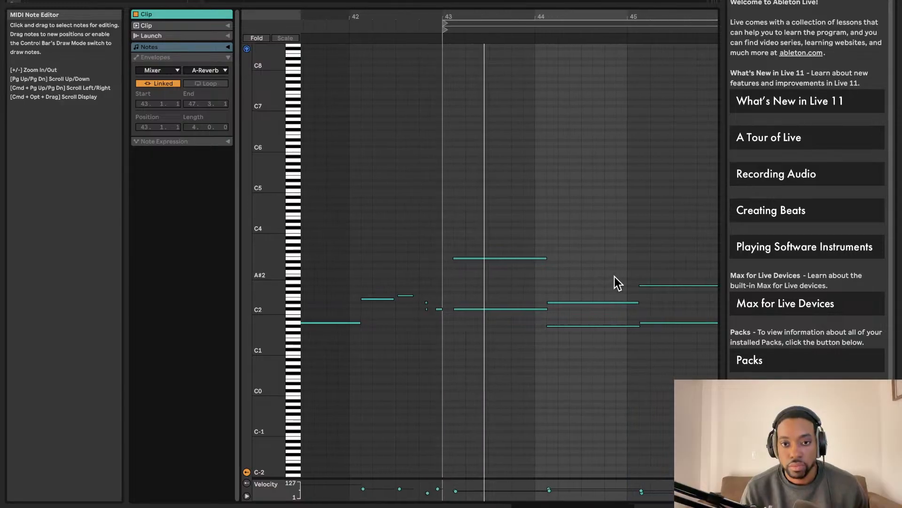
pyautogui.hscroll(2, 615, 276)
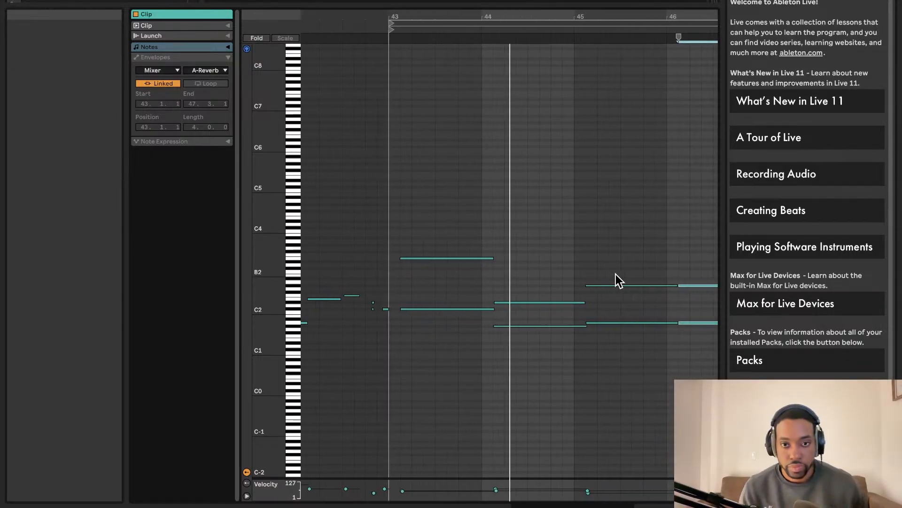
pyautogui.hscroll(2, 611, 276)
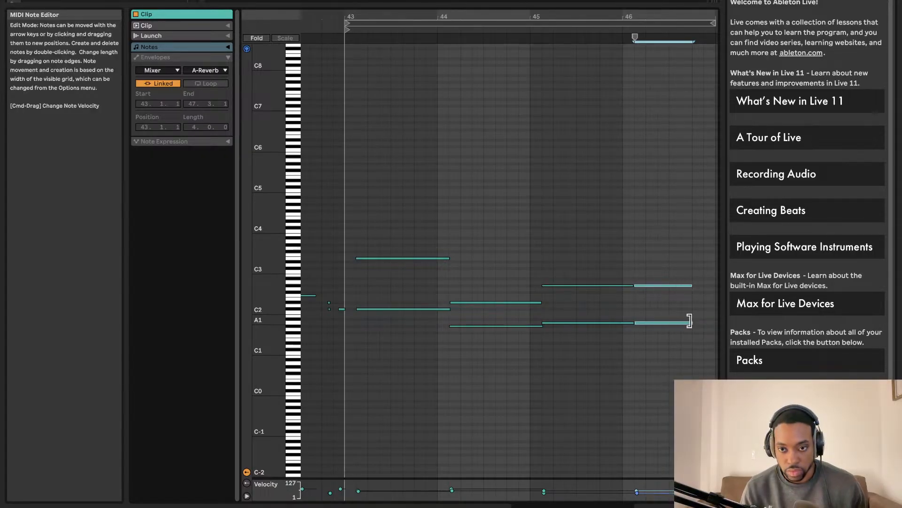
pyautogui.moveTo(693, 323); pyautogui.dragTo(657, 320)
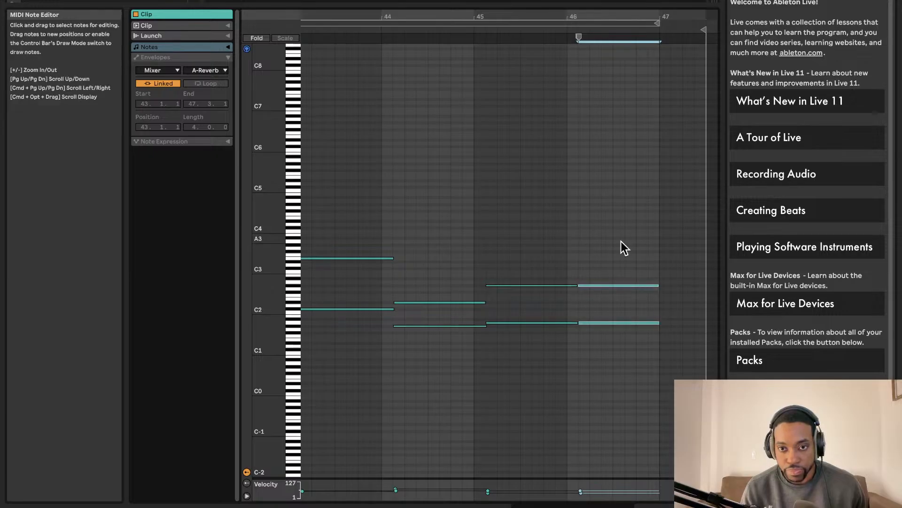
pyautogui.press('space')
# Step: Return to the full arrangement and duplicate the track 13 piano clip directly after itself
pyautogui.moveTo(502, 5); pyautogui.dragTo(529, 357)
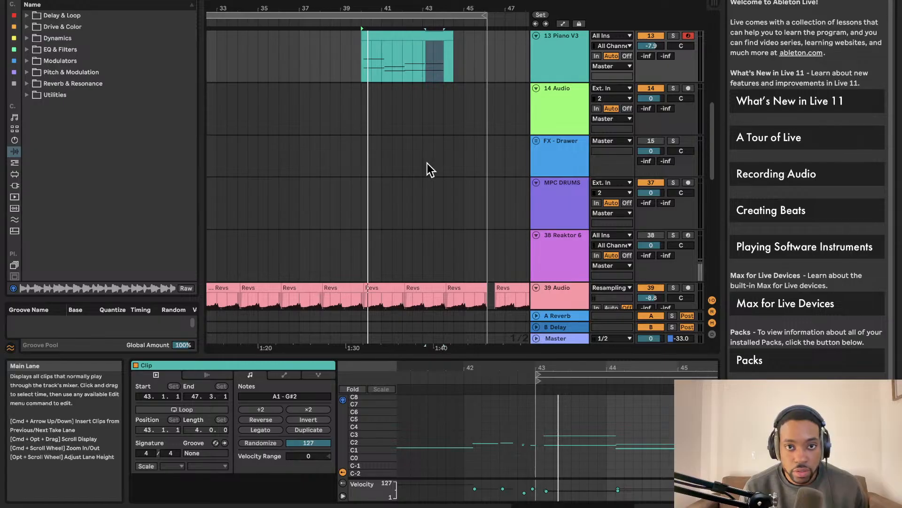
pyautogui.scroll(-1, 427, 163)
pyautogui.scroll(-2, 419, 130)
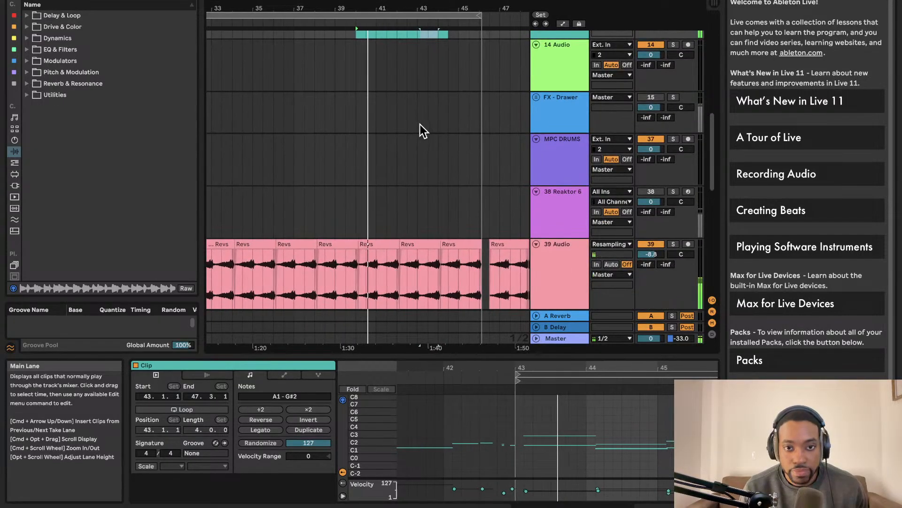
pyautogui.scroll(4, 419, 132)
pyautogui.click(390, 56)
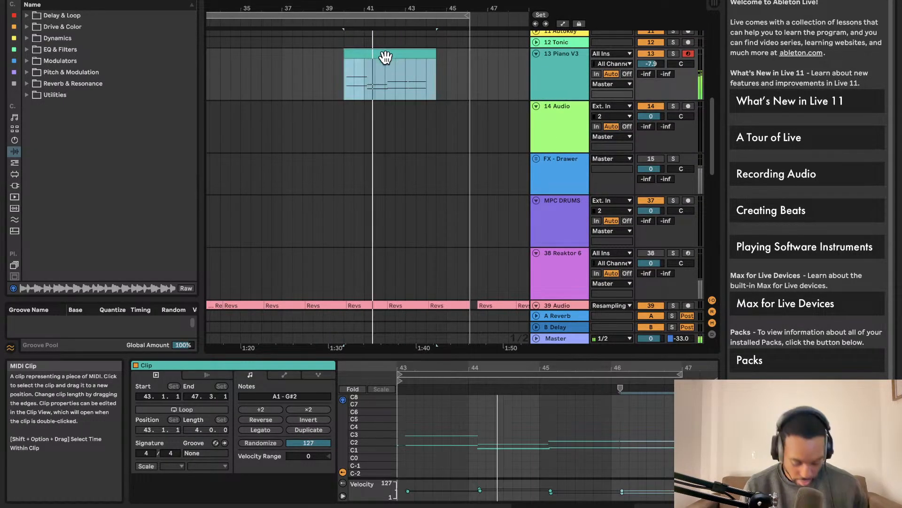
pyautogui.press('super+d')
pyautogui.hscroll(-4, 410, 94)
pyautogui.click(402, 57)
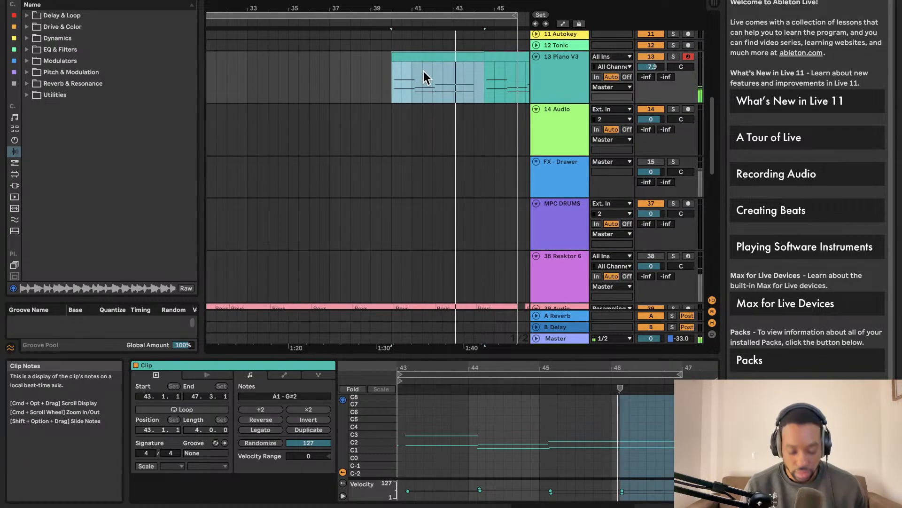
# Step: Place copies of the piano clip on track 13 from bar 31 up to the existing clip at bar 40
pyautogui.moveTo(424, 62); pyautogui.dragTo(285, 76)
pyautogui.hscroll(-3, 354, 64)
pyautogui.scroll(2, 354, 64)
pyautogui.hscroll(-2, 285, 76)
pyautogui.scroll(1, 288, 78)
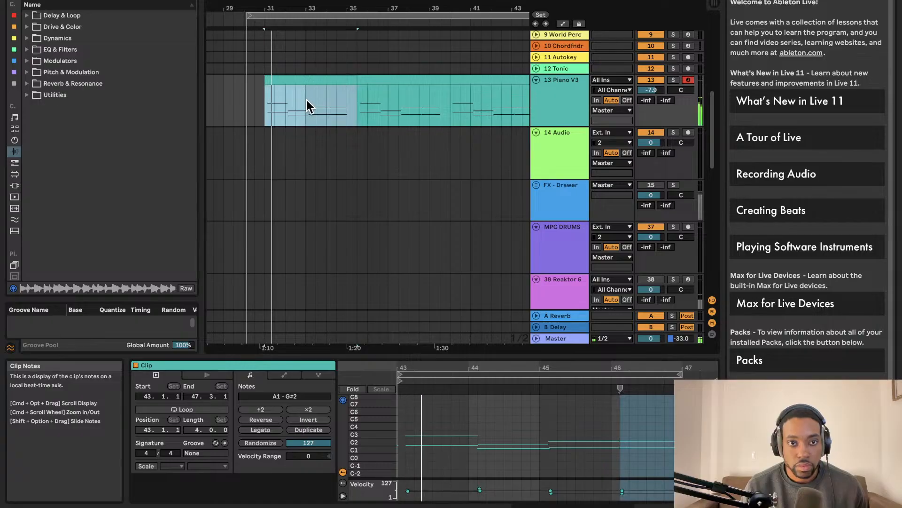
# Step: Compare the piano clips with the Revs and percussion tracks below during playback
pyautogui.scroll(1, 307, 100)
pyautogui.press('u')
pyautogui.scroll(3, 306, 100)
pyautogui.scroll(2, 315, 83)
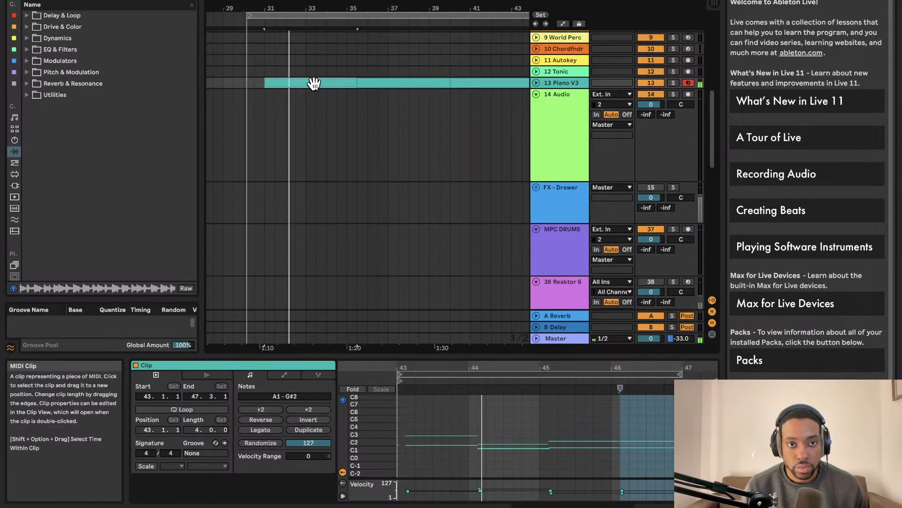
pyautogui.scroll(-2, 314, 83)
pyautogui.press('u')
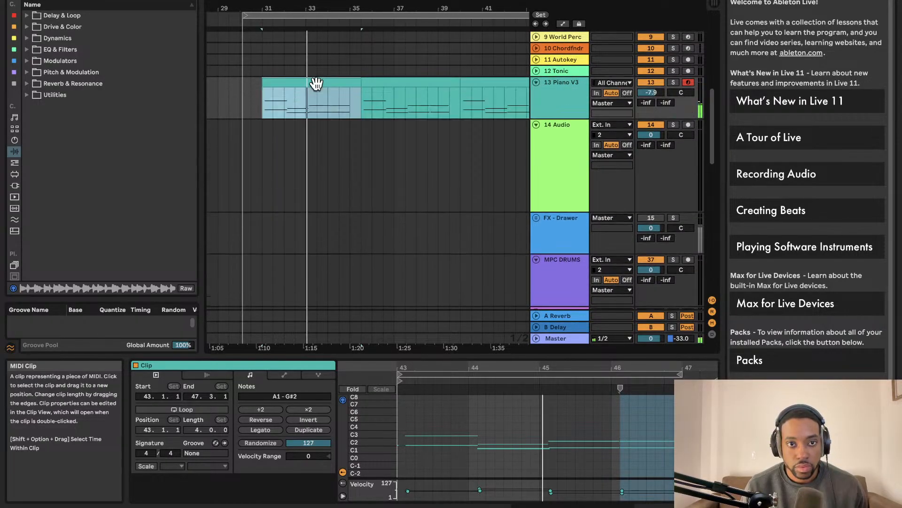
pyautogui.scroll(-10, 315, 83)
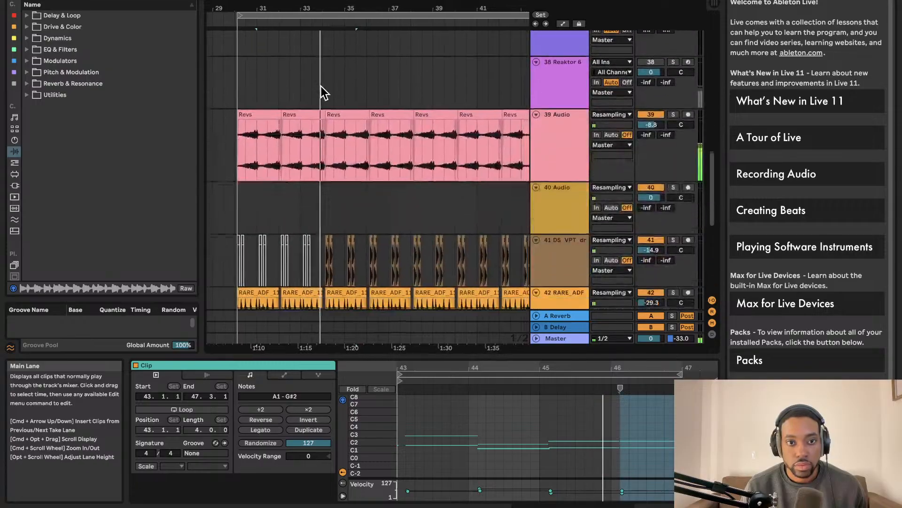
pyautogui.click(316, 155)
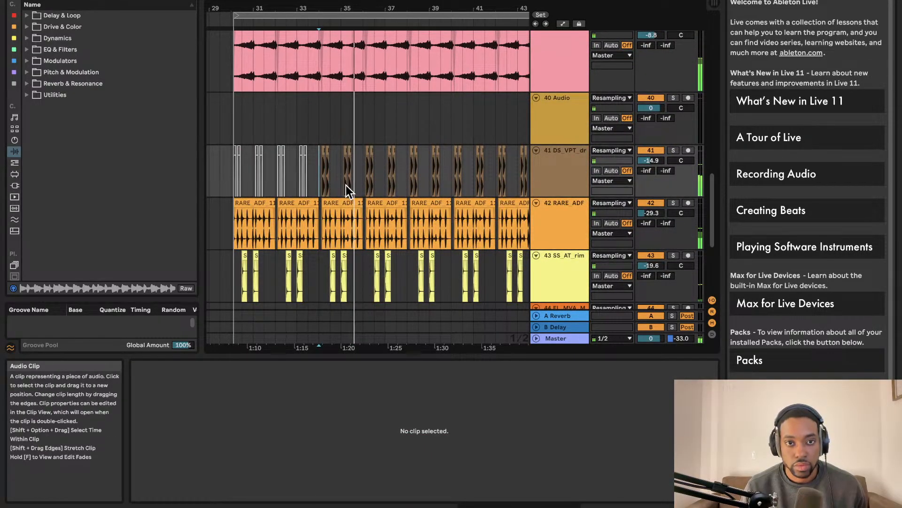
pyautogui.scroll(4, 350, 182)
pyautogui.scroll(10, 348, 180)
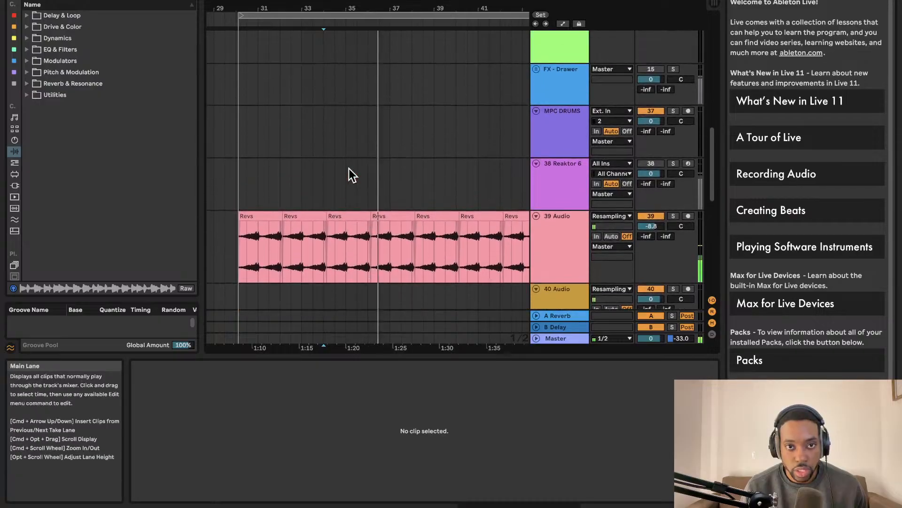
# Step: Shorten the first piano clip to end at bar 35, move the second to start there, and play the arrangement
pyautogui.moveTo(385, 83); pyautogui.dragTo(397, 86)
pyautogui.click(342, 95)
pyautogui.press('space')
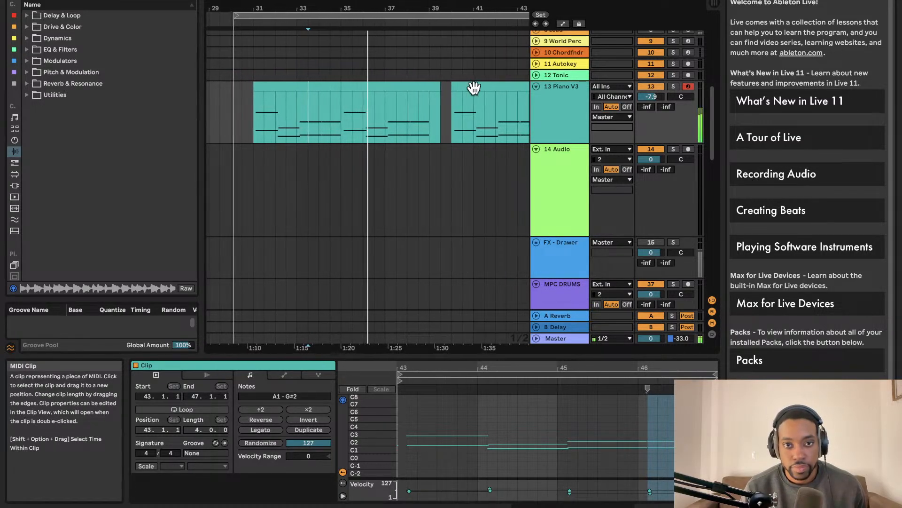
# Step: Move the third and fourth piano clips on track 13 to start at bars 39 and 43
pyautogui.moveTo(474, 88); pyautogui.dragTo(413, 85)
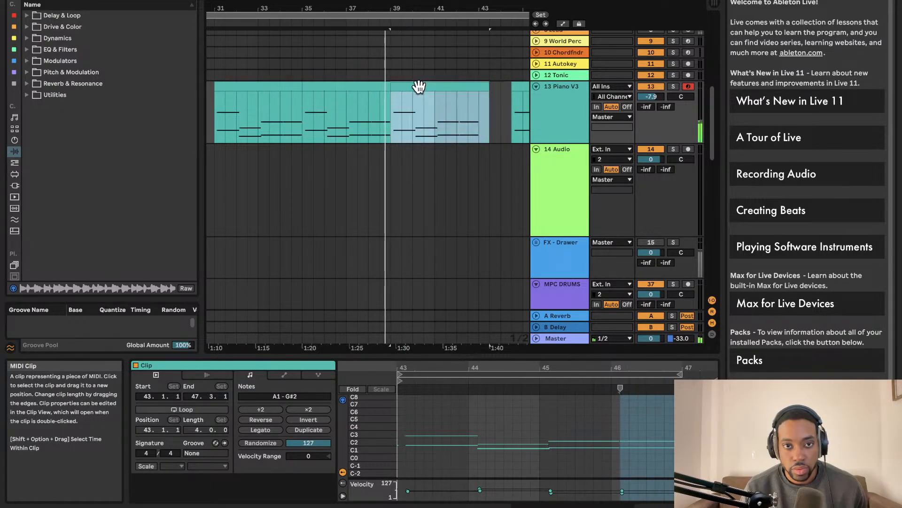
pyautogui.scroll(-1, 423, 84)
pyautogui.hscroll(4, 426, 85)
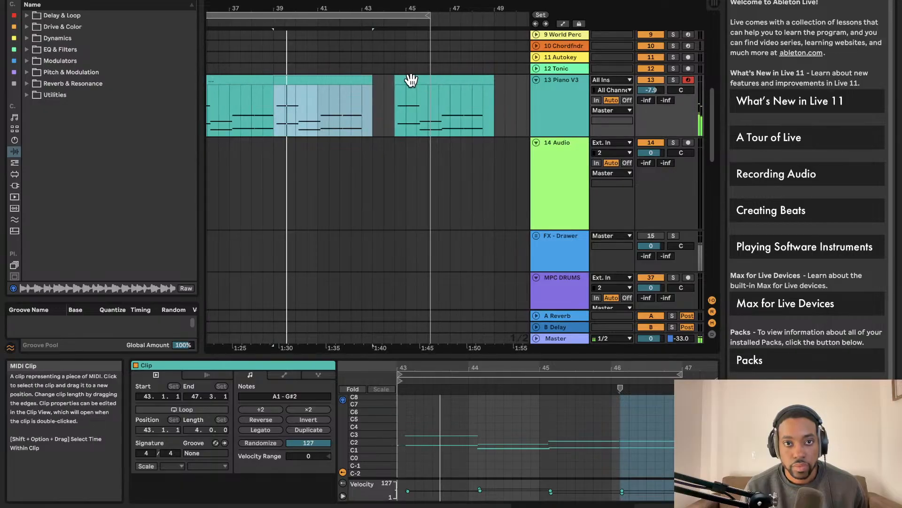
pyautogui.moveTo(411, 81); pyautogui.dragTo(376, 81)
# Step: Set the arrangement loop to end at bar 47 and trim the last piano clip to the same point
pyautogui.moveTo(428, 15); pyautogui.dragTo(457, 12)
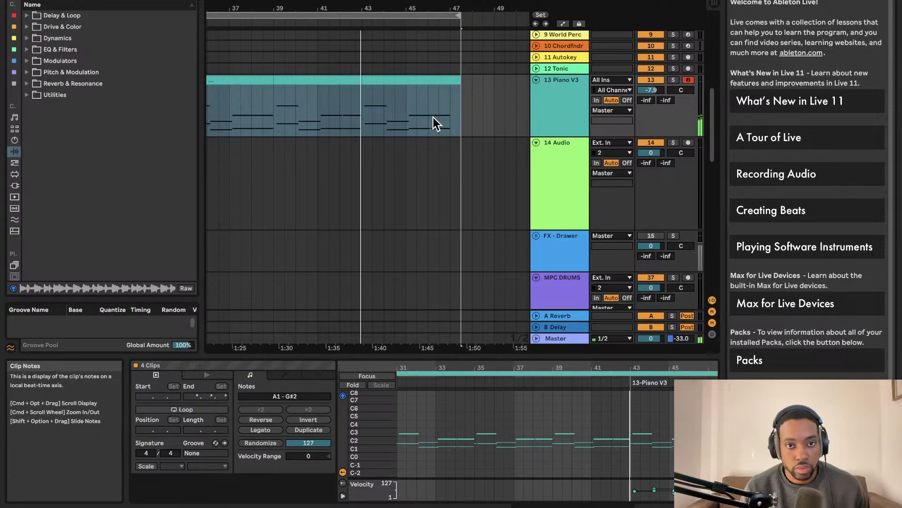
pyautogui.scroll(-2, 430, 113)
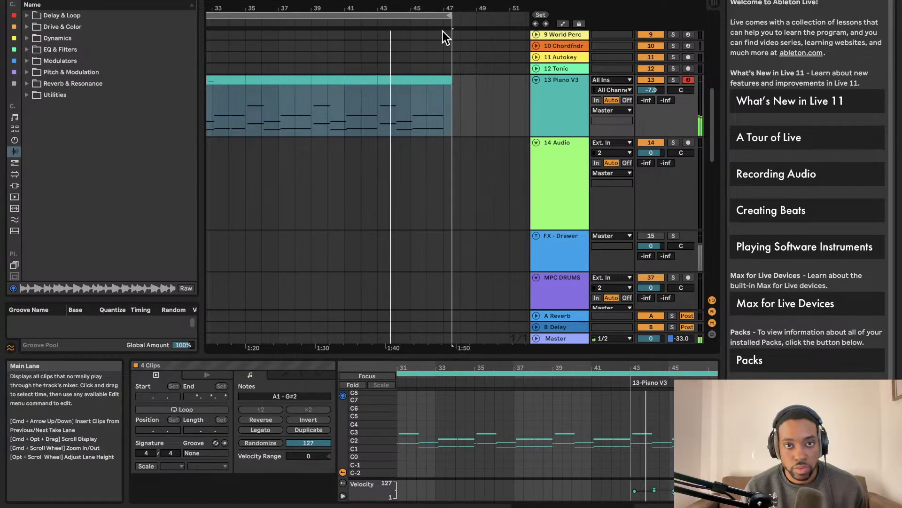
pyautogui.moveTo(449, 16); pyautogui.dragTo(444, 16)
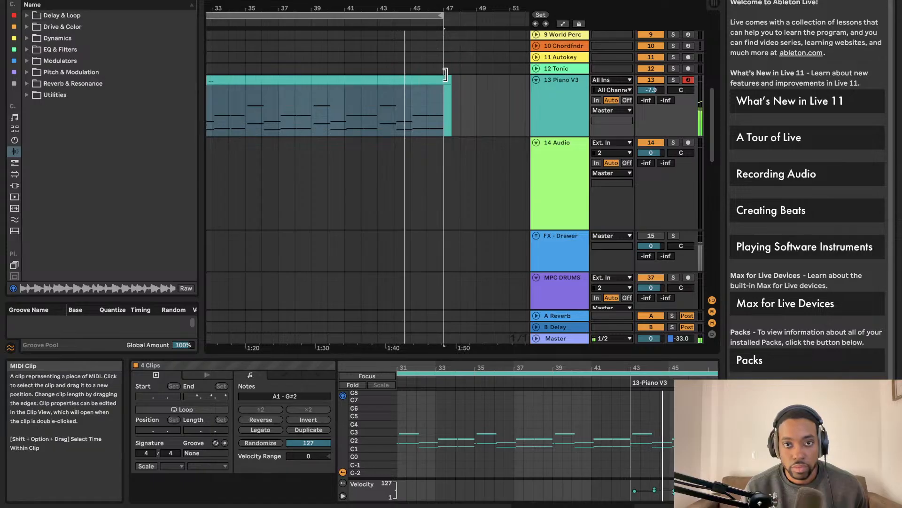
pyautogui.moveTo(450, 77); pyautogui.dragTo(442, 77)
pyautogui.scroll(-5, 430, 99)
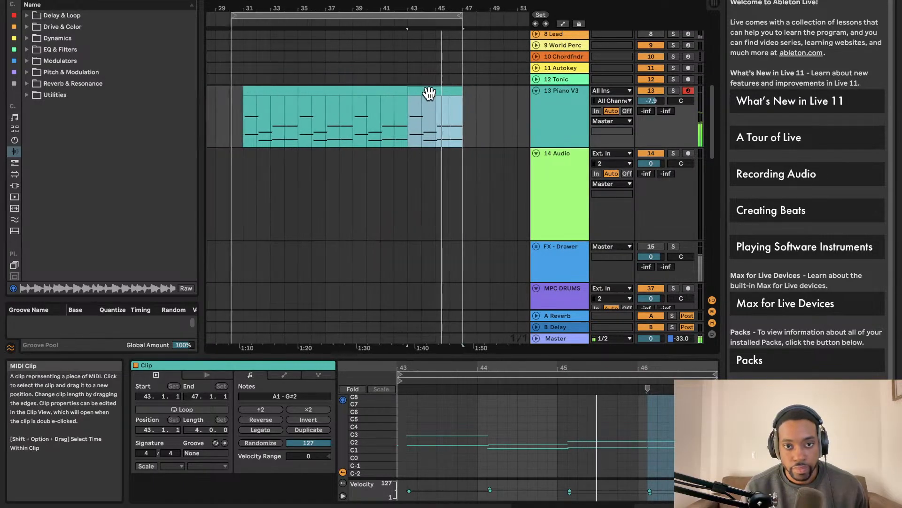
# Step: Shorten the arrangement loop to end with the Revs clip just after bar 46
pyautogui.scroll(-2, 414, 92)
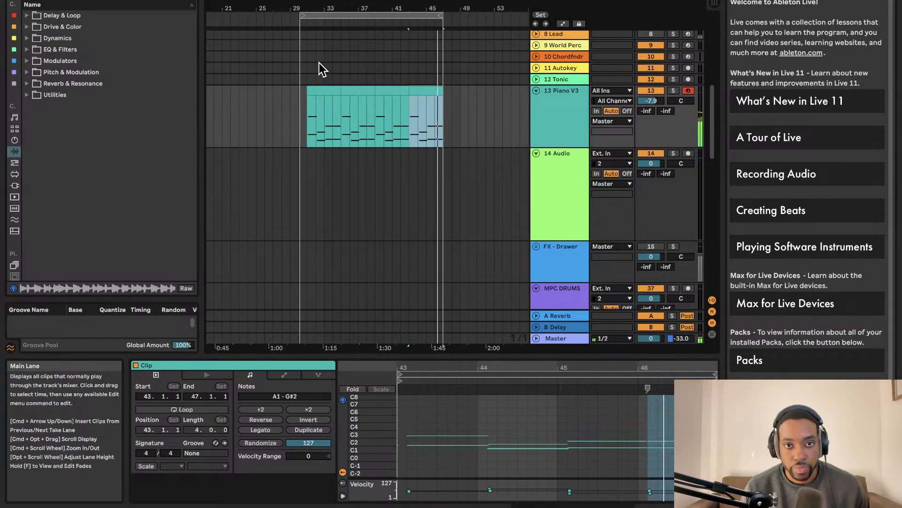
pyautogui.scroll(-8, 391, 79)
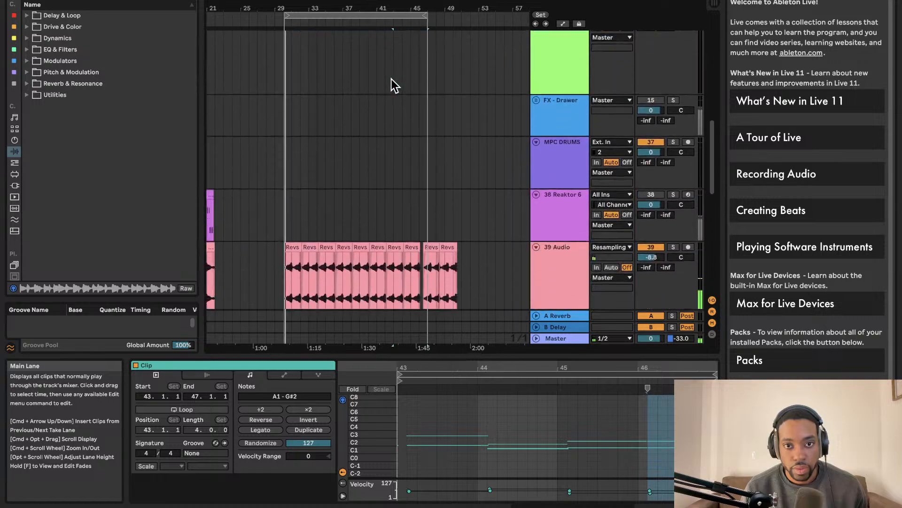
pyautogui.scroll(-4, 391, 79)
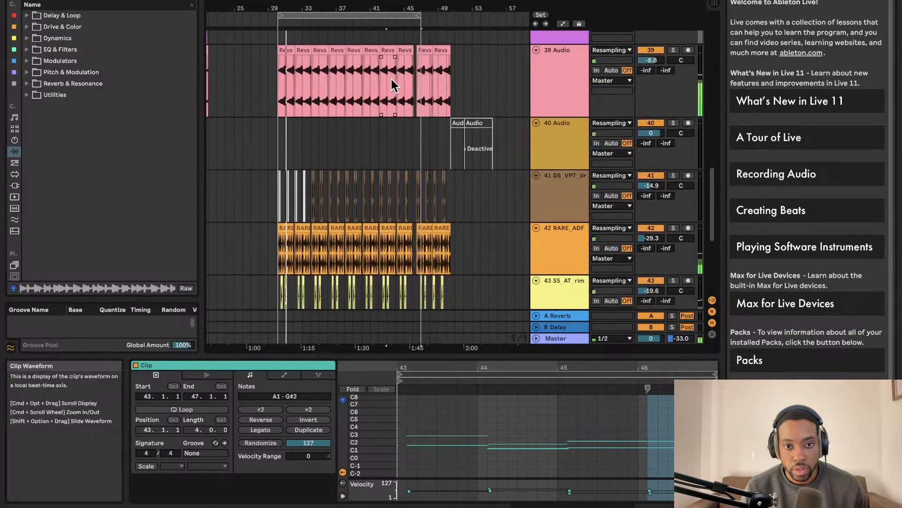
pyautogui.scroll(12, 392, 82)
pyautogui.scroll(-6, 390, 84)
pyautogui.scroll(5, 387, 83)
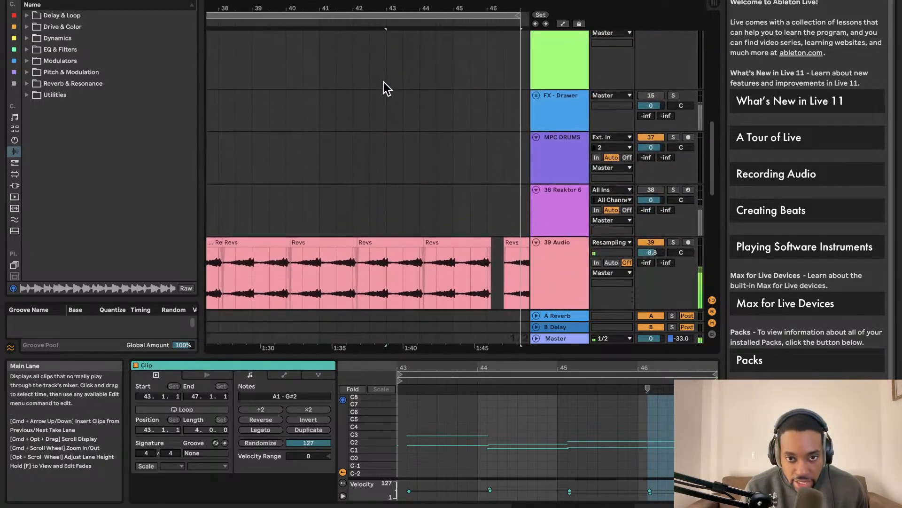
pyautogui.scroll(5, 386, 80)
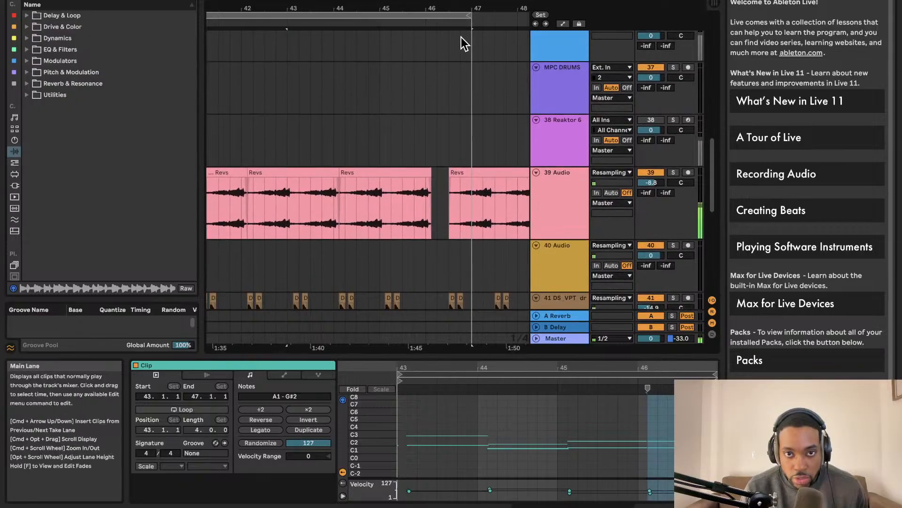
pyautogui.click(433, 20)
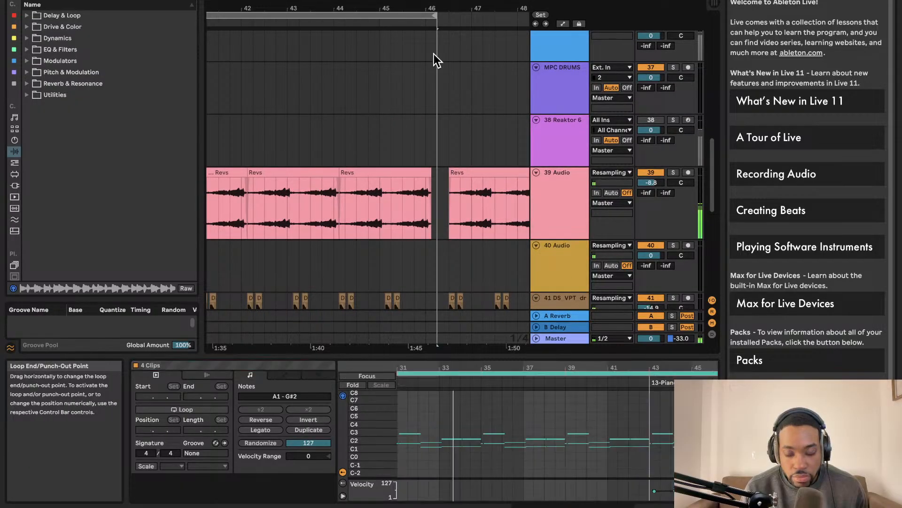
pyautogui.scroll(5, 424, 89)
pyautogui.scroll(10, 424, 89)
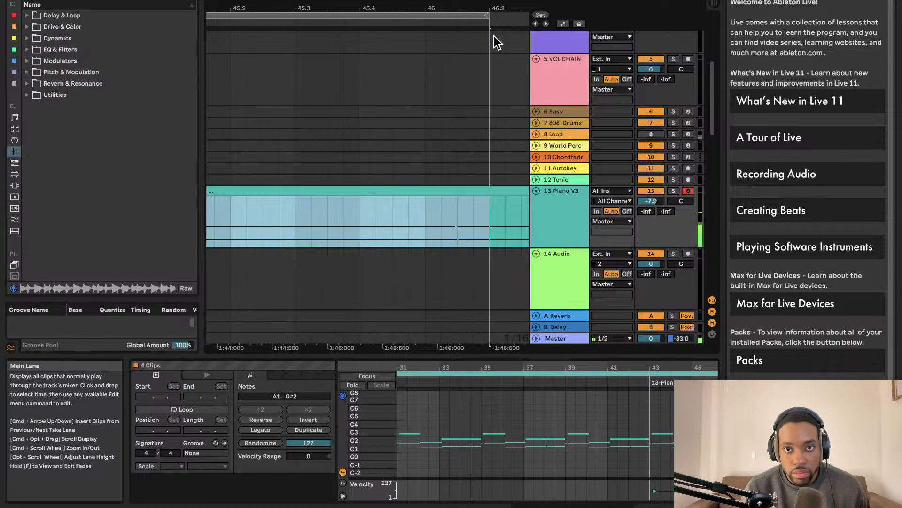
pyautogui.scroll(-10, 456, 43)
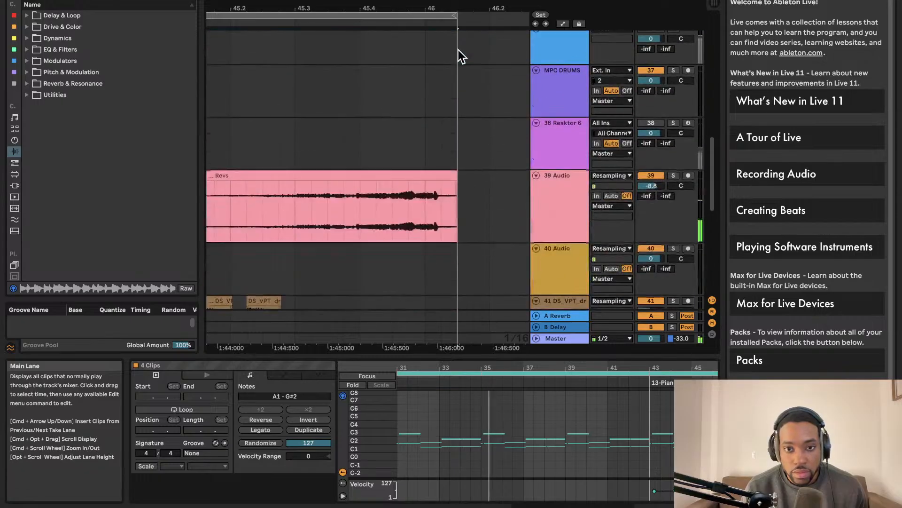
pyautogui.scroll(15, 409, 70)
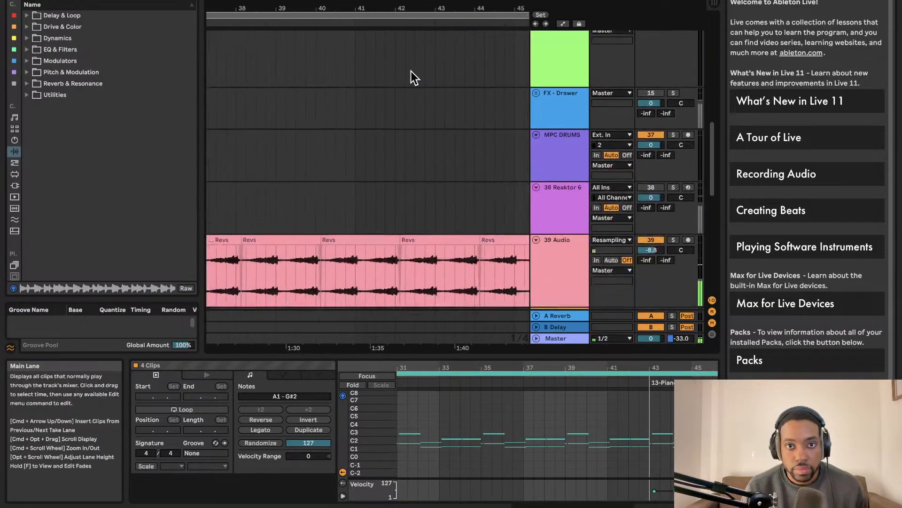
# Step: Duplicate the last RARE_AMP4 percussion clip on track 46 and trim the copy to about one beat
pyautogui.hscroll(5, 441, 37)
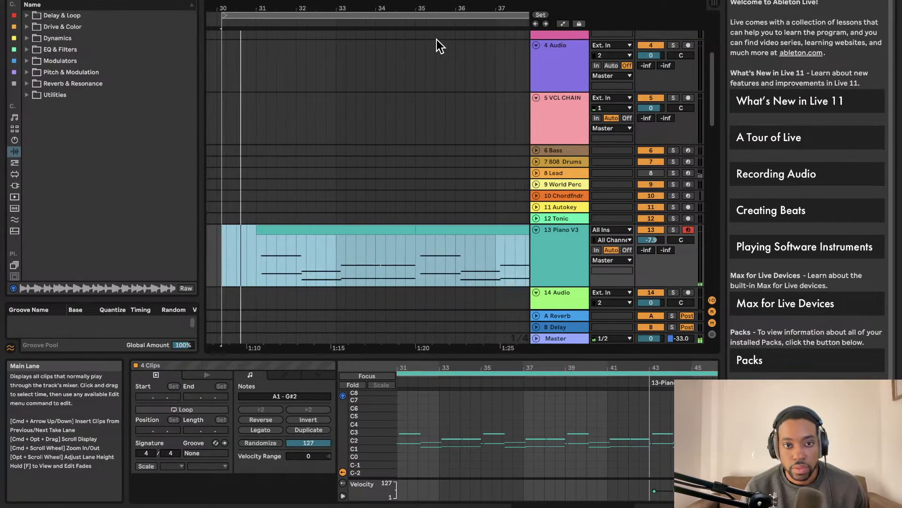
pyautogui.scroll(-3, 399, 41)
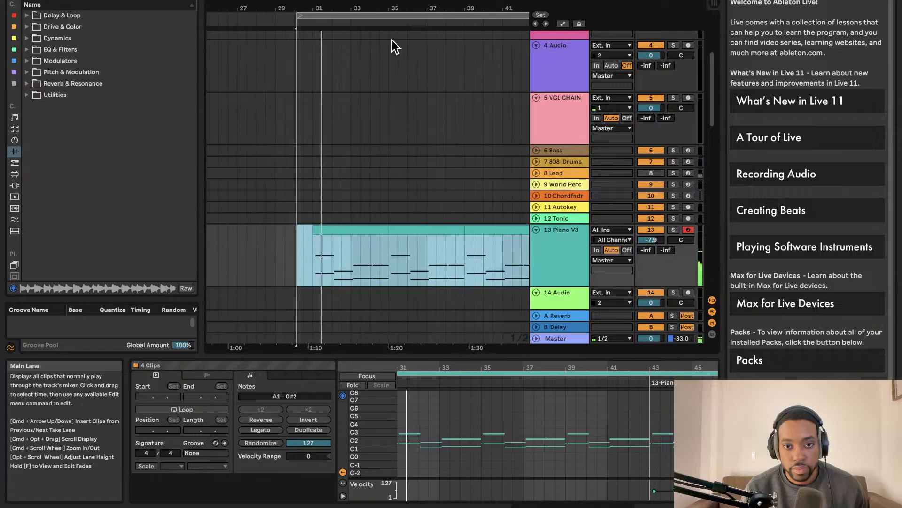
pyautogui.hscroll(5, 390, 41)
pyautogui.scroll(-8, 387, 41)
pyautogui.scroll(-10, 385, 41)
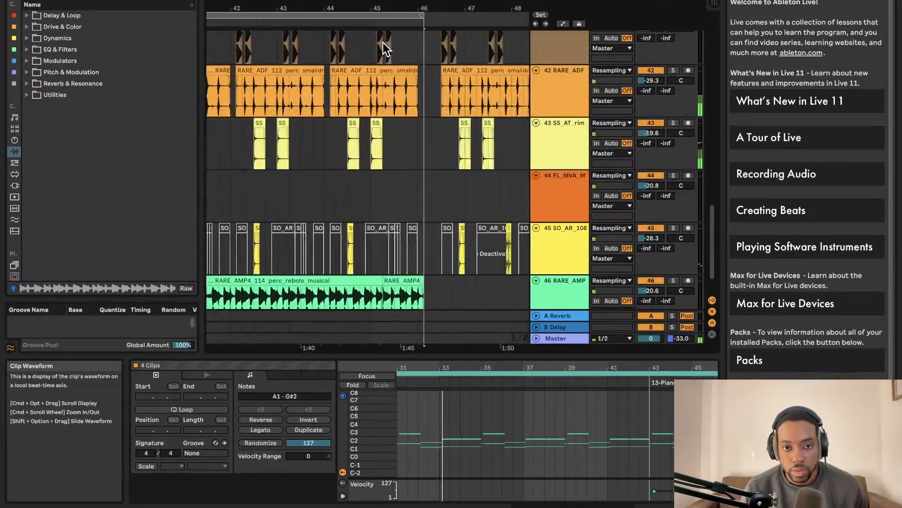
pyautogui.scroll(5, 383, 42)
pyautogui.scroll(-3, 395, 135)
pyautogui.click(323, 235)
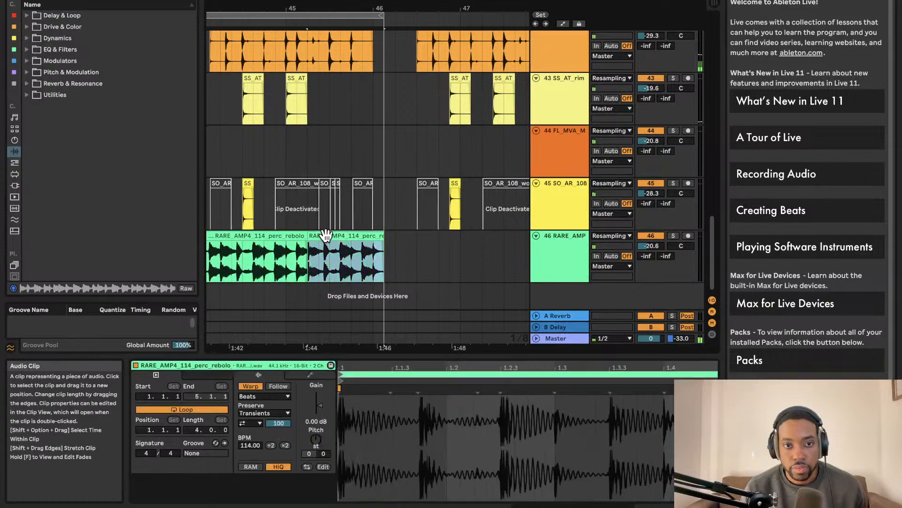
pyautogui.press('super+d')
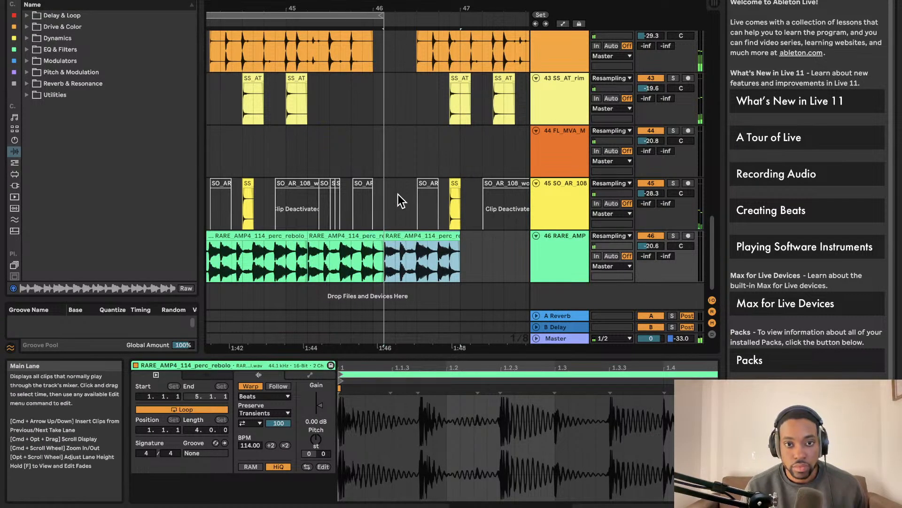
pyautogui.moveTo(454, 239); pyautogui.dragTo(400, 239)
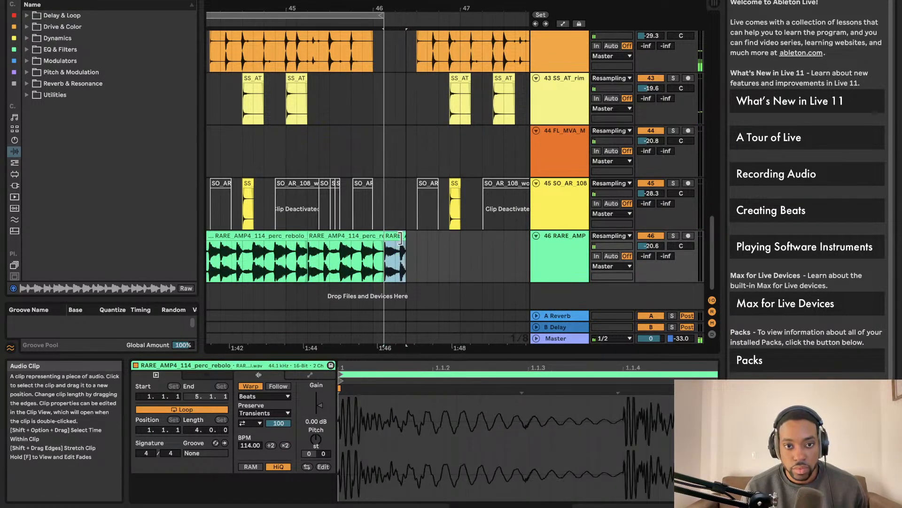
# Step: Extend the arrangement loop to end with the last piano clip at bar 47
pyautogui.scroll(10, 401, 205)
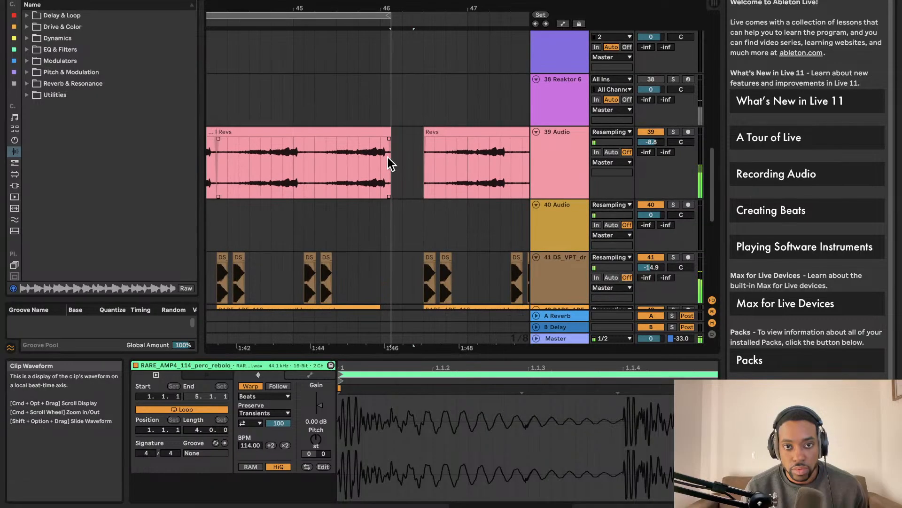
pyautogui.scroll(15, 380, 135)
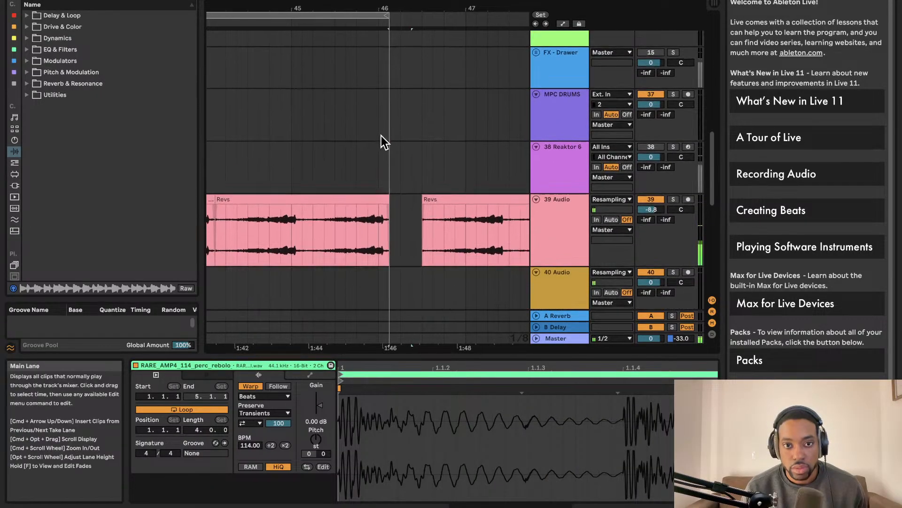
pyautogui.scroll(-15, 380, 136)
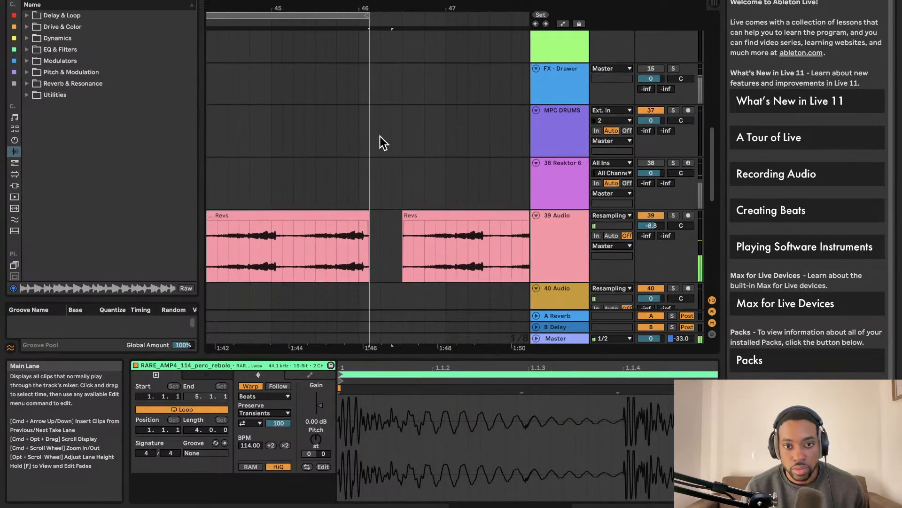
pyautogui.scroll(15, 423, 206)
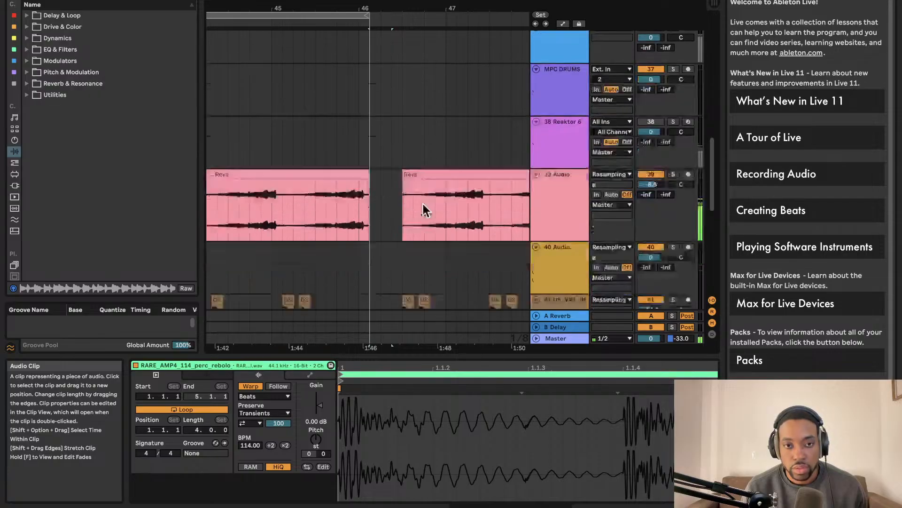
pyautogui.scroll(1, 416, 203)
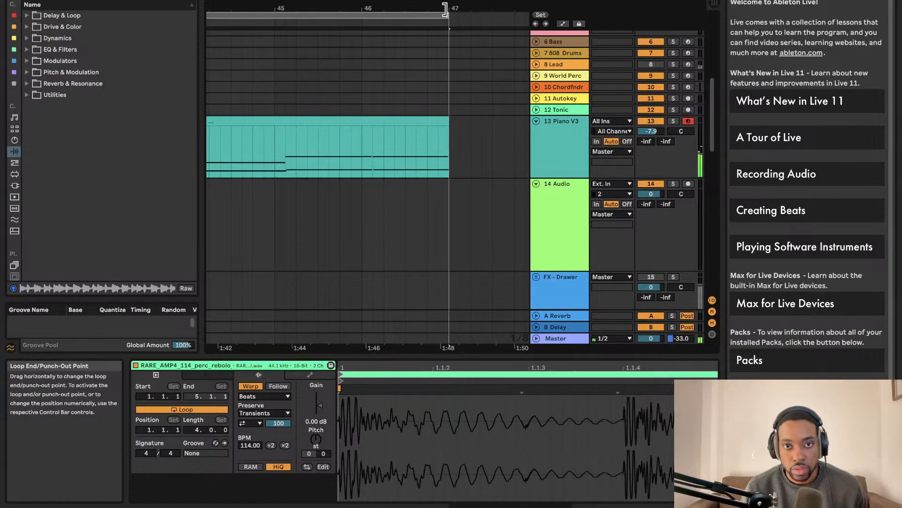
# Step: Move the Revs clip after the gap on track 39 earlier to directly follow the clip ending just past bar 46
pyautogui.scroll(-15, 436, 139)
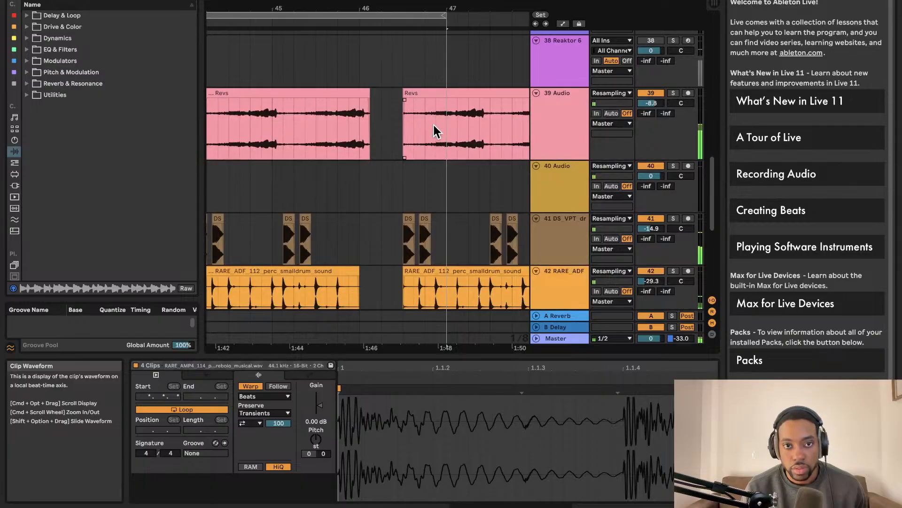
pyautogui.moveTo(438, 94); pyautogui.dragTo(394, 96)
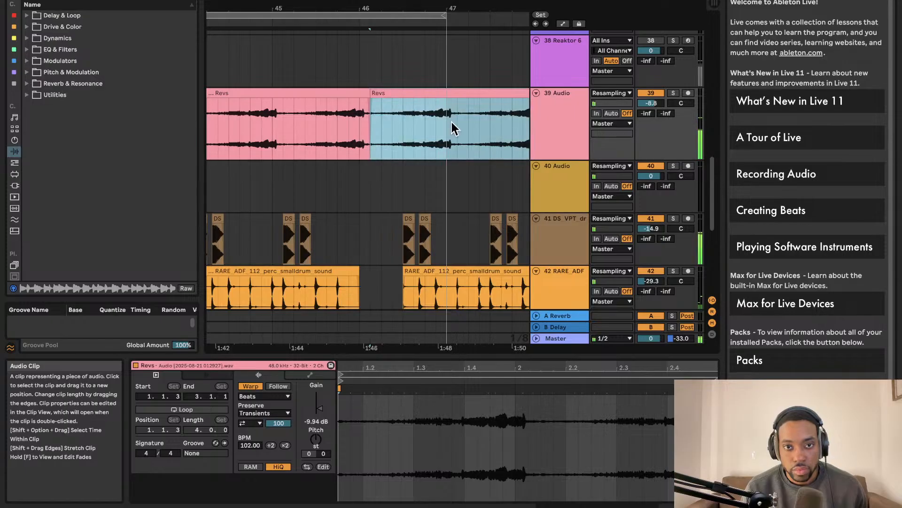
pyautogui.scroll(-1, 444, 123)
pyautogui.scroll(-6, 445, 125)
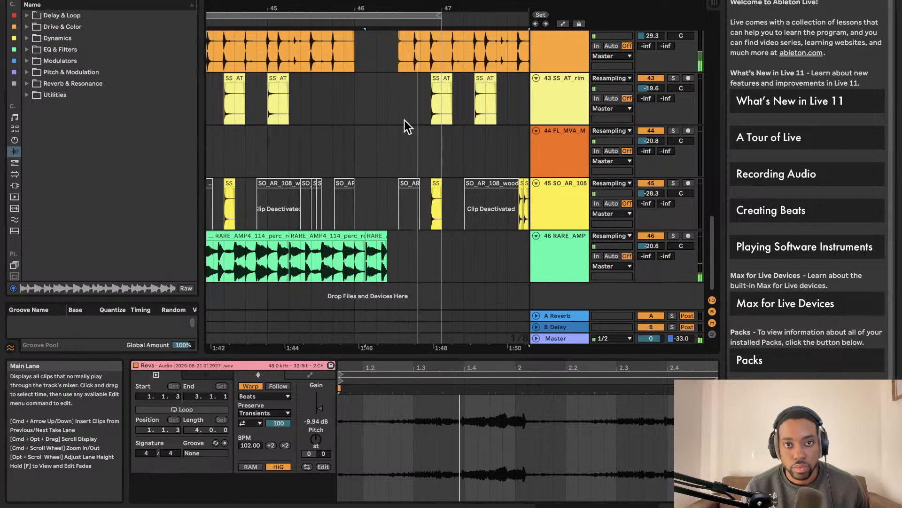
pyautogui.press('space')
pyautogui.scroll(6, 416, 115)
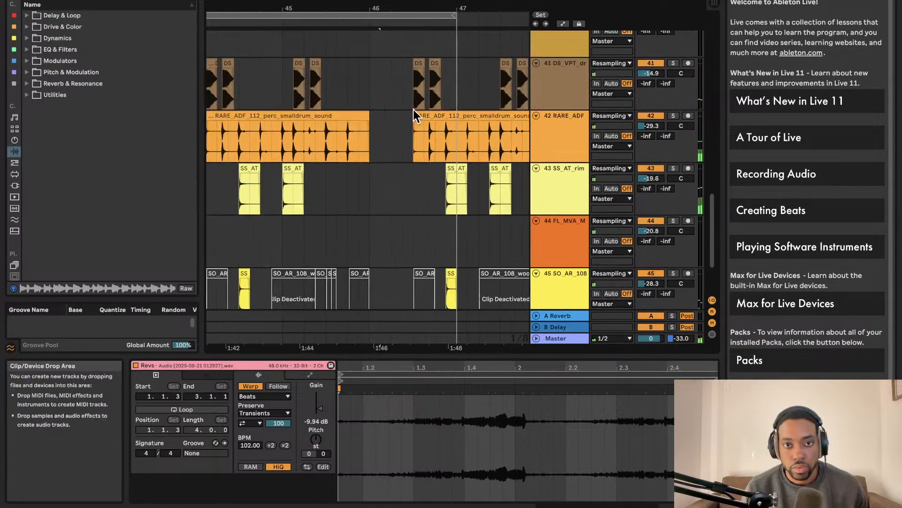
pyautogui.hscroll(-1, 412, 119)
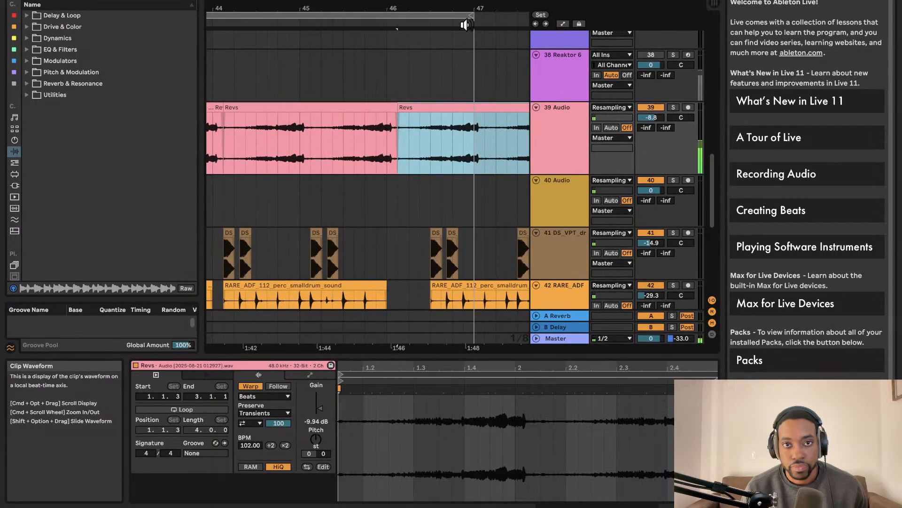
# Step: Shorten the arrangement loop to end just after beat 46.4 and play the loop's ending from about bar 45
pyautogui.moveTo(471, 18); pyautogui.dragTo(464, 18)
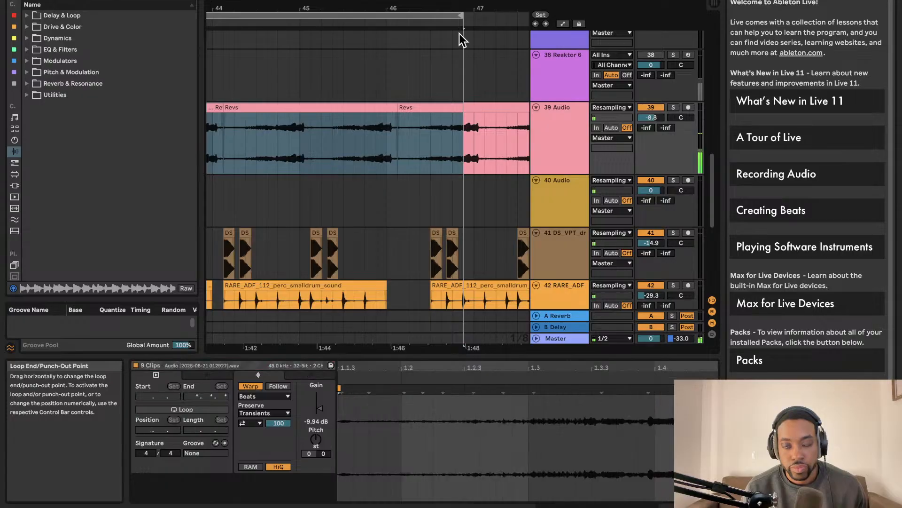
pyautogui.scroll(3, 461, 39)
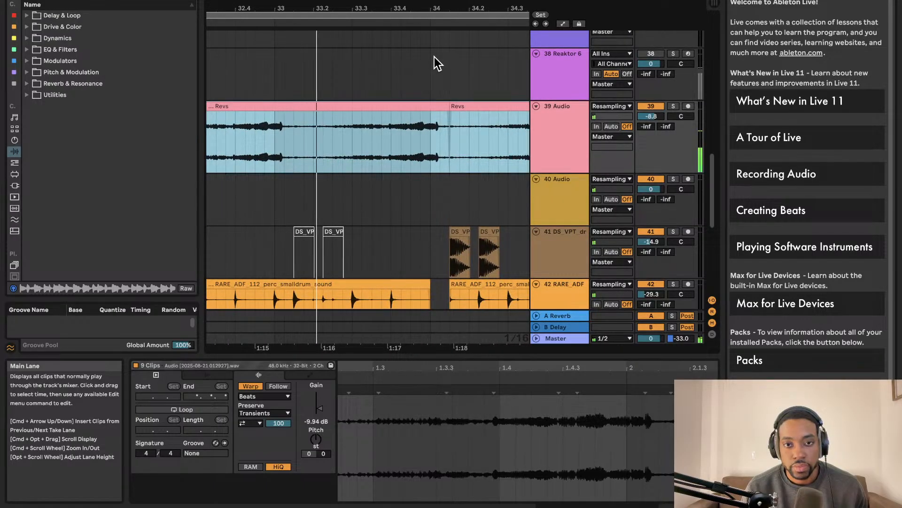
pyautogui.scroll(-1, 434, 58)
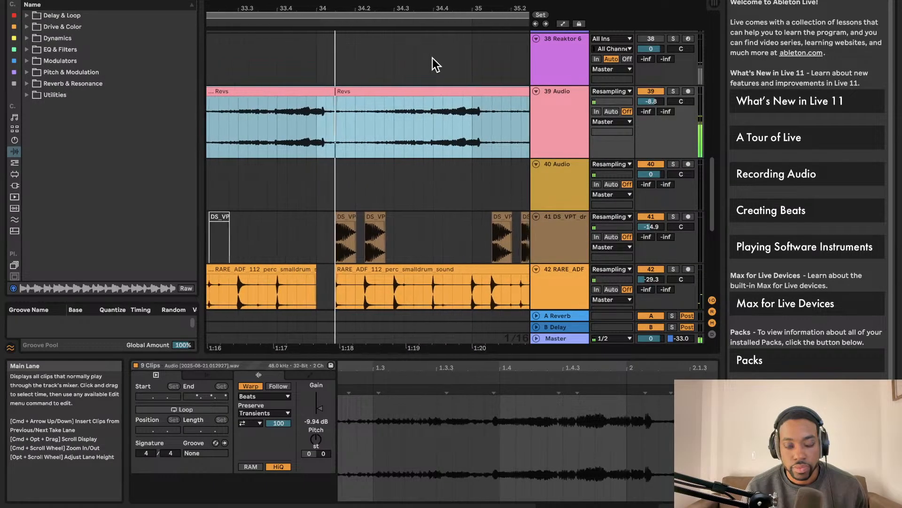
pyautogui.scroll(-5, 449, 53)
pyautogui.scroll(1, 450, 51)
pyautogui.hscroll(8, 450, 51)
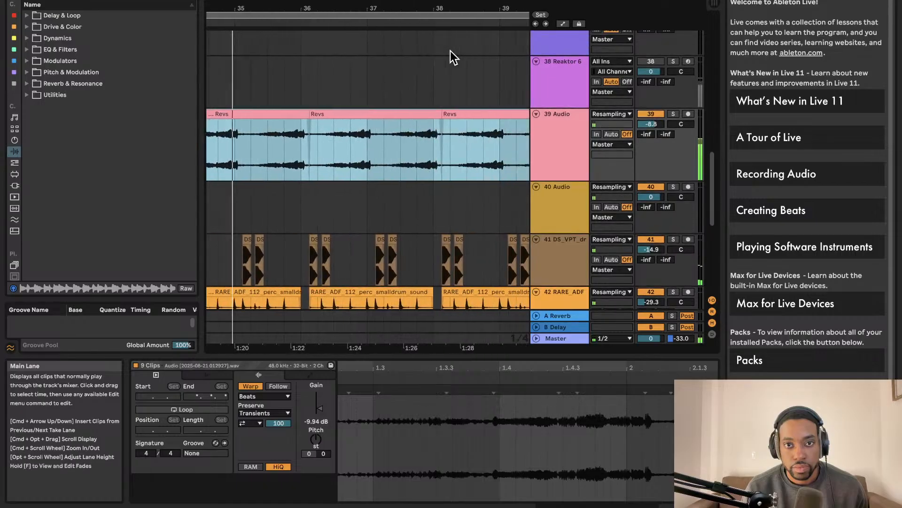
pyautogui.hscroll(8, 465, 38)
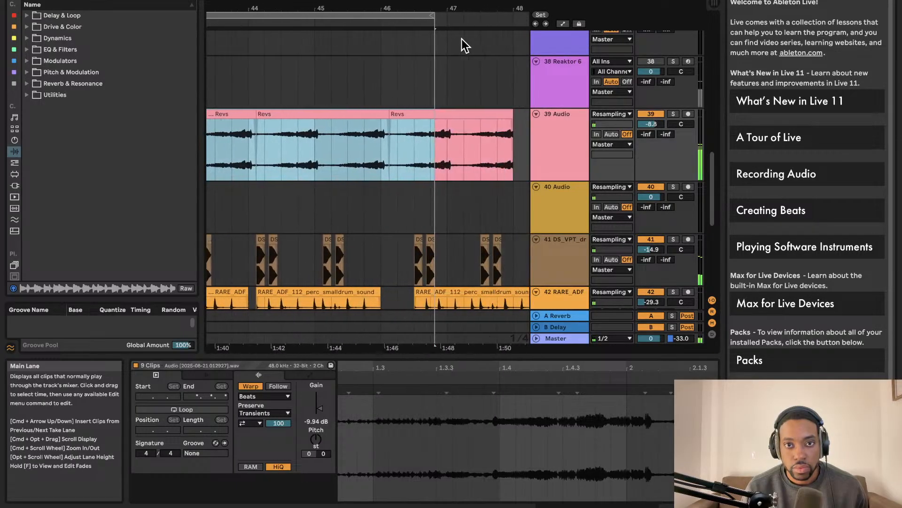
pyautogui.click(326, 21)
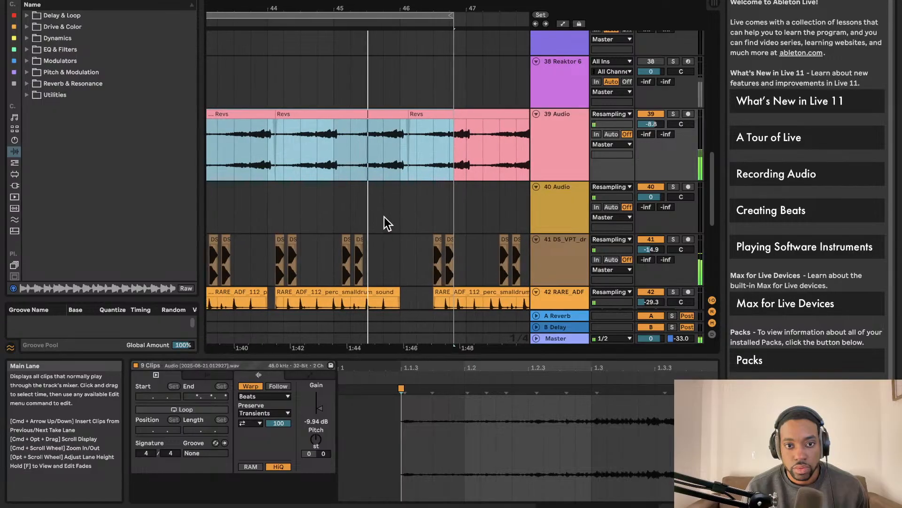
# Step: Move the first kick clip after bar 46 on track 41 earlier to align with the start of the last Revs clip
pyautogui.press('space')
pyautogui.scroll(-1, 383, 231)
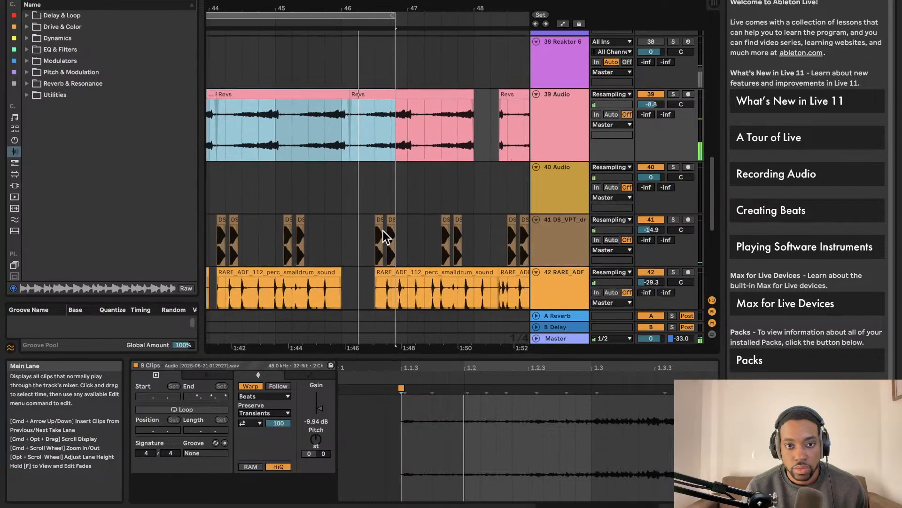
pyautogui.scroll(3, 381, 220)
pyautogui.click(385, 220)
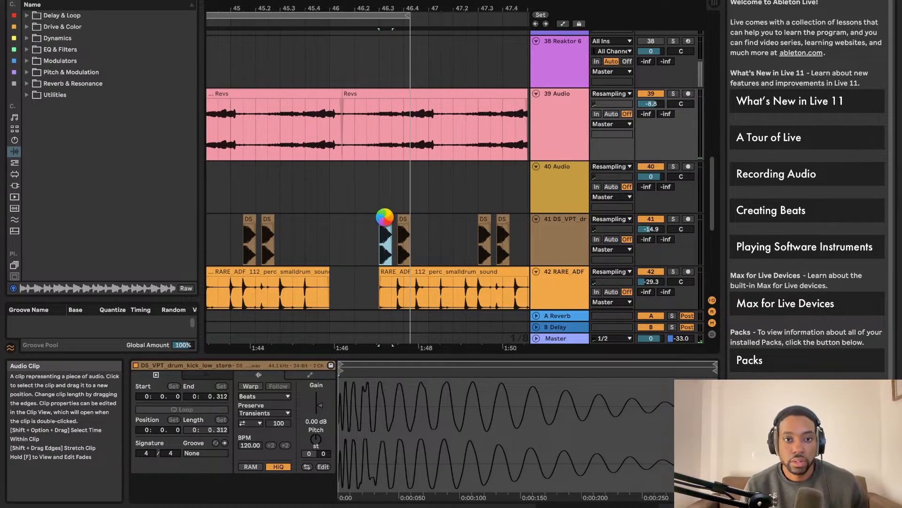
pyautogui.moveTo(342, 222); pyautogui.dragTo(342, 221)
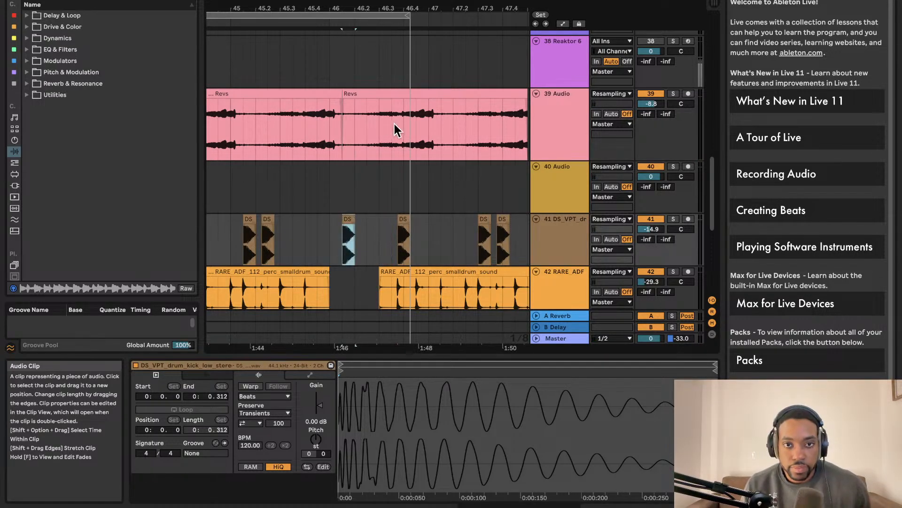
pyautogui.scroll(15, 393, 127)
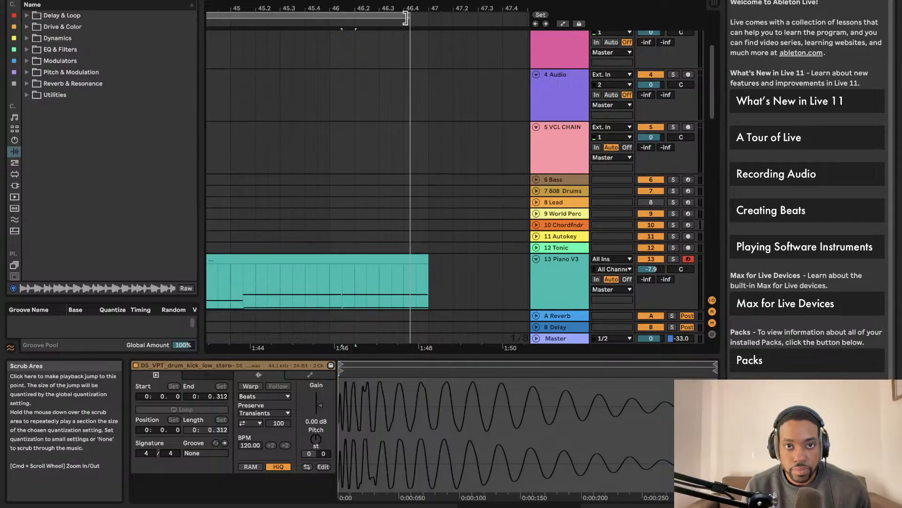
# Step: Shorten the arrangement loop so that it ends at bar 46
pyautogui.moveTo(407, 16); pyautogui.dragTo(331, 29)
pyautogui.scroll(-15, 346, 53)
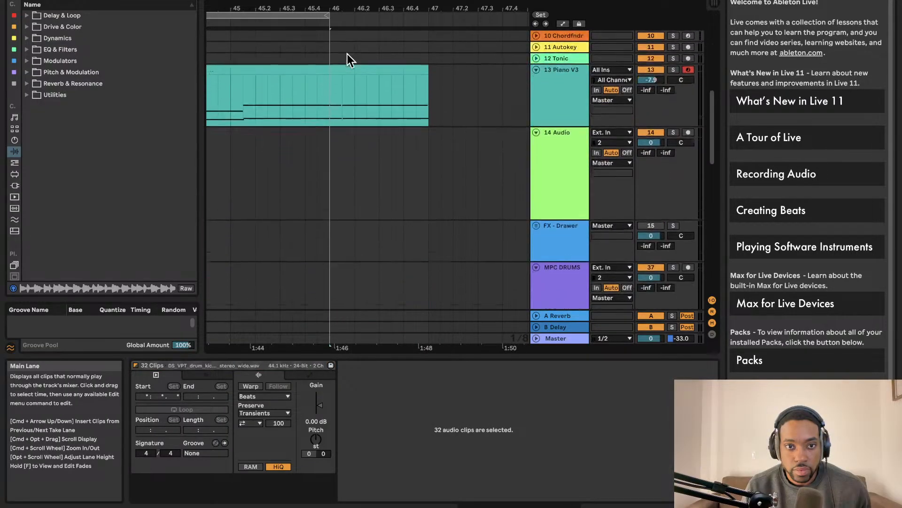
pyautogui.hscroll(-10, 425, 163)
pyautogui.scroll(-5, 417, 157)
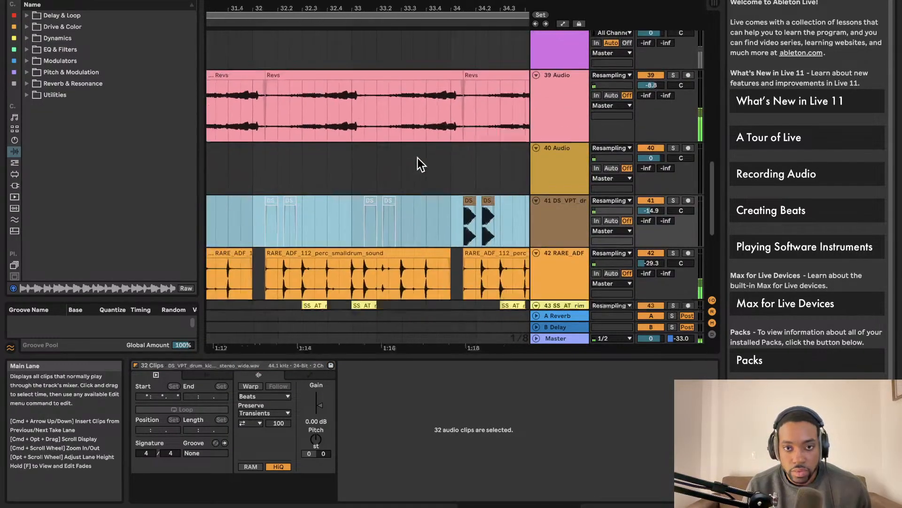
pyautogui.scroll(-10, 422, 159)
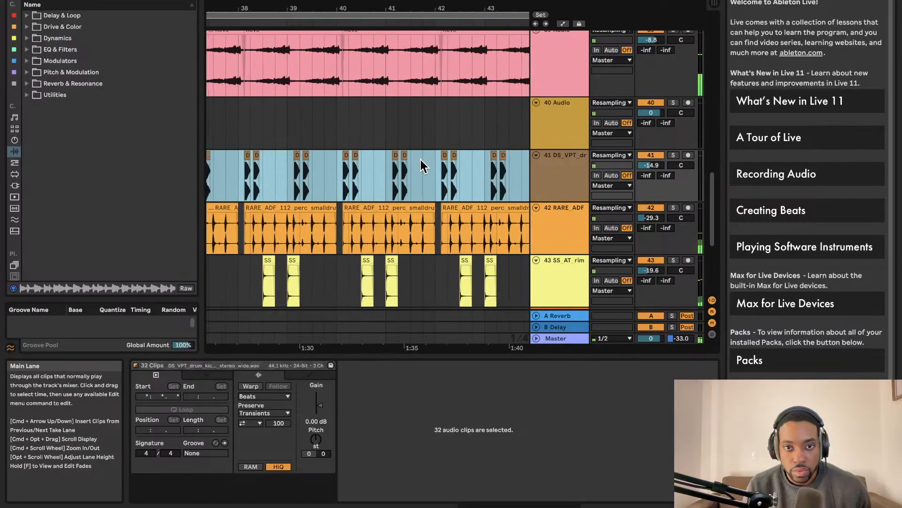
pyautogui.hscroll(5, 430, 160)
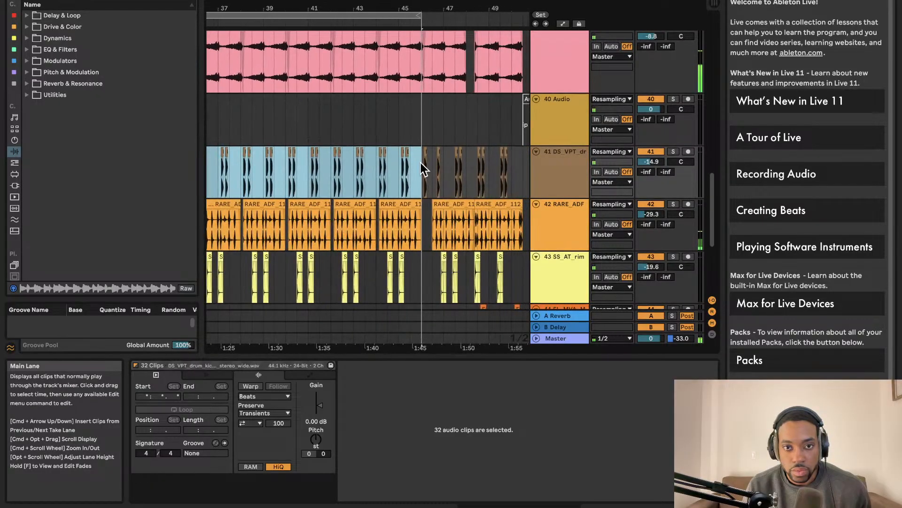
# Step: Examine how the Revs, kick and percussion clips on tracks 39 to 46 continue past bar 46
pyautogui.click(425, 169)
pyautogui.scroll(10, 432, 162)
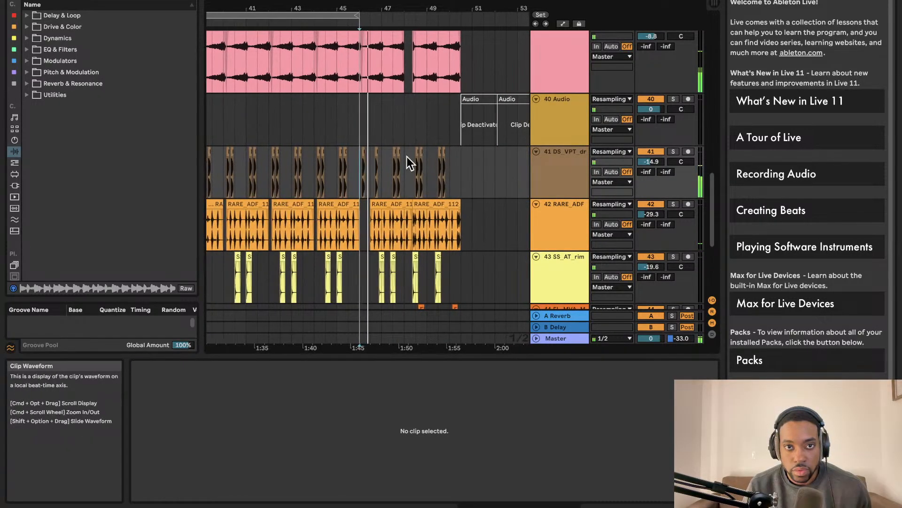
pyautogui.scroll(-5, 379, 165)
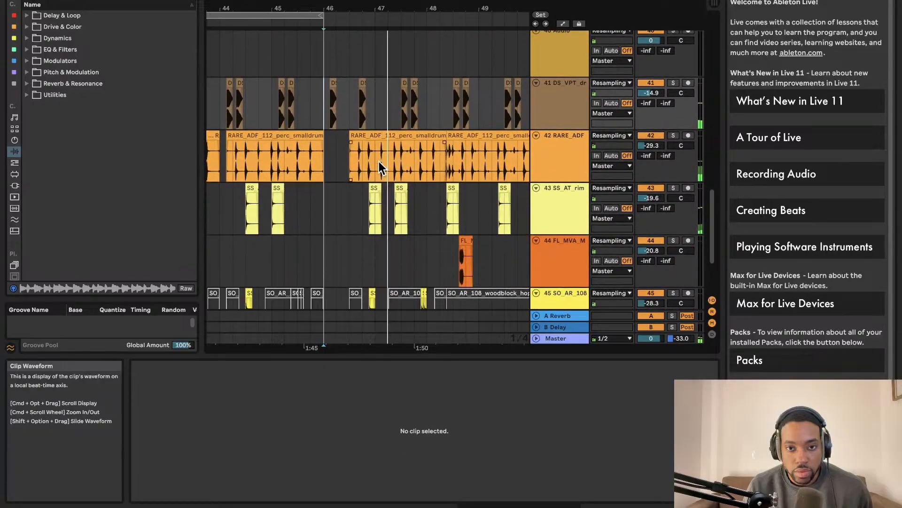
pyautogui.hscroll(-5, 385, 160)
pyautogui.scroll(3, 388, 162)
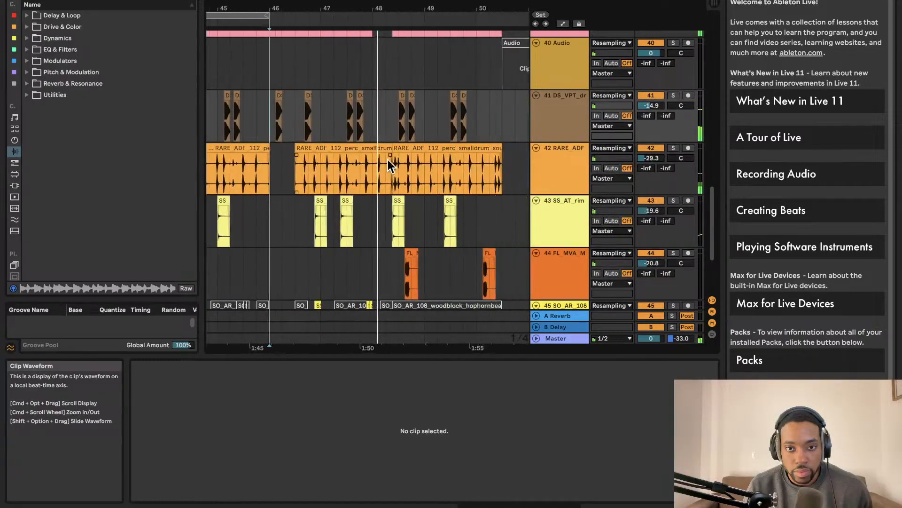
pyautogui.hscroll(8, 387, 166)
pyautogui.scroll(-3, 381, 173)
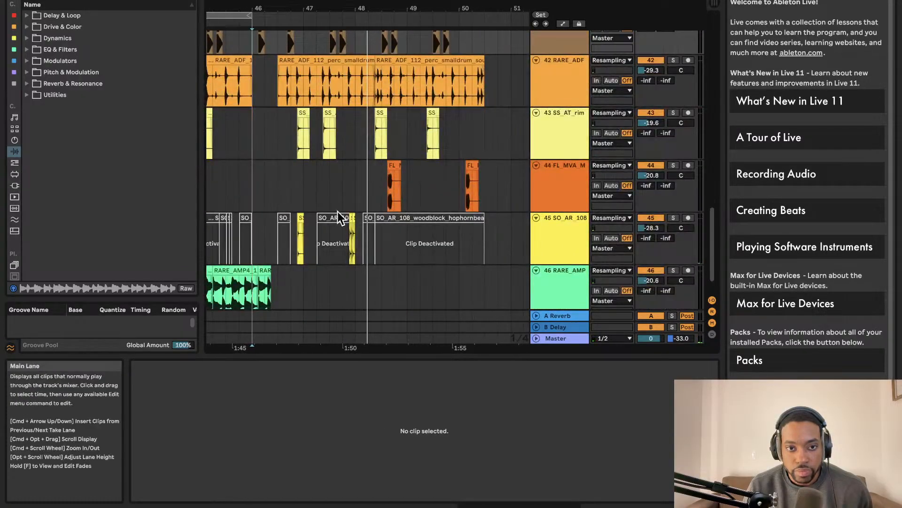
pyautogui.scroll(4, 326, 210)
pyautogui.hscroll(-3, 324, 207)
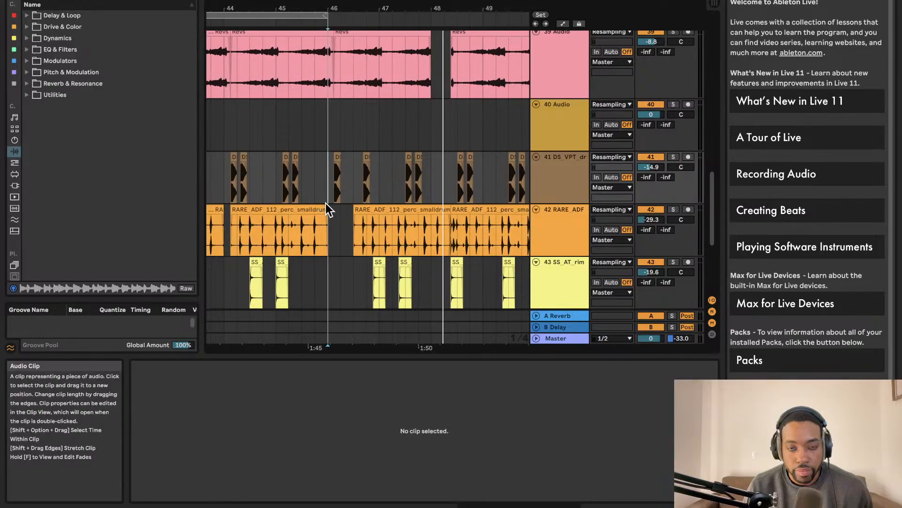
# Step: Undo the last moves of the kick clip on track 41 and the Revs clip on track 39
pyautogui.scroll(1, 336, 195)
pyautogui.press('super+z')
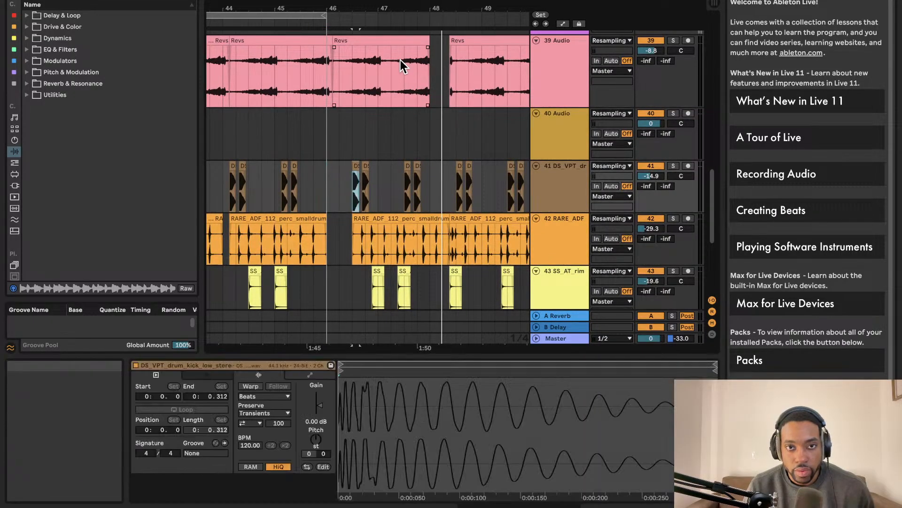
pyautogui.press('super+z')
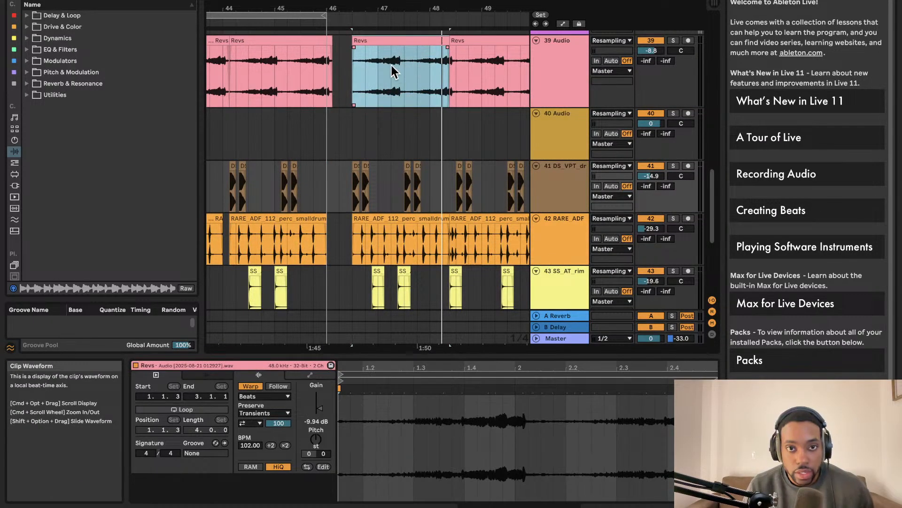
# Step: Play the loop's ending from about bar 44, and again from about bar 45
pyautogui.scroll(4, 365, 52)
pyautogui.click(303, 22)
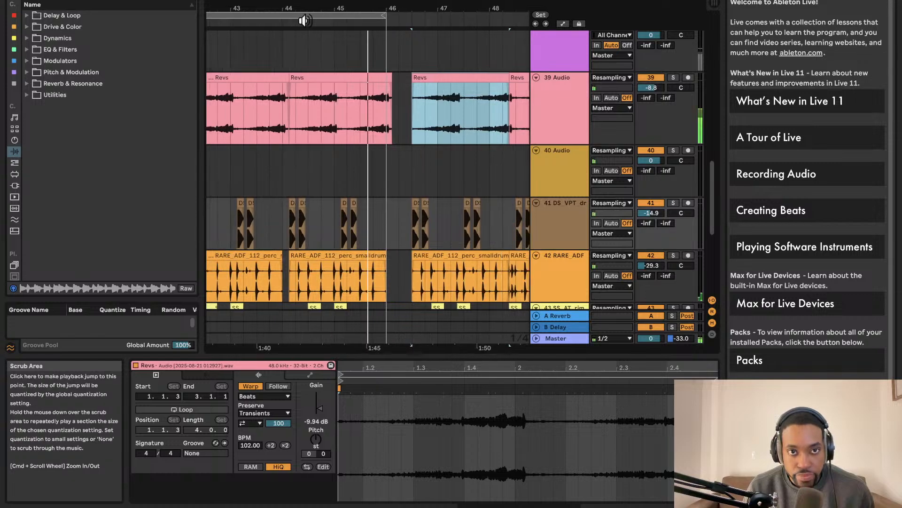
pyautogui.hscroll(15, 401, 37)
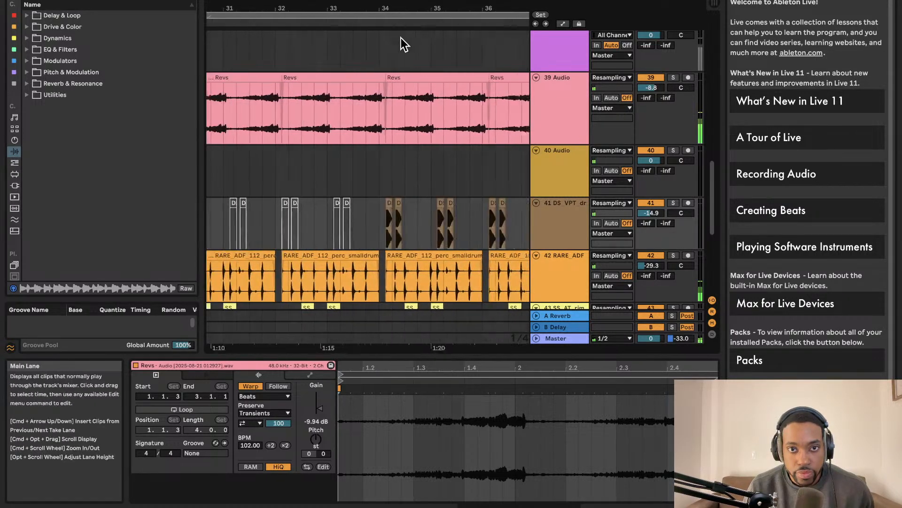
pyautogui.scroll(-3, 404, 49)
pyautogui.scroll(-3, 392, 50)
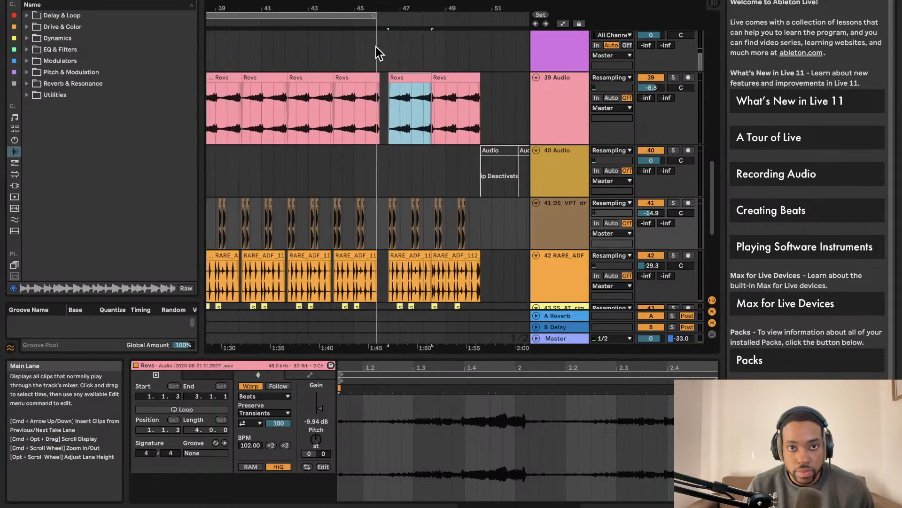
pyautogui.click(363, 37)
pyautogui.click(357, 22)
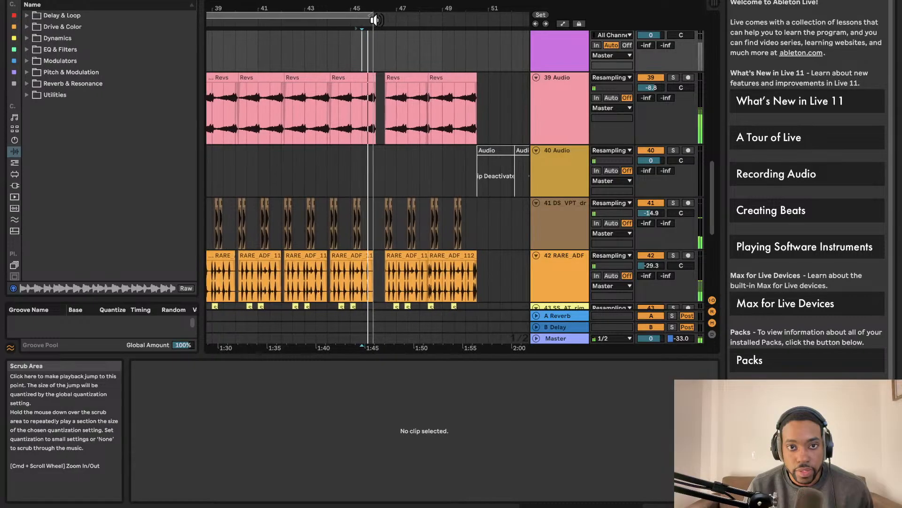
# Step: Delete the last short RARE_AMP percussion clip just past bar 46 on track 46
pyautogui.scroll(5, 372, 52)
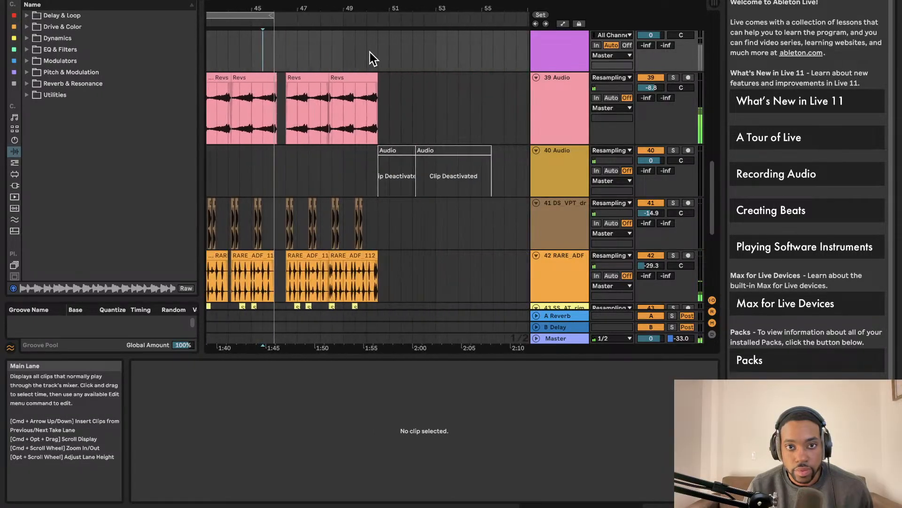
pyautogui.scroll(5, 306, 61)
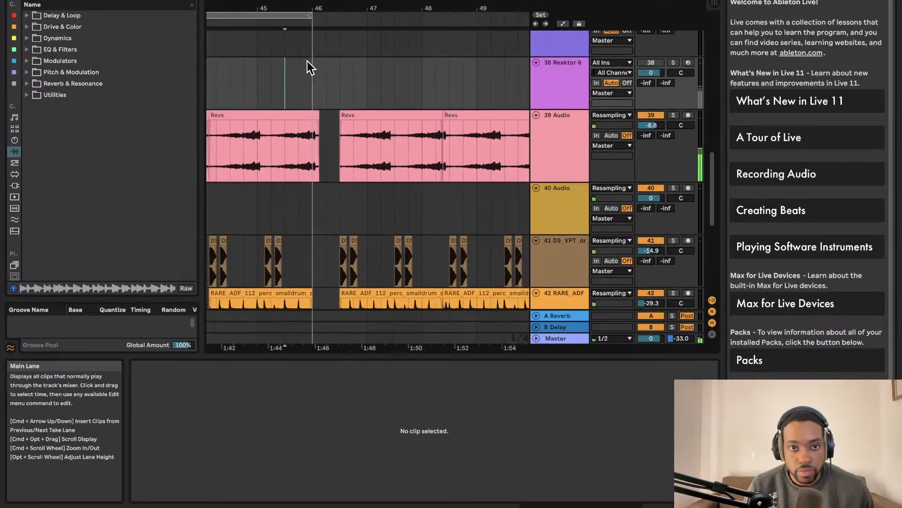
pyautogui.scroll(-8, 306, 61)
pyautogui.scroll(-3, 314, 64)
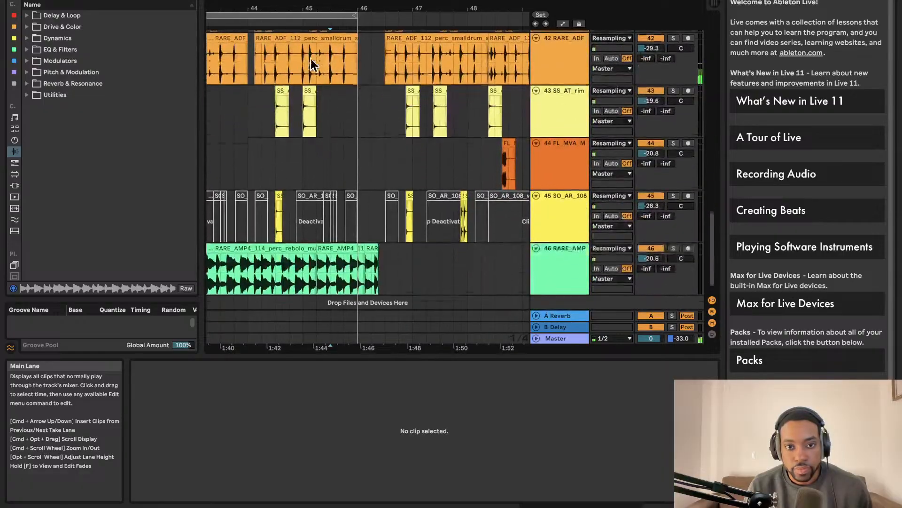
pyautogui.click(374, 241)
pyautogui.click(373, 243)
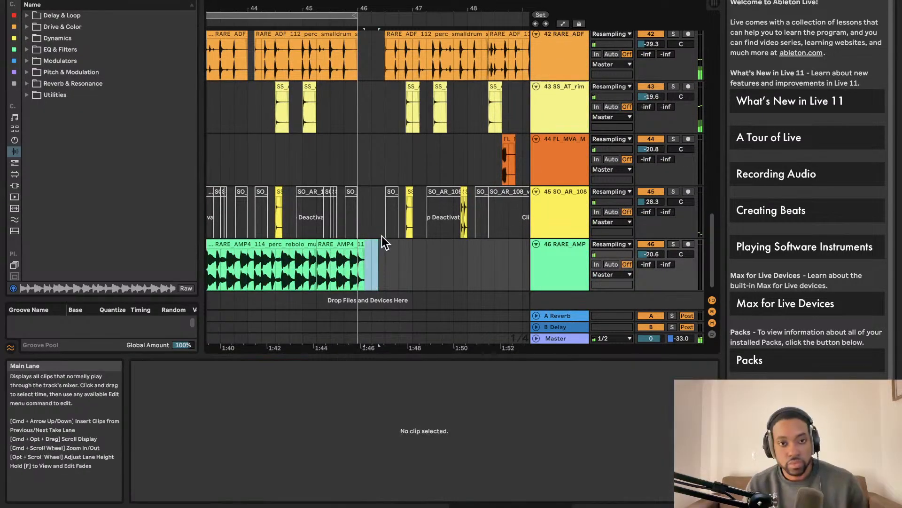
# Step: Open the last piano clip on track 13 and compare its chords with the loop end at bar 46
pyautogui.scroll(6, 382, 221)
pyautogui.scroll(15, 383, 217)
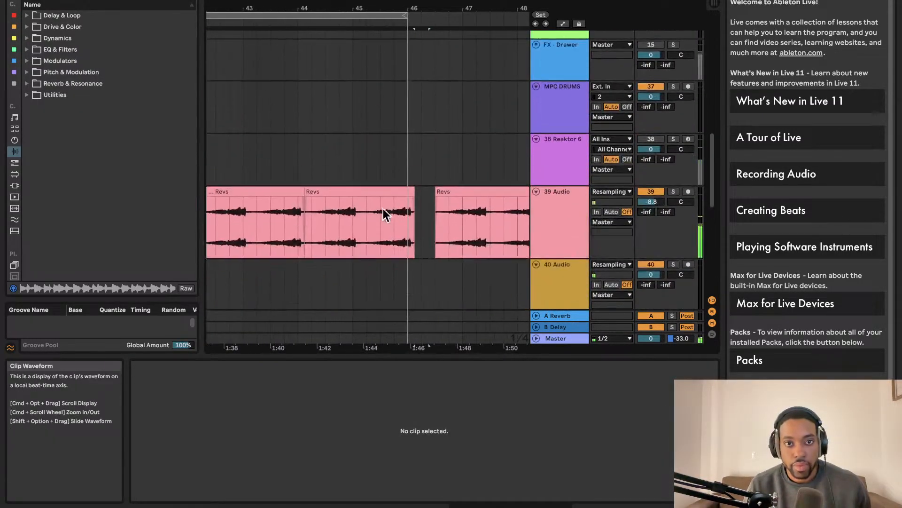
pyautogui.hscroll(-3, 391, 178)
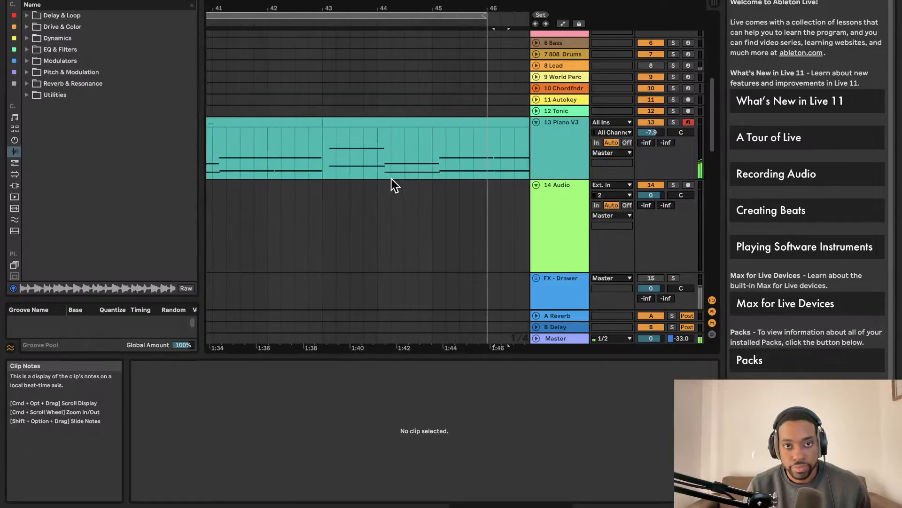
pyautogui.scroll(-5, 385, 177)
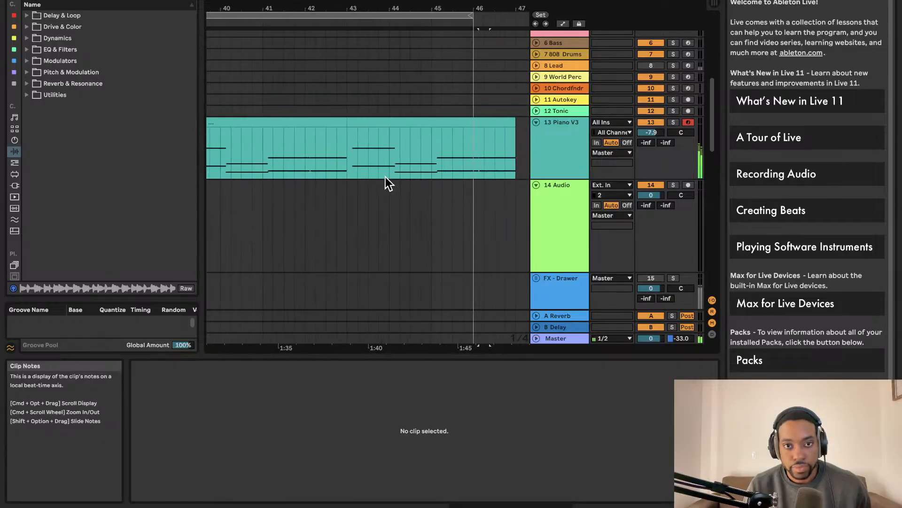
pyautogui.click(442, 136)
pyautogui.scroll(-5, 419, 183)
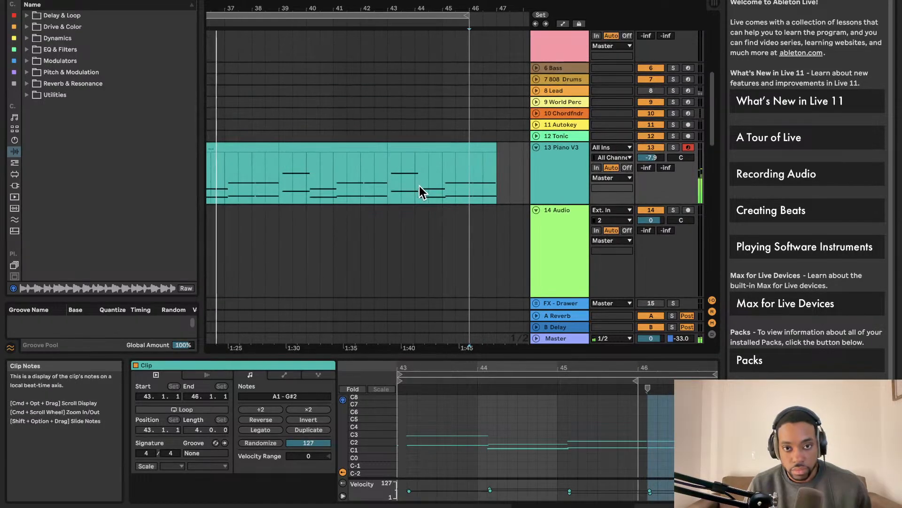
# Step: Check how the Revs, kick, percussion and piano clips line up with the loop end around bar 46
pyautogui.scroll(-5, 422, 176)
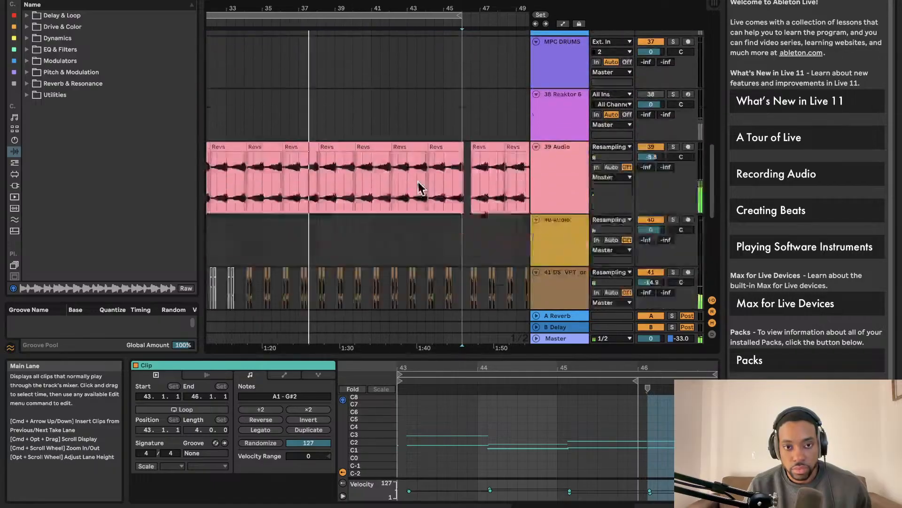
pyautogui.scroll(2, 420, 179)
pyautogui.scroll(-2, 418, 179)
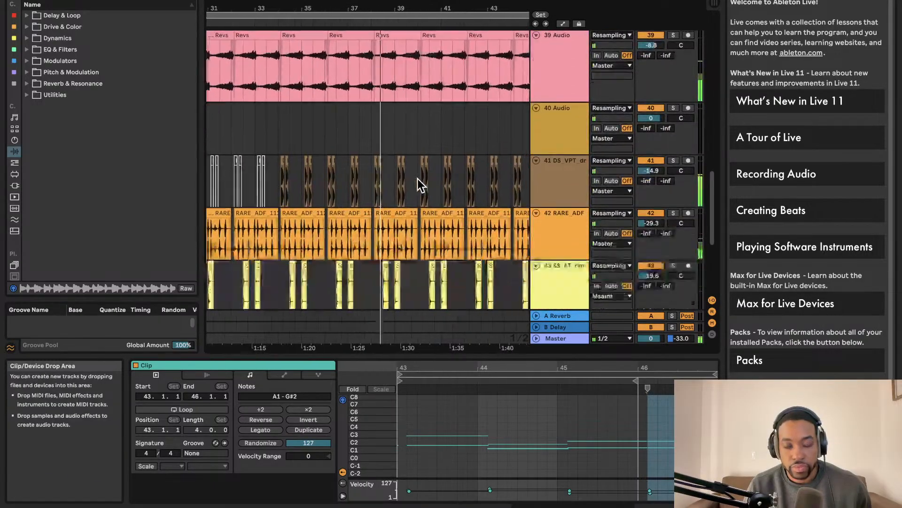
pyautogui.hscroll(4, 417, 179)
pyautogui.scroll(1, 416, 182)
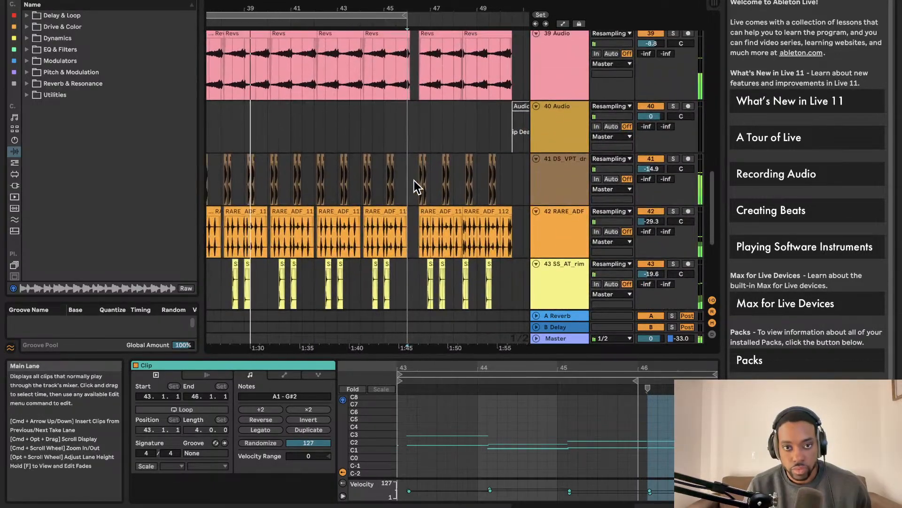
pyautogui.scroll(-2, 416, 187)
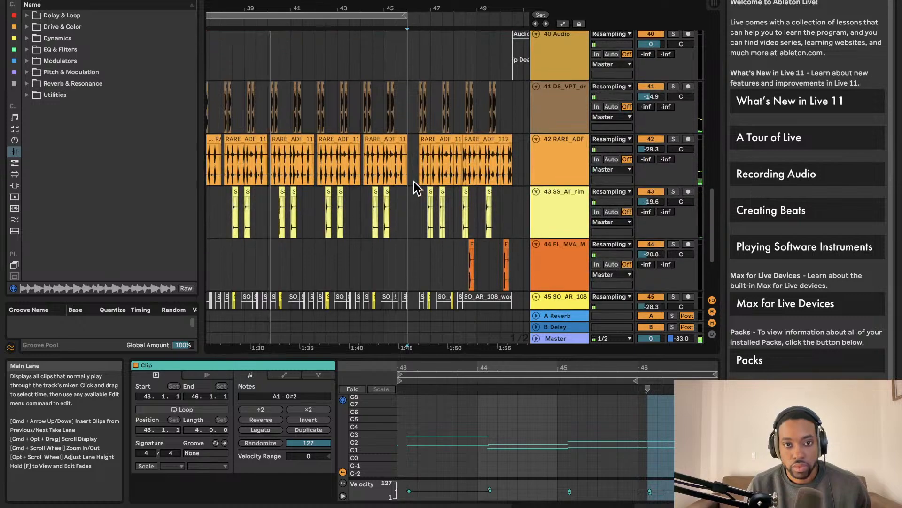
pyautogui.scroll(1, 416, 187)
pyautogui.hscroll(1, 416, 188)
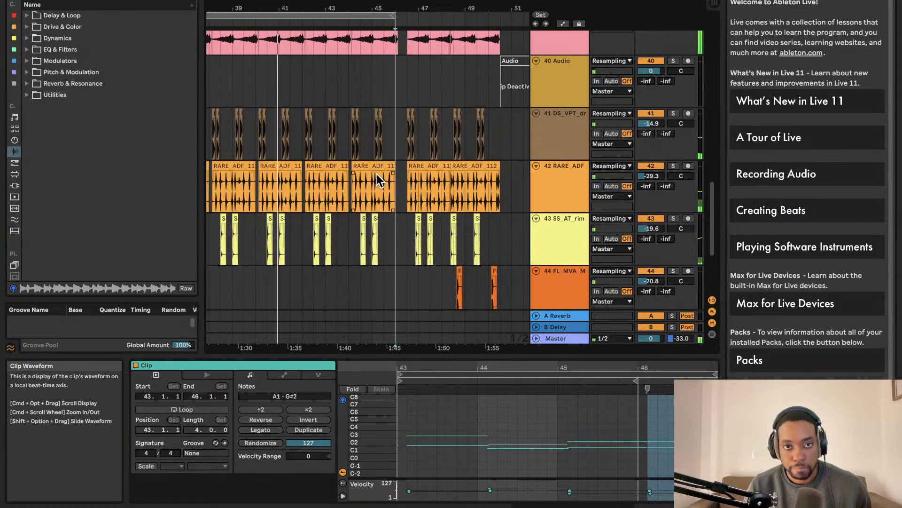
pyautogui.hscroll(-3, 360, 167)
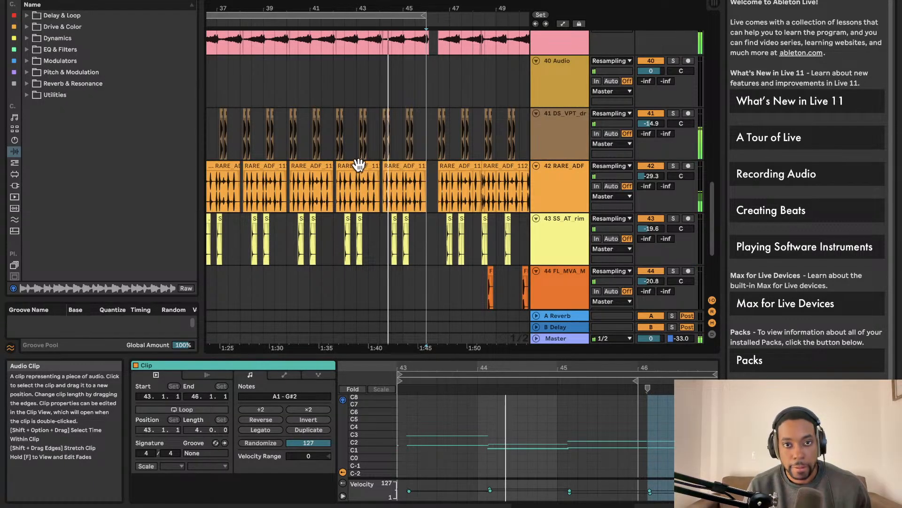
pyautogui.scroll(5, 357, 167)
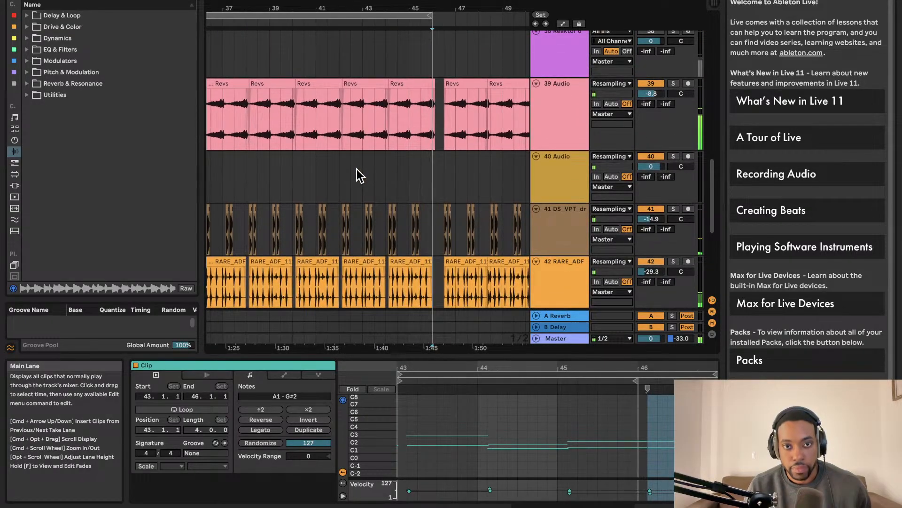
pyautogui.scroll(-5, 356, 167)
pyautogui.scroll(5, 356, 167)
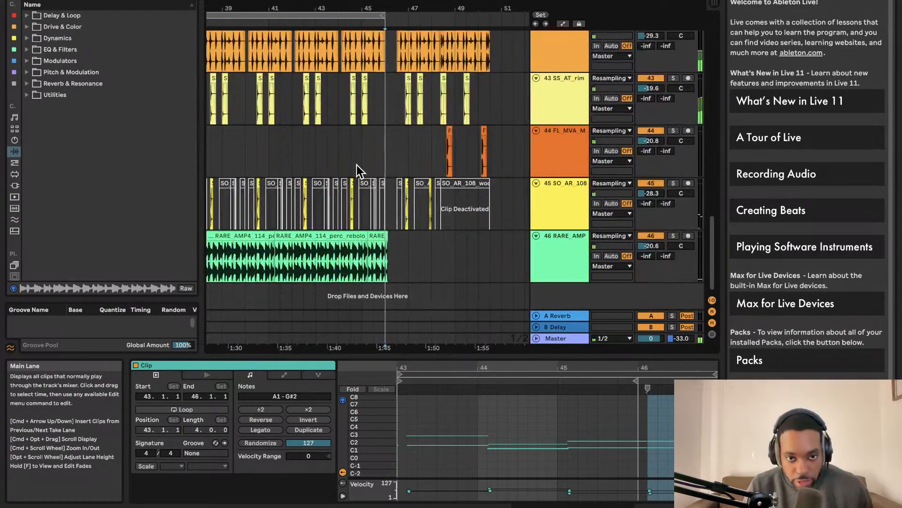
pyautogui.scroll(5, 357, 164)
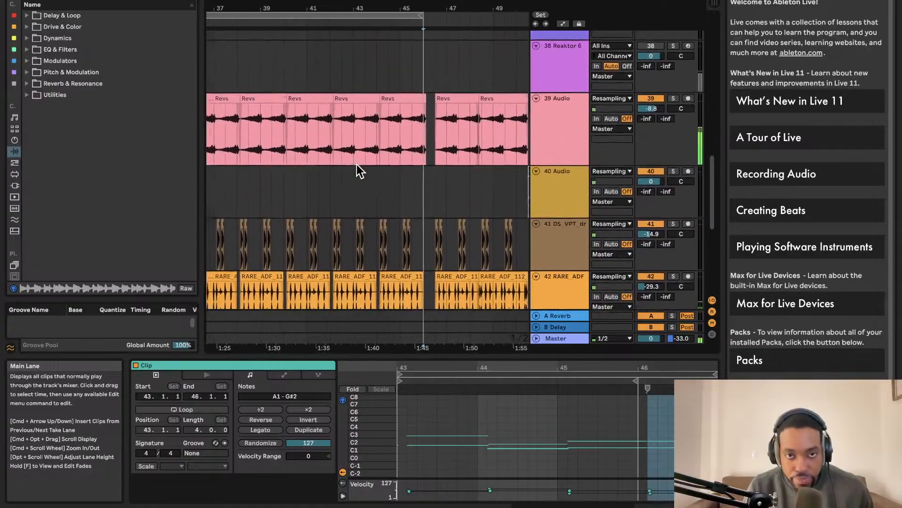
pyautogui.scroll(-5, 439, 183)
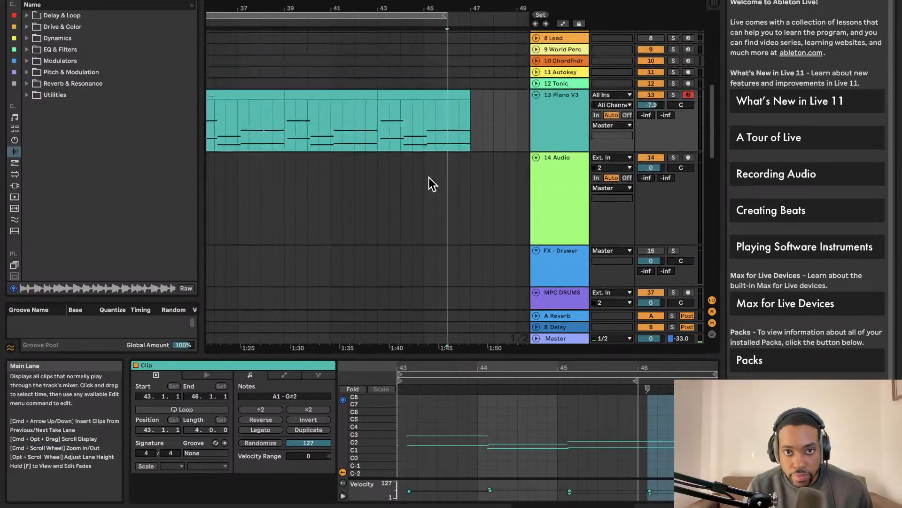
pyautogui.scroll(4, 442, 123)
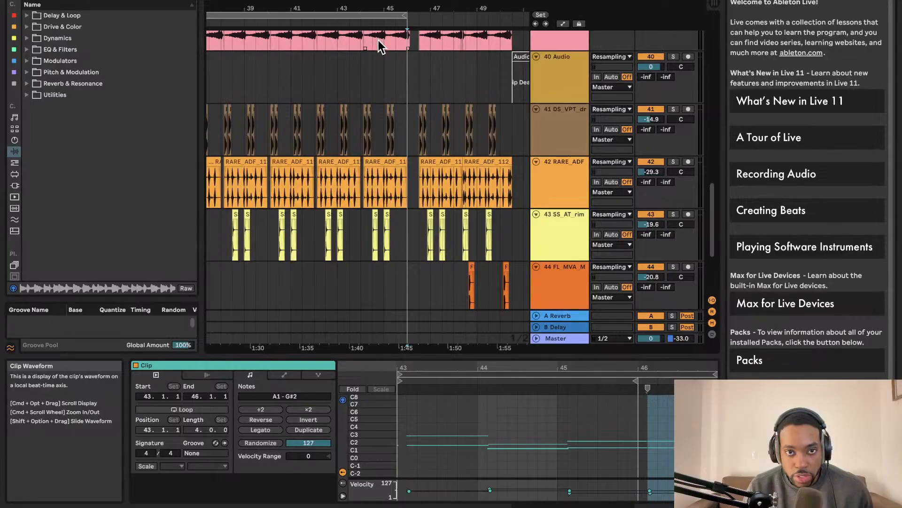
# Step: Select the span from just after bar 45 to bar 46 across the piano, Revs, kick and percussion tracks and duplicate its time
pyautogui.moveTo(379, 41); pyautogui.dragTo(411, 275)
pyautogui.scroll(8, 412, 243)
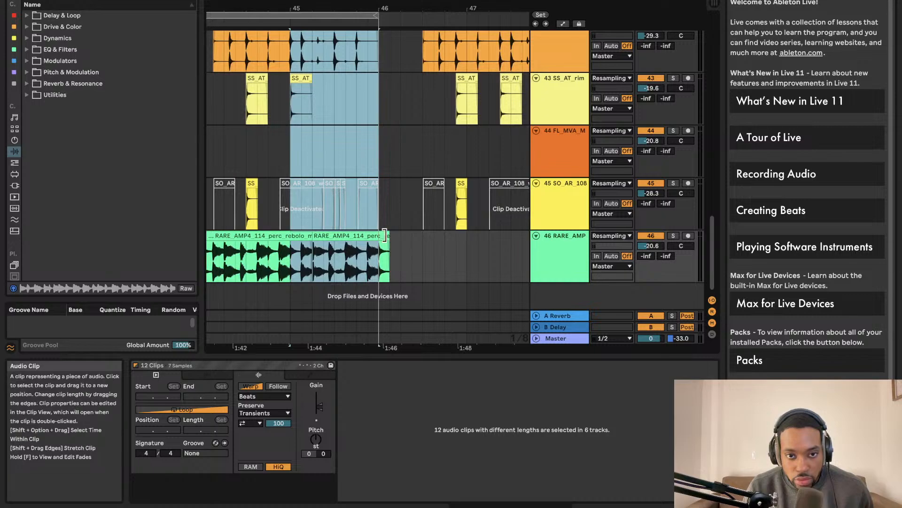
pyautogui.click(385, 236)
pyautogui.moveTo(382, 236); pyautogui.dragTo(315, 211)
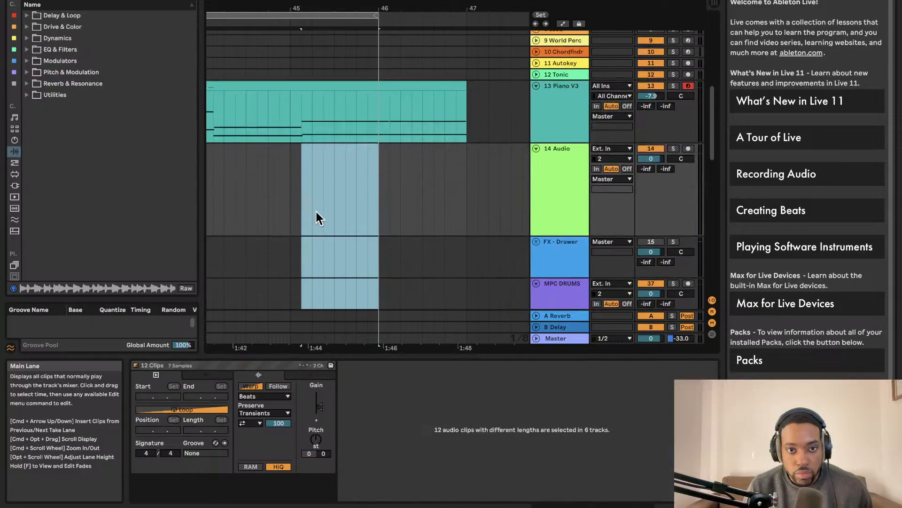
pyautogui.scroll(-10, 316, 219)
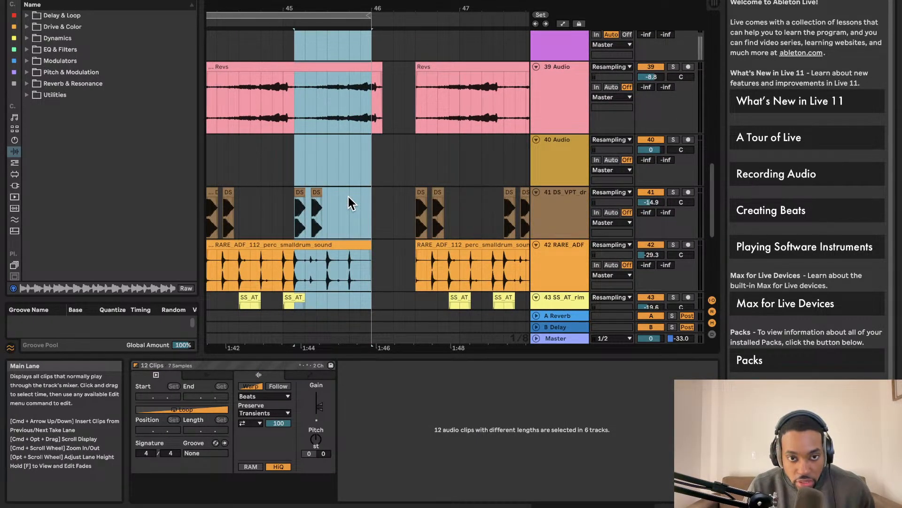
pyautogui.press('super+d')
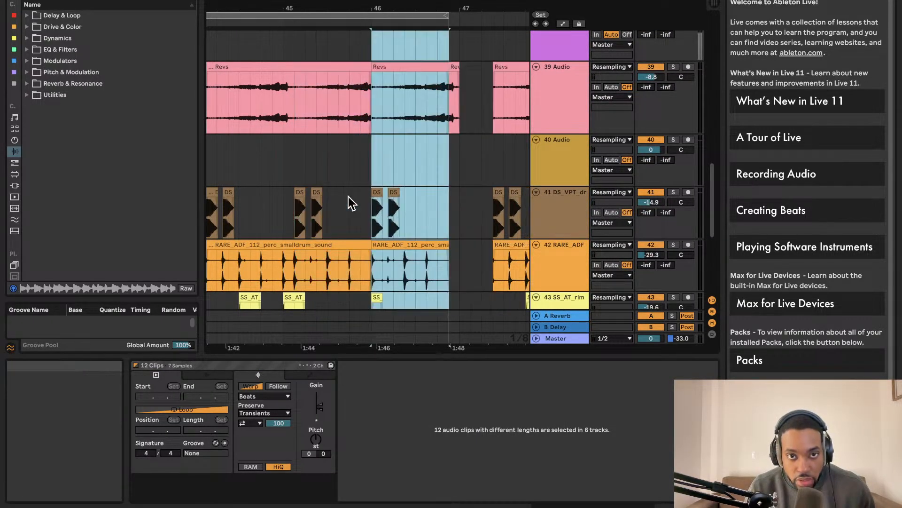
# Step: Play the arrangement around the duplicated section from about bar 45 and undo the time duplication
pyautogui.click(315, 29)
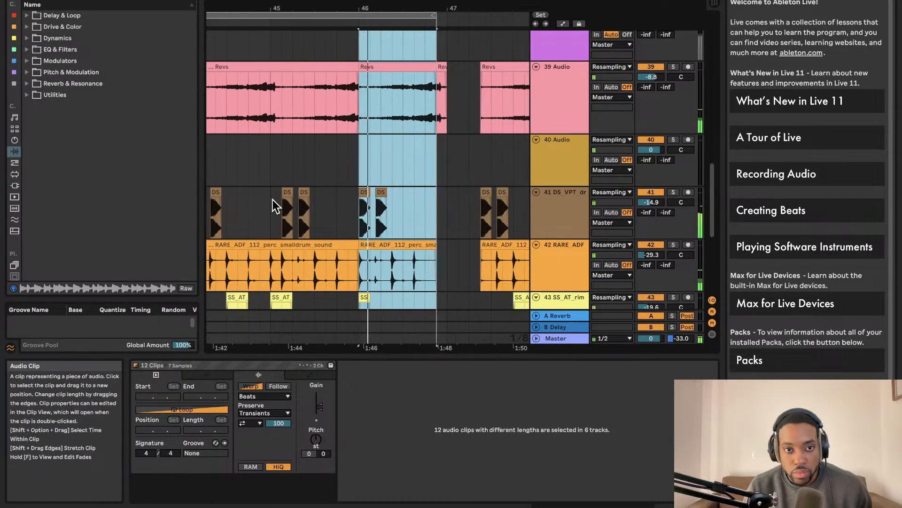
pyautogui.click(288, 200)
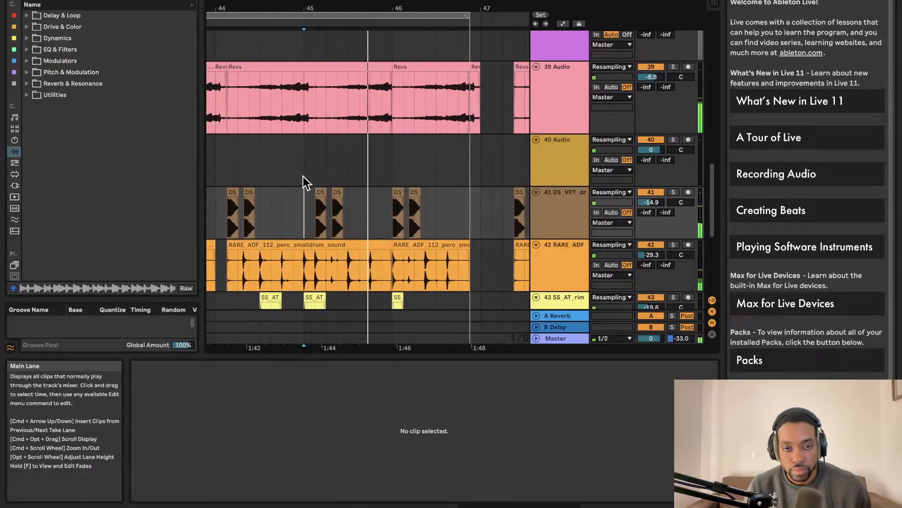
pyautogui.press('super+z')
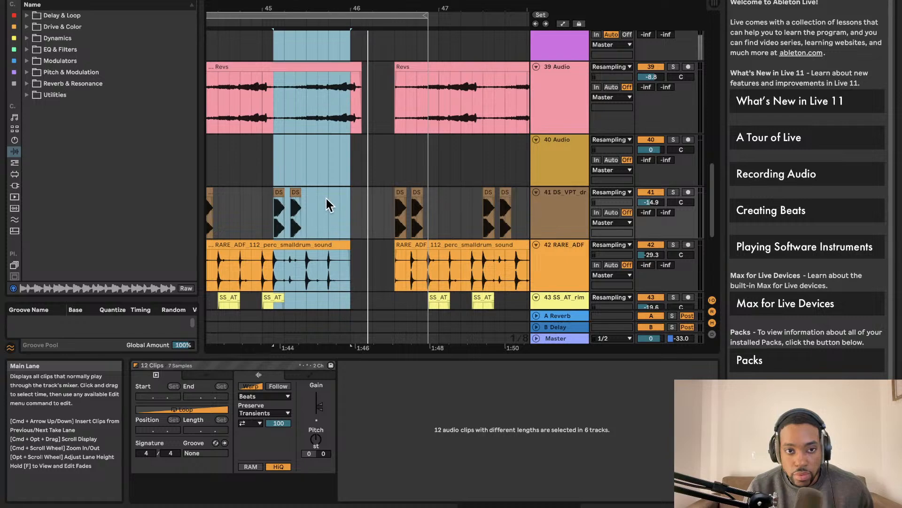
# Step: Try a plain duplicate of the selected clips at bar 46, undo it, and duplicate the time of the selection instead
pyautogui.press('super+d')
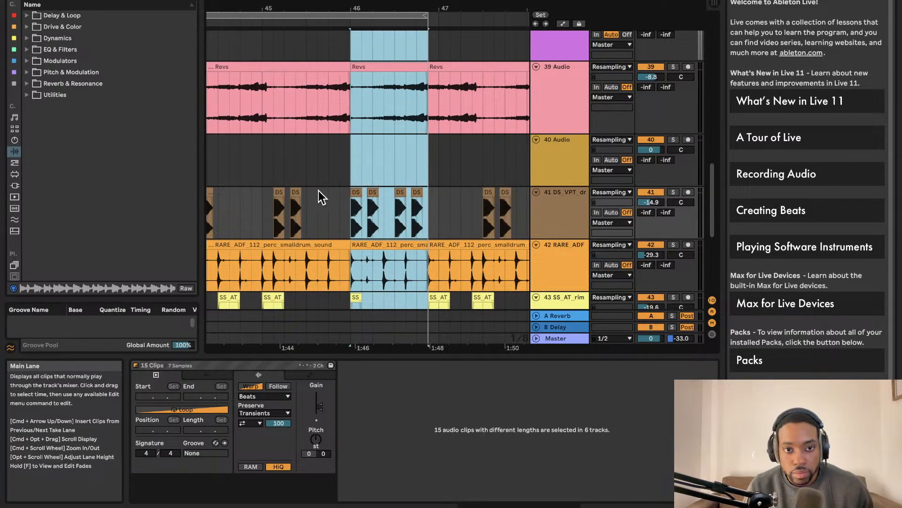
pyautogui.press('super+z')
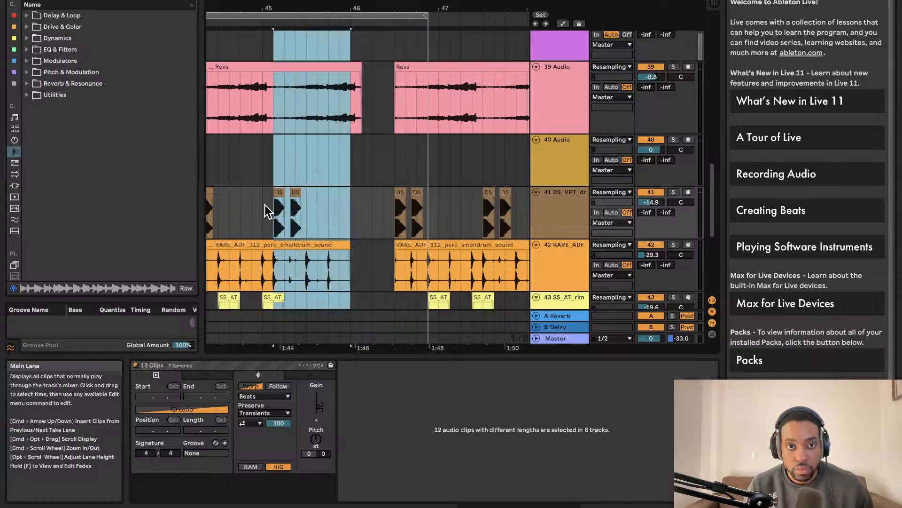
pyautogui.press('super+d')
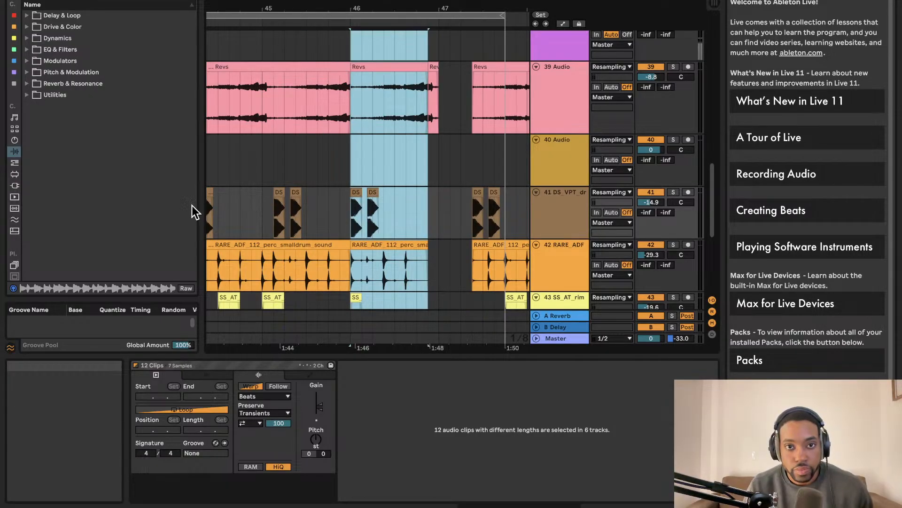
# Step: Play the transition from the first kick after bar 45 and undo the time duplication
pyautogui.click(277, 210)
pyautogui.press('space')
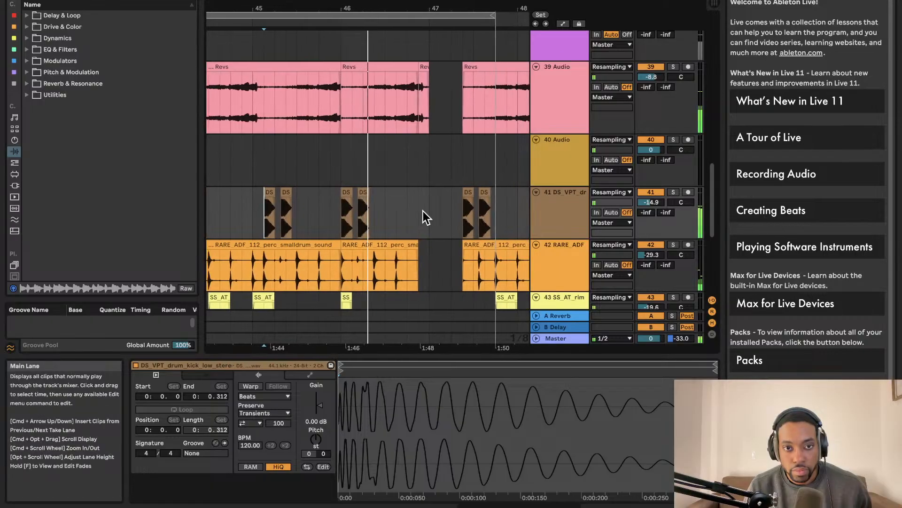
pyautogui.press('super+z')
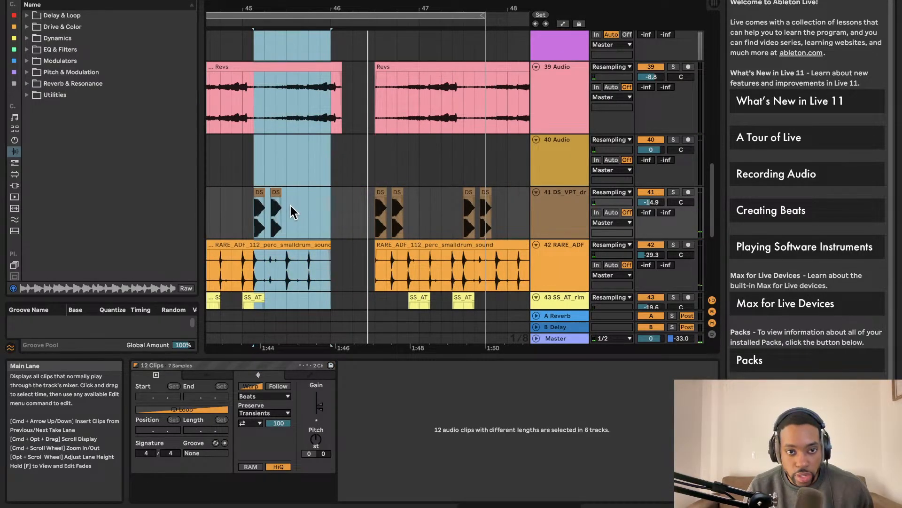
# Step: Duplicate the selected span's time again at bar 46 and nudge the copied clips one grid step later
pyautogui.hscroll(-2, 299, 210)
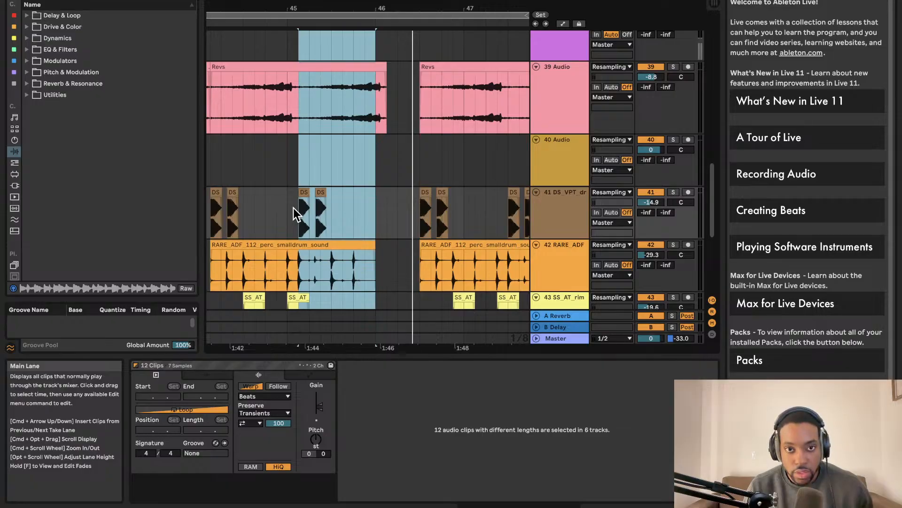
pyautogui.press('super+d')
pyautogui.press('super+z')
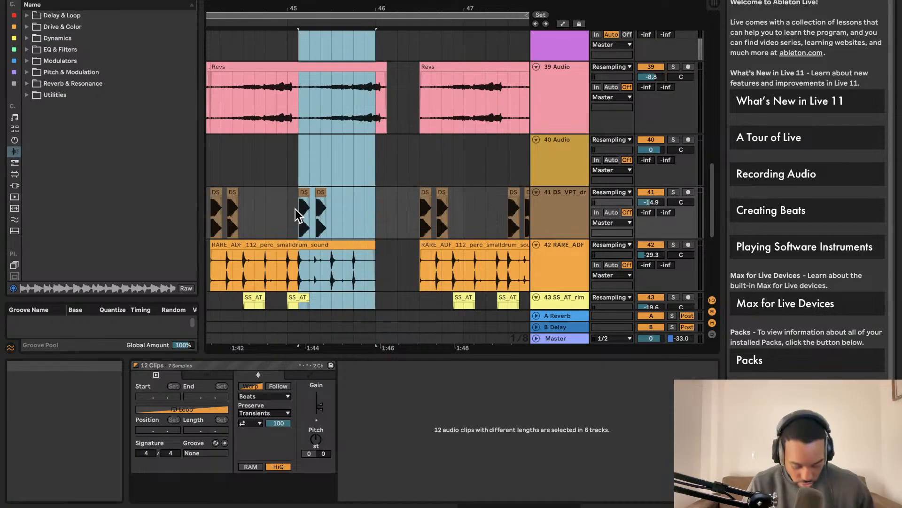
pyautogui.press('super+shift+d')
pyautogui.hscroll(3, 302, 215)
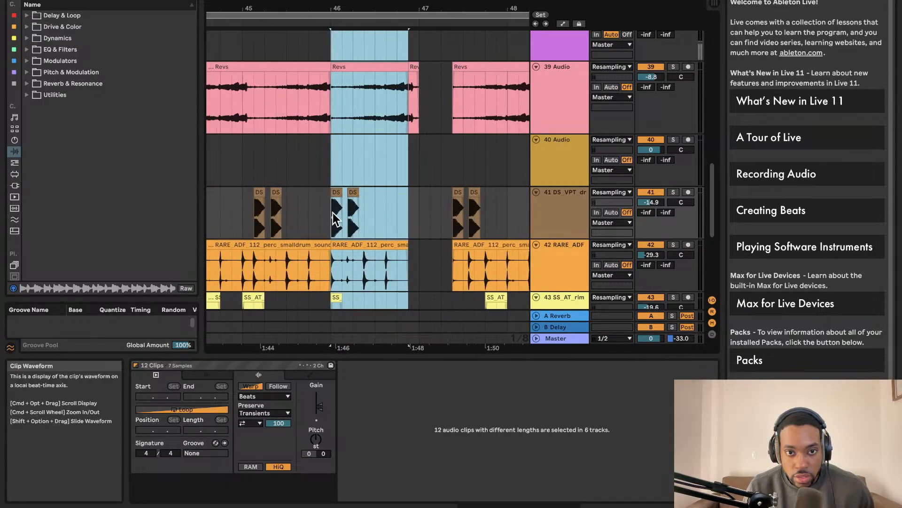
pyautogui.scroll(-3, 335, 219)
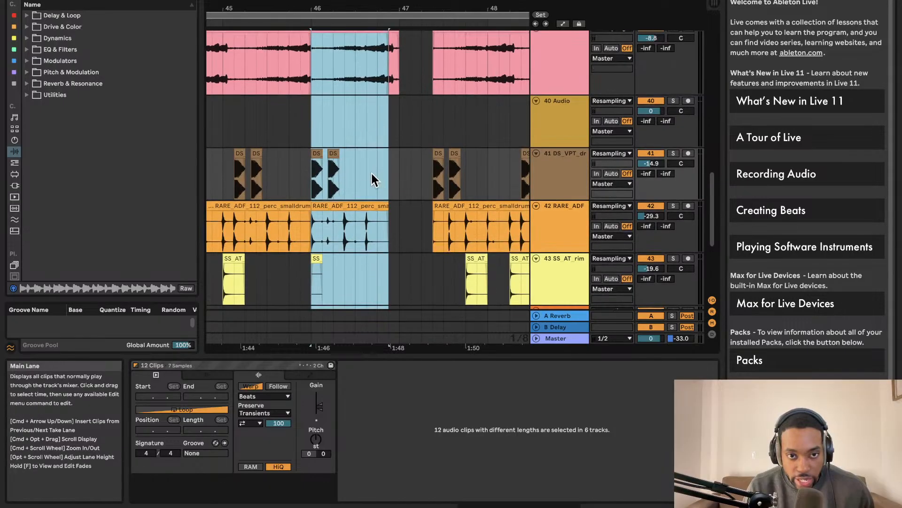
pyautogui.scroll(2, 372, 180)
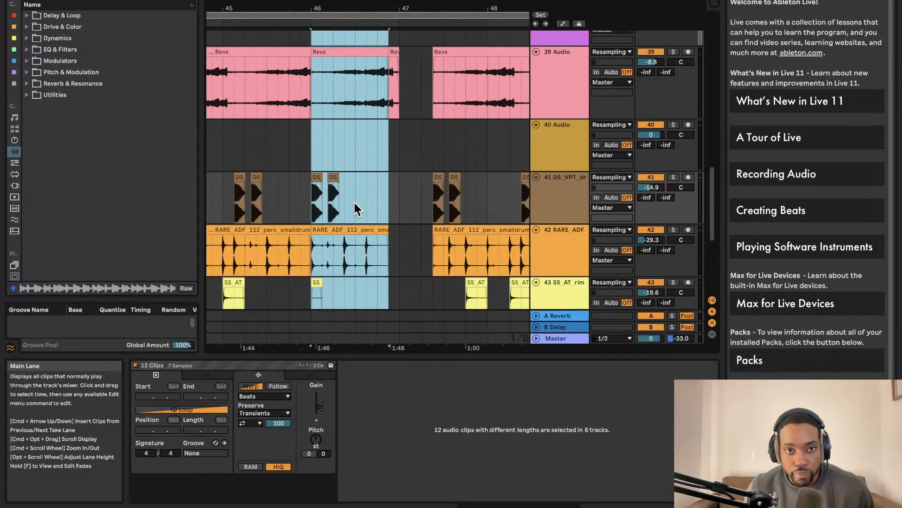
pyautogui.press('Right')
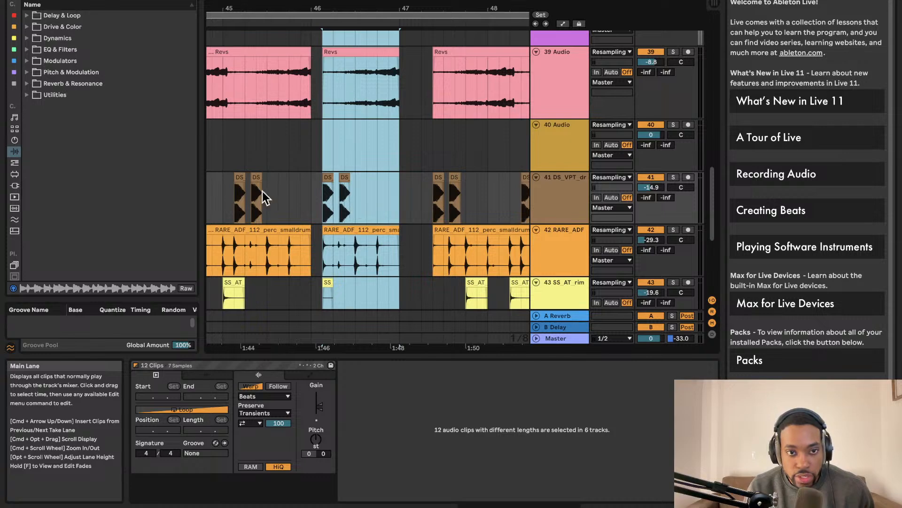
# Step: Play from the first kick after bar 45 and compare the nudged drum and Revs clips with the piano chords on track 13
pyautogui.click(231, 190)
pyautogui.press('space')
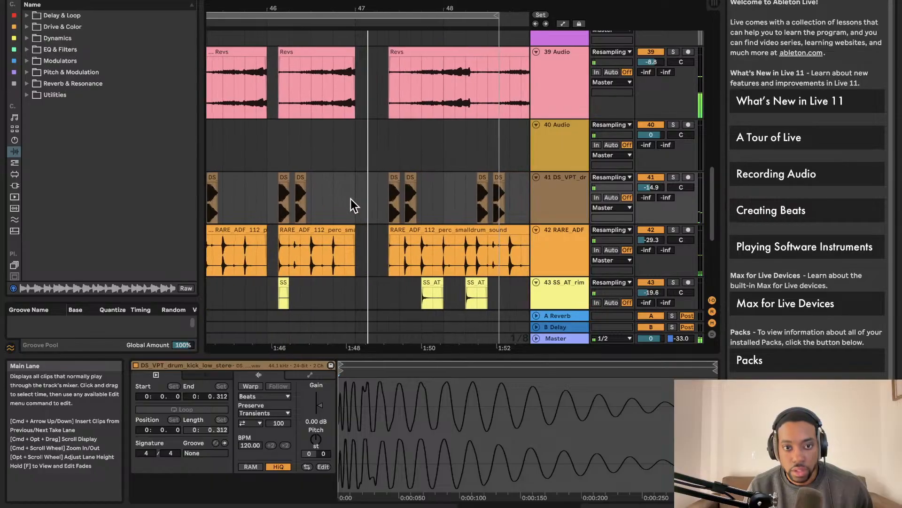
pyautogui.scroll(-3, 351, 208)
pyautogui.scroll(8, 350, 208)
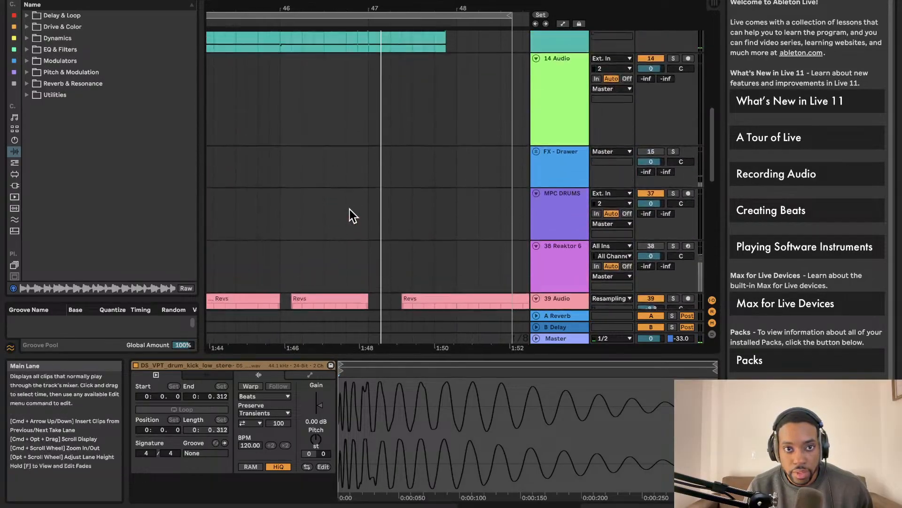
pyautogui.scroll(5, 350, 208)
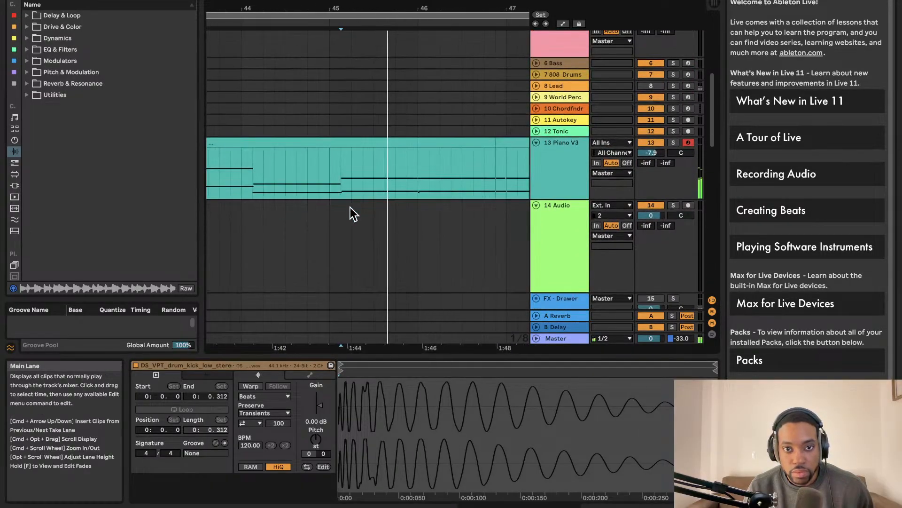
pyautogui.scroll(-3, 351, 207)
pyautogui.scroll(2, 351, 208)
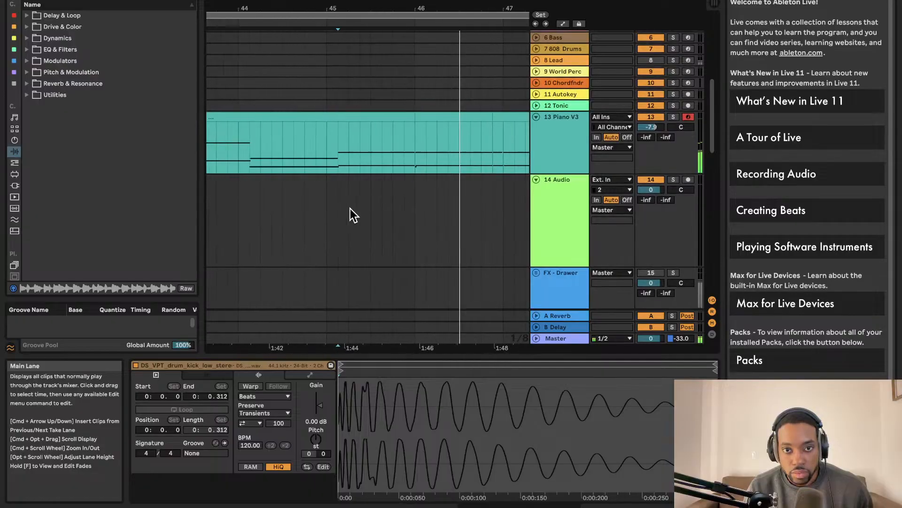
pyautogui.hscroll(1, 351, 207)
# Step: Listen to the transition from the piano clip at bar 46 and from the Revs clip between bars 45 and 46
pyautogui.click(390, 111)
pyautogui.press('space')
pyautogui.scroll(-1, 390, 135)
pyautogui.press('space')
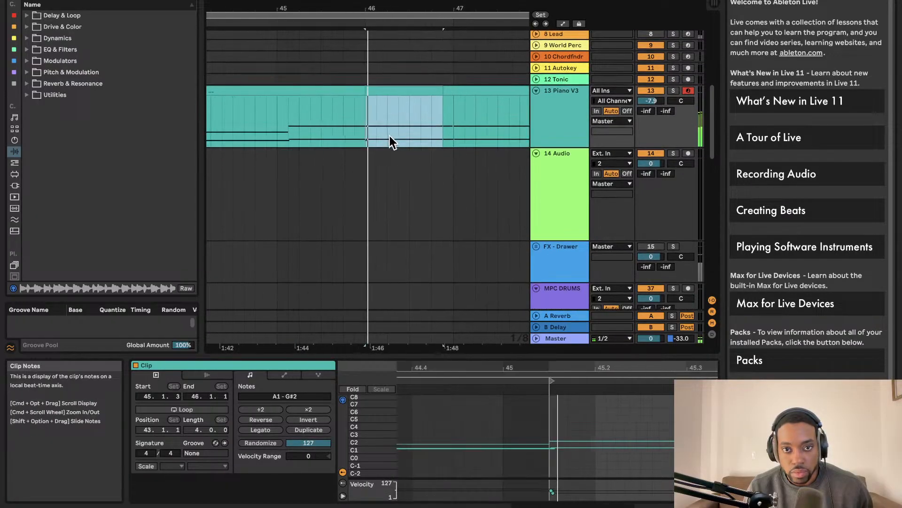
pyautogui.scroll(-10, 390, 137)
pyautogui.click(327, 210)
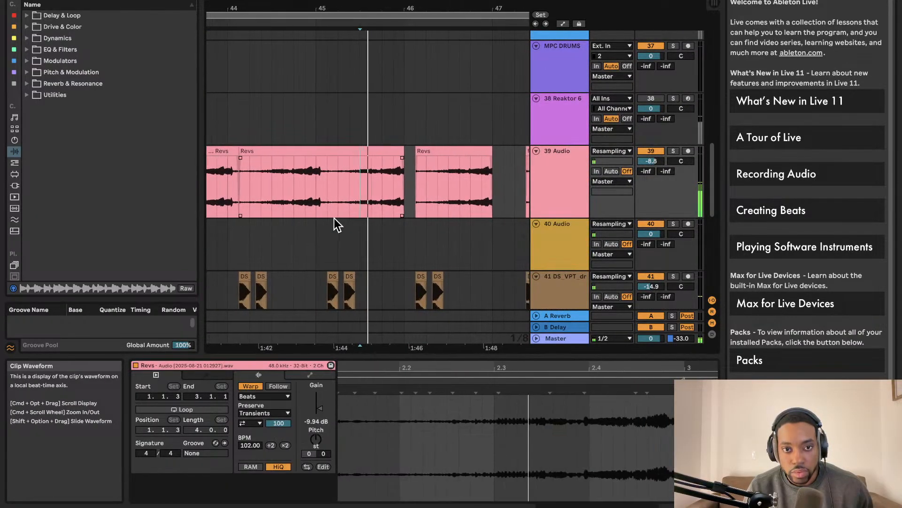
pyautogui.scroll(15, 334, 219)
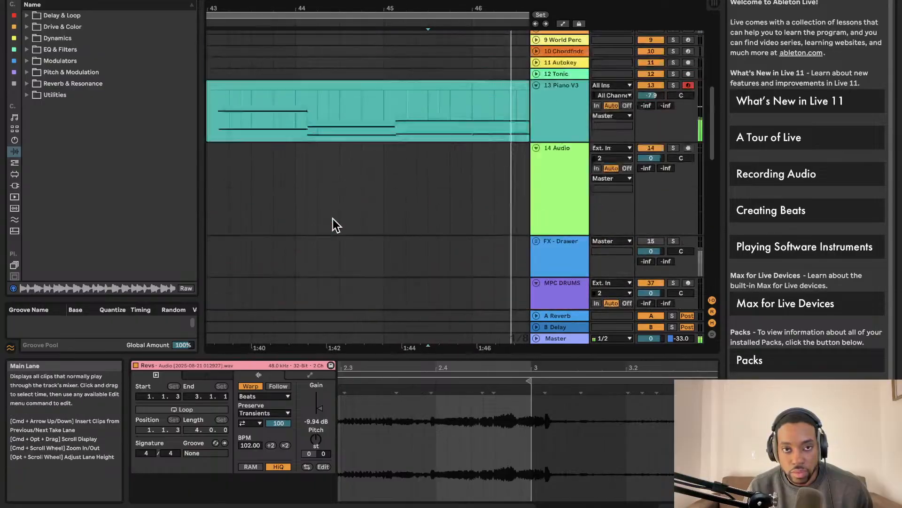
pyautogui.scroll(3, 332, 218)
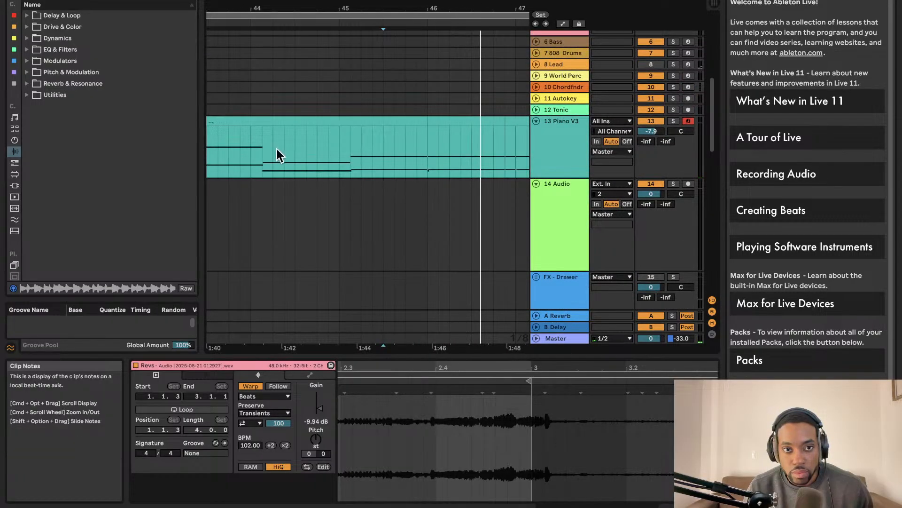
# Step: Open the piano clip starting at bar 46 and enlarge the clip view to examine its notes
pyautogui.click(287, 121)
pyautogui.click(486, 120)
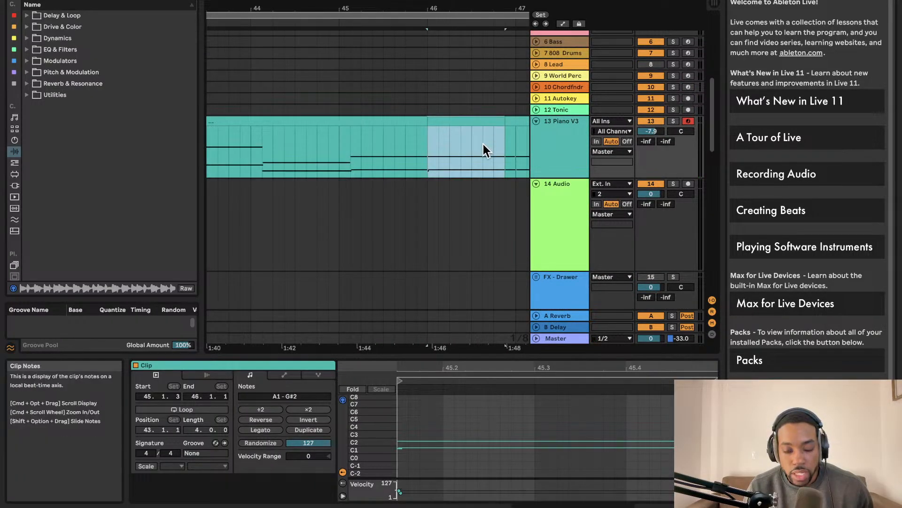
pyautogui.moveTo(477, 356); pyautogui.dragTo(417, 250)
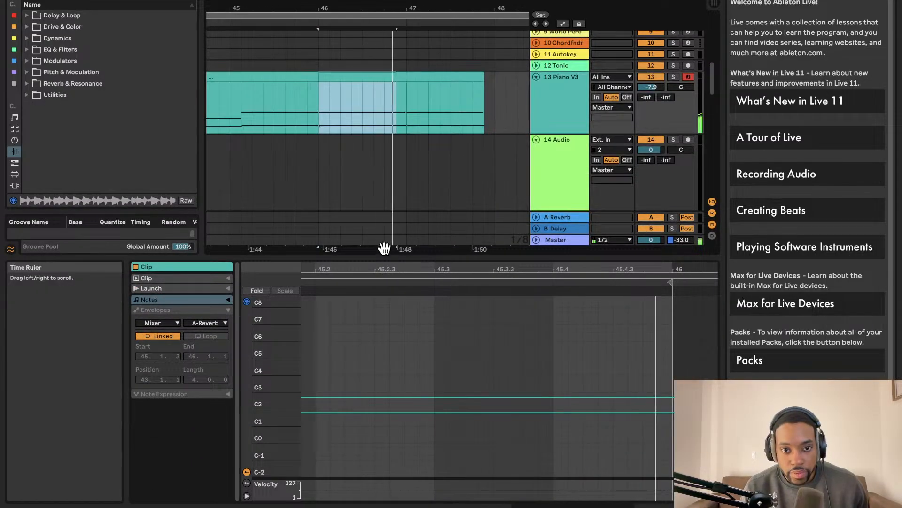
pyautogui.moveTo(379, 254); pyautogui.dragTo(380, 315)
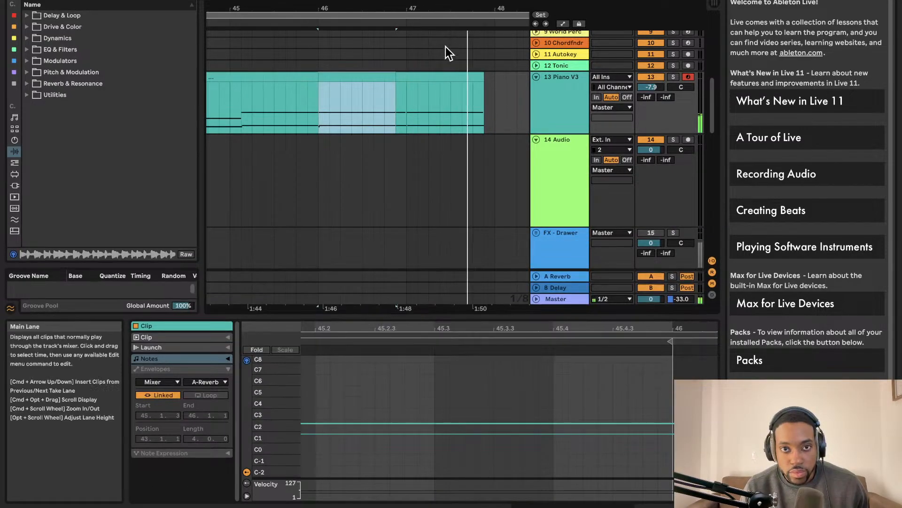
# Step: Play the last piano clip, ending just before bar 48, and check its chord against the preceding clip
pyautogui.click(432, 77)
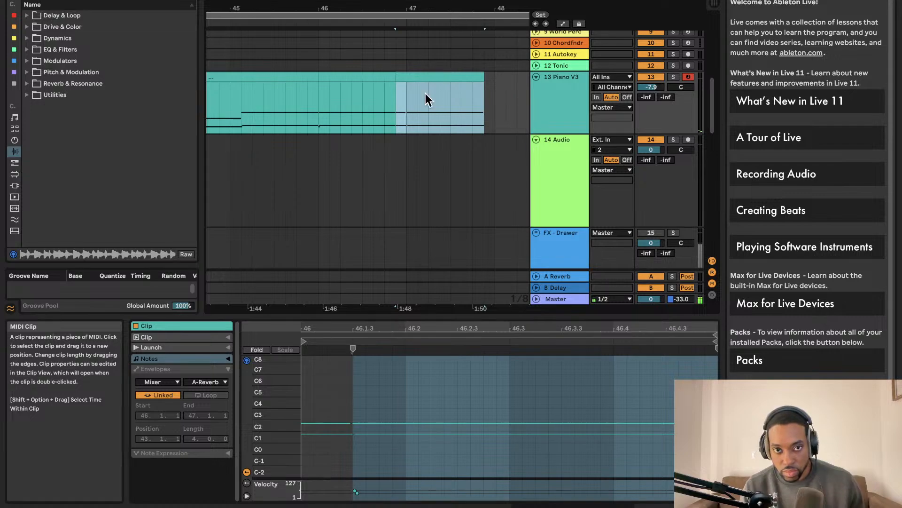
pyautogui.scroll(-4, 407, 125)
pyautogui.press('space')
pyautogui.scroll(7, 408, 125)
pyautogui.scroll(-3, 408, 124)
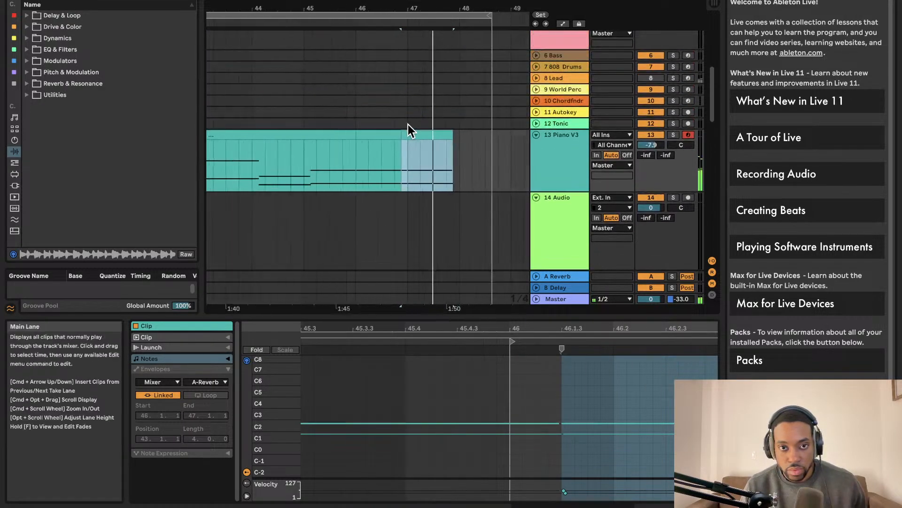
# Step: Undo the nudge of the copied clips and the time duplication at bar 46
pyautogui.scroll(-18, 408, 124)
pyautogui.press('super+z')
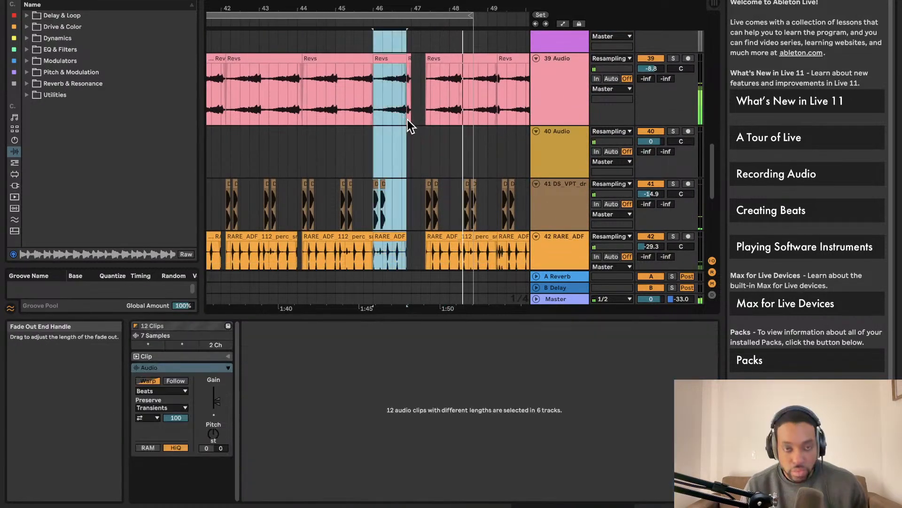
pyautogui.scroll(5, 405, 125)
pyautogui.scroll(-3, 403, 124)
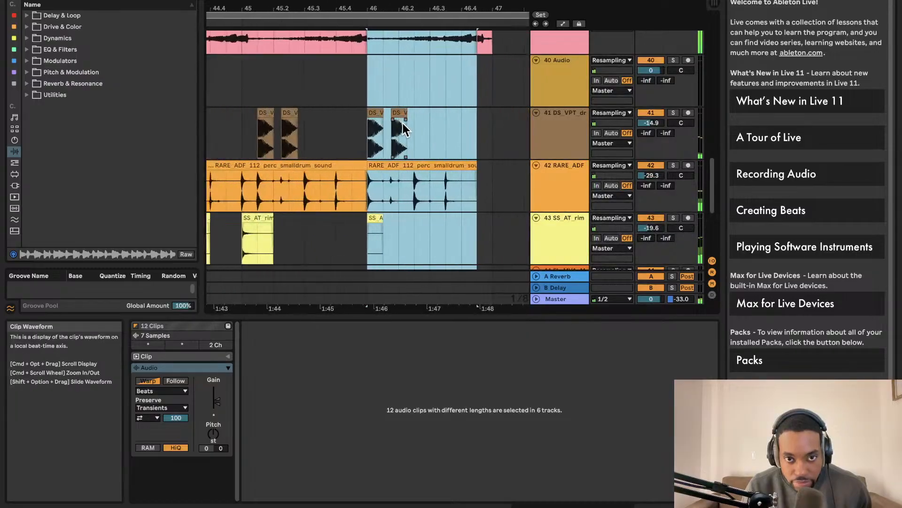
pyautogui.scroll(1, 403, 123)
pyautogui.press('super+z')
pyautogui.scroll(4, 396, 123)
pyautogui.scroll(-4, 395, 124)
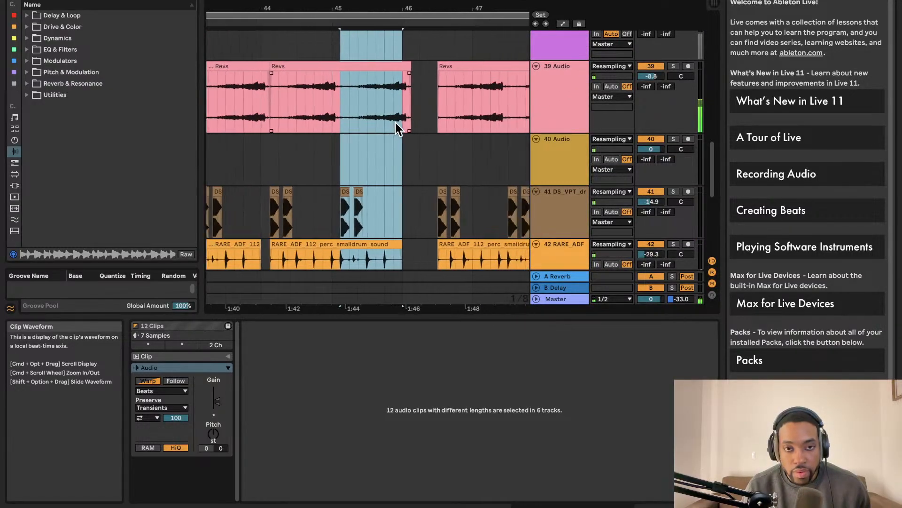
pyautogui.scroll(-3, 396, 122)
pyautogui.hscroll(-10, 402, 120)
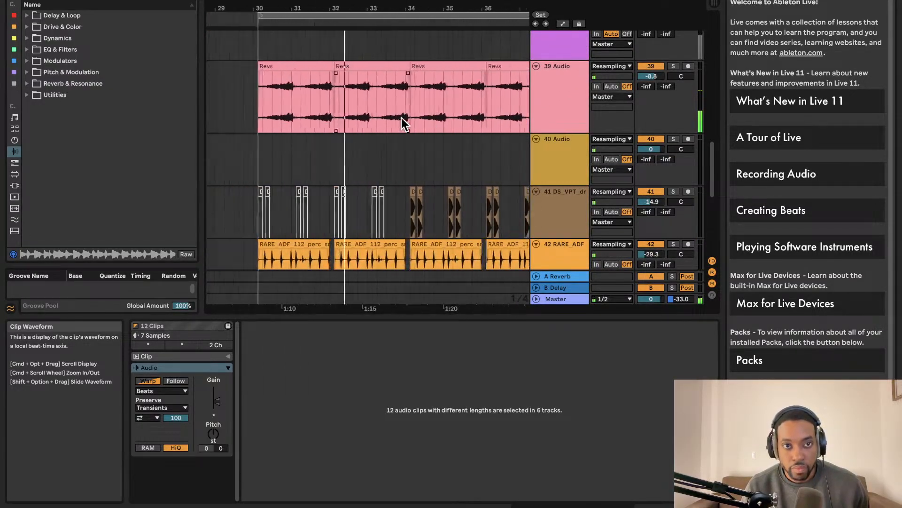
# Step: Shorten the arrangement loop so it ends just after bar 41 and select the material inside it
pyautogui.hscroll(-3, 402, 121)
pyautogui.hscroll(4, 399, 121)
pyautogui.scroll(-1, 399, 117)
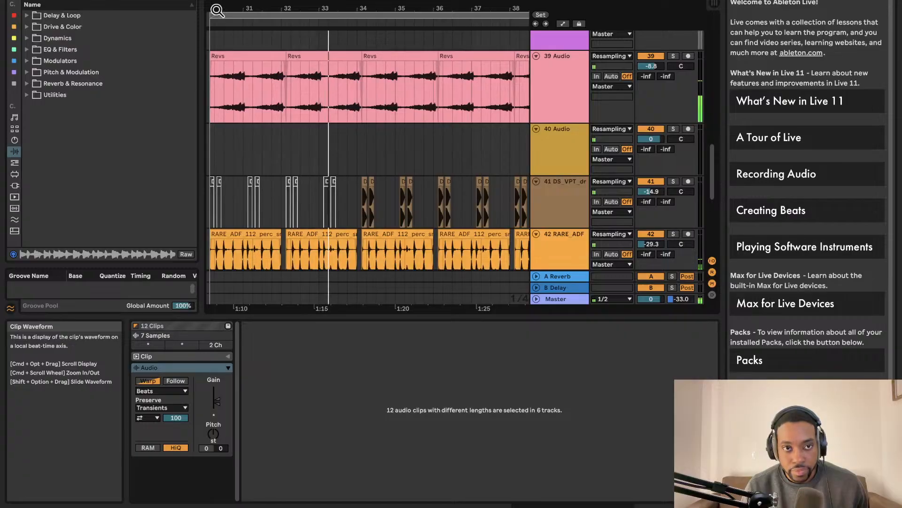
pyautogui.scroll(-3, 470, 33)
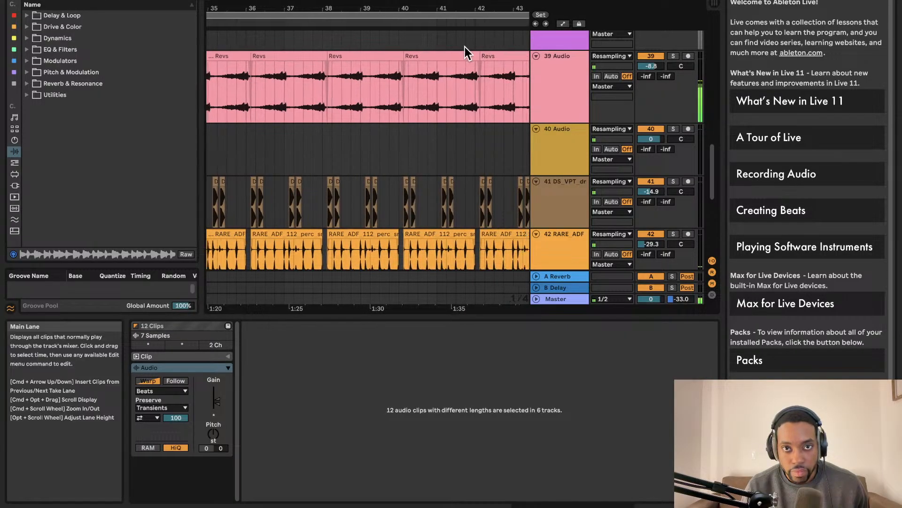
pyautogui.scroll(4, 464, 47)
pyautogui.scroll(-3, 464, 47)
pyautogui.scroll(-3, 508, 34)
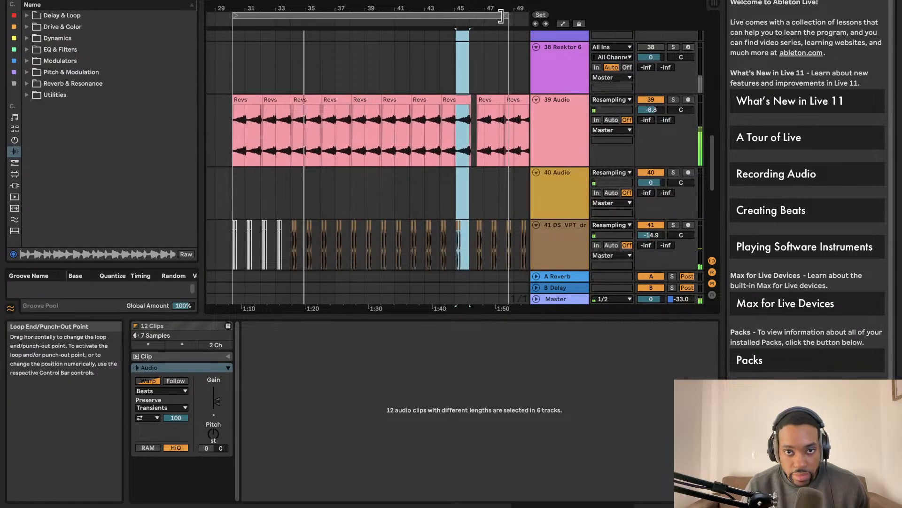
pyautogui.moveTo(502, 16); pyautogui.dragTo(384, 26)
pyautogui.scroll(-10, 438, 45)
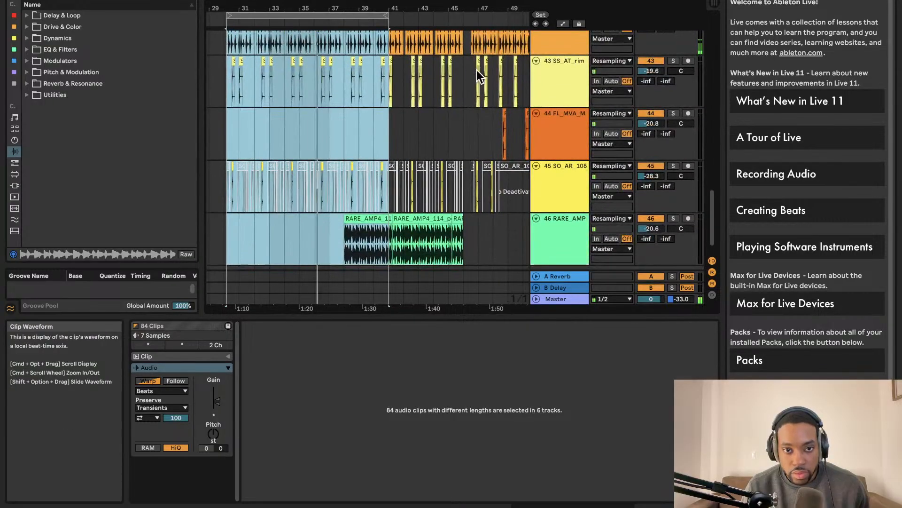
pyautogui.click(384, 16)
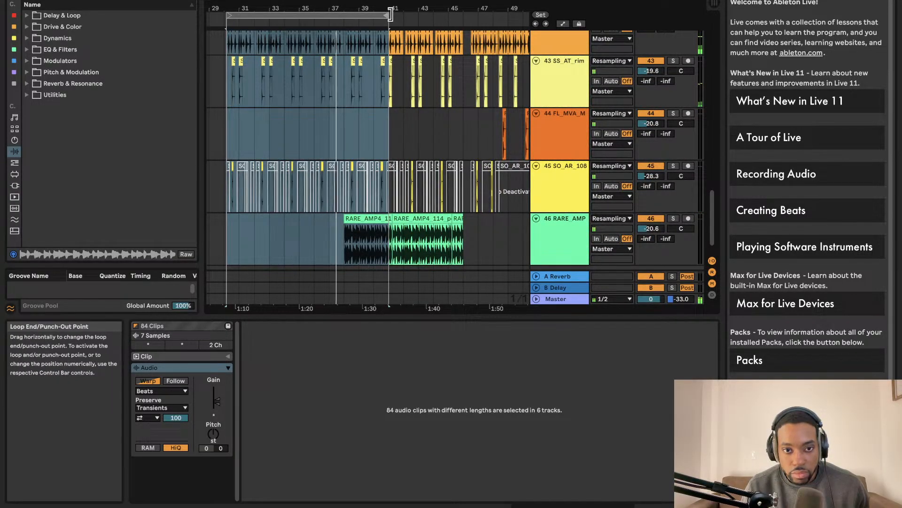
# Step: Examine how the percussion clips on tracks 41 to 46 line up with the loop end near bar 41 during playback
pyautogui.scroll(4, 390, 15)
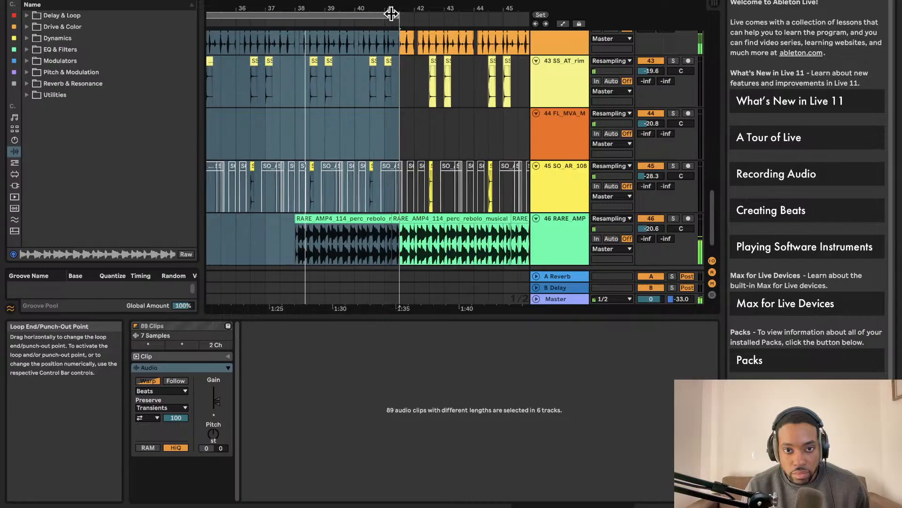
pyautogui.scroll(4, 388, 15)
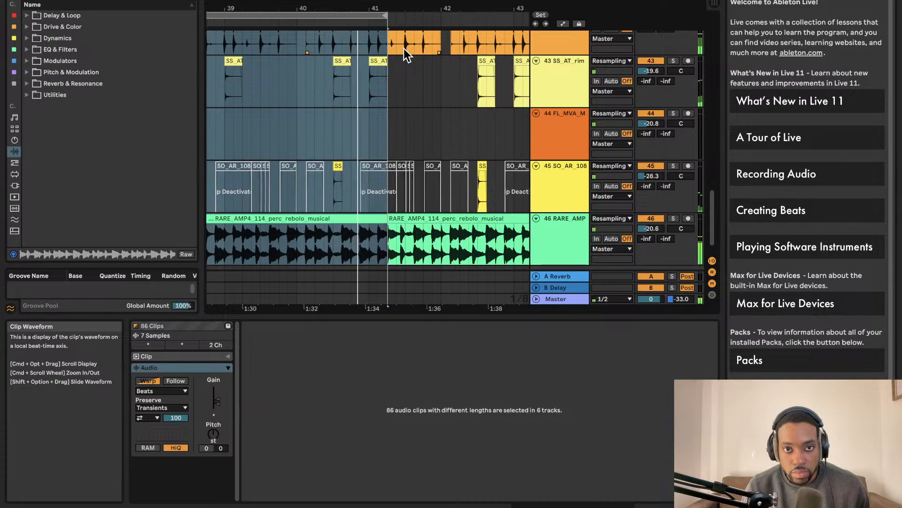
pyautogui.scroll(4, 402, 52)
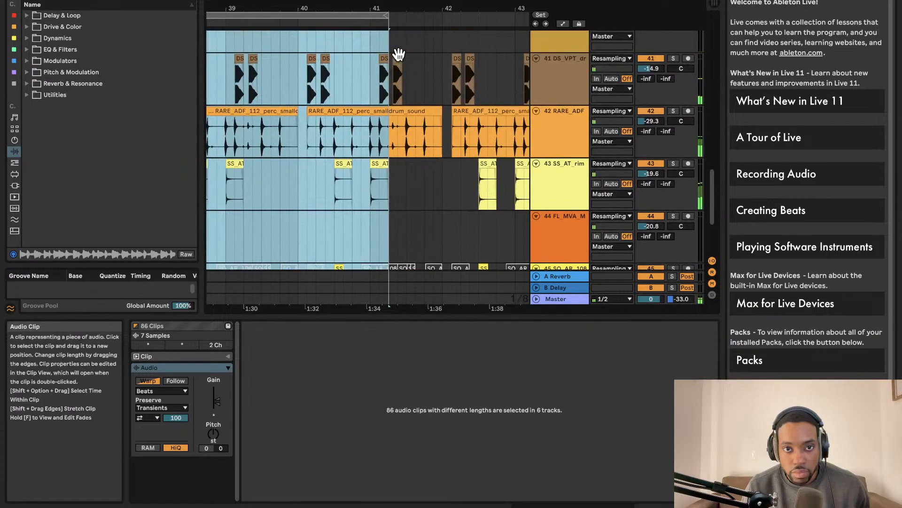
pyautogui.scroll(-3, 400, 52)
pyautogui.hscroll(-5, 404, 53)
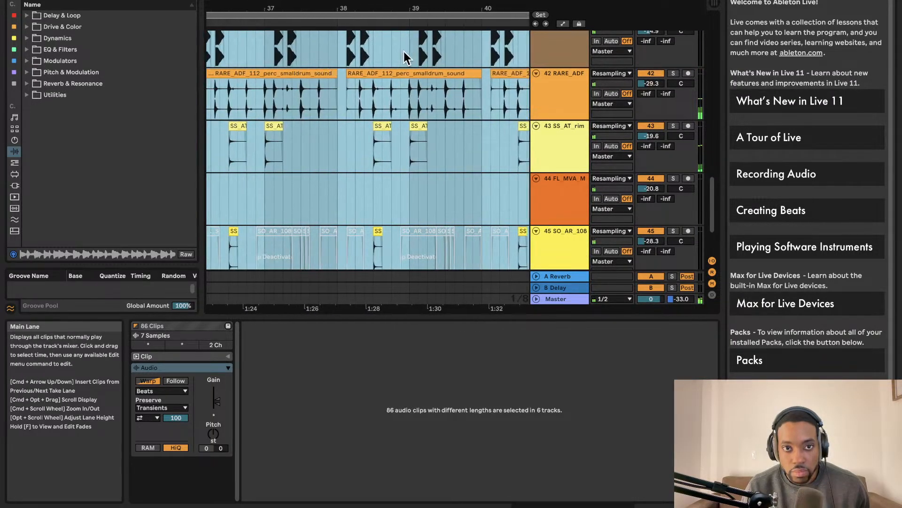
pyautogui.scroll(1, 403, 52)
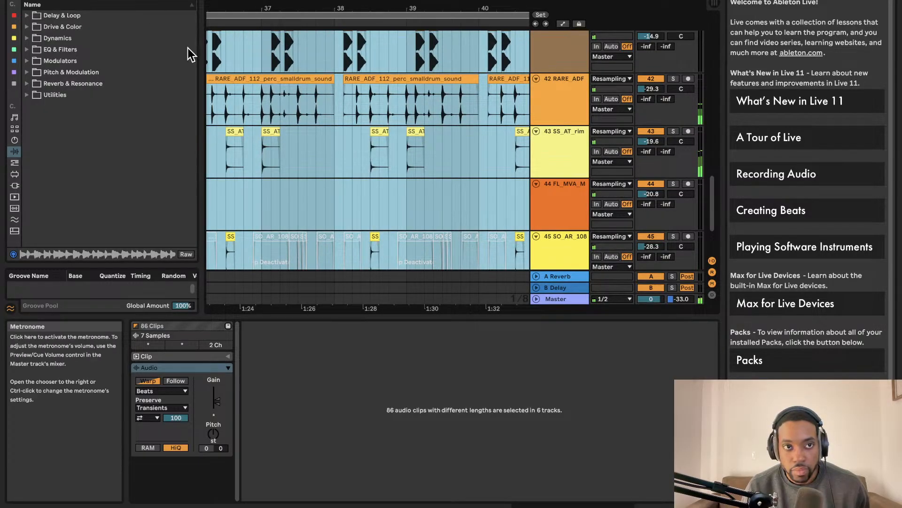
pyautogui.scroll(-3, 259, 70)
pyautogui.scroll(1, 273, 74)
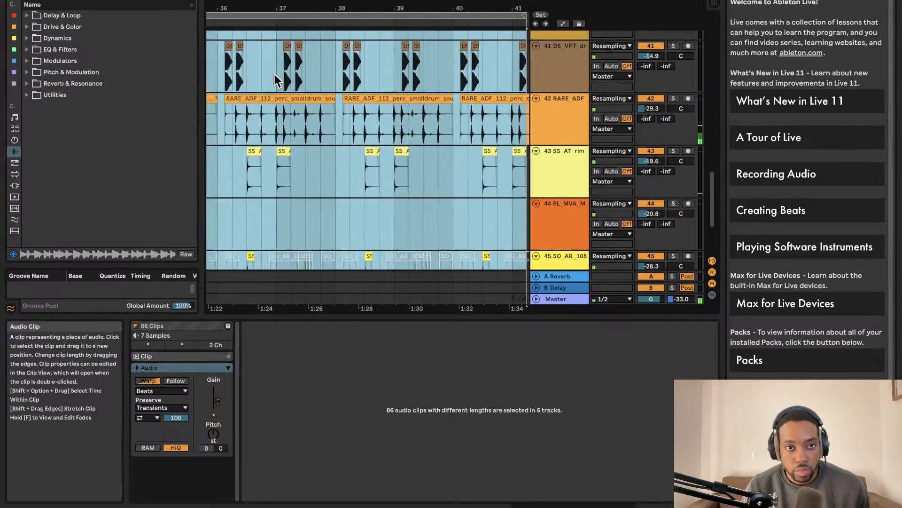
pyautogui.scroll(1, 274, 75)
pyautogui.scroll(-2, 280, 71)
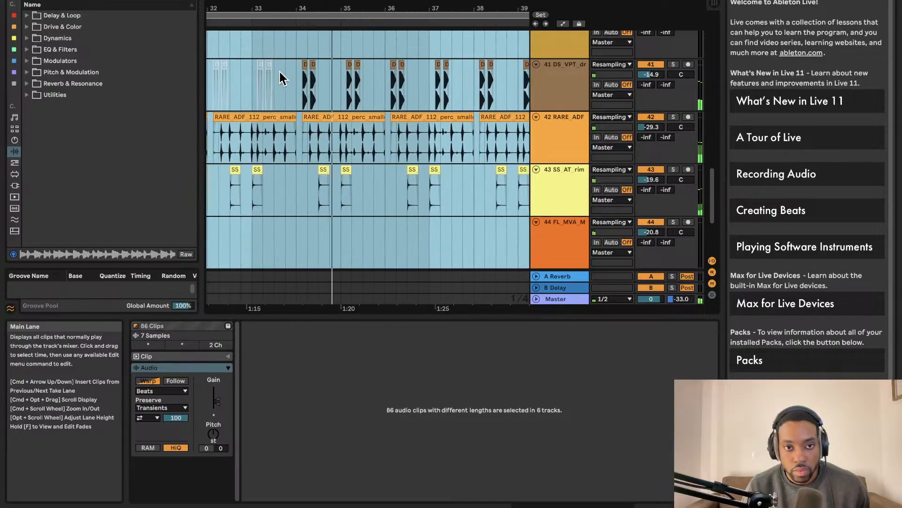
pyautogui.hscroll(-1, 280, 78)
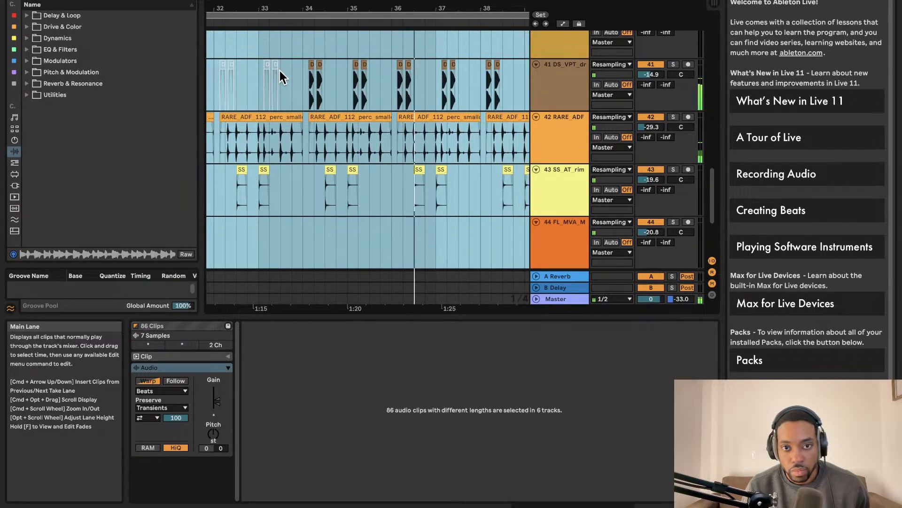
pyautogui.hscroll(6, 279, 70)
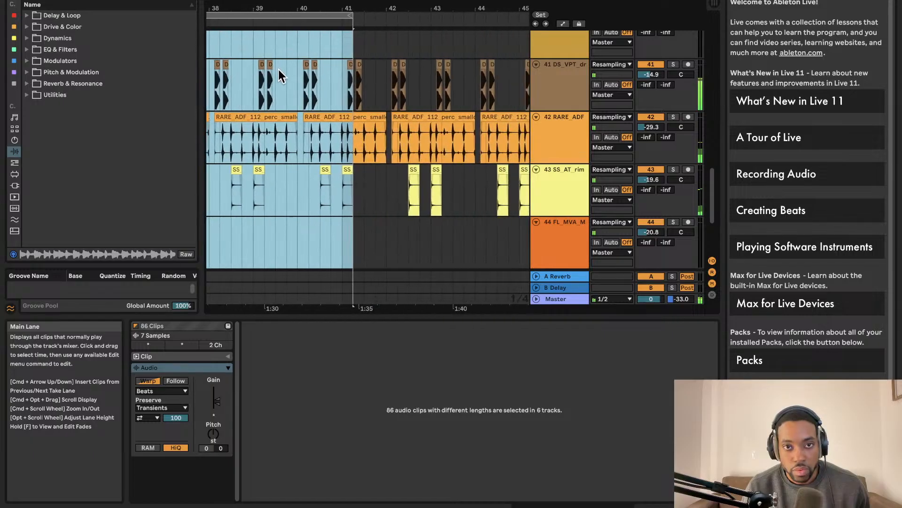
pyautogui.scroll(3, 286, 66)
pyautogui.scroll(-1, 286, 64)
pyautogui.scroll(-3, 286, 66)
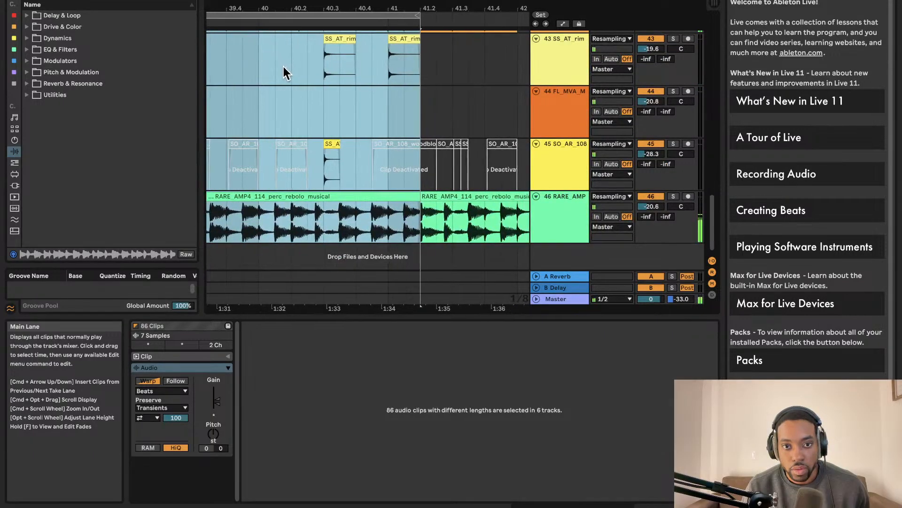
pyautogui.scroll(4, 284, 68)
pyautogui.scroll(-3, 284, 68)
# Step: Extend the arrangement loop's end to bar 50 and select the material inside it
pyautogui.moveTo(316, 16); pyautogui.dragTo(515, 16)
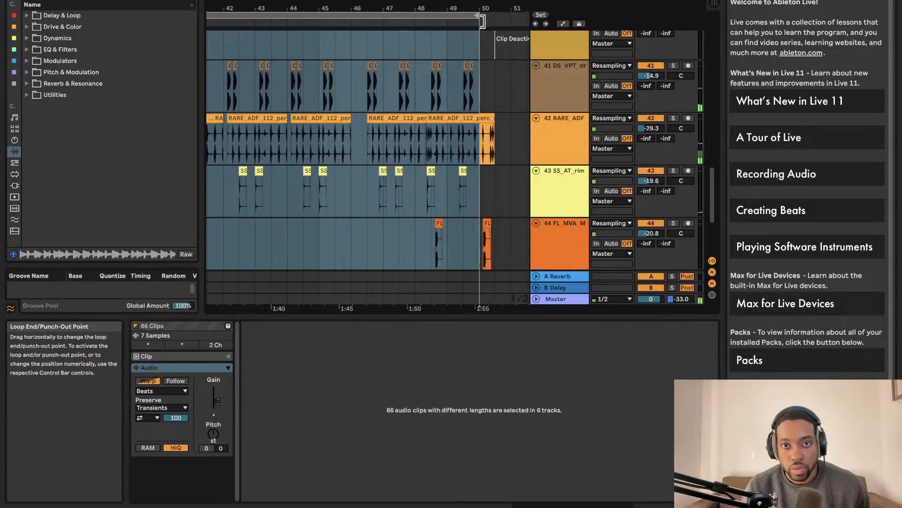
pyautogui.scroll(-5, 476, 31)
pyautogui.scroll(-5, 450, 46)
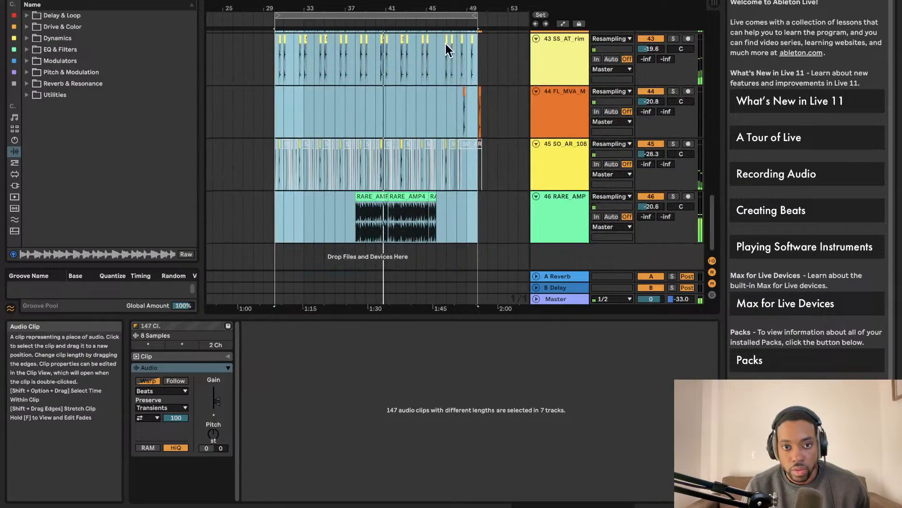
# Step: Pull the arrangement loop's end back to bar 45, keeping the clips inside it selected
pyautogui.scroll(2, 447, 46)
pyautogui.scroll(1, 447, 46)
pyautogui.moveTo(479, 15); pyautogui.dragTo(422, 18)
pyautogui.scroll(8, 413, 60)
pyautogui.hscroll(1, 414, 62)
pyautogui.scroll(-1, 414, 62)
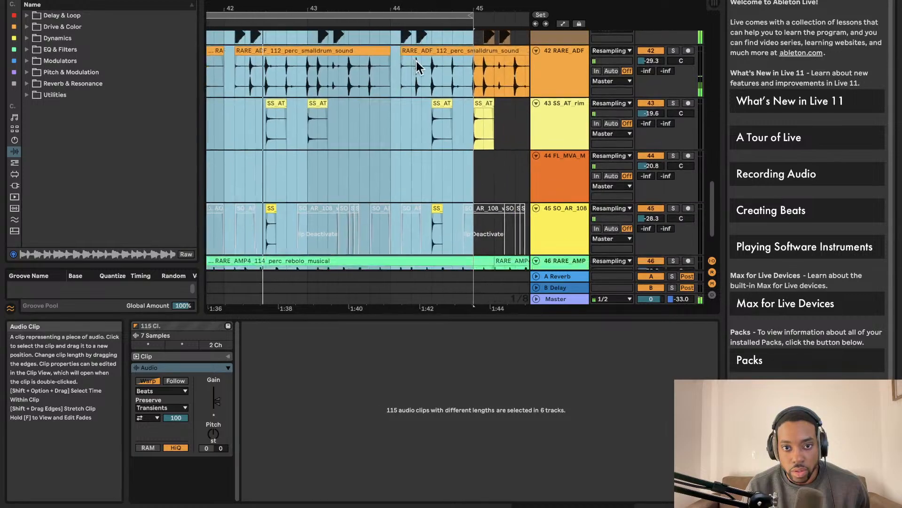
# Step: Clear the clip selection and set the loop end to bar 46, near the end of the Revs clip before the gap
pyautogui.click(406, 112)
pyautogui.scroll(10, 405, 111)
pyautogui.scroll(-5, 406, 111)
pyautogui.hscroll(4, 406, 111)
pyautogui.scroll(4, 405, 111)
pyautogui.hscroll(-1, 401, 108)
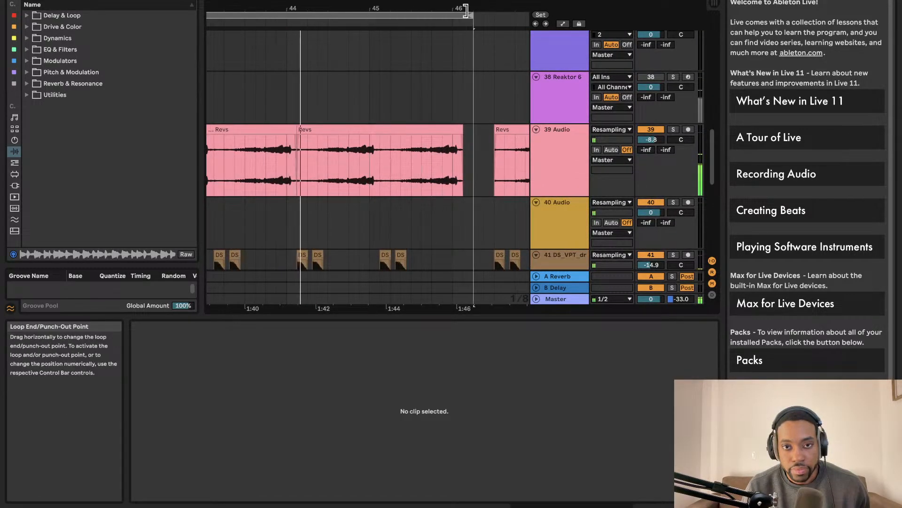
pyautogui.click(453, 15)
pyautogui.scroll(1, 457, 55)
pyautogui.scroll(-3, 457, 56)
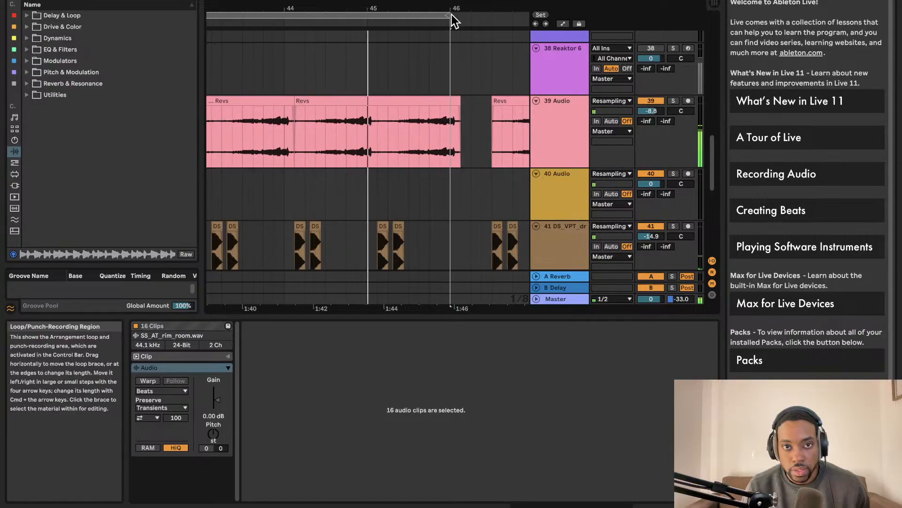
# Step: Extend the loop end to bar 47, where the Piano V3 clip ends, and play the transition from bar 45
pyautogui.scroll(15, 439, 72)
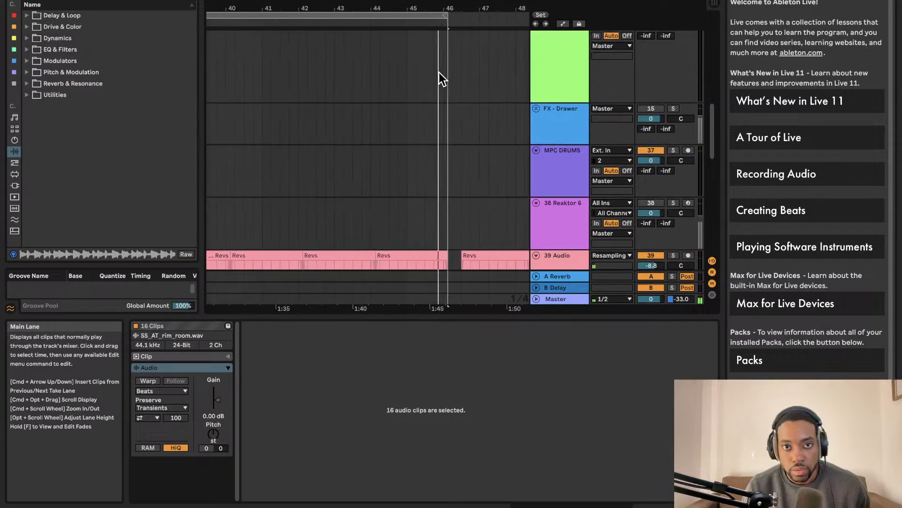
pyautogui.scroll(-5, 433, 74)
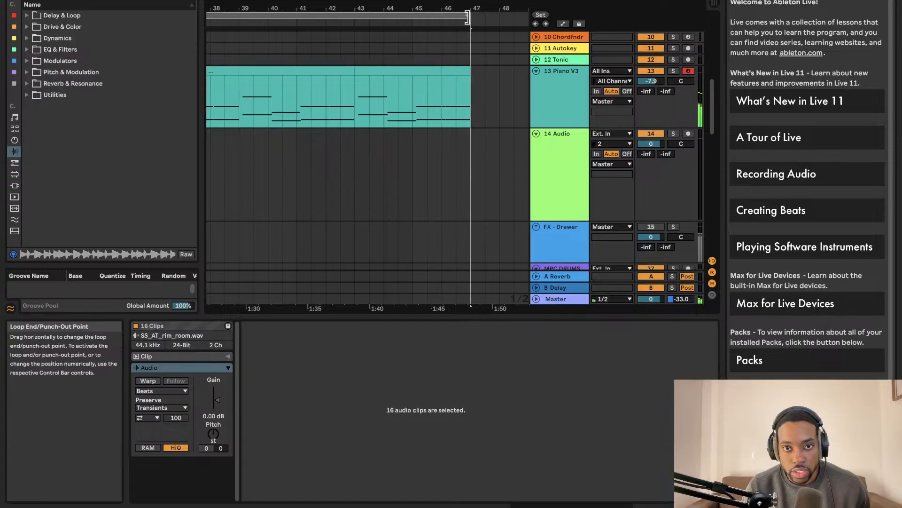
pyautogui.click(438, 82)
pyautogui.click(418, 74)
pyautogui.click(419, 53)
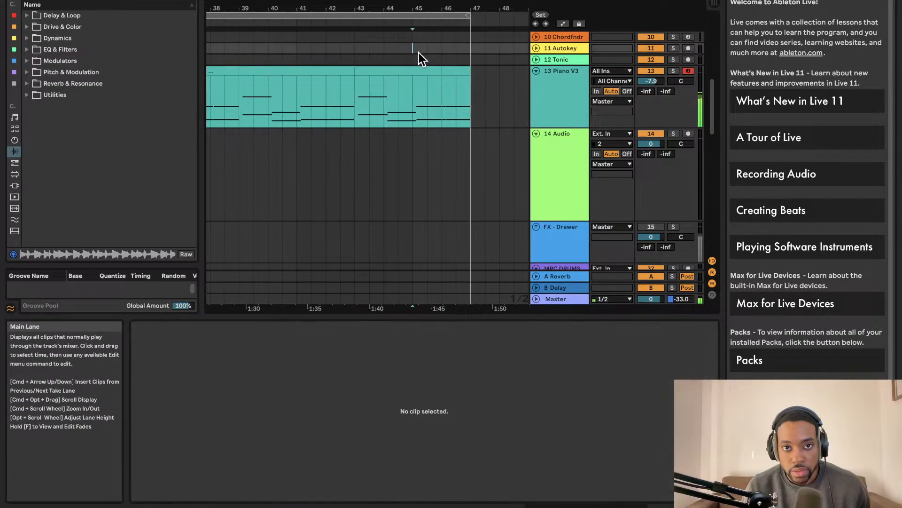
pyautogui.click(419, 41)
pyautogui.press('space')
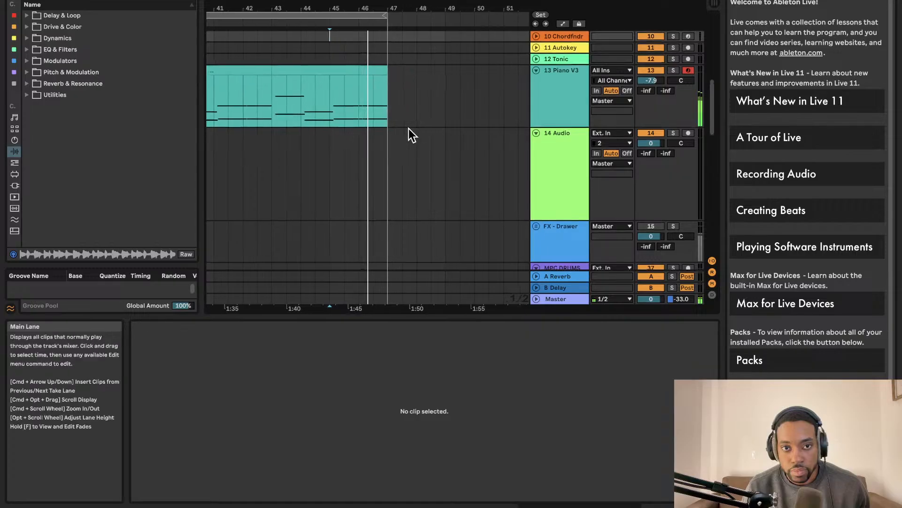
# Step: Deactivate the Revs clip following the gap after bar 46 on track 39 and the two short DS_VPT clips beneath it on track 41
pyautogui.scroll(-5, 408, 128)
pyautogui.scroll(-3, 408, 130)
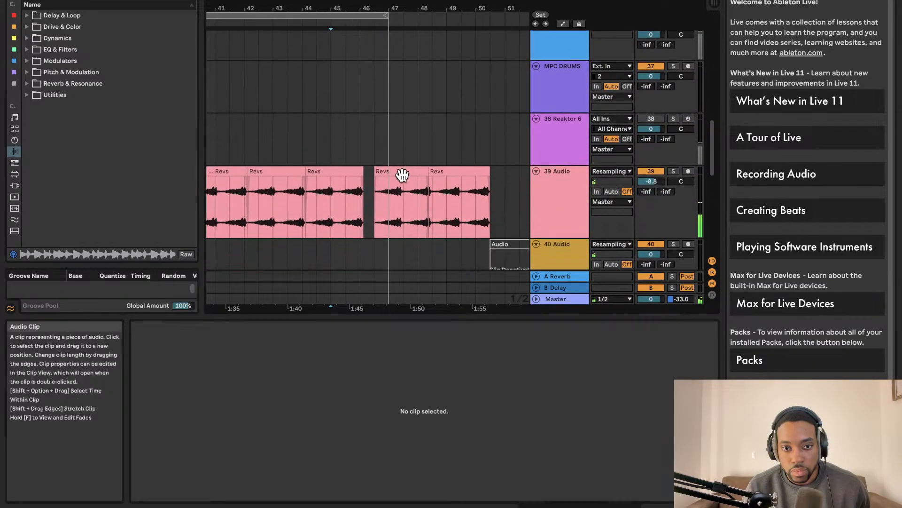
pyautogui.click(402, 170)
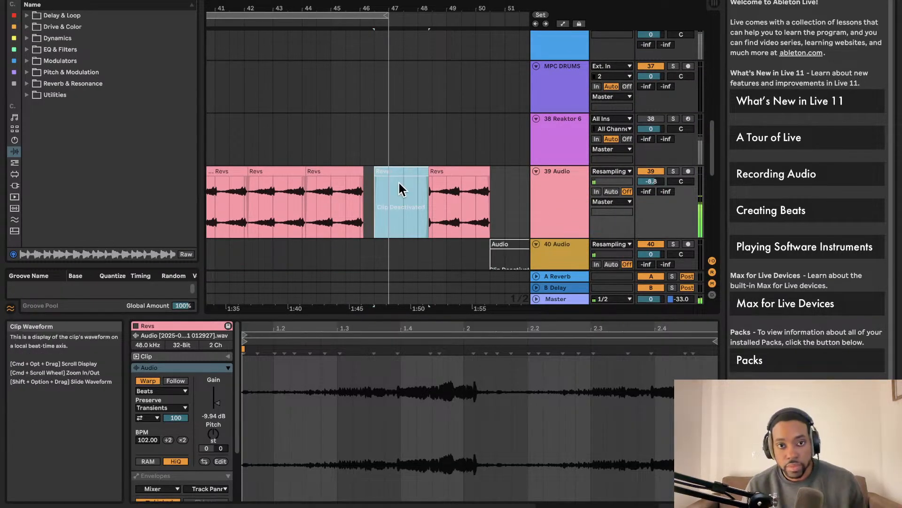
pyautogui.scroll(-5, 399, 188)
pyautogui.scroll(1, 396, 183)
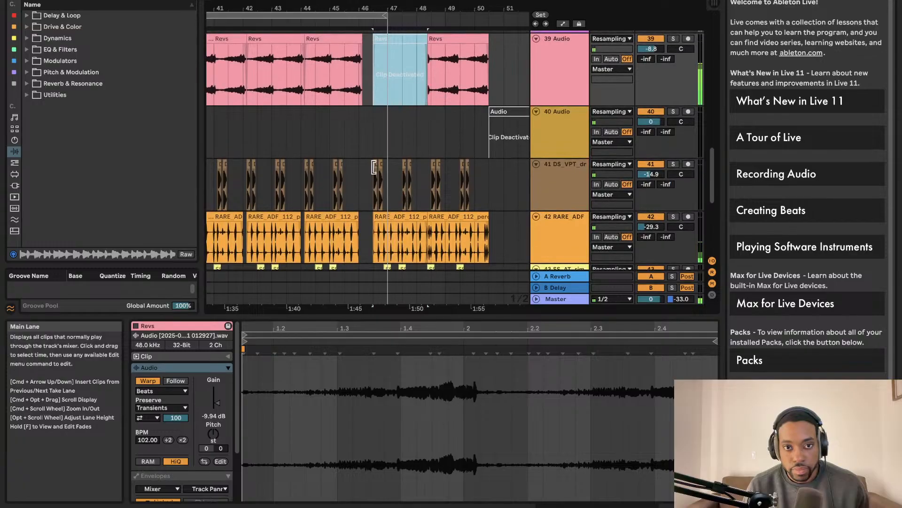
pyautogui.moveTo(374, 169); pyautogui.dragTo(391, 168)
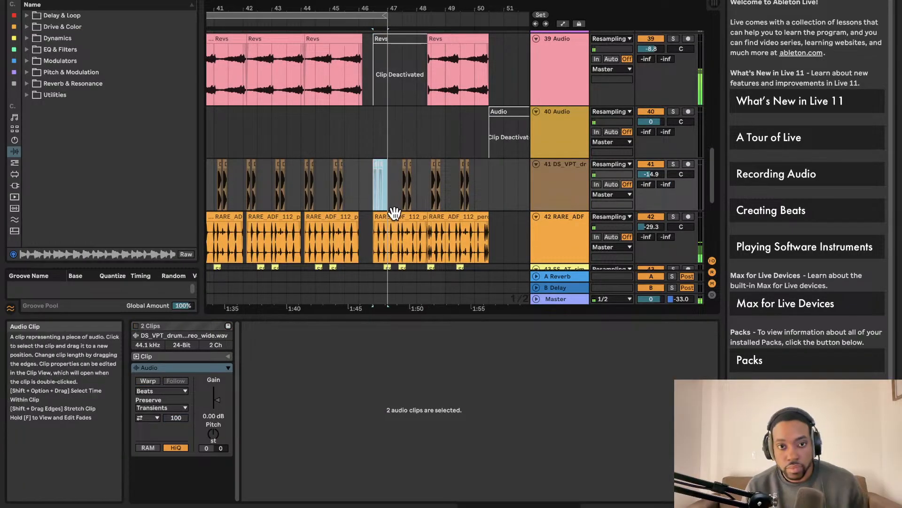
# Step: Try deactivating the percussion clips after bar 46 on tracks 42, 43 and 44, and select those on track 45
pyautogui.moveTo(368, 220); pyautogui.dragTo(478, 231)
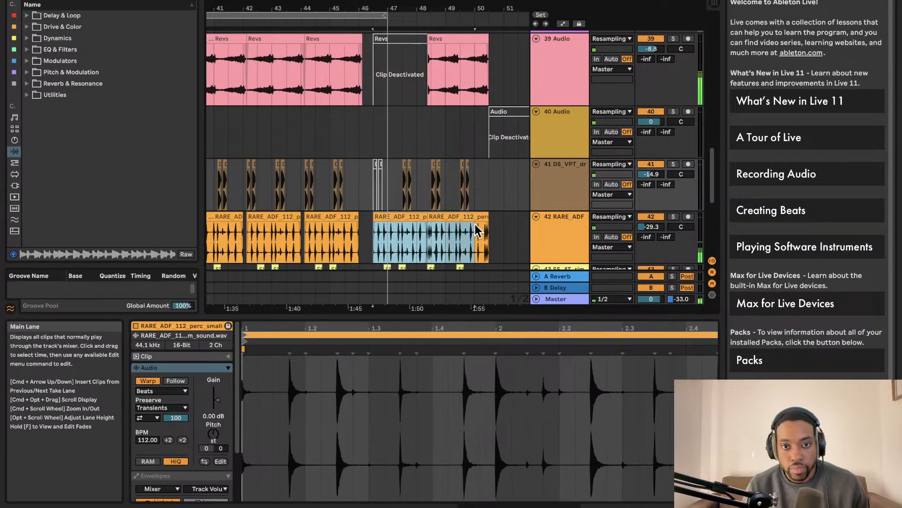
pyautogui.press('0')
pyautogui.scroll(-8, 475, 227)
pyautogui.moveTo(375, 137); pyautogui.dragTo(489, 123)
pyautogui.press('0')
pyautogui.moveTo(409, 200); pyautogui.dragTo(526, 177)
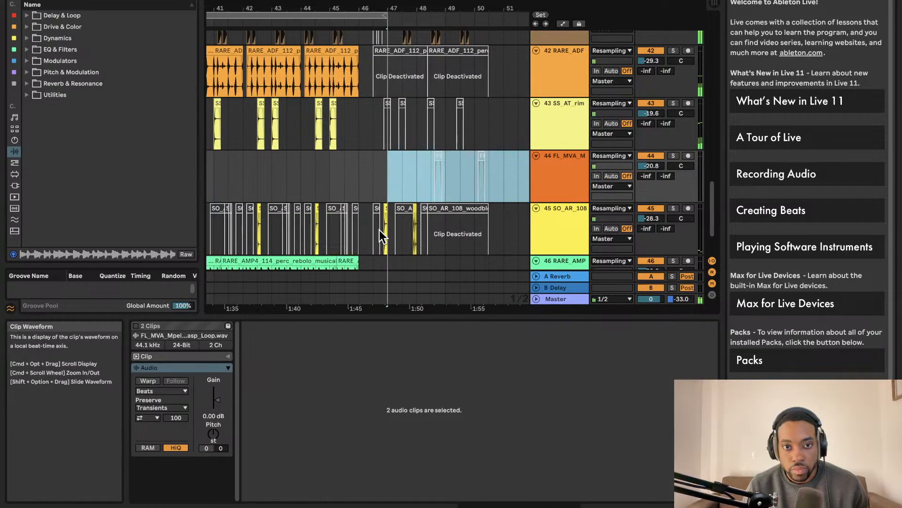
pyautogui.moveTo(518, 230); pyautogui.dragTo(407, 225)
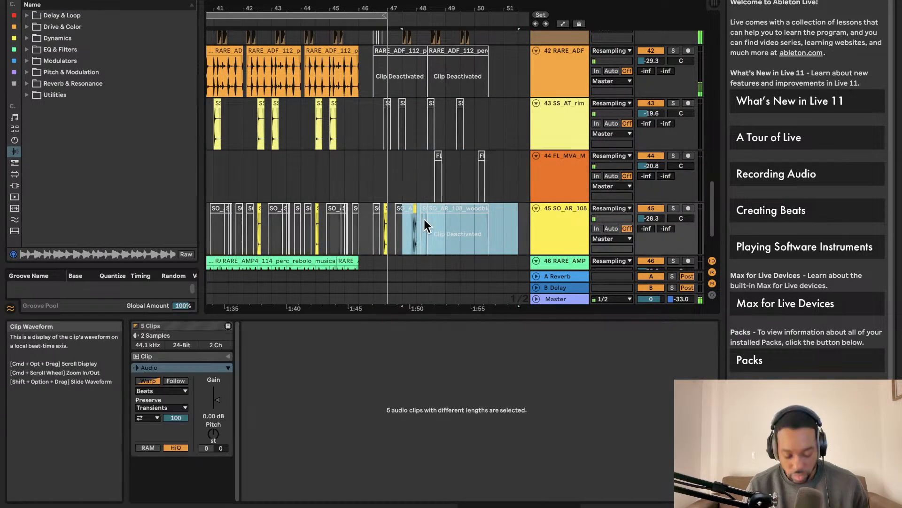
# Step: Undo the clip deactivations on the percussion tracks from track 42 downward
pyautogui.press('super+z')
pyautogui.press('super+z')
pyautogui.press('super+z')
pyautogui.scroll(8, 430, 200)
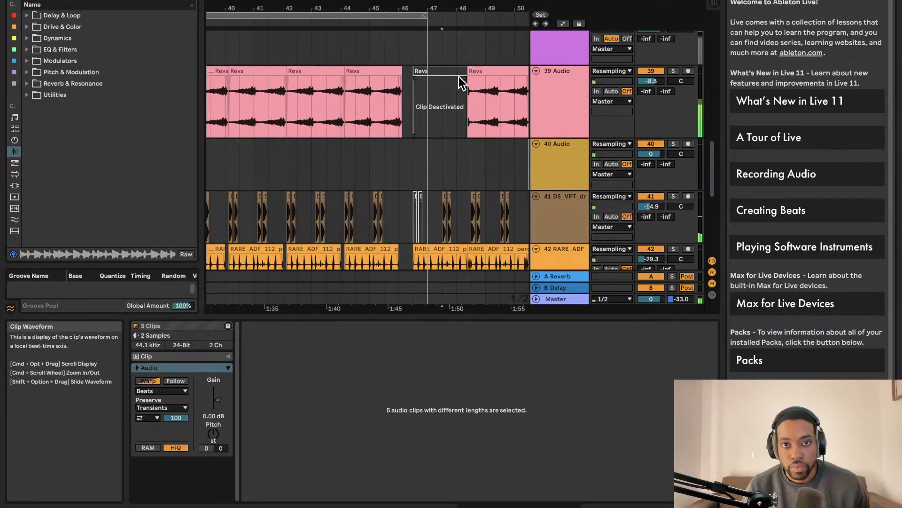
pyautogui.click(448, 70)
pyautogui.click(422, 159)
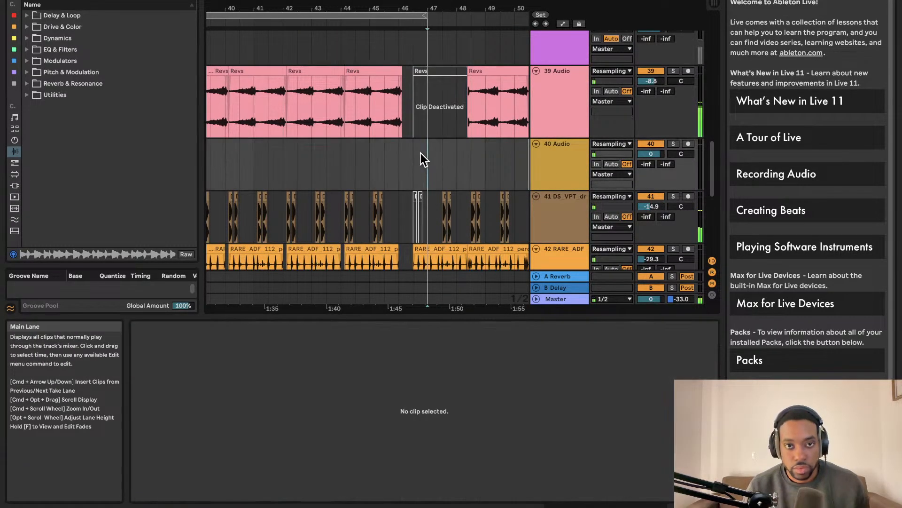
pyautogui.click(380, 24)
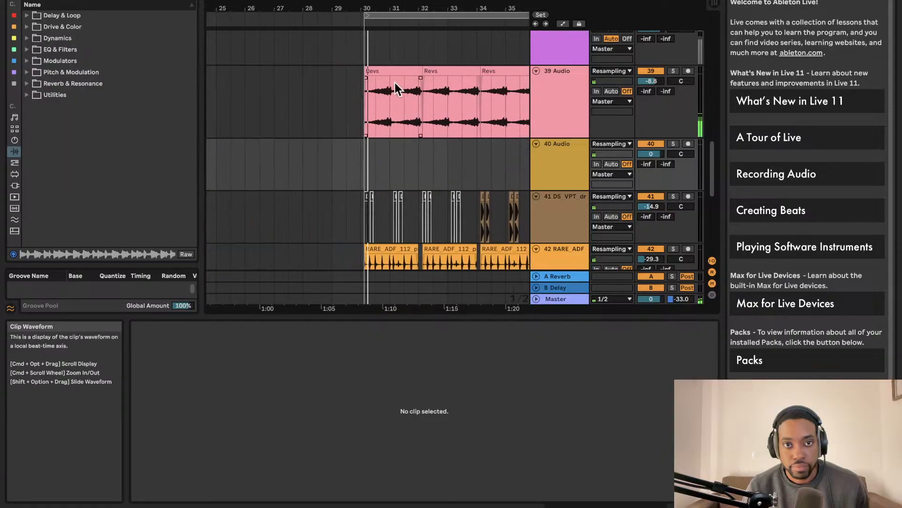
# Step: Open the end of the 13 Piano V3 clip at bar 46 in an enlarged note editor
pyautogui.scroll(3, 397, 82)
pyautogui.scroll(10, 419, 94)
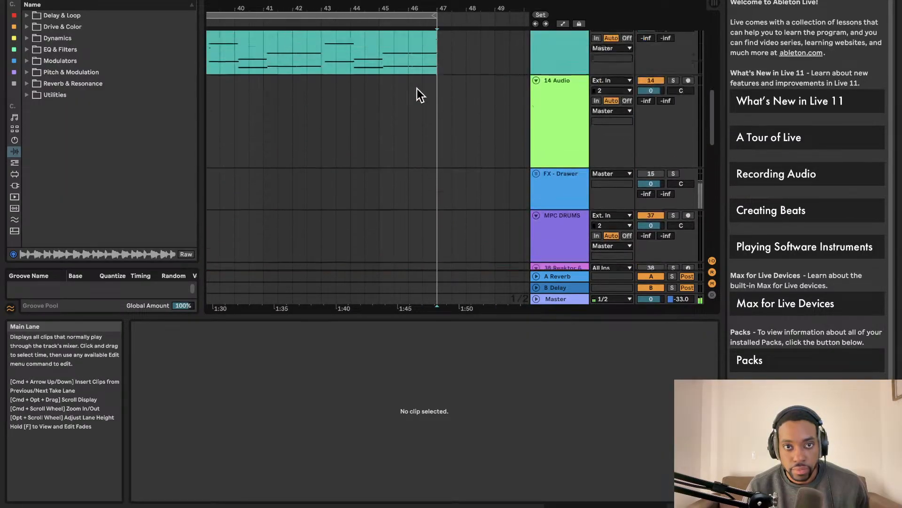
pyautogui.click(424, 143)
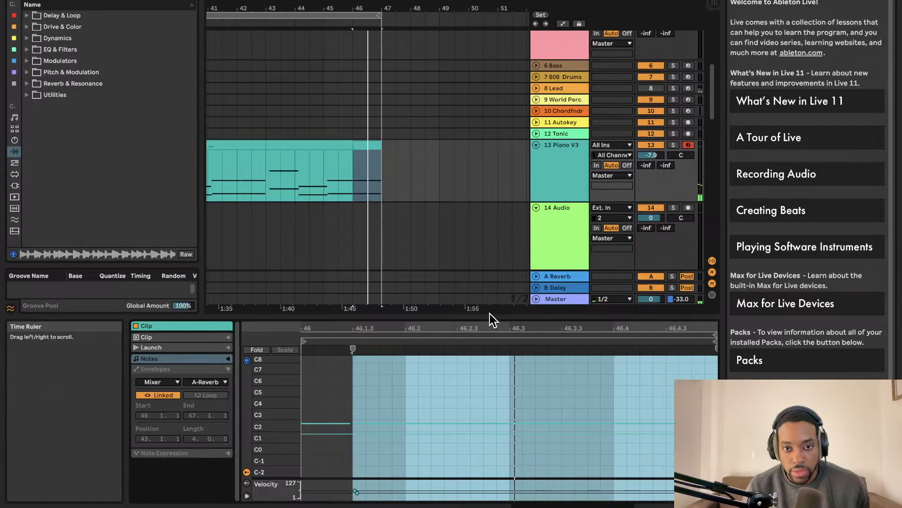
pyautogui.moveTo(488, 317); pyautogui.dragTo(490, 122)
pyautogui.click(513, 245)
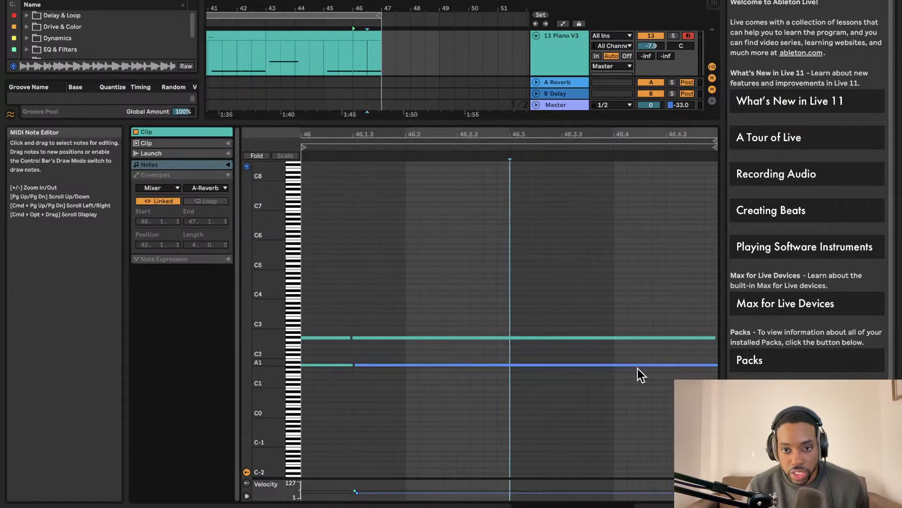
# Step: Shorten the last two piano notes to end at 46.3, duplicate them after that point and try the copies an octave higher
pyautogui.click(590, 336)
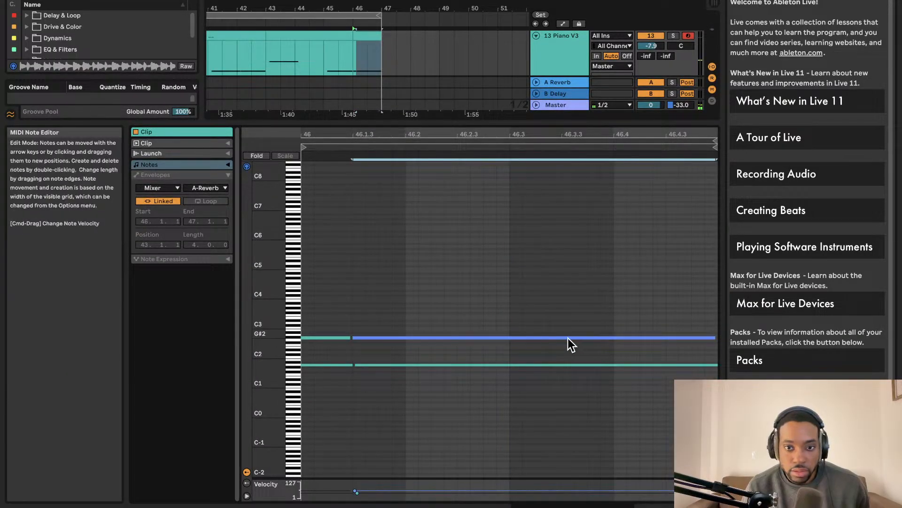
pyautogui.moveTo(697, 327); pyautogui.dragTo(686, 379)
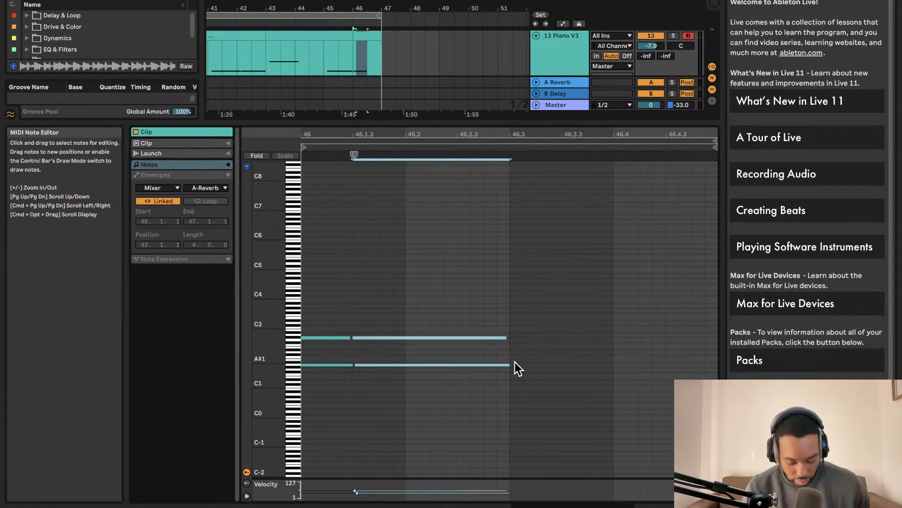
pyautogui.press('super+d')
pyautogui.hotkey('shift', 'Up')
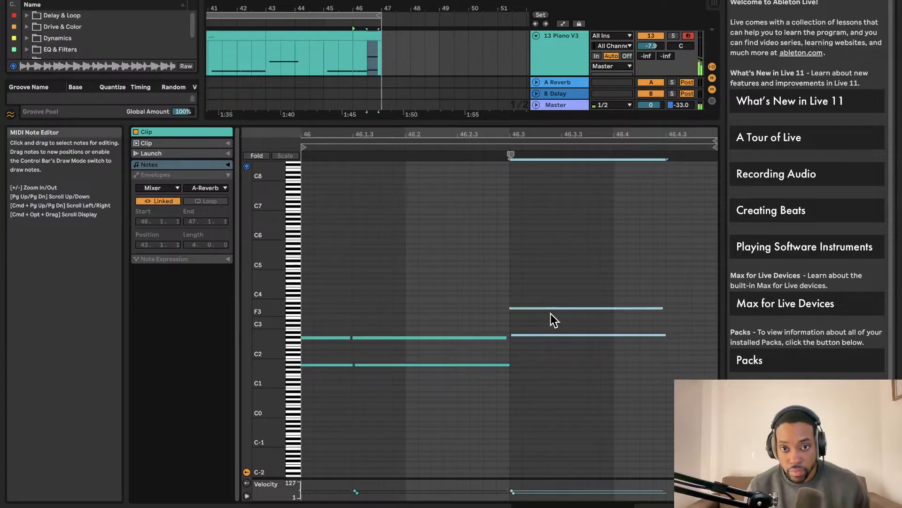
pyautogui.press('space')
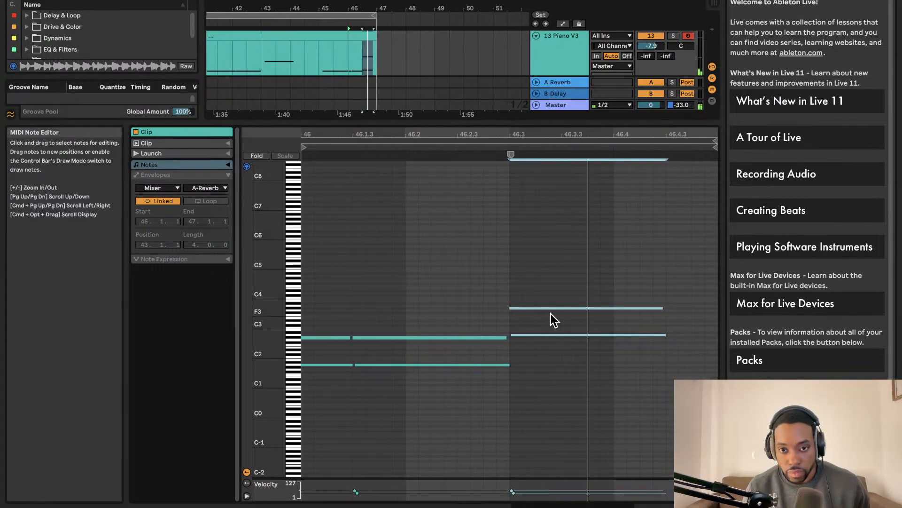
pyautogui.hotkey('shift', 'Up')
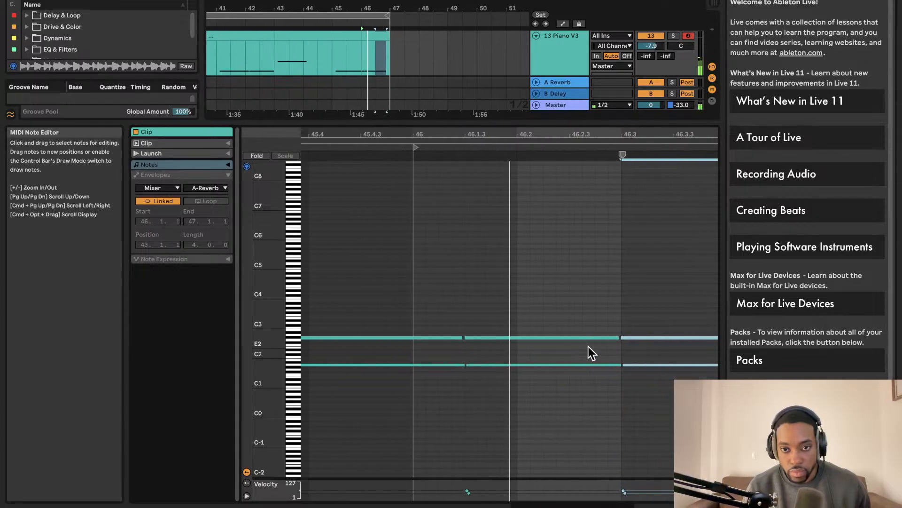
pyautogui.press('space')
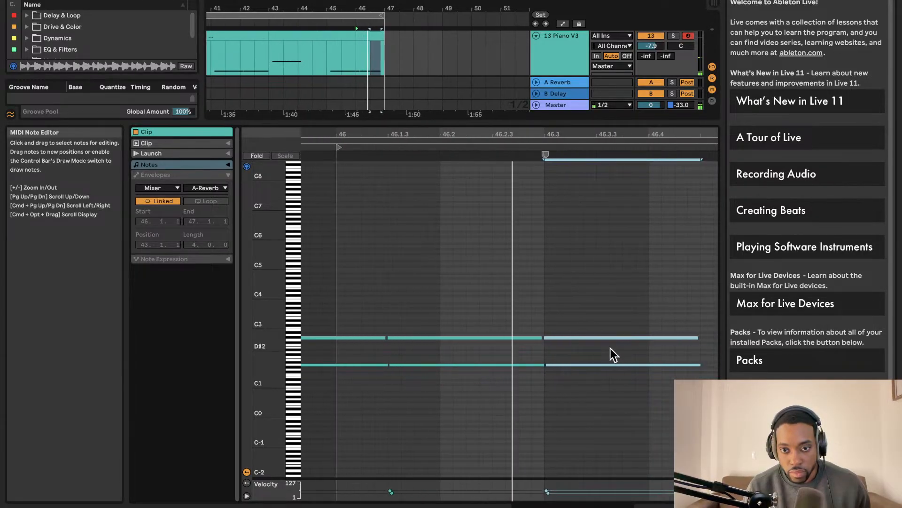
# Step: Undo the duplication and shortening of the last two piano notes
pyautogui.click(611, 344)
pyautogui.press('super+z')
pyautogui.press('super+z')
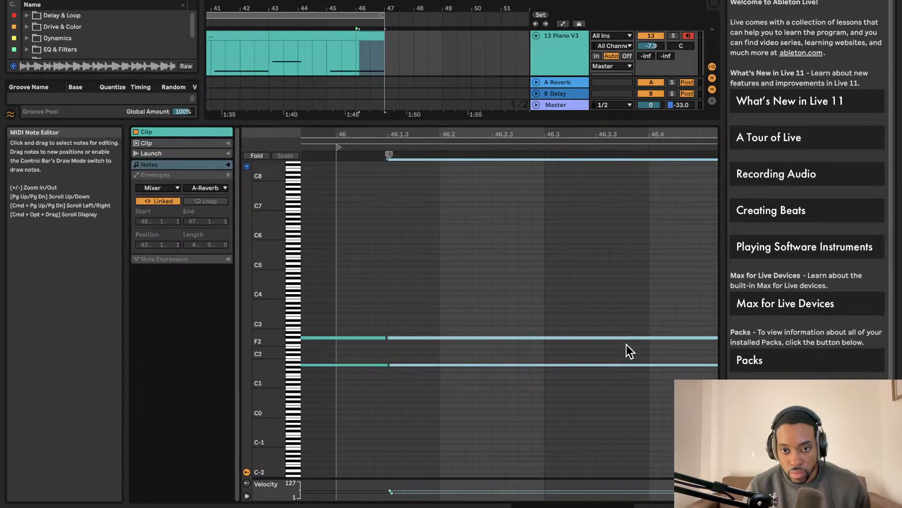
# Step: Shorten the two piano notes that start at 46.1.3 so they end at about 46.3
pyautogui.hscroll(2, 620, 344)
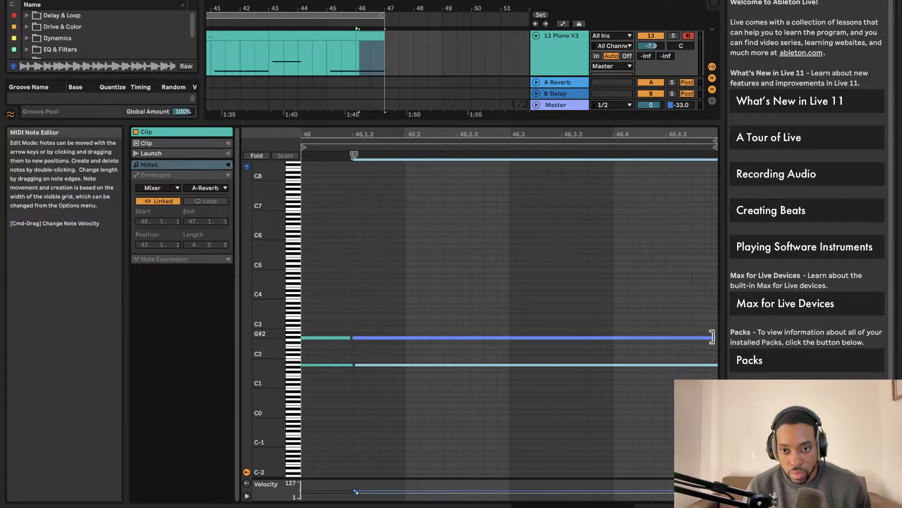
pyautogui.moveTo(712, 338); pyautogui.dragTo(510, 337)
pyautogui.hscroll(-1, 514, 344)
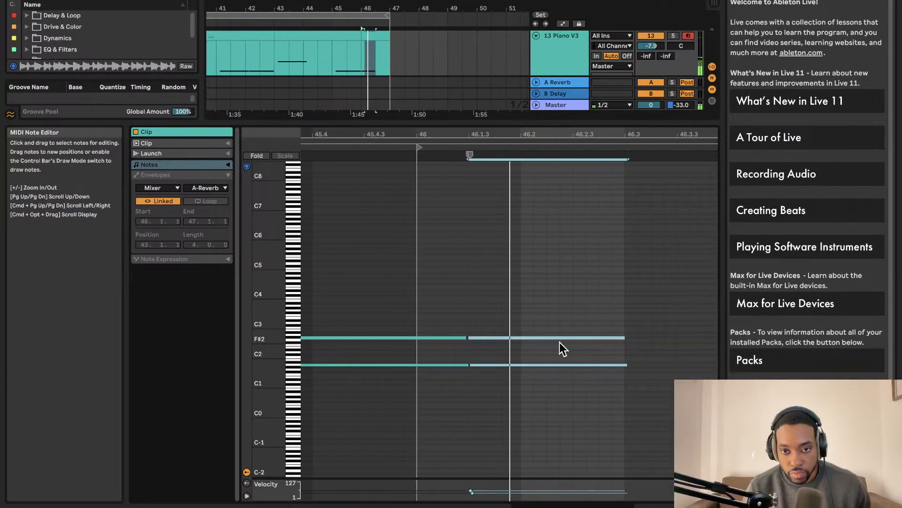
pyautogui.hscroll(1, 591, 346)
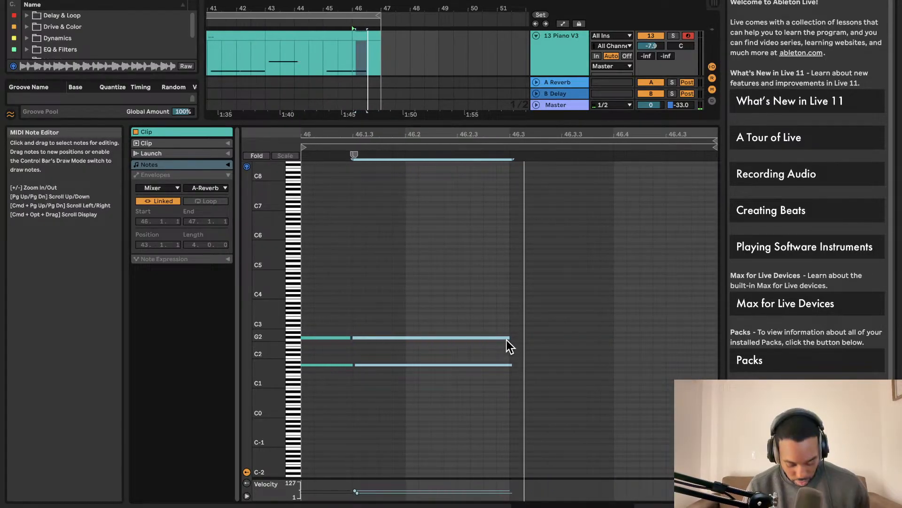
# Step: Duplicate the shortened notes to 46.3, keep only one copy and move it up to C#3
pyautogui.press('super+d')
pyautogui.moveTo(540, 337)
pyautogui.mouseDown()
pyautogui.moveTo(536, 324)
pyautogui.moveTo(545, 337)
pyautogui.moveTo(545, 322)
pyautogui.mouseUp()
pyautogui.click(543, 355)
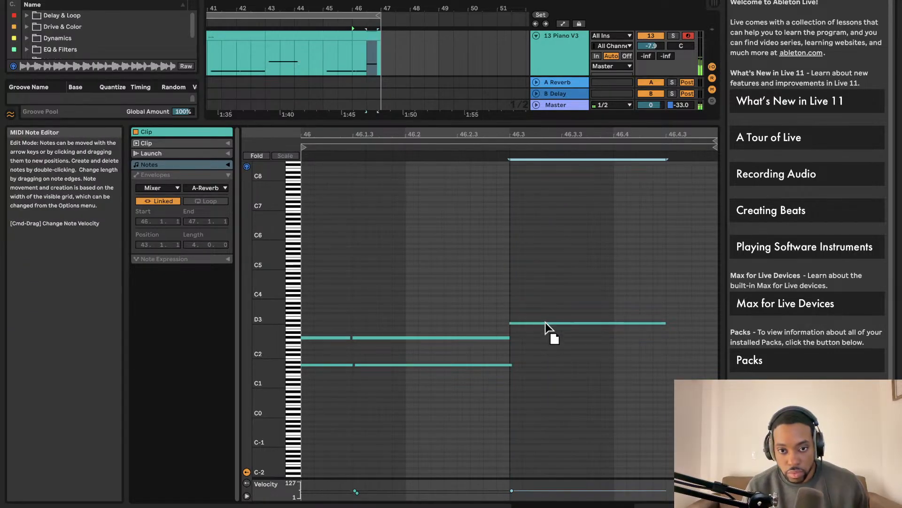
pyautogui.doubleClick(553, 298)
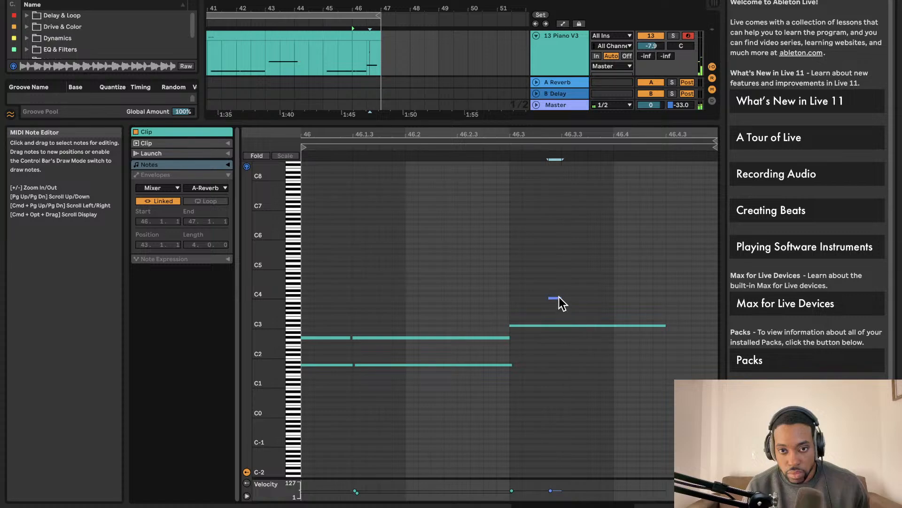
pyautogui.doubleClick(557, 298)
# Step: Duplicate the C#3 note, place the copy an octave above it starting at 46.3, and play the arrangement
pyautogui.click(555, 326)
pyautogui.press('super+d')
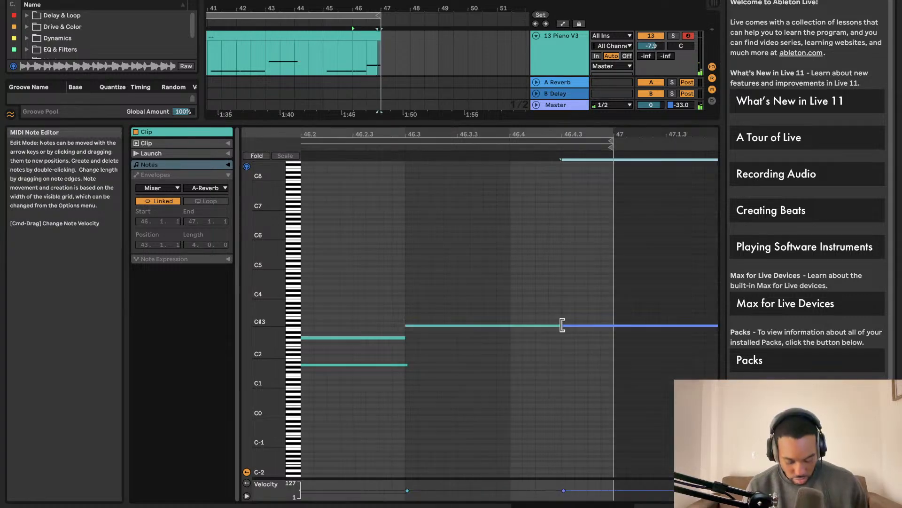
pyautogui.moveTo(579, 322); pyautogui.dragTo(425, 296)
pyautogui.press('space')
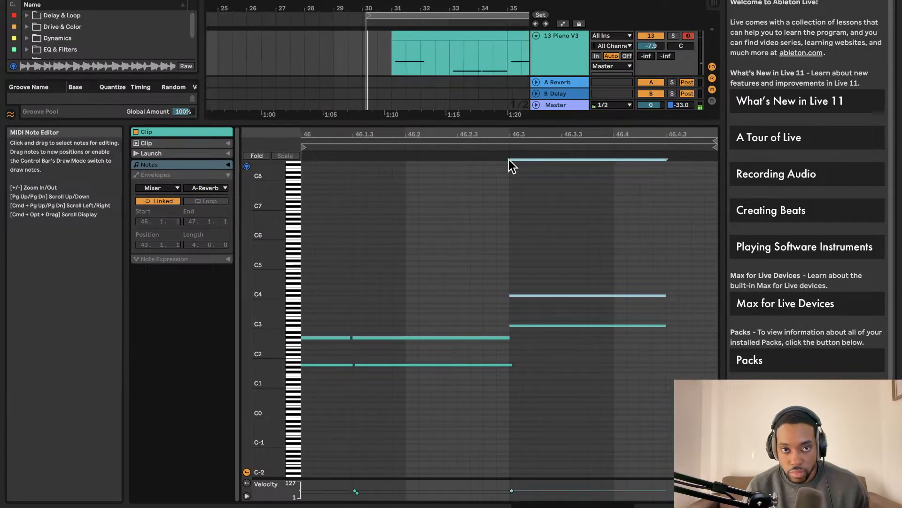
# Step: Extend both notes starting at 46.3 to the end of bar 46 and shrink the note editor to reveal the arrangement
pyautogui.moveTo(624, 263); pyautogui.dragTo(654, 332)
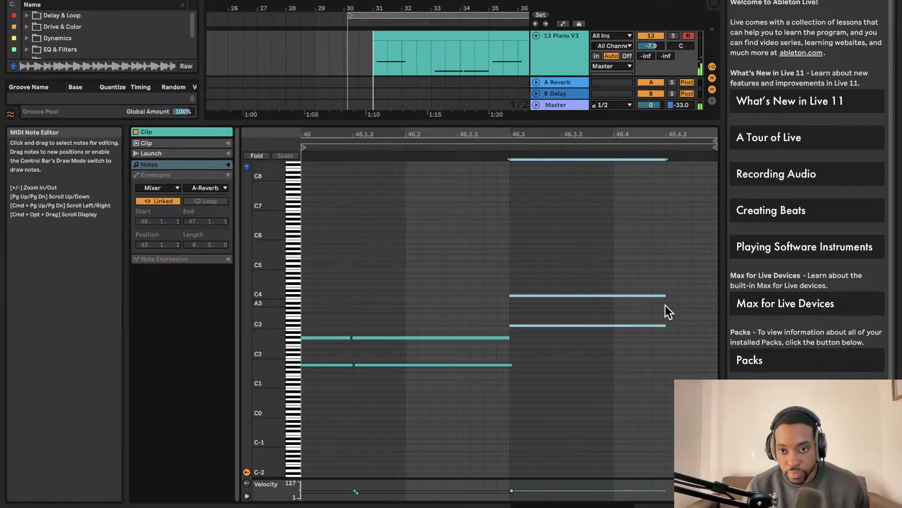
pyautogui.moveTo(663, 296)
pyautogui.mouseDown()
pyautogui.moveTo(716, 297)
pyautogui.moveTo(648, 301)
pyautogui.moveTo(679, 296)
pyautogui.mouseUp()
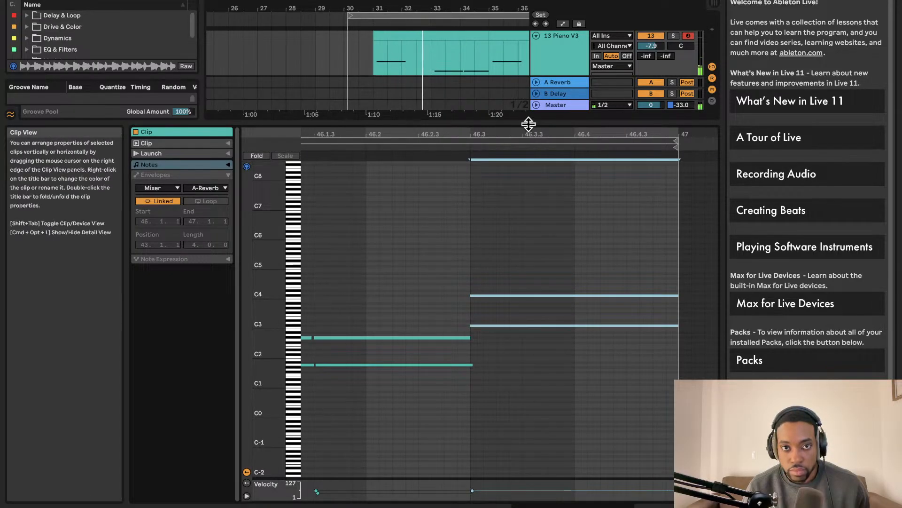
pyautogui.moveTo(527, 125); pyautogui.dragTo(470, 491)
pyautogui.scroll(-5, 425, 242)
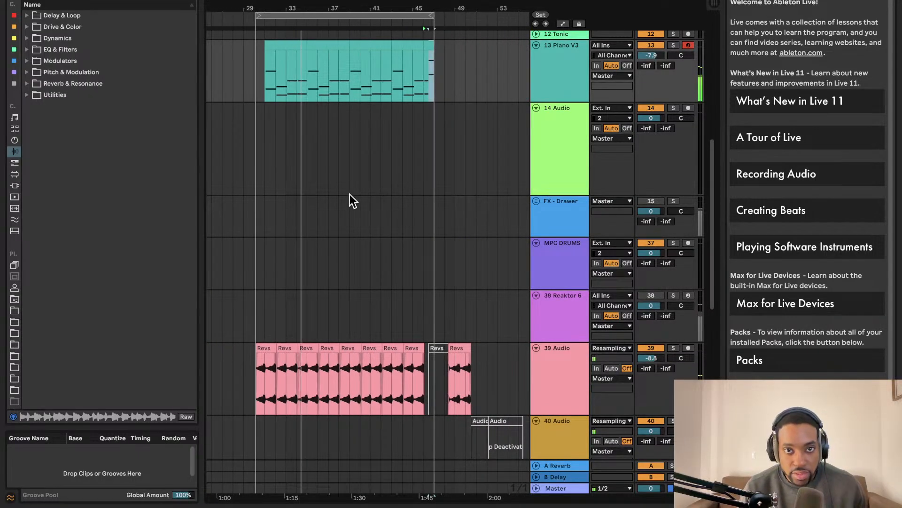
pyautogui.click(342, 145)
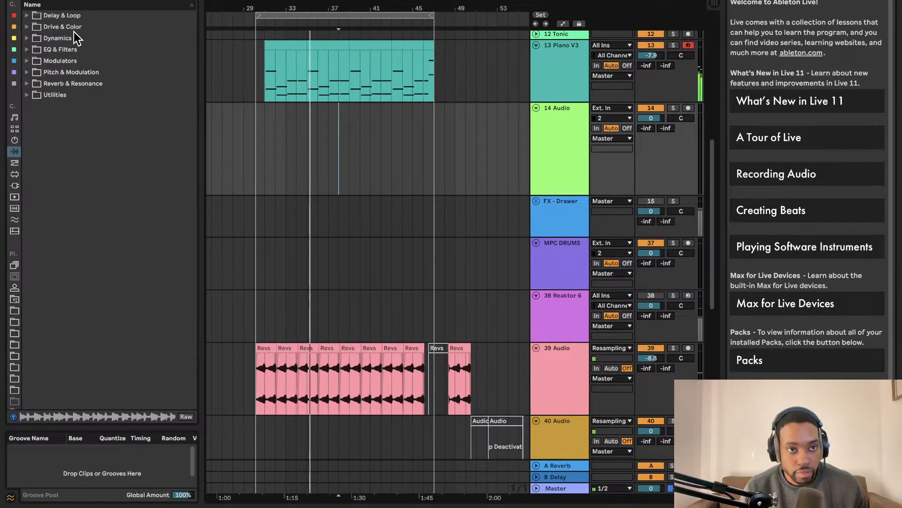
# Step: Filter the audio effects and examine the Glue Compressor bass presets in the Dynamics folder
pyautogui.click(45, 1)
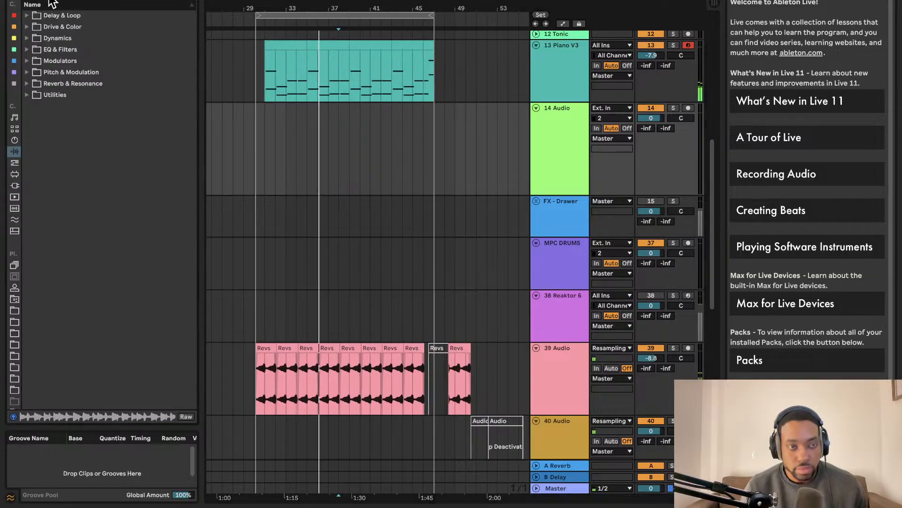
pyautogui.write('eq')
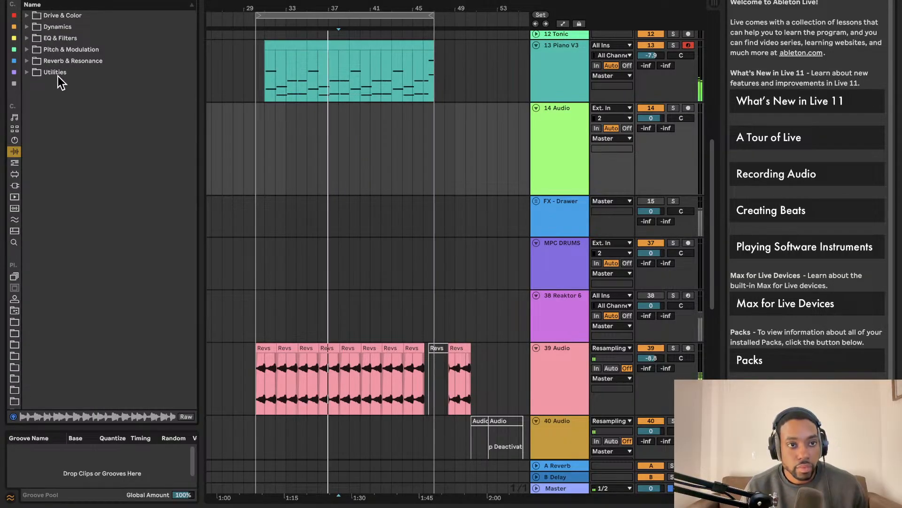
pyautogui.click(27, 26)
pyautogui.click(36, 38)
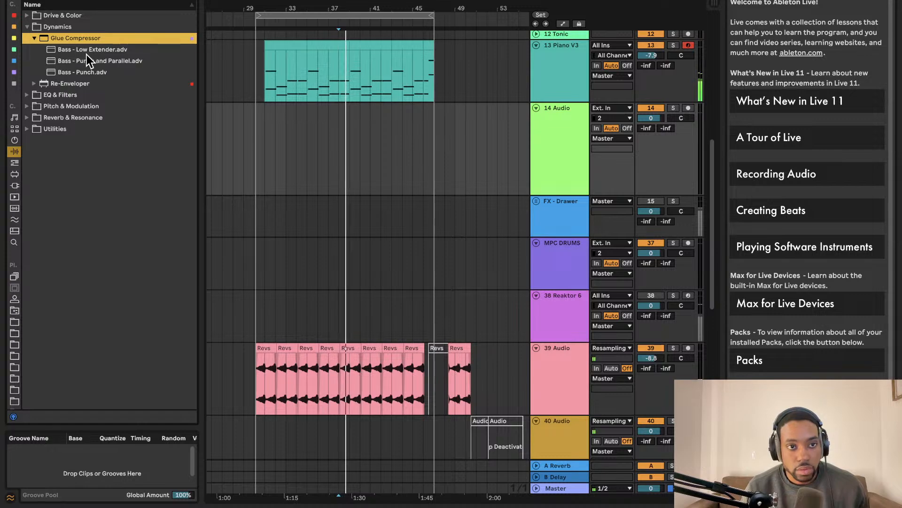
pyautogui.scroll(-3, 346, 134)
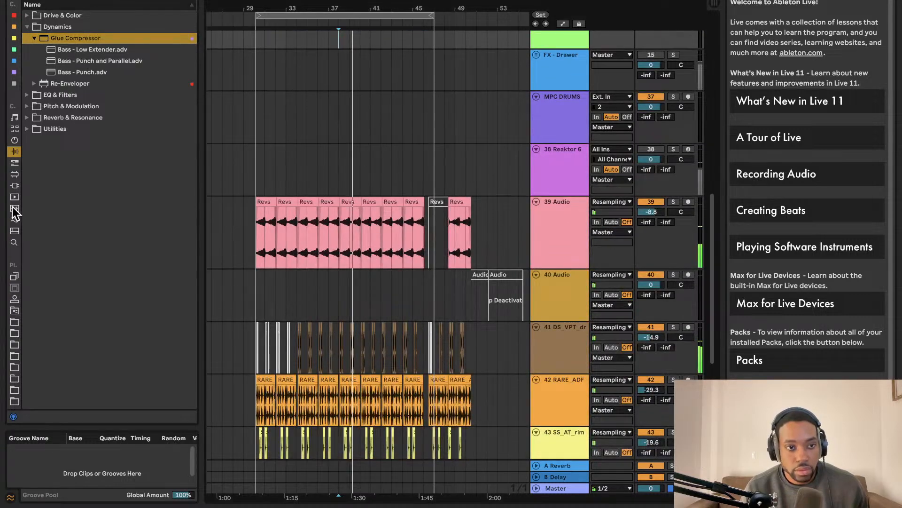
# Step: Look through the installed packs, filter the Sounds category for bass sounds, and mute track 41
pyautogui.click(15, 275)
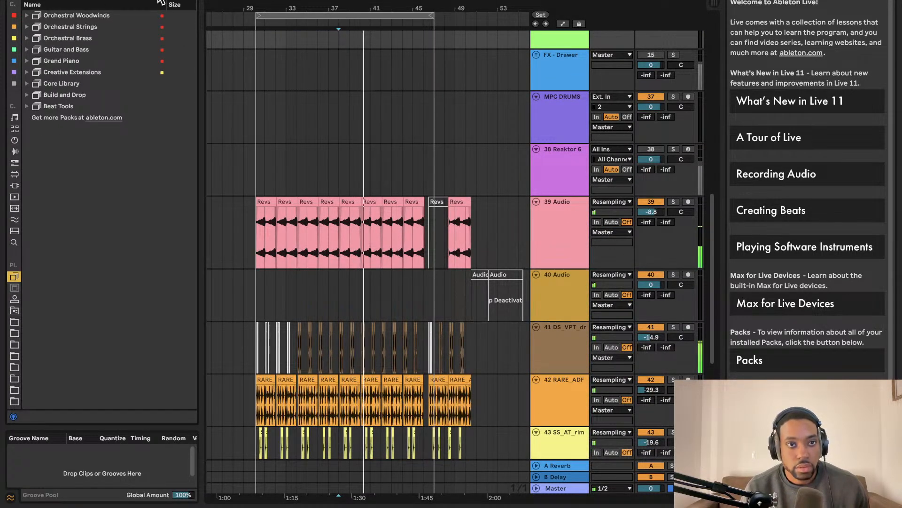
pyautogui.click(14, 117)
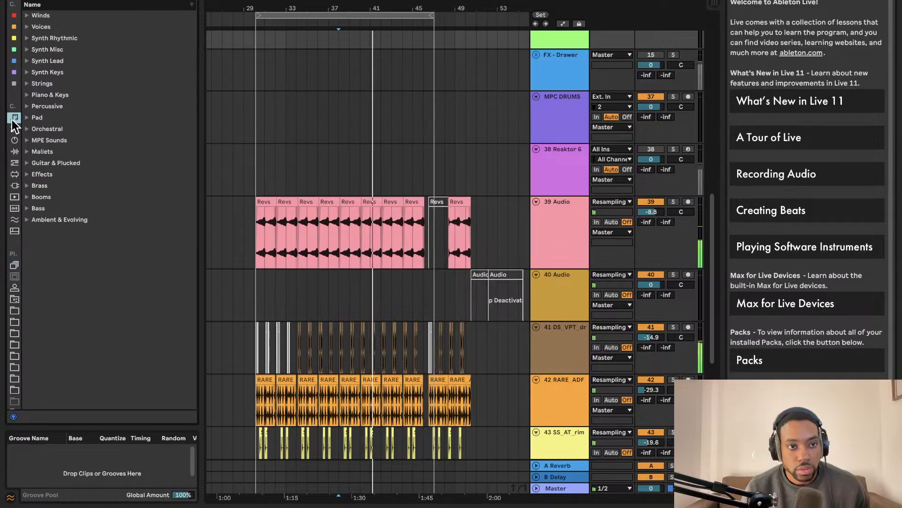
pyautogui.write('horn')
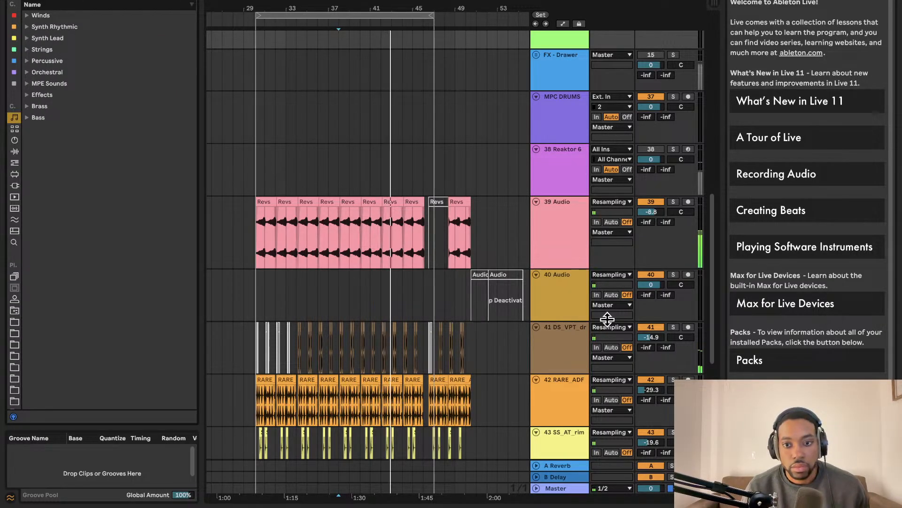
pyautogui.click(651, 327)
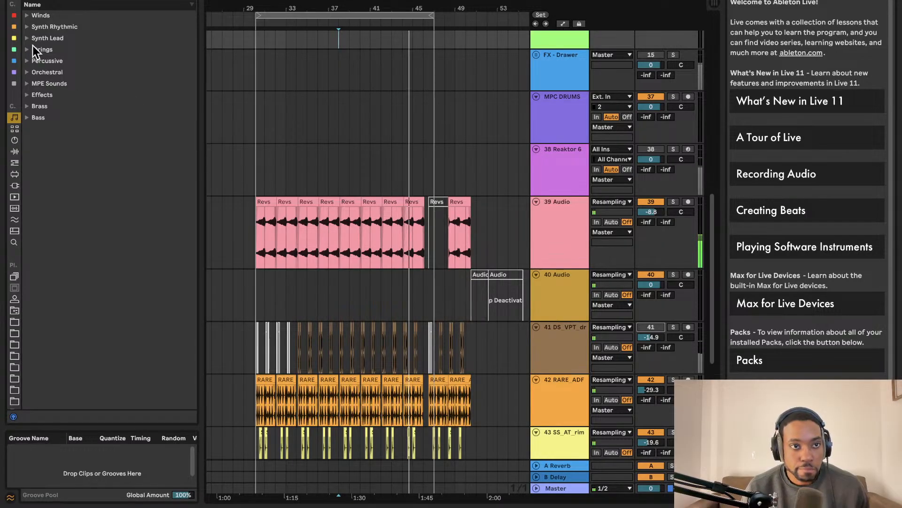
# Step: Expand the Bass sounds and preview presets such as Sub Sharp Bass while the arrangement plays
pyautogui.click(26, 117)
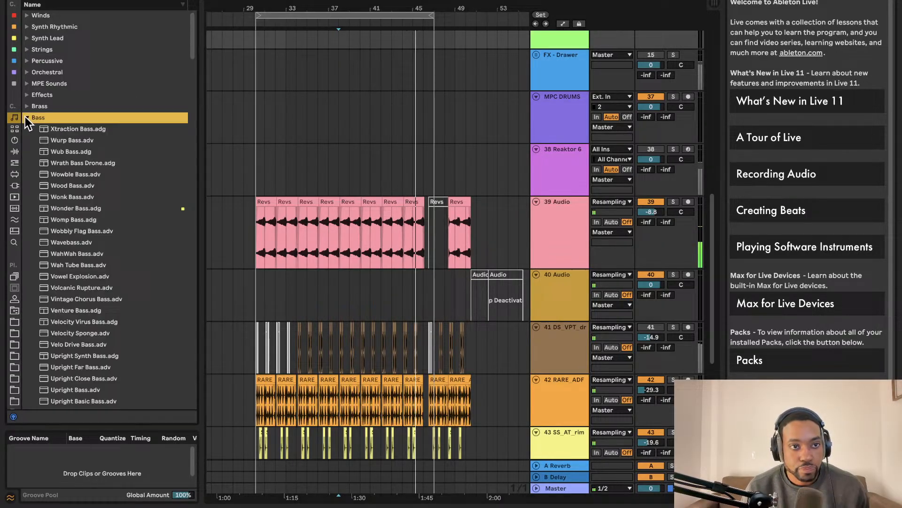
pyautogui.click(72, 182)
pyautogui.scroll(-15, 75, 178)
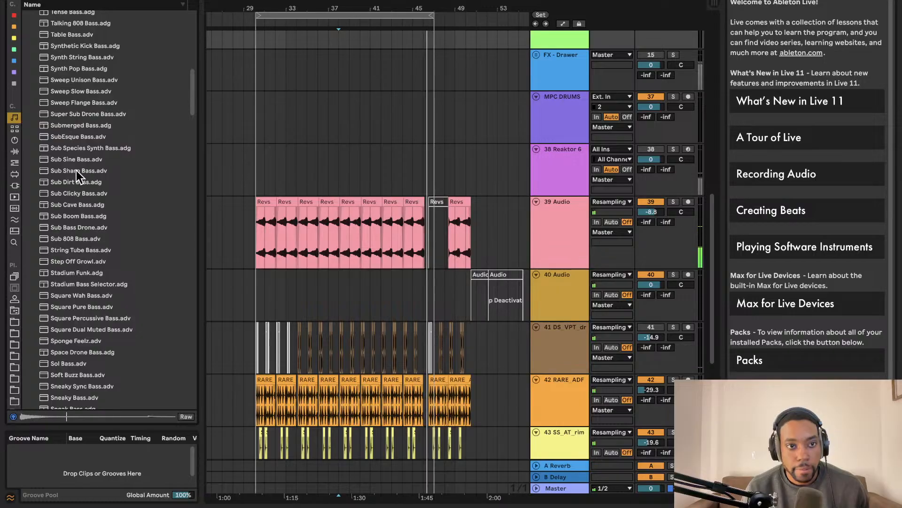
pyautogui.click(79, 170)
pyautogui.scroll(-2, 76, 269)
pyautogui.scroll(-7, 76, 268)
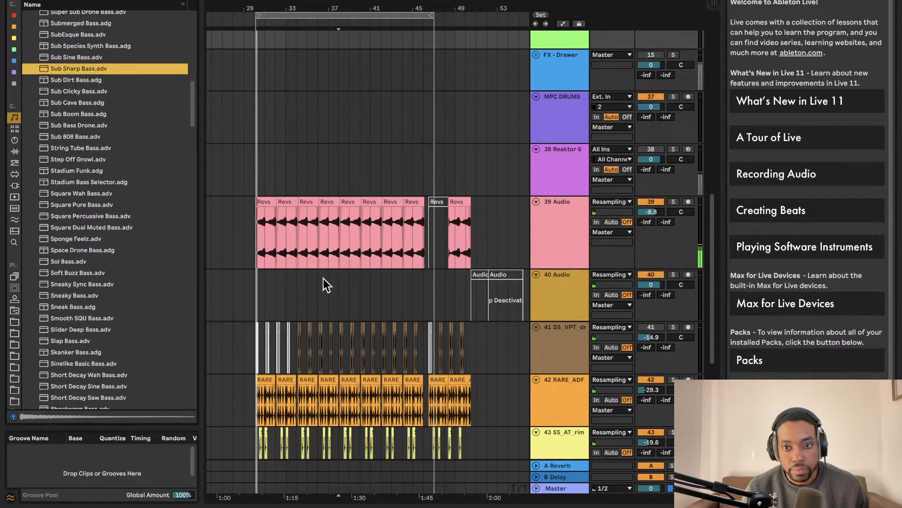
pyautogui.scroll(-4, 323, 278)
pyautogui.click(108, 292)
pyautogui.press('space')
pyautogui.scroll(-18, 127, 291)
pyautogui.scroll(-7, 136, 291)
# Step: Load the Rogues bass preset onto a new track below track 46 and lower its volume to -6.4 dB
pyautogui.click(85, 291)
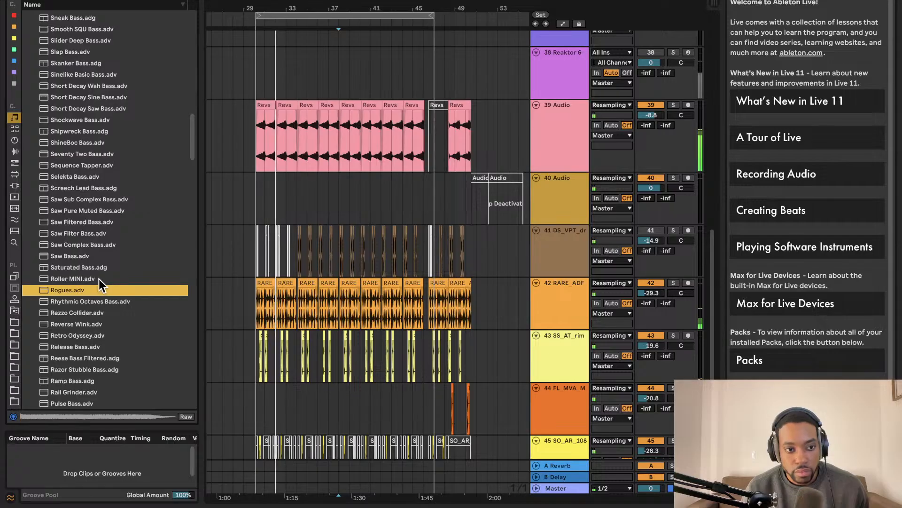
pyautogui.scroll(-5, 100, 278)
pyautogui.scroll(-3, 280, 261)
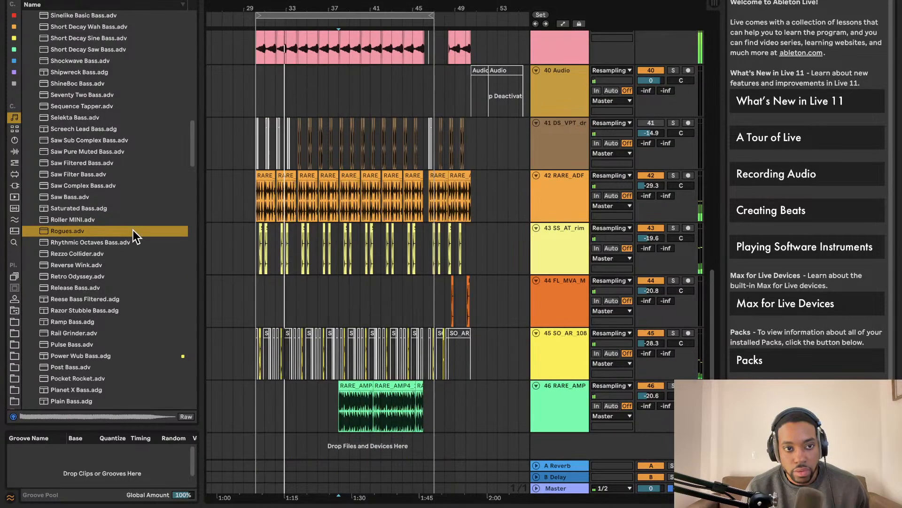
pyautogui.moveTo(565, 441); pyautogui.dragTo(562, 441)
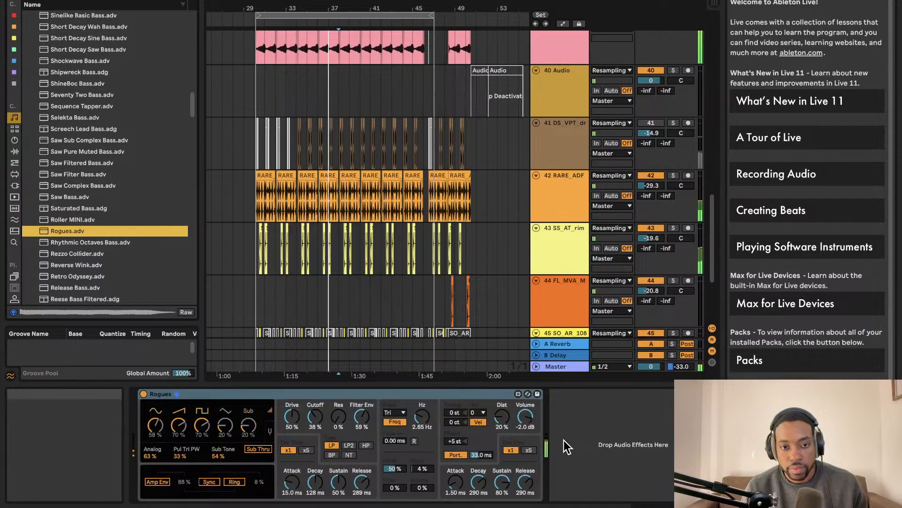
pyautogui.scroll(-5, 613, 298)
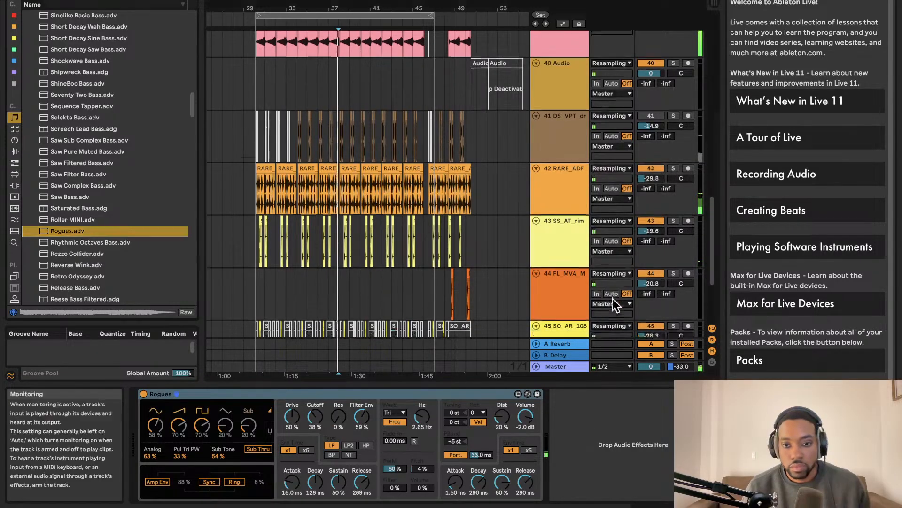
pyautogui.click(536, 304)
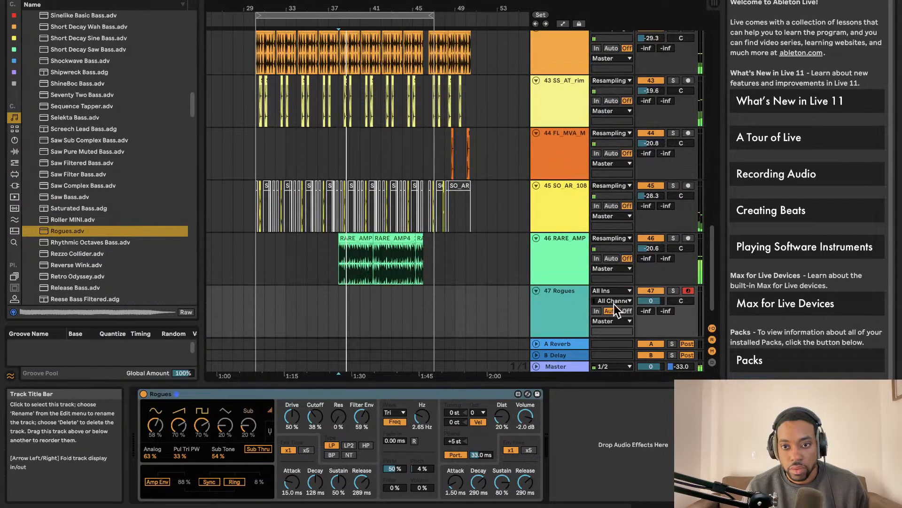
pyautogui.moveTo(645, 300); pyautogui.dragTo(645, 308)
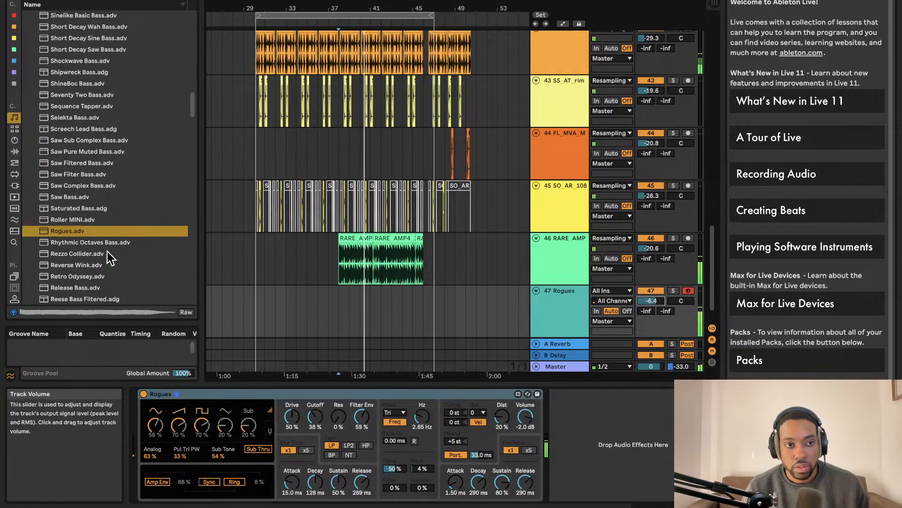
# Step: Try Saturated Bass on track 47 at a volume of -11.3 dB, and replace it with Rhythmic Octaves Bass
pyautogui.moveTo(71, 209); pyautogui.dragTo(538, 308)
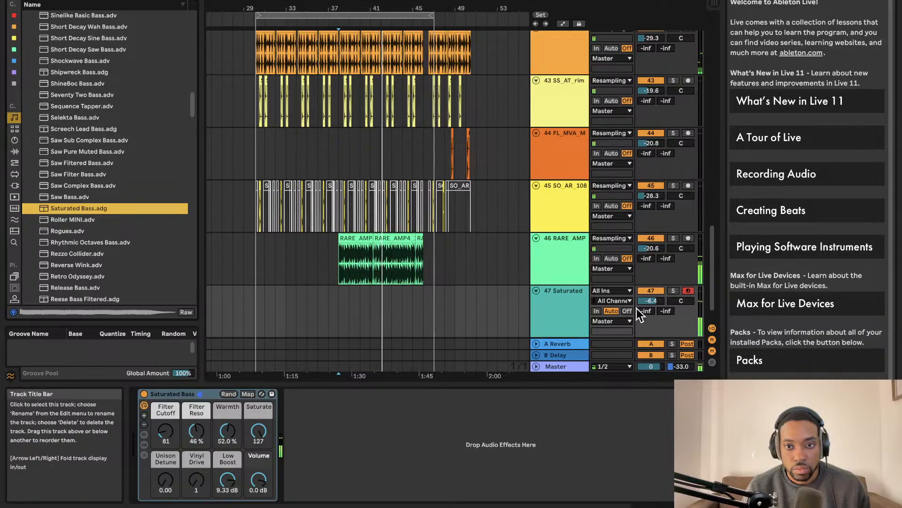
pyautogui.moveTo(649, 300); pyautogui.dragTo(648, 313)
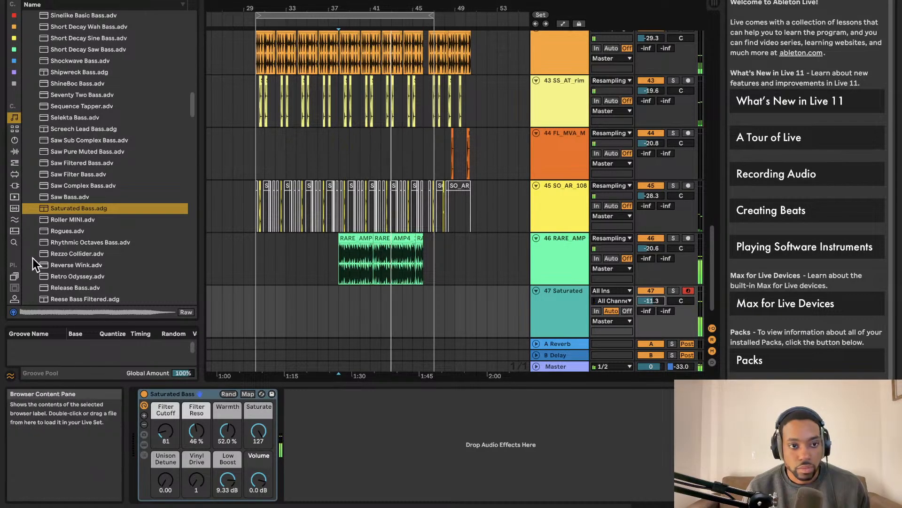
pyautogui.moveTo(85, 243); pyautogui.dragTo(88, 242)
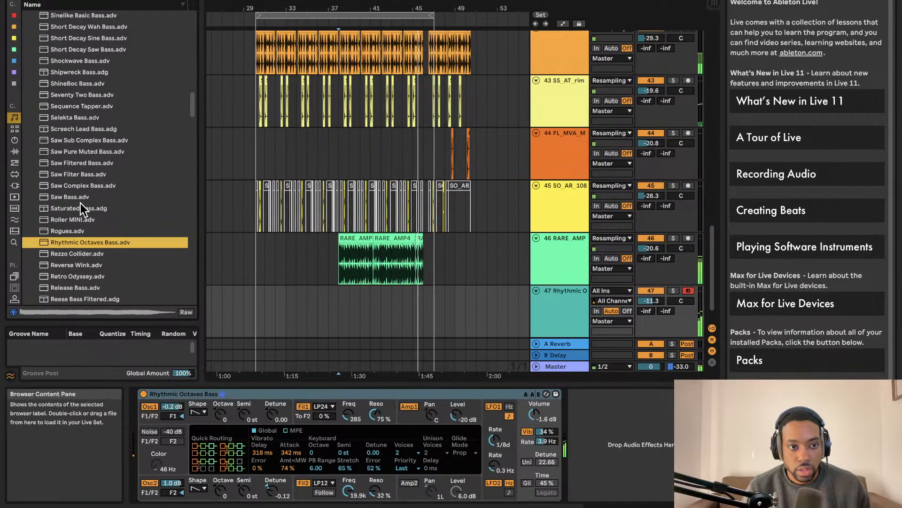
# Step: Preview bass presets from Rail Grinder down to Muted Dark Bass and try MPE Subtle Wobble Bass on track 47
pyautogui.scroll(-5, 73, 245)
pyautogui.click(76, 245)
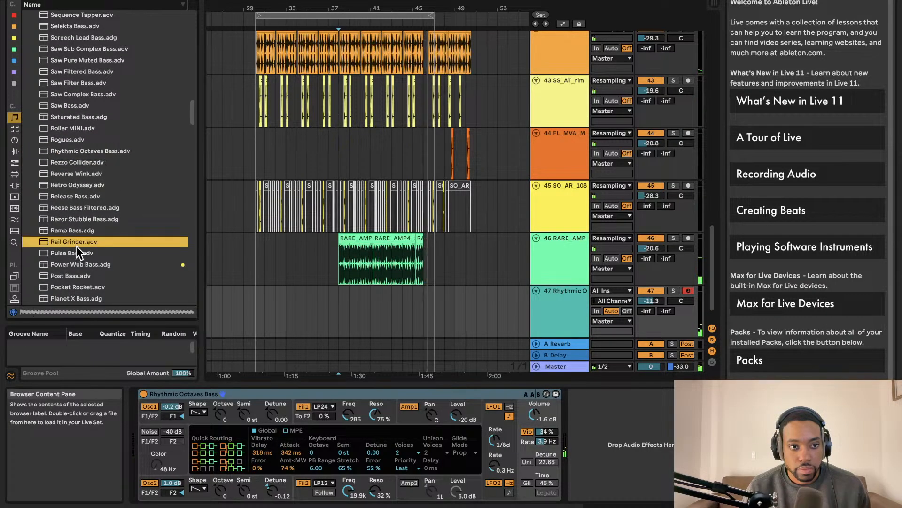
pyautogui.click(76, 253)
pyautogui.click(75, 274)
pyautogui.scroll(-3, 78, 275)
pyautogui.click(78, 275)
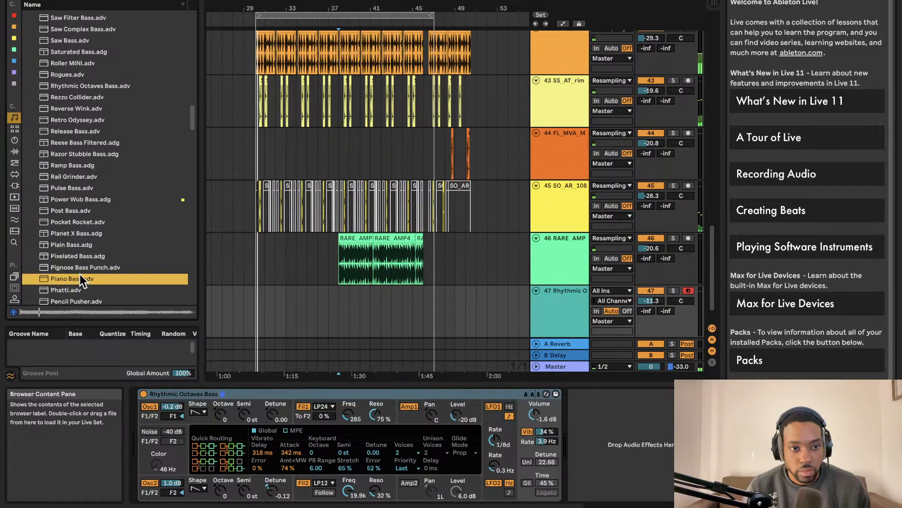
pyautogui.scroll(-1, 81, 284)
pyautogui.click(81, 290)
pyautogui.scroll(-5, 80, 273)
pyautogui.click(80, 256)
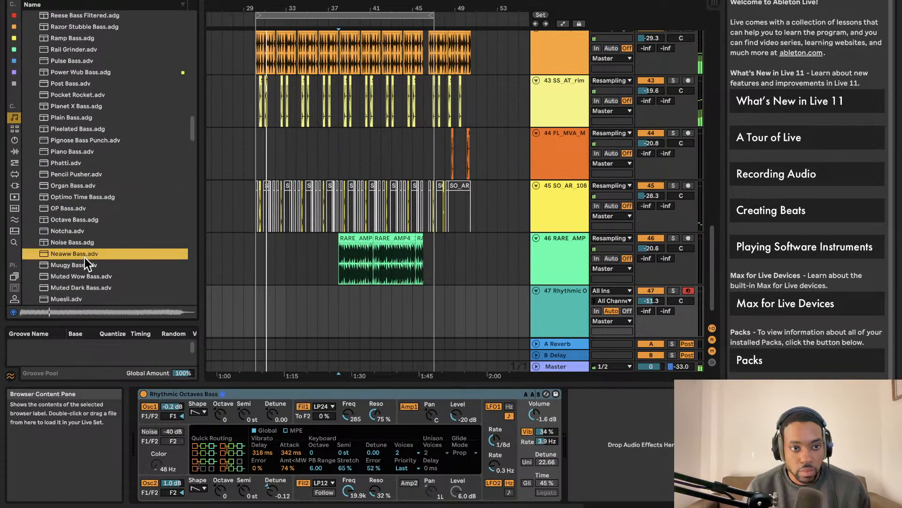
pyautogui.scroll(-2, 81, 266)
pyautogui.click(81, 236)
pyautogui.click(86, 259)
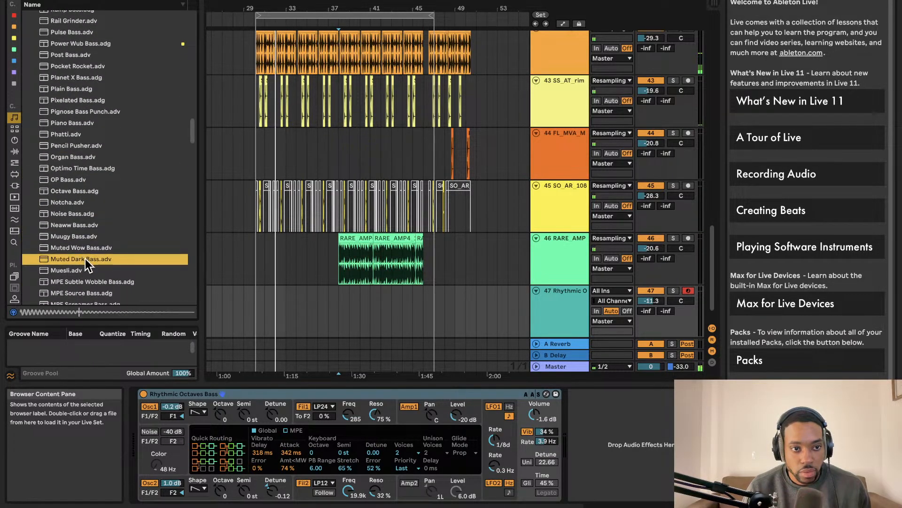
pyautogui.click(92, 280)
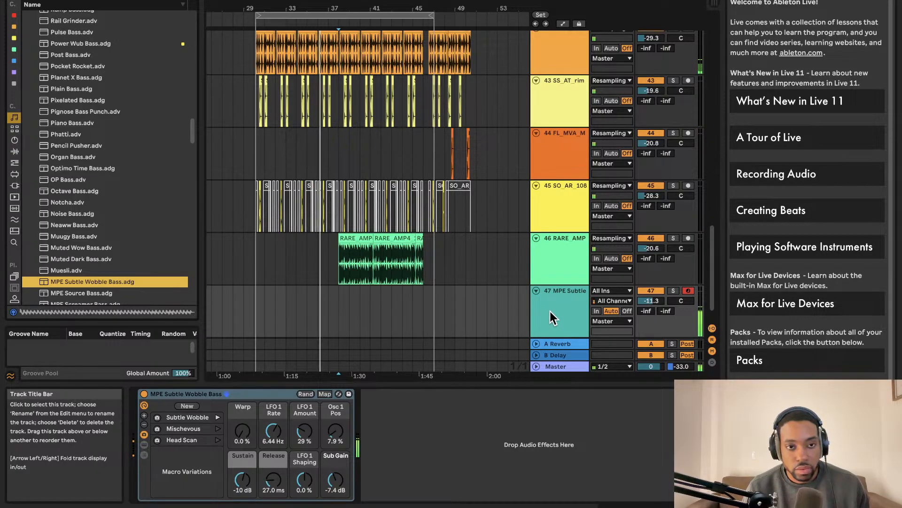
# Step: Replace the instrument on track 47 with Power Wub Bass and lower the track volume to -14.8 dB
pyautogui.scroll(2, 64, 141)
pyautogui.moveTo(78, 88); pyautogui.dragTo(561, 315)
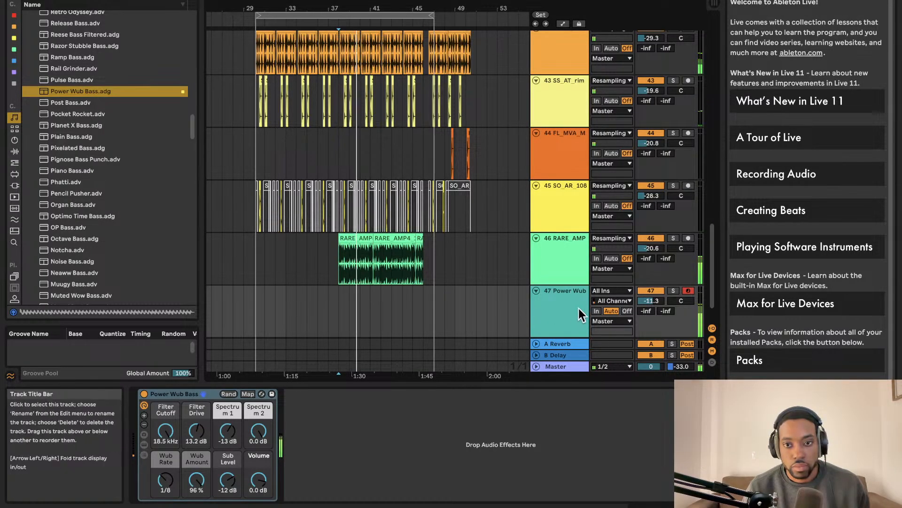
pyautogui.moveTo(647, 304); pyautogui.dragTo(647, 311)
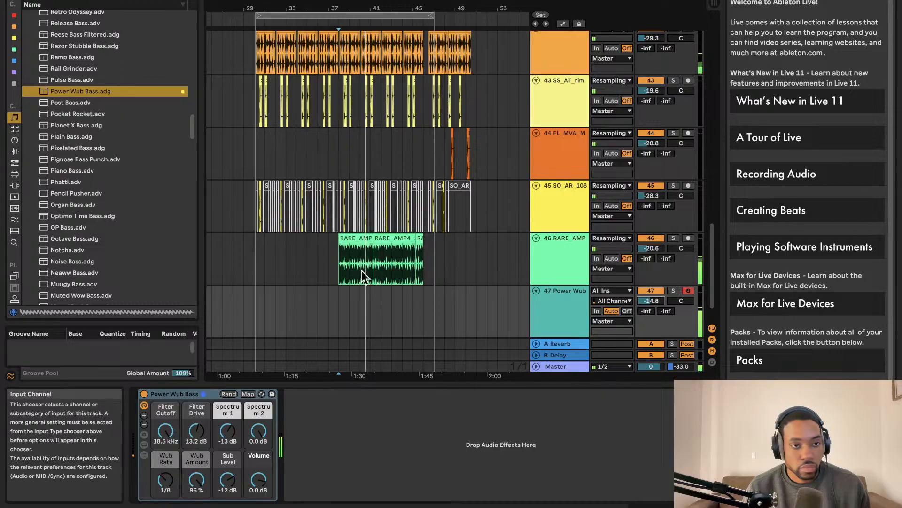
# Step: Try the Reverse Wink and Saw Bass presets on track 47
pyautogui.scroll(3, 90, 74)
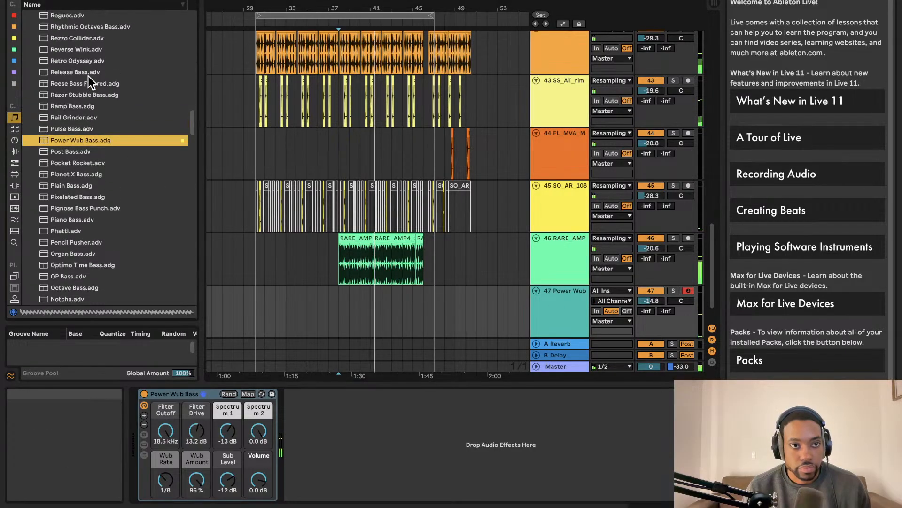
pyautogui.click(73, 50)
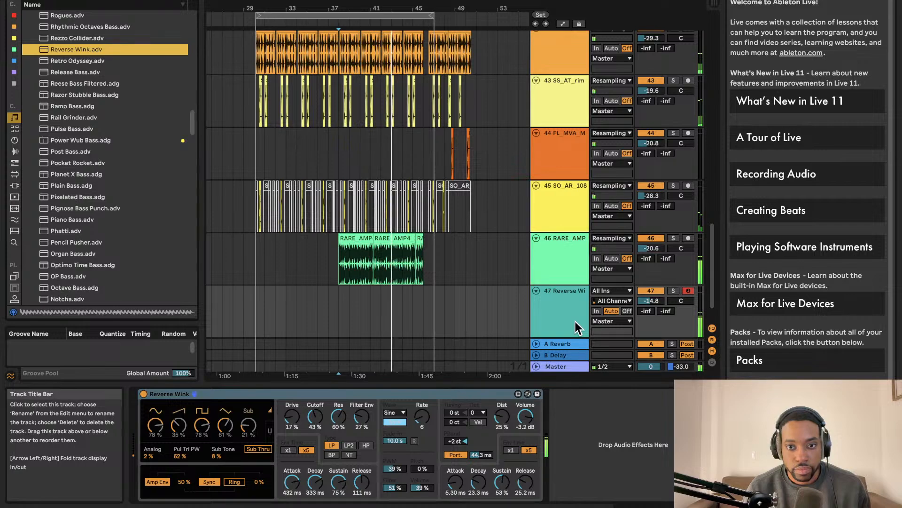
pyautogui.scroll(3, 123, 131)
pyautogui.scroll(5, 86, 98)
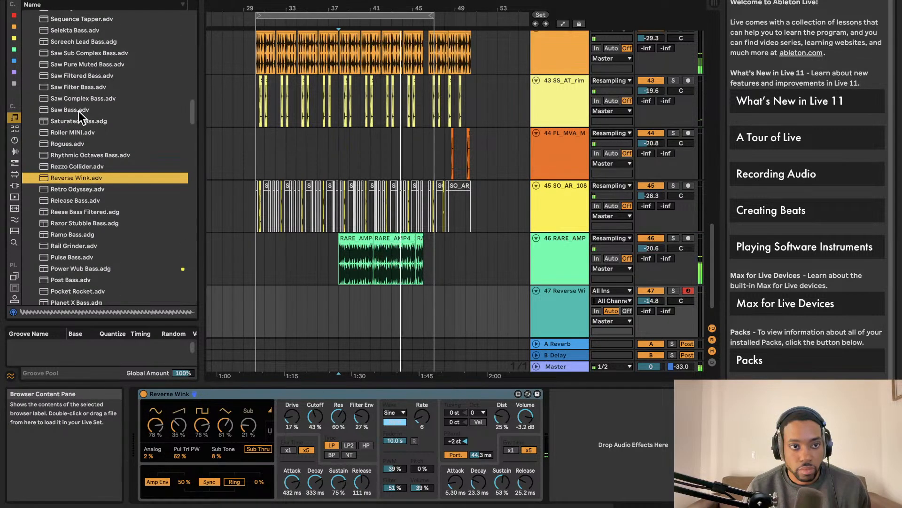
pyautogui.click(78, 110)
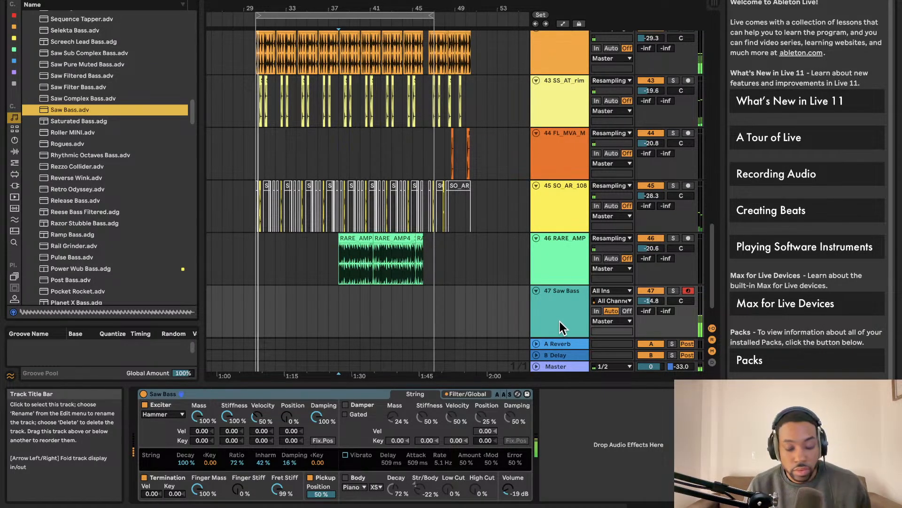
# Step: Replace the instrument on track 47 with the Saw Filter Bass preset
pyautogui.moveTo(78, 87); pyautogui.dragTo(540, 303)
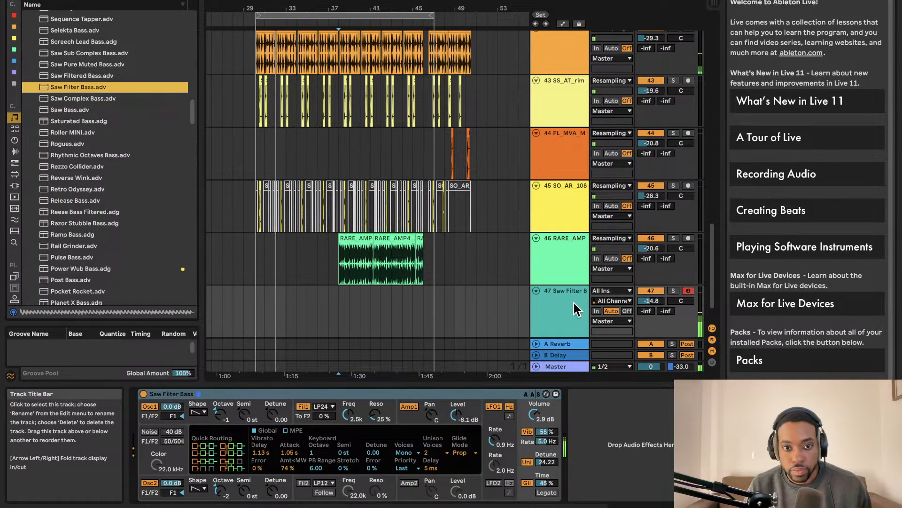
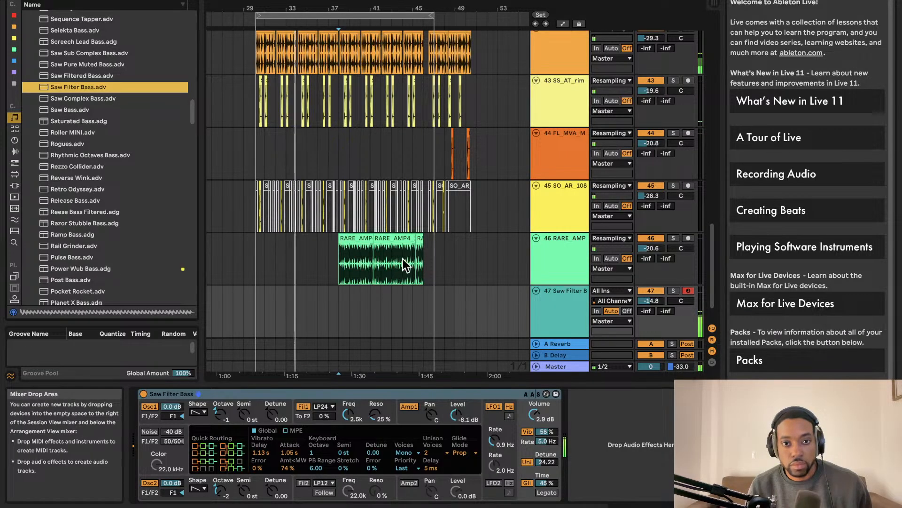
# Step: Capture the bass line just played as a MIDI clip on track 47 and restart playback
pyautogui.click(335, 260)
pyautogui.hscroll(-2, 335, 261)
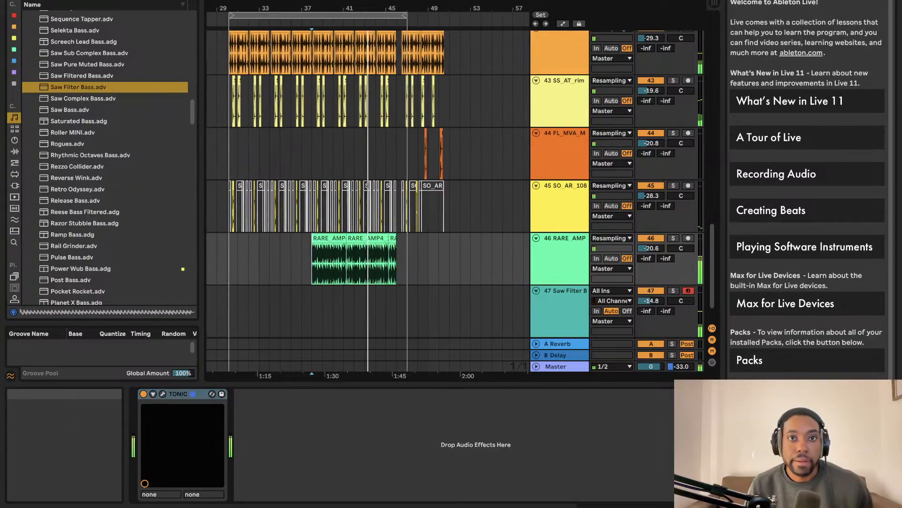
pyautogui.click(446, 1)
pyautogui.press('space')
pyautogui.press('space')
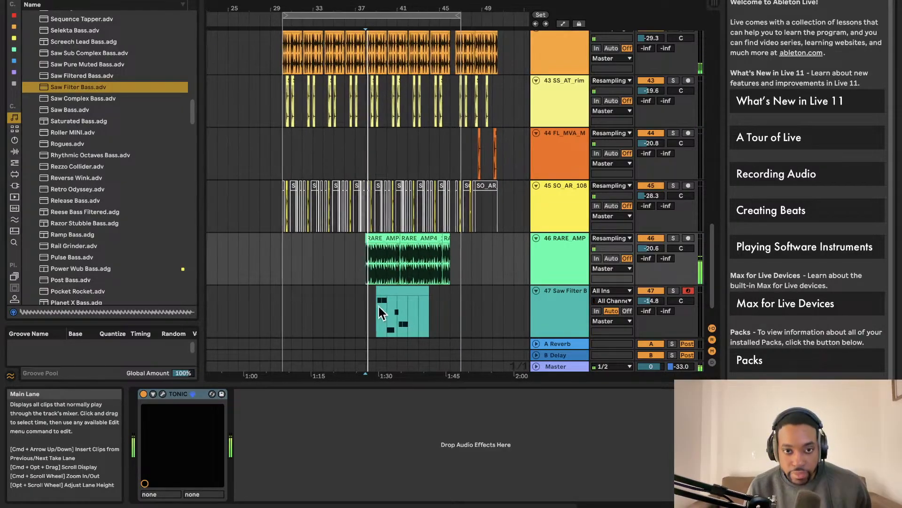
# Step: Duplicate the captured bass clip on track 47 so the part runs to bar 47, and play back from bar 39
pyautogui.scroll(5, 386, 309)
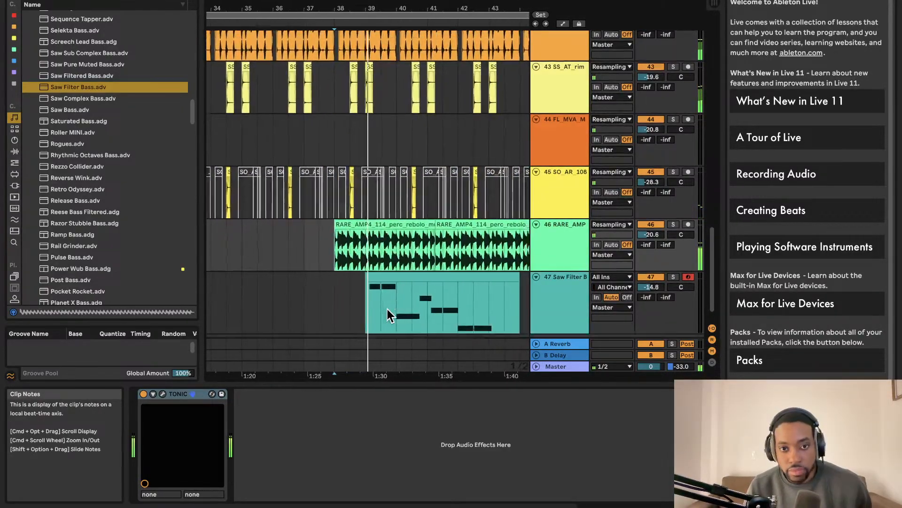
pyautogui.scroll(-2, 387, 309)
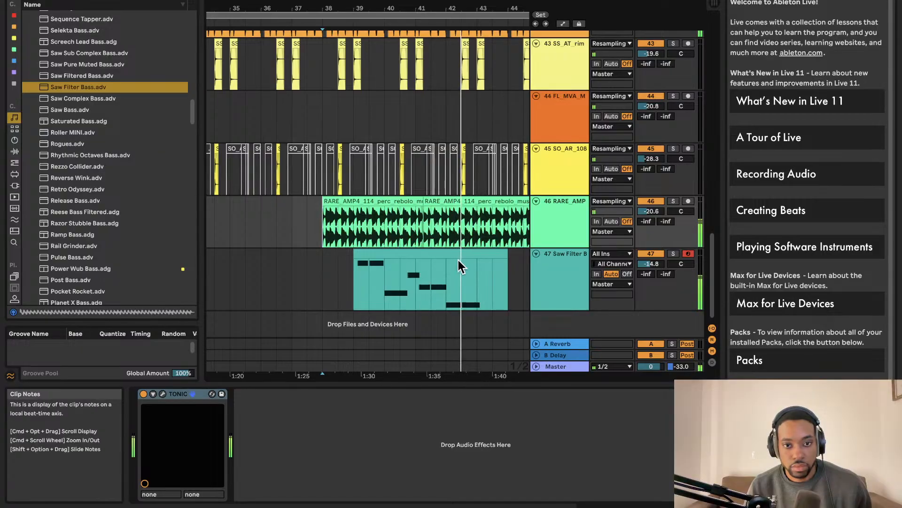
pyautogui.click(446, 252)
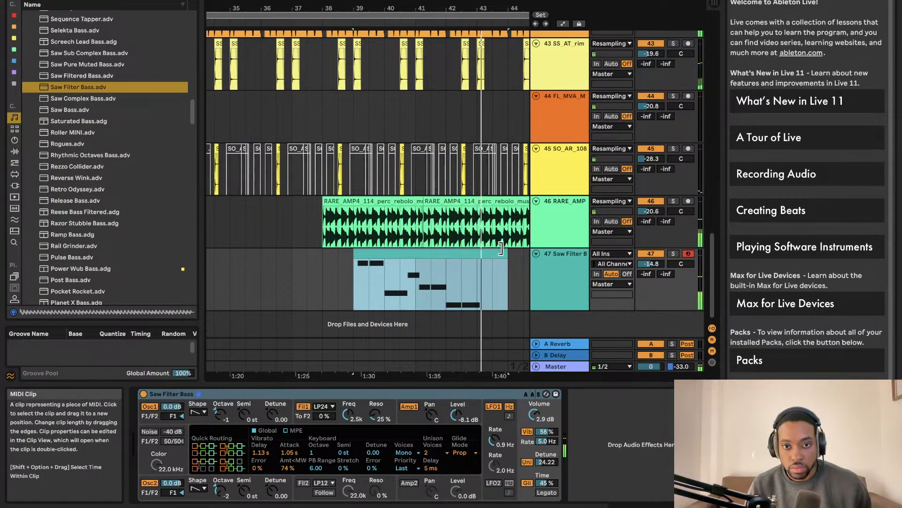
pyautogui.press('super+d')
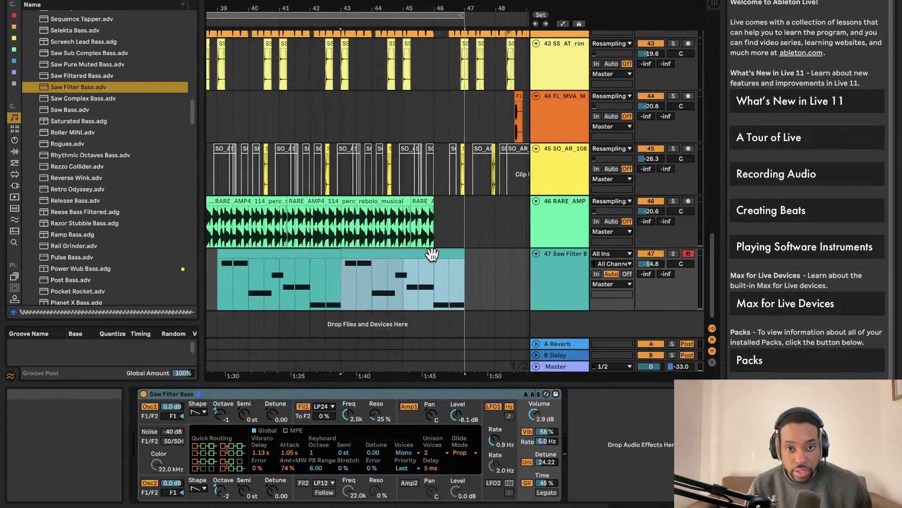
pyautogui.press('super+space')
pyautogui.press('Escape')
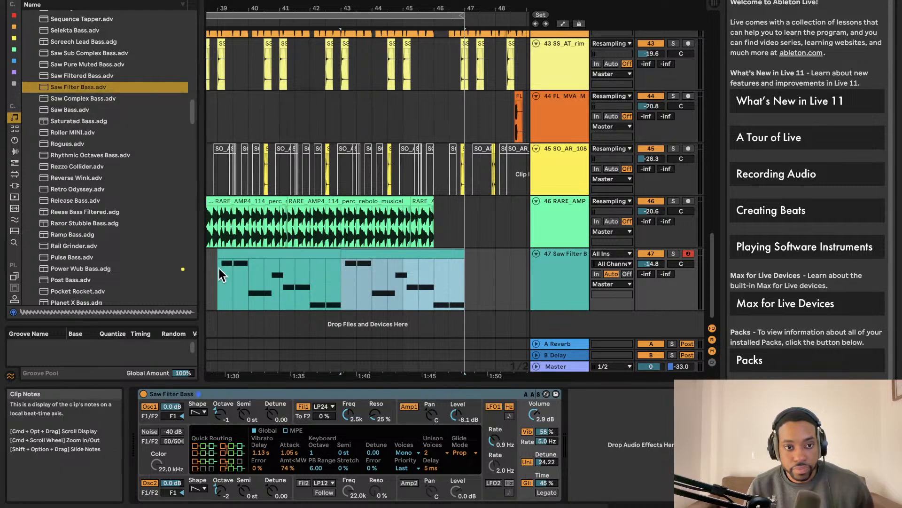
pyautogui.click(218, 272)
pyautogui.press('space')
# Step: Load the Release Bass preset onto a new track below track 47
pyautogui.hscroll(-5, 249, 269)
pyautogui.scroll(-3, 358, 233)
pyautogui.scroll(-3, 358, 230)
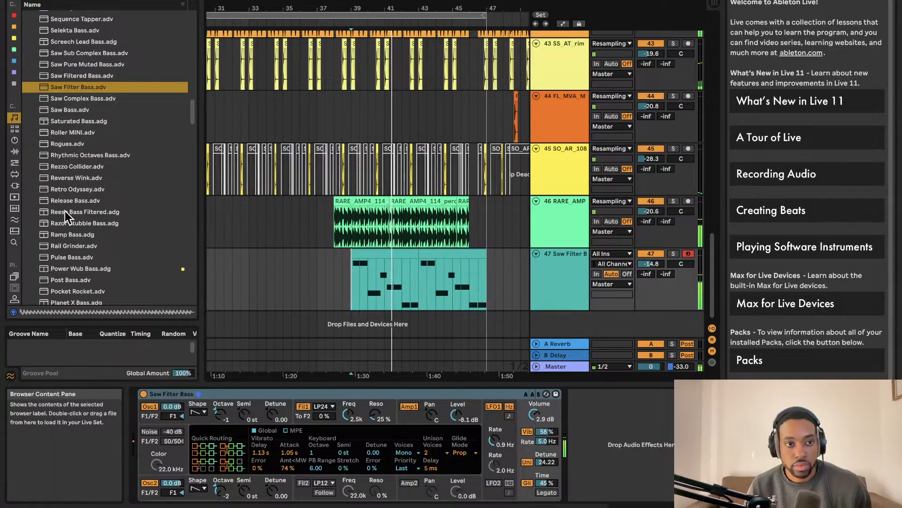
pyautogui.click(74, 201)
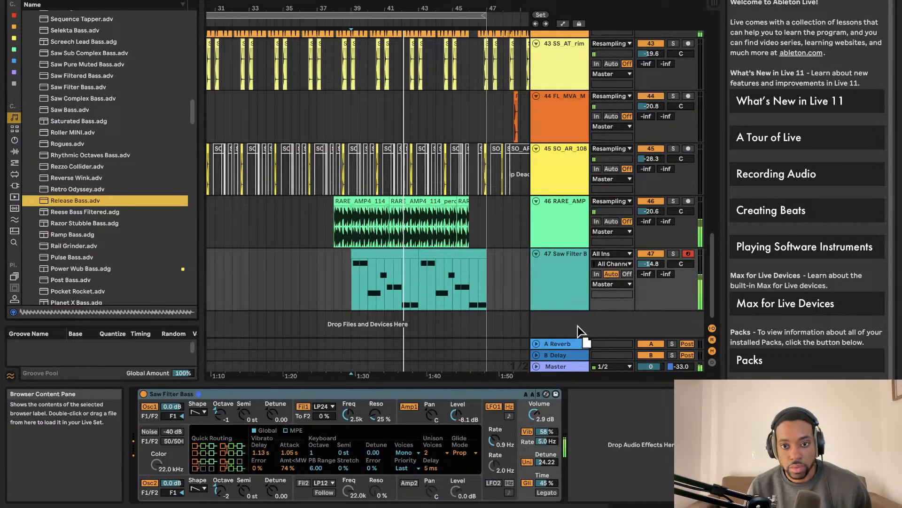
pyautogui.moveTo(579, 327); pyautogui.dragTo(579, 328)
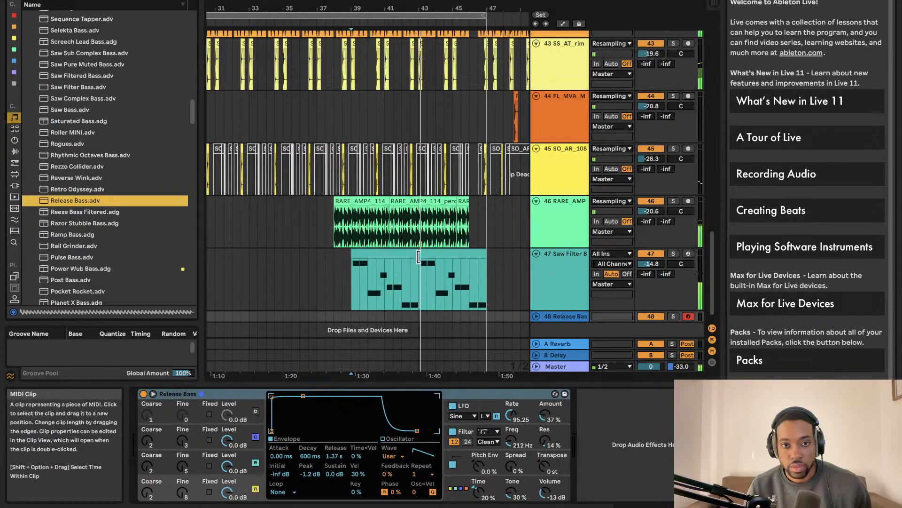
# Step: Copy the bass part onto track 48 so it fills bars 39 to 47, and set that track's volume to -15.1 dB
pyautogui.moveTo(428, 253); pyautogui.dragTo(430, 314)
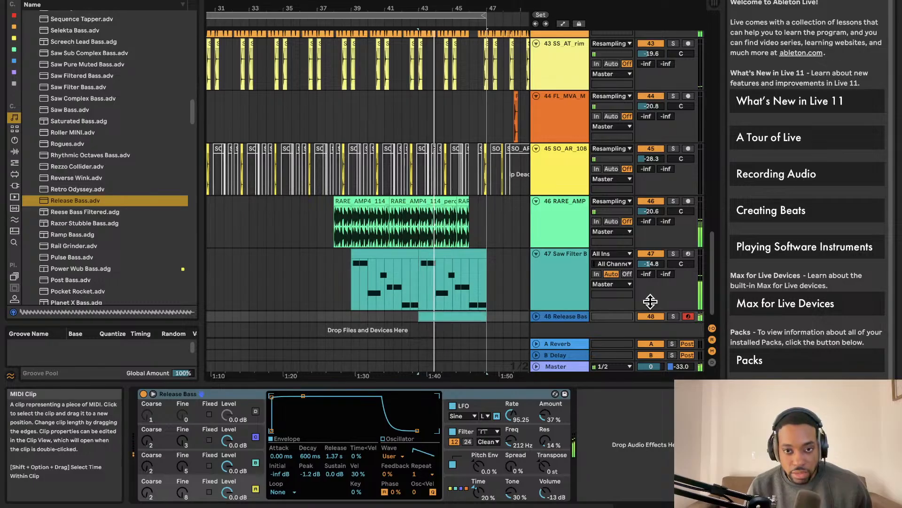
pyautogui.click(536, 315)
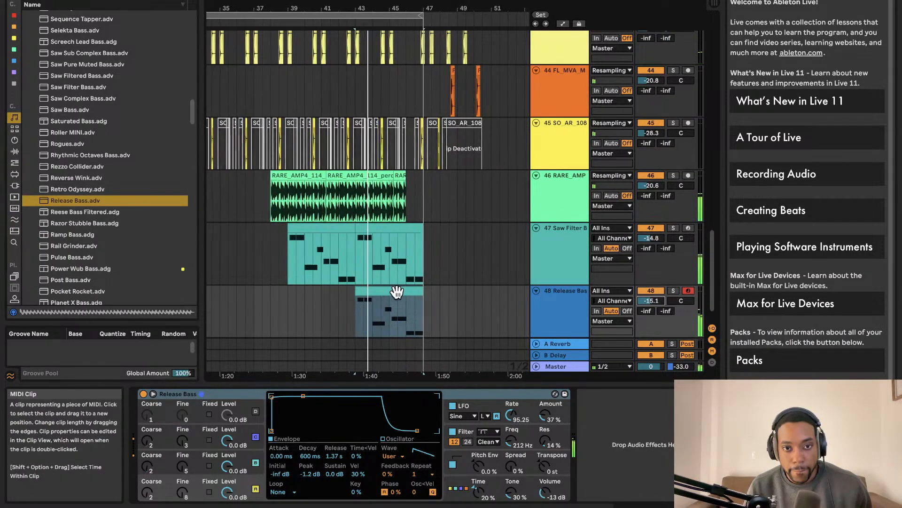
pyautogui.press('super+d')
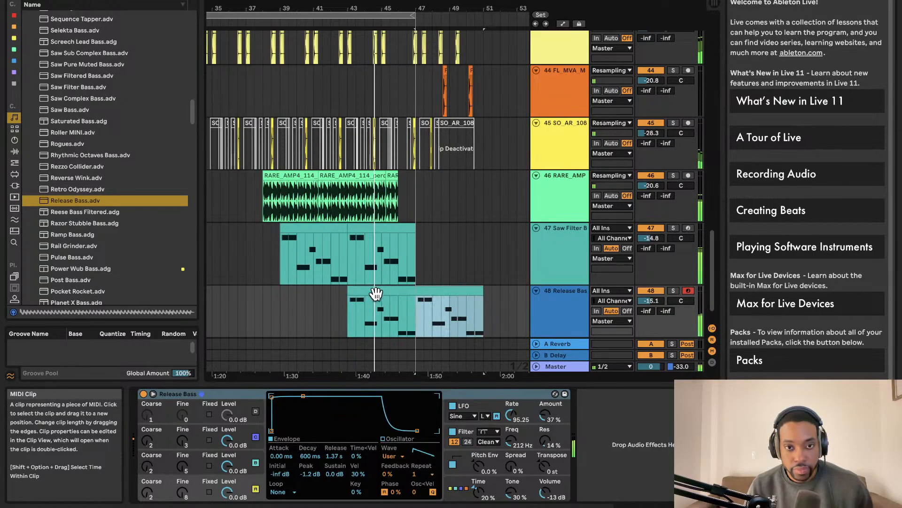
pyautogui.moveTo(470, 290); pyautogui.dragTo(328, 297)
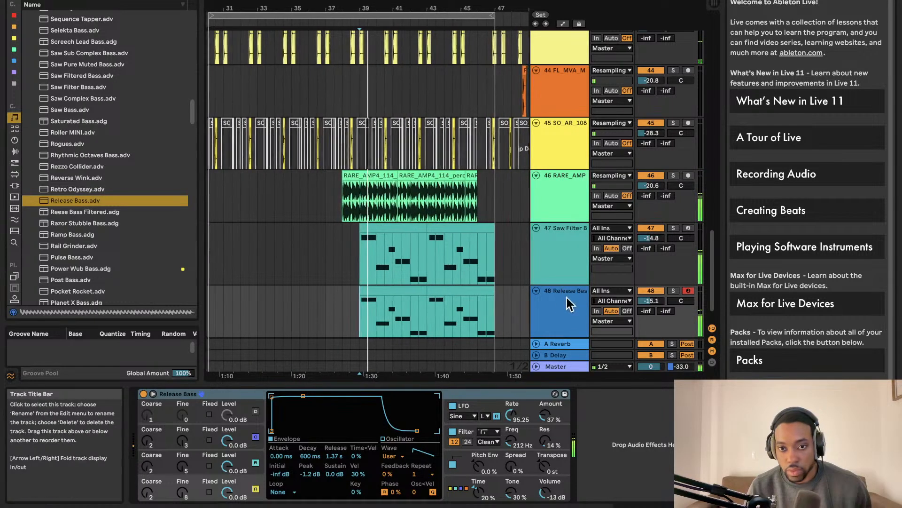
# Step: Assign track 48's colour to its clips and pan the two bass tracks apart, track 47 to 29L and track 48 to 29R
pyautogui.rightClick(567, 298)
pyautogui.click(598, 280)
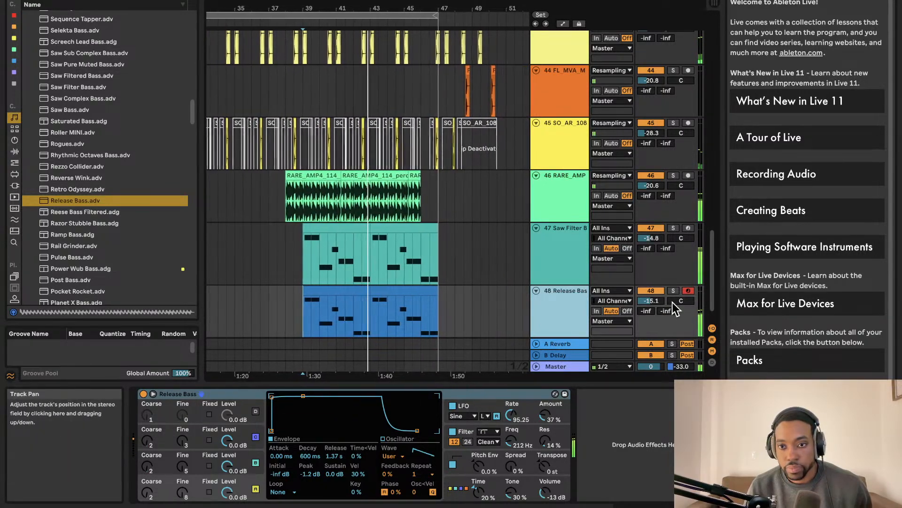
pyautogui.moveTo(681, 305); pyautogui.dragTo(681, 297)
pyautogui.moveTo(681, 238); pyautogui.dragTo(681, 252)
pyautogui.moveTo(683, 304); pyautogui.dragTo(683, 307)
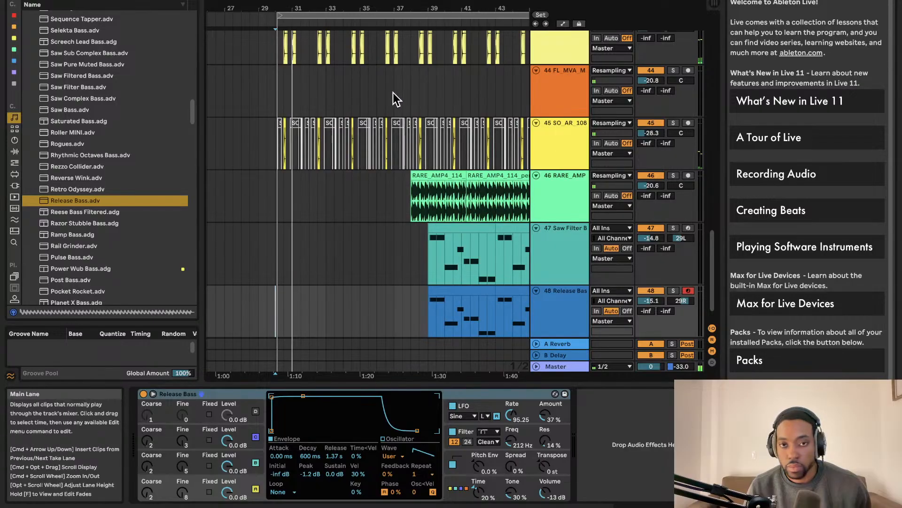
# Step: Find the Slick Brass Pad preset among the Synth Lead sounds and load it onto a new track below track 48
pyautogui.scroll(10, 344, 145)
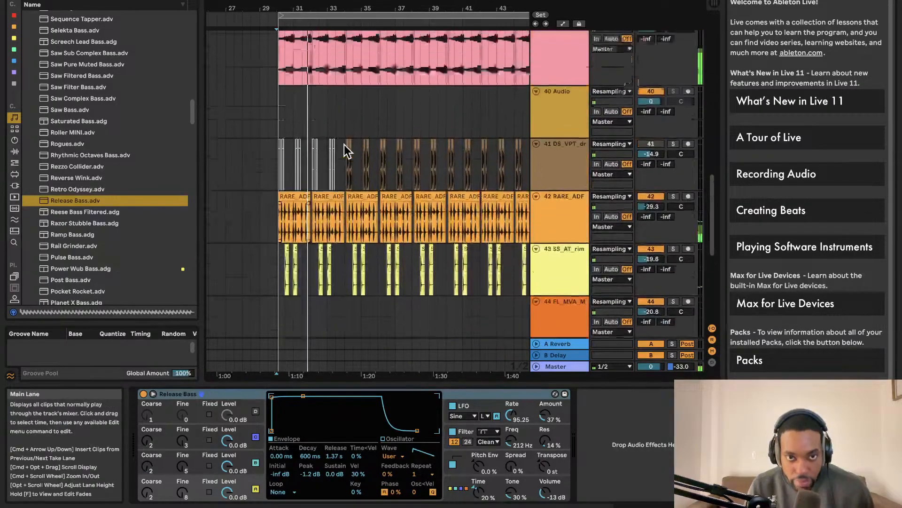
pyautogui.scroll(5, 431, 141)
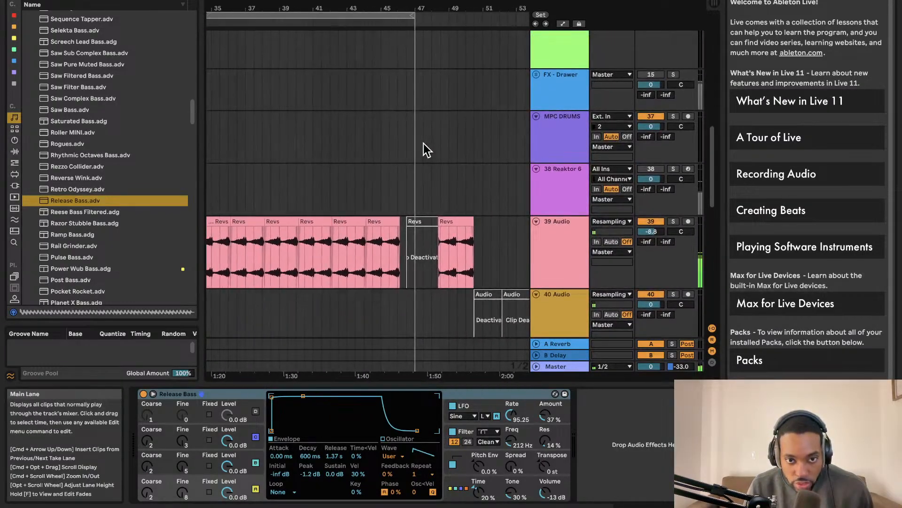
pyautogui.hscroll(-3, 391, 142)
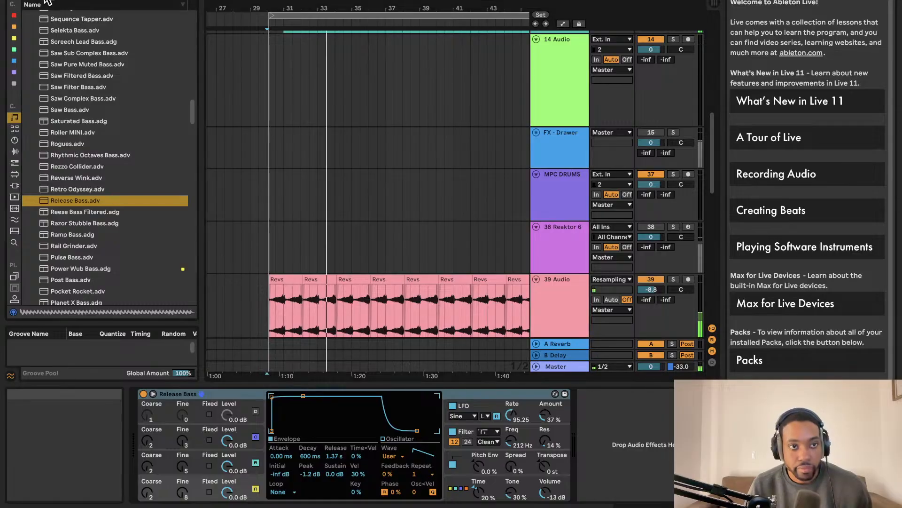
pyautogui.write('ech')
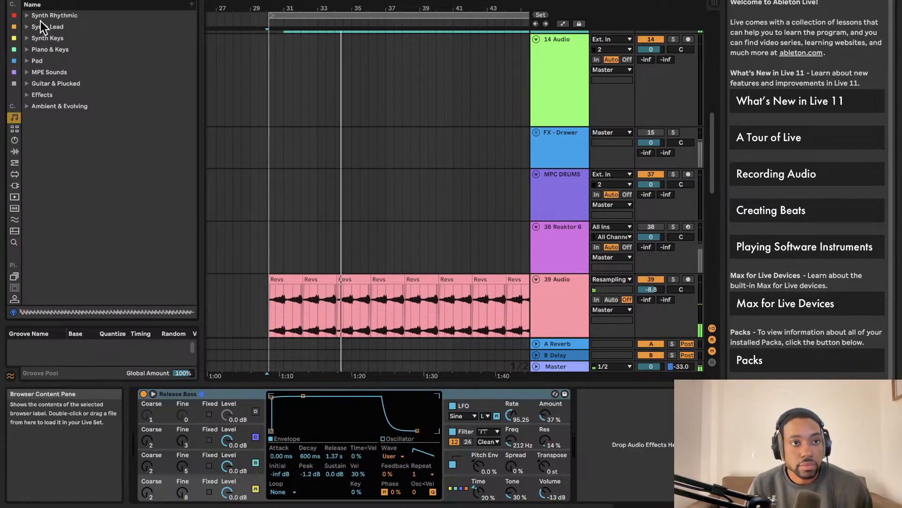
pyautogui.click(27, 26)
pyautogui.moveTo(77, 41); pyautogui.dragTo(157, 46)
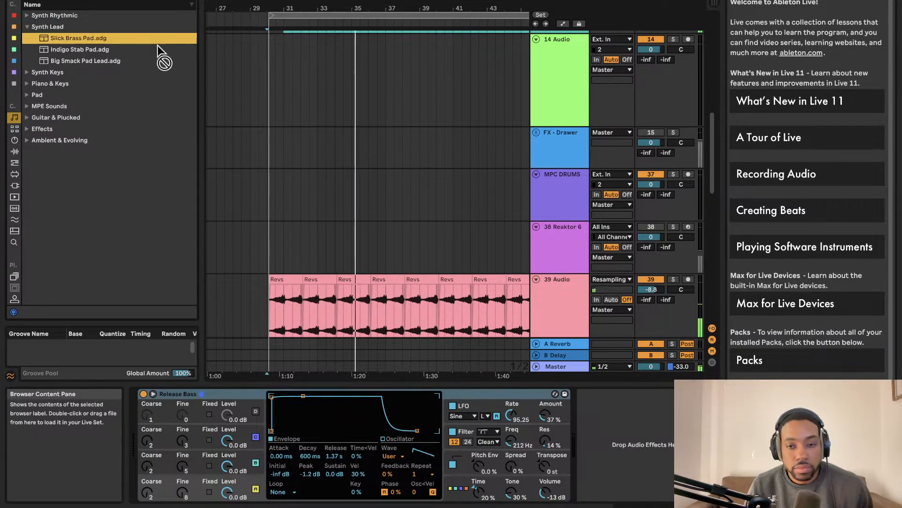
pyautogui.moveTo(599, 335); pyautogui.dragTo(577, 331)
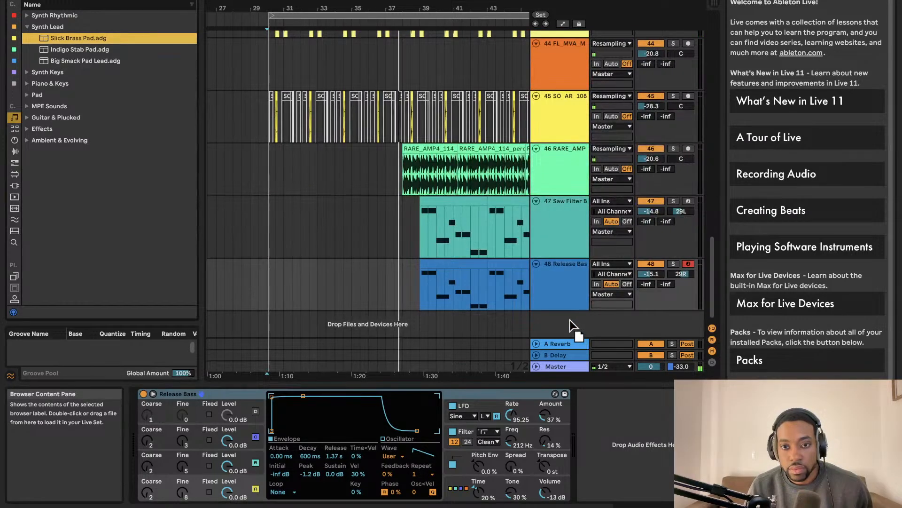
pyautogui.scroll(5, 536, 312)
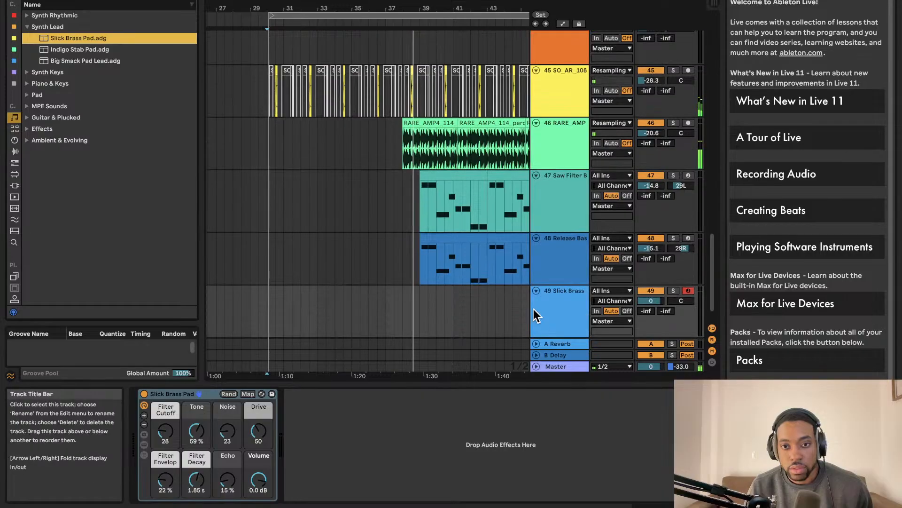
# Step: Copy the piano clip at bar 39 to track 49, repeat it to fill up to bar 47, and lower the track volume to -33.2 dB
pyautogui.scroll(10, 485, 198)
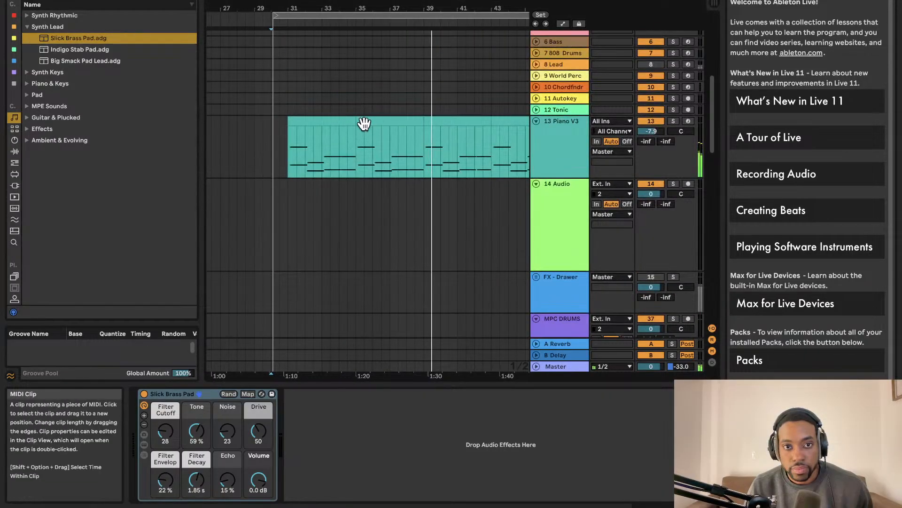
pyautogui.click(445, 122)
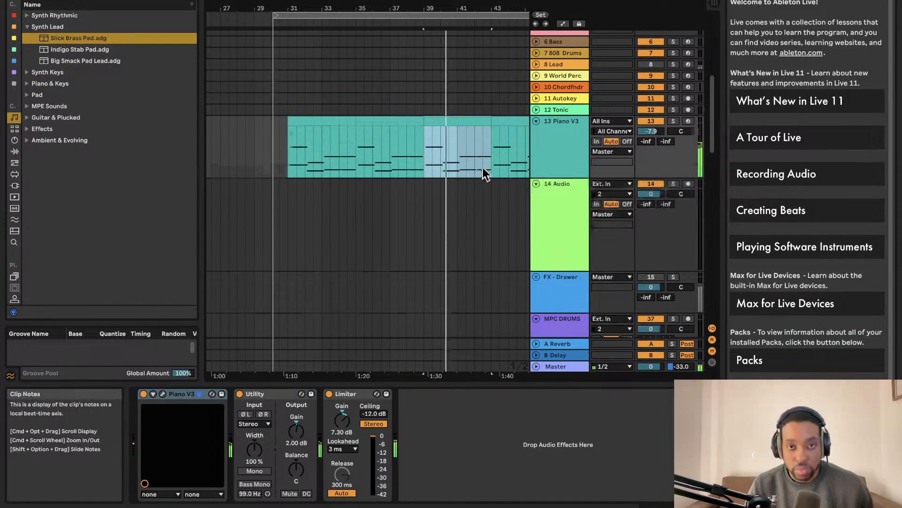
pyautogui.scroll(-15, 483, 169)
pyautogui.click(416, 282)
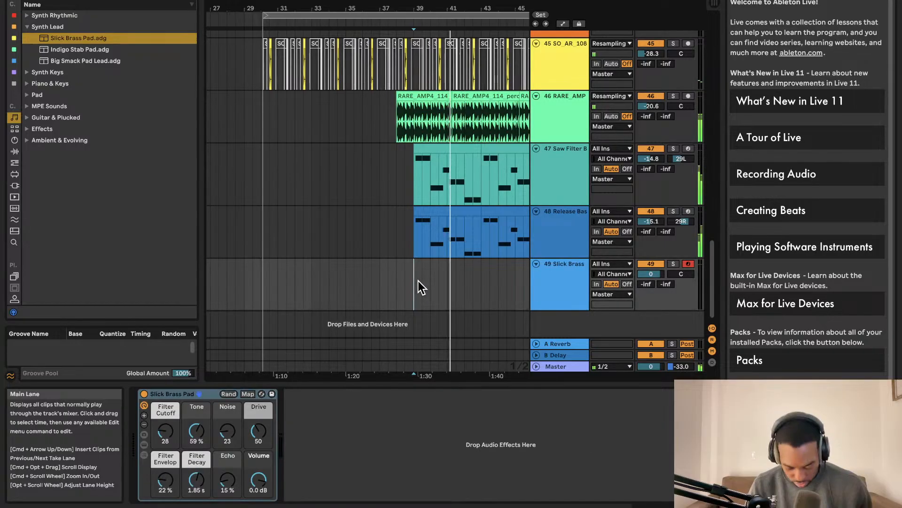
pyautogui.press('super+v')
pyautogui.press('super+space')
pyautogui.moveTo(641, 272); pyautogui.dragTo(641, 289)
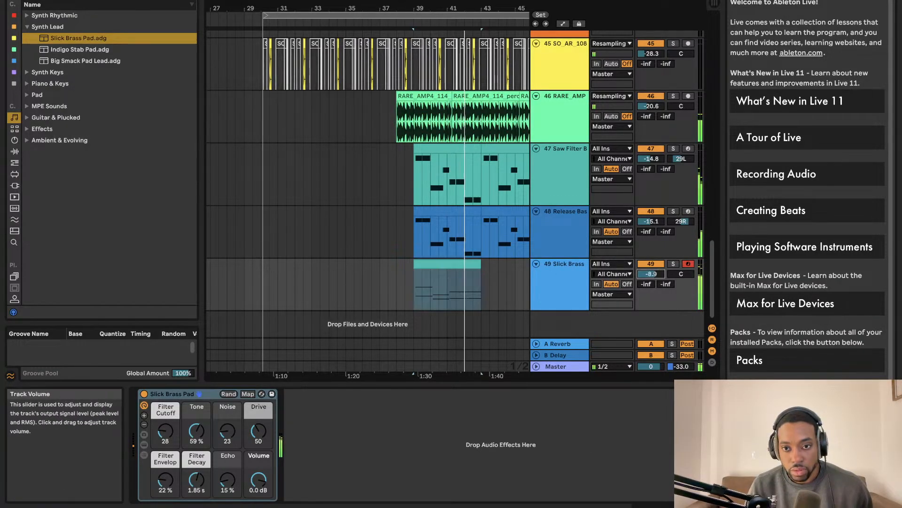
pyautogui.press('super+d')
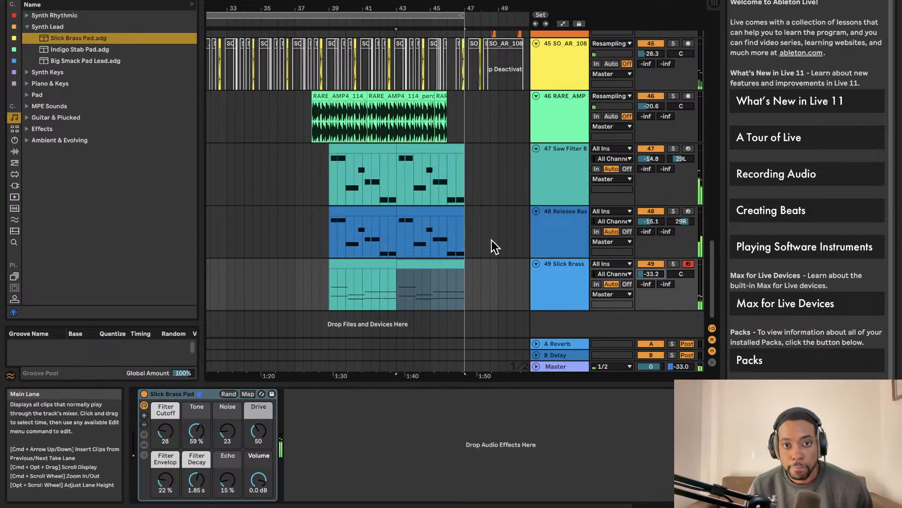
# Step: Extend the end of the arrangement loop to exactly bar 47
pyautogui.click(302, 16)
pyautogui.scroll(3, 395, 73)
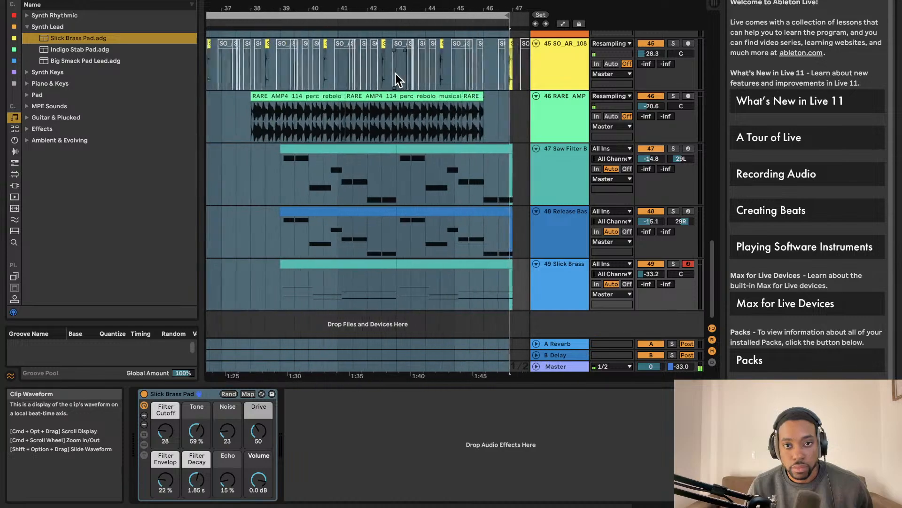
pyautogui.hscroll(4, 399, 78)
pyautogui.scroll(1, 394, 79)
pyautogui.scroll(5, 383, 80)
pyautogui.scroll(5, 376, 80)
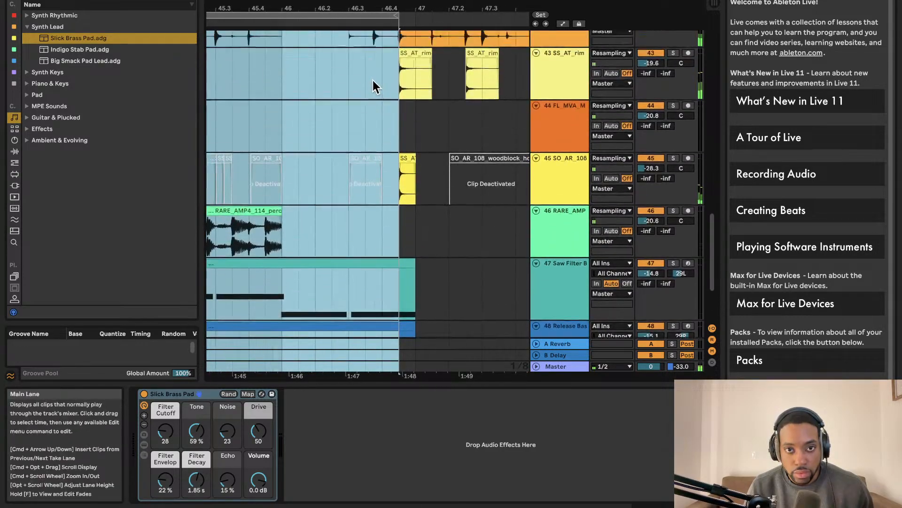
pyautogui.hscroll(2, 353, 42)
pyautogui.moveTo(324, 16); pyautogui.dragTo(342, 15)
pyautogui.scroll(-5, 336, 35)
pyautogui.press('super+shift+l')
pyautogui.scroll(20, 333, 46)
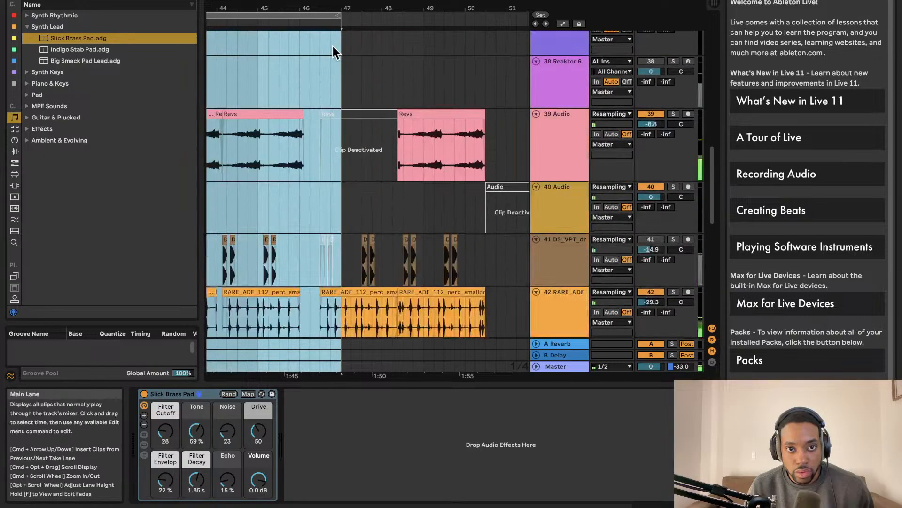
pyautogui.scroll(-20, 336, 44)
# Step: Align the arrangement loop's start with the beginning of the first Revs clip on track 39, just after bar 30
pyautogui.hscroll(-6, 336, 44)
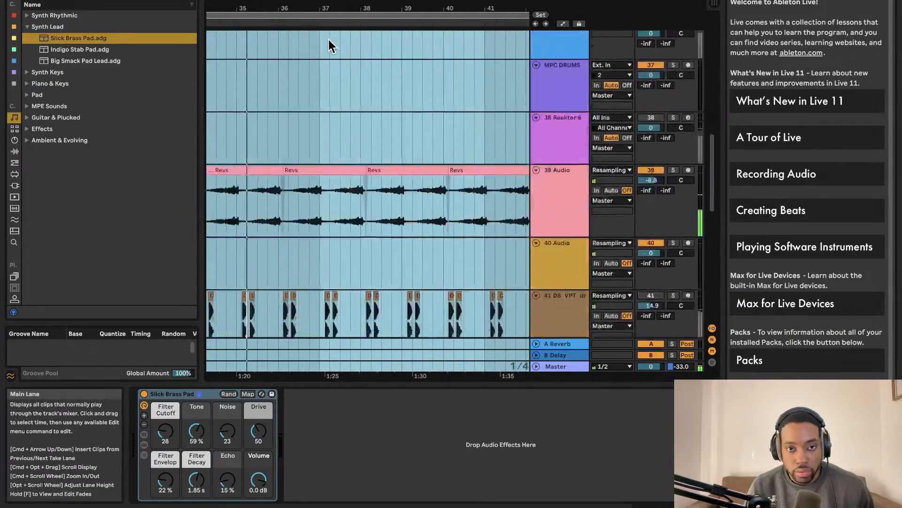
pyautogui.scroll(-5, 328, 40)
pyautogui.scroll(5, 275, 44)
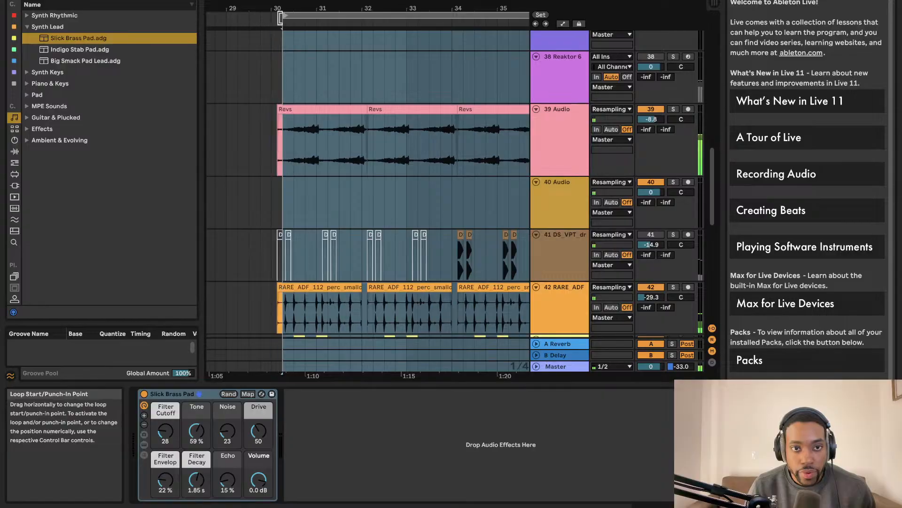
pyautogui.scroll(5, 271, 24)
pyautogui.moveTo(271, 18); pyautogui.dragTo(282, 16)
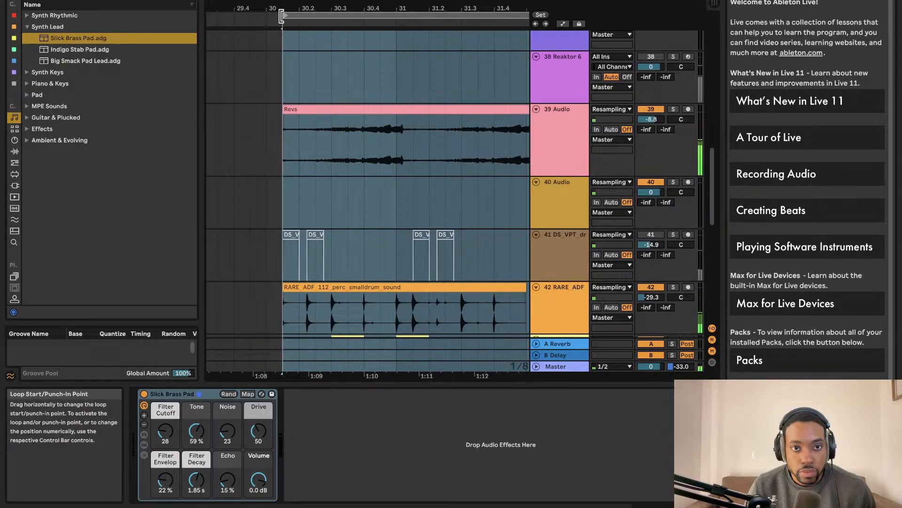
# Step: Duplicate the whole looped section across all tracks so that the copy starts at bar 47
pyautogui.scroll(-10, 315, 66)
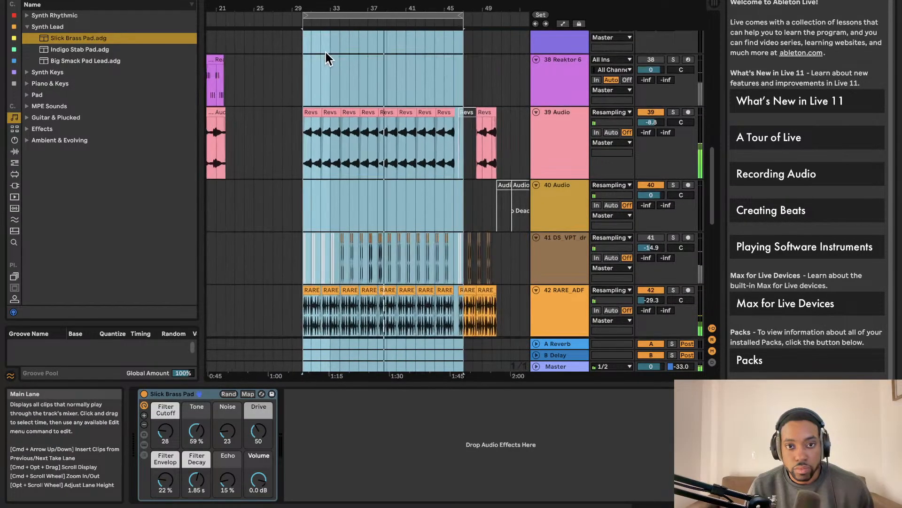
pyautogui.click(363, 15)
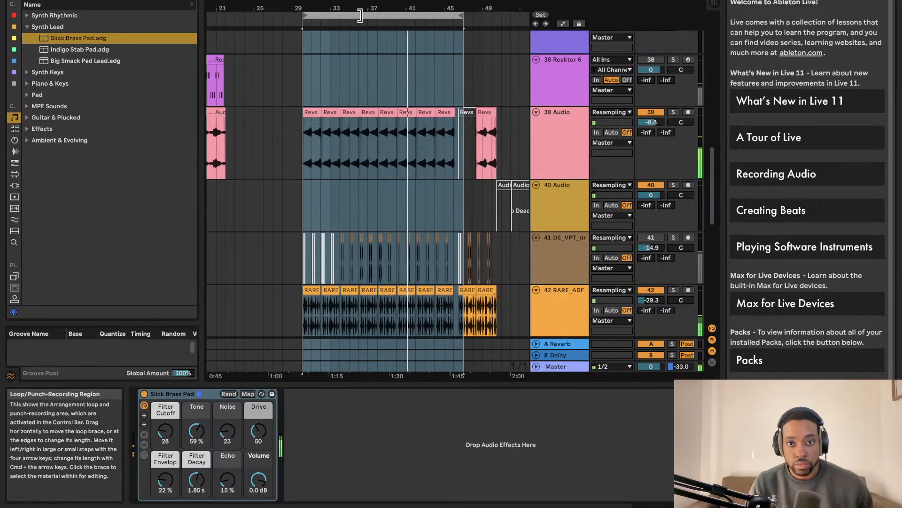
pyautogui.press('Right')
pyautogui.hscroll(-2, 325, 74)
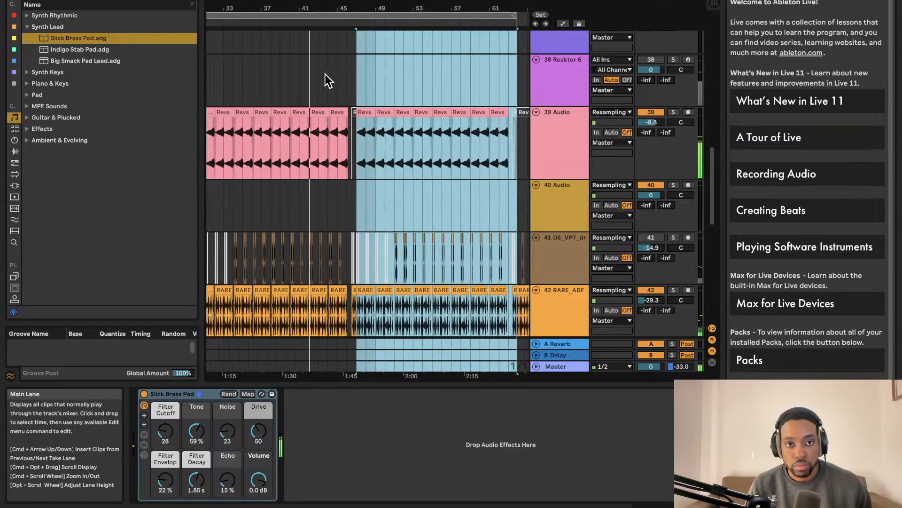
# Step: Examine how the duplicated section from bar 47 lines up on tracks 38 to 49
pyautogui.scroll(-5, 324, 73)
pyautogui.hscroll(-2, 325, 72)
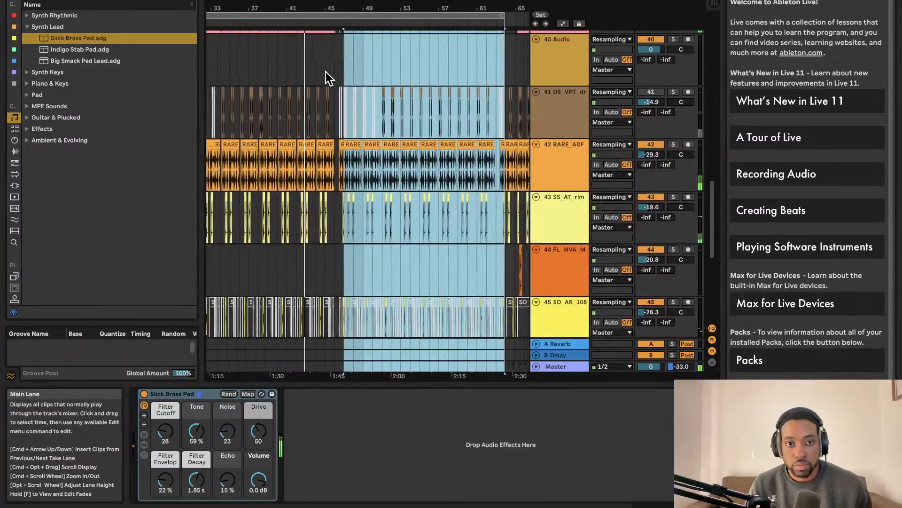
pyautogui.scroll(-1, 326, 72)
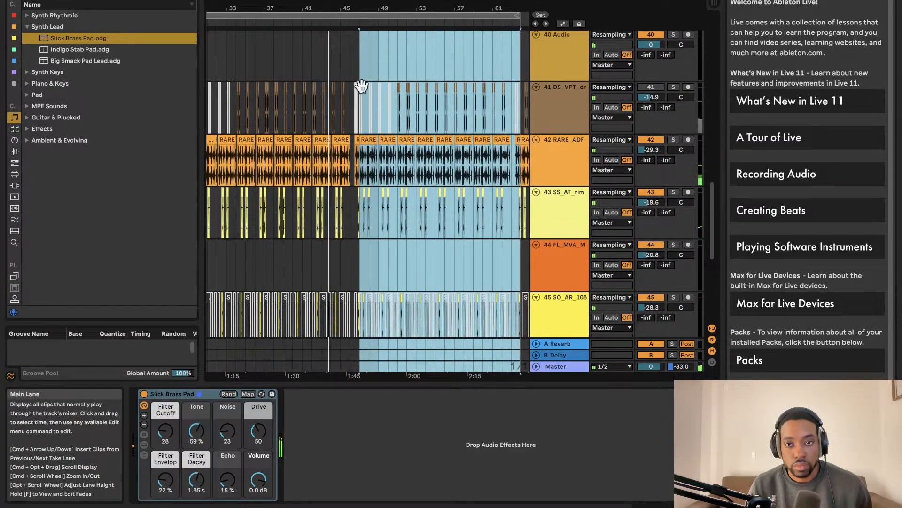
pyautogui.scroll(3, 382, 116)
pyautogui.hscroll(-1, 365, 111)
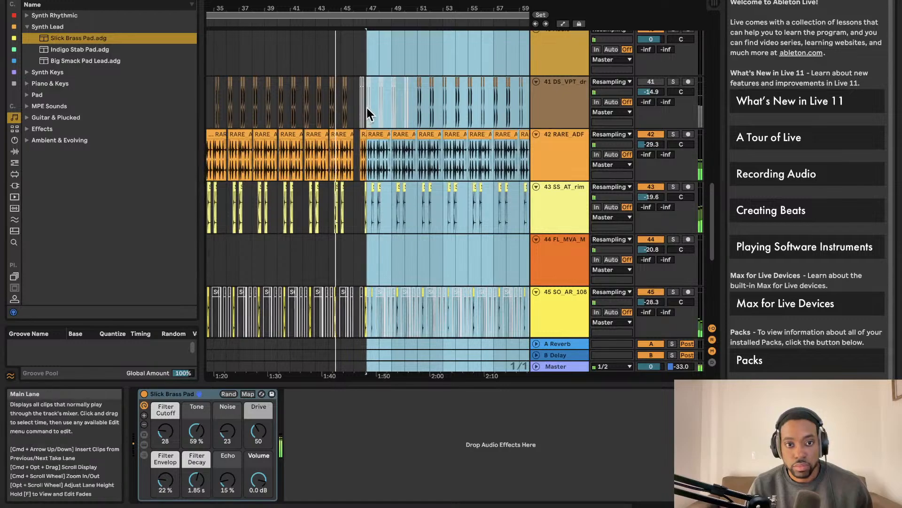
pyautogui.scroll(-5, 366, 109)
pyautogui.hscroll(2, 366, 107)
pyautogui.scroll(-4, 366, 108)
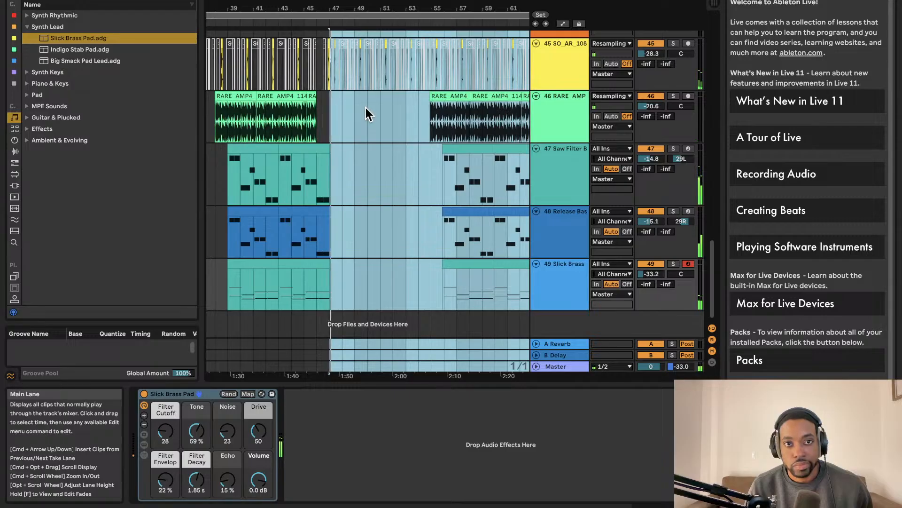
pyautogui.scroll(2, 332, 109)
pyautogui.scroll(5, 332, 109)
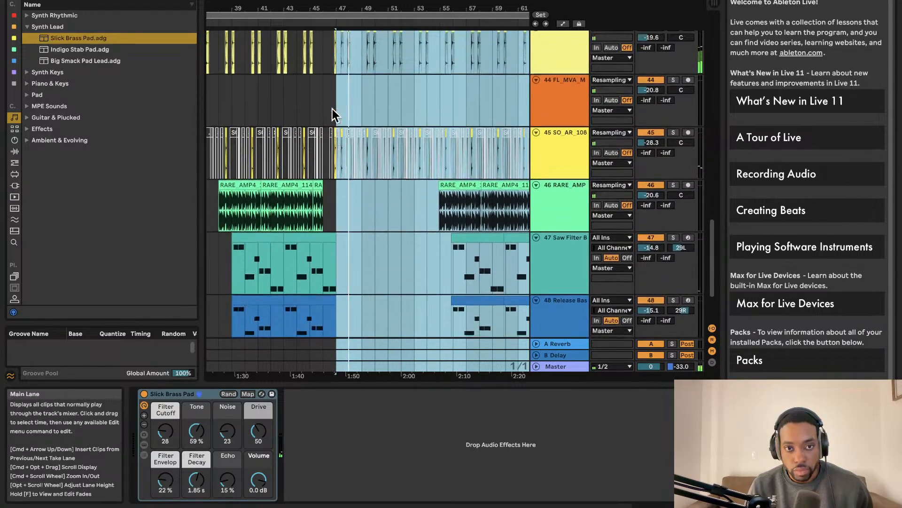
pyautogui.hscroll(-3, 334, 109)
pyautogui.scroll(8, 334, 108)
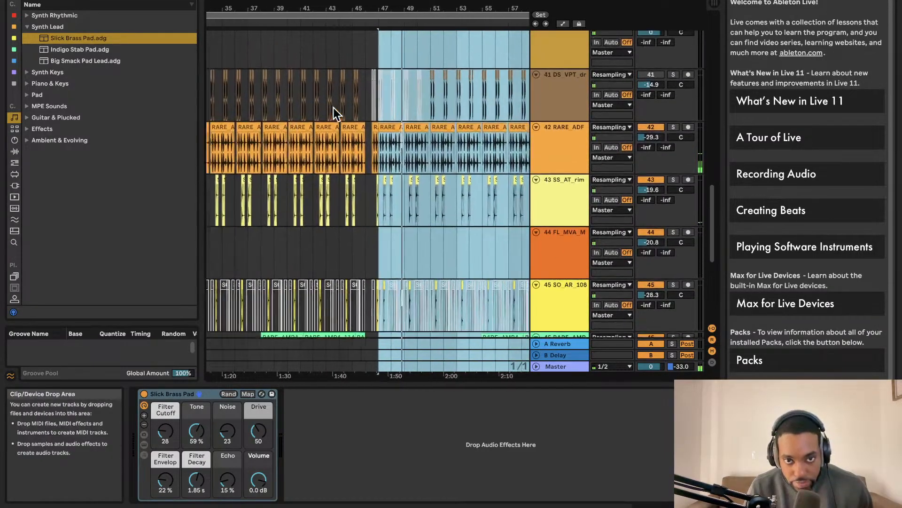
# Step: Undo the duplication of the looped section
pyautogui.click(413, 35)
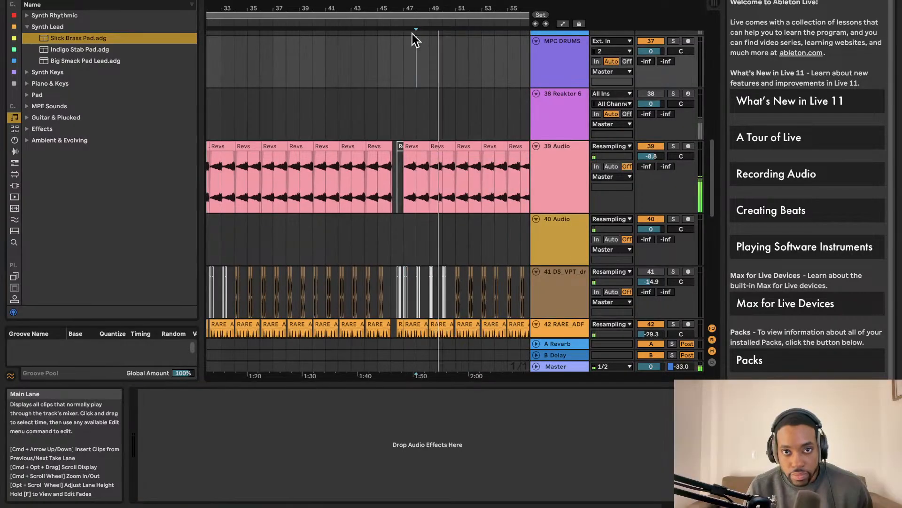
pyautogui.moveTo(401, 61); pyautogui.dragTo(413, 60)
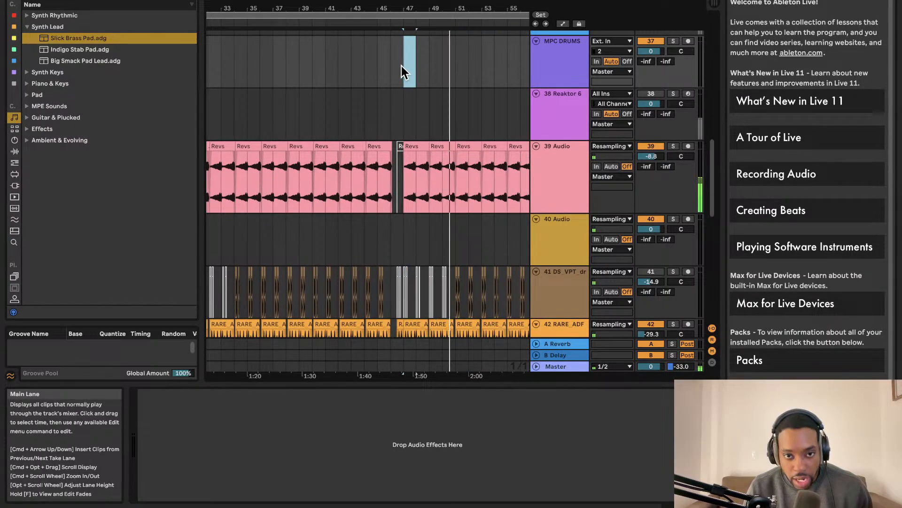
pyautogui.scroll(-5, 401, 65)
pyautogui.press('super+z')
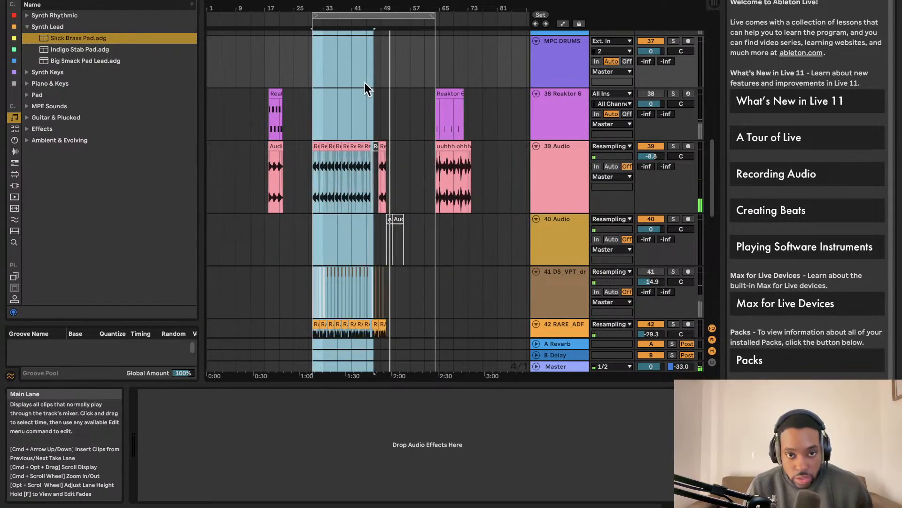
pyautogui.keyDown('alt'); pyautogui.scroll(-4, 360, 73); pyautogui.keyUp('alt')
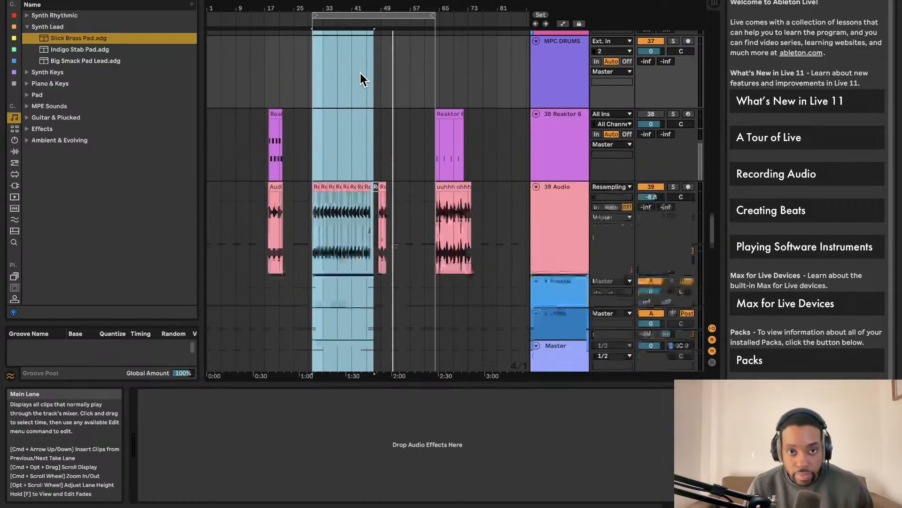
pyautogui.keyDown('super'); pyautogui.scroll(5, 360, 72); pyautogui.keyUp('super')
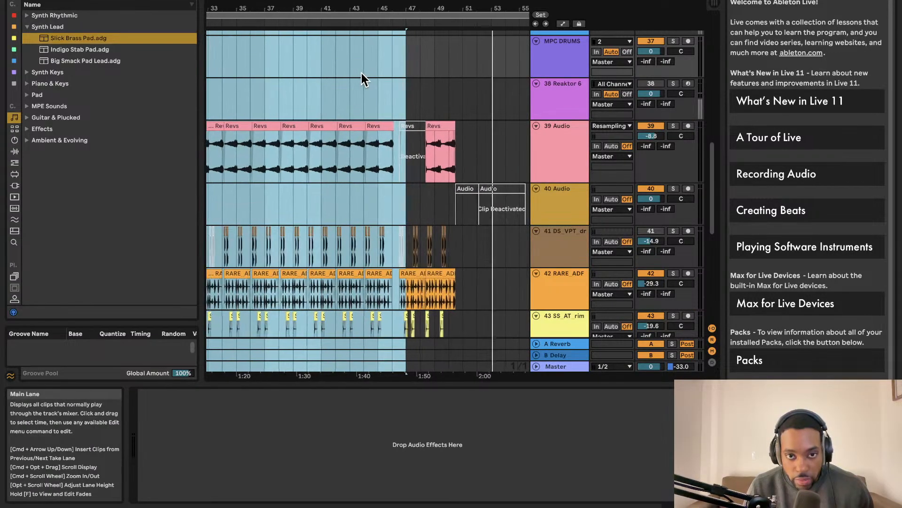
# Step: Shorten the arrangement loop so that it ends at bar 47
pyautogui.scroll(2, 362, 72)
pyautogui.keyDown('super'); pyautogui.scroll(-2, 517, 36); pyautogui.keyUp('super')
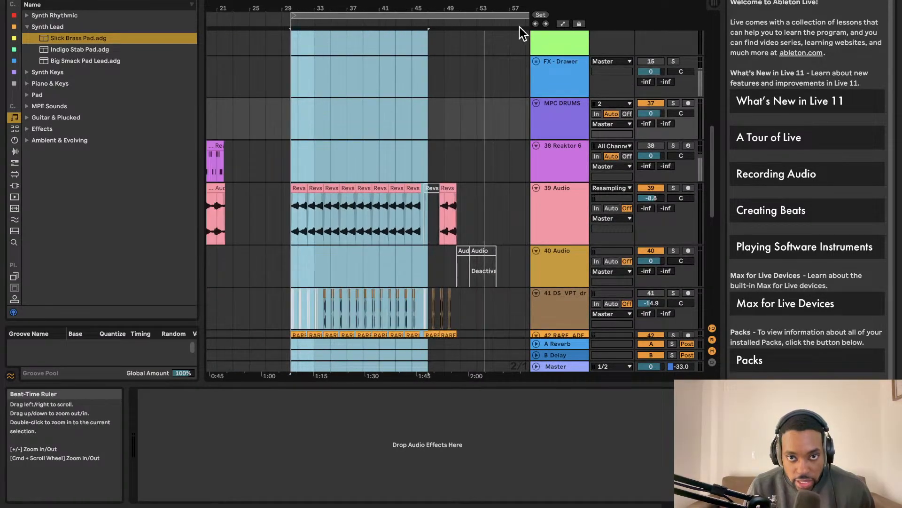
pyautogui.hscroll(4, 486, 50)
pyautogui.moveTo(422, 15); pyautogui.dragTo(272, 19)
pyautogui.scroll(6, 275, 52)
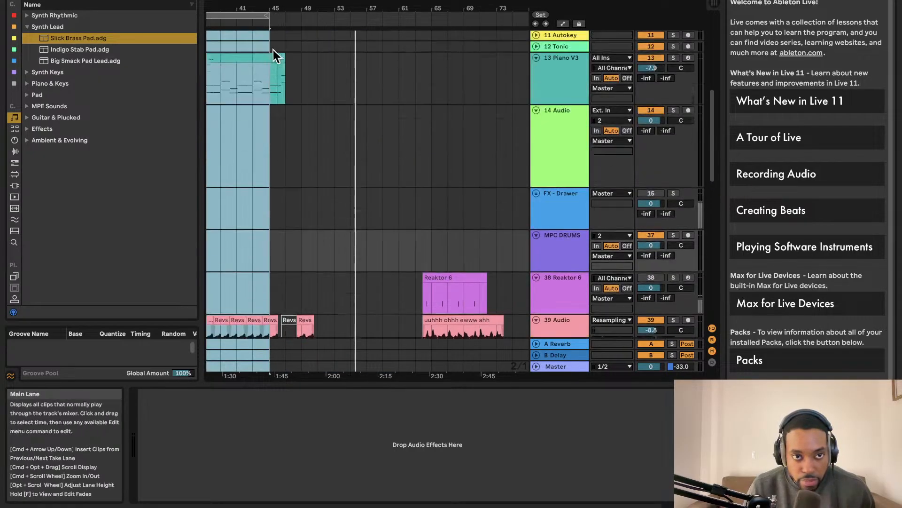
pyautogui.hscroll(-3, 306, 36)
pyautogui.moveTo(333, 18); pyautogui.dragTo(344, 16)
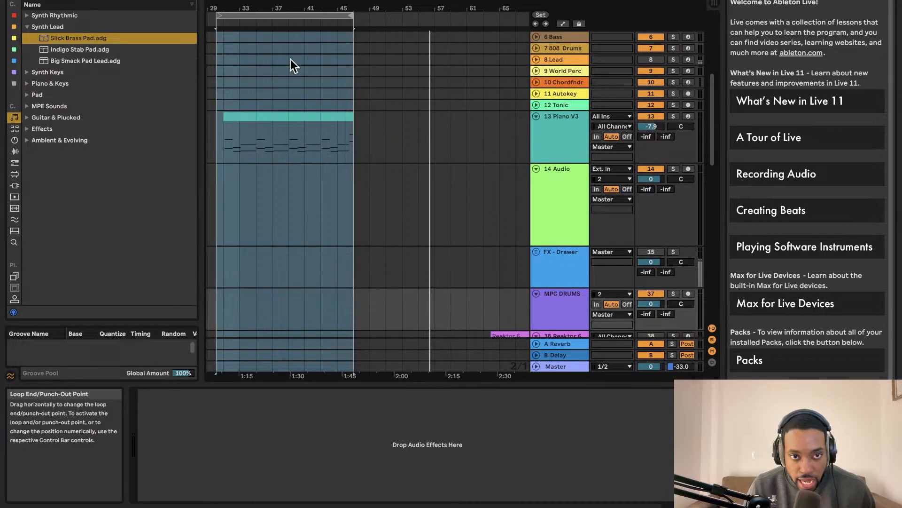
# Step: Move the arrangement loop's start to bar 31, where the piano clip on track 13 begins
pyautogui.scroll(10, 230, 48)
pyautogui.scroll(-10, 248, 60)
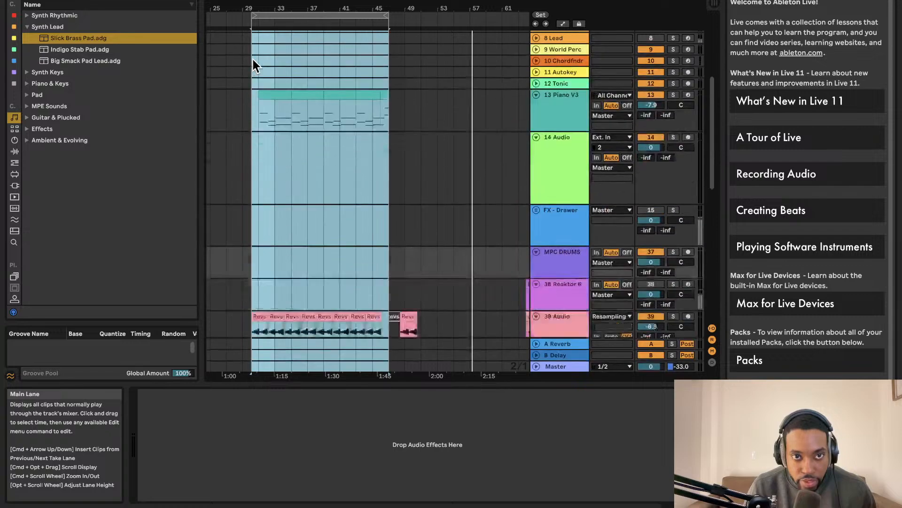
pyautogui.scroll(5, 258, 61)
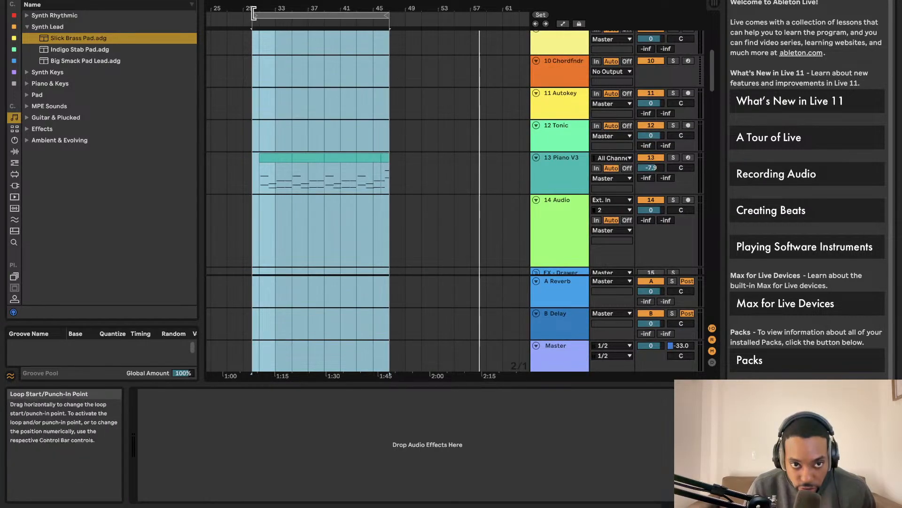
pyautogui.scroll(-5, 267, 84)
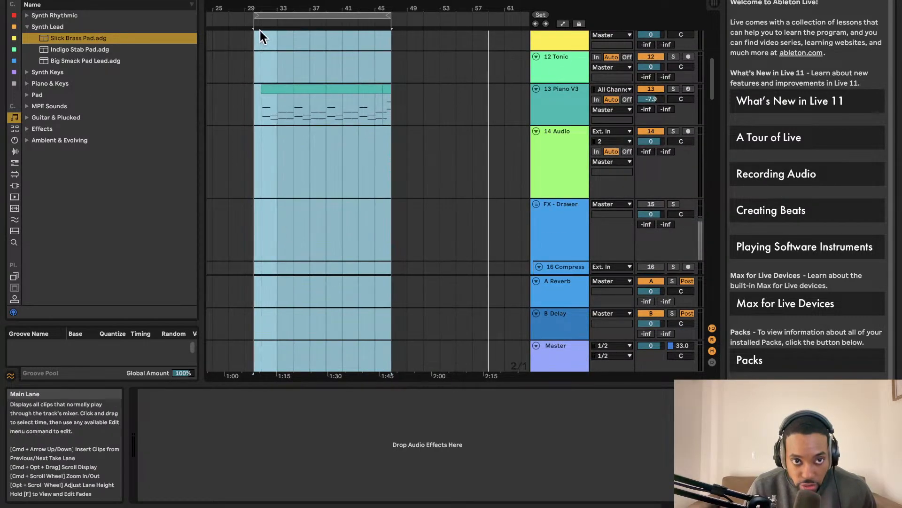
pyautogui.moveTo(255, 15); pyautogui.dragTo(258, 14)
pyautogui.scroll(-1, 337, 84)
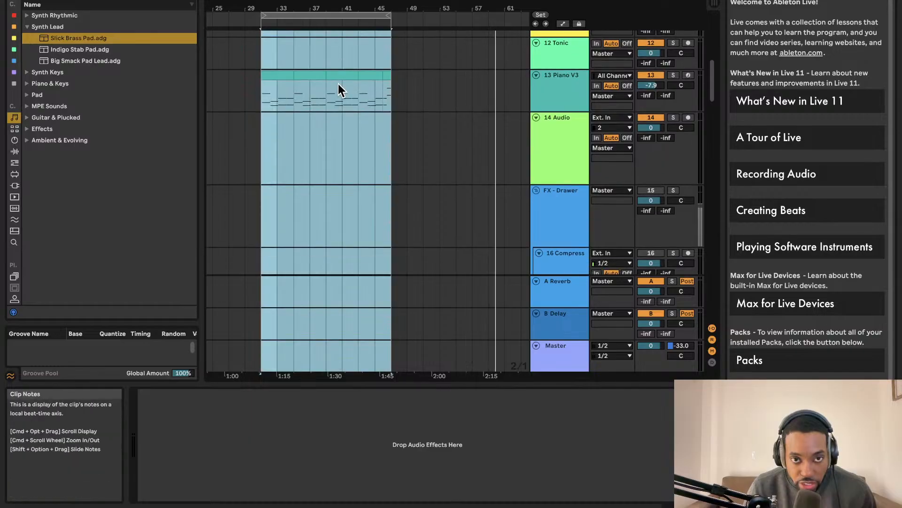
# Step: Inspect the looped section from the piano track down to the percussion tracks to see where their clips start
pyautogui.scroll(-3, 337, 84)
pyautogui.scroll(5, 338, 83)
pyautogui.scroll(3, 329, 87)
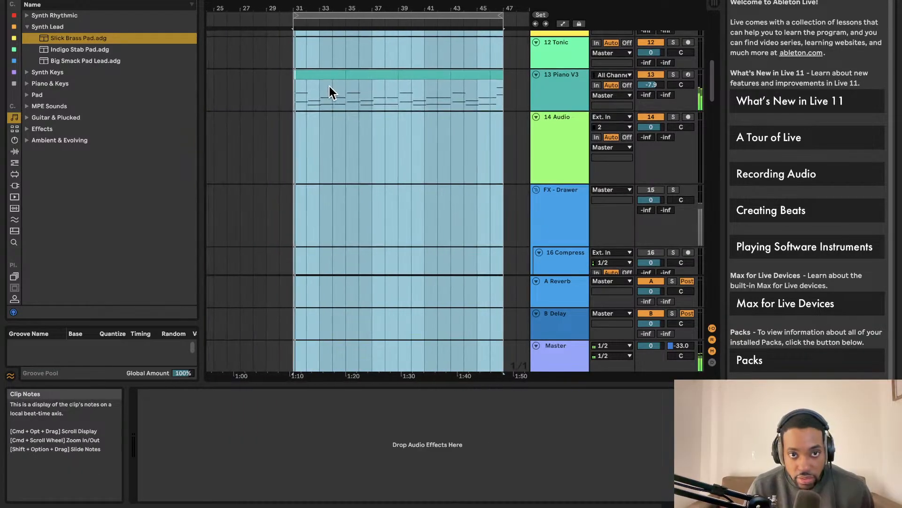
pyautogui.scroll(-3, 329, 86)
pyautogui.scroll(-5, 327, 85)
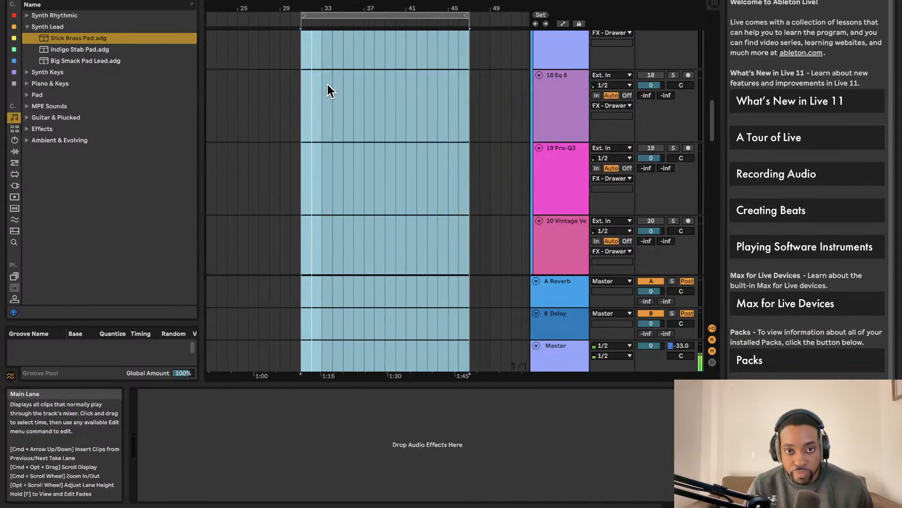
pyautogui.scroll(-3, 326, 83)
pyautogui.scroll(5, 326, 83)
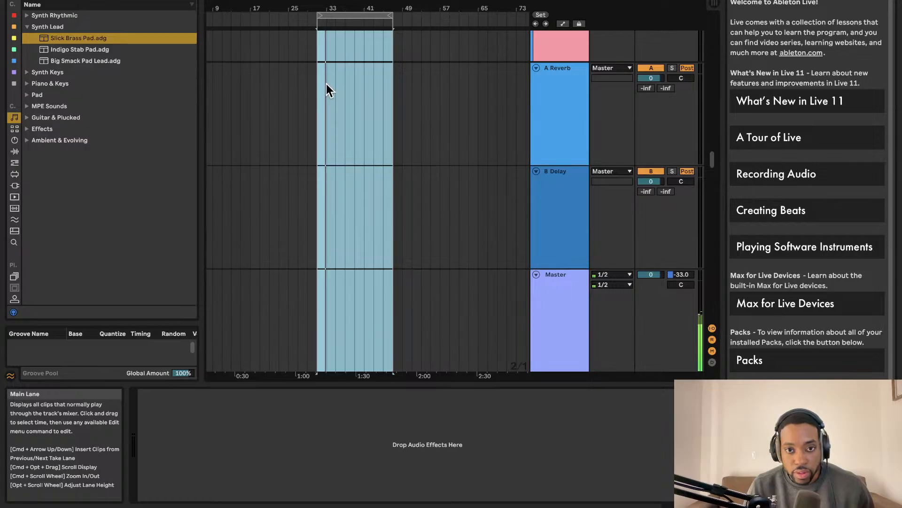
pyautogui.scroll(-4, 326, 84)
pyautogui.scroll(2, 326, 83)
pyautogui.scroll(6, 325, 86)
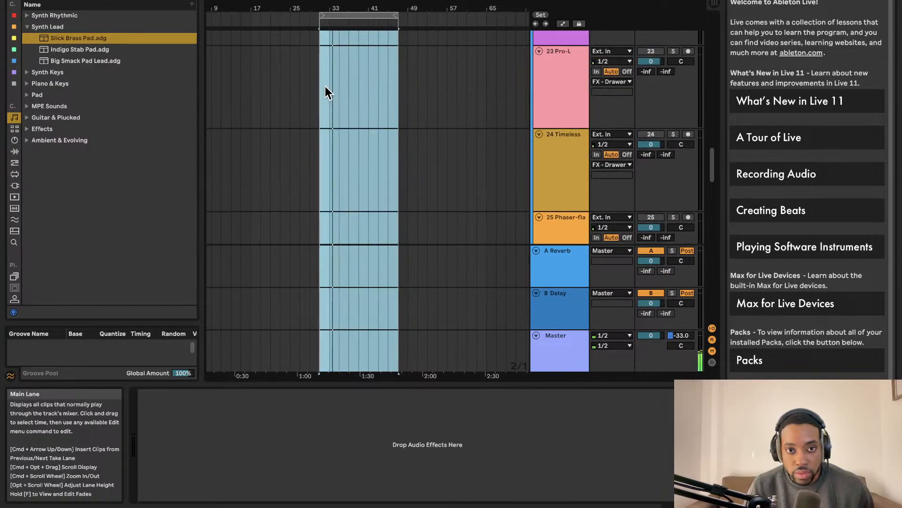
pyautogui.scroll(-20, 326, 86)
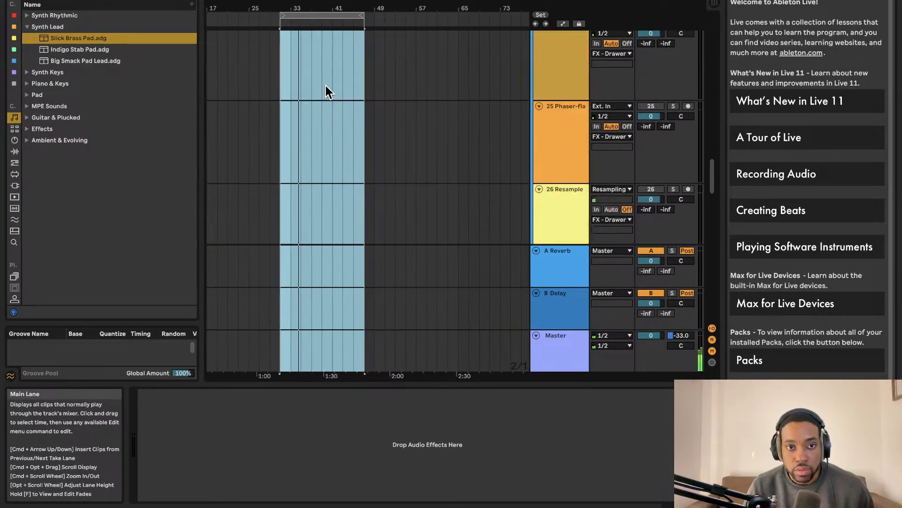
pyautogui.scroll(-3, 324, 87)
pyautogui.scroll(5, 324, 87)
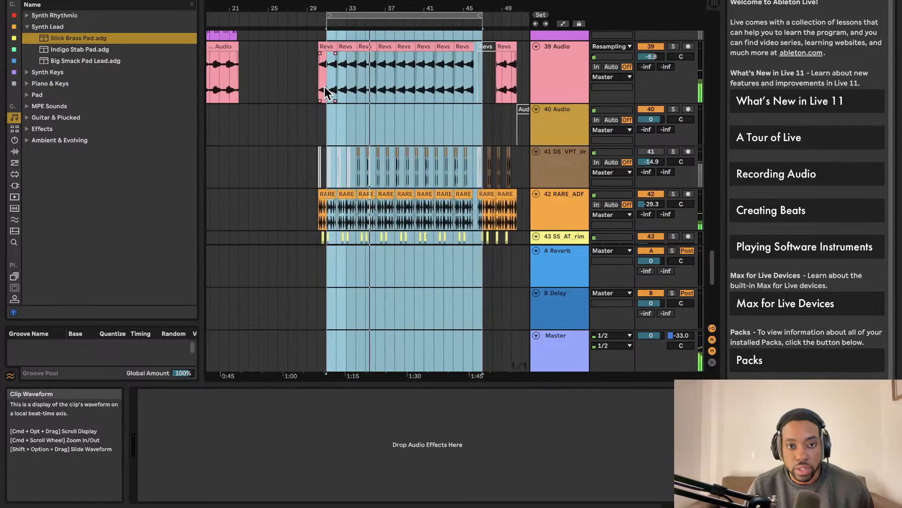
pyautogui.scroll(-5, 325, 86)
pyautogui.hscroll(4, 326, 86)
pyautogui.scroll(4, 327, 86)
pyautogui.hscroll(-2, 325, 86)
pyautogui.scroll(4, 326, 88)
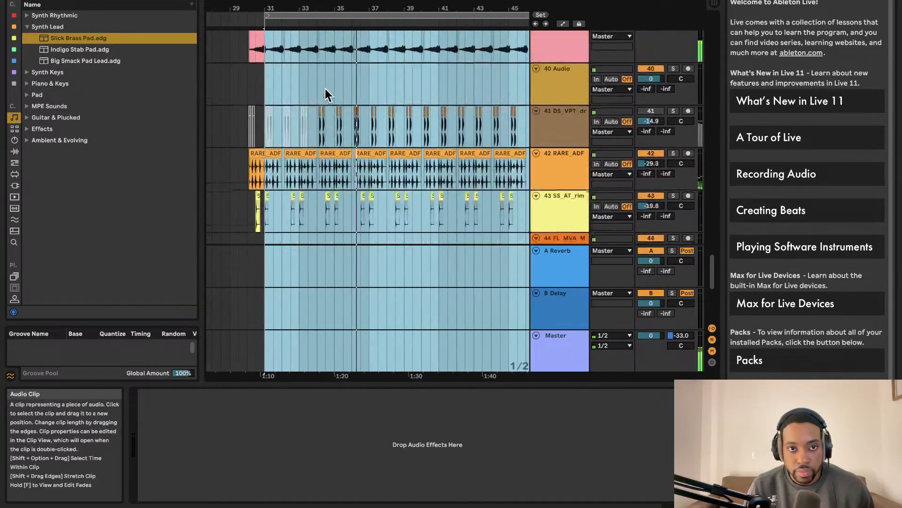
# Step: Align the arrangement loop's start with the first Revs clip on track 39, just after bar 30
pyautogui.hscroll(-2, 326, 89)
pyautogui.moveTo(266, 14); pyautogui.dragTo(251, 14)
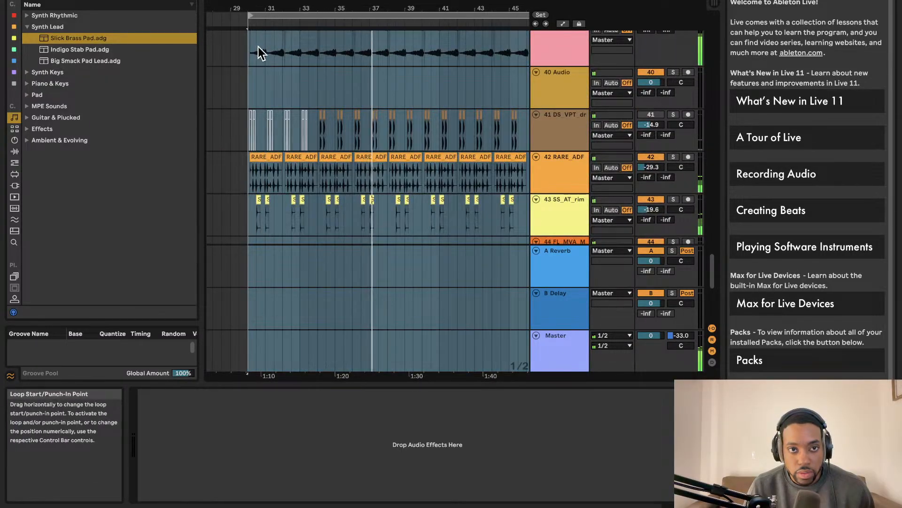
pyautogui.scroll(5, 256, 55)
pyautogui.scroll(5, 273, 52)
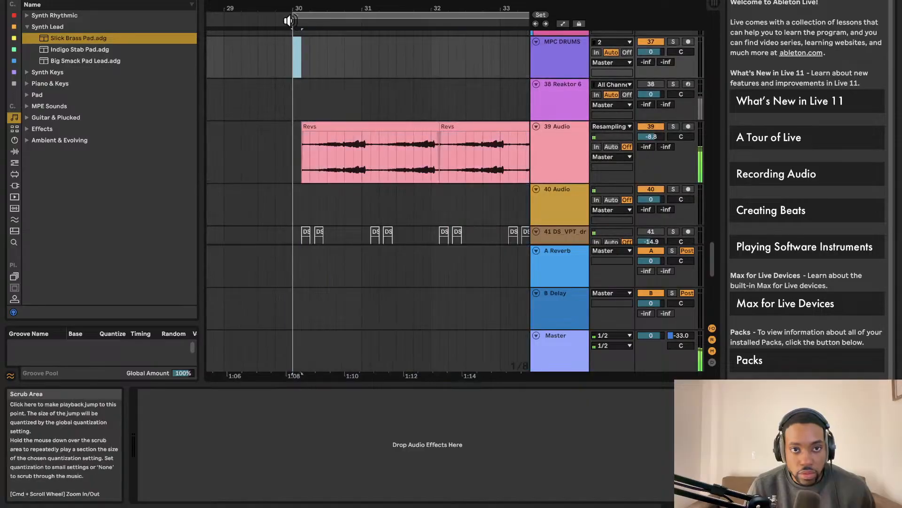
pyautogui.moveTo(293, 17); pyautogui.dragTo(298, 16)
# Step: Check the clips on tracks 36 to 47 through the looped section and where they end around bar 47
pyautogui.scroll(-4, 328, 94)
pyautogui.hscroll(3, 327, 94)
pyautogui.scroll(-3, 324, 94)
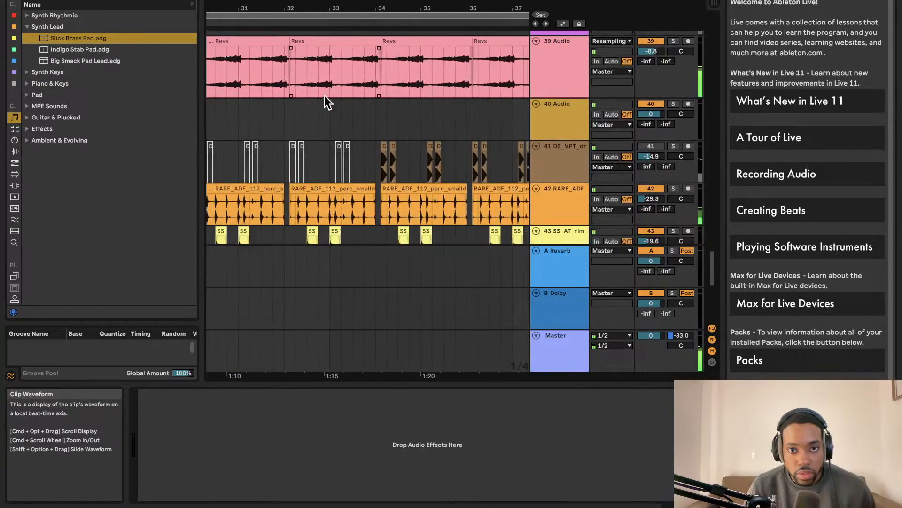
pyautogui.hscroll(3, 315, 97)
pyautogui.scroll(5, 314, 98)
pyautogui.scroll(2, 312, 97)
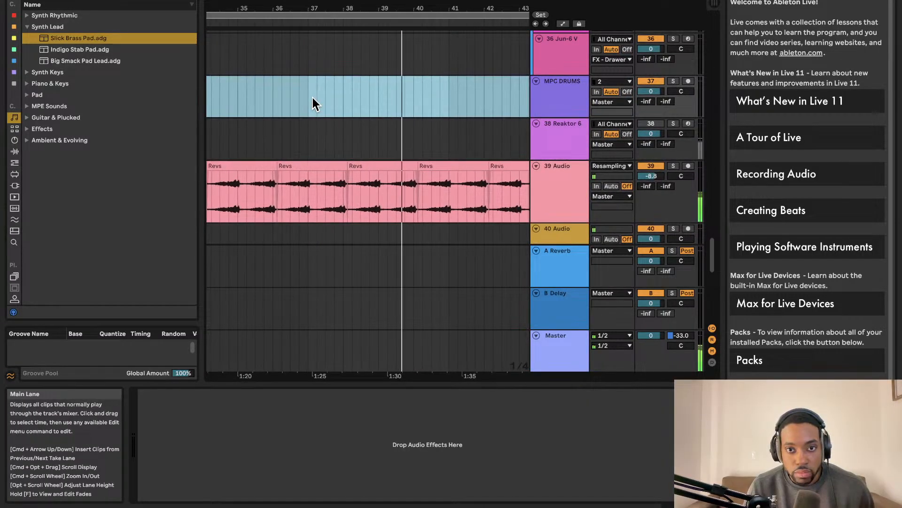
pyautogui.scroll(-2, 312, 97)
pyautogui.scroll(-8, 313, 97)
pyautogui.hscroll(3, 313, 97)
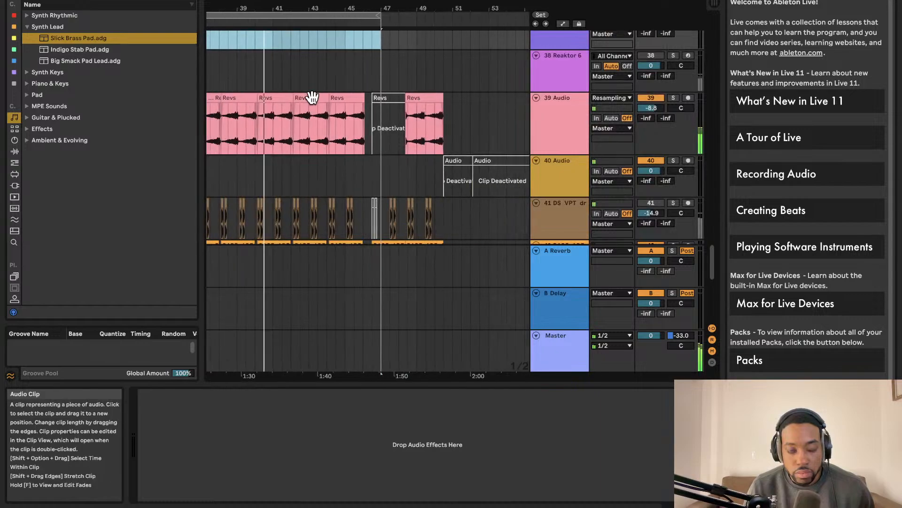
pyautogui.scroll(3, 314, 98)
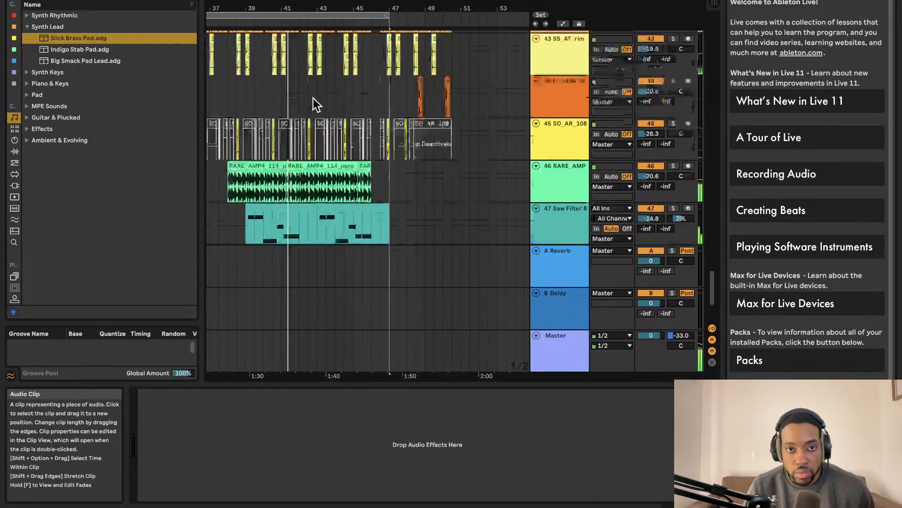
pyautogui.scroll(-2, 314, 97)
pyautogui.hscroll(-3, 316, 97)
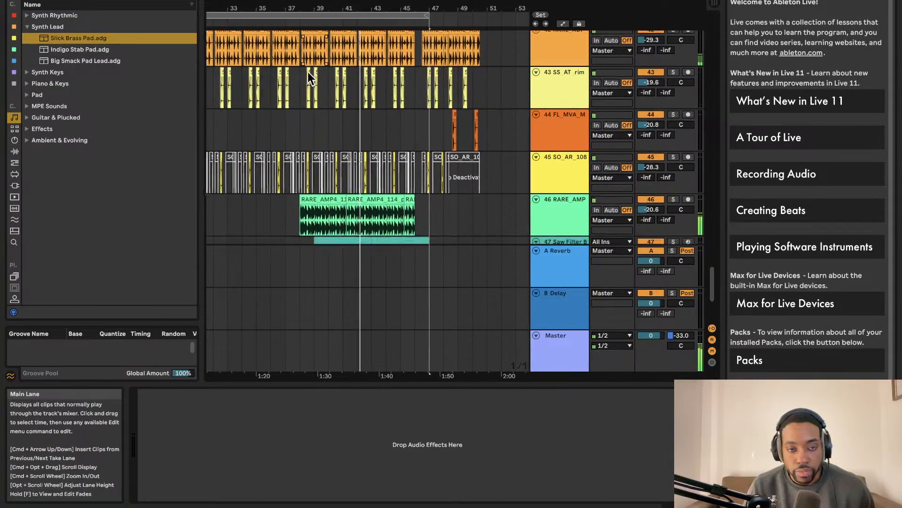
# Step: Stop playback and duplicate the time from bar 39 to bar 47 across all tracks, inserting the copy directly after bar 47
pyautogui.scroll(-1, 312, 86)
pyautogui.press('space')
pyautogui.moveTo(319, 235); pyautogui.dragTo(322, 0)
pyautogui.scroll(-20, 356, 115)
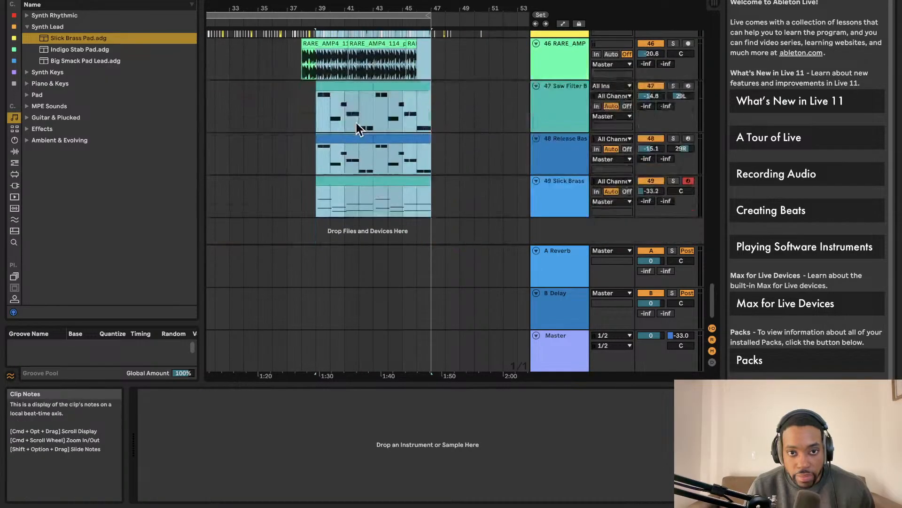
pyautogui.scroll(1, 356, 122)
pyautogui.scroll(-4, 355, 122)
pyautogui.scroll(15, 354, 123)
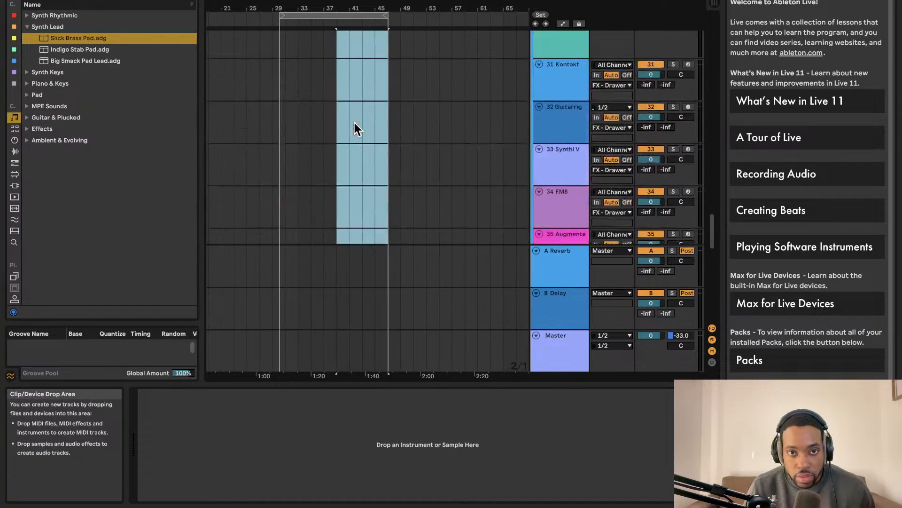
pyautogui.scroll(-12, 354, 123)
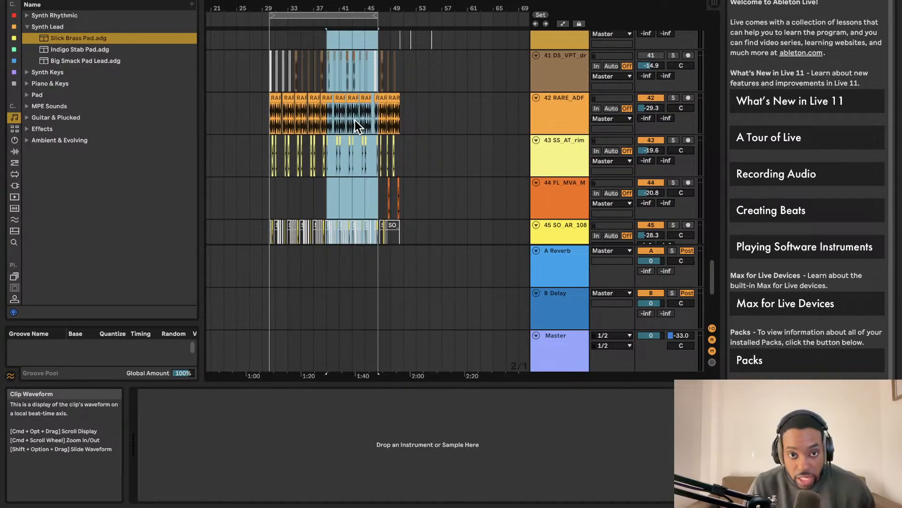
pyautogui.press('super+shift+d')
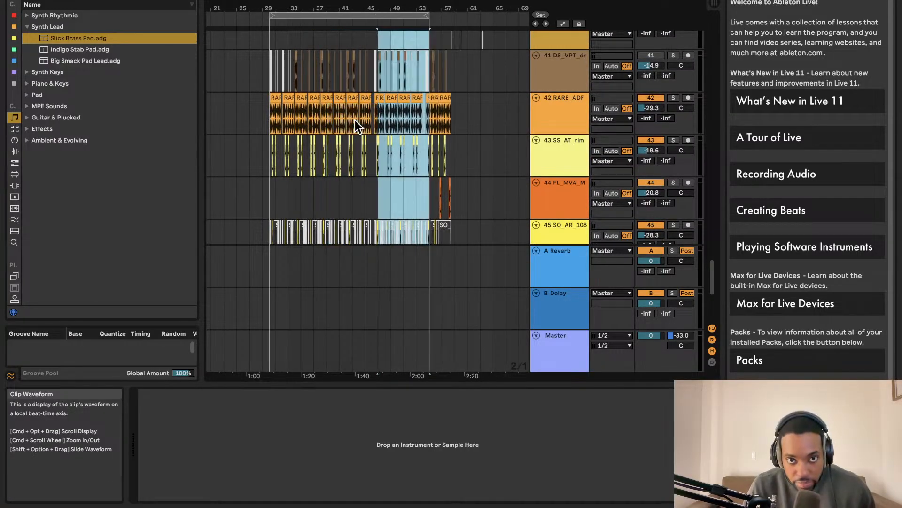
# Step: Add an unnamed locator at the start of the duplicated section near bar 47 and start playback from it
pyautogui.rightClick(377, 29)
pyautogui.click(394, 55)
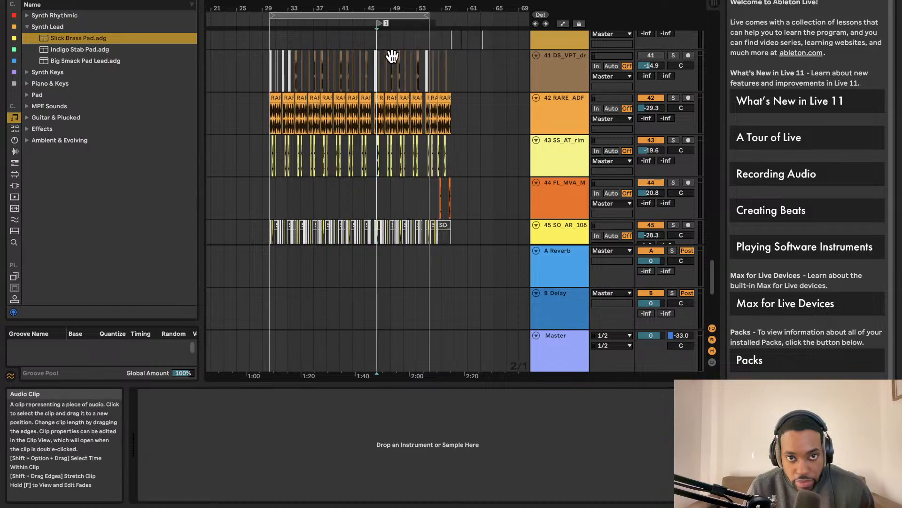
pyautogui.scroll(3, 384, 59)
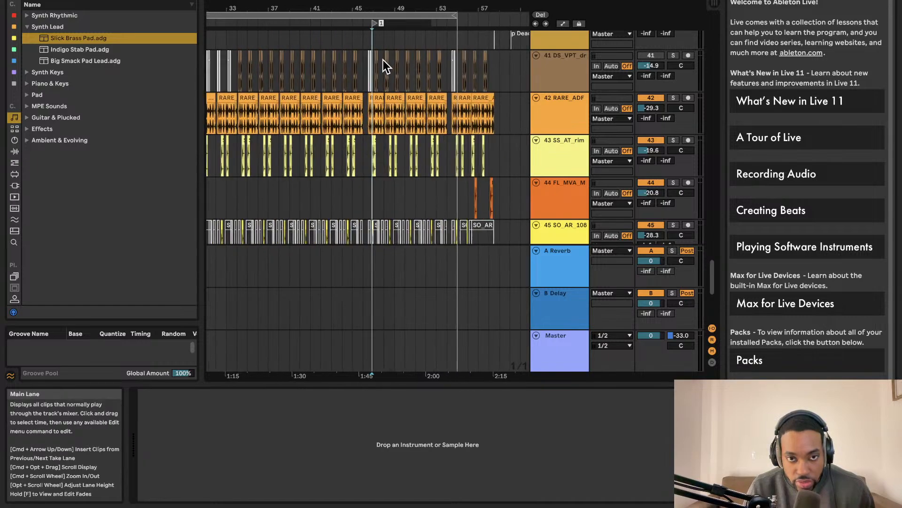
pyautogui.click(361, 26)
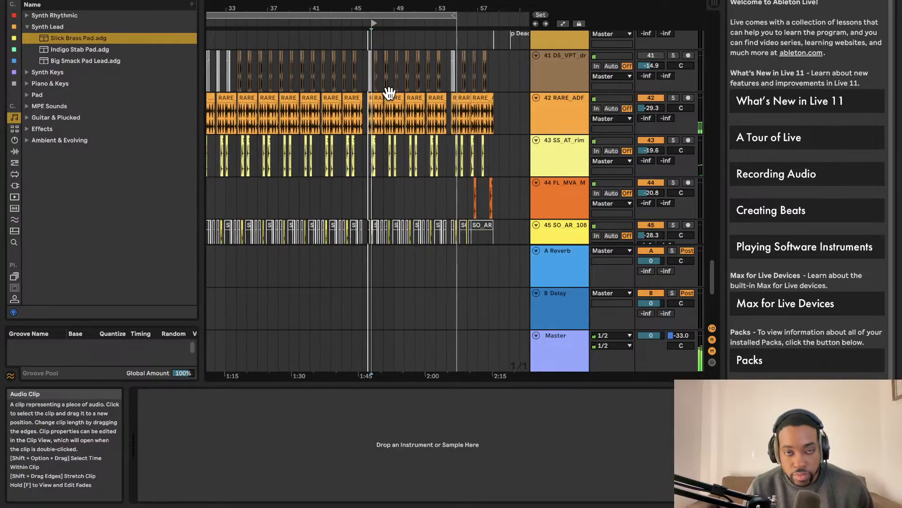
# Step: Play the arrangement and check the clips on tracks 39 to 49 on both sides of bar 47
pyautogui.scroll(3, 389, 95)
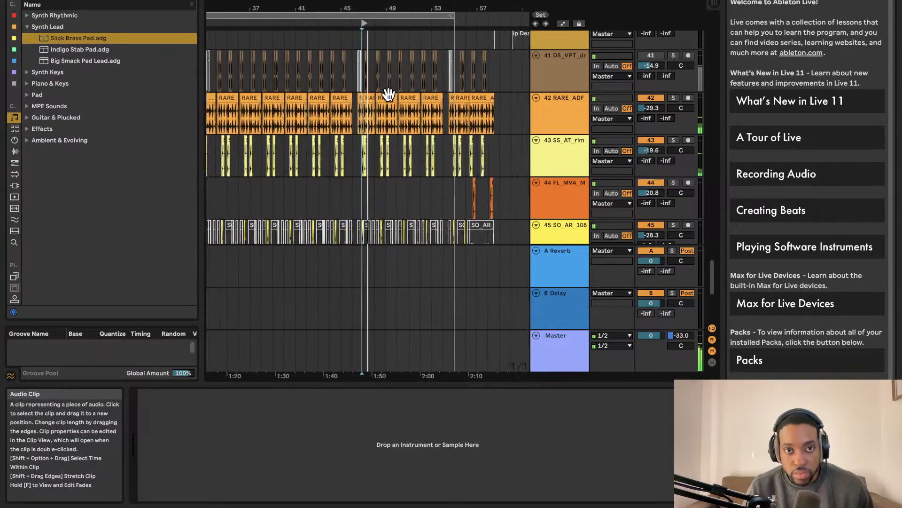
pyautogui.scroll(-5, 388, 95)
pyautogui.scroll(-3, 389, 97)
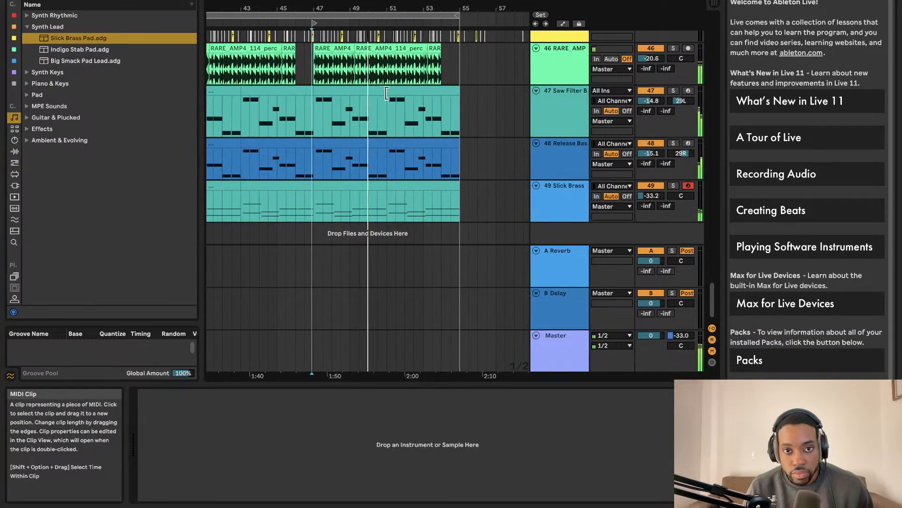
pyautogui.scroll(3, 350, 96)
pyautogui.press('space')
pyautogui.press('space')
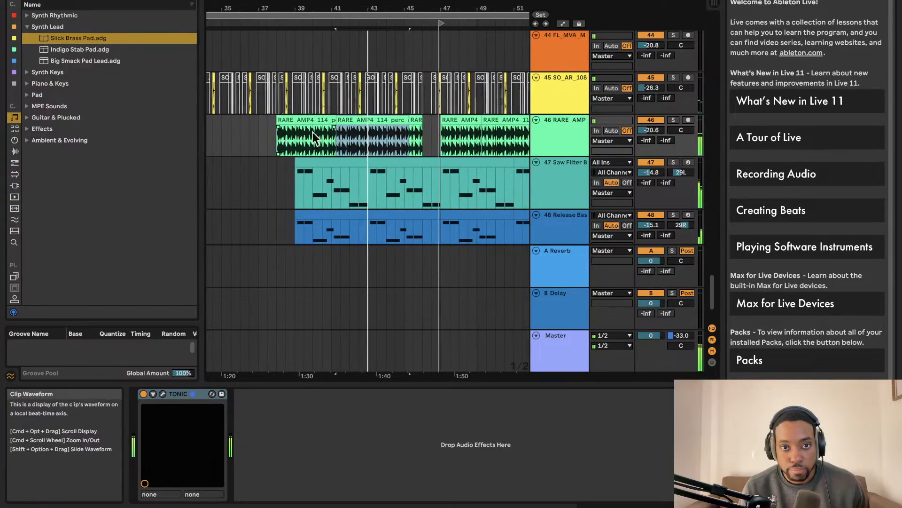
pyautogui.scroll(10, 343, 118)
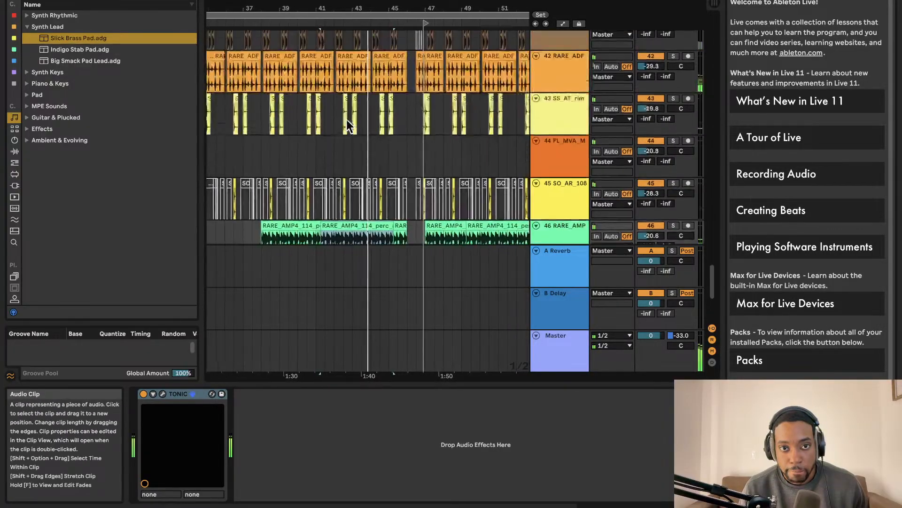
pyautogui.scroll(-4, 346, 120)
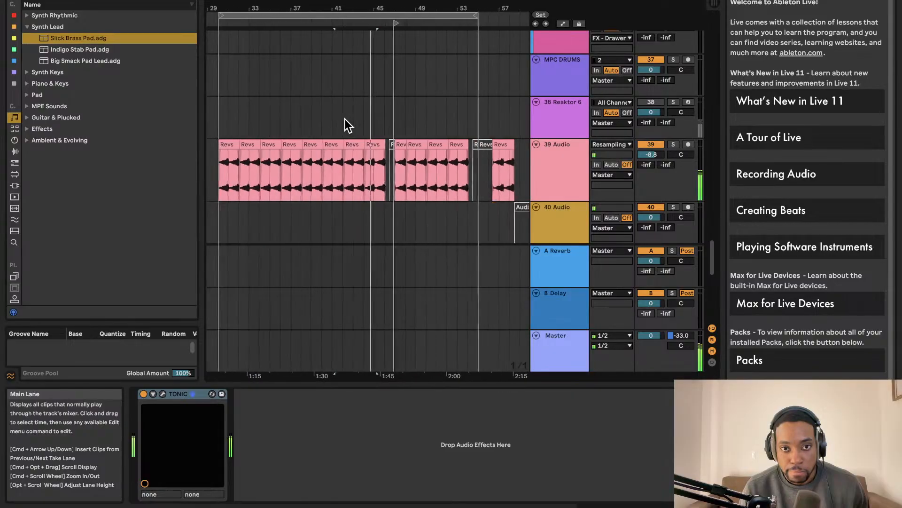
pyautogui.scroll(-10, 346, 119)
pyautogui.scroll(-3, 345, 118)
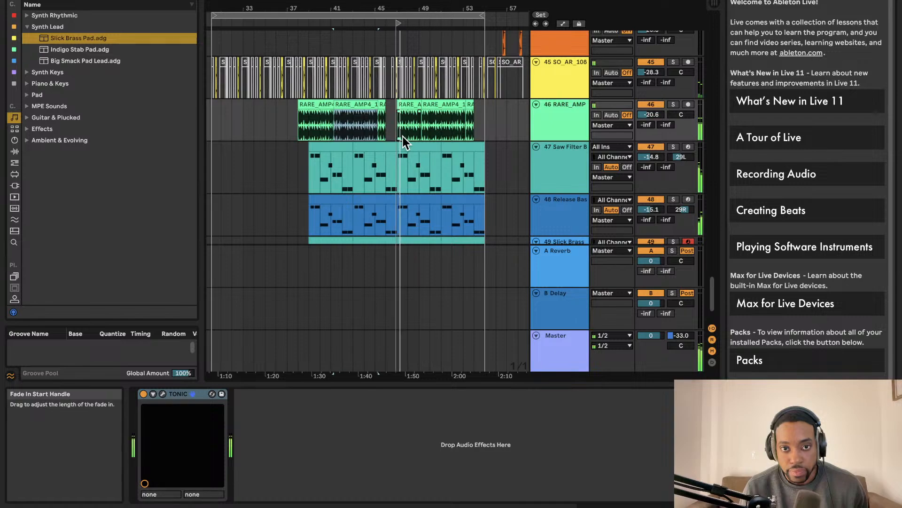
# Step: Examine the seam at bar 47 on the bass, brass, percussion and Revs tracks during playback, through to bar 55
pyautogui.scroll(-2, 403, 141)
pyautogui.scroll(10, 403, 135)
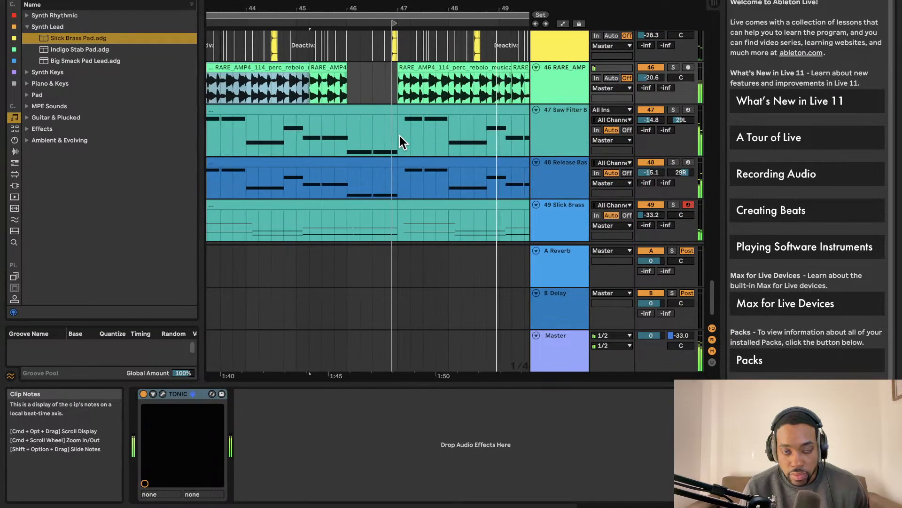
pyautogui.scroll(4, 399, 135)
pyautogui.scroll(-7, 398, 135)
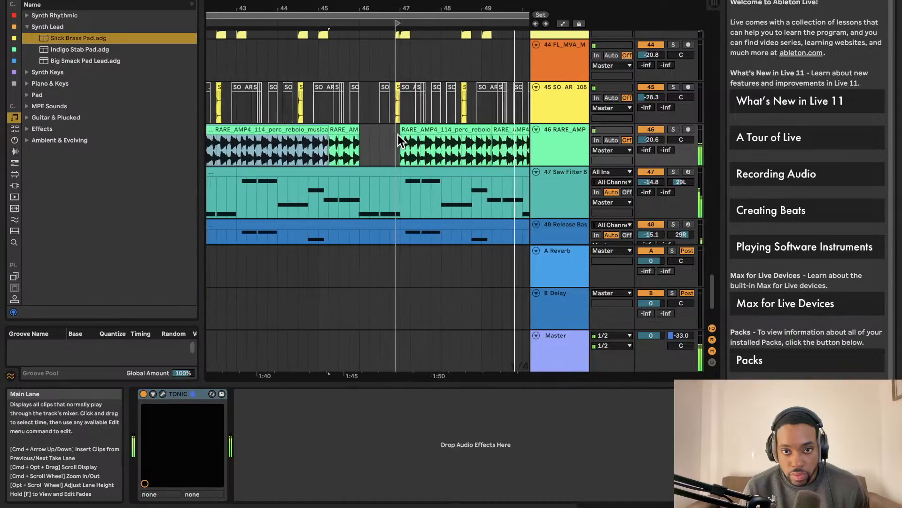
pyautogui.scroll(2, 398, 134)
pyautogui.scroll(-5, 397, 134)
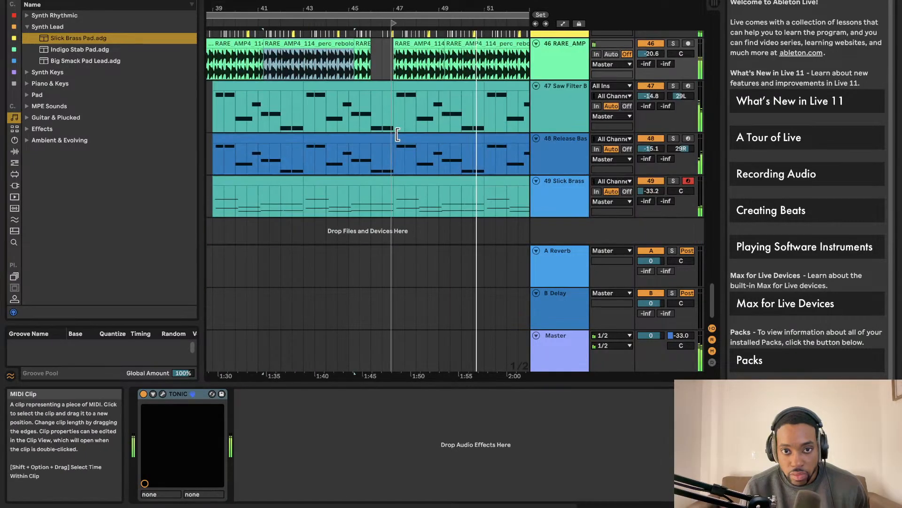
pyautogui.scroll(-2, 397, 135)
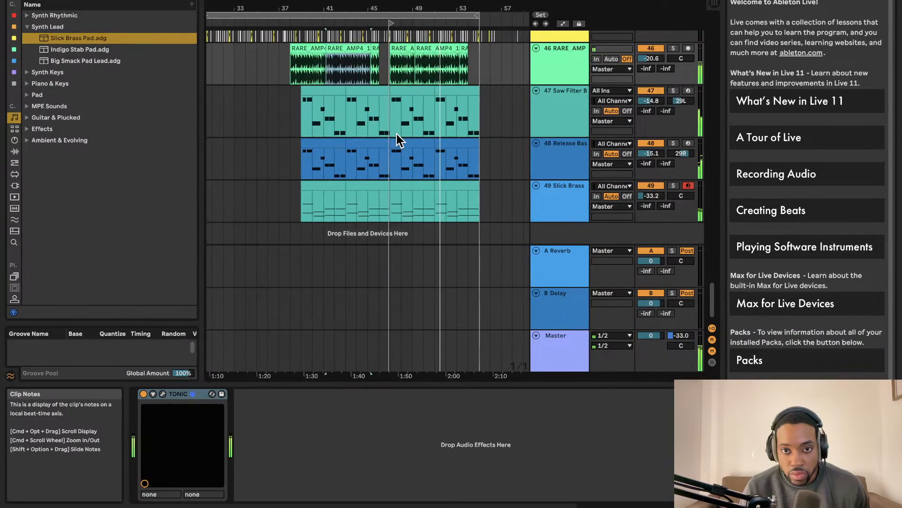
pyautogui.scroll(15, 397, 135)
pyautogui.scroll(-2, 396, 136)
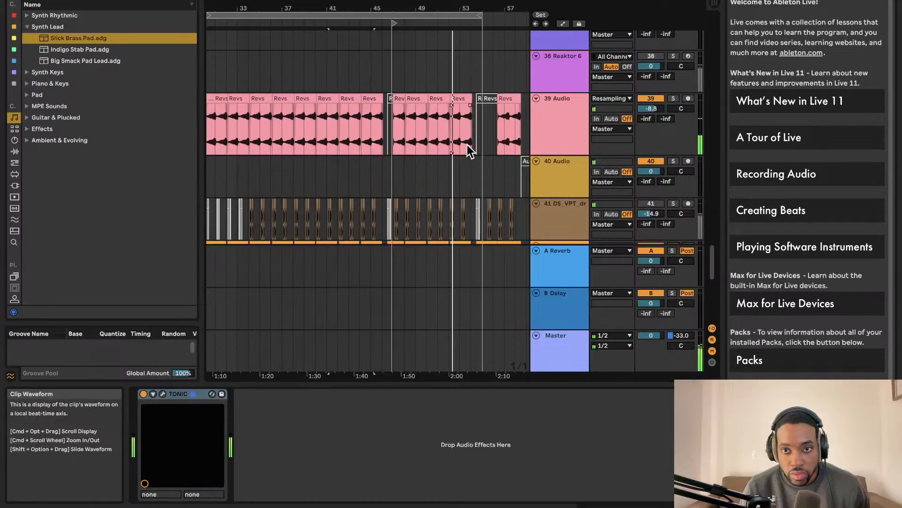
pyautogui.scroll(-3, 467, 145)
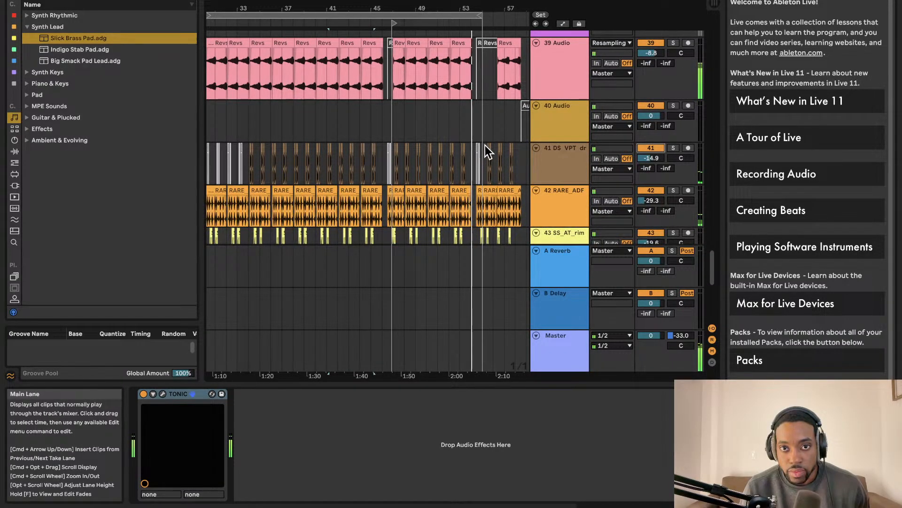
# Step: Replay from the locator near bar 47 and follow the duplicated Revs, percussion, bass and brass clips
pyautogui.click(394, 22)
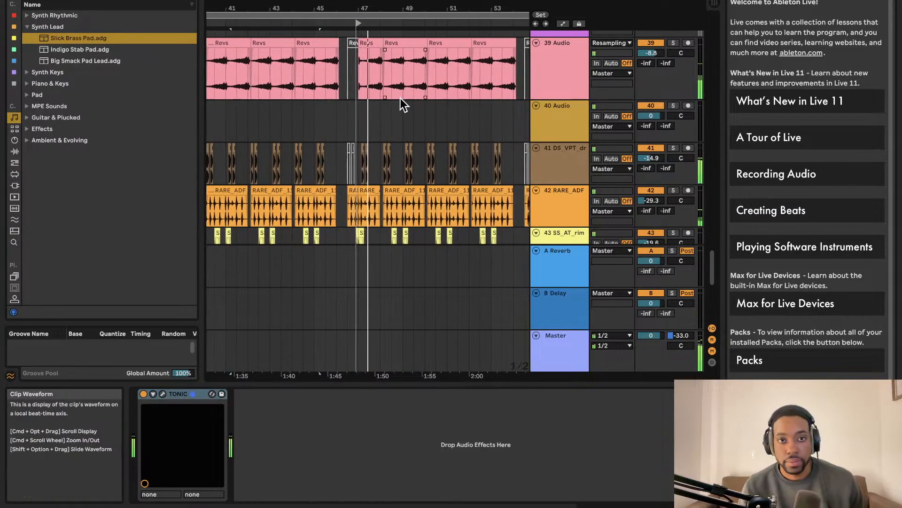
pyautogui.scroll(5, 356, 99)
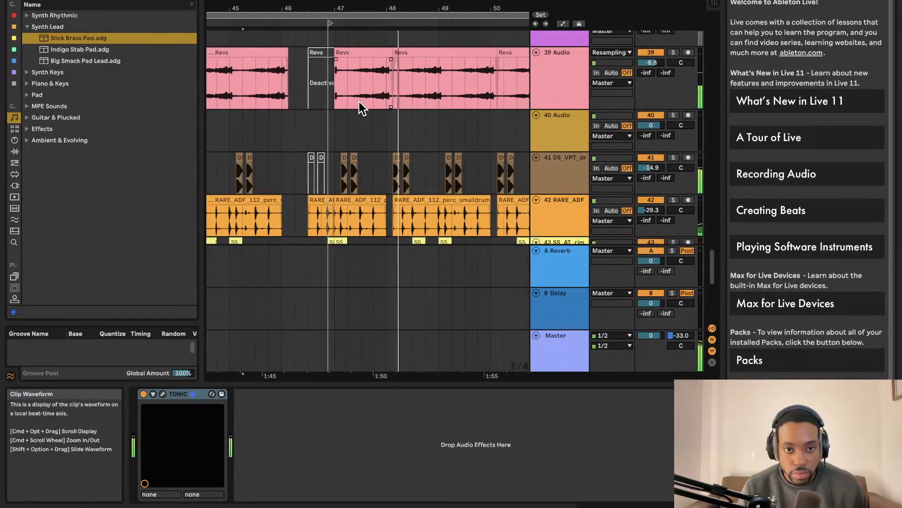
pyautogui.scroll(-3, 360, 102)
pyautogui.scroll(-8, 359, 102)
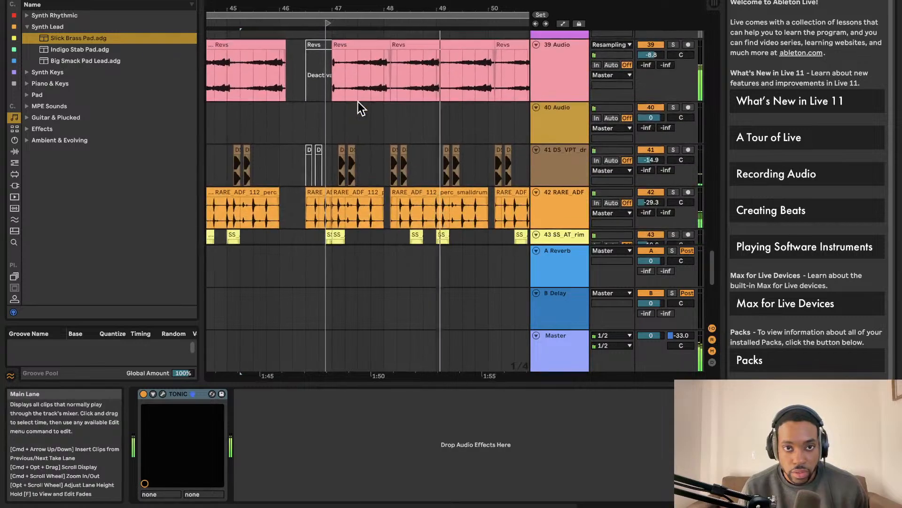
pyautogui.scroll(3, 359, 101)
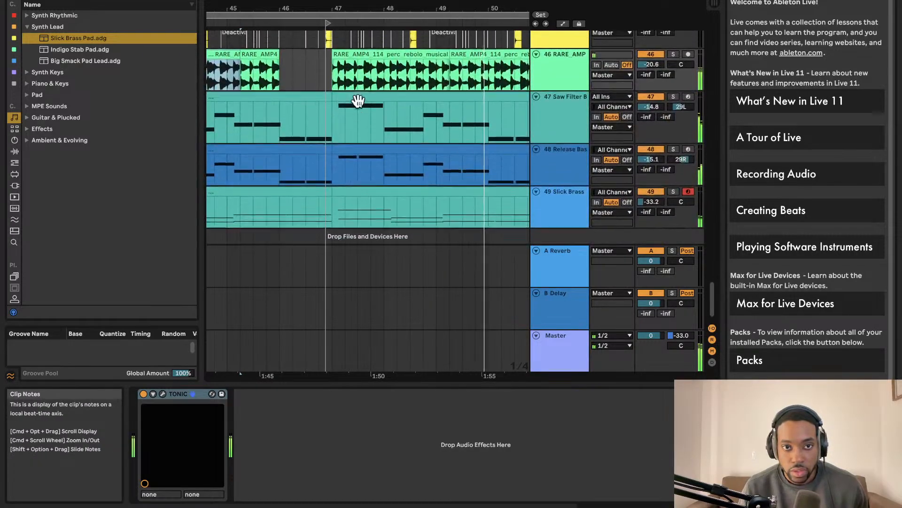
pyautogui.scroll(-4, 357, 100)
pyautogui.scroll(-6, 357, 101)
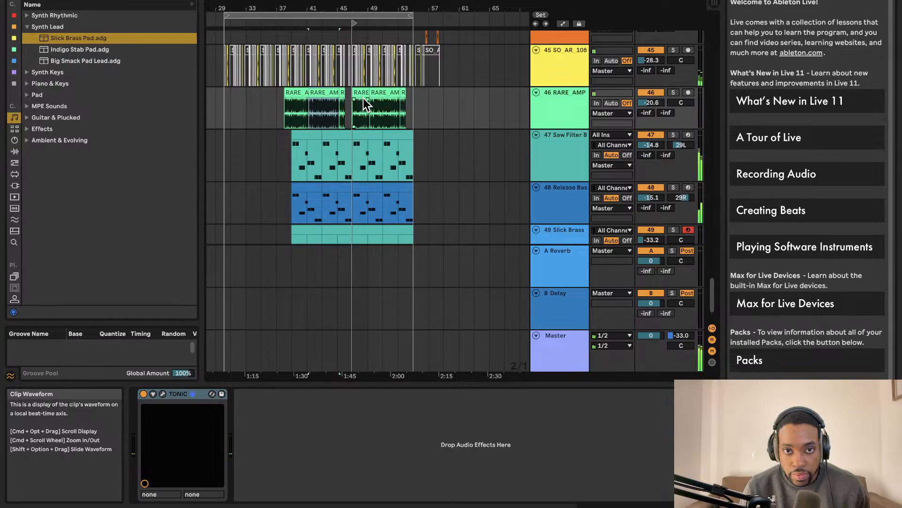
# Step: Examine tracks 34 to 47 around the locator, comparing the original clips with the duplicated section while the loop plays
pyautogui.scroll(2, 273, 97)
pyautogui.scroll(3, 272, 97)
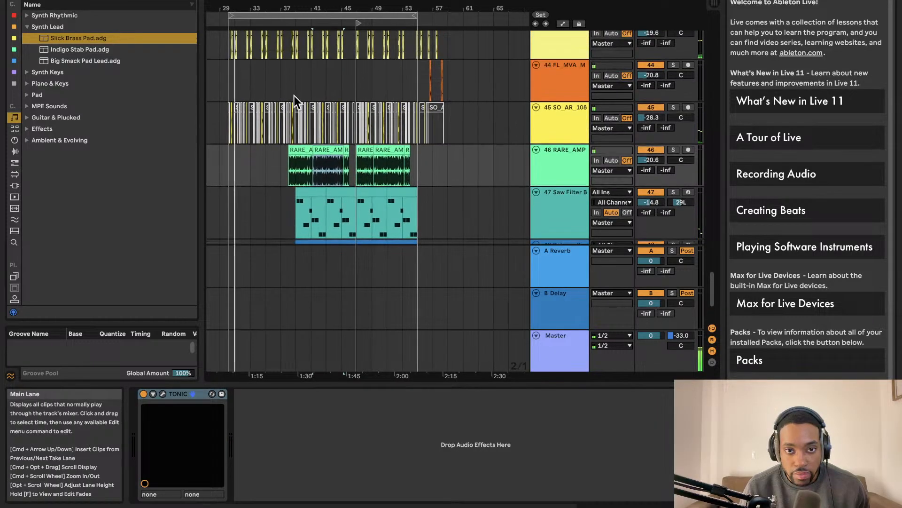
pyautogui.scroll(5, 317, 95)
pyautogui.hscroll(4, 346, 89)
pyautogui.scroll(5, 346, 92)
pyautogui.scroll(3, 346, 92)
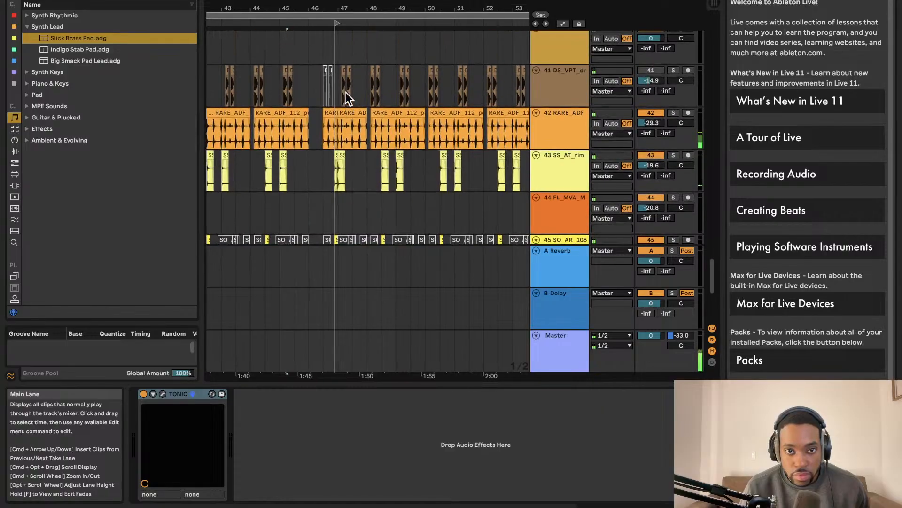
pyautogui.scroll(6, 345, 92)
pyautogui.scroll(8, 345, 93)
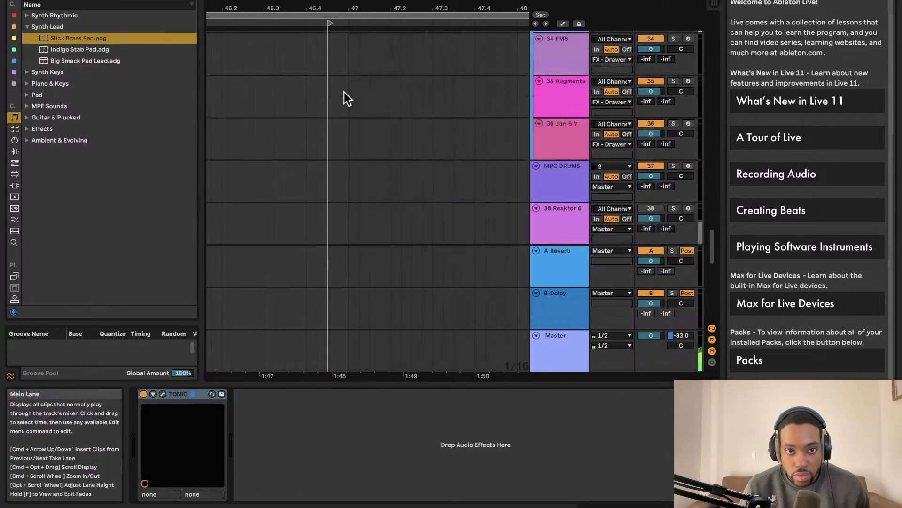
pyautogui.scroll(-6, 346, 92)
pyautogui.scroll(-6, 346, 92)
pyautogui.scroll(1, 346, 92)
pyautogui.scroll(6, 346, 91)
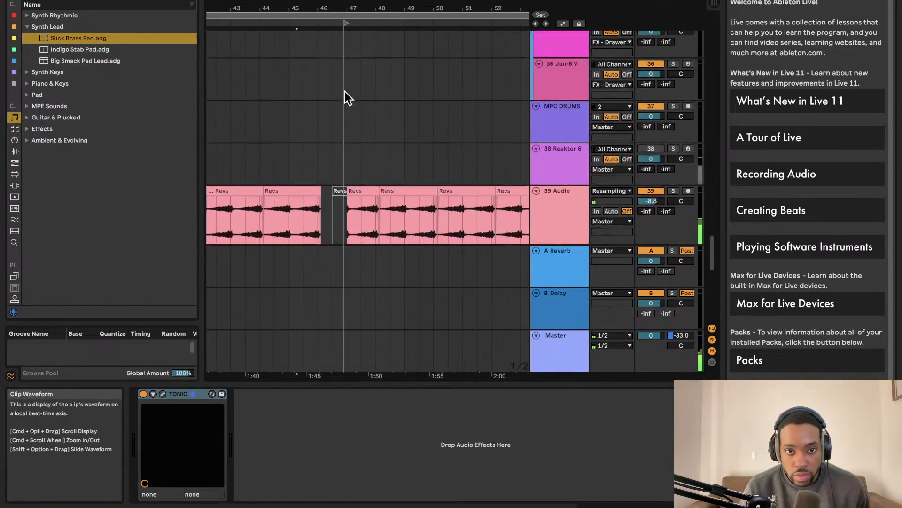
pyautogui.scroll(-4, 345, 91)
pyautogui.scroll(-6, 346, 92)
pyautogui.hscroll(-8, 346, 94)
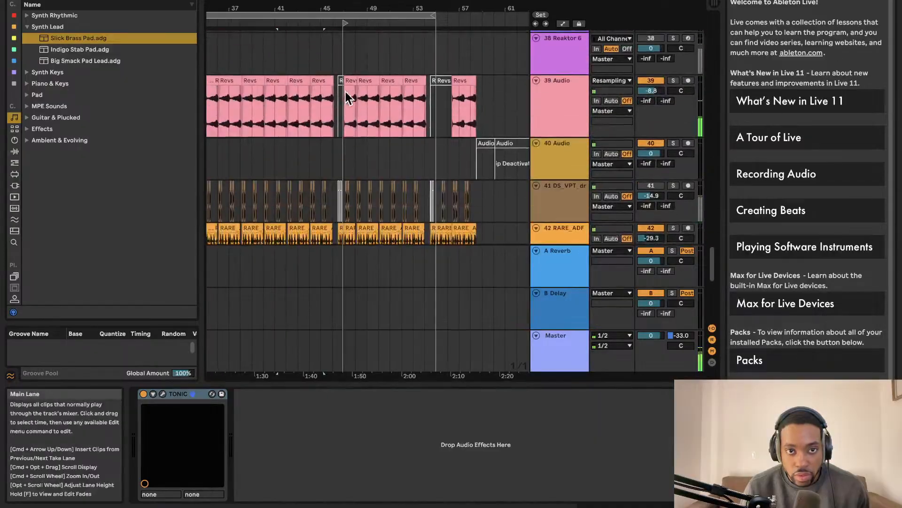
pyautogui.scroll(-1, 347, 95)
pyautogui.hscroll(8, 346, 92)
pyautogui.scroll(-8, 346, 92)
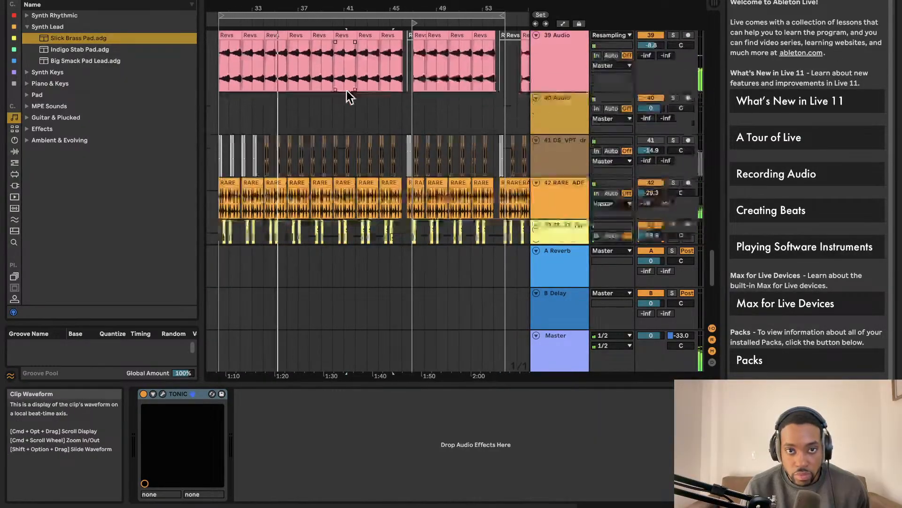
pyautogui.scroll(8, 345, 92)
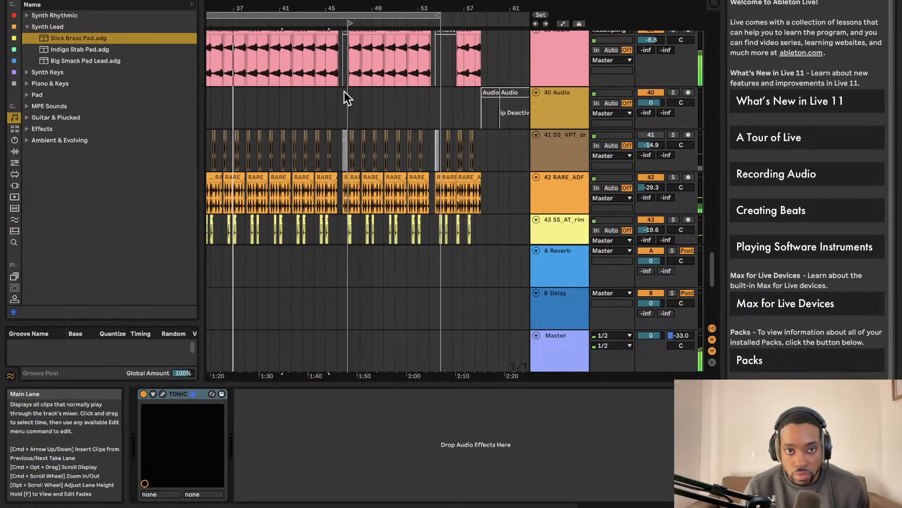
pyautogui.scroll(-1, 345, 91)
pyautogui.hscroll(-1, 345, 91)
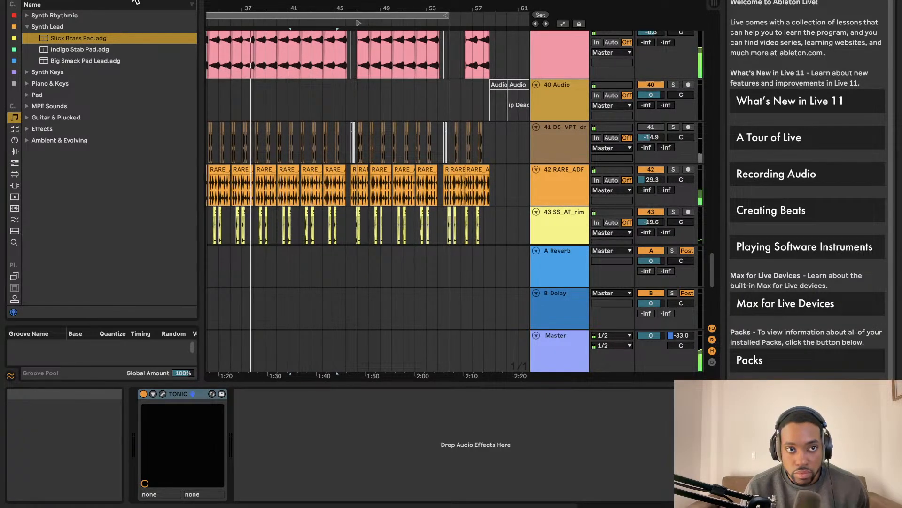
# Step: View the Session View mixer during playback, then return to the arrangement around bars 39 to 55
pyautogui.press('Tab')
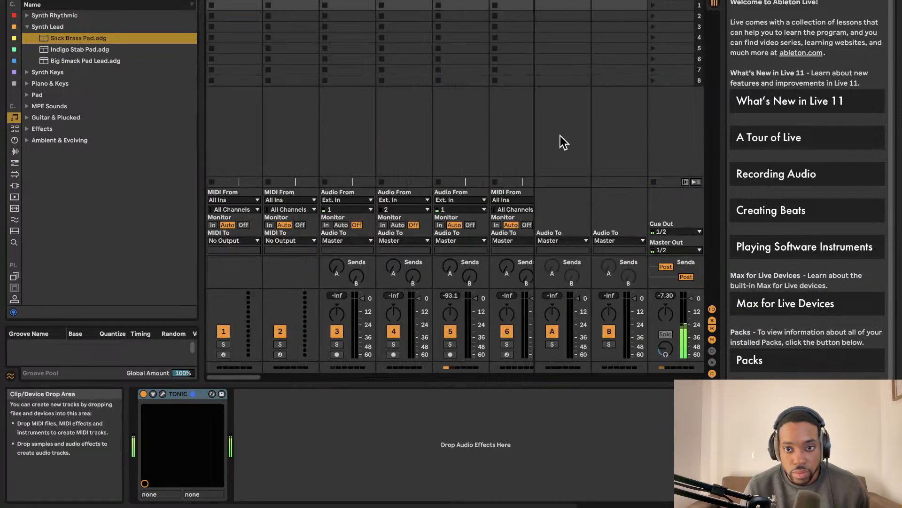
pyautogui.press('Tab')
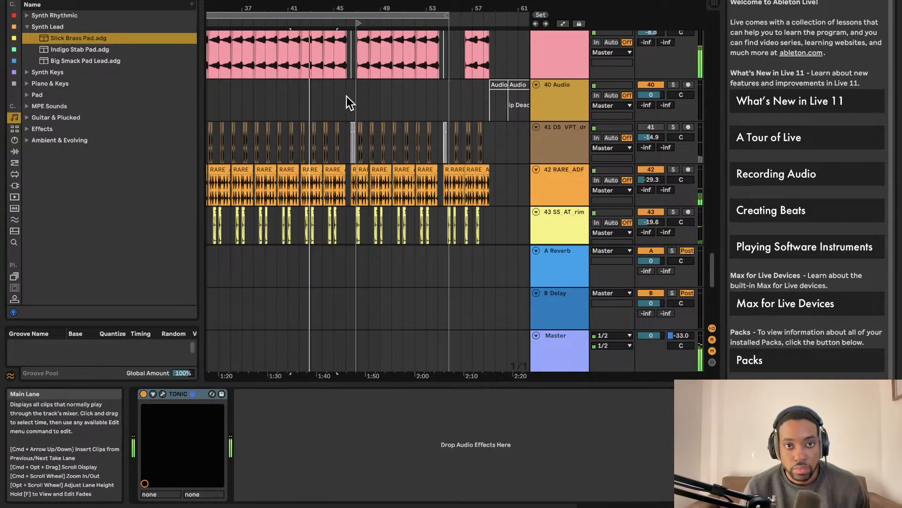
pyautogui.scroll(3, 348, 101)
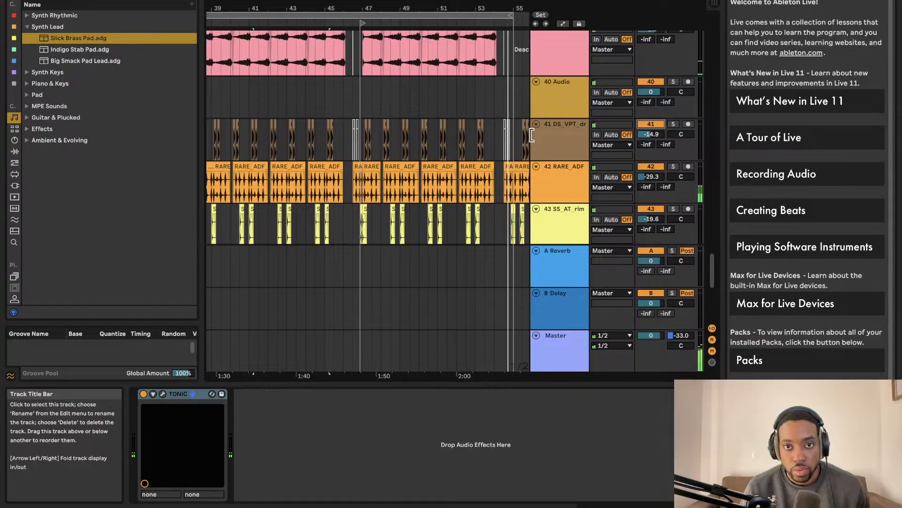
pyautogui.hscroll(-8, 427, 127)
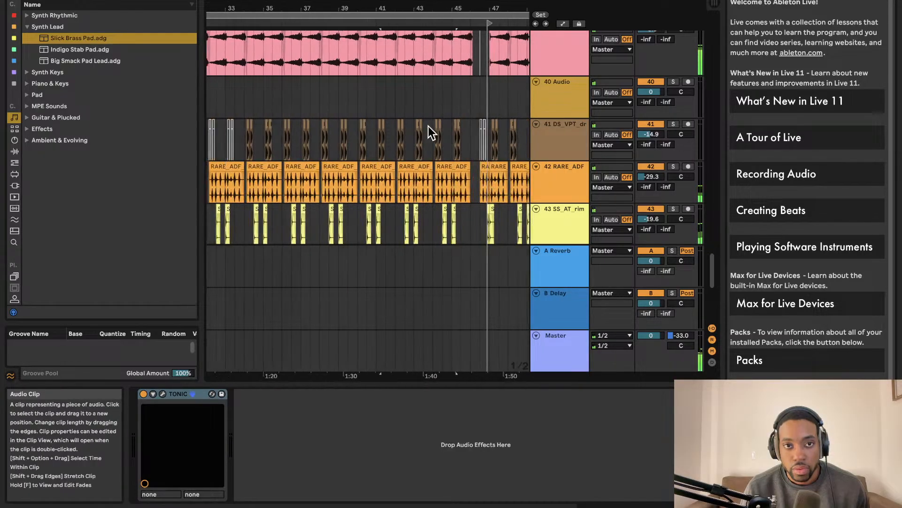
pyautogui.scroll(-2, 427, 126)
pyautogui.scroll(1, 427, 126)
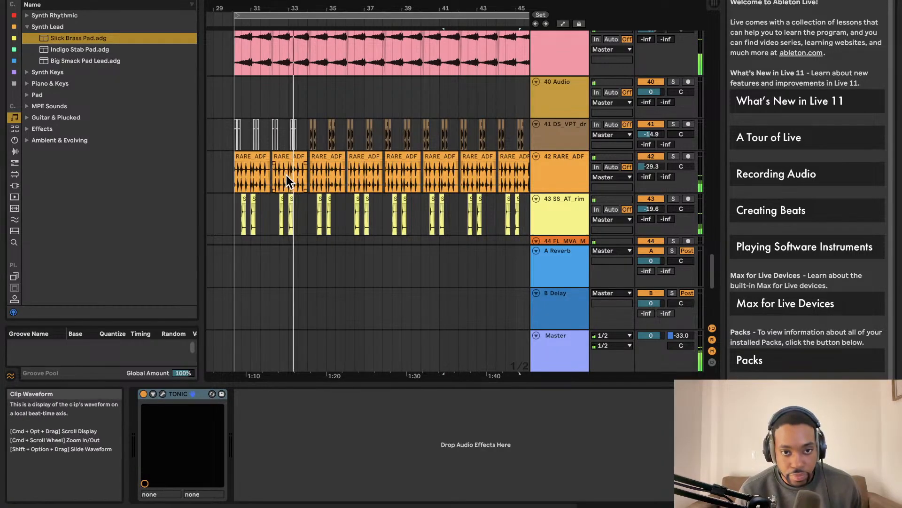
pyautogui.scroll(3, 288, 174)
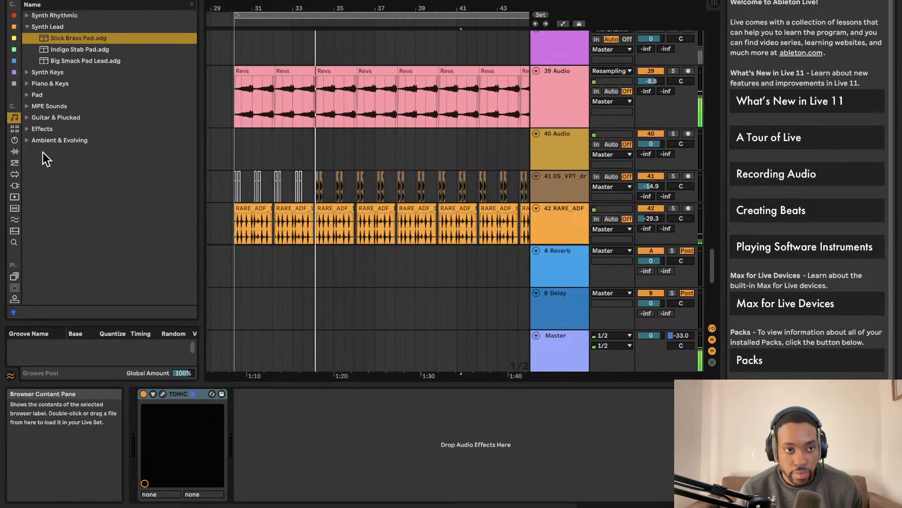
# Step: Look through the Drive & Color, Modulators and Utilities folders of the audio effects, including the Audio Effect Rack presets
pyautogui.click(14, 151)
pyautogui.click(24, 14)
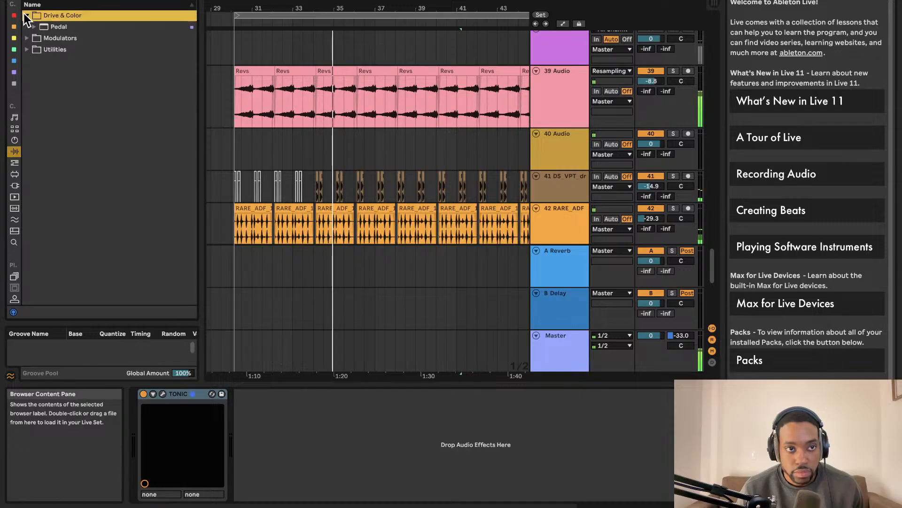
pyautogui.click(32, 27)
pyautogui.click(33, 50)
pyautogui.click(29, 50)
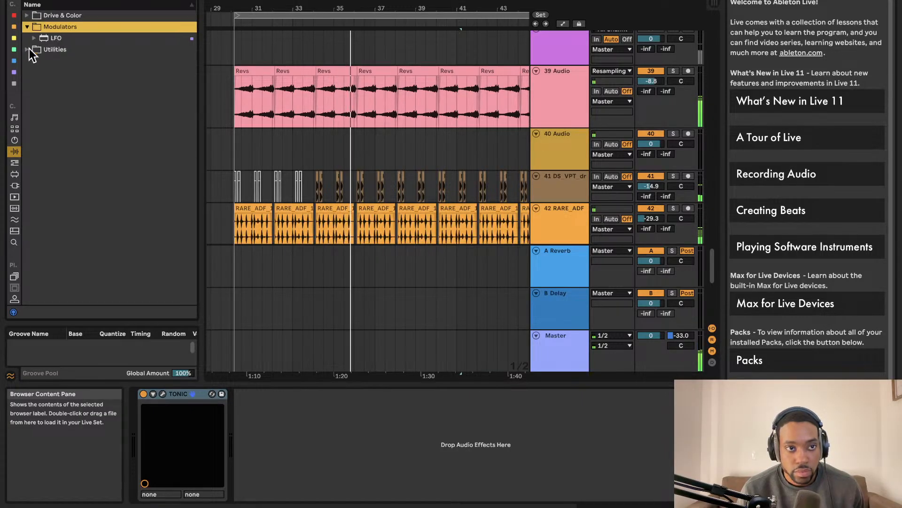
pyautogui.click(29, 50)
pyautogui.click(34, 50)
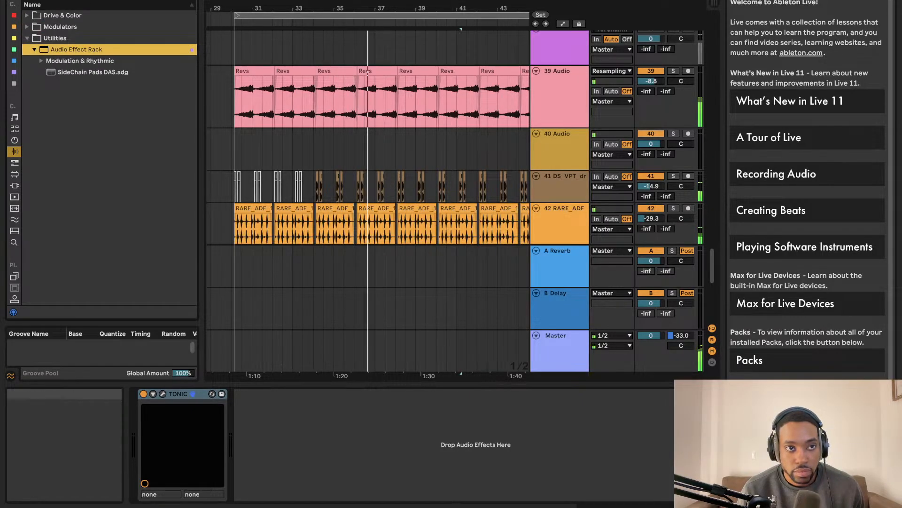
pyautogui.click(79, 0)
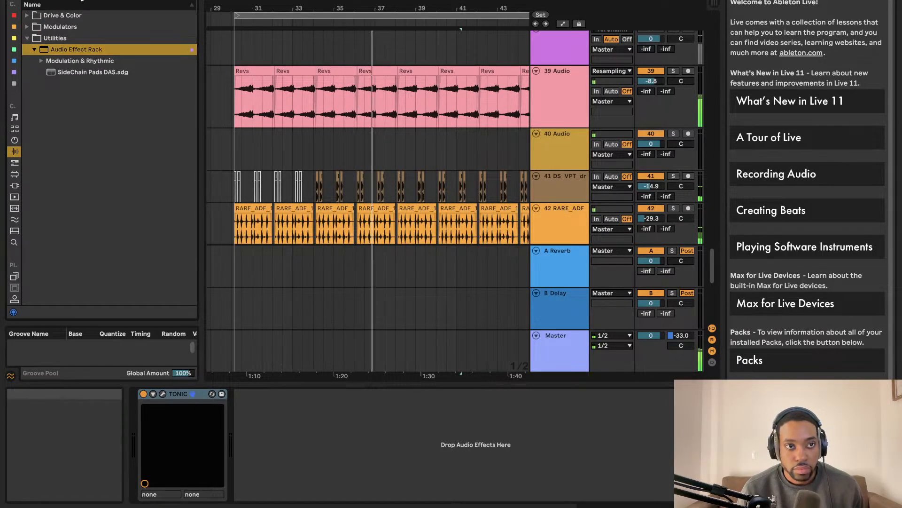
# Step: Look through the VST3 plug-in list and search the library for "pas"
pyautogui.click(15, 186)
pyautogui.scroll(-5, 14, 202)
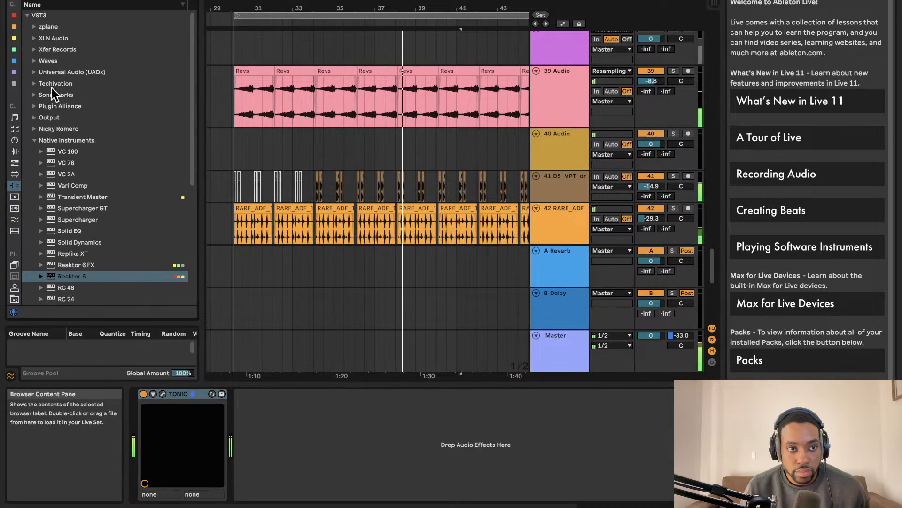
pyautogui.scroll(-3, 29, 254)
pyautogui.scroll(-3, 17, 206)
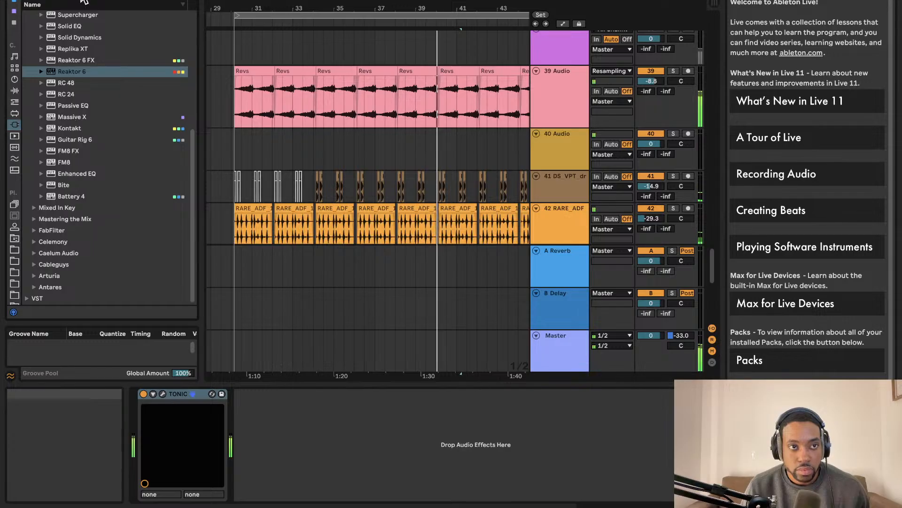
pyautogui.write('pas')
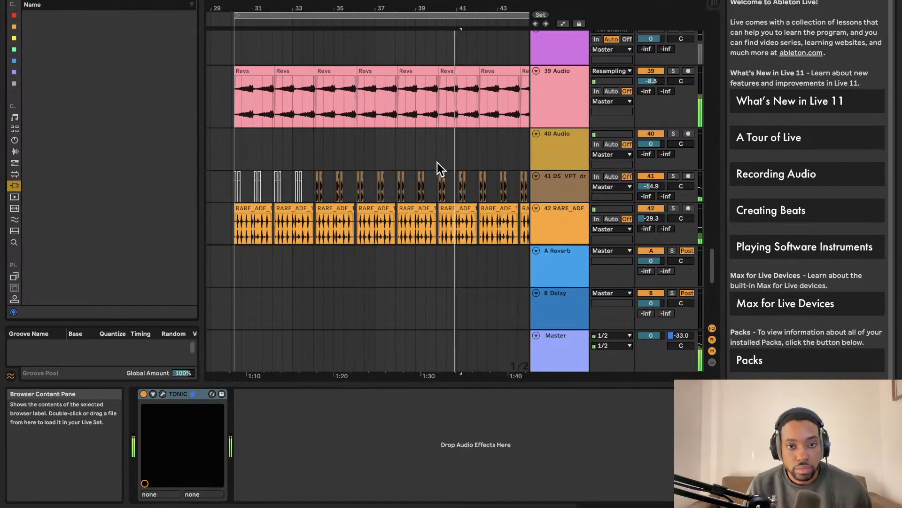
# Step: Display the devices of the Slick Brass track and look through the effects, clips and plug-in categories of the library
pyautogui.scroll(-3, 445, 167)
pyautogui.scroll(-5, 445, 165)
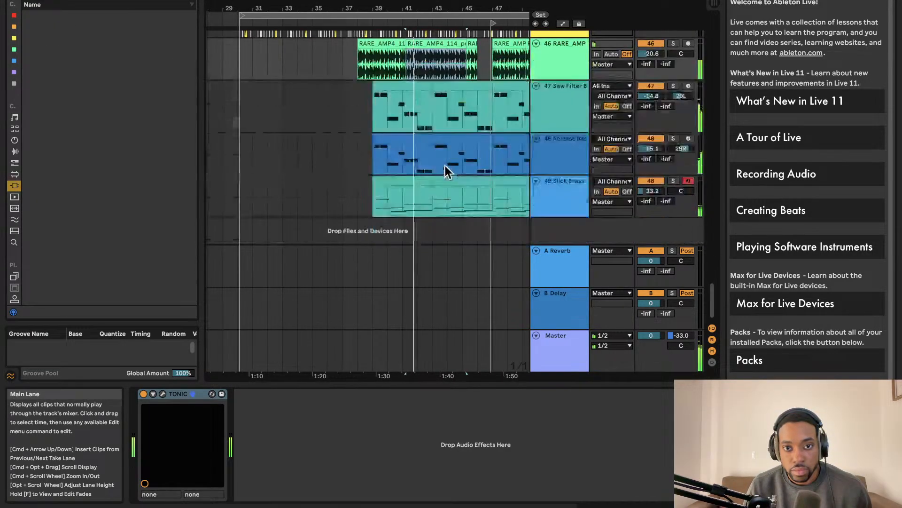
pyautogui.click(554, 192)
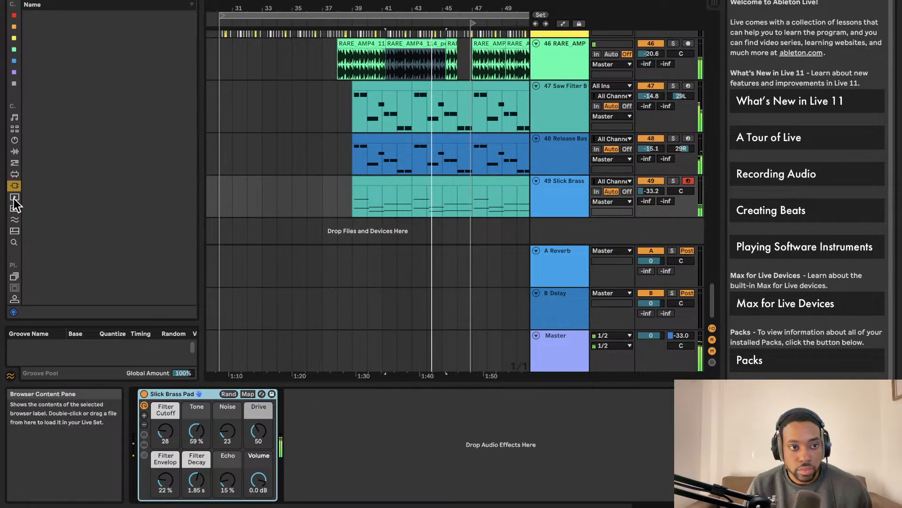
pyautogui.click(14, 163)
pyautogui.click(14, 152)
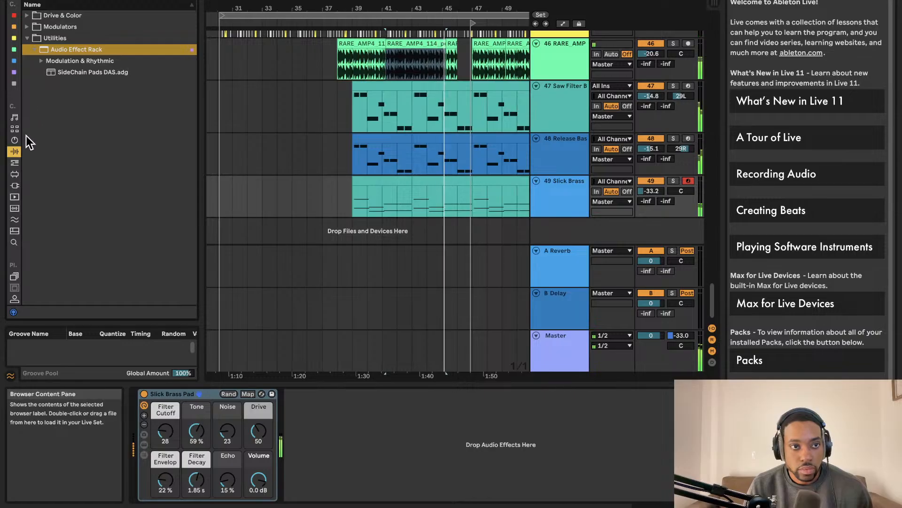
pyautogui.click(14, 209)
pyautogui.click(14, 197)
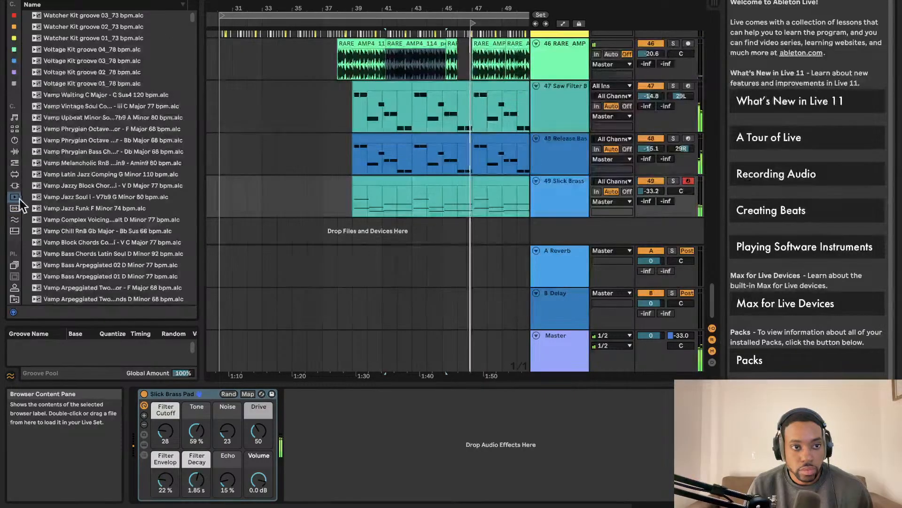
pyautogui.click(15, 186)
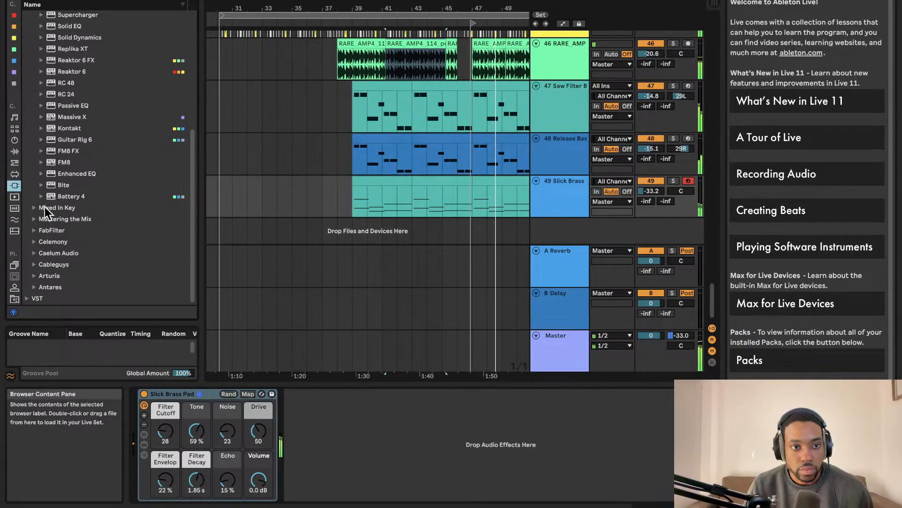
# Step: Add the FabFilter Saturn 2 effect after the Slick Brass Pad instrument on track 49
pyautogui.click(33, 230)
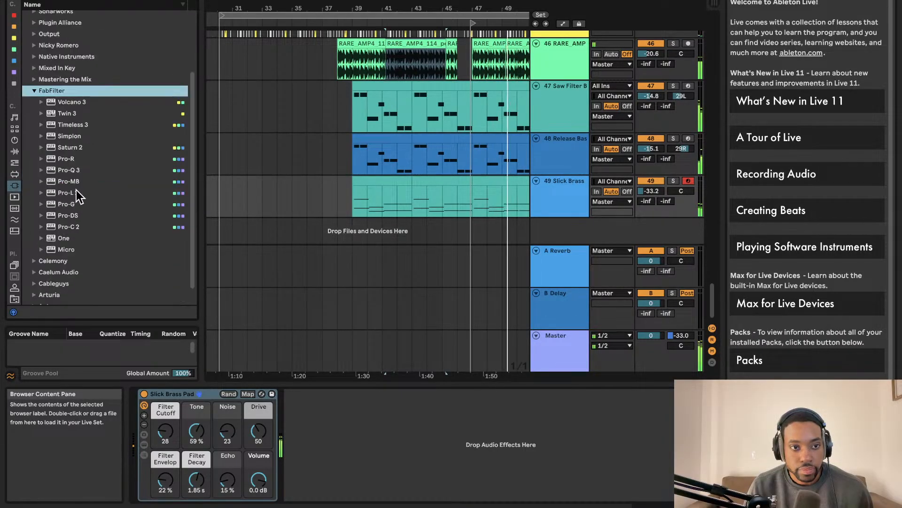
pyautogui.click(72, 148)
pyautogui.moveTo(501, 261); pyautogui.dragTo(358, 423)
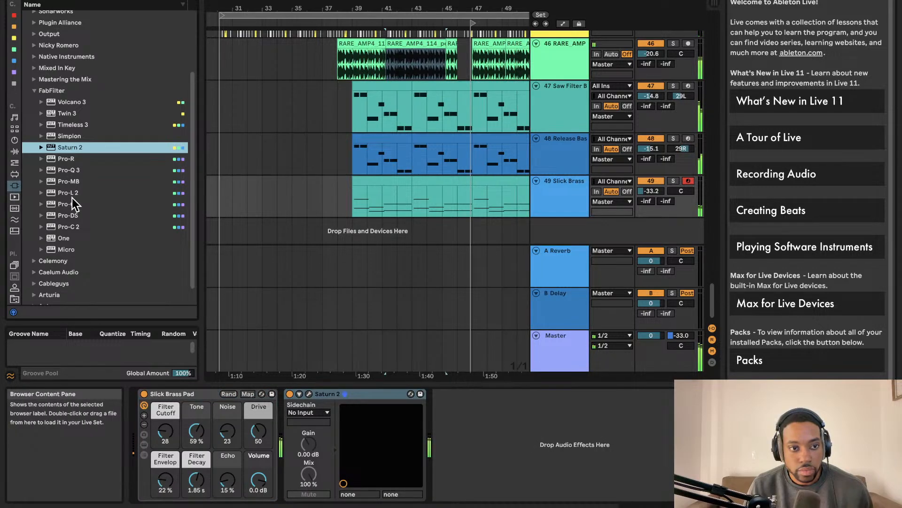
# Step: Add FabFilter Pro-L 2 to the Master track and Volcano 3 after Saturn 2 on the Slick Brass track
pyautogui.moveTo(72, 197); pyautogui.dragTo(537, 252)
pyautogui.moveTo(572, 359); pyautogui.dragTo(572, 359)
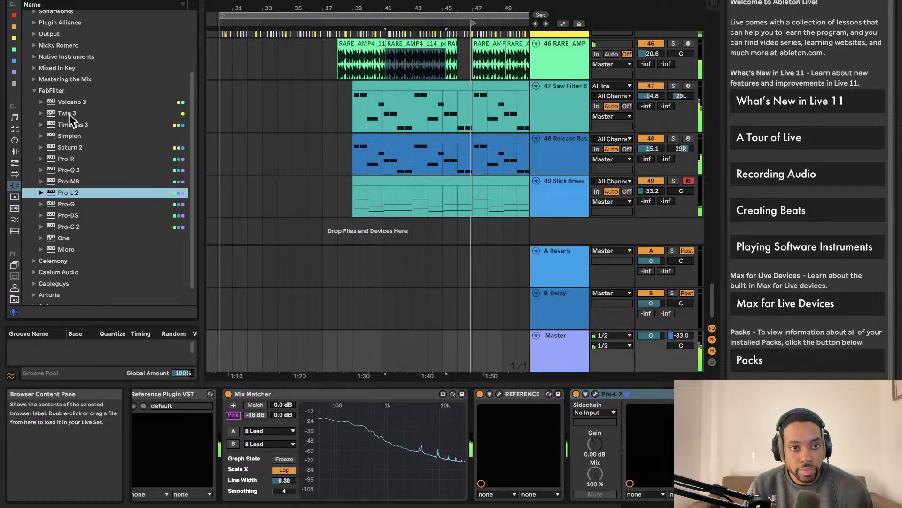
pyautogui.moveTo(70, 104); pyautogui.dragTo(470, 172)
pyautogui.moveTo(546, 193); pyautogui.dragTo(545, 193)
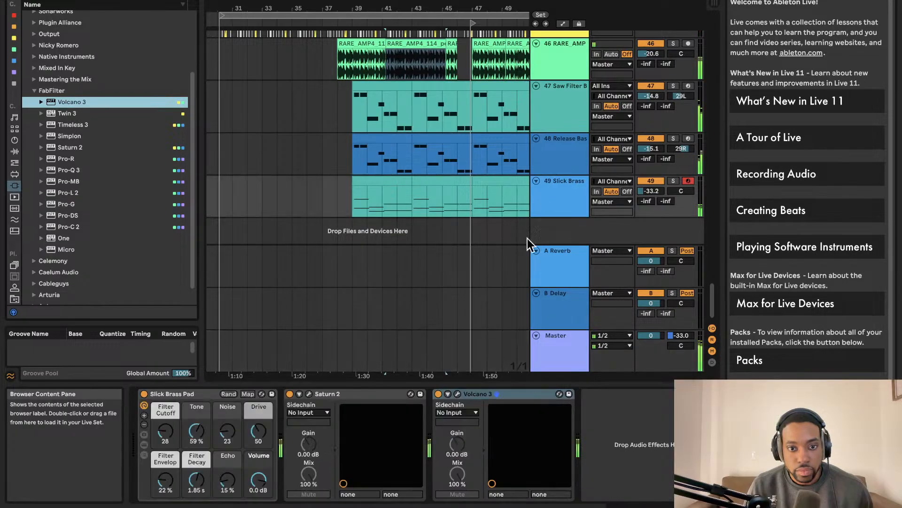
# Step: Replace the Slick Brass Pad on track 49 with the Arturia Pigments instrument, and delete Pigments again
pyautogui.scroll(-2, 54, 244)
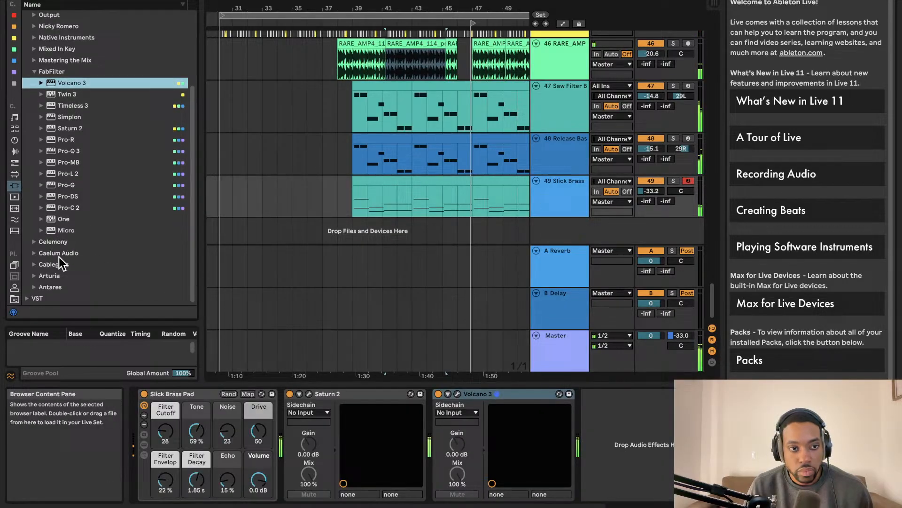
pyautogui.click(34, 276)
pyautogui.scroll(-5, 52, 247)
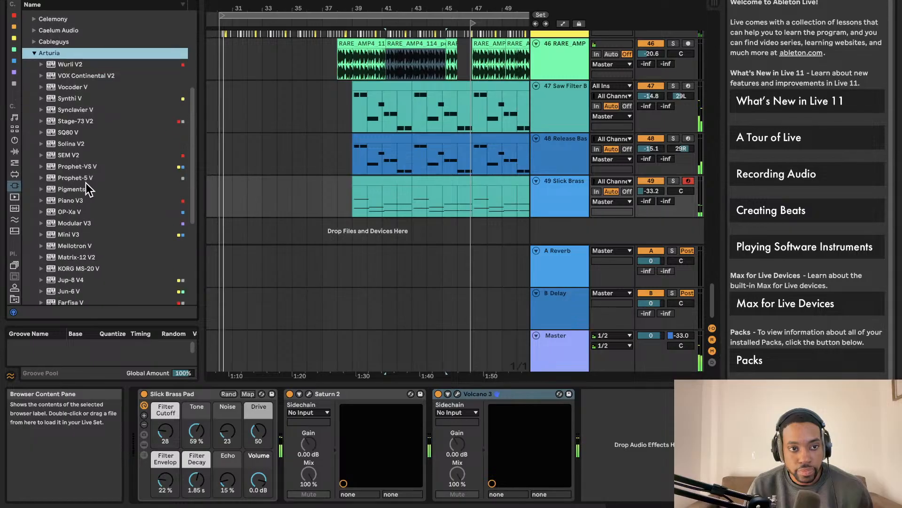
pyautogui.moveTo(77, 192); pyautogui.dragTo(568, 197)
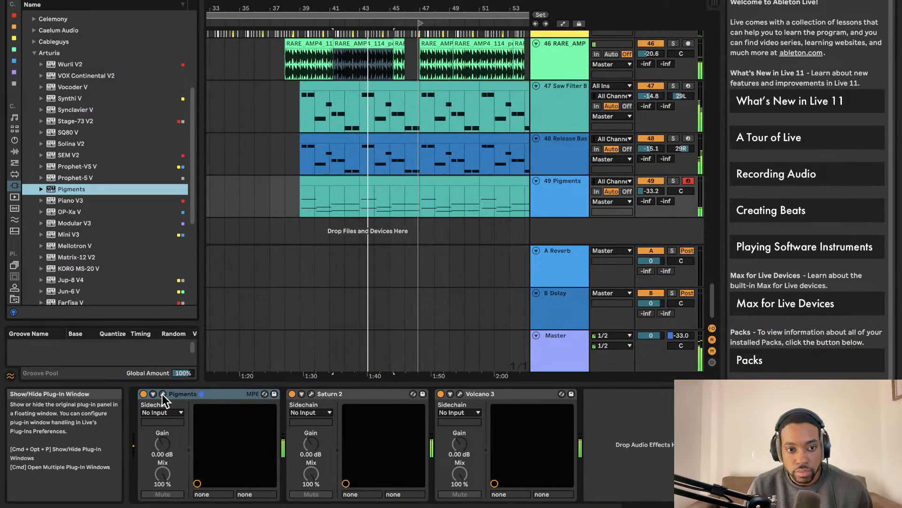
pyautogui.click(180, 394)
pyautogui.press('Delete')
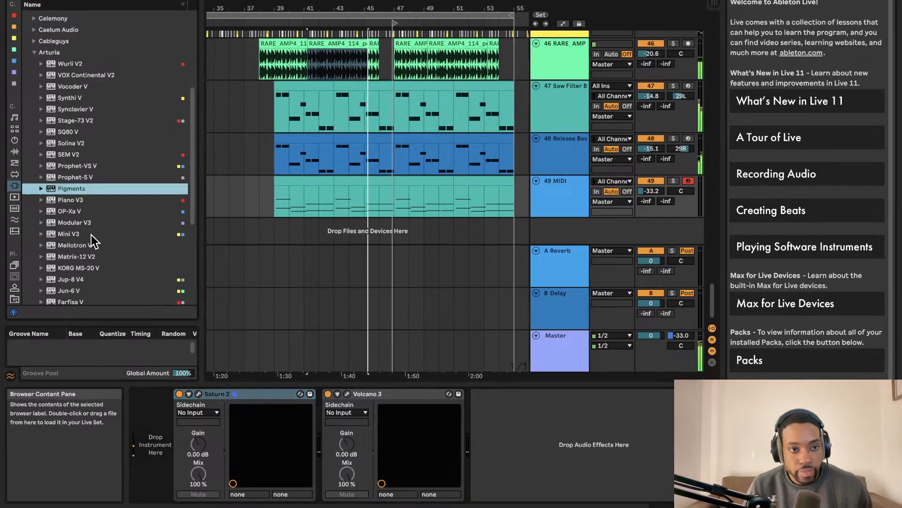
# Step: Insert the Arturia Efx REFRACT effect ahead of Saturn 2 on track 49
pyautogui.scroll(-6, 89, 221)
pyautogui.scroll(-1, 97, 236)
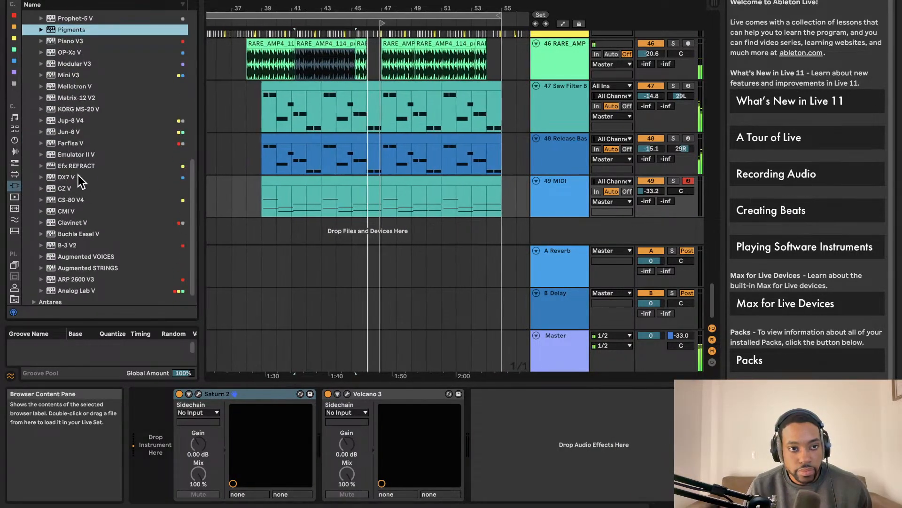
pyautogui.moveTo(80, 167); pyautogui.dragTo(135, 176)
pyautogui.moveTo(216, 381); pyautogui.dragTo(218, 394)
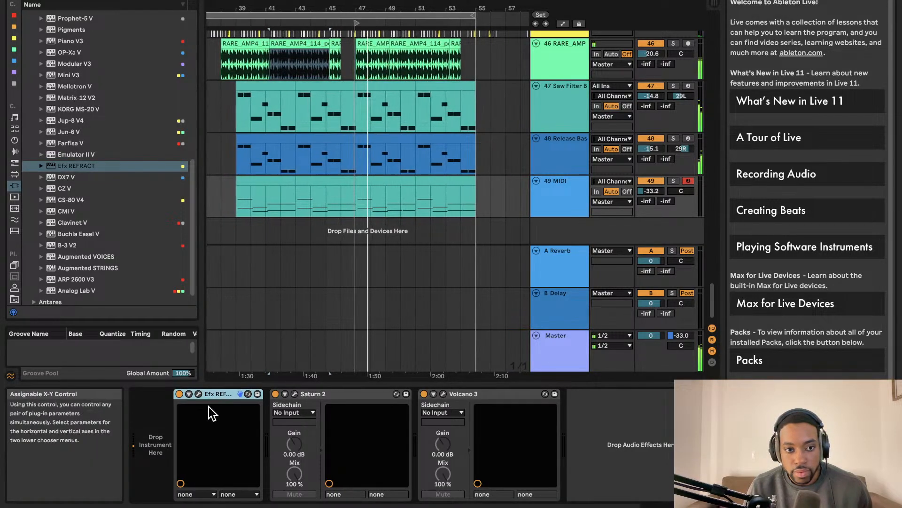
# Step: Delete Efx REFRACT and undo the device changes back to the Slick Brass Pad instrument on track 49
pyautogui.press('Delete')
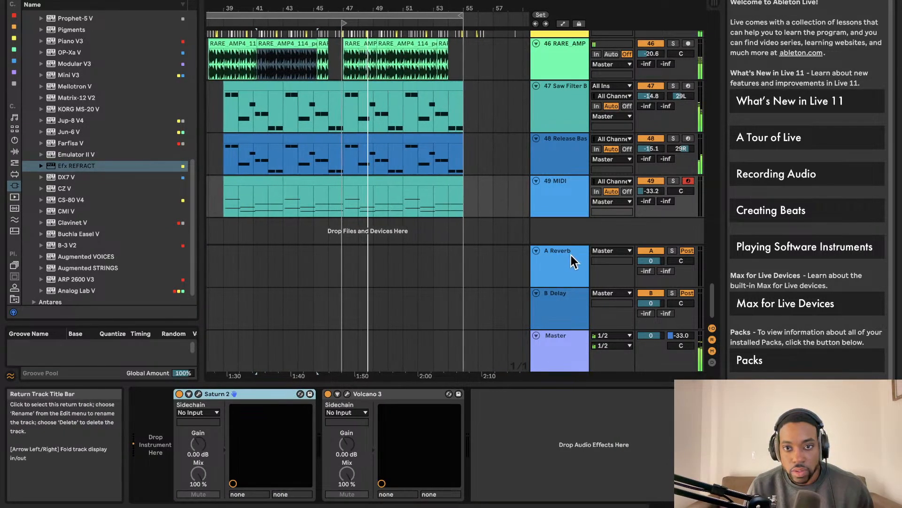
pyautogui.press('super+z')
pyautogui.press('super+z')
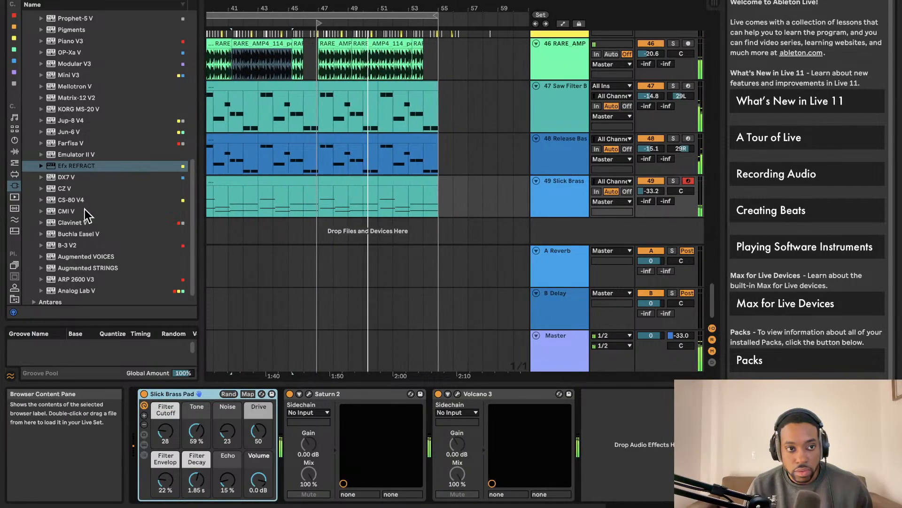
# Step: Insert Efx REFRACT between Saturn 2 and Volcano 3 in demo mode and load its Granular Tape delay preset
pyautogui.moveTo(77, 167); pyautogui.dragTo(458, 411)
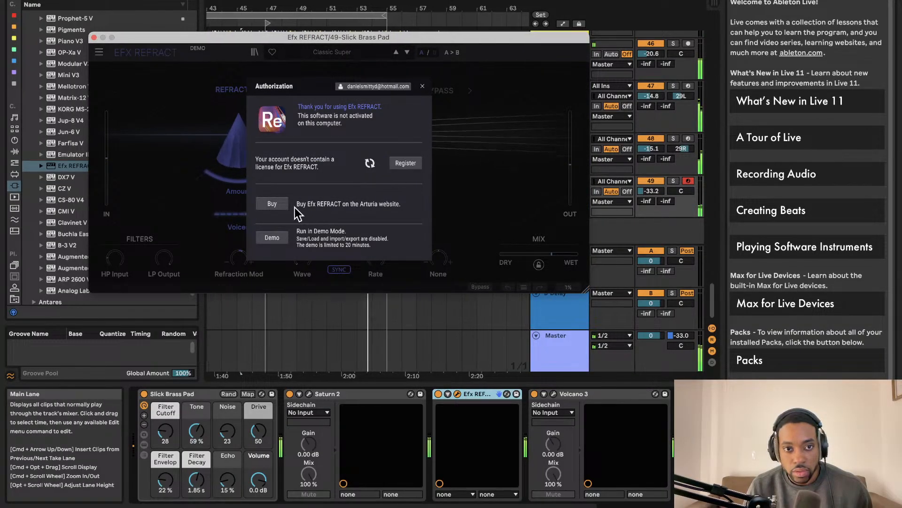
pyautogui.click(272, 238)
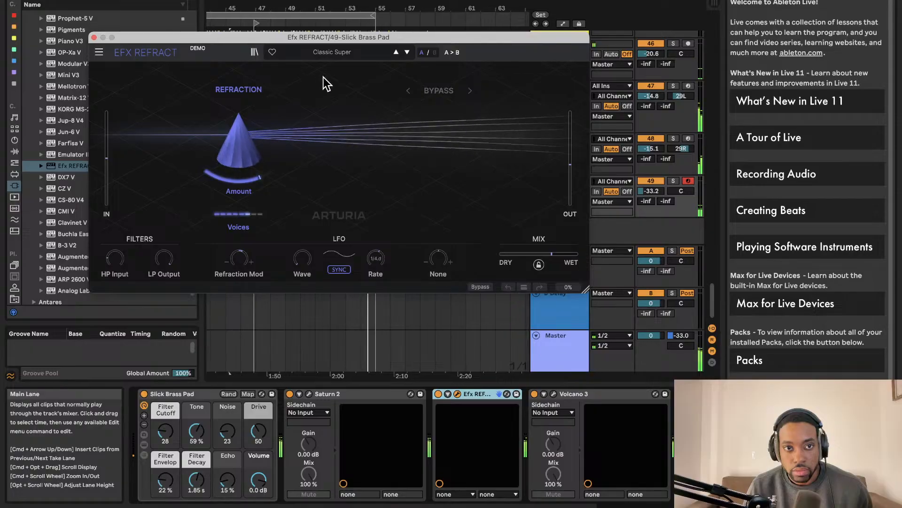
pyautogui.click(332, 52)
pyautogui.moveTo(335, 94)
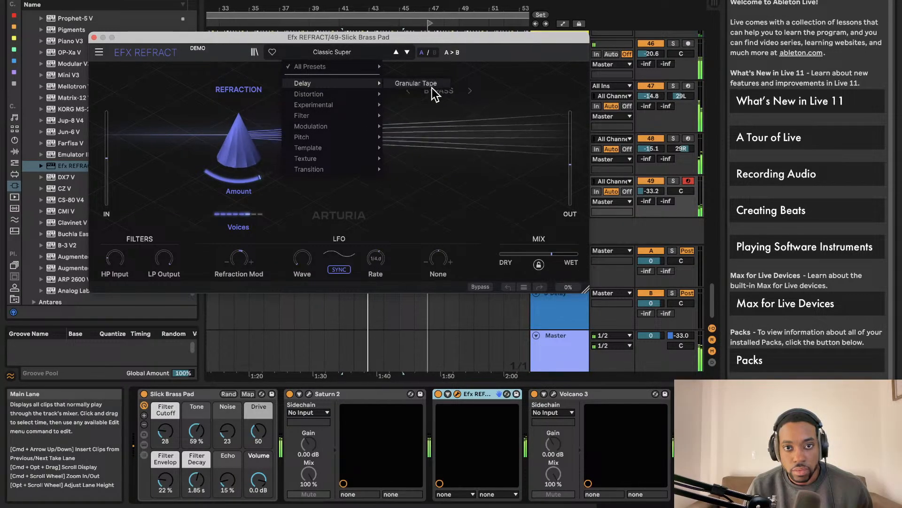
pyautogui.click(433, 87)
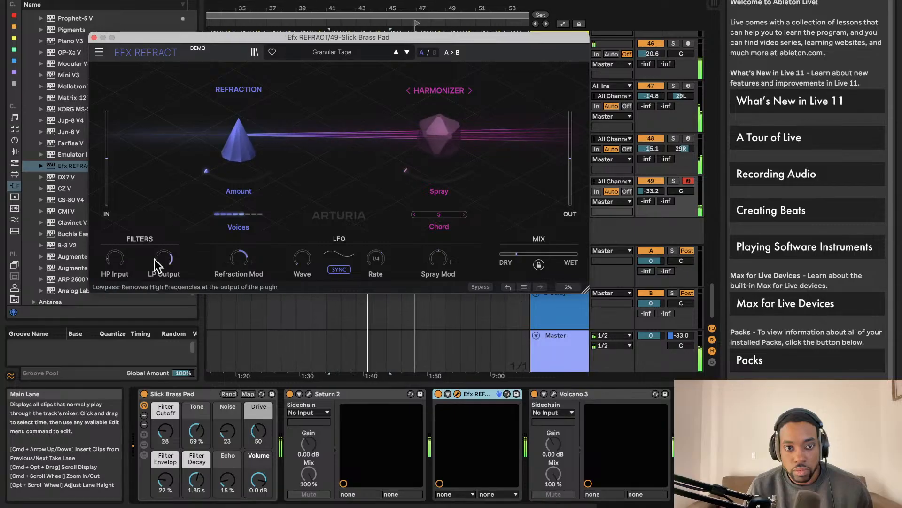
# Step: Adjust the low-pass output filter, raise Spray Mod, set the LFO wave to Square and change the effect mode from Harmonizer to Bypass
pyautogui.moveTo(158, 259)
pyautogui.mouseDown()
pyautogui.moveTo(205, 170)
pyautogui.moveTo(163, 255)
pyautogui.mouseUp()
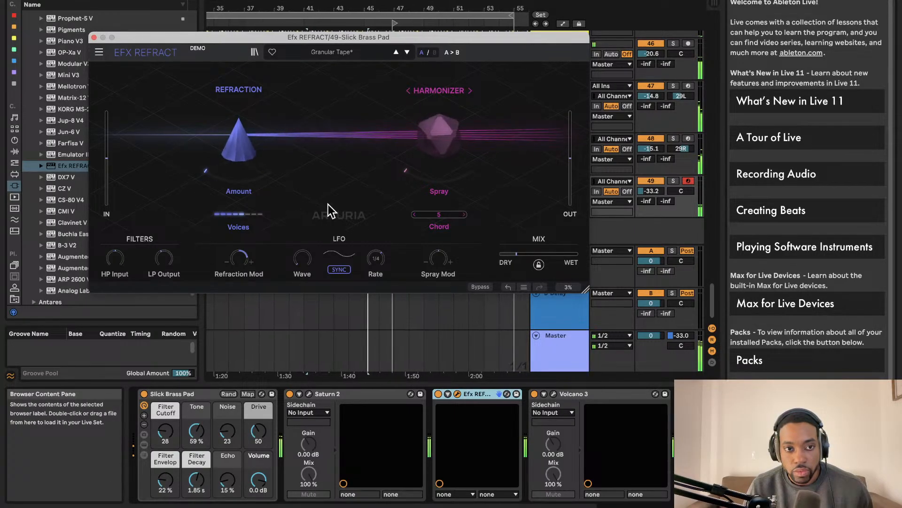
pyautogui.moveTo(437, 260); pyautogui.dragTo(437, 258)
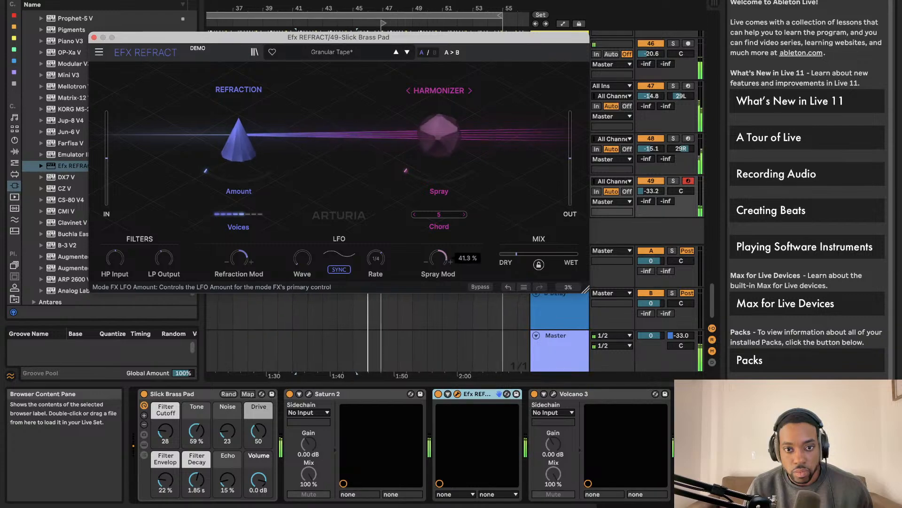
pyautogui.moveTo(302, 258); pyautogui.dragTo(302, 253)
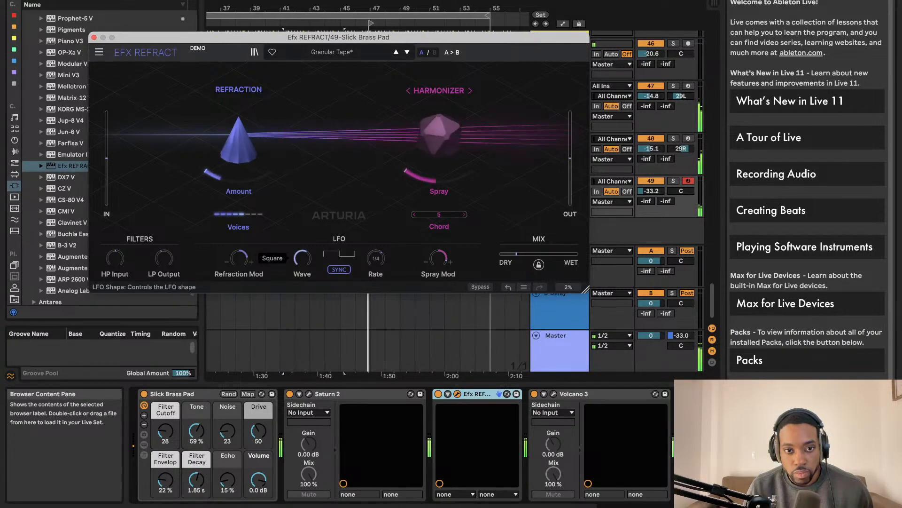
pyautogui.click(470, 90)
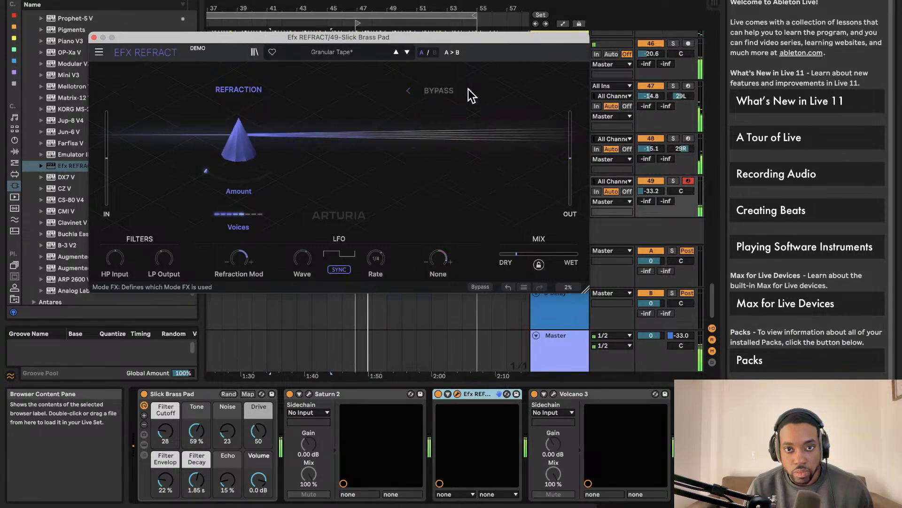
# Step: Try the Bandpass and Bitcrusher modes in Efx REFRACT, return to Harmonizer, and set its chord to Minor 9, then 7
pyautogui.click(471, 92)
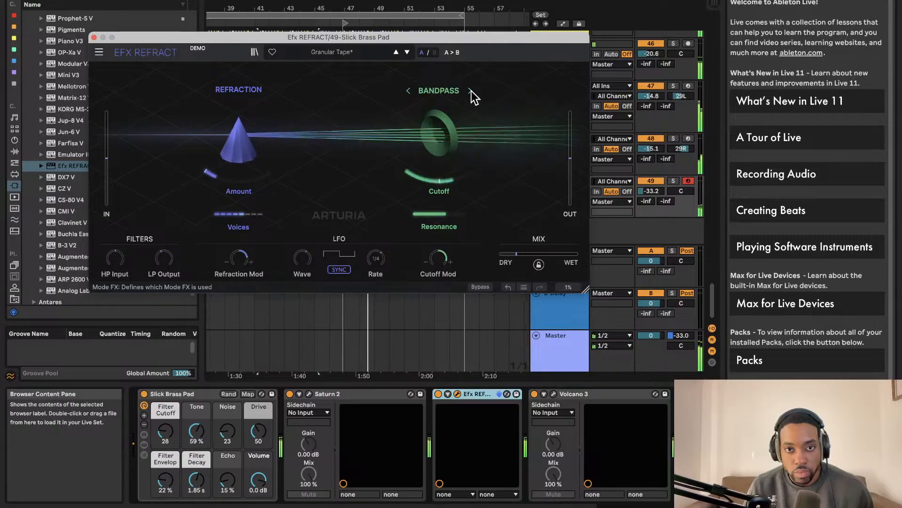
pyautogui.click(471, 91)
pyautogui.click(471, 90)
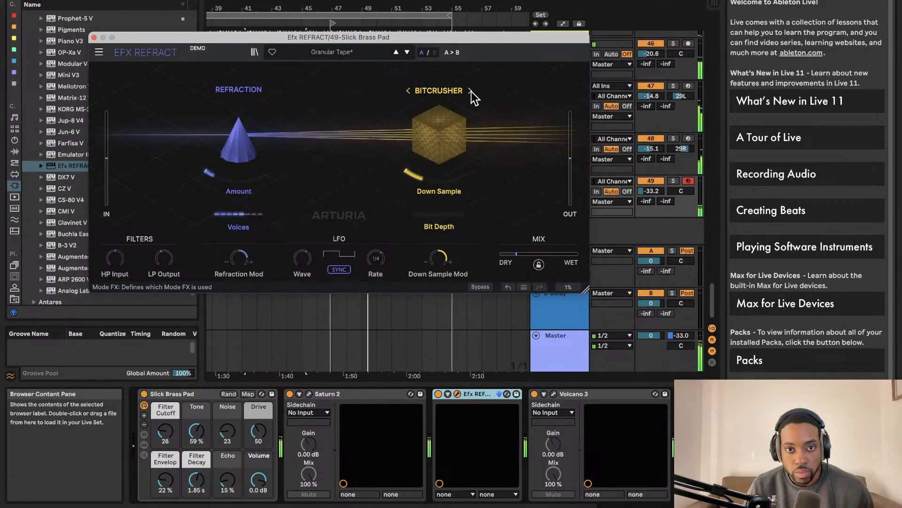
pyautogui.click(471, 92)
pyautogui.click(471, 92)
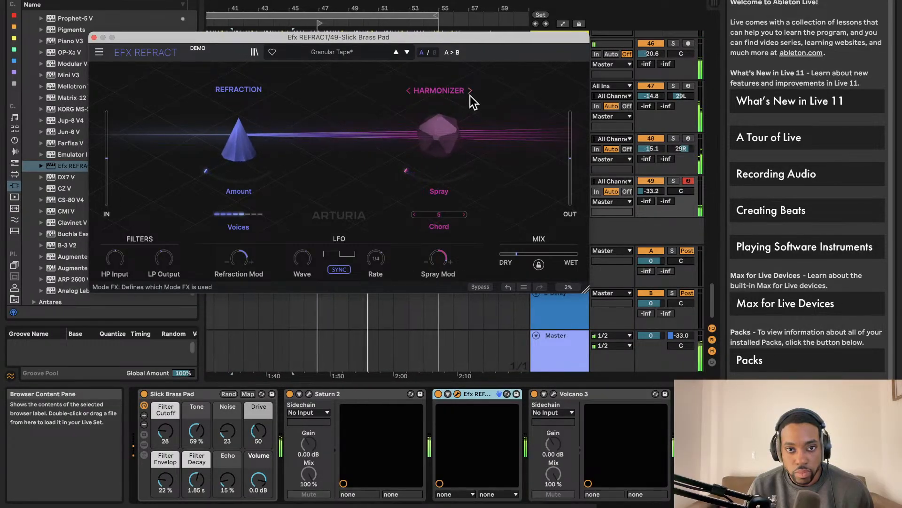
pyautogui.click(430, 216)
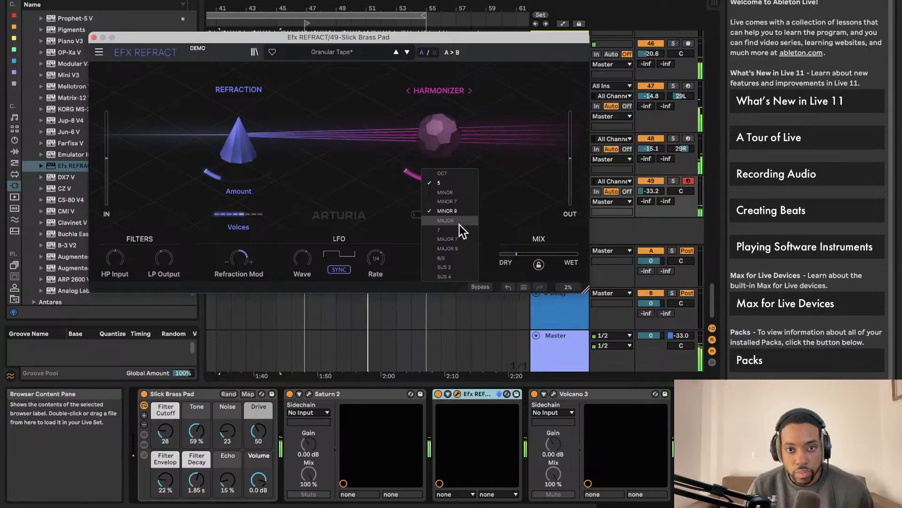
pyautogui.click(457, 211)
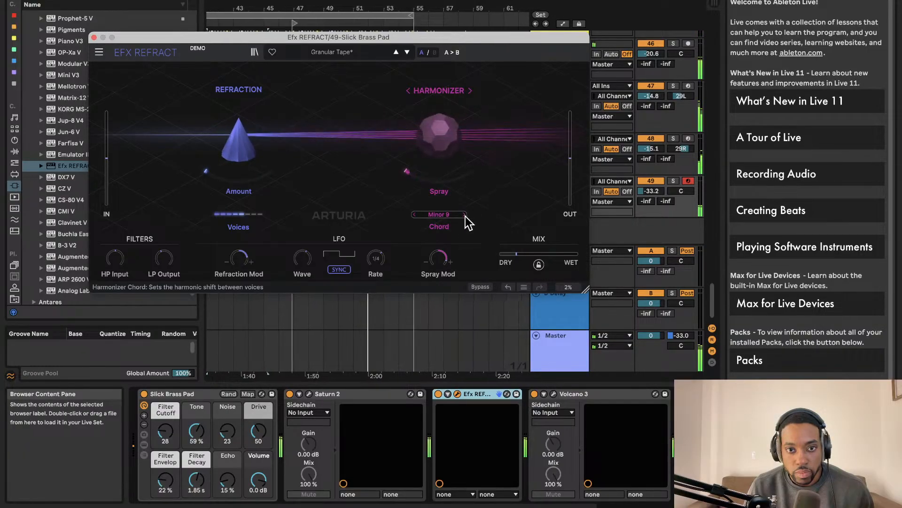
pyautogui.click(464, 215)
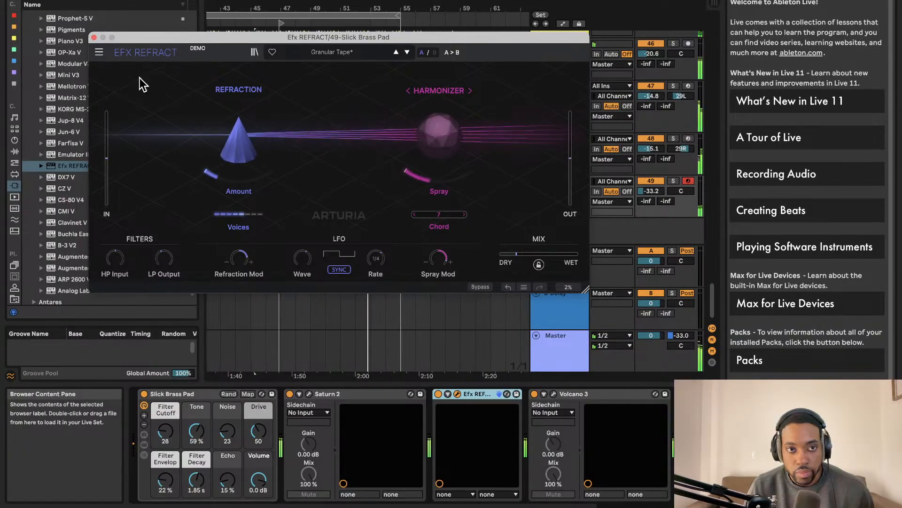
# Step: Close the Efx REFRACT window, bypass the effect and delete it from between Saturn 2 and Volcano 3 on track 49
pyautogui.click(94, 37)
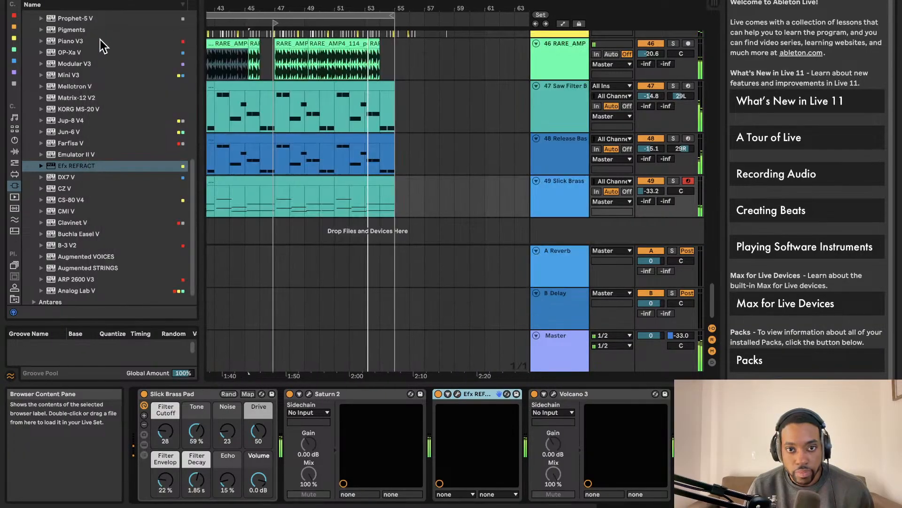
pyautogui.click(438, 394)
pyautogui.hscroll(-2, 413, 303)
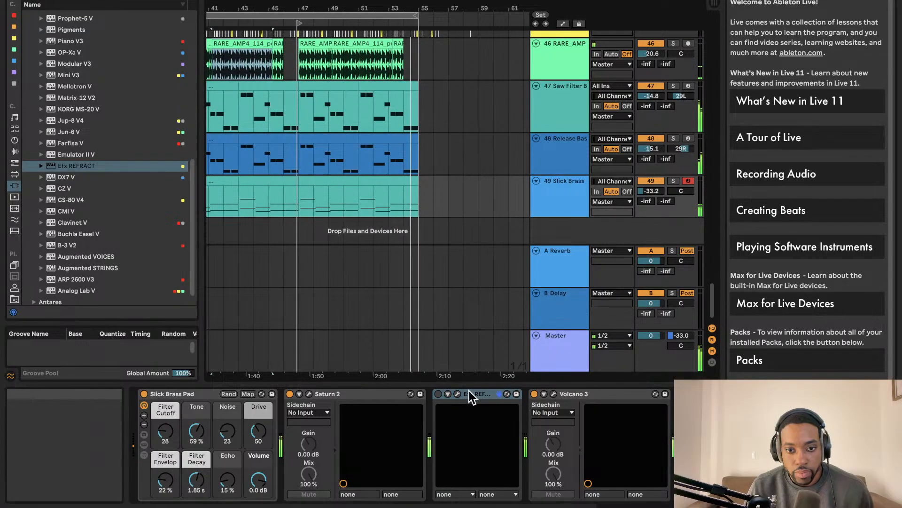
pyautogui.press('Delete')
pyautogui.hscroll(-2, 461, 263)
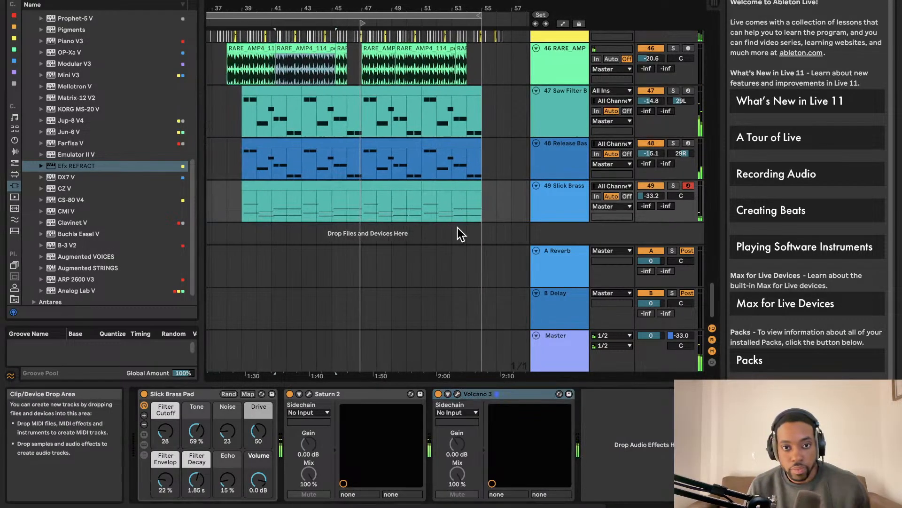
# Step: Review the arrangement from the brass pad and bass tracks up through the percussion and instrument tracks while the loop plays
pyautogui.scroll(-2, 451, 216)
pyautogui.scroll(1, 405, 153)
pyautogui.scroll(5, 399, 134)
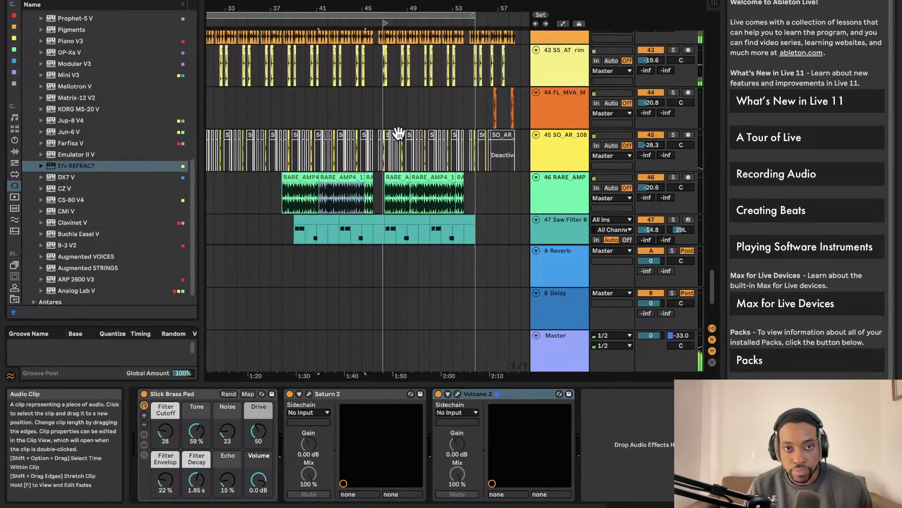
pyautogui.scroll(3, 400, 138)
pyautogui.hscroll(-1, 401, 139)
pyautogui.scroll(1, 400, 140)
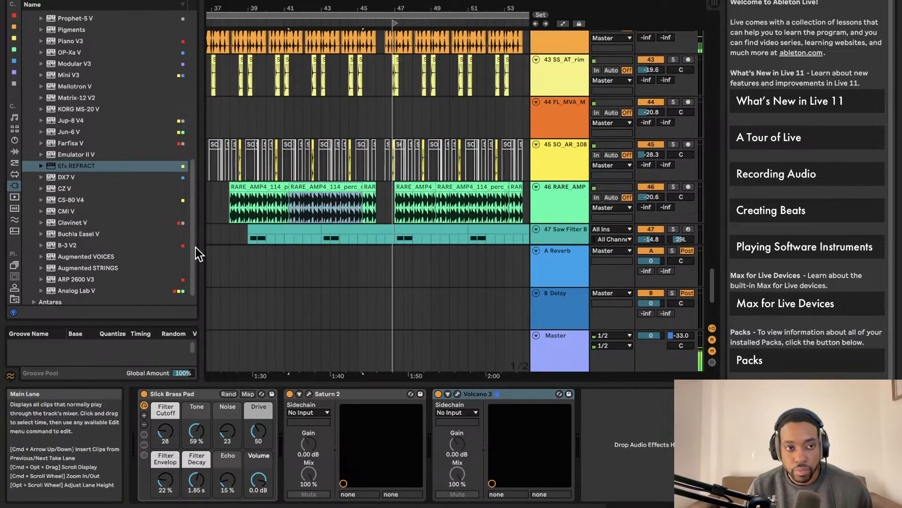
pyautogui.click(14, 163)
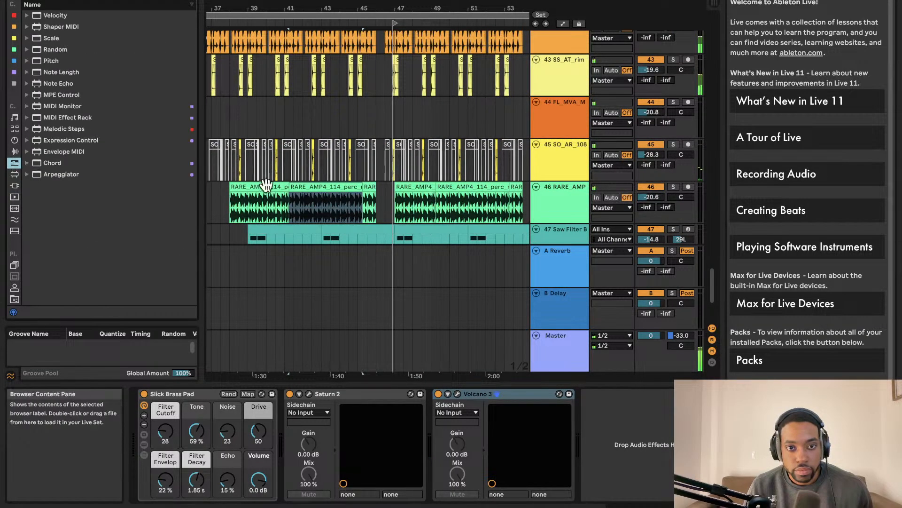
pyautogui.scroll(2, 266, 184)
pyautogui.scroll(-2, 265, 184)
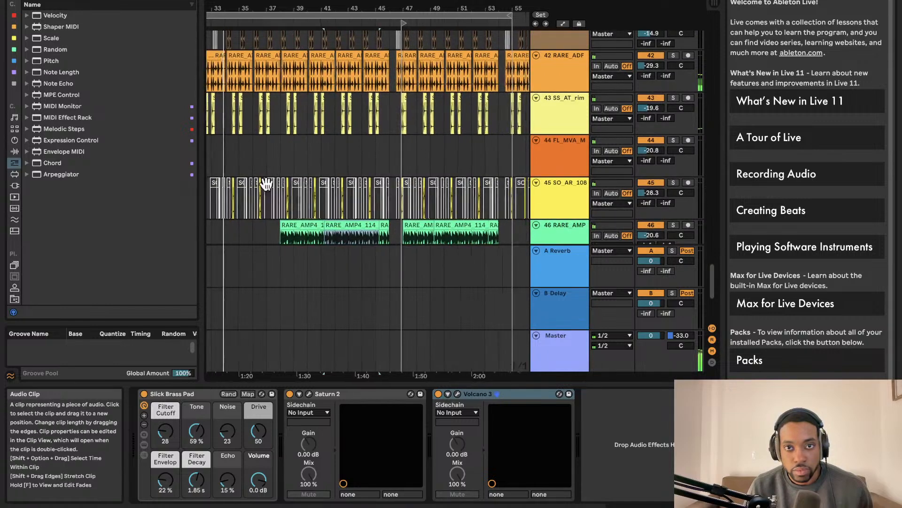
pyautogui.scroll(-2, 266, 184)
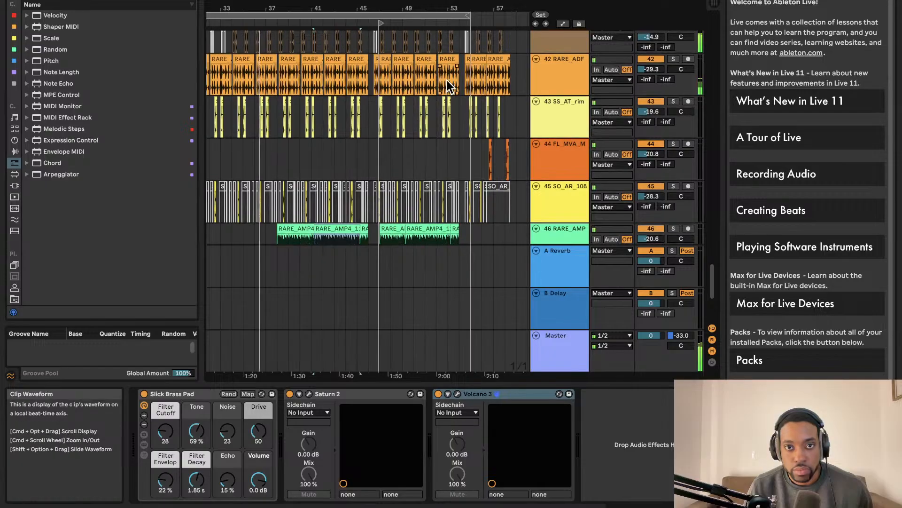
pyautogui.scroll(2, 418, 99)
pyautogui.hscroll(-4, 426, 85)
pyautogui.scroll(-2, 421, 77)
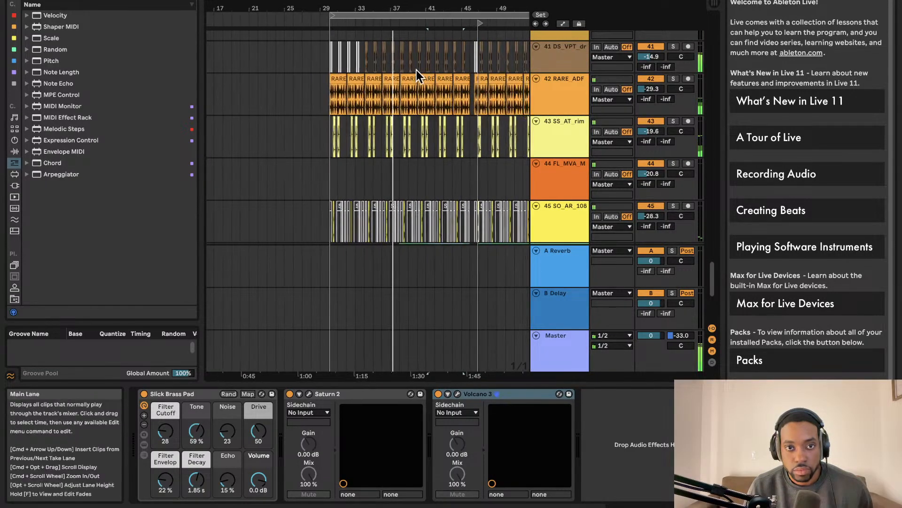
pyautogui.scroll(2, 393, 94)
pyautogui.scroll(-3, 392, 96)
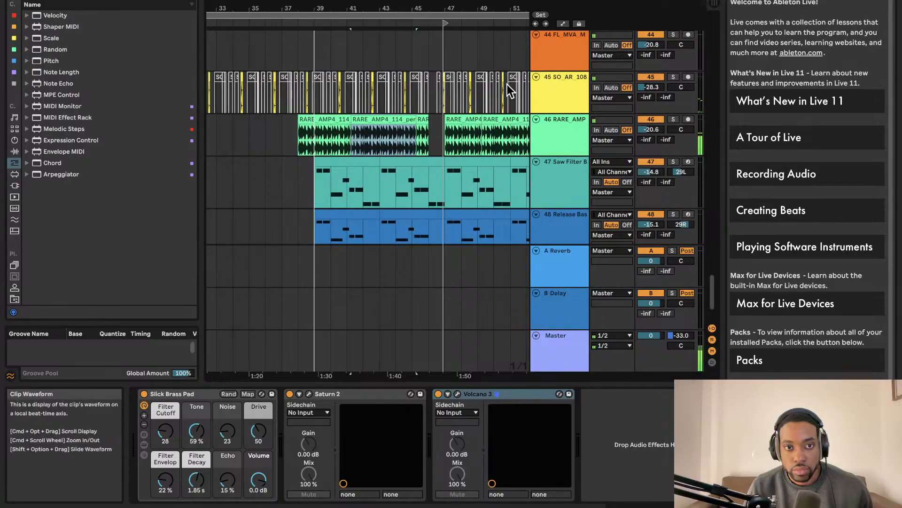
pyautogui.scroll(5, 423, 99)
pyautogui.scroll(7, 430, 99)
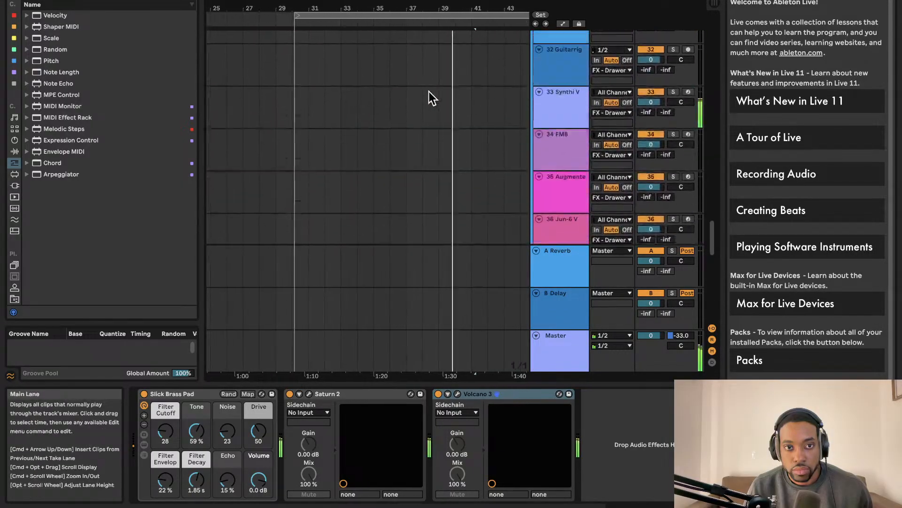
pyautogui.scroll(-3, 426, 95)
pyautogui.scroll(-10, 426, 98)
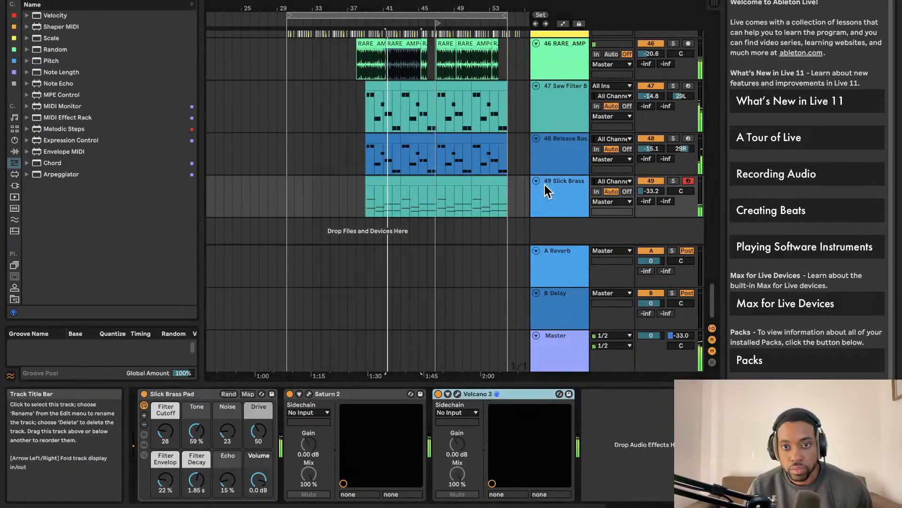
# Step: Load Arturia Stage-73 V2 on a new track below the brass pad and copy the pad's last MIDI clip onto it
pyautogui.click(567, 160)
pyautogui.click(574, 182)
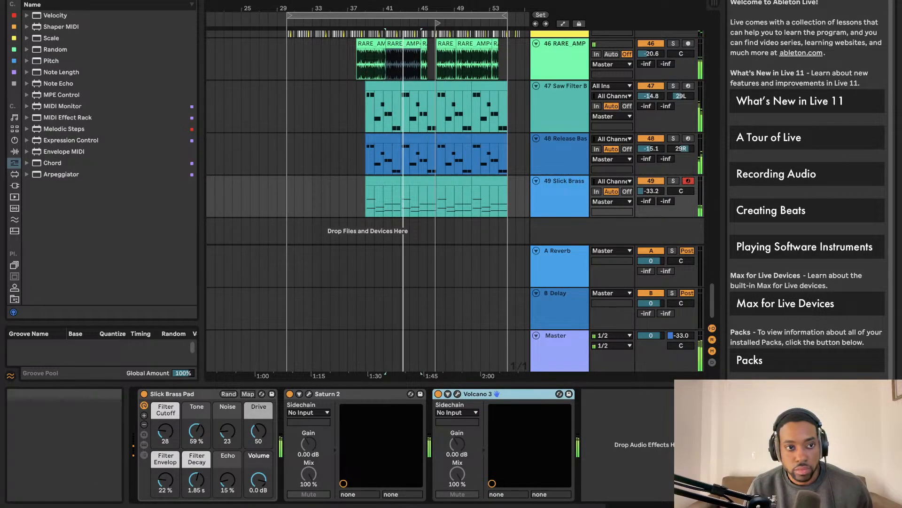
pyautogui.click(14, 186)
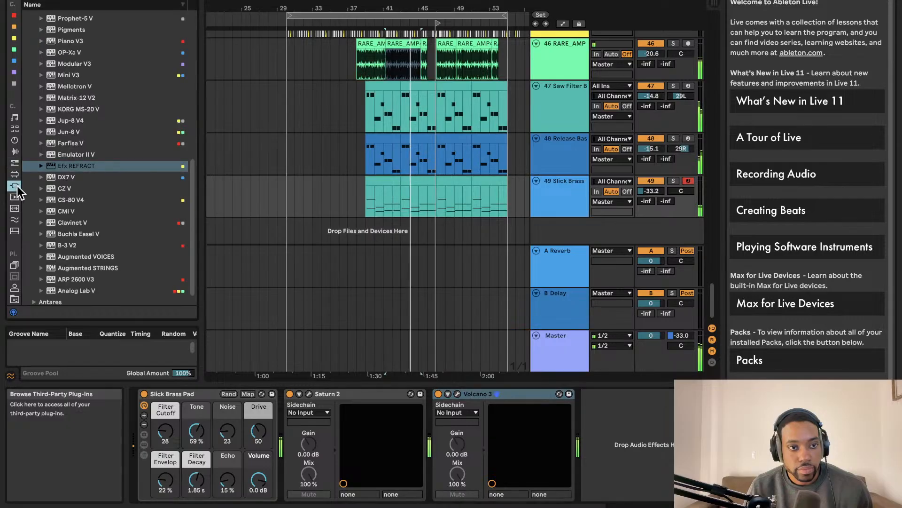
pyautogui.scroll(5, 86, 148)
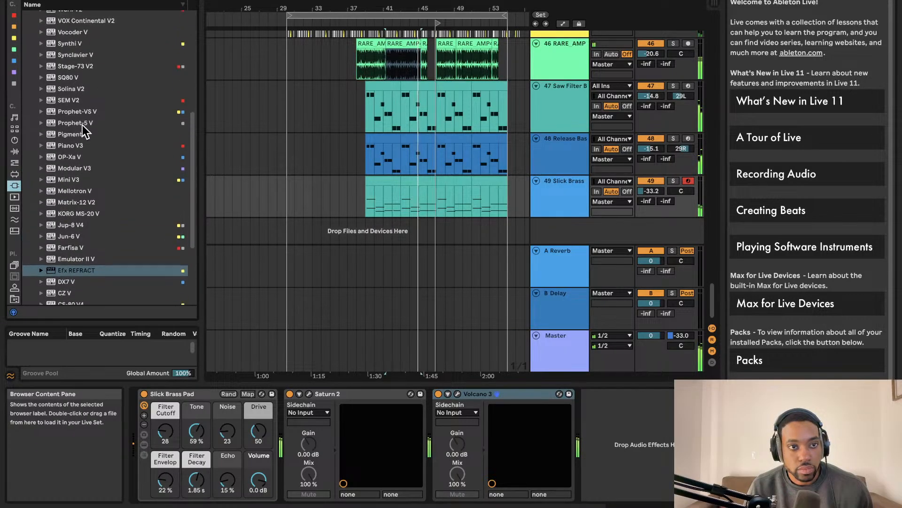
pyautogui.scroll(2, 85, 129)
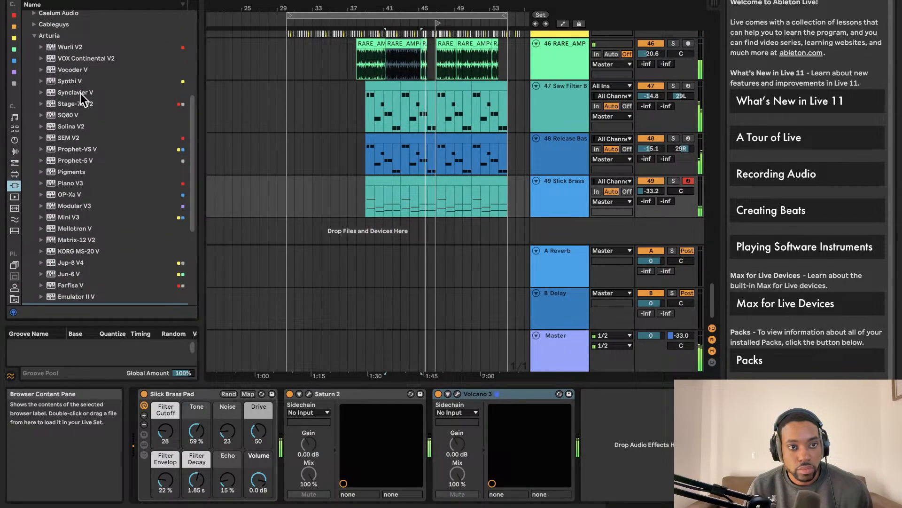
pyautogui.moveTo(76, 107); pyautogui.dragTo(311, 136)
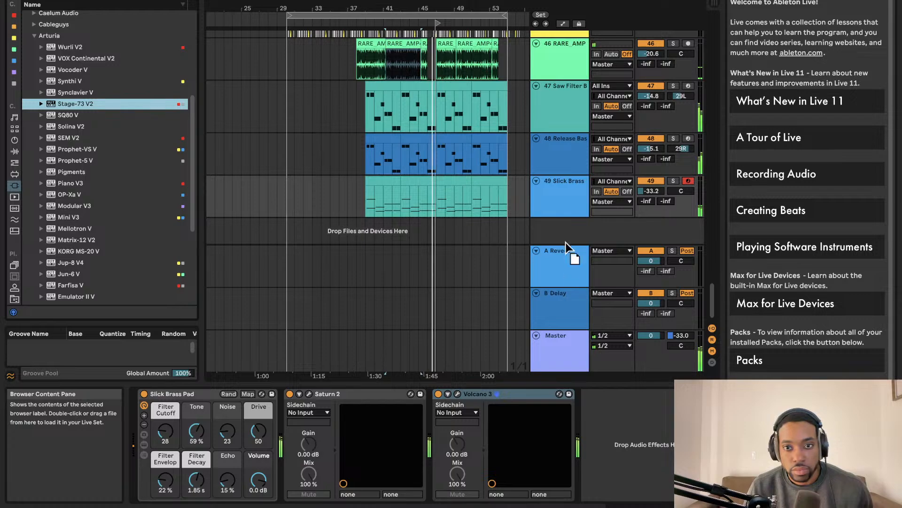
pyautogui.moveTo(555, 226); pyautogui.dragTo(548, 213)
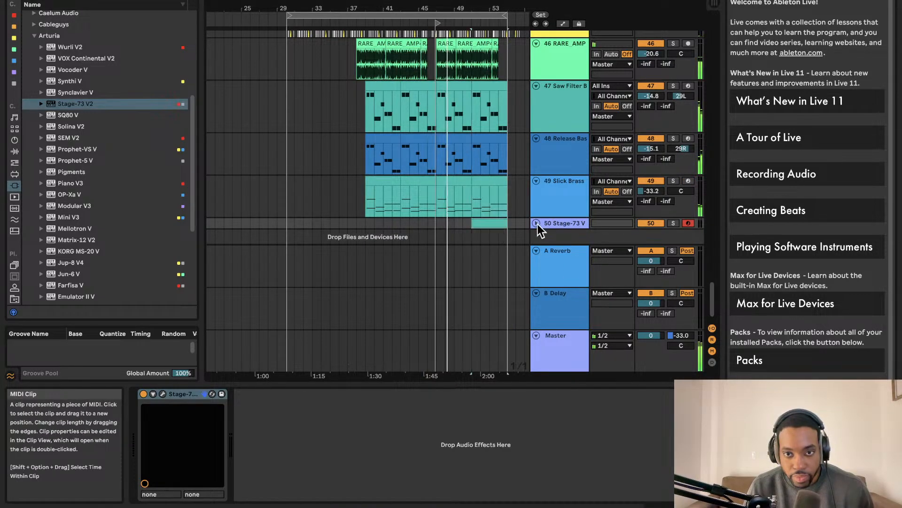
# Step: Unfold track 50, lower its volume to -11.8 and load the Stage-73 V preset 1973 Med. Amped Suitcase EP
pyautogui.click(537, 223)
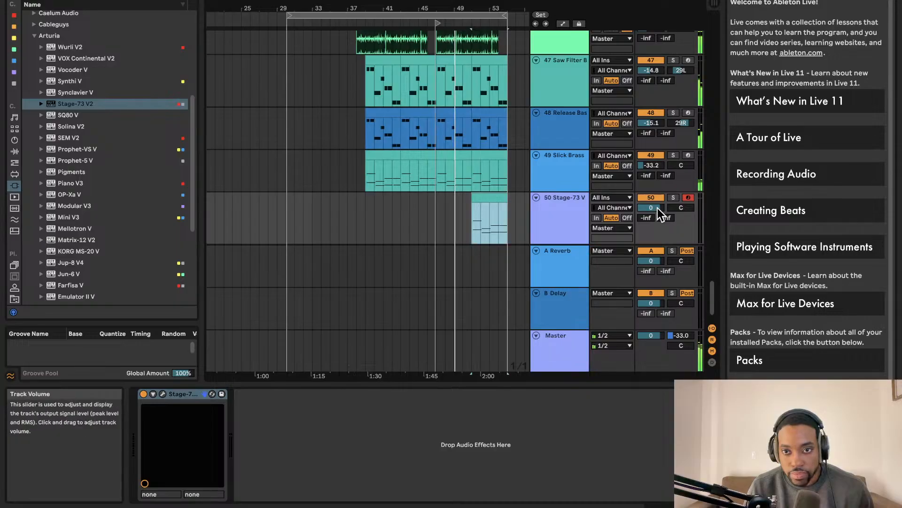
pyautogui.moveTo(658, 209); pyautogui.dragTo(658, 226)
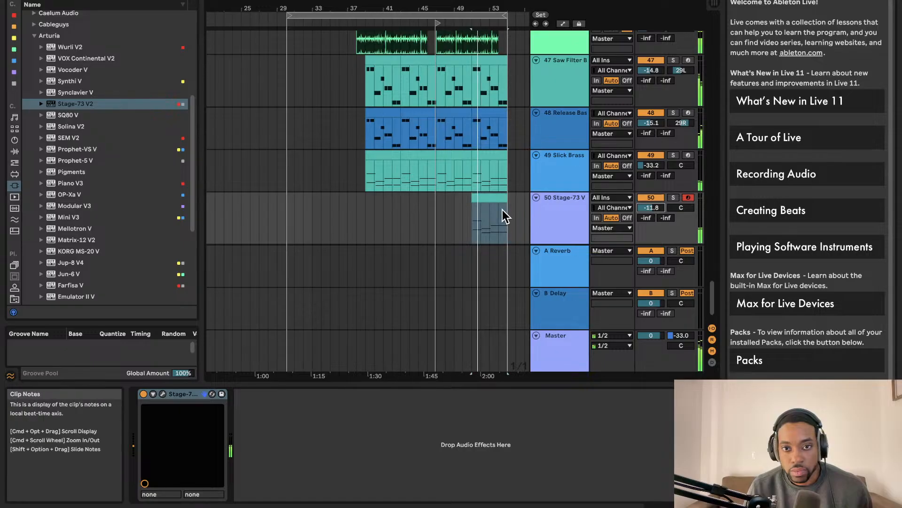
pyautogui.click(163, 394)
pyautogui.click(518, 66)
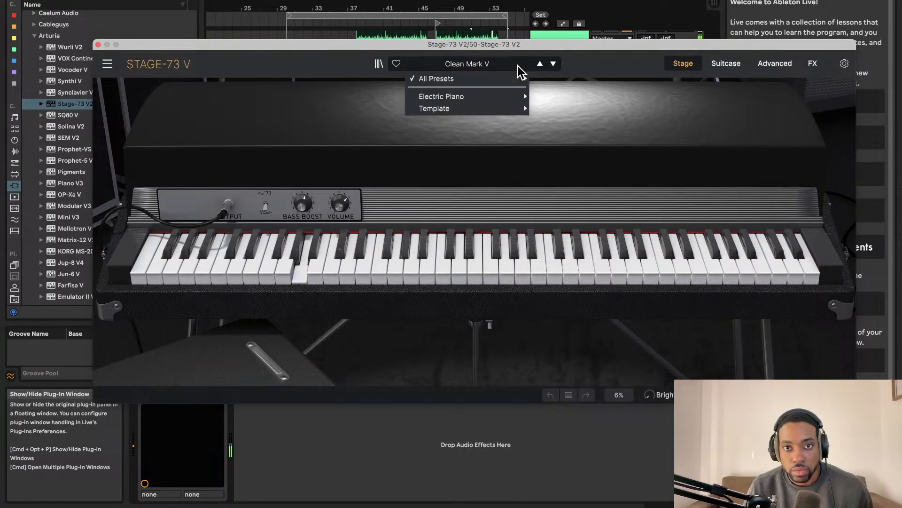
pyautogui.moveTo(467, 97)
pyautogui.click(572, 128)
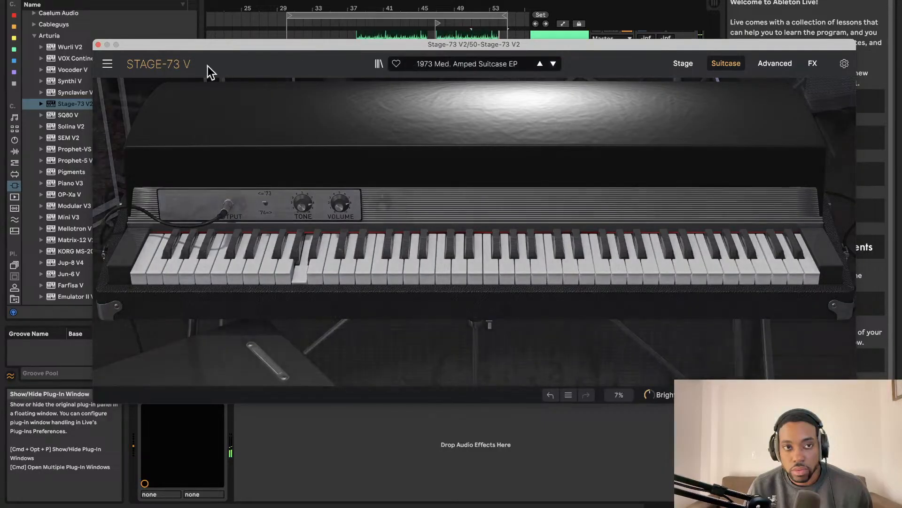
pyautogui.click(98, 44)
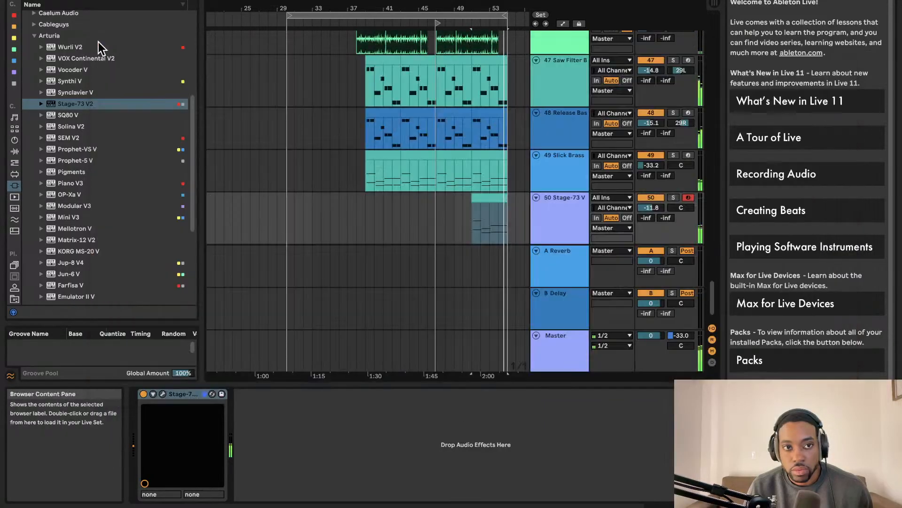
# Step: Solo track 50, play it from the start of its clip and raise its volume to -7.2
pyautogui.click(673, 197)
pyautogui.click(478, 195)
pyautogui.hscroll(5, 512, 212)
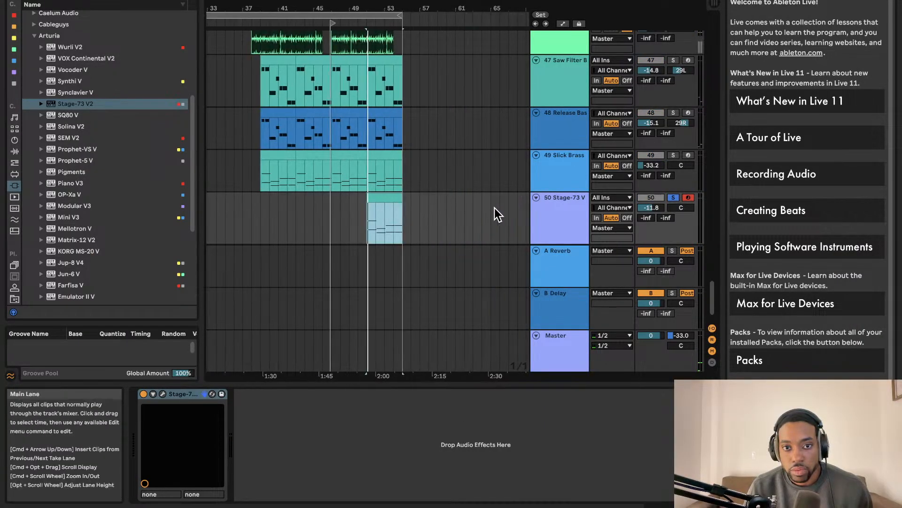
pyautogui.press('space')
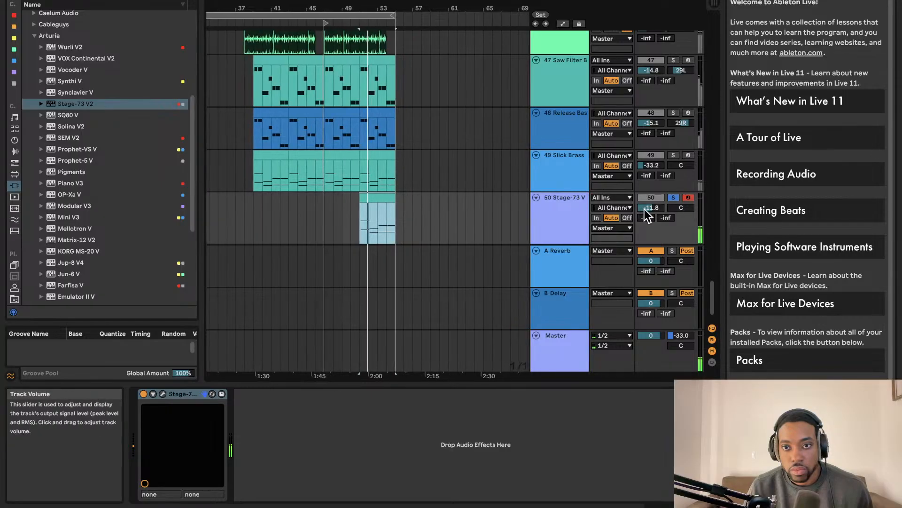
pyautogui.moveTo(644, 210); pyautogui.dragTo(644, 198)
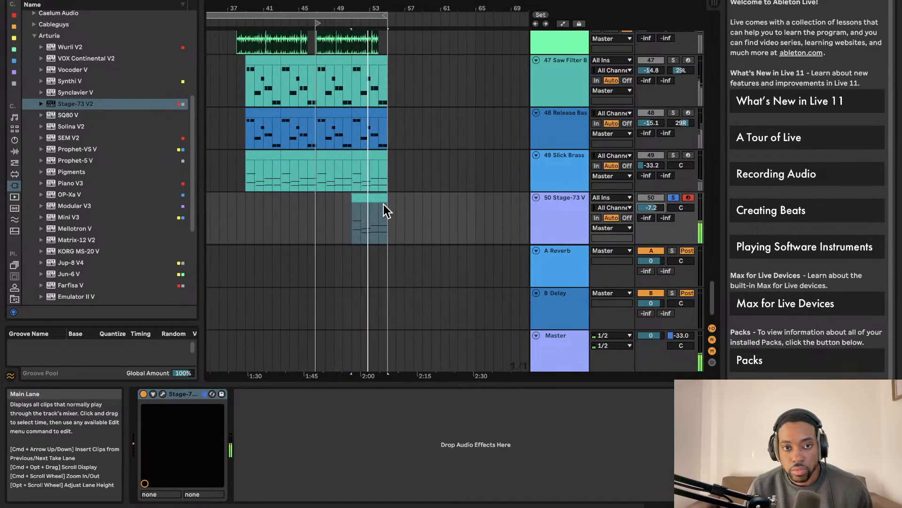
# Step: Paste a copy of the electric piano clip at the start of the loop on track 50
pyautogui.hscroll(-6, 403, 203)
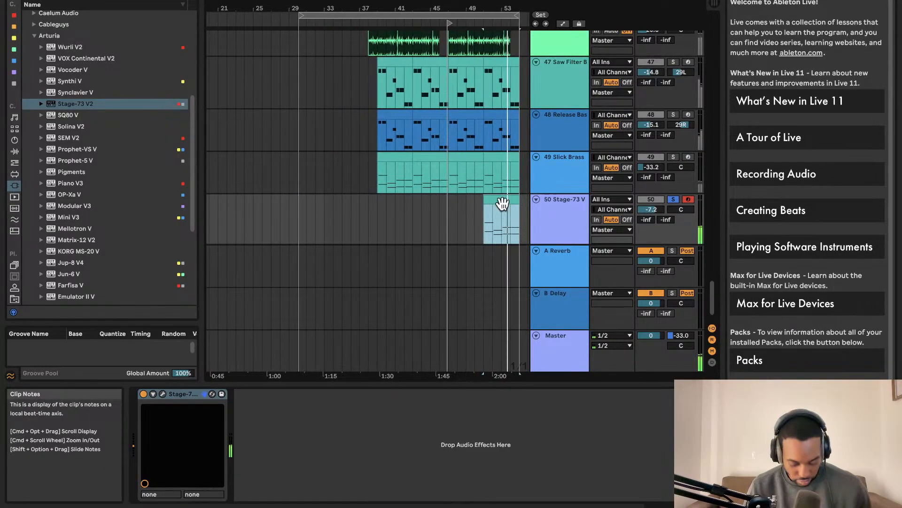
pyautogui.click(324, 214)
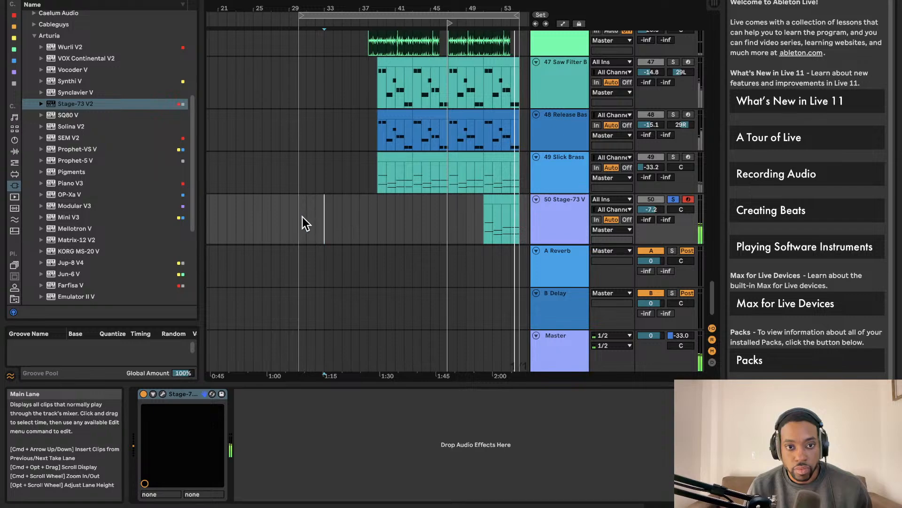
pyautogui.press('super+v')
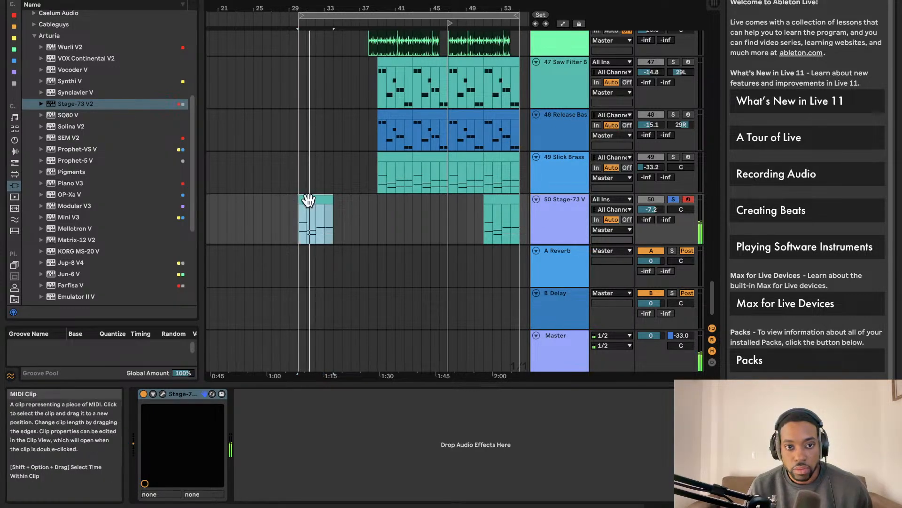
# Step: Paste a second copy after the first electric piano clip, deactivate the original clip at the loop's end and unsolo track 50
pyautogui.click(333, 215)
pyautogui.press('super+v')
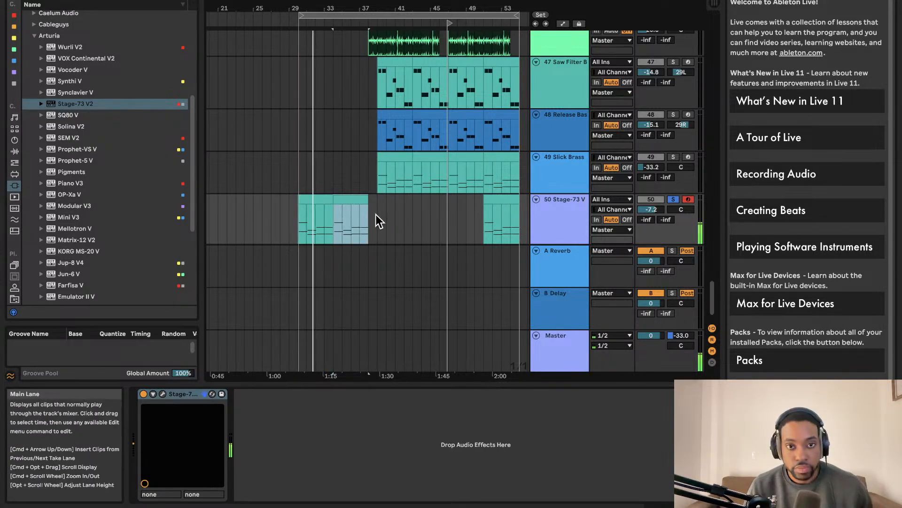
pyautogui.click(504, 201)
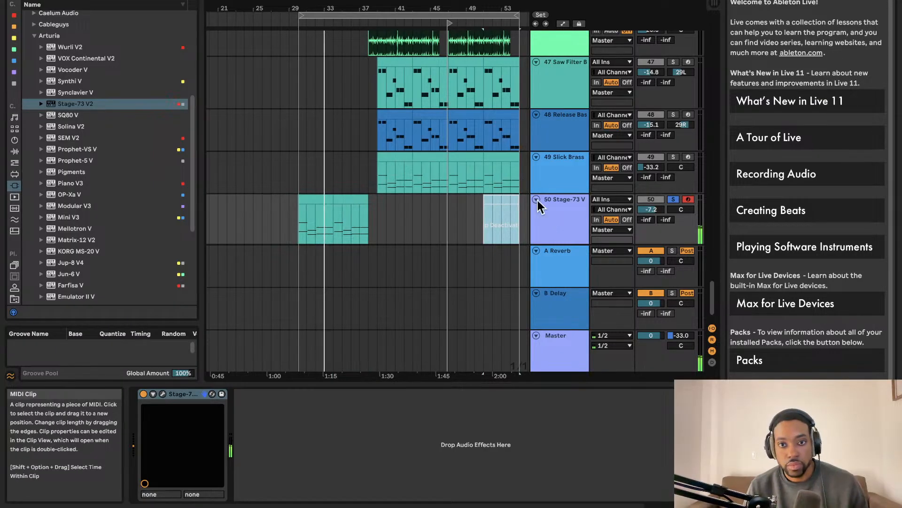
pyautogui.click(673, 200)
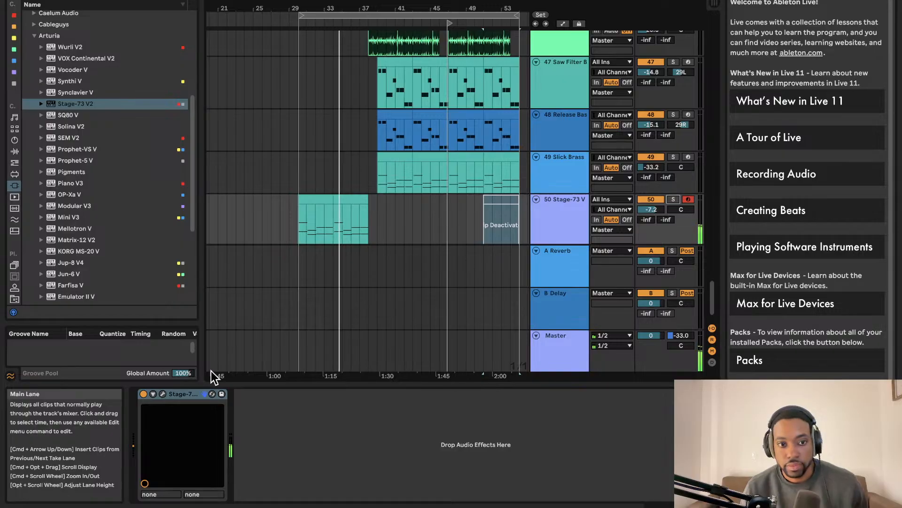
pyautogui.click(164, 394)
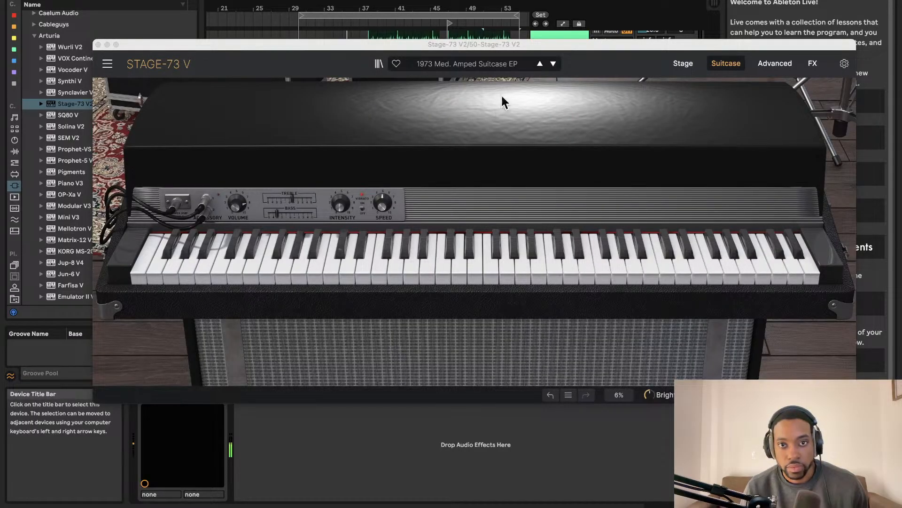
pyautogui.click(525, 66)
pyautogui.moveTo(458, 96)
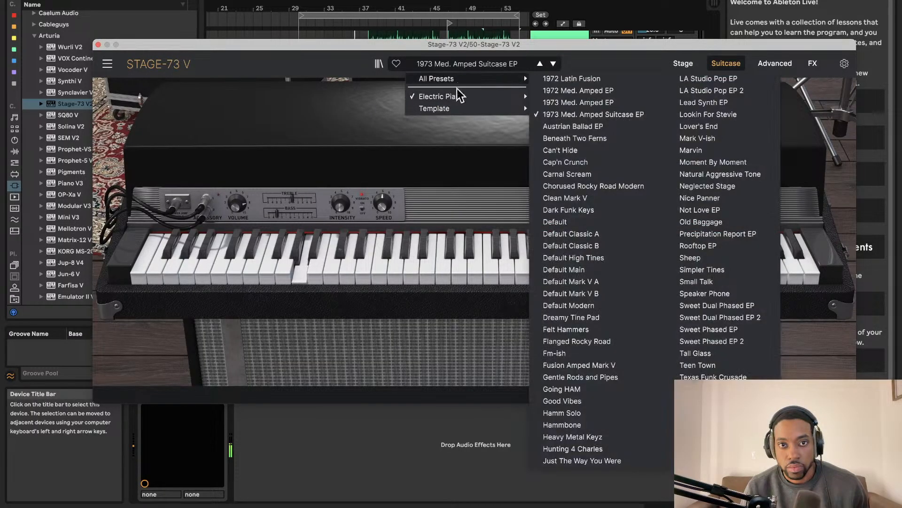
pyautogui.click(101, 46)
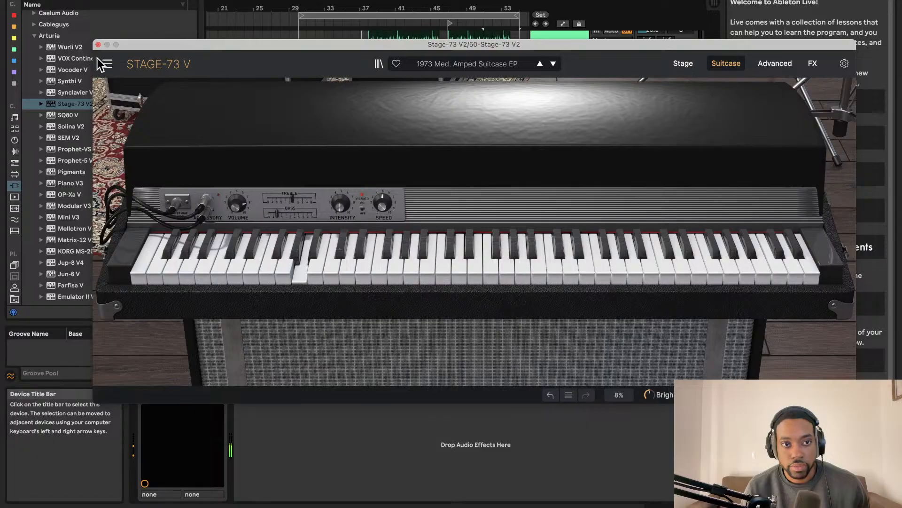
pyautogui.click(99, 45)
# Step: Look through the other tracks of the arrangement while the loop plays
pyautogui.scroll(-10, 324, 205)
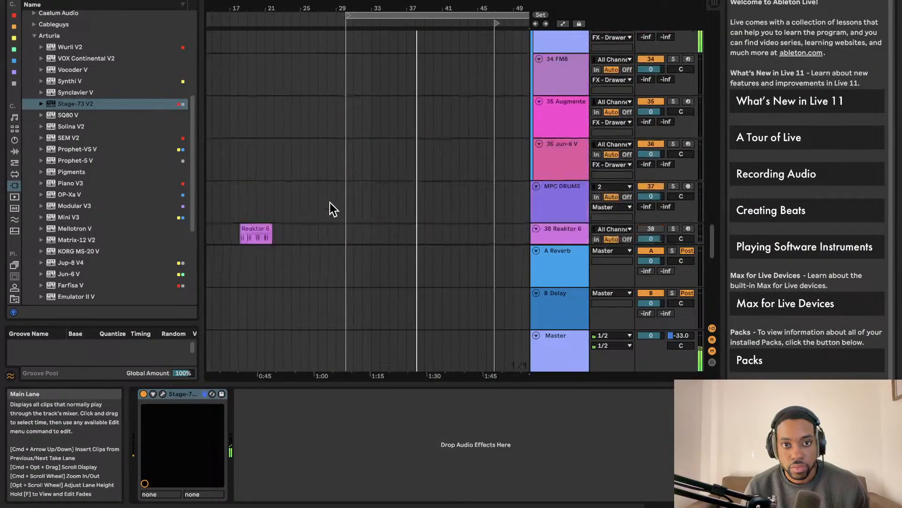
pyautogui.scroll(10, 338, 201)
pyautogui.scroll(-10, 343, 198)
pyautogui.scroll(5, 344, 198)
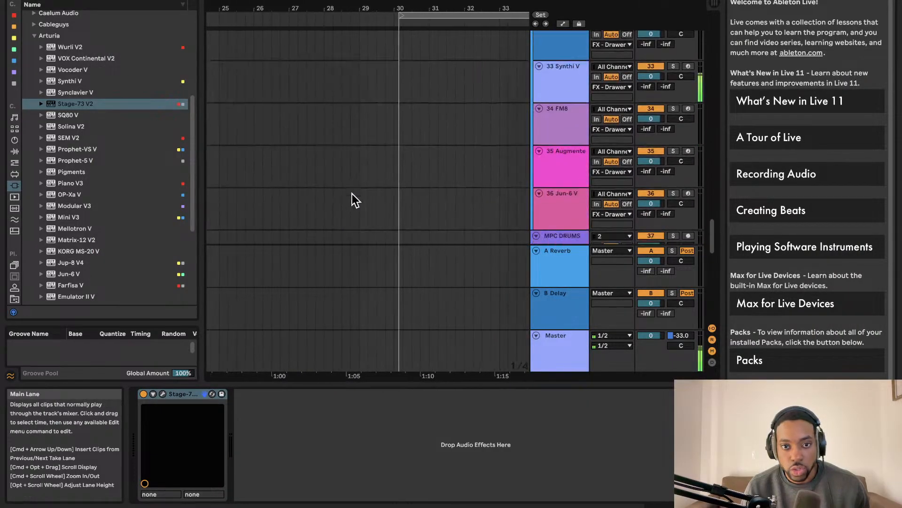
pyautogui.scroll(-5, 351, 192)
pyautogui.scroll(-5, 350, 191)
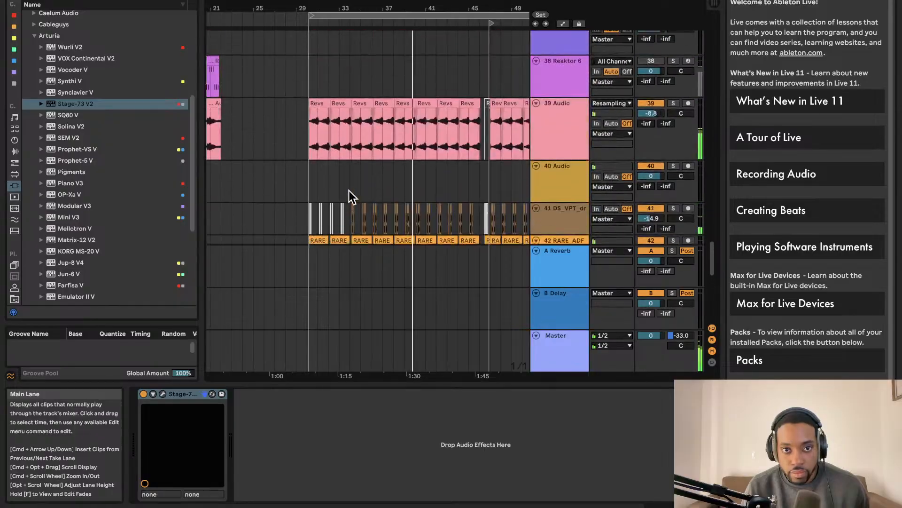
pyautogui.scroll(5, 349, 190)
pyautogui.scroll(10, 347, 192)
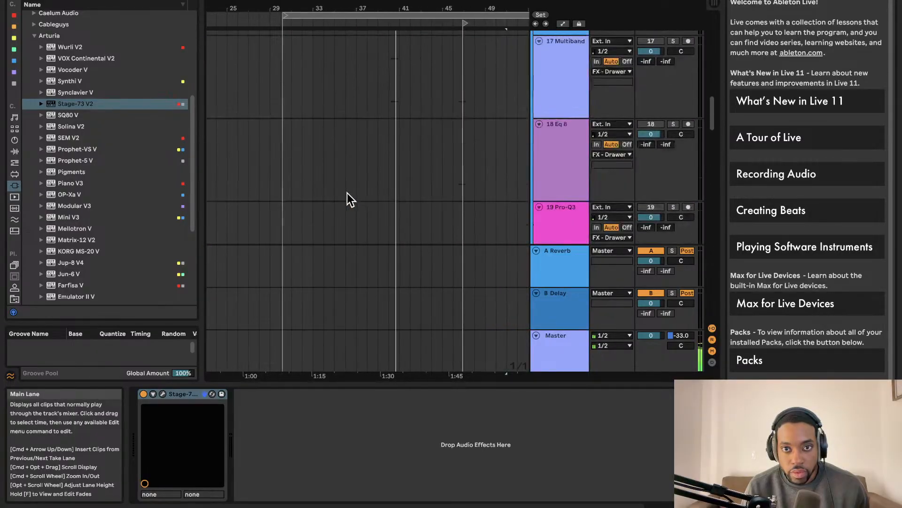
# Step: Shift both pasted electric piano clips on track 50 one bar later so they end where the Slick Brass clips begin
pyautogui.scroll(-20, 347, 198)
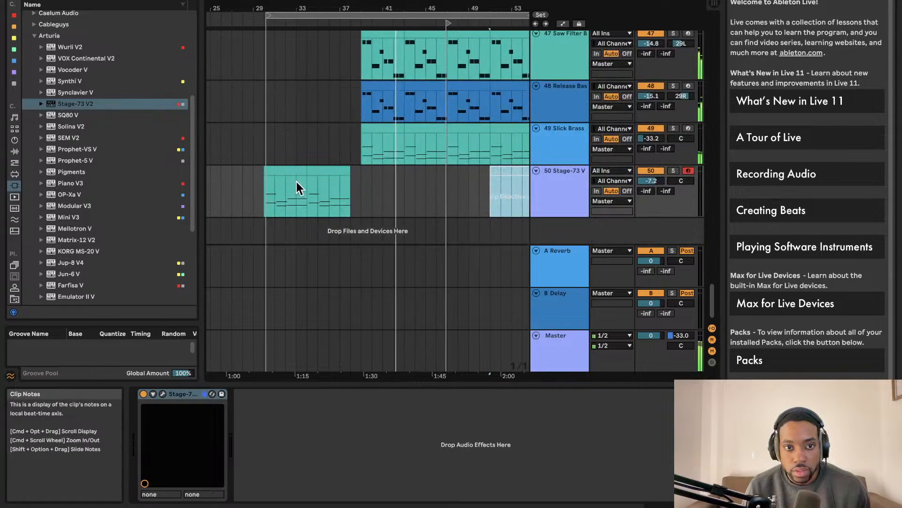
pyautogui.moveTo(288, 172); pyautogui.dragTo(328, 173)
pyautogui.click(278, 171)
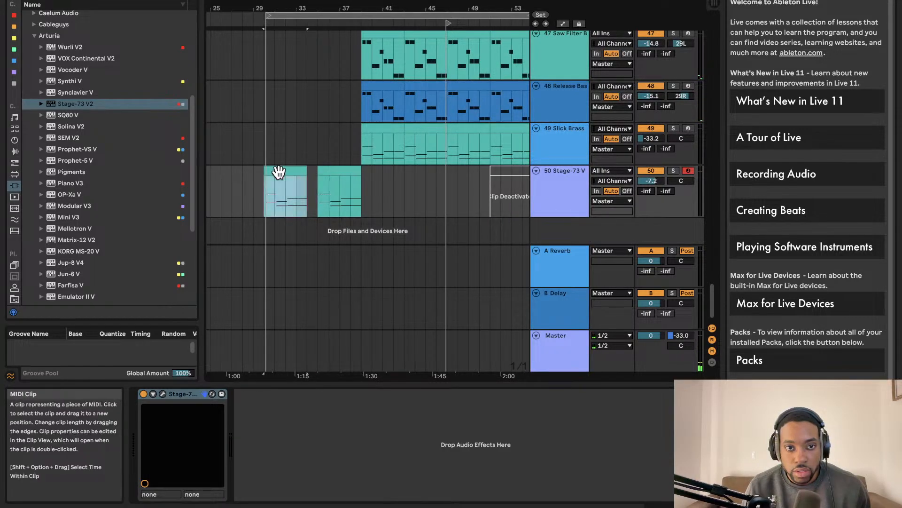
pyautogui.hscroll(-5, 288, 171)
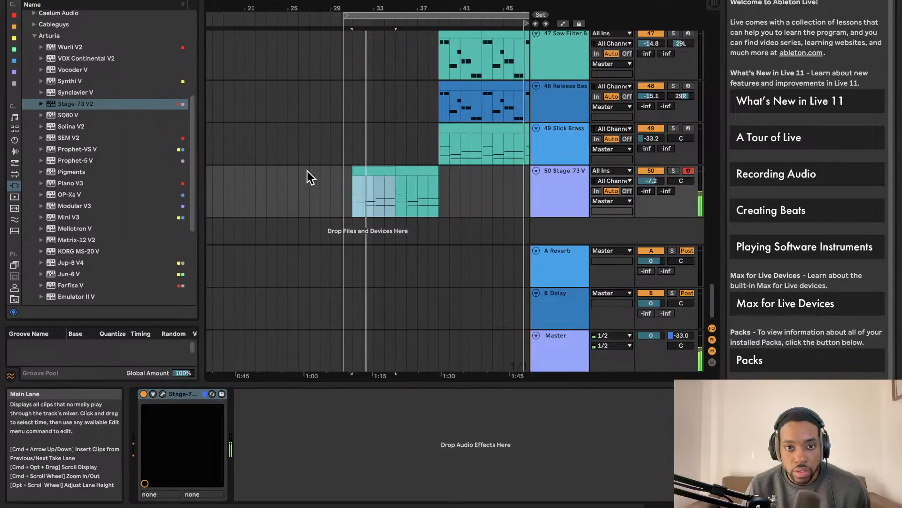
# Step: Load the electric piano preset Beneath Two Ferns in Stage-73 V on track 50
pyautogui.scroll(2, 319, 172)
pyautogui.scroll(-1, 331, 172)
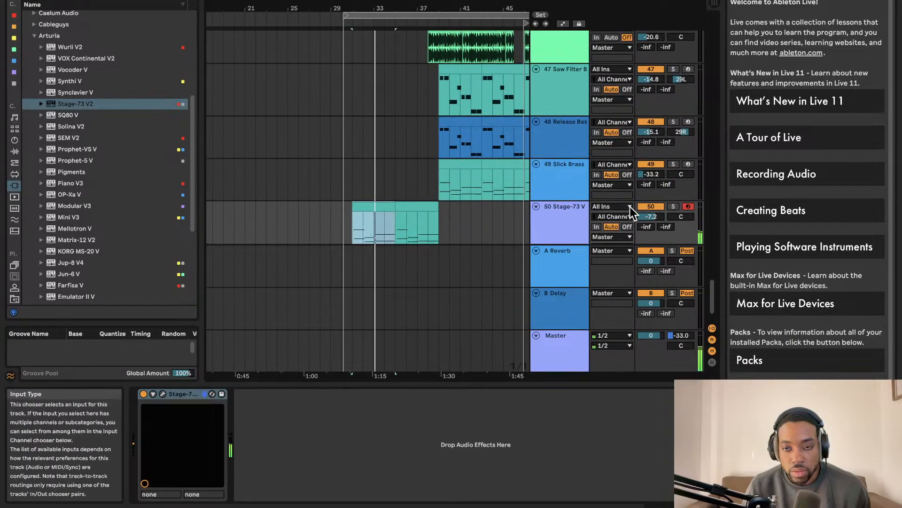
pyautogui.click(672, 205)
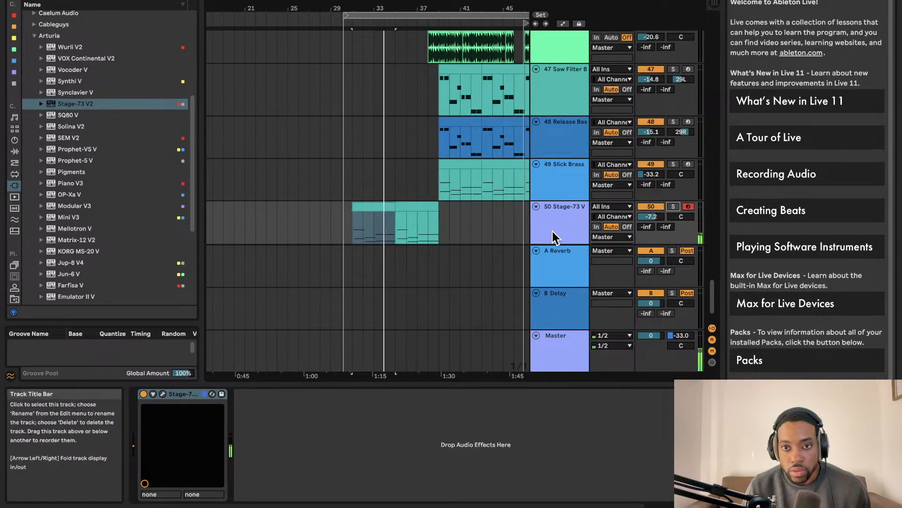
pyautogui.click(163, 393)
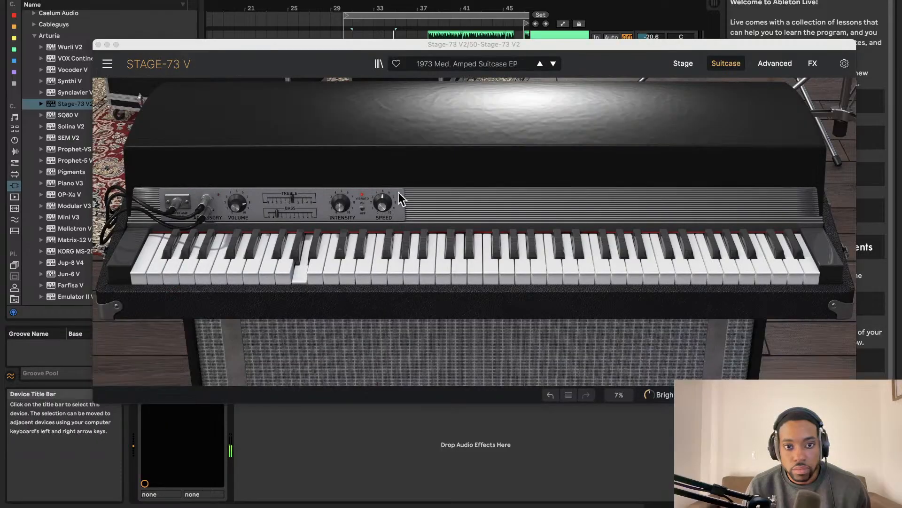
pyautogui.click(477, 61)
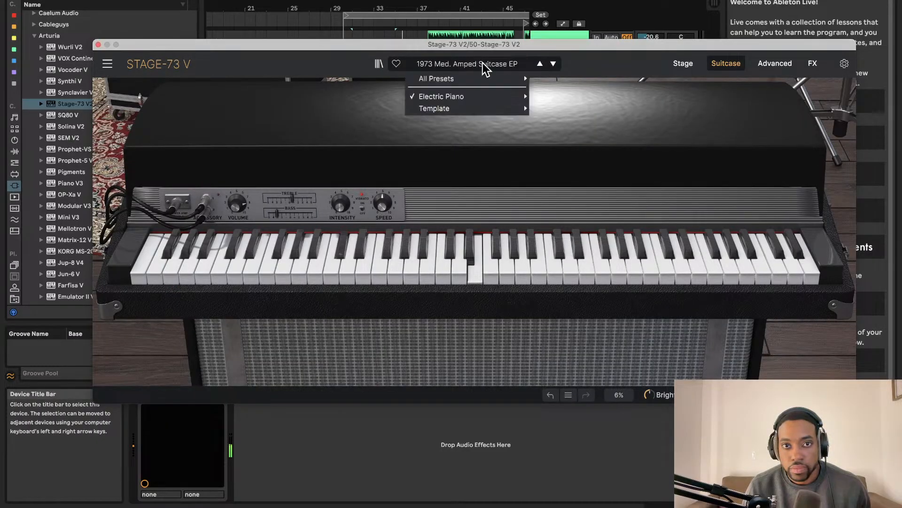
pyautogui.moveTo(462, 100)
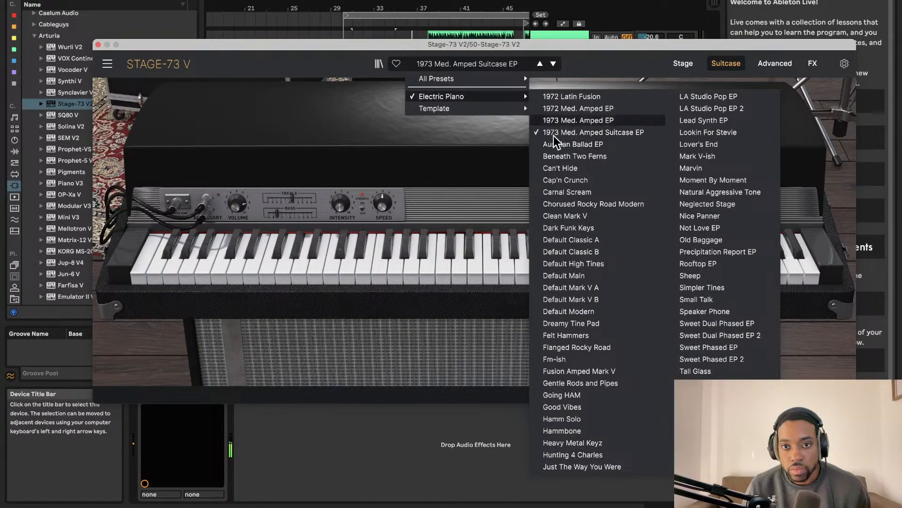
pyautogui.click(577, 157)
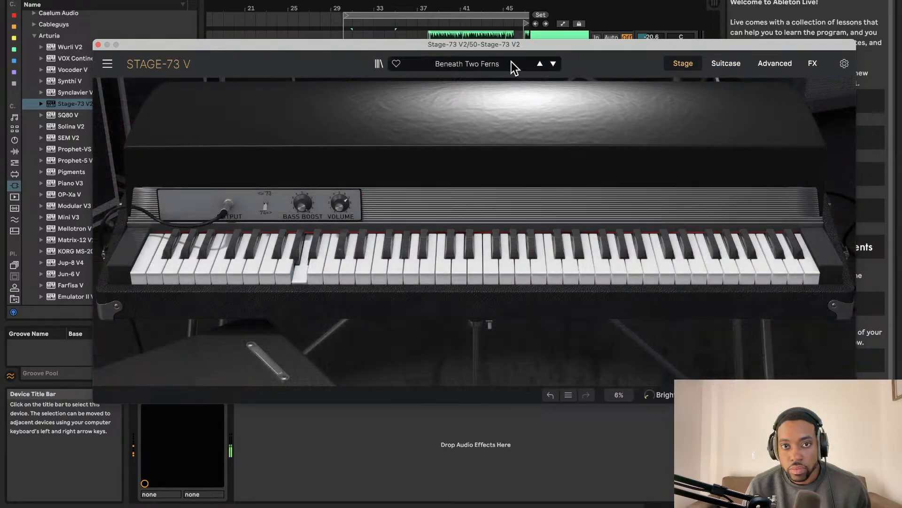
# Step: Load the Stage-73 V preset Can't Hide and briefly solo track 50 to check its sound
pyautogui.click(511, 62)
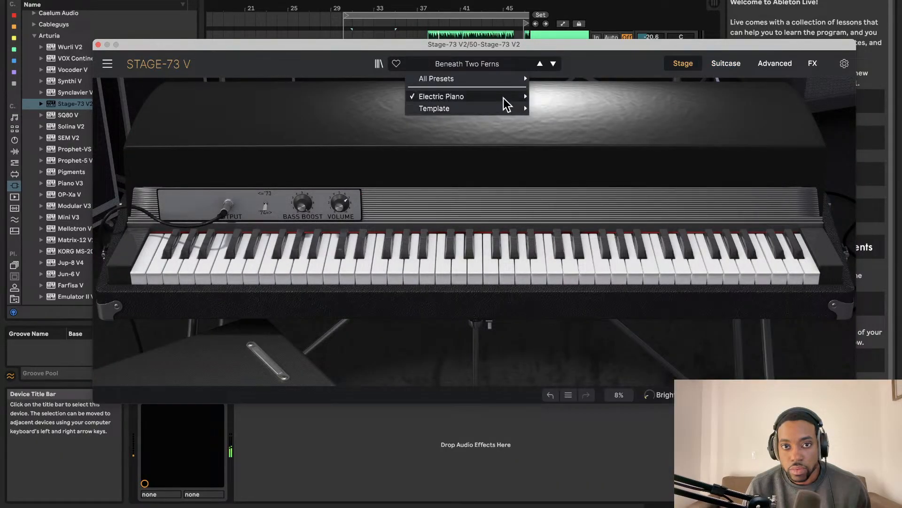
pyautogui.moveTo(504, 97)
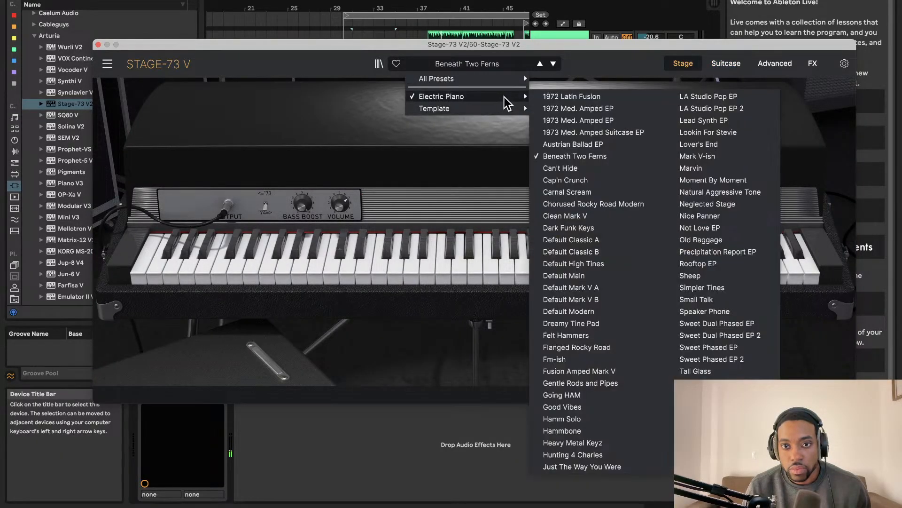
pyautogui.click(561, 168)
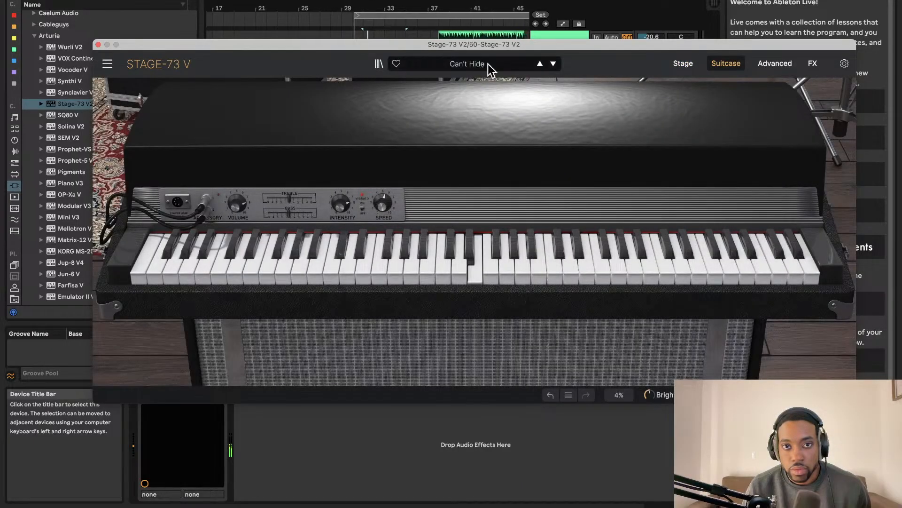
pyautogui.click(99, 46)
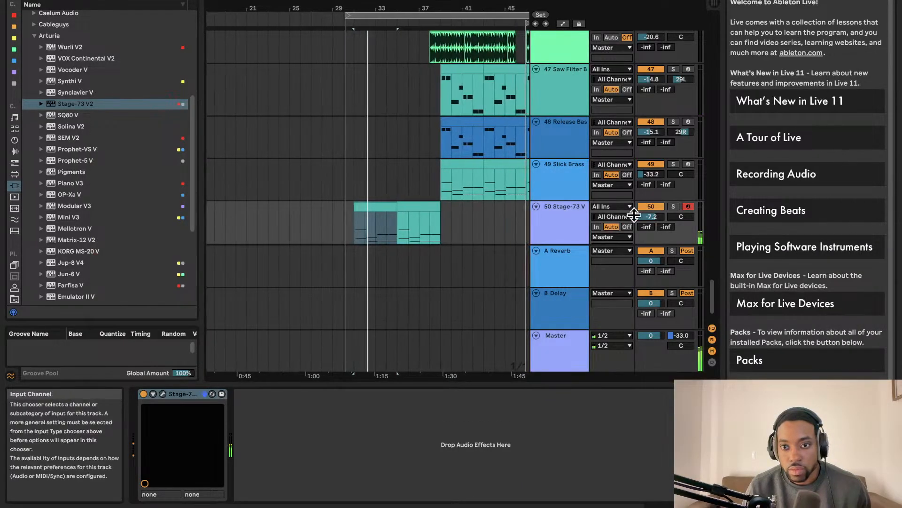
pyautogui.click(674, 206)
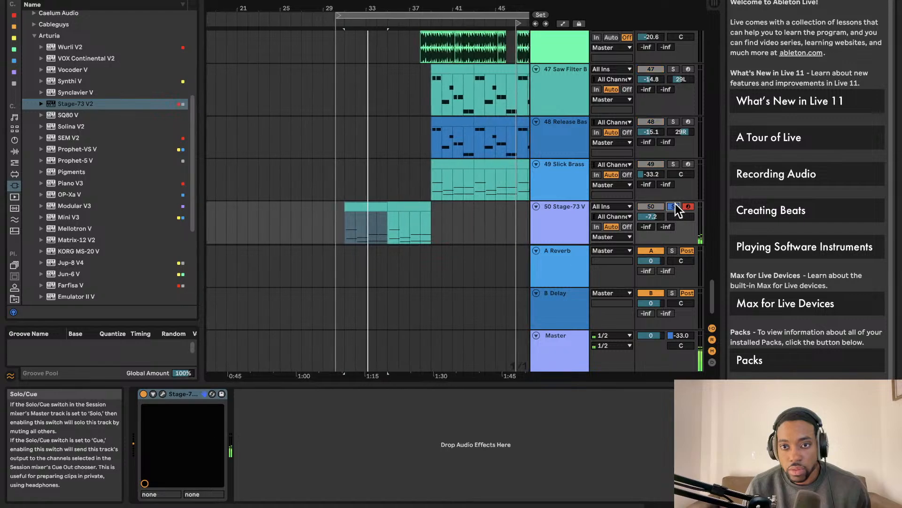
pyautogui.click(674, 206)
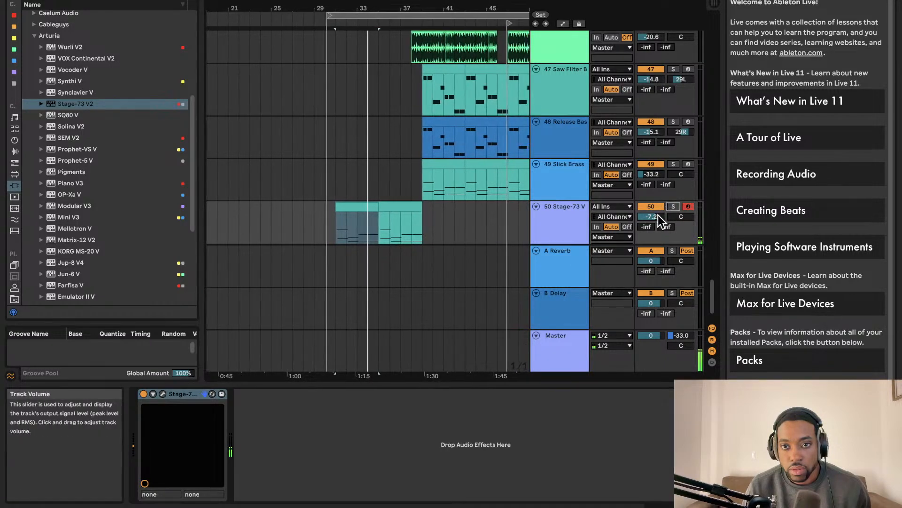
# Step: Find ValhallaVintageVerb among the VST effects and add it after Stage-73 V2 on track 50
pyautogui.click(96, 0)
pyautogui.write('kon')
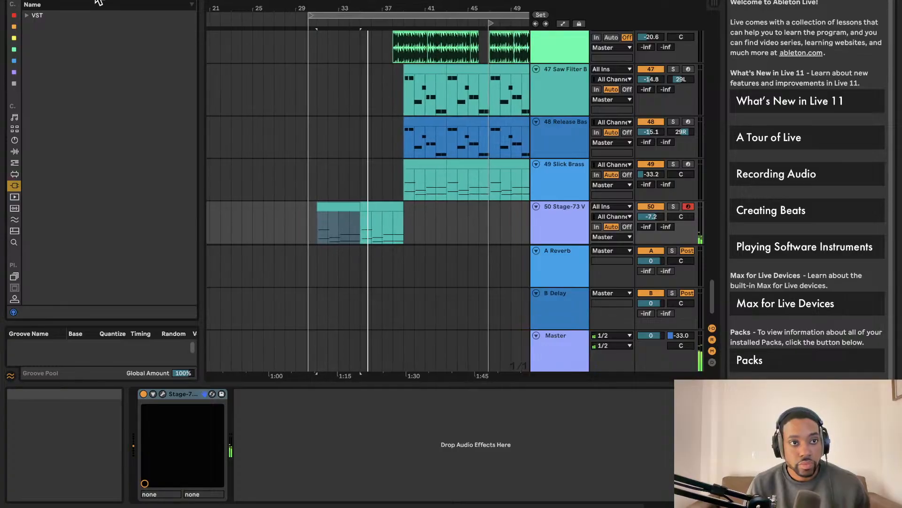
pyautogui.click(29, 17)
pyautogui.click(35, 24)
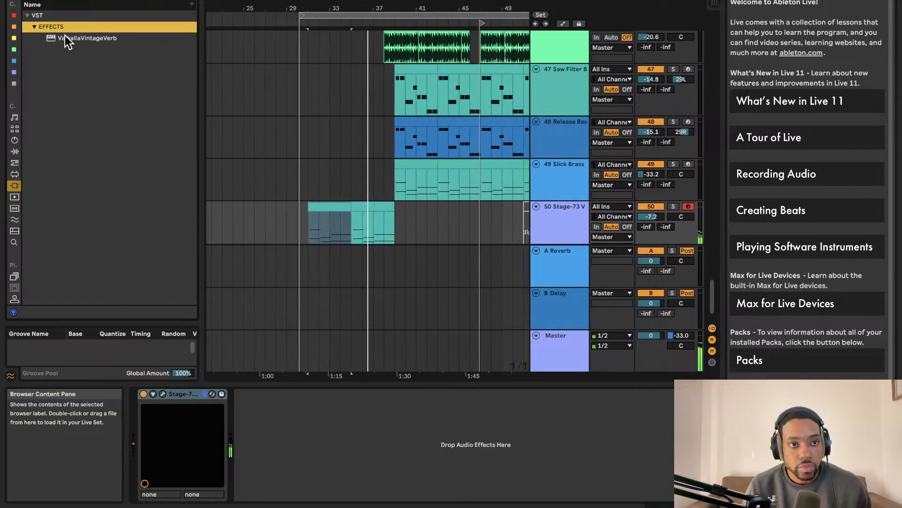
pyautogui.moveTo(65, 35); pyautogui.dragTo(319, 425)
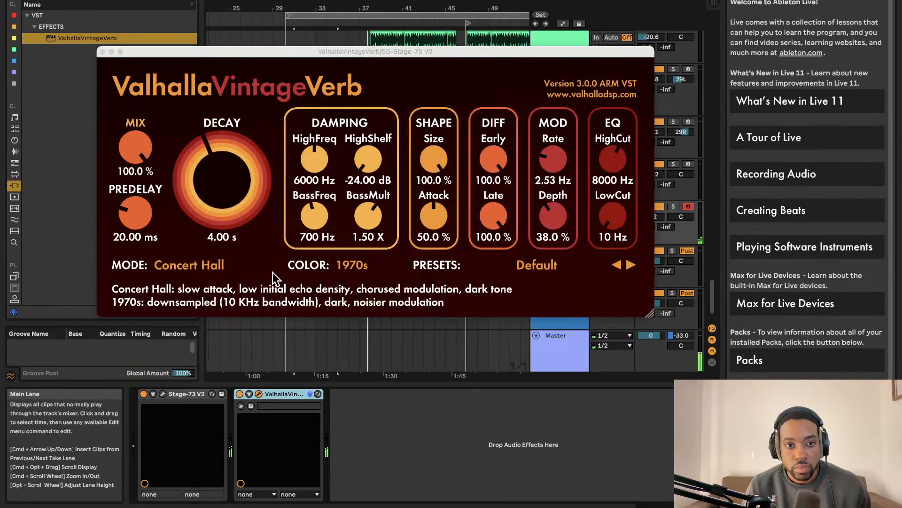
# Step: Set the ValhallaVintageVerb decay to 17.57 s and its mix to 78.2 %, and close the plug-in window
pyautogui.moveTo(263, 193); pyautogui.dragTo(259, 155)
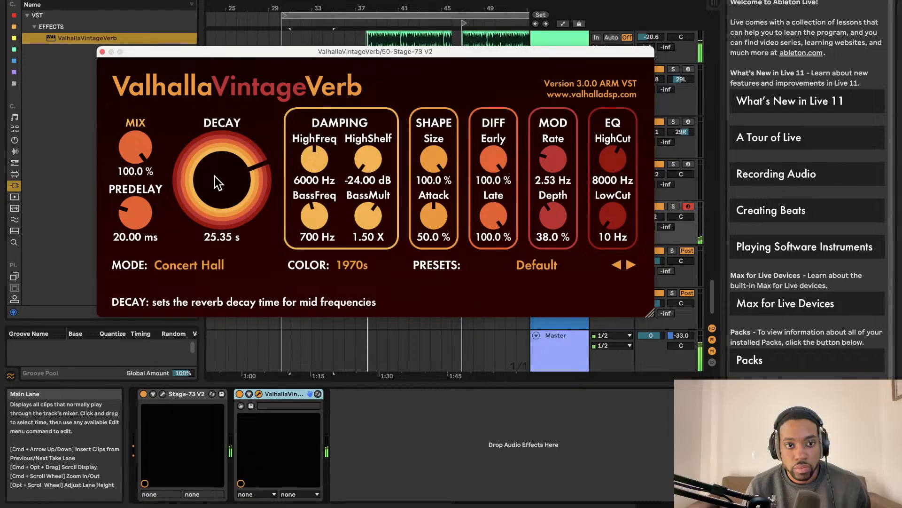
pyautogui.moveTo(215, 177); pyautogui.dragTo(215, 189)
pyautogui.moveTo(136, 153); pyautogui.dragTo(133, 187)
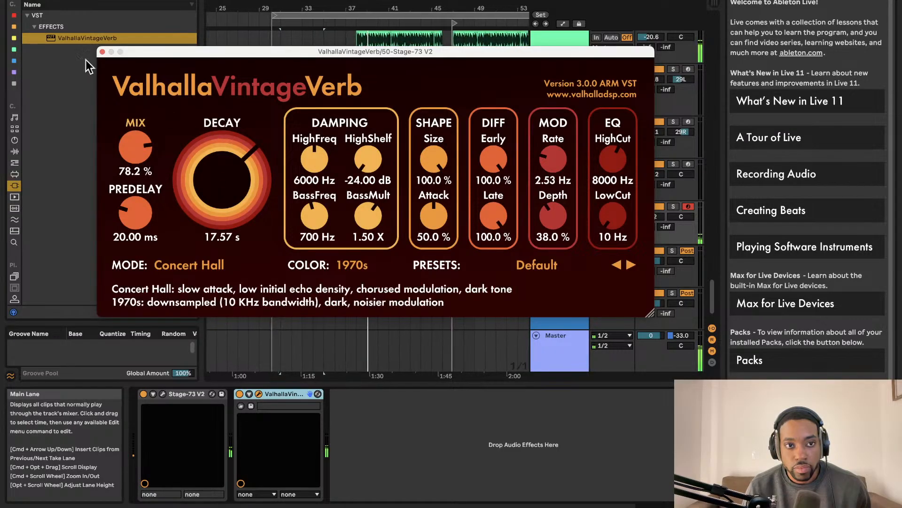
pyautogui.click(102, 52)
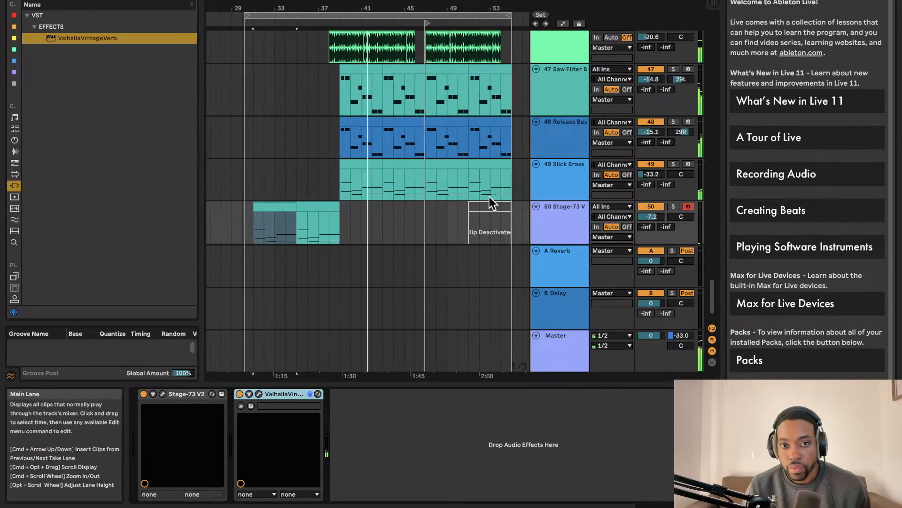
pyautogui.click(346, 230)
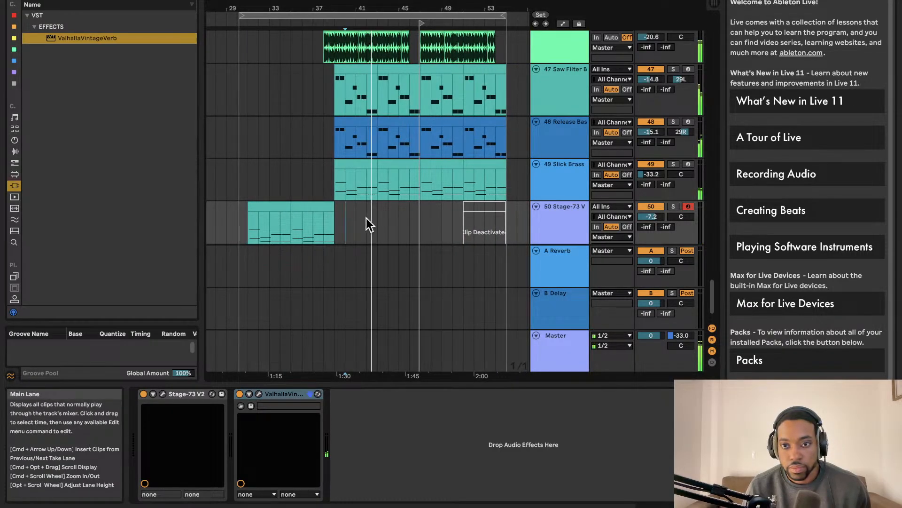
pyautogui.scroll(5, 367, 217)
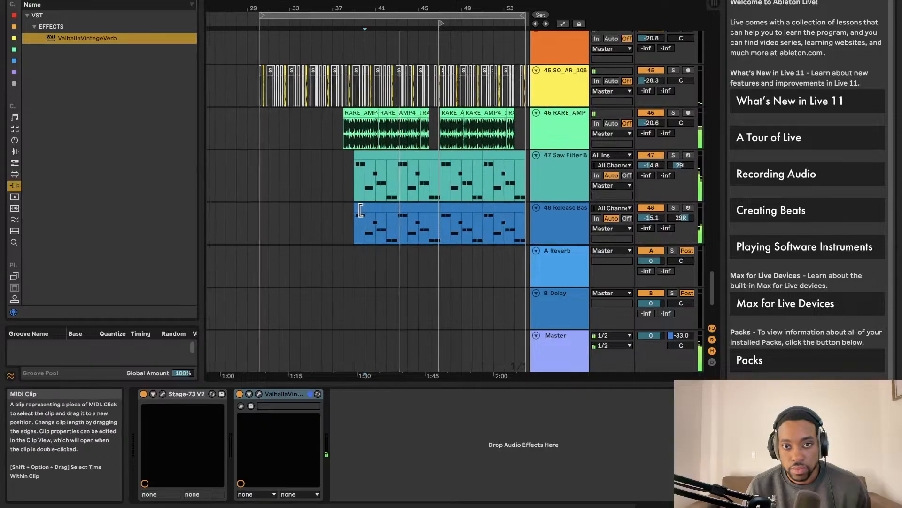
pyautogui.scroll(-3, 361, 211)
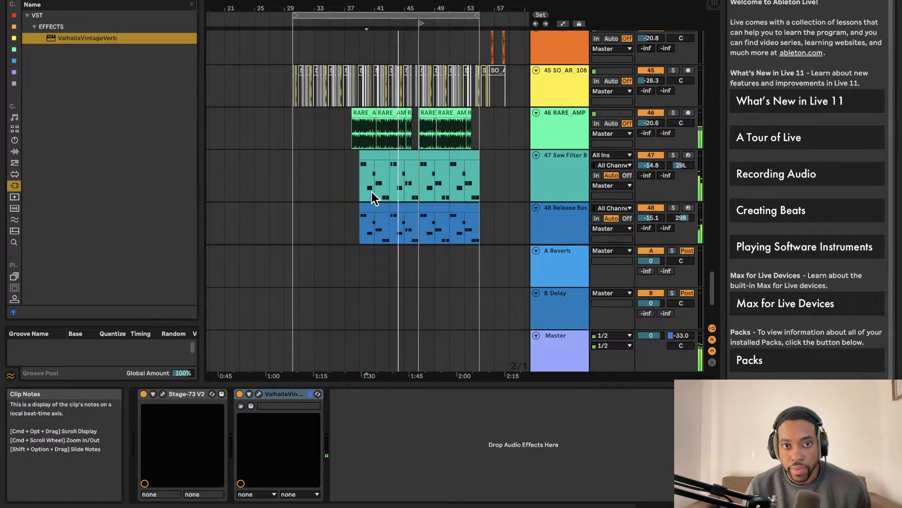
pyautogui.scroll(2, 372, 192)
pyautogui.scroll(-1, 371, 191)
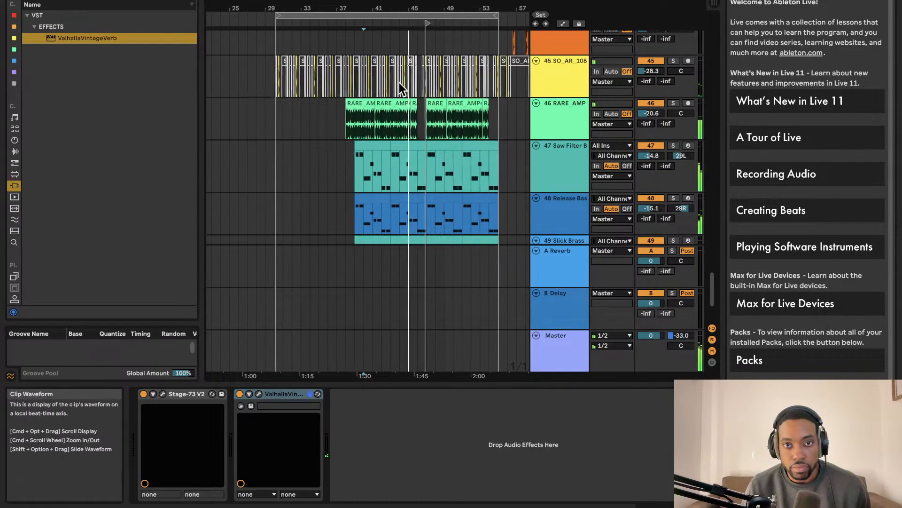
# Step: Look over the arrangement between tracks 38 and 50 around the looped section while it plays
pyautogui.scroll(-1, 399, 82)
pyautogui.scroll(2, 454, 96)
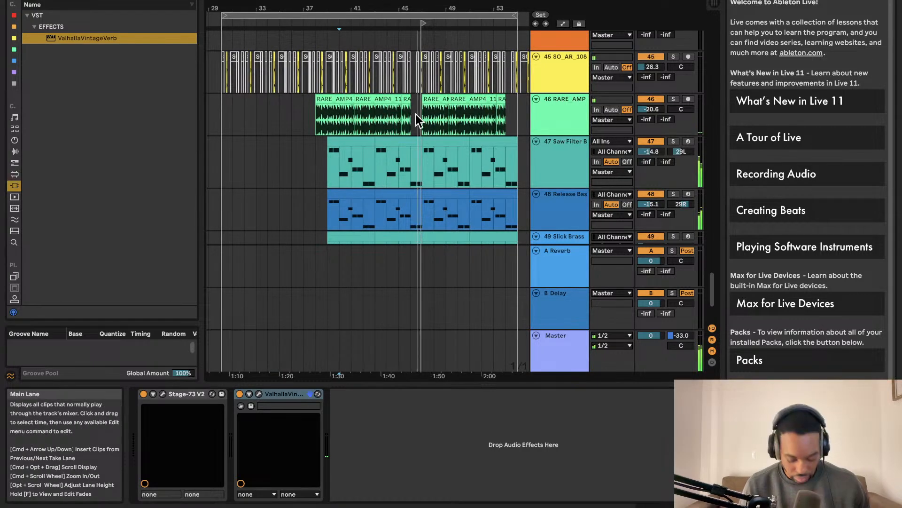
pyautogui.hscroll(3, 416, 115)
pyautogui.scroll(2, 414, 122)
pyautogui.scroll(-1, 416, 124)
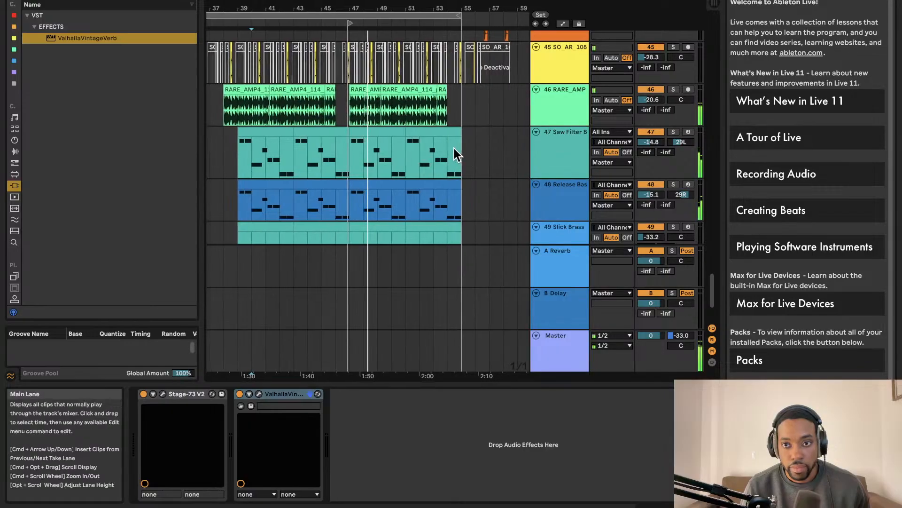
pyautogui.scroll(8, 454, 149)
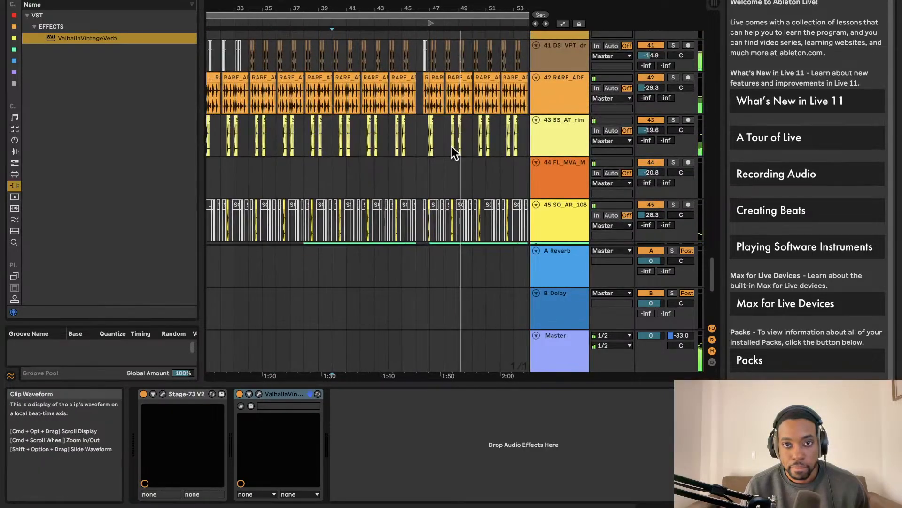
pyautogui.scroll(3, 452, 146)
pyautogui.scroll(-2, 452, 146)
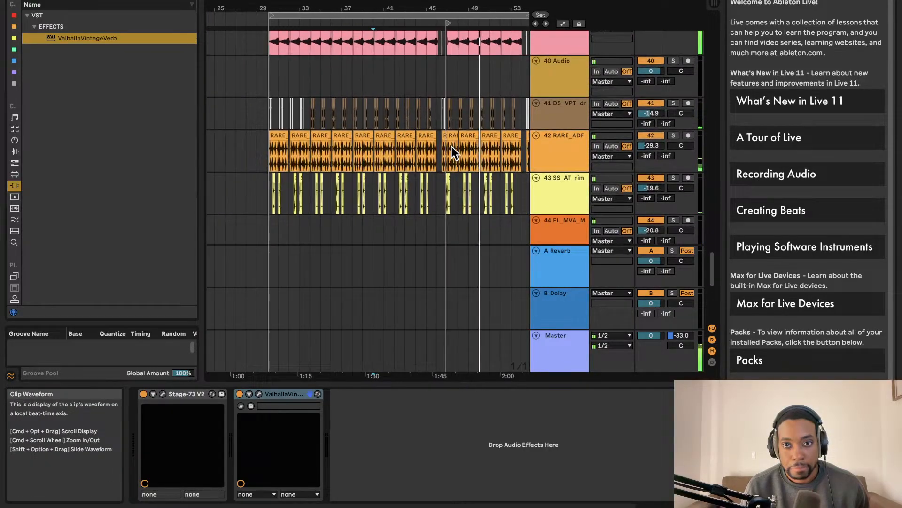
pyautogui.scroll(3, 452, 144)
pyautogui.hscroll(5, 453, 141)
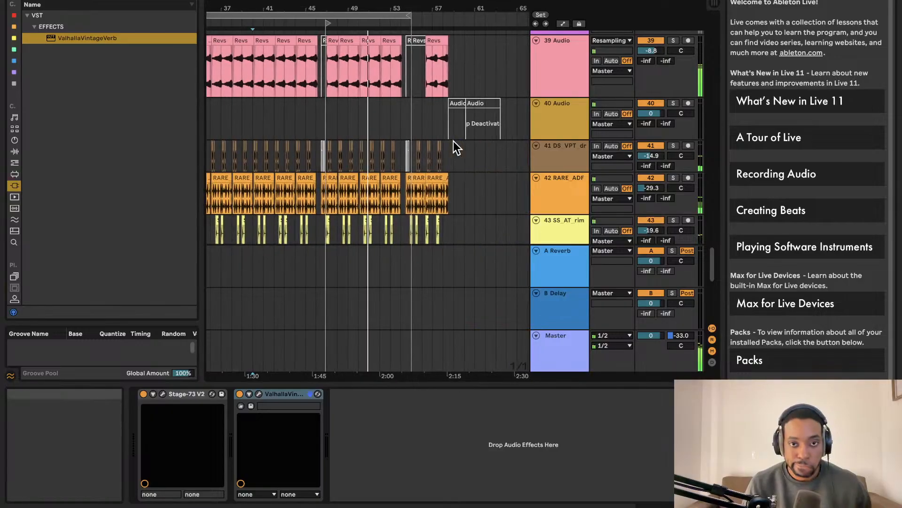
pyautogui.scroll(1, 447, 140)
pyautogui.hscroll(-2, 447, 139)
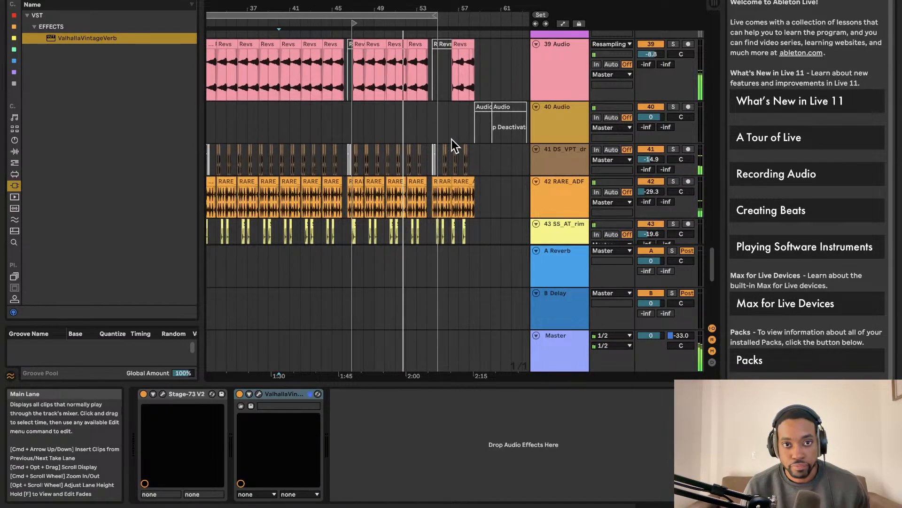
pyautogui.scroll(3, 453, 143)
pyautogui.hscroll(-1, 455, 141)
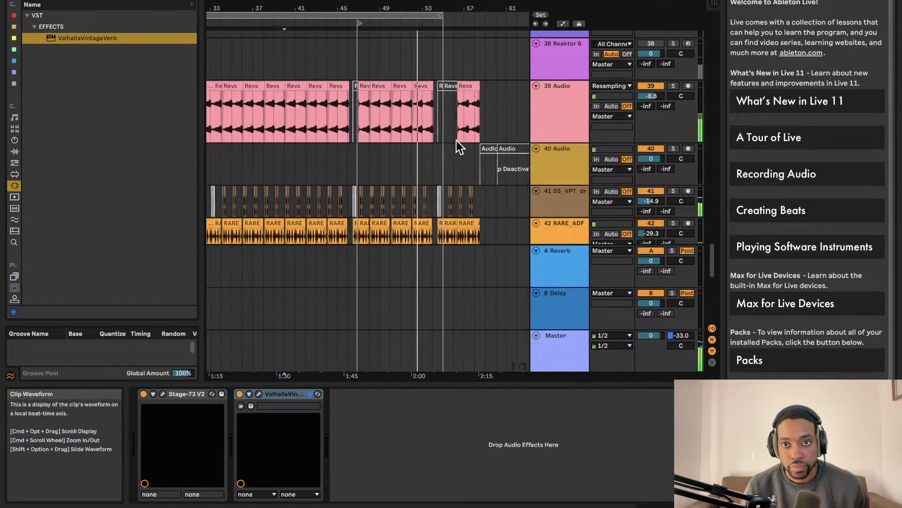
pyautogui.scroll(8, 458, 140)
pyautogui.hscroll(-4, 458, 140)
pyautogui.hscroll(3, 458, 140)
pyautogui.scroll(-8, 458, 139)
pyautogui.hscroll(-3, 458, 140)
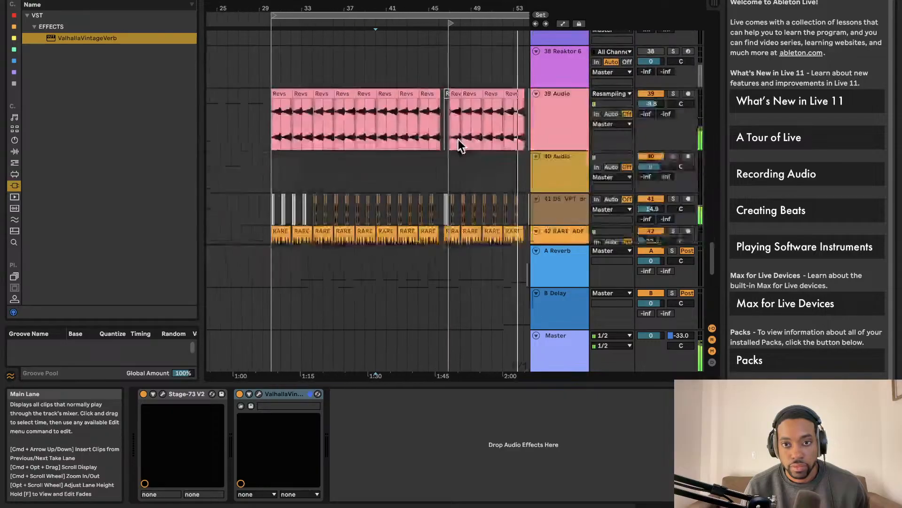
pyautogui.scroll(-10, 458, 144)
pyautogui.hscroll(-2, 458, 144)
pyautogui.click(15, 149)
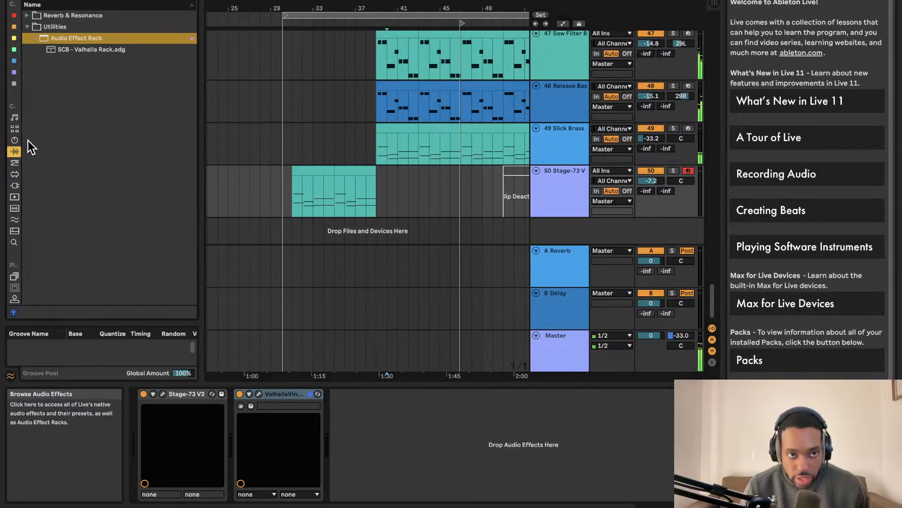
pyautogui.scroll(-1, 14, 201)
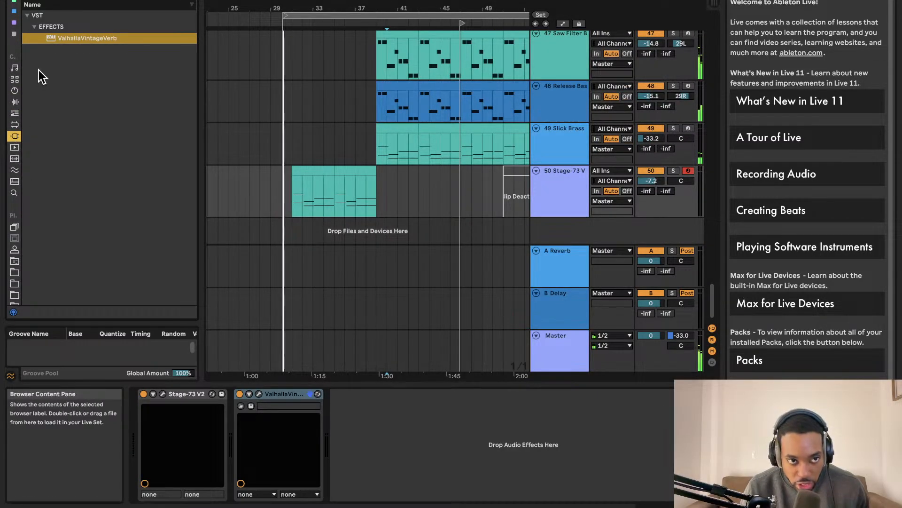
pyautogui.hscroll(4, 224, 80)
pyautogui.hscroll(-4, 228, 81)
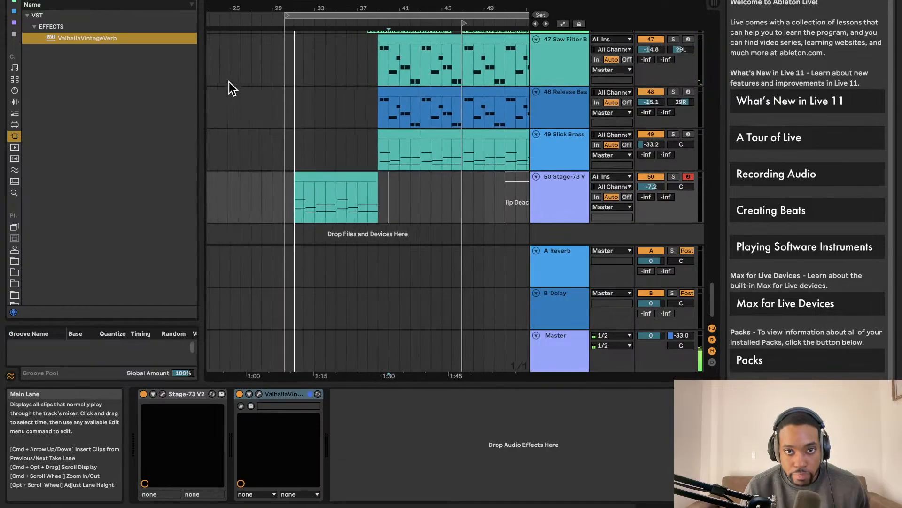
# Step: Shift the arrangement loop about one bar later along the timeline
pyautogui.hscroll(3, 229, 81)
pyautogui.hscroll(2, 268, 44)
pyautogui.click(292, 15)
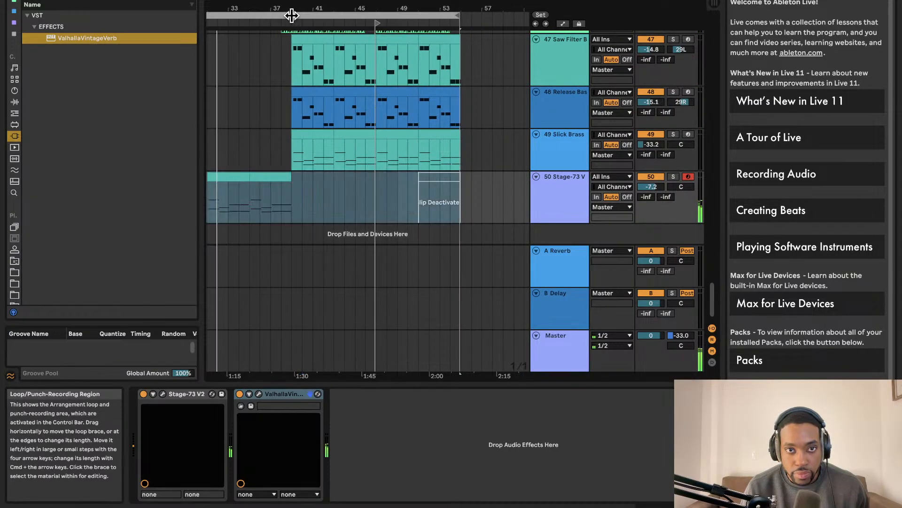
pyautogui.moveTo(291, 15); pyautogui.dragTo(327, 17)
pyautogui.click(339, 15)
pyautogui.hscroll(5, 330, 75)
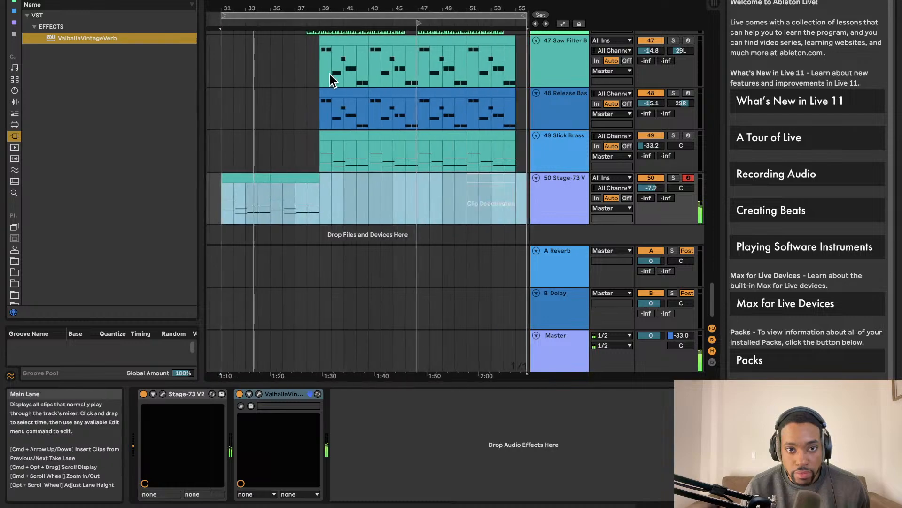
pyautogui.hscroll(2, 409, 59)
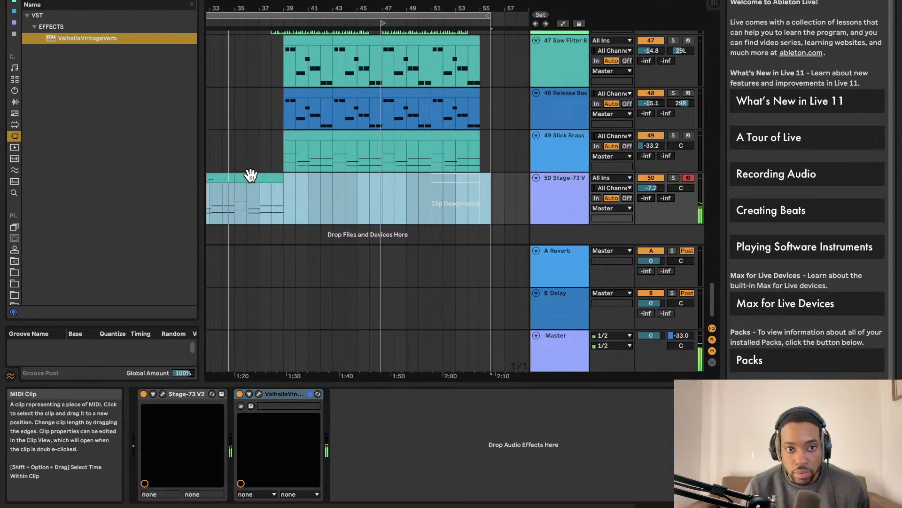
# Step: Trim the end of the loop to bar 55, where the Piano V3 clip on track 13 ends
pyautogui.scroll(5, 462, 59)
pyautogui.hscroll(-2, 462, 58)
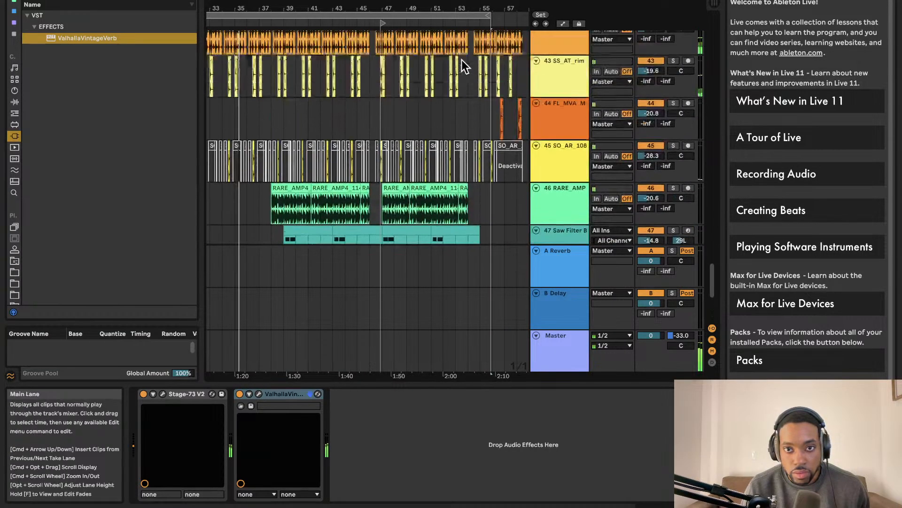
pyautogui.hscroll(10, 462, 60)
pyautogui.scroll(5, 317, 70)
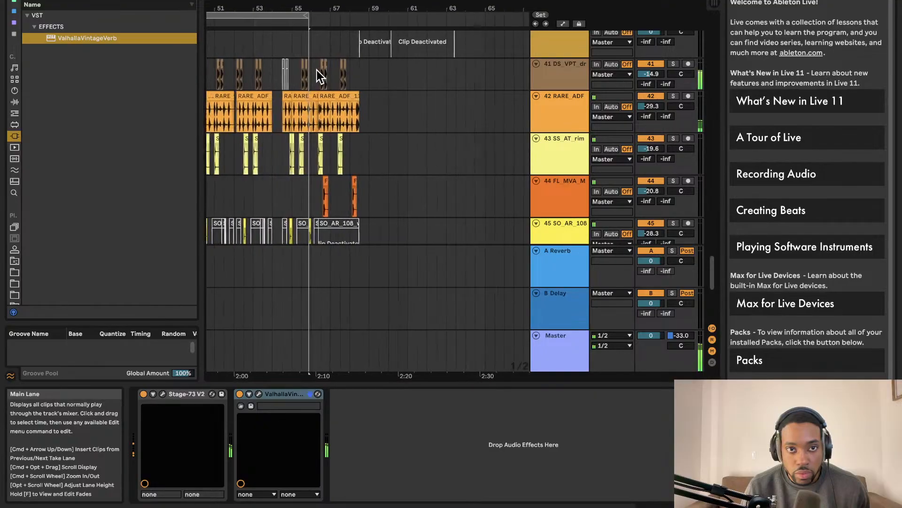
pyautogui.scroll(3, 317, 70)
pyautogui.scroll(10, 315, 71)
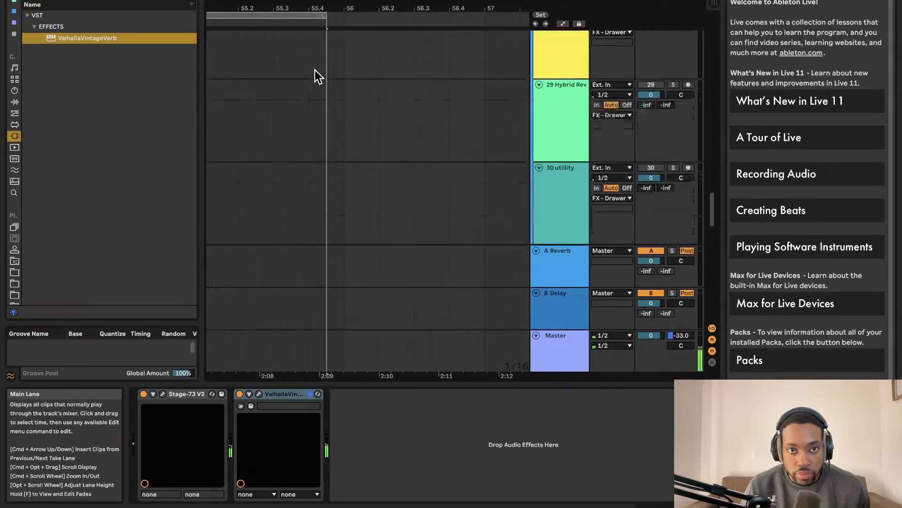
pyautogui.scroll(10, 315, 70)
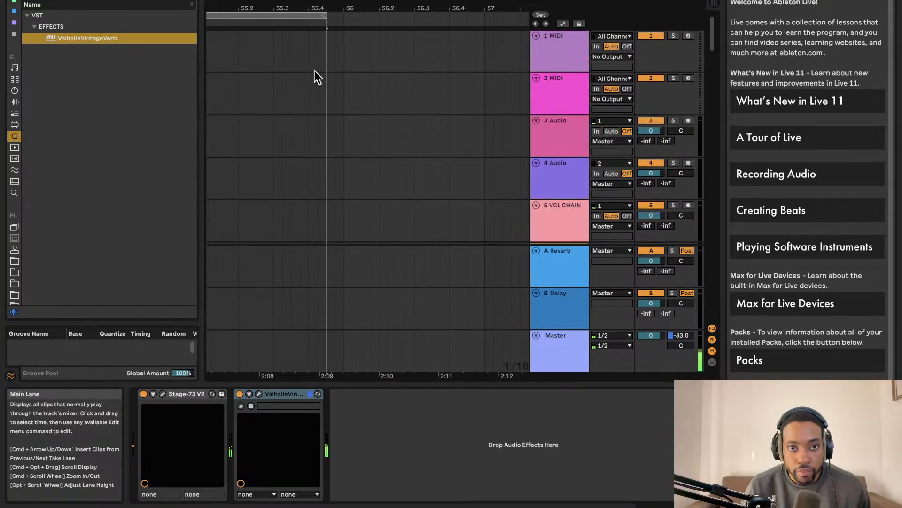
pyautogui.scroll(-5, 315, 70)
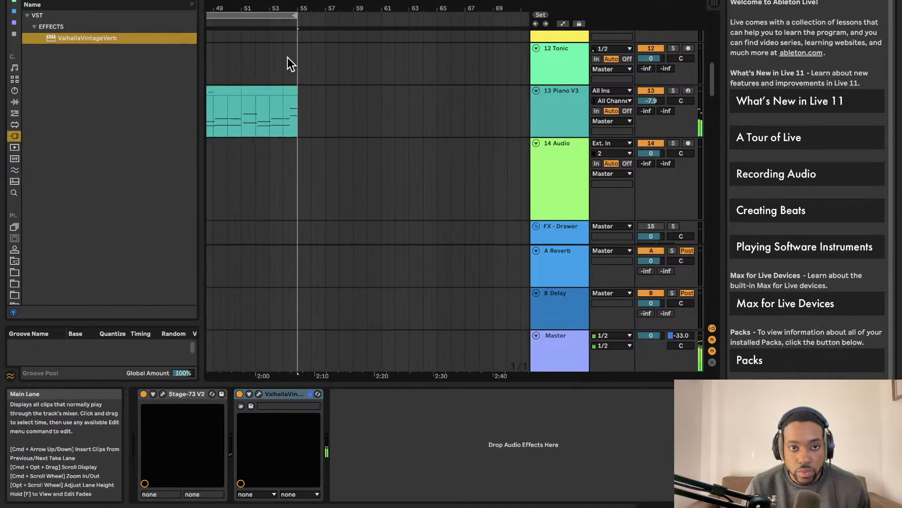
# Step: Look through the tracks from 13 Piano V3 down to 47 Saw Filter Bass within the loop range
pyautogui.scroll(-2, 288, 57)
pyautogui.scroll(-3, 287, 57)
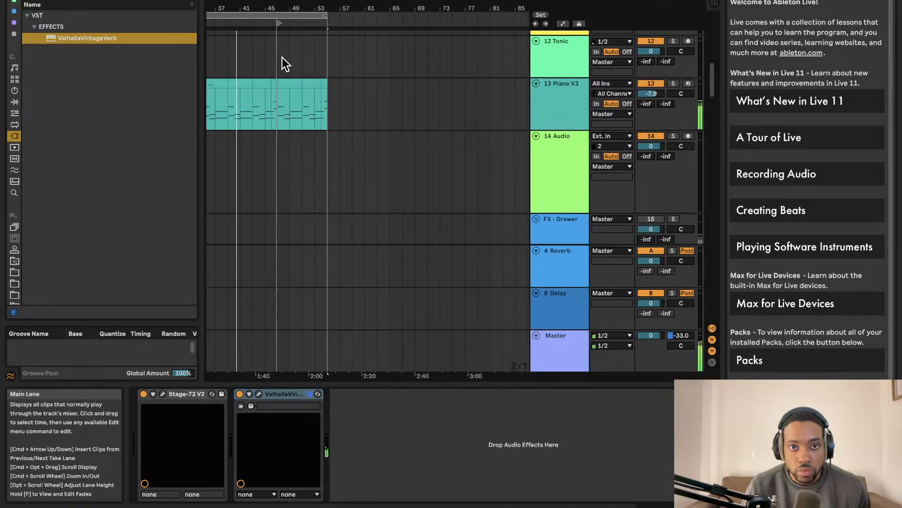
pyautogui.scroll(-8, 282, 58)
pyautogui.scroll(-2, 278, 57)
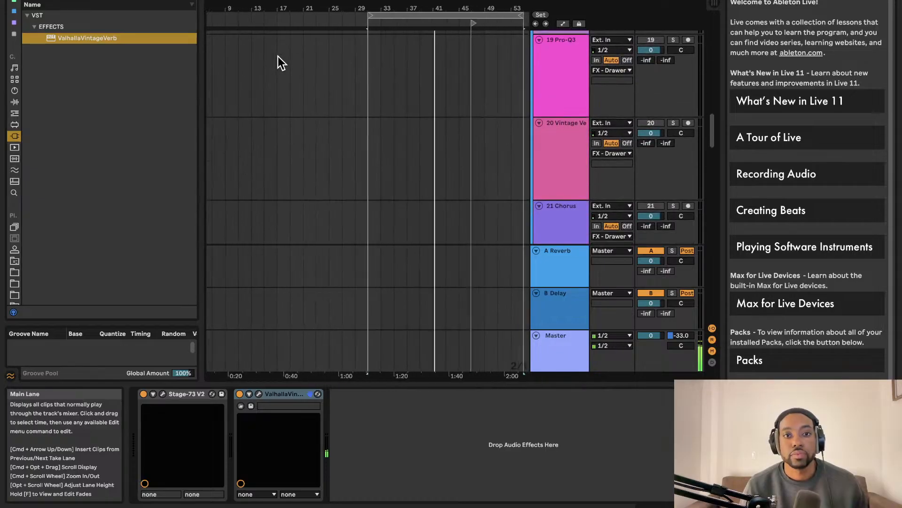
pyautogui.scroll(3, 376, 35)
pyautogui.scroll(-3, 369, 43)
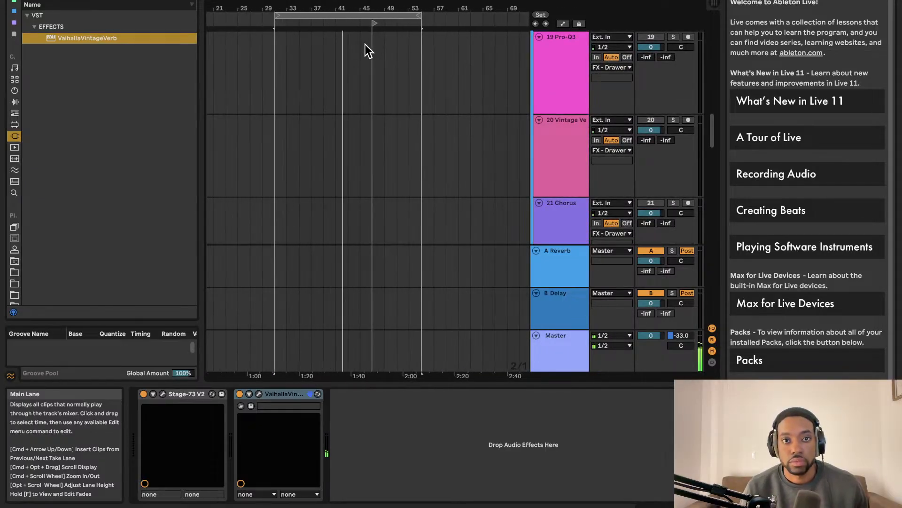
pyautogui.scroll(-15, 355, 48)
pyautogui.scroll(-12, 355, 48)
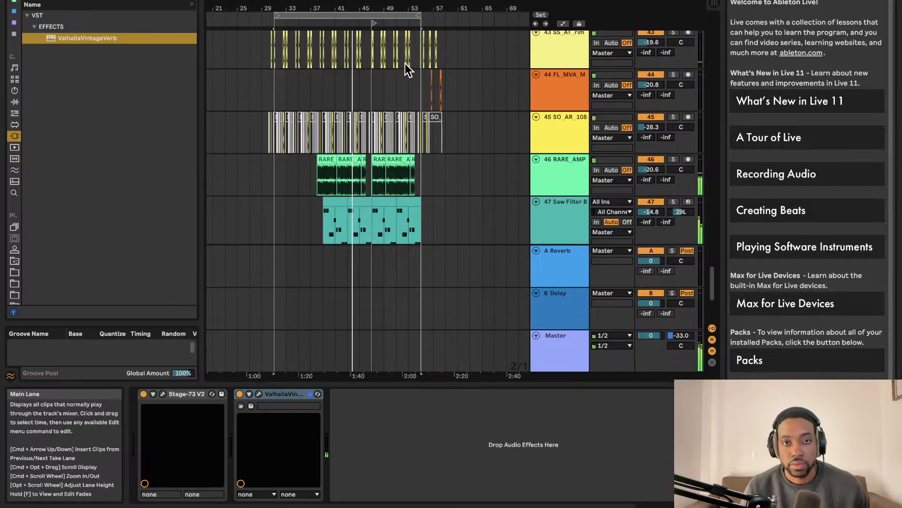
# Step: Select the loop range across all tracks and extend the loop start back to bar 30
pyautogui.click(367, 14)
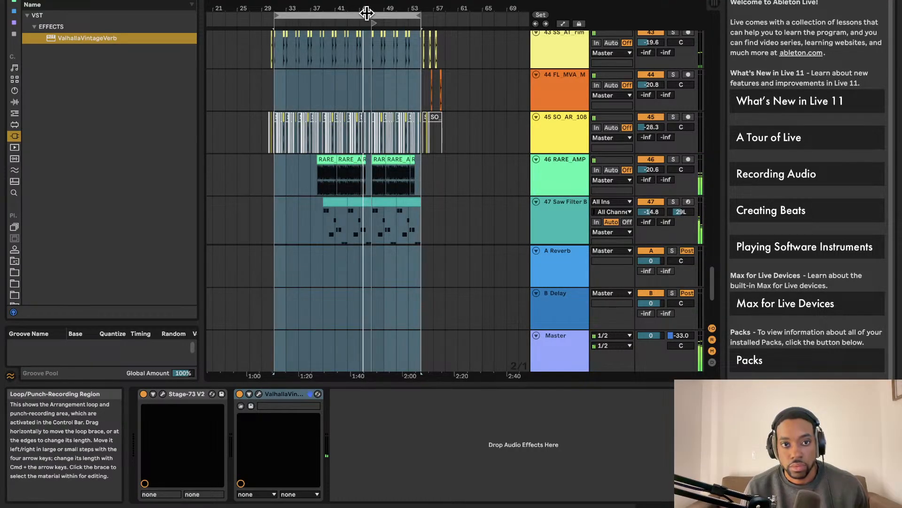
pyautogui.scroll(-4, 326, 85)
pyautogui.scroll(10, 329, 83)
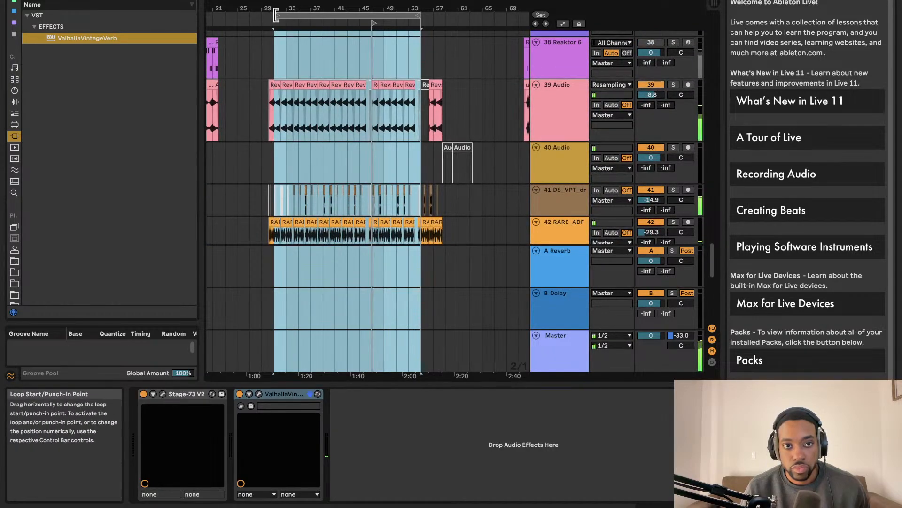
pyautogui.moveTo(275, 17); pyautogui.dragTo(270, 16)
pyautogui.scroll(5, 267, 38)
pyautogui.scroll(10, 273, 50)
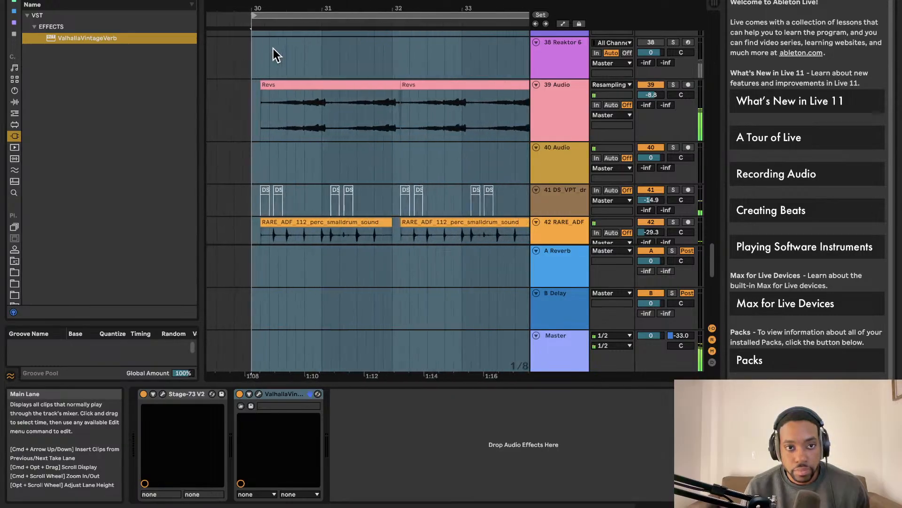
pyautogui.scroll(-10, 289, 67)
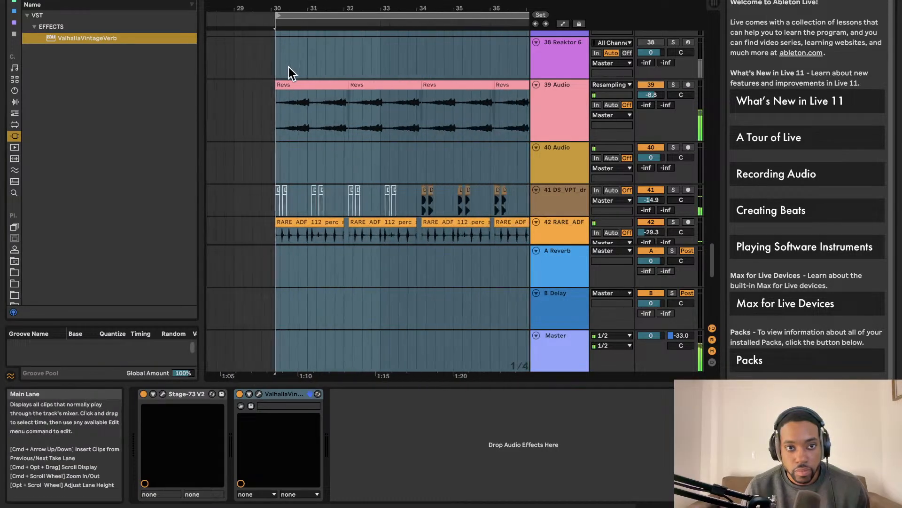
# Step: Review the selected range across every track, from 1 MIDI down to the electric piano on track 50
pyautogui.scroll(20, 288, 67)
pyautogui.scroll(10, 286, 68)
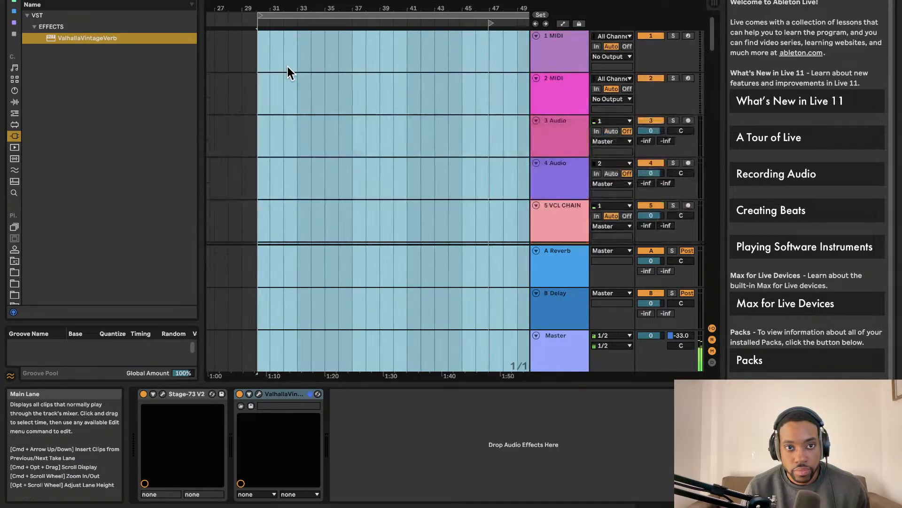
pyautogui.scroll(-15, 286, 67)
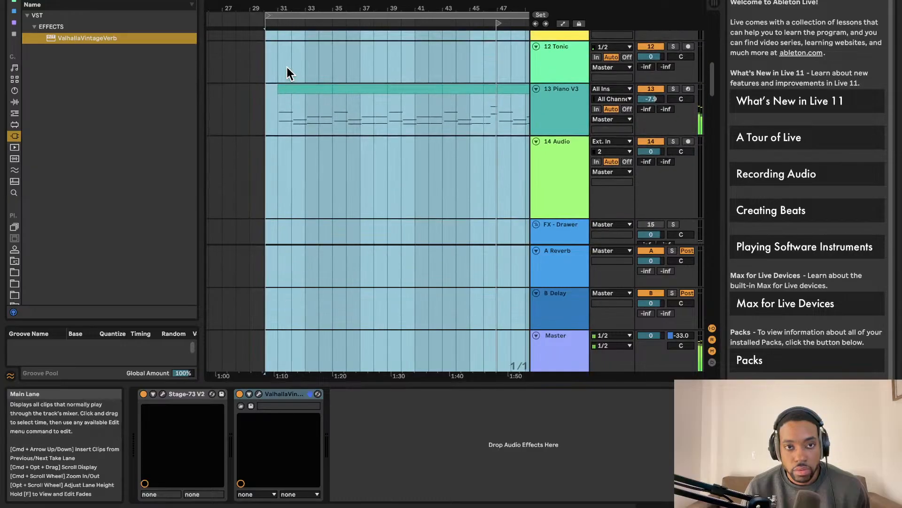
pyautogui.scroll(-15, 288, 65)
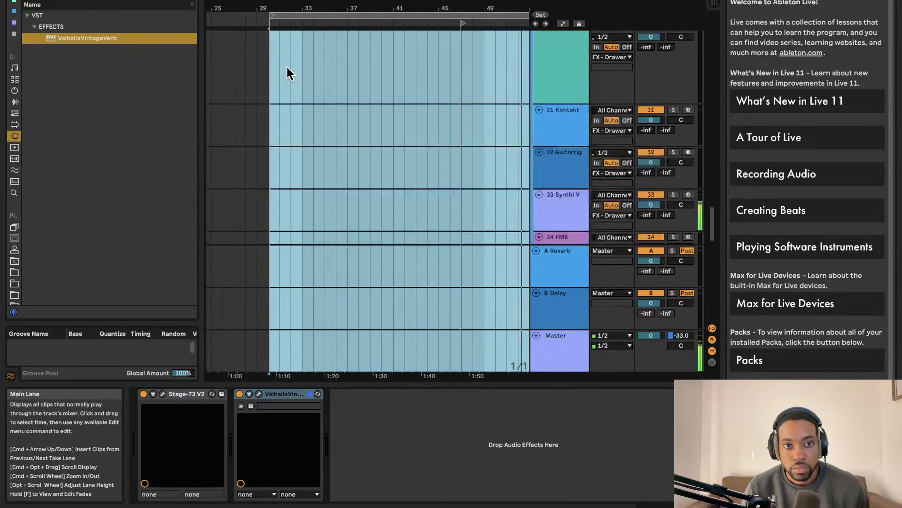
pyautogui.scroll(15, 288, 74)
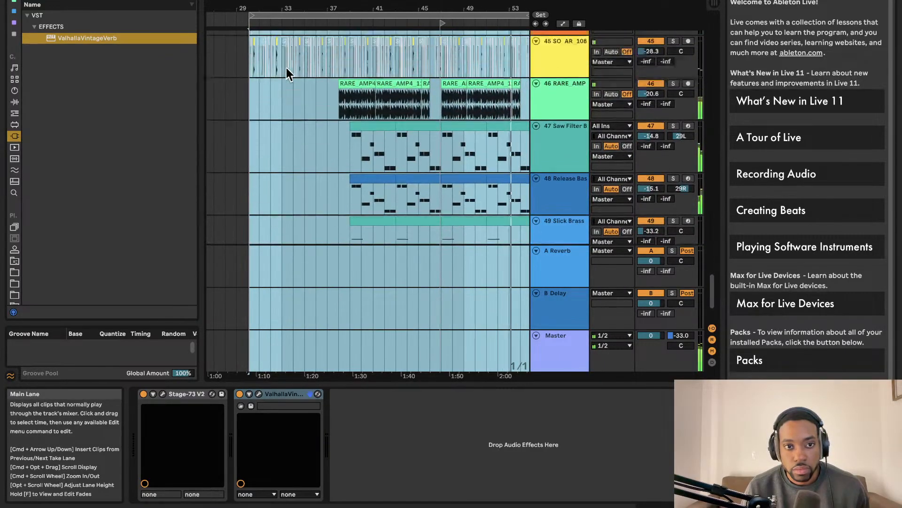
pyautogui.scroll(15, 288, 73)
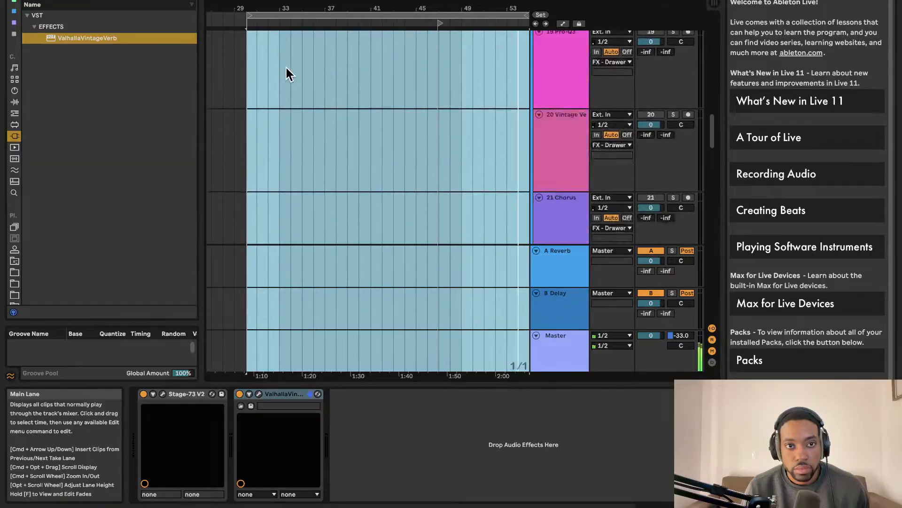
pyautogui.scroll(-10, 286, 66)
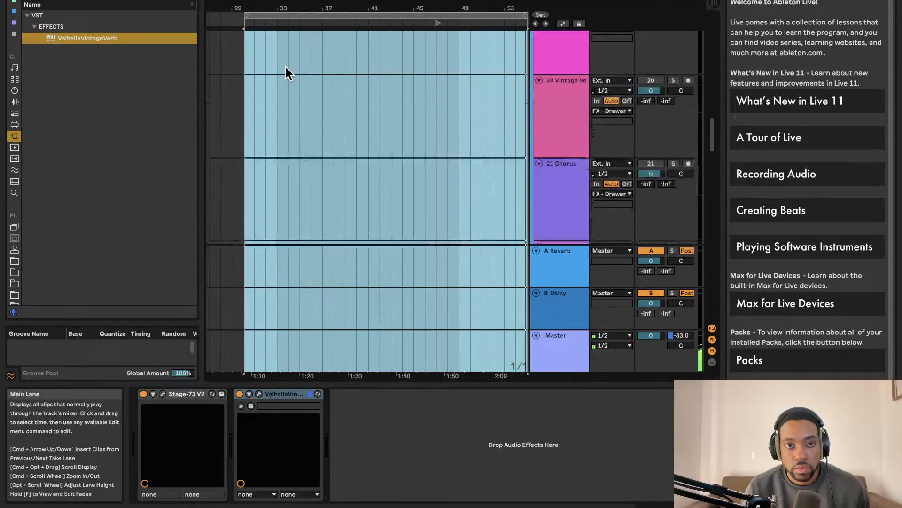
pyautogui.scroll(-12, 289, 66)
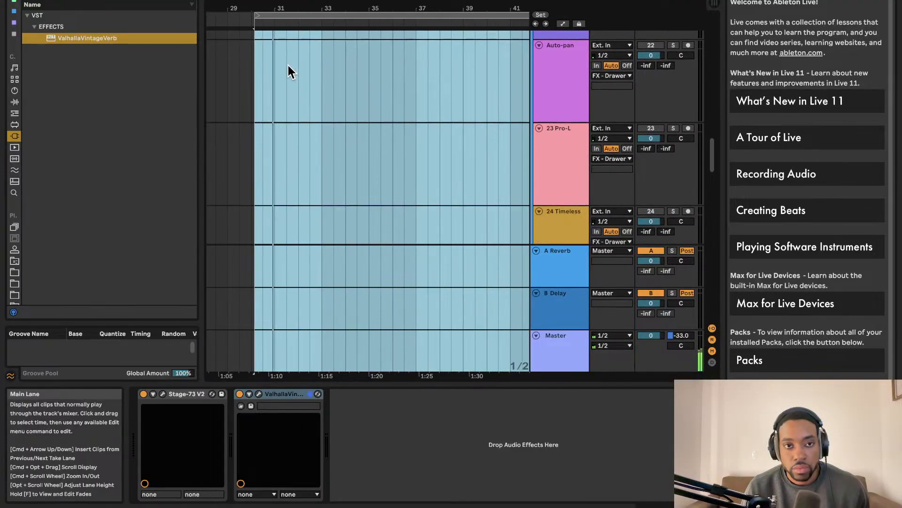
pyautogui.scroll(-10, 286, 66)
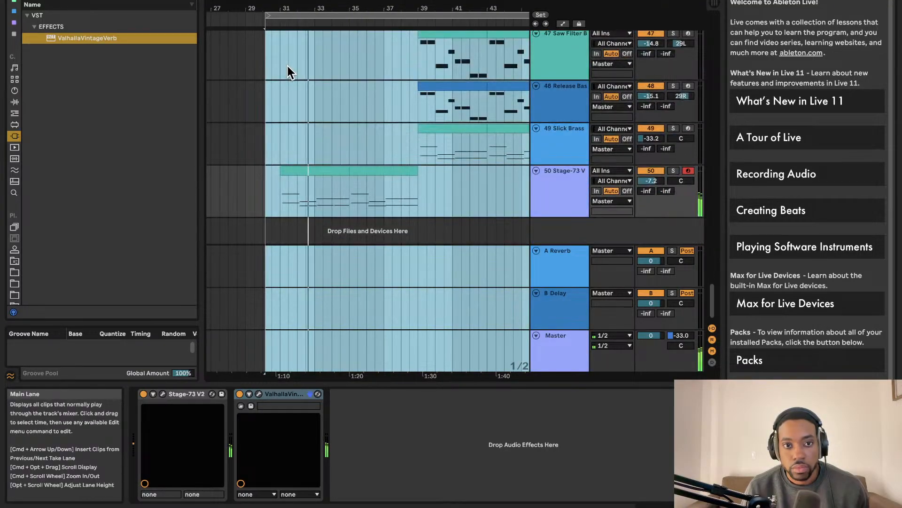
# Step: Split the Piano V3 clip on track 13 at bar 35 and deactivate its opening section from bar 31 to 35
pyautogui.scroll(10, 341, 173)
pyautogui.scroll(10, 336, 167)
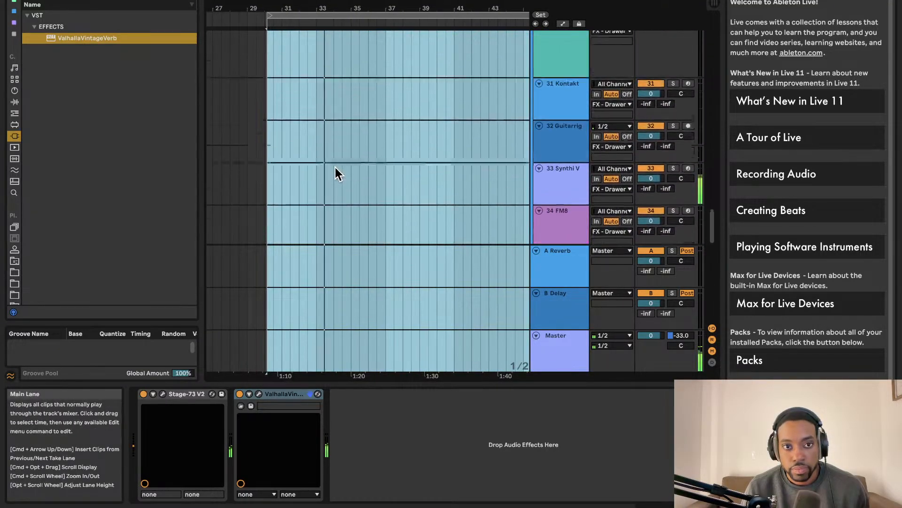
pyautogui.scroll(15, 333, 167)
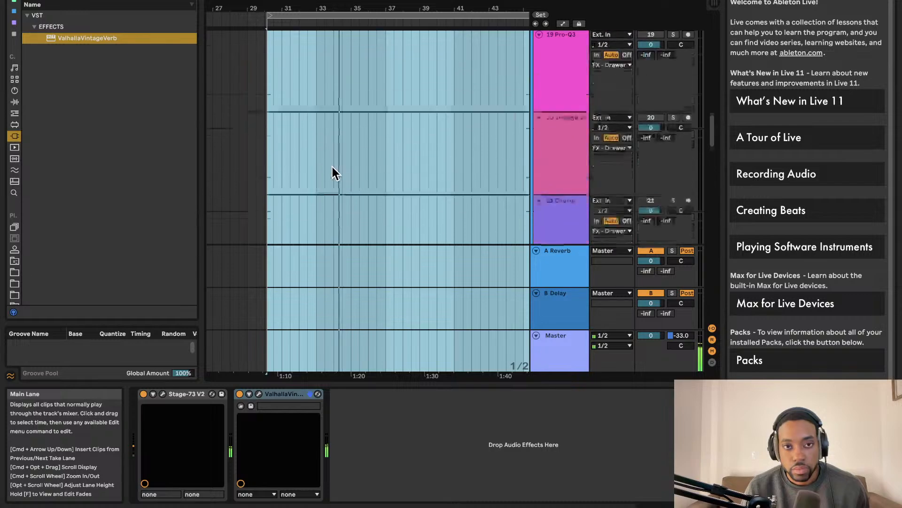
pyautogui.scroll(-1, 332, 169)
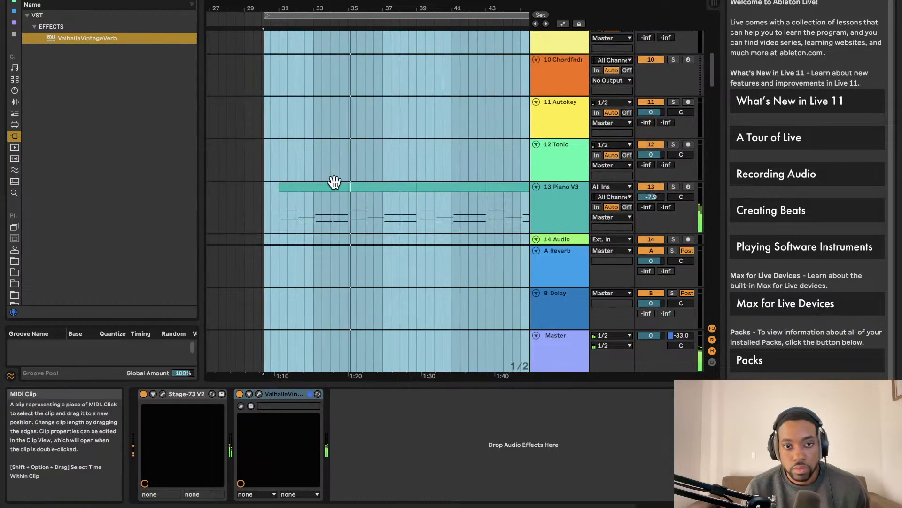
pyautogui.click(335, 185)
pyautogui.hscroll(-5, 335, 185)
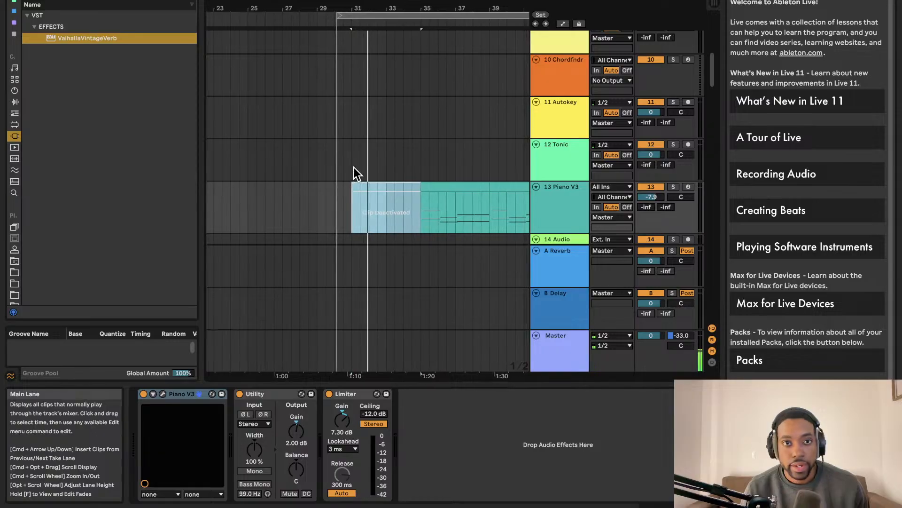
# Step: Consolidate the first eight Revs clips on track 39, from about bar 30 to bar 46, into one audio clip
pyautogui.scroll(1, 353, 167)
pyautogui.scroll(-1, 353, 168)
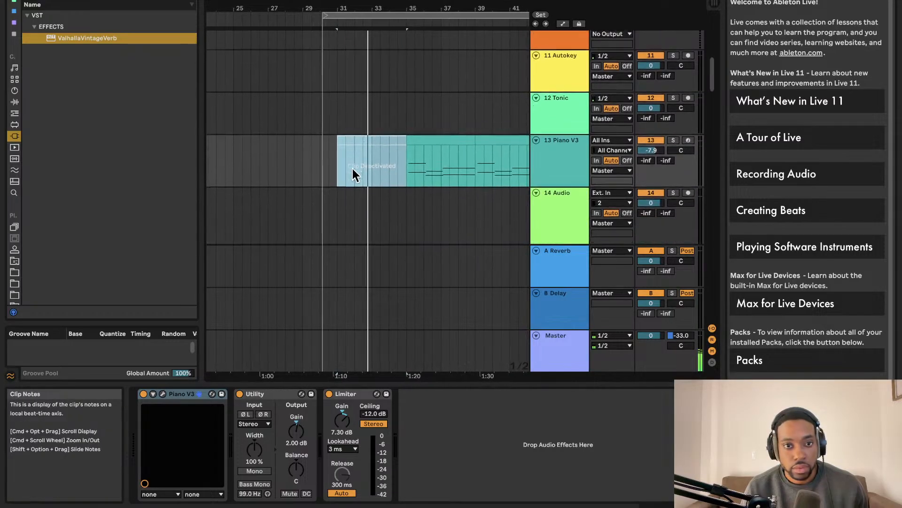
pyautogui.scroll(-4, 423, 164)
pyautogui.scroll(-15, 445, 160)
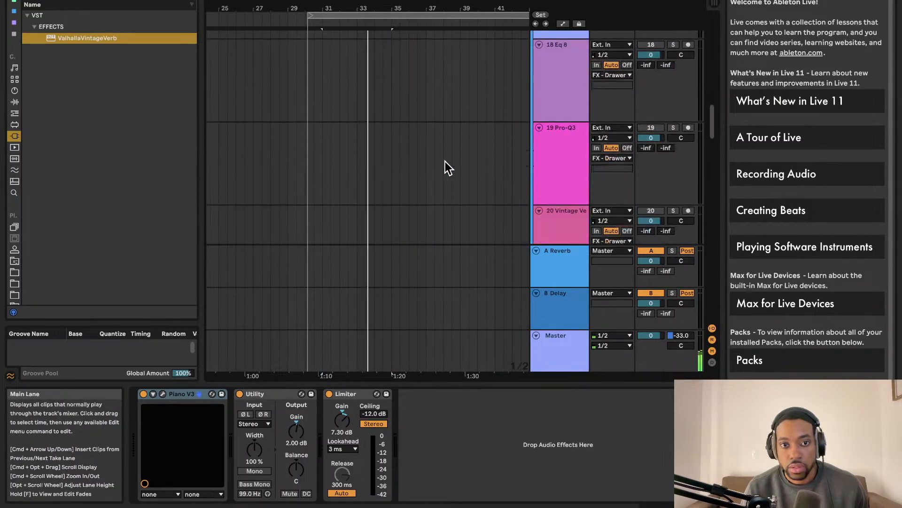
pyautogui.scroll(-12, 440, 155)
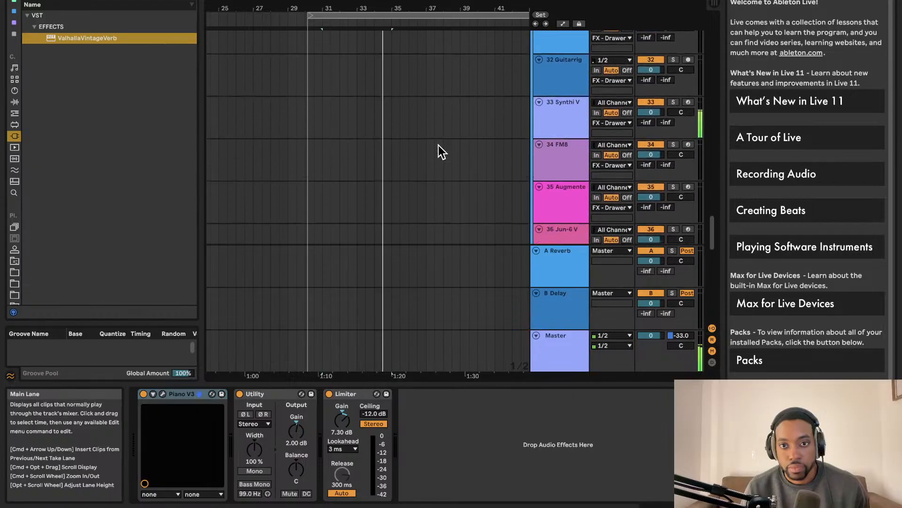
pyautogui.scroll(3, 429, 145)
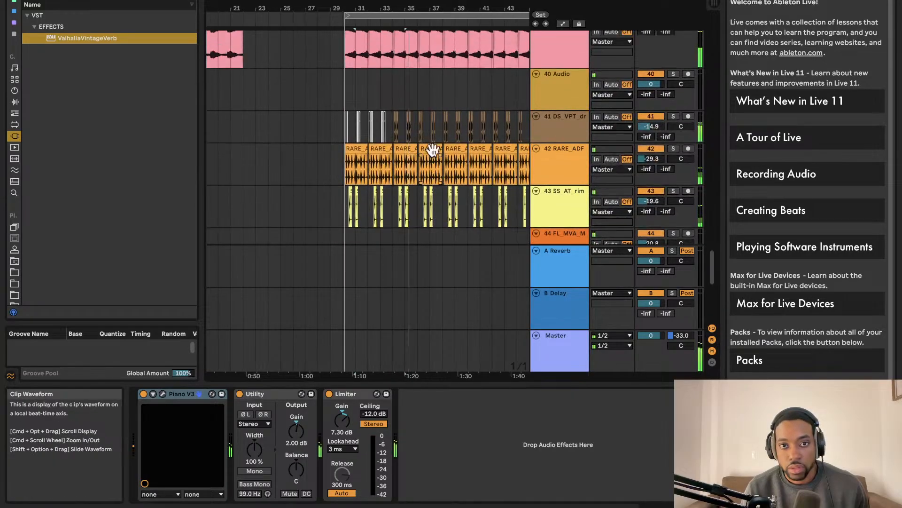
pyautogui.scroll(3, 405, 135)
pyautogui.scroll(2, 409, 135)
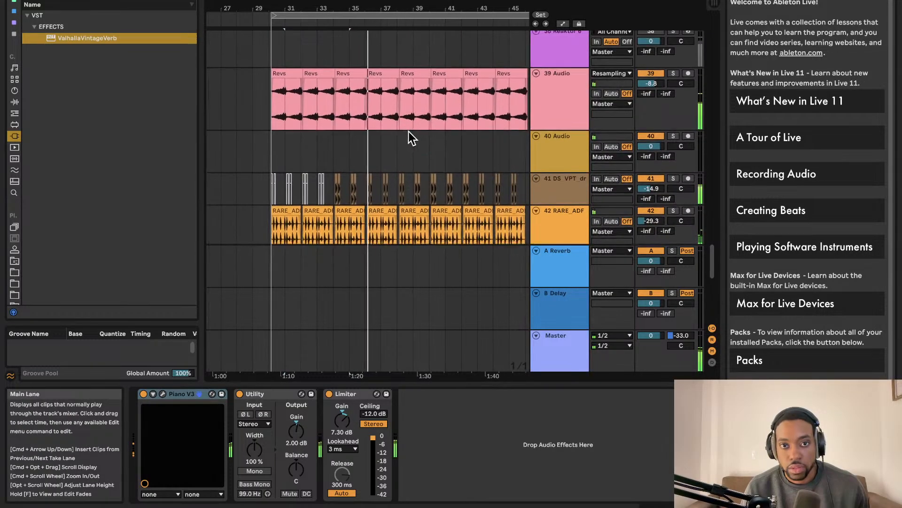
pyautogui.hscroll(1, 409, 136)
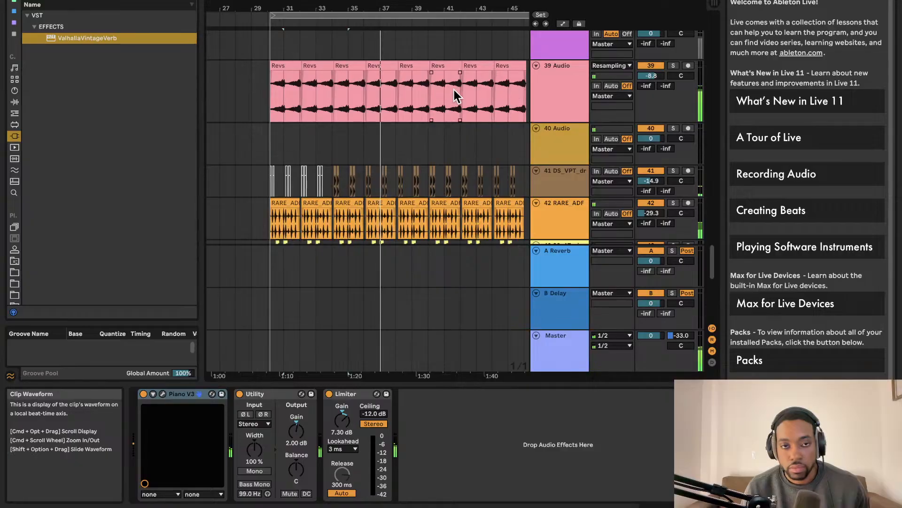
pyautogui.click(541, 80)
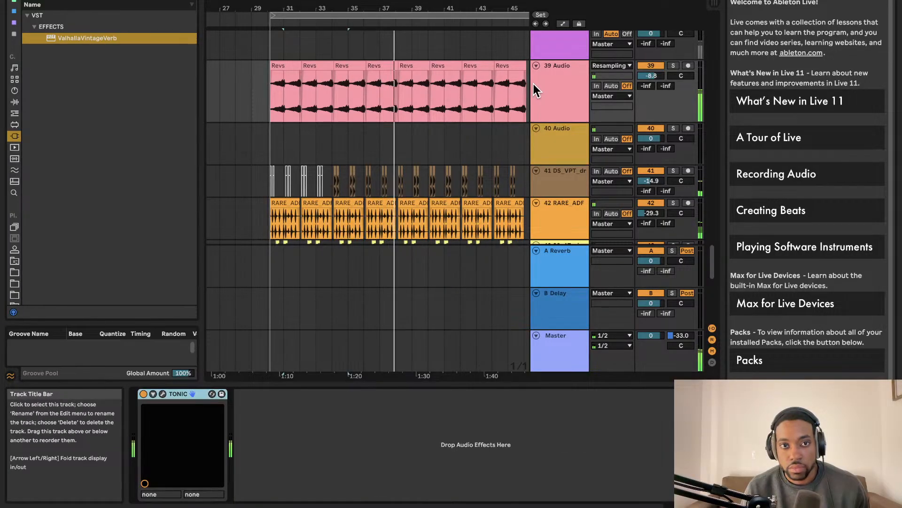
pyautogui.click(266, 73)
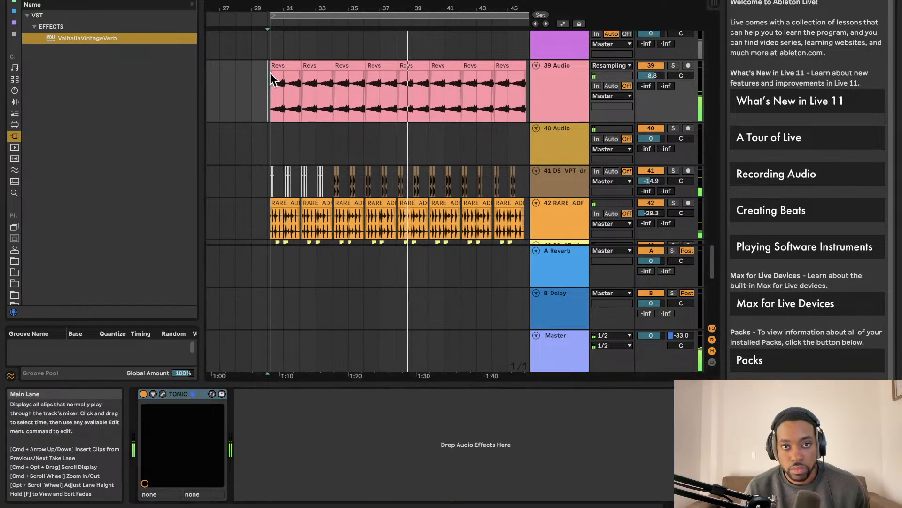
pyautogui.moveTo(271, 74)
pyautogui.mouseDown()
pyautogui.moveTo(512, 73)
pyautogui.moveTo(475, 78)
pyautogui.mouseUp()
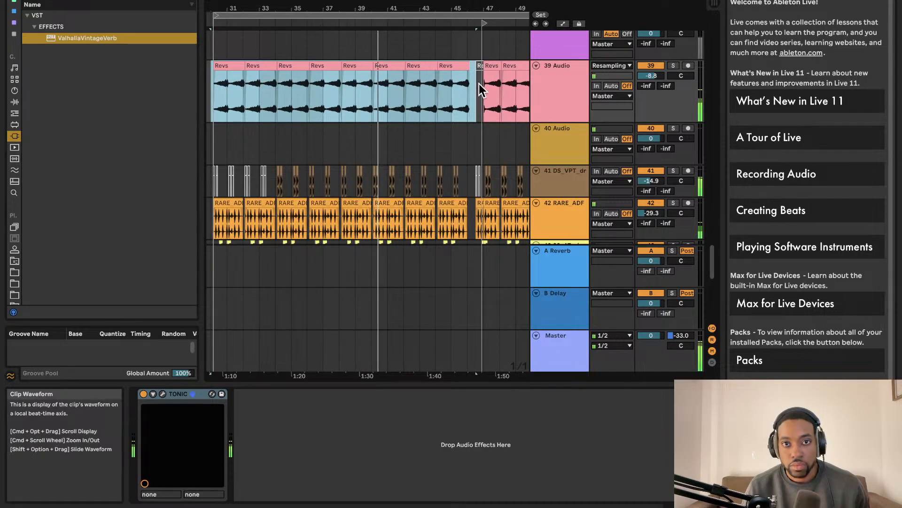
pyautogui.press('super+j')
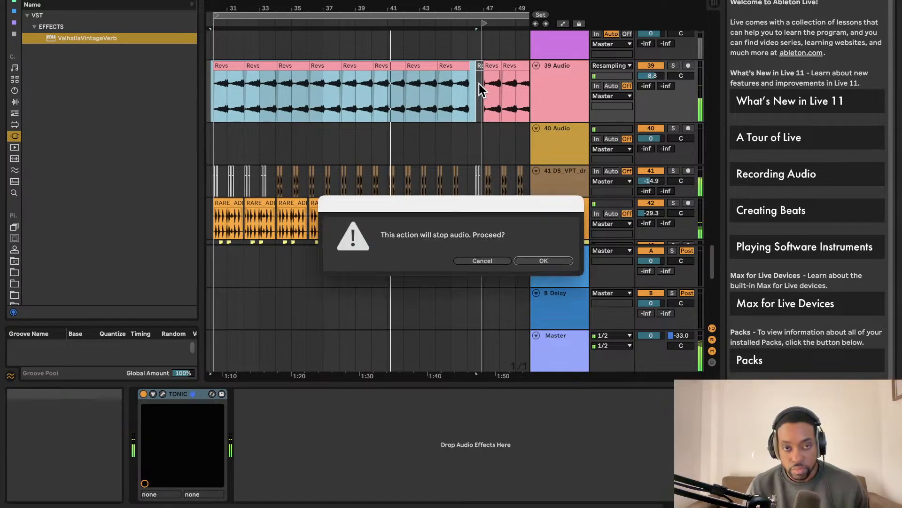
pyautogui.click(531, 261)
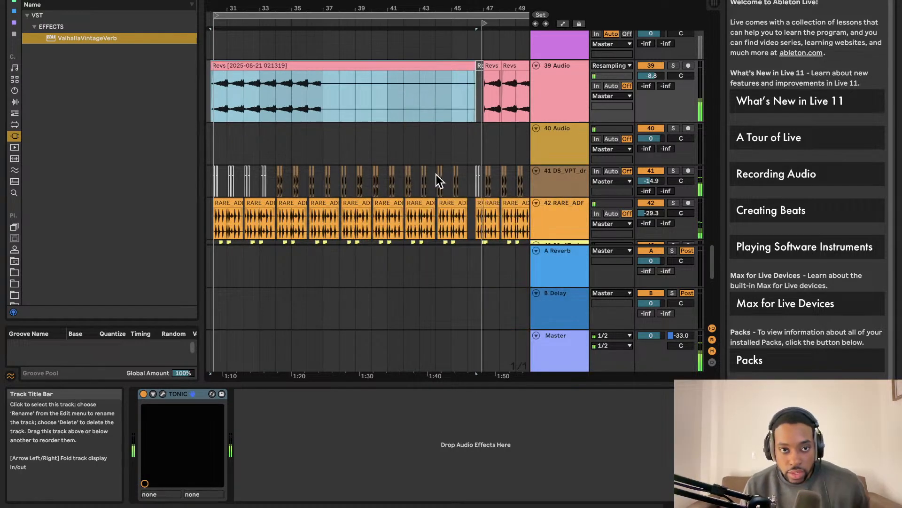
# Step: Restart playback and set the consolidated Revs clip's warp mode to Complex
pyautogui.press('space')
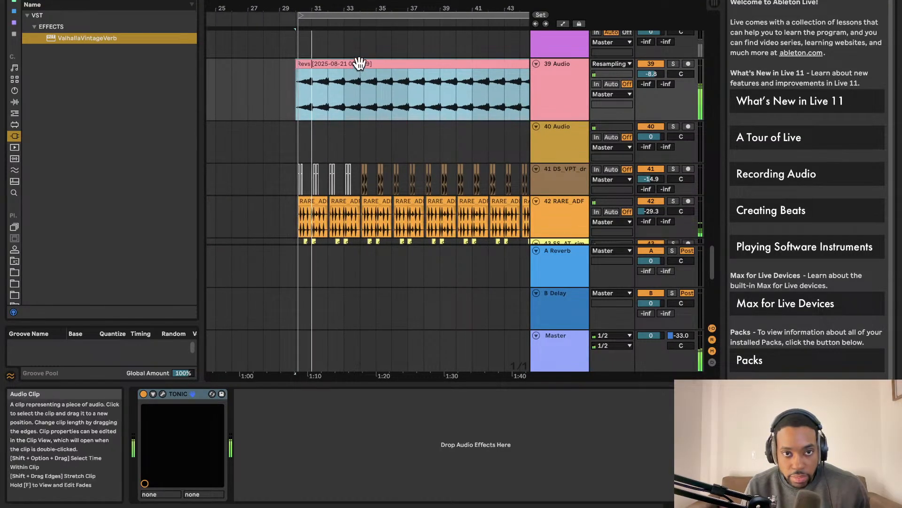
pyautogui.click(359, 64)
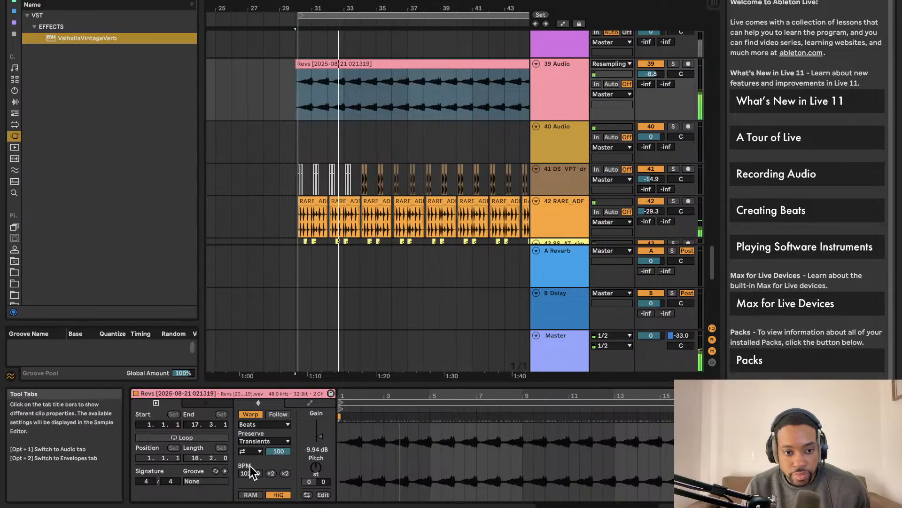
pyautogui.click(261, 424)
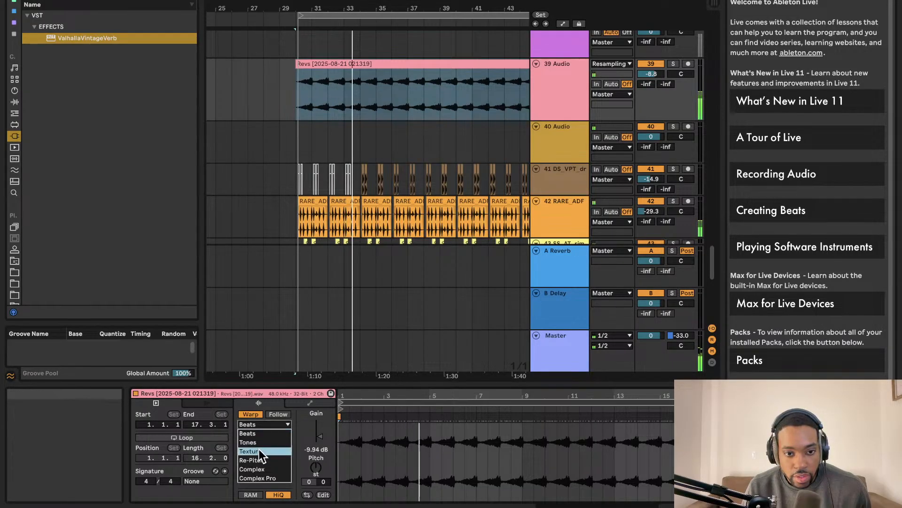
pyautogui.click(259, 464)
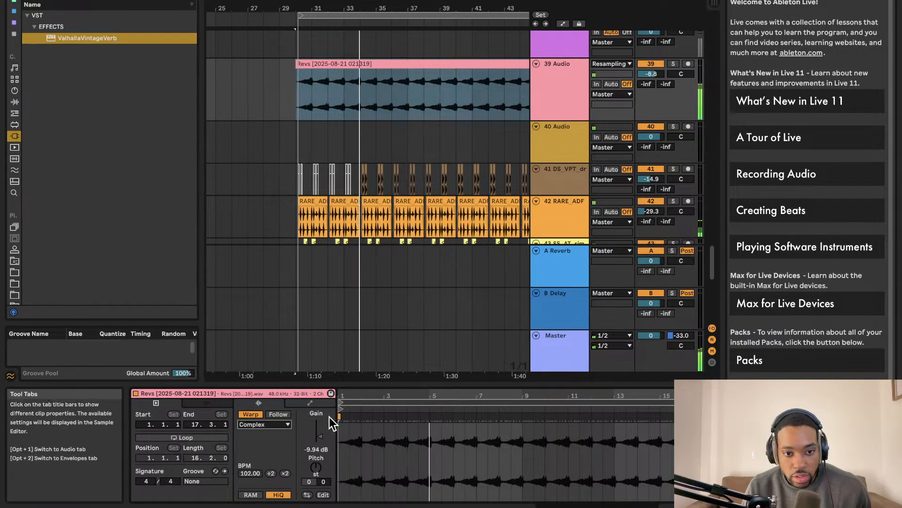
pyautogui.click(283, 424)
pyautogui.click(283, 425)
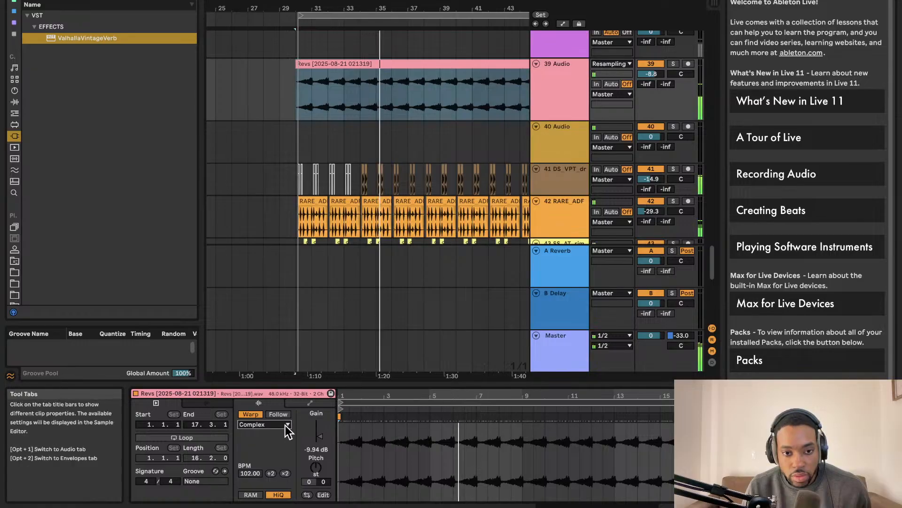
# Step: Select the 39 Audio track and search the plug-ins for "native"
pyautogui.click(558, 82)
pyautogui.click(559, 82)
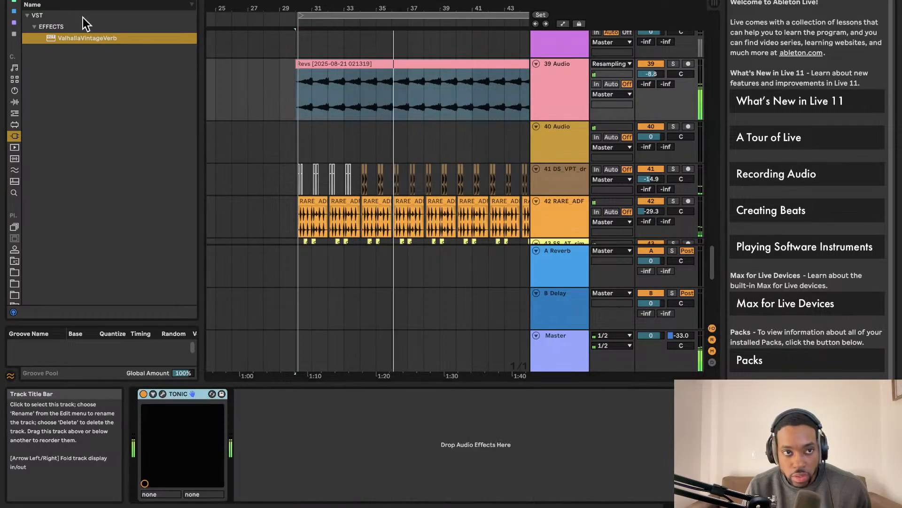
pyautogui.click(66, 0)
pyautogui.write('native')
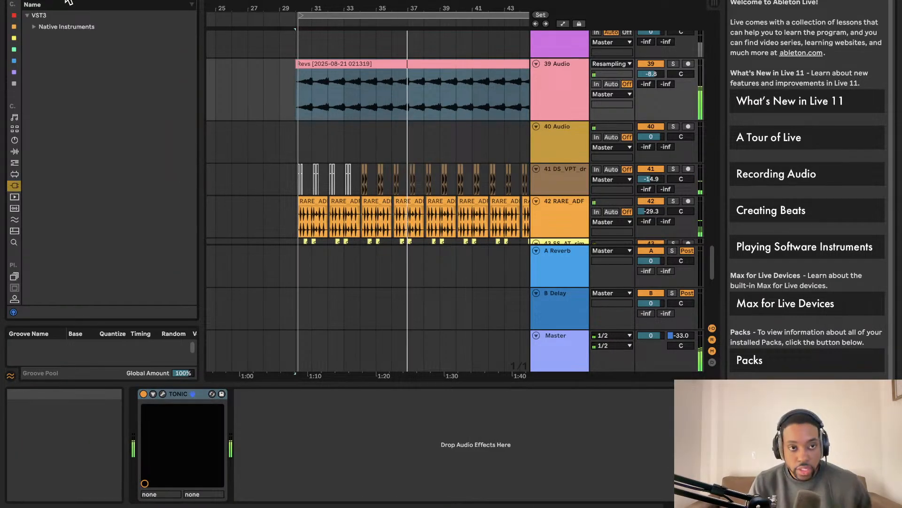
# Step: Add an EQ Eight from the EQ & Filters audio effects to the 39 Audio track after Tonic
pyautogui.click(14, 151)
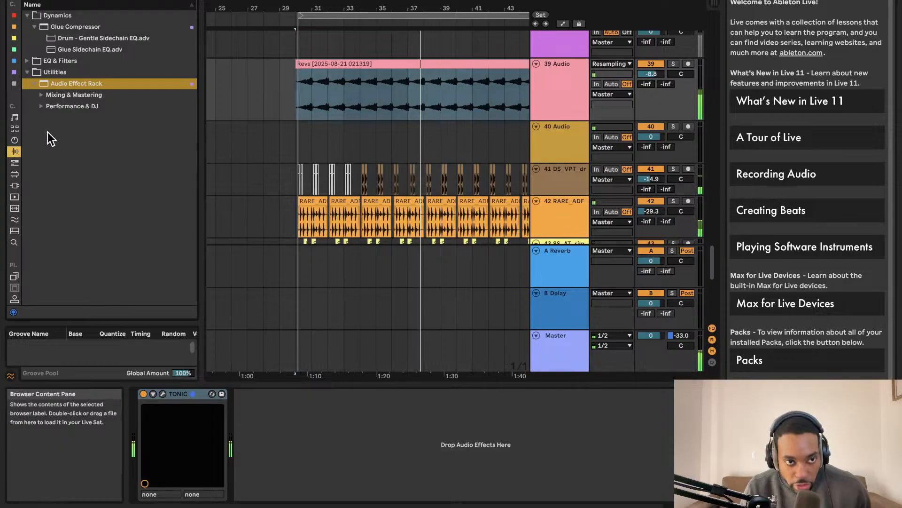
pyautogui.click(27, 61)
pyautogui.click(50, 63)
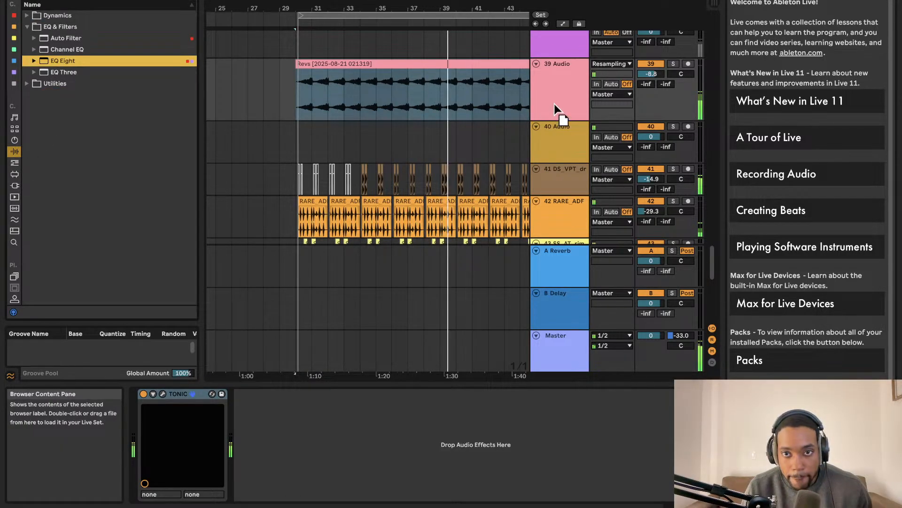
# Step: Shape EQ Eight with band 1 at 160 Hz and -12.3 dB, a slight band 4 cut, and band 5 at 7.91 kHz and -13.8 dB
pyautogui.moveTo(301, 439); pyautogui.dragTo(347, 460)
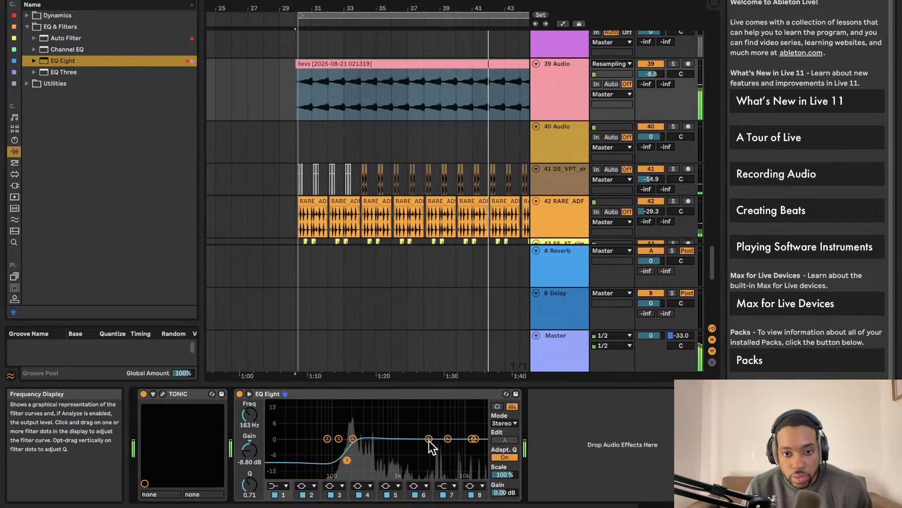
pyautogui.moveTo(347, 461)
pyautogui.mouseDown()
pyautogui.moveTo(372, 472)
pyautogui.moveTo(348, 468)
pyautogui.mouseUp()
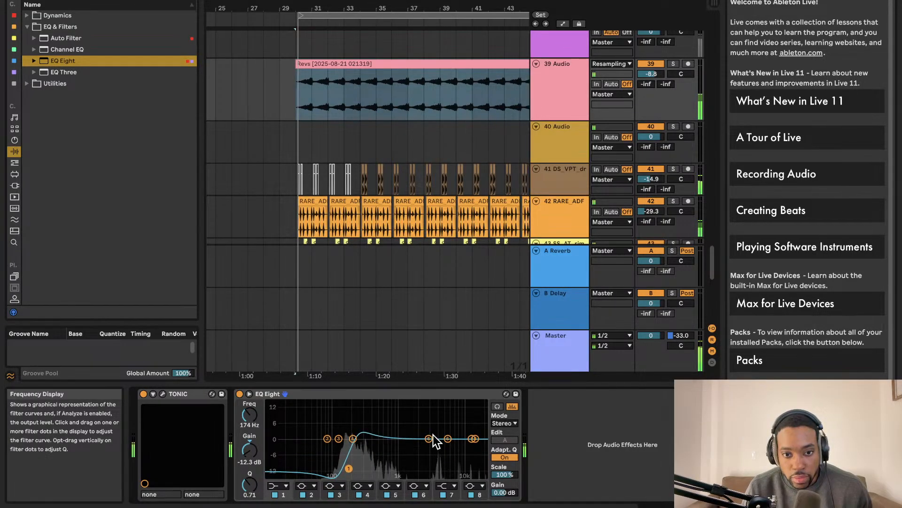
pyautogui.moveTo(429, 438); pyautogui.dragTo(455, 472)
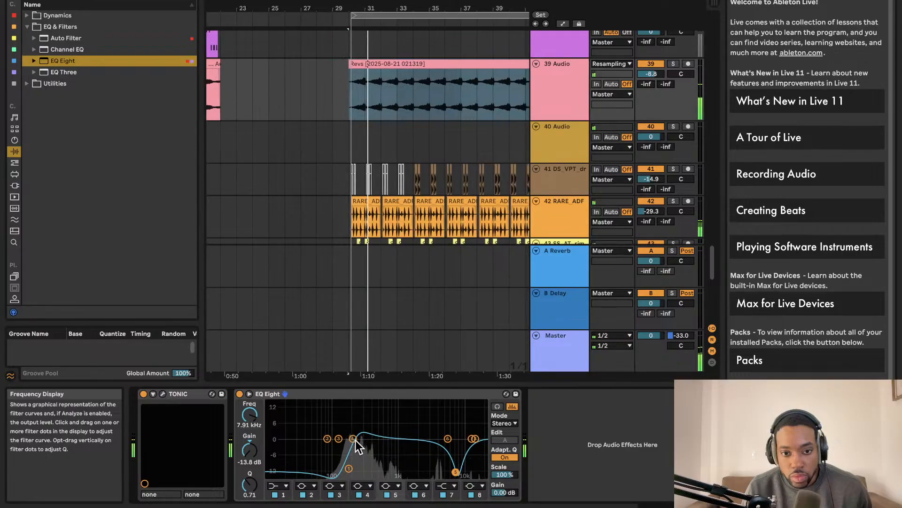
pyautogui.moveTo(353, 439); pyautogui.dragTo(347, 468)
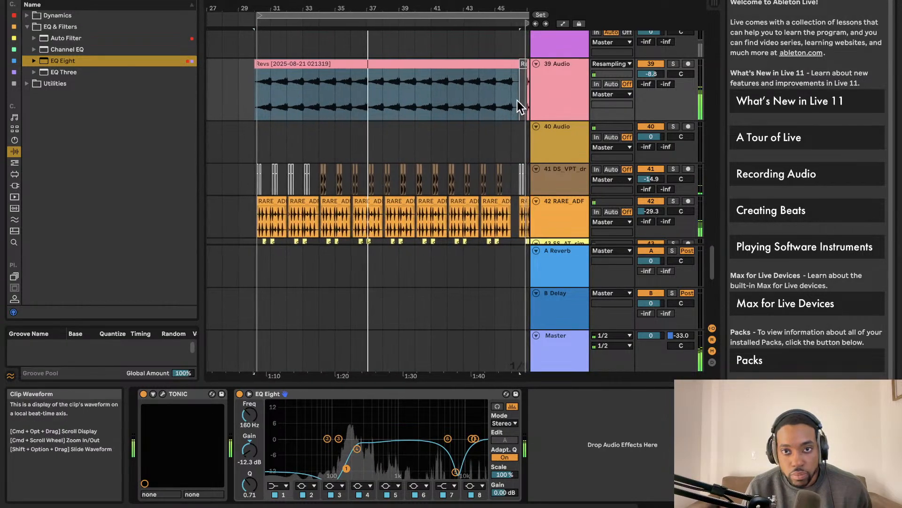
# Step: Set the 39 Audio track's reverb send to -22.8 dB and its delay send to -28.0 dB
pyautogui.click(546, 89)
pyautogui.moveTo(645, 83); pyautogui.dragTo(666, 72)
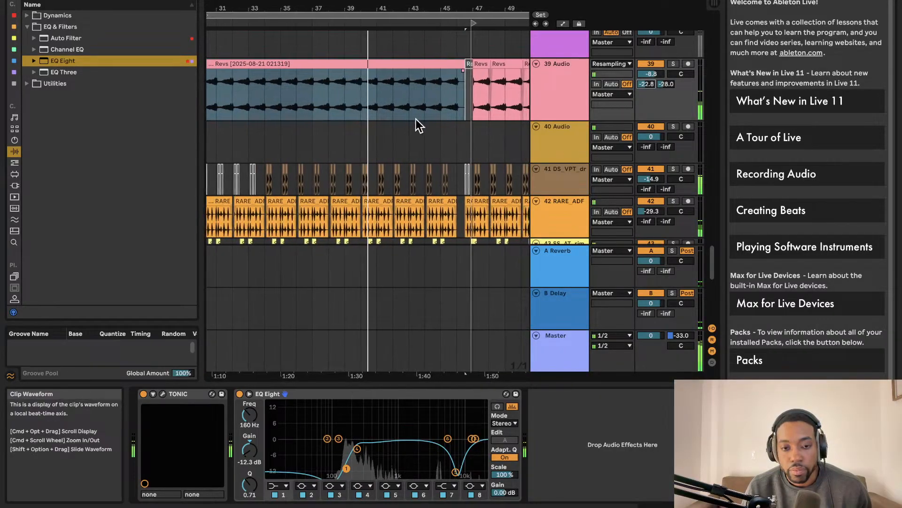
# Step: Refine the EQ Eight by moving band 5 to 3.44 kHz at -3.84 dB and band 1 to 211 Hz at -12.0 dB
pyautogui.moveTo(455, 472); pyautogui.dragTo(433, 449)
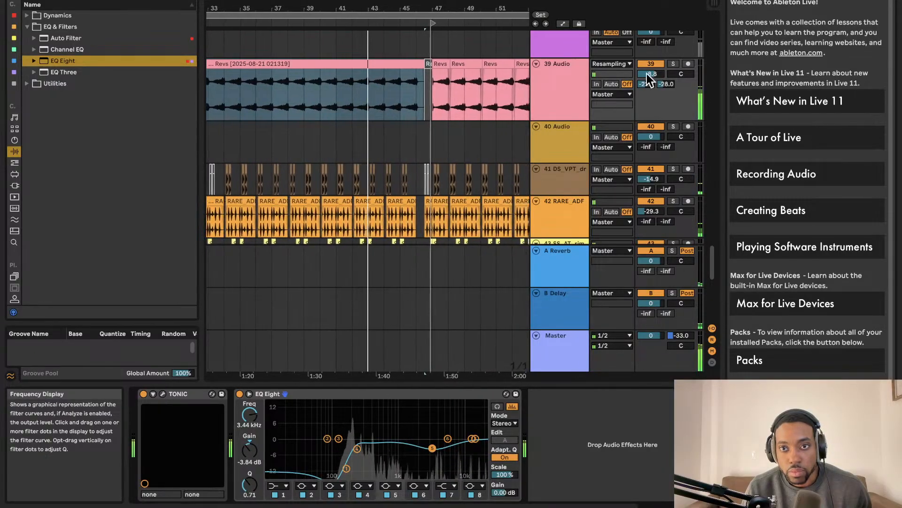
pyautogui.moveTo(358, 449); pyautogui.dragTo(354, 467)
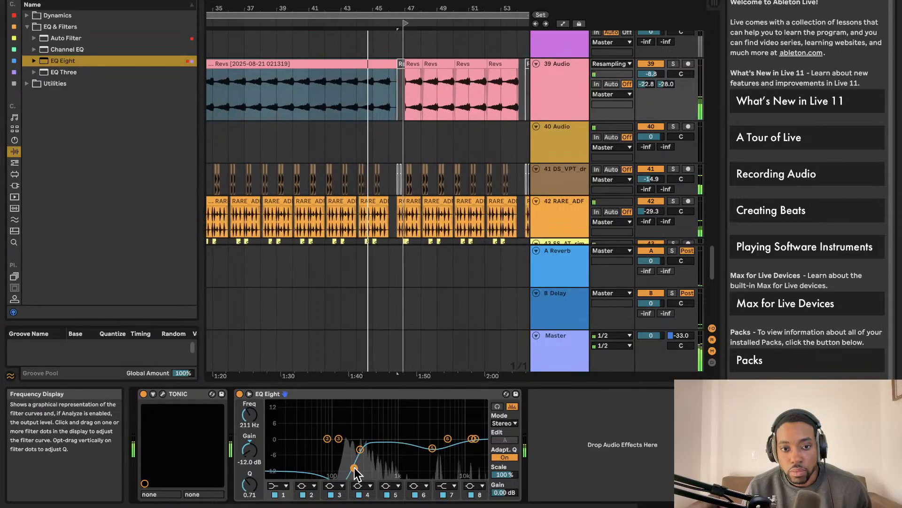
# Step: Arm the 38 Reaktor 6 track for recording and open its Reaktor 6 instrument window
pyautogui.scroll(-5, 446, 181)
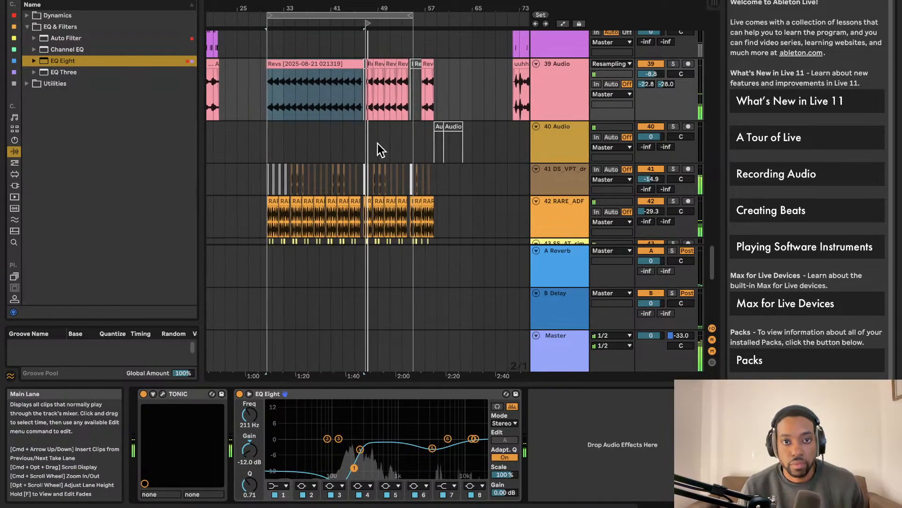
pyautogui.scroll(2, 377, 142)
pyautogui.hscroll(-2, 381, 143)
pyautogui.scroll(1, 382, 141)
pyautogui.hscroll(-1, 381, 141)
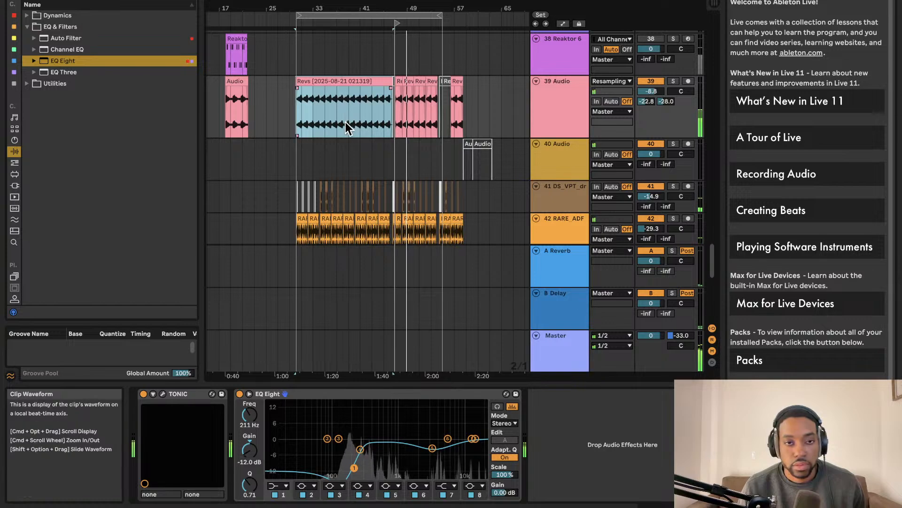
pyautogui.scroll(5, 346, 101)
pyautogui.scroll(1, 342, 115)
pyautogui.scroll(-3, 343, 115)
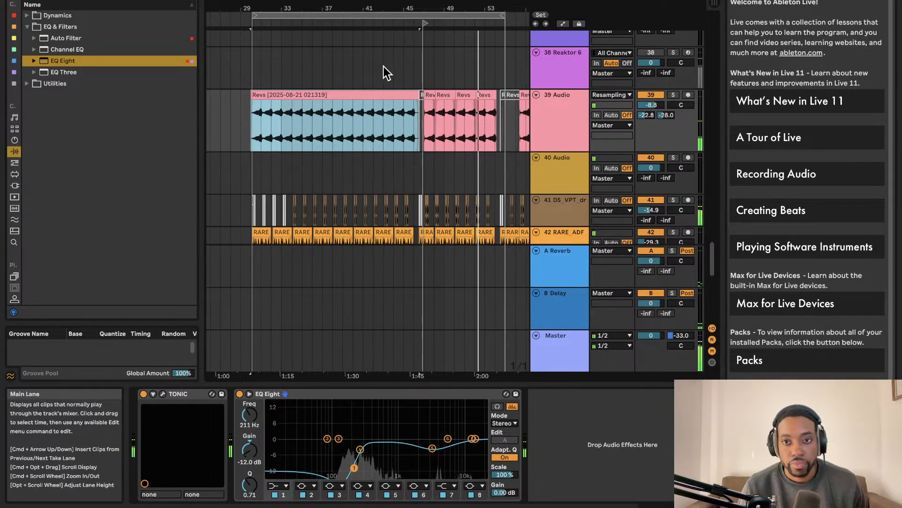
pyautogui.click(571, 68)
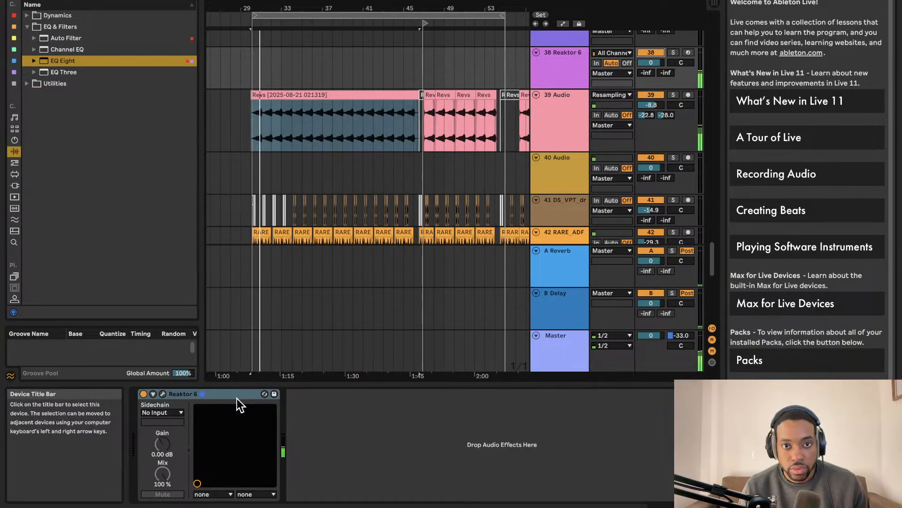
pyautogui.click(690, 52)
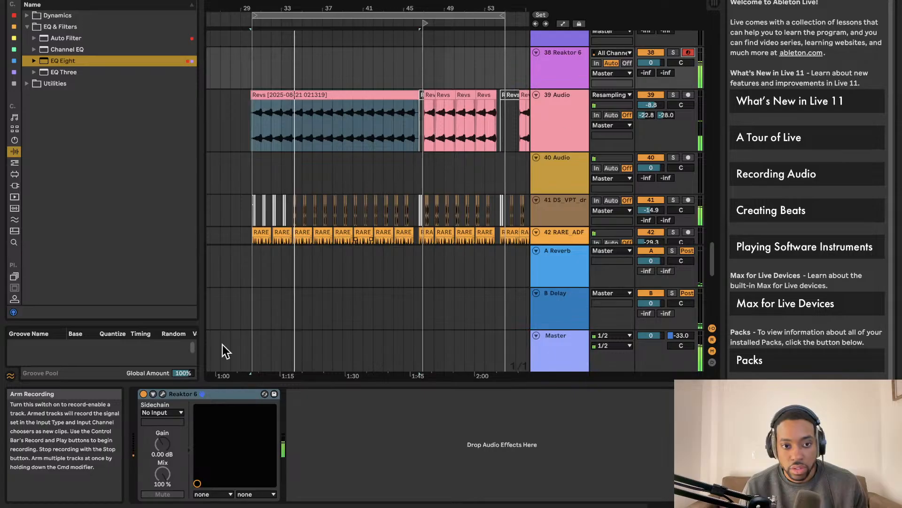
pyautogui.click(162, 394)
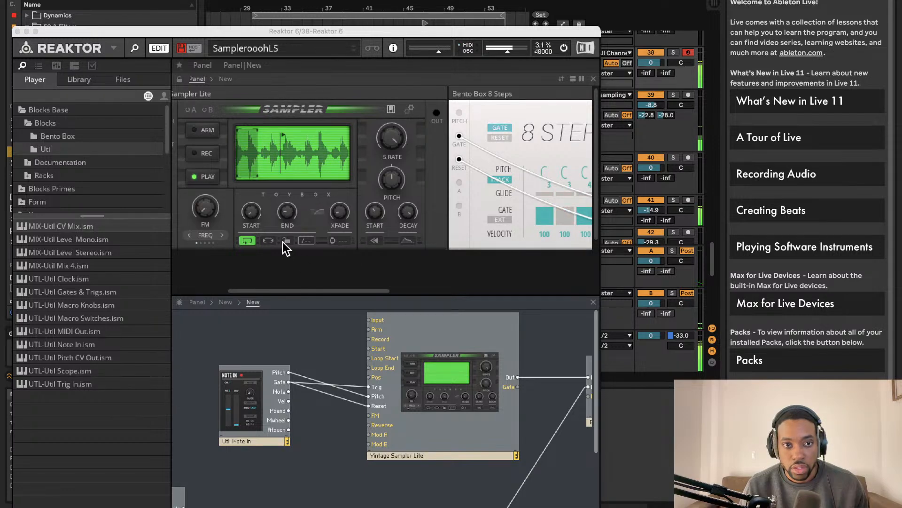
# Step: Turn off looping in the Vintage Sampler Lite and look over the connected 8 Steps, VCA and ADSR blocks
pyautogui.click(252, 241)
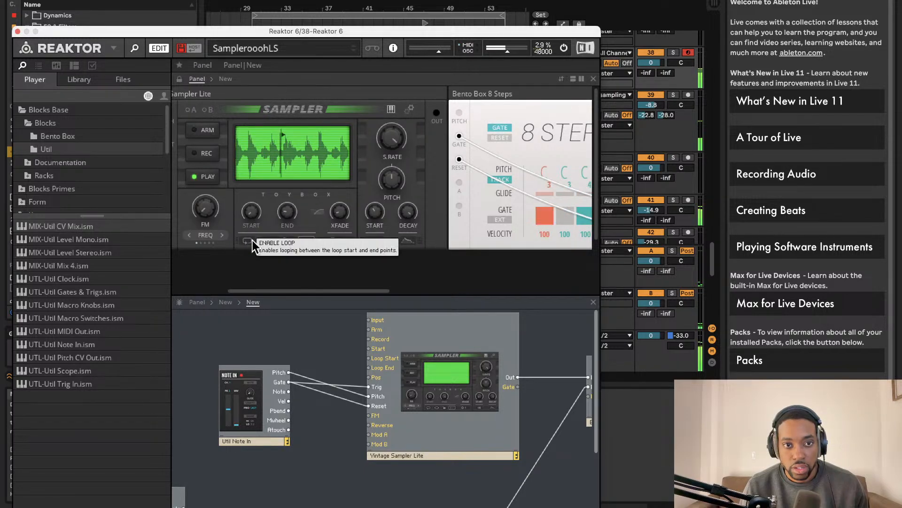
pyautogui.hscroll(5, 386, 135)
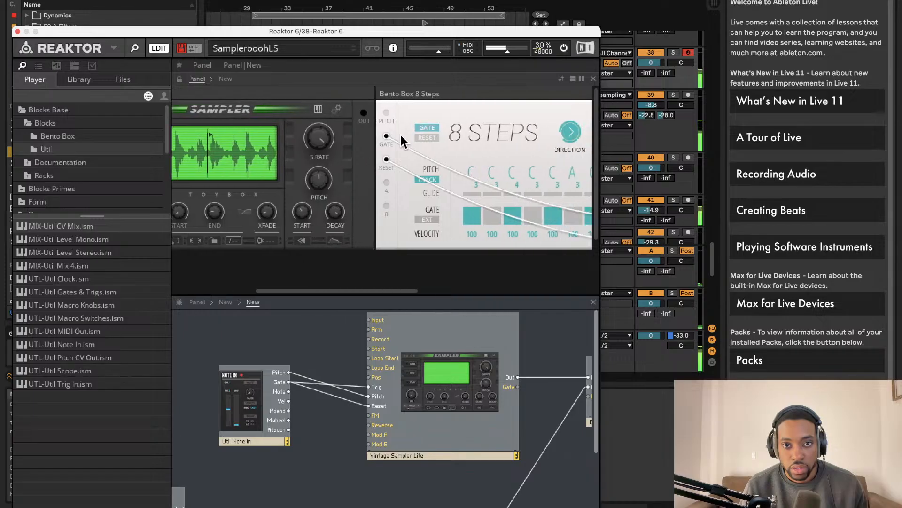
pyautogui.hscroll(8, 386, 135)
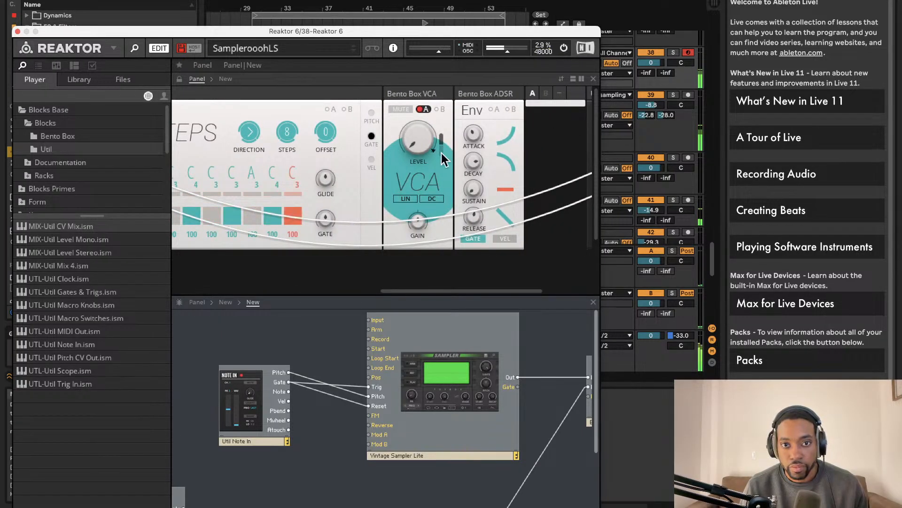
pyautogui.hscroll(-8, 394, 150)
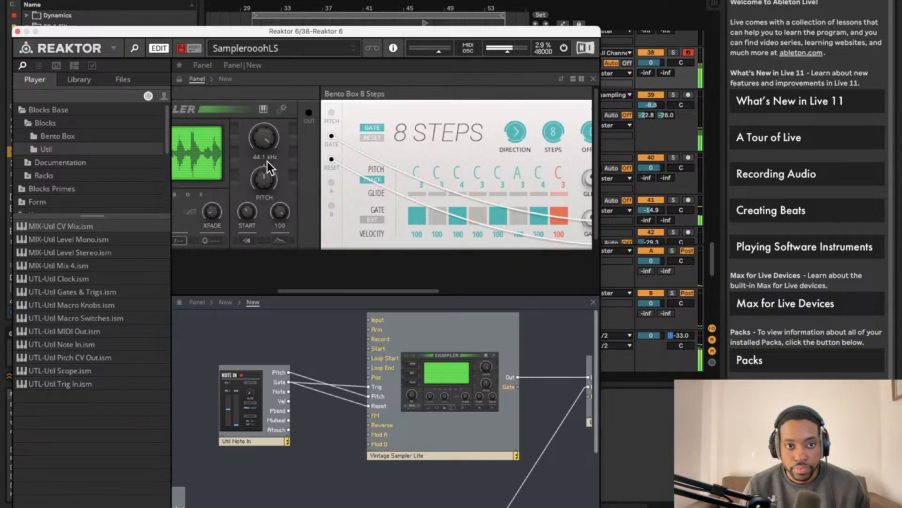
pyautogui.hscroll(-5, 268, 161)
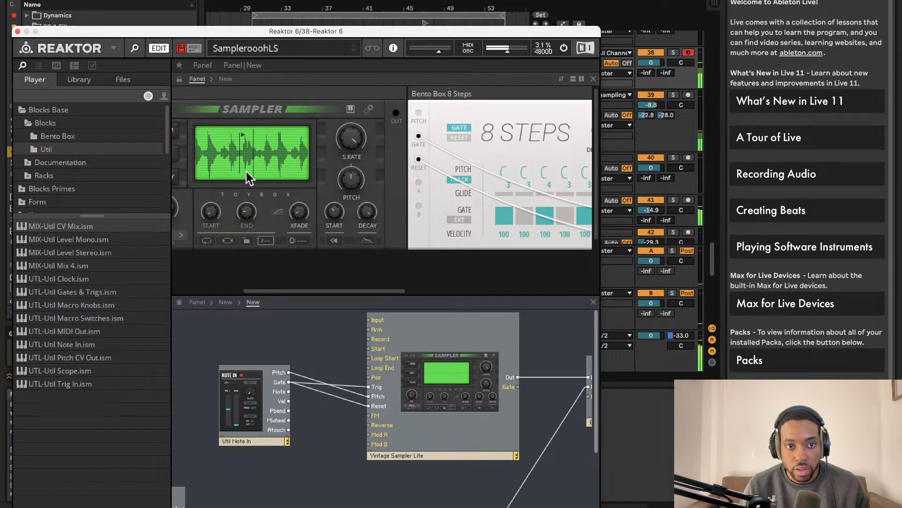
pyautogui.hscroll(-4, 246, 171)
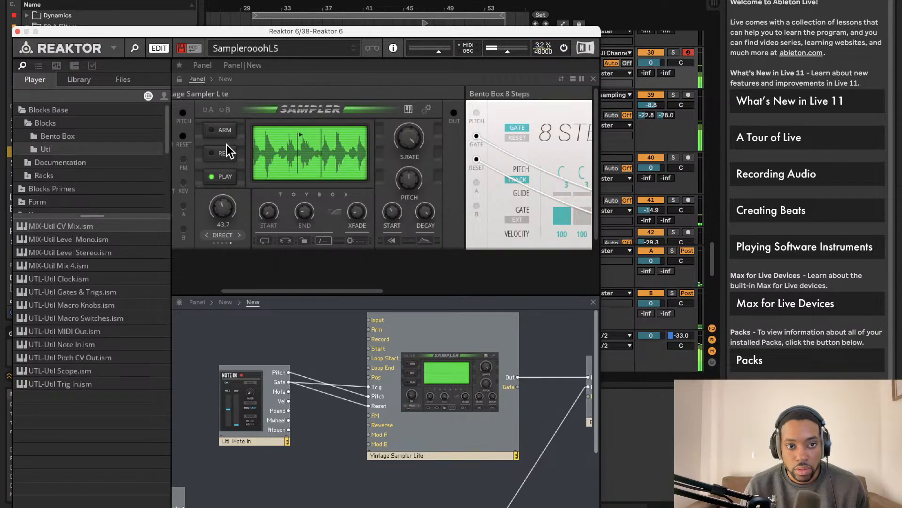
# Step: Switch the sampler's FM mode from Direct to Scratch and vary the FM amount to about 41.4
pyautogui.moveTo(226, 145); pyautogui.dragTo(233, 103)
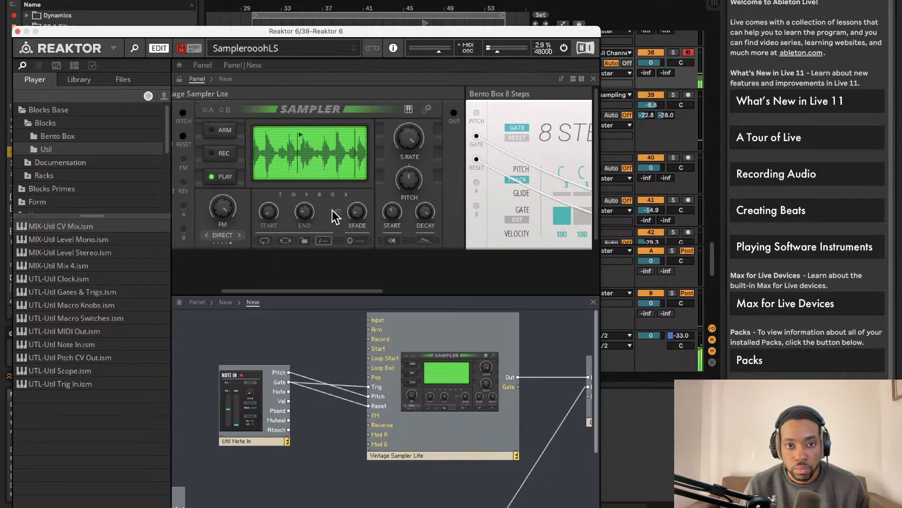
pyautogui.moveTo(319, 213); pyautogui.dragTo(308, 159)
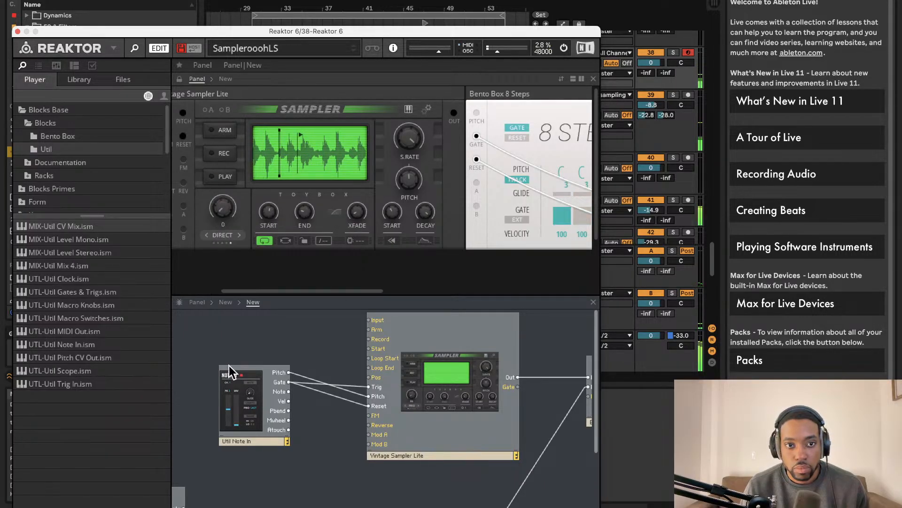
pyautogui.moveTo(222, 208); pyautogui.dragTo(222, 191)
pyautogui.click(239, 235)
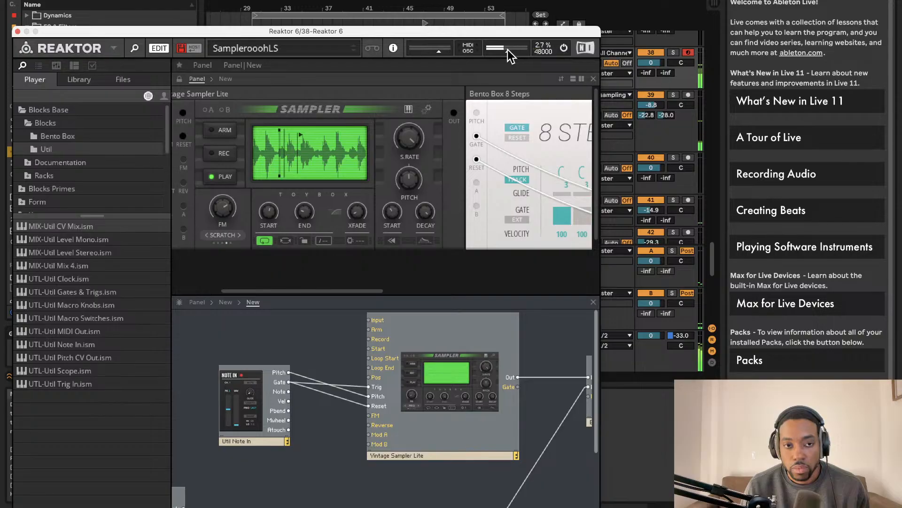
pyautogui.moveTo(227, 210); pyautogui.dragTo(231, 256)
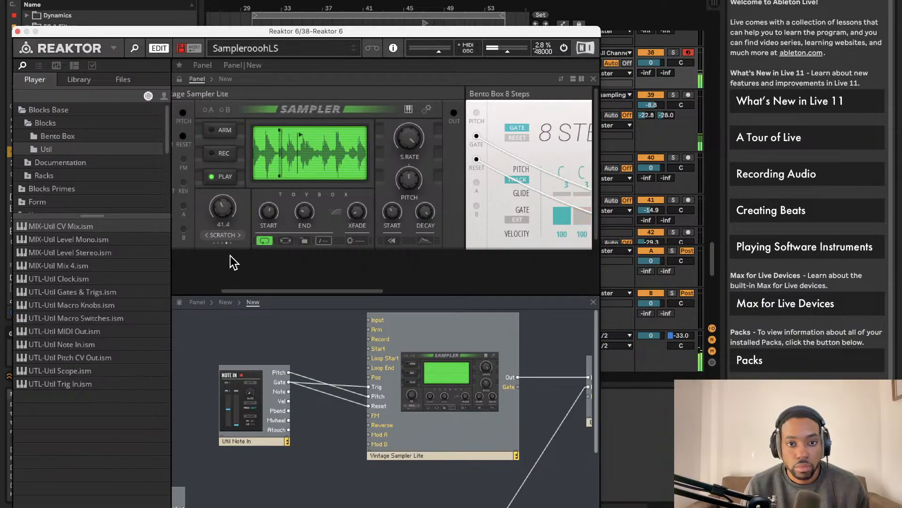
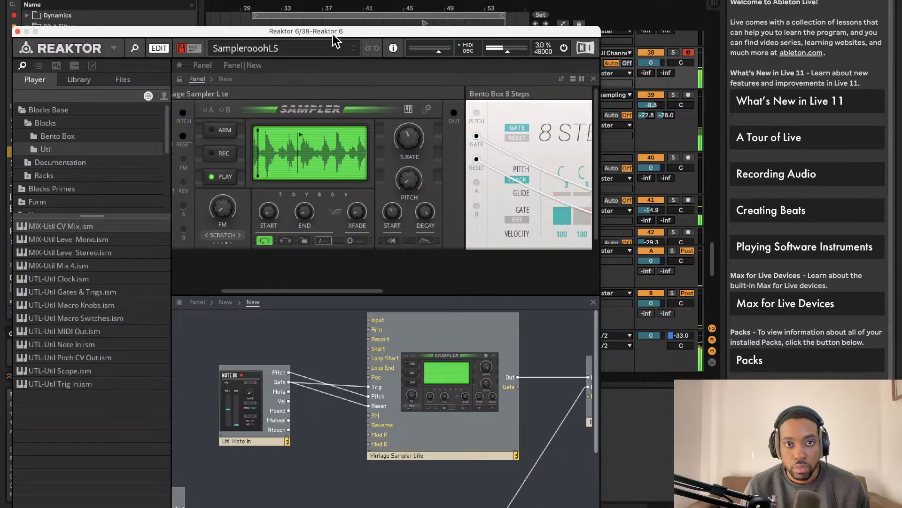
# Step: Close the Reaktor 6 instrument window and dismiss the Finder window
pyautogui.moveTo(332, 33); pyautogui.dragTo(489, 33)
pyautogui.click(172, 31)
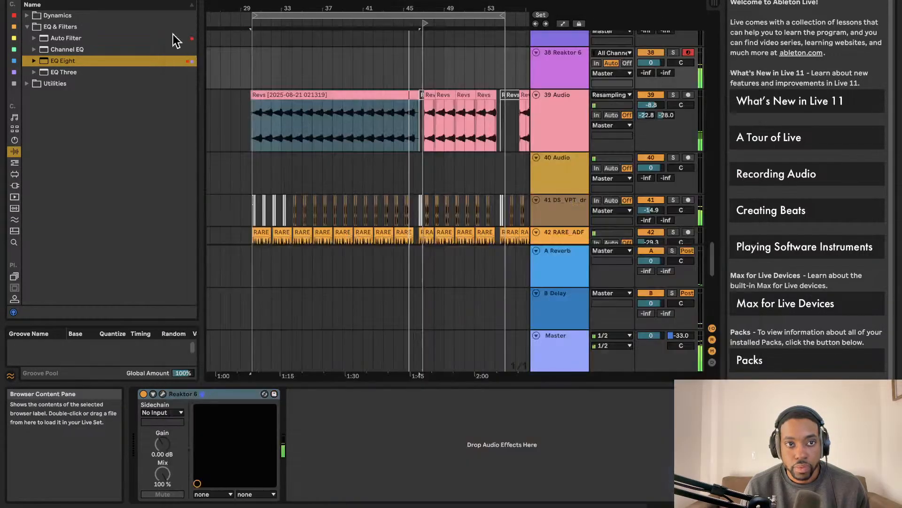
pyautogui.click(14, 501)
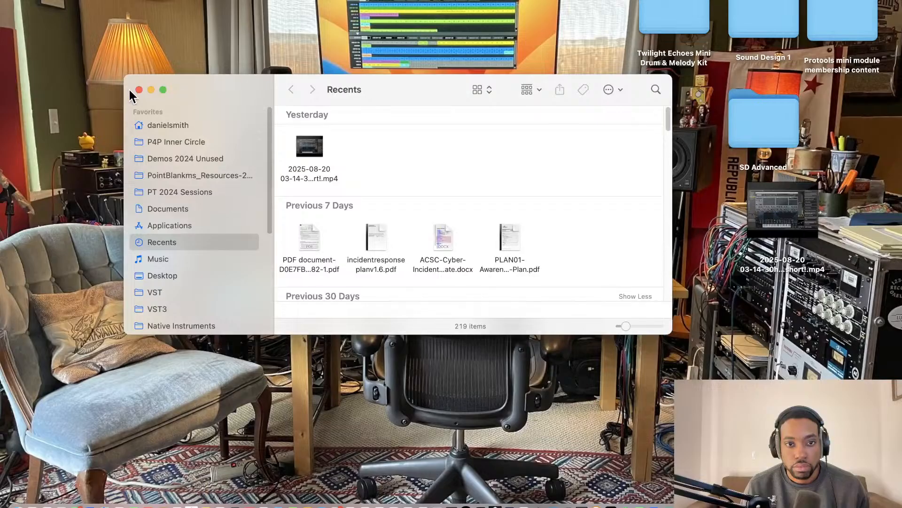
pyautogui.click(139, 89)
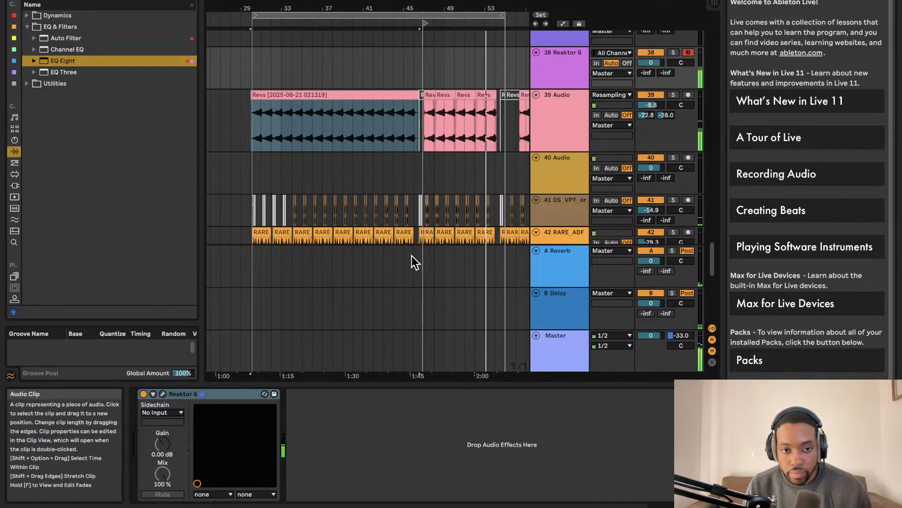
# Step: Insert a new audio track below the 50 Stage-73 V track and return to the 38 Reaktor 6 track
pyautogui.scroll(1, 362, 308)
pyautogui.moveTo(168, 506)
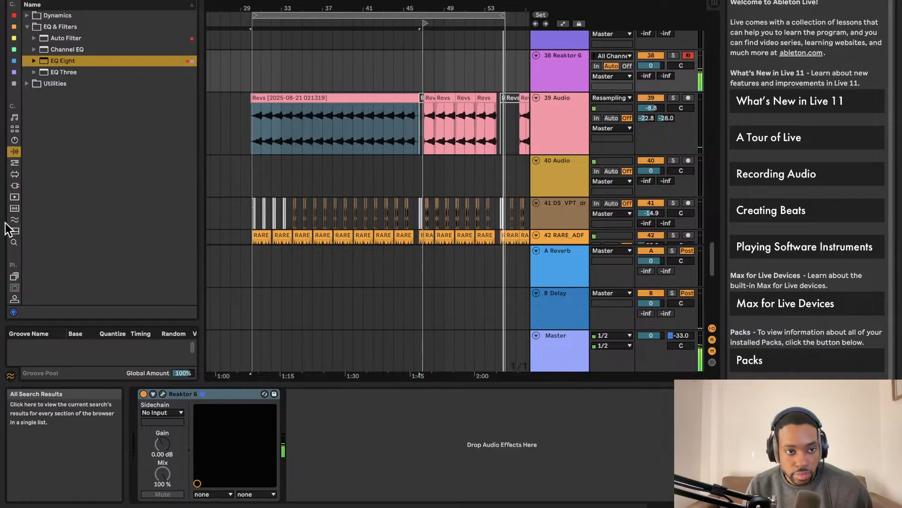
pyautogui.scroll(-5, 16, 254)
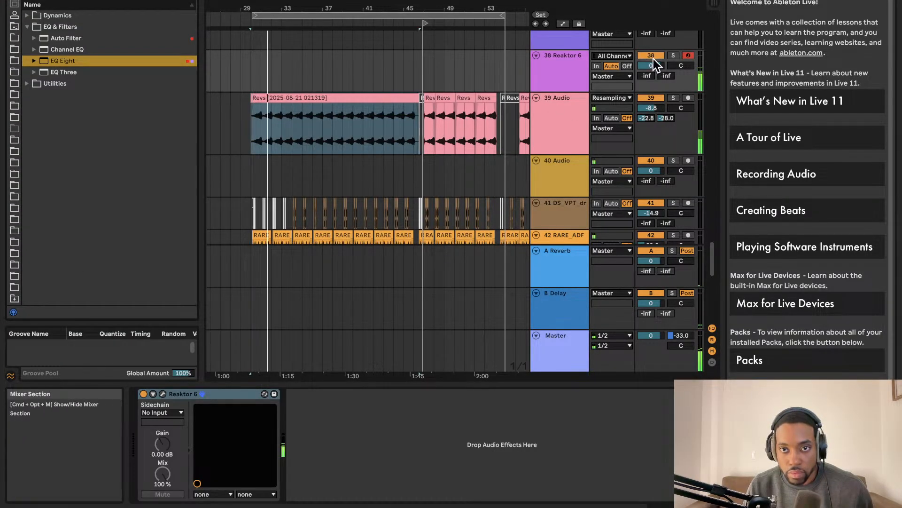
pyautogui.scroll(-10, 470, 249)
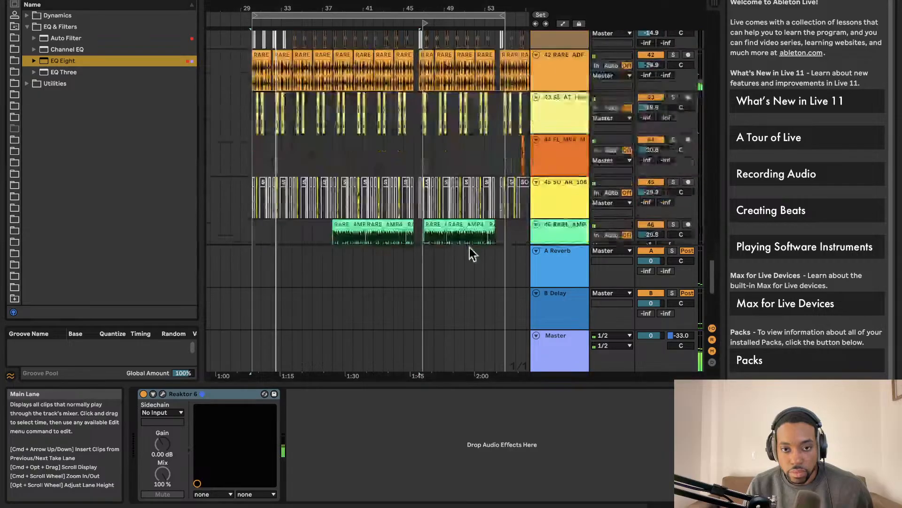
pyautogui.rightClick(554, 230)
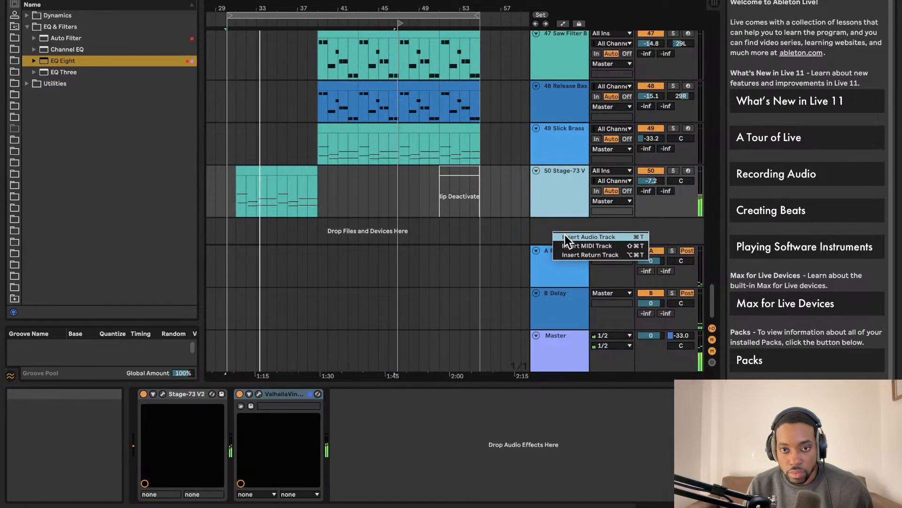
pyautogui.click(567, 237)
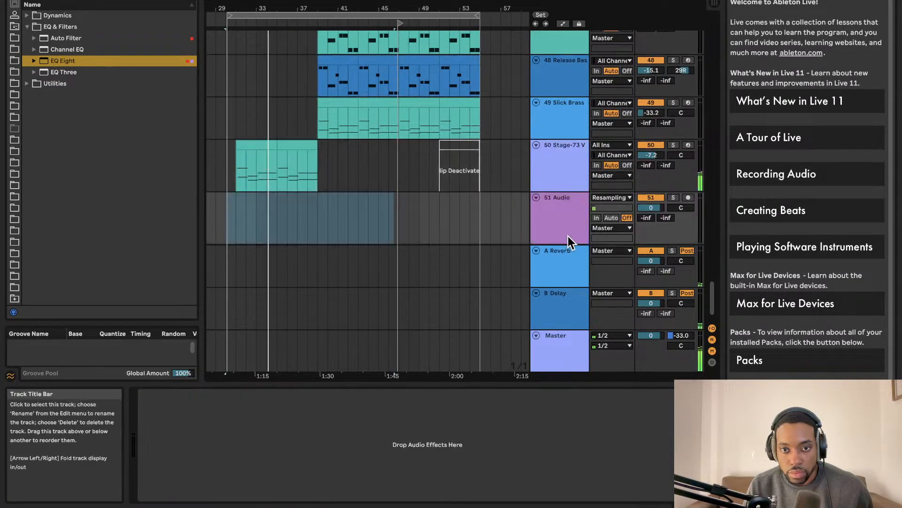
pyautogui.scroll(5, 573, 171)
pyautogui.scroll(6, 555, 168)
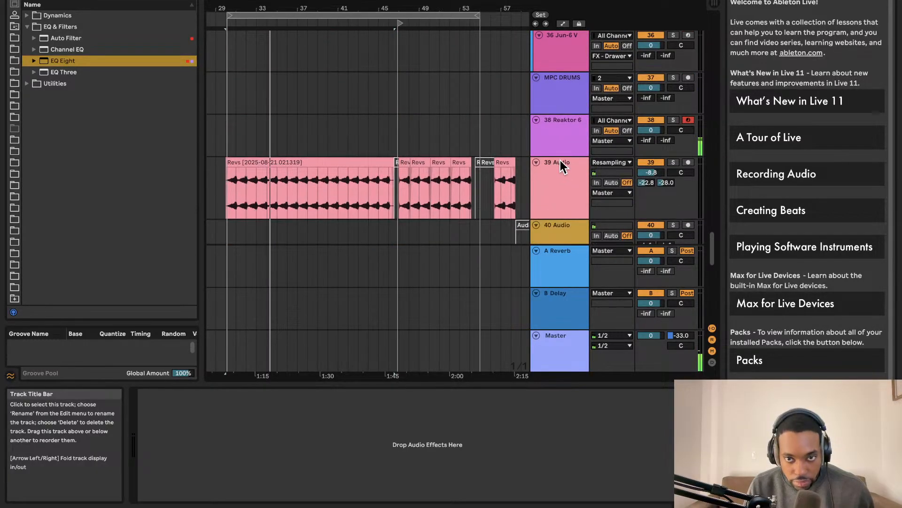
# Step: Set the 51 Audio track's audio input to 38-Reaktor 6
pyautogui.scroll(-10, 560, 160)
pyautogui.scroll(7, 561, 161)
pyautogui.scroll(3, 563, 162)
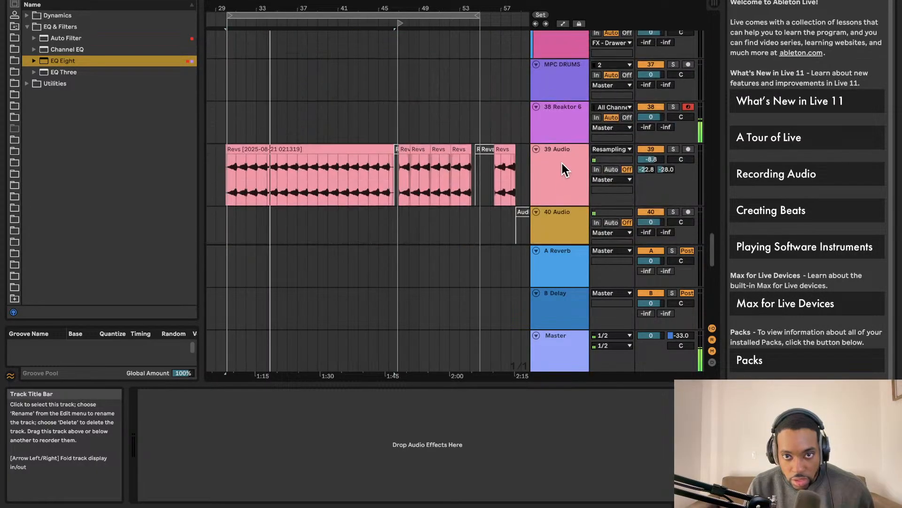
pyautogui.scroll(-10, 562, 163)
pyautogui.click(617, 171)
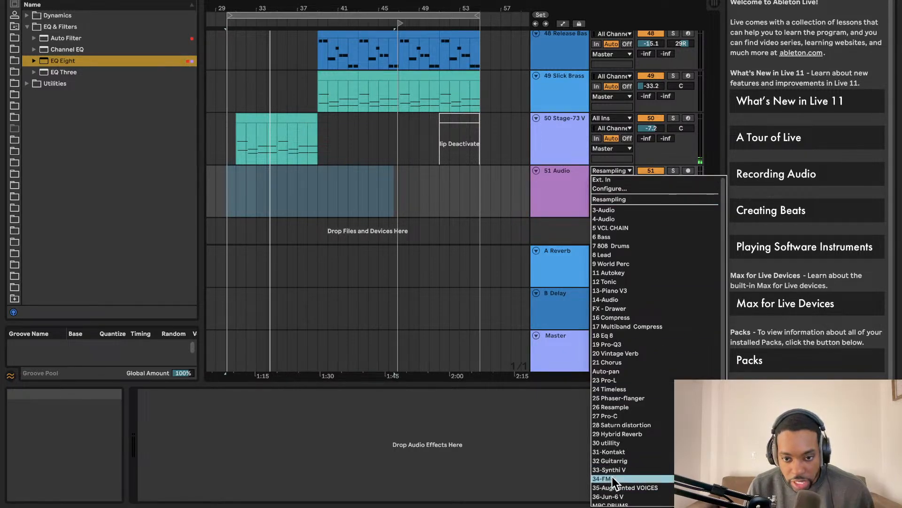
pyautogui.click(611, 452)
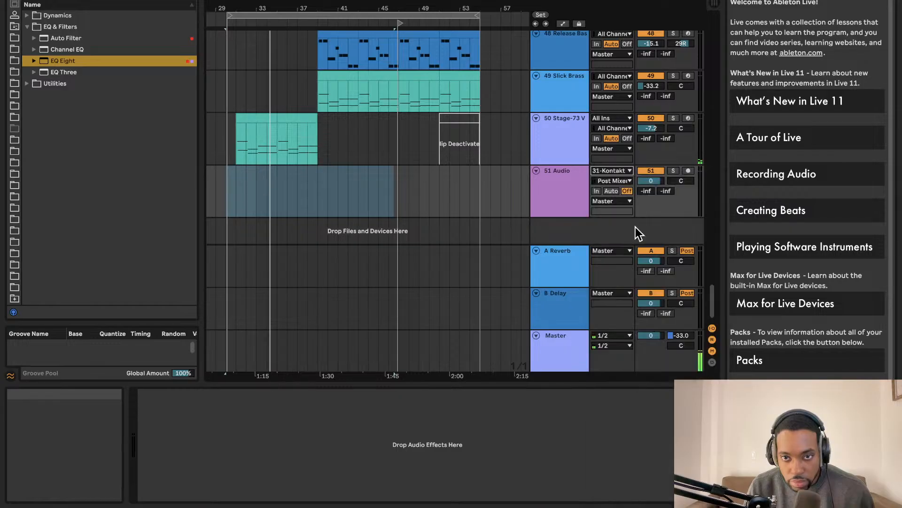
pyautogui.click(611, 171)
pyautogui.click(628, 335)
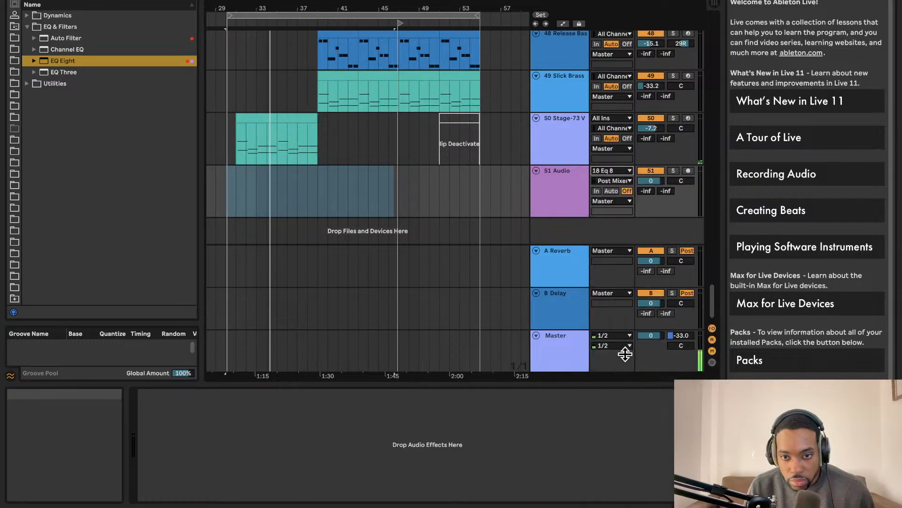
pyautogui.click(611, 171)
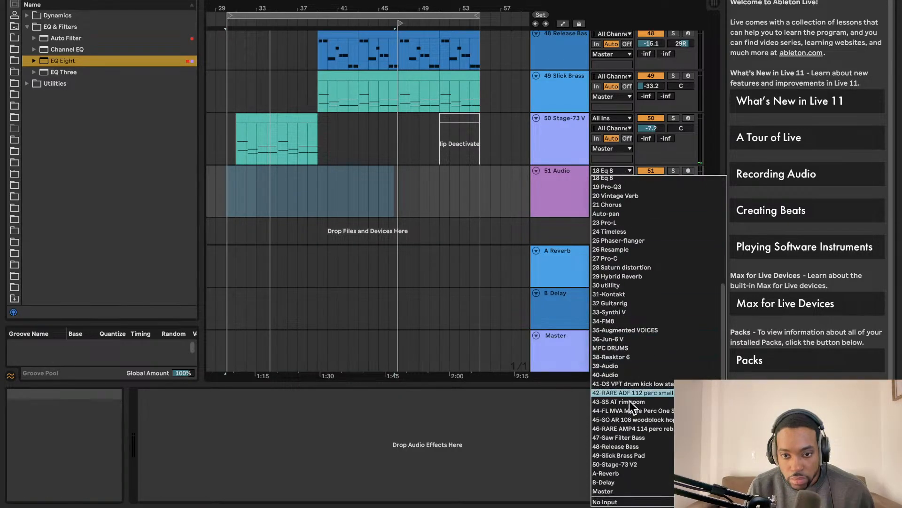
pyautogui.click(620, 357)
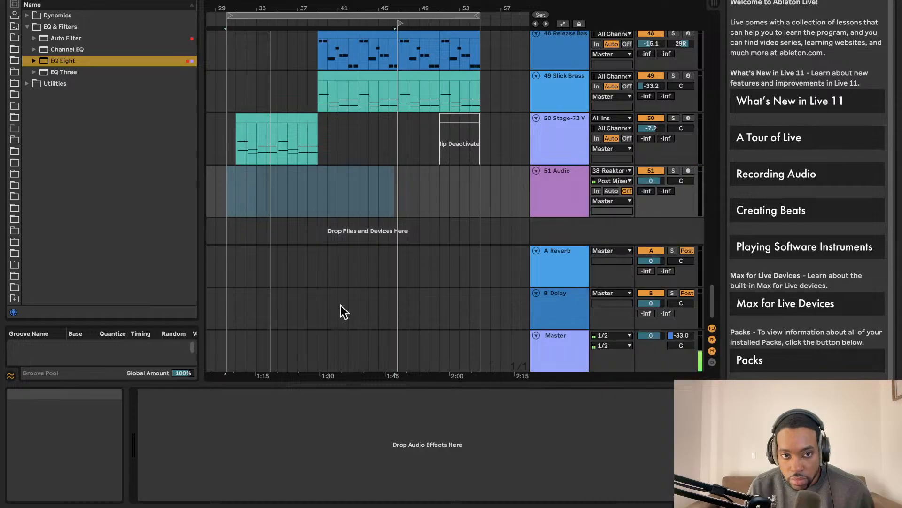
# Step: Arm the 51 Audio track, record a short take of the Reaktor signal from the loop start just after bar 30, and play it back
pyautogui.click(230, 229)
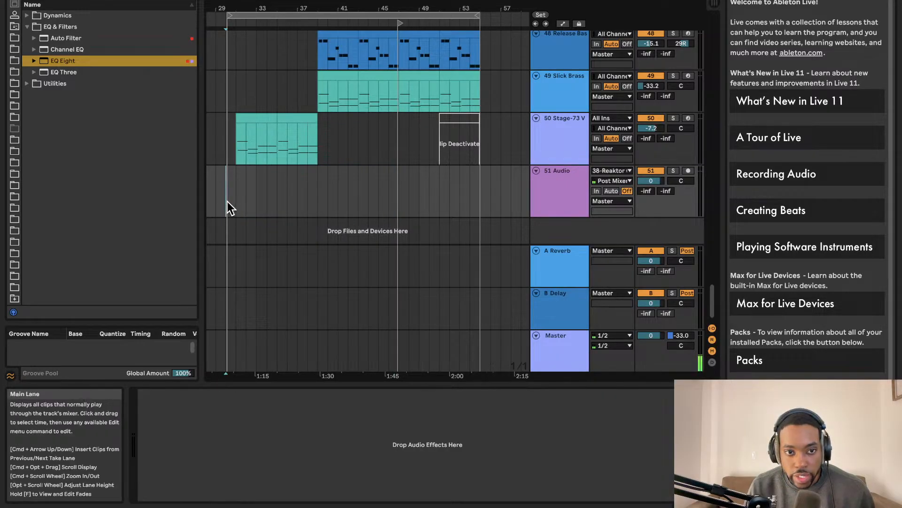
pyautogui.scroll(2, 227, 193)
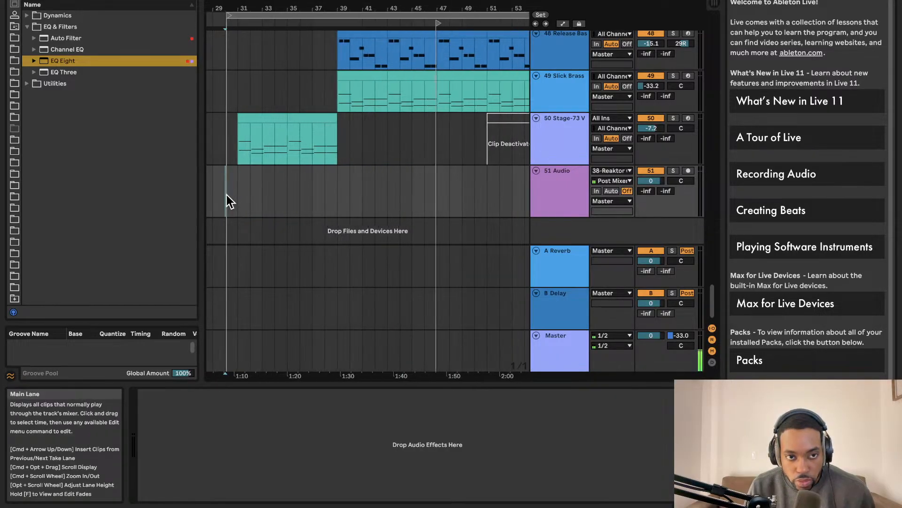
pyautogui.scroll(3, 262, 204)
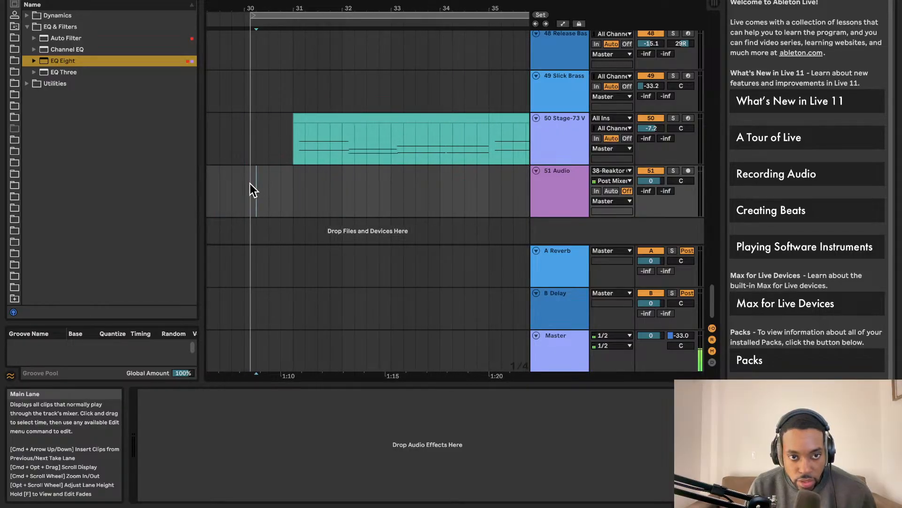
pyautogui.scroll(1, 249, 179)
pyautogui.scroll(3, 249, 182)
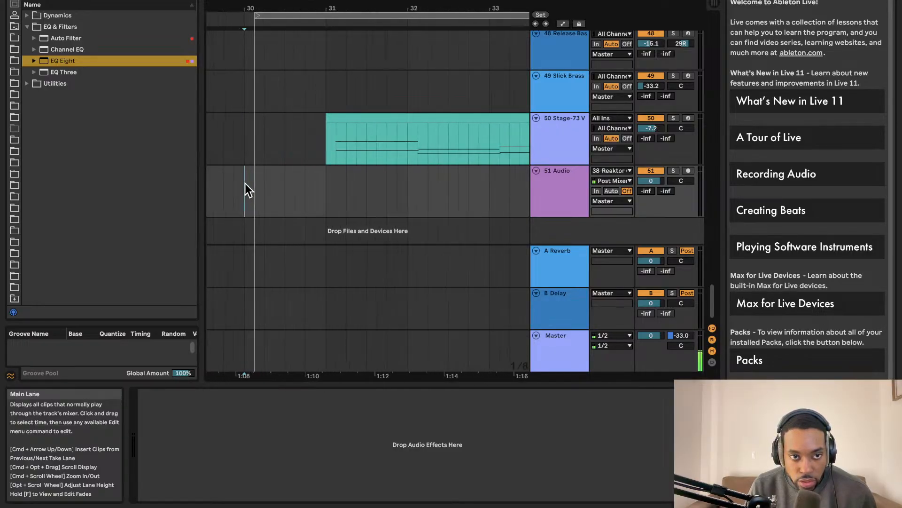
pyautogui.click(688, 171)
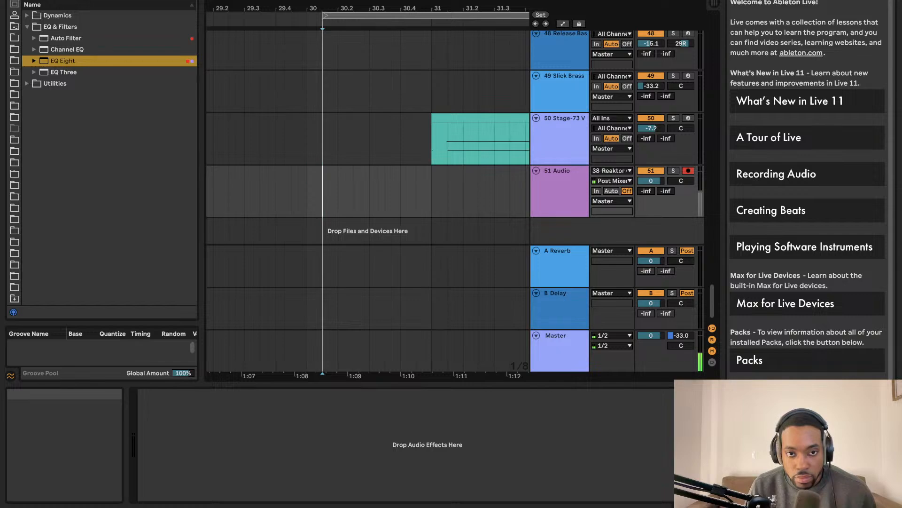
pyautogui.press('F9')
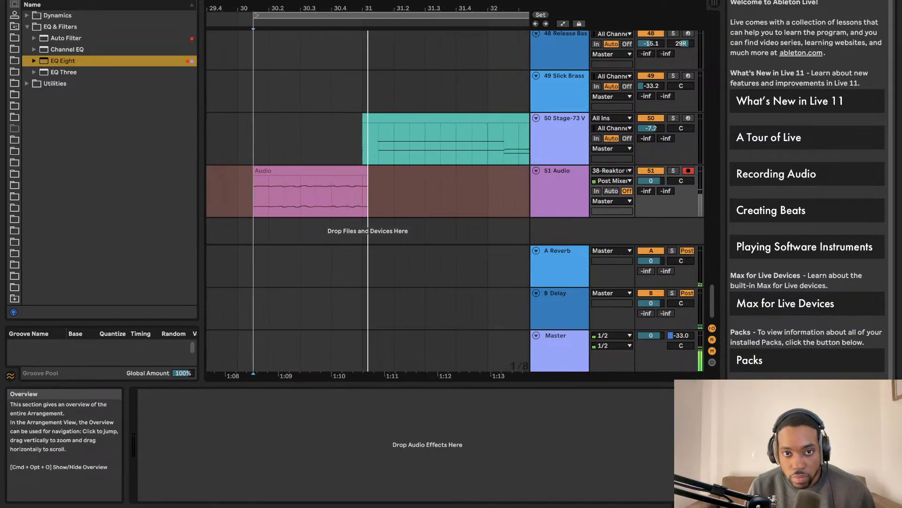
pyautogui.press('space')
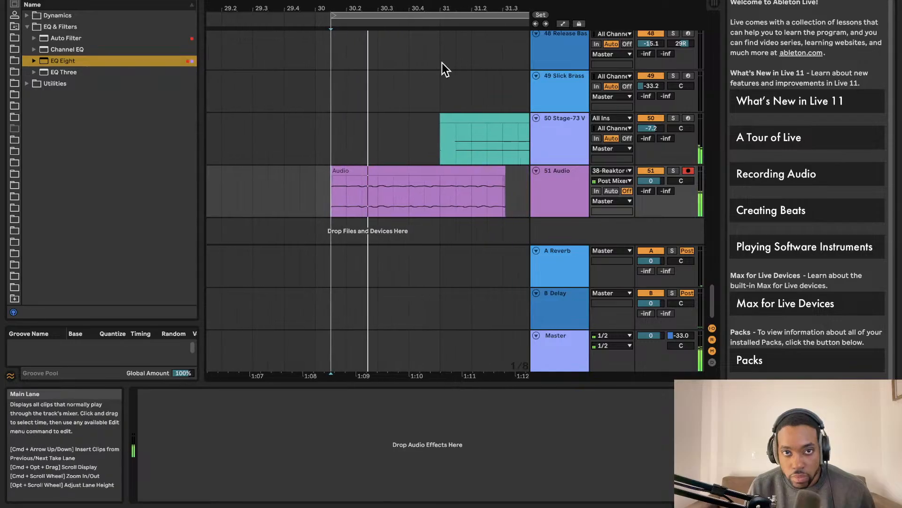
pyautogui.press('space')
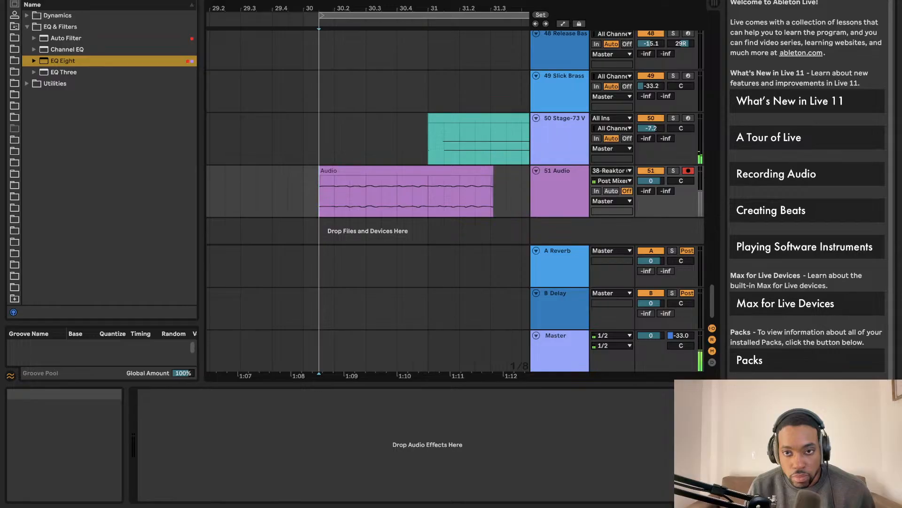
# Step: Record a second, longer Reaktor take over the first on the 51 Audio track and play it back
pyautogui.press('space')
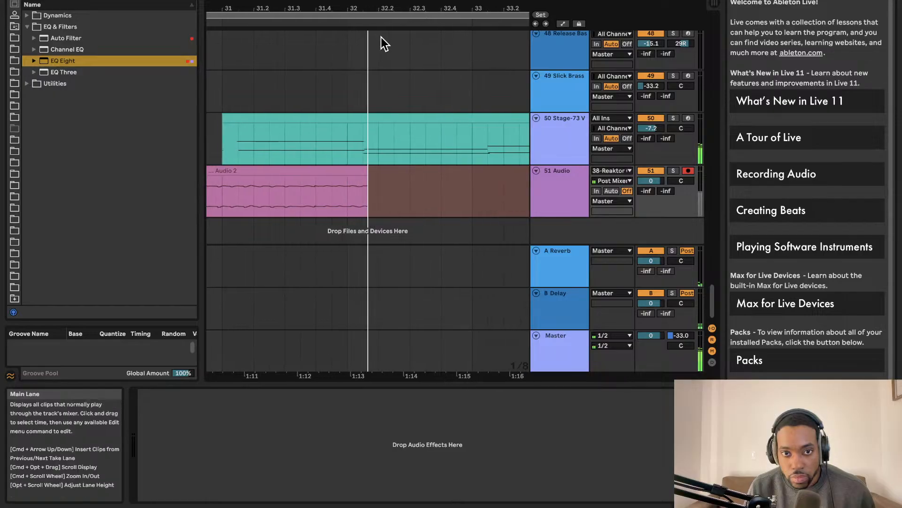
pyautogui.press('space')
pyautogui.scroll(-3, 404, 178)
pyautogui.scroll(10, 410, 178)
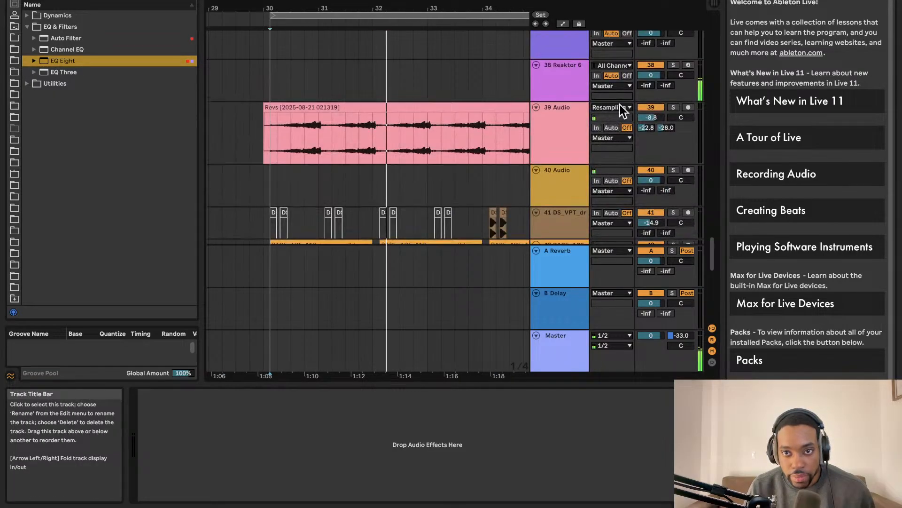
pyautogui.scroll(-10, 582, 100)
pyautogui.hscroll(-3, 369, 214)
pyautogui.press('space')
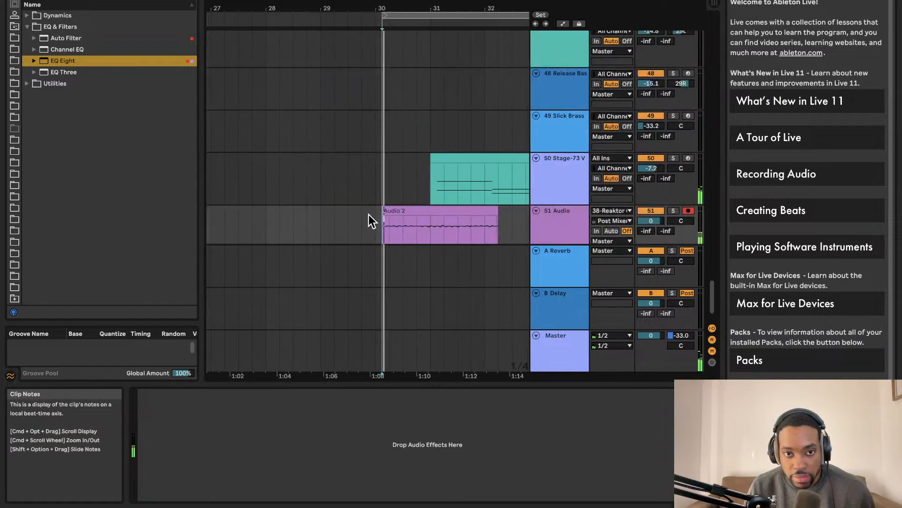
# Step: Trim the recorded take on 51 Audio to a section under one bar long at the loop start, and fold the track
pyautogui.scroll(-1, 454, 208)
pyautogui.moveTo(508, 178); pyautogui.dragTo(414, 178)
pyautogui.press('space')
pyautogui.hscroll(3, 412, 179)
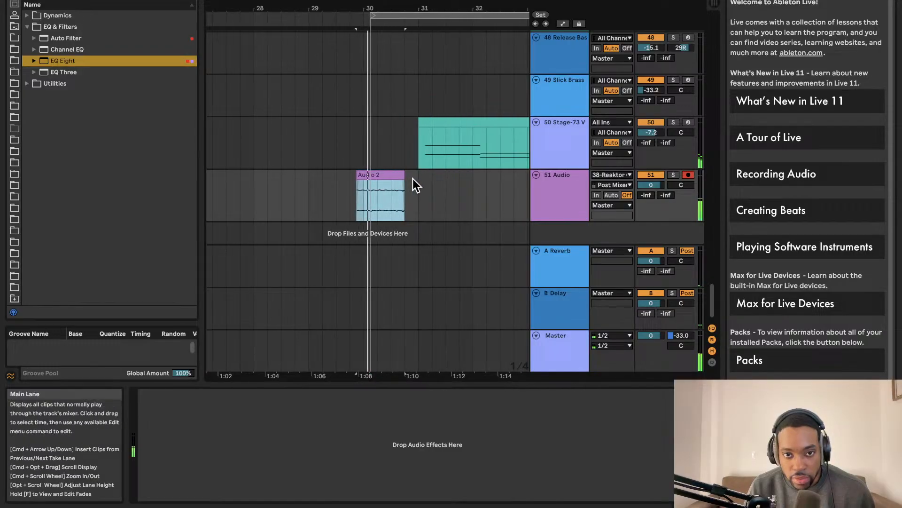
pyautogui.moveTo(347, 174); pyautogui.dragTo(400, 182)
pyautogui.press('space')
pyautogui.hscroll(2, 415, 184)
pyautogui.click(358, 176)
pyautogui.press('Delete')
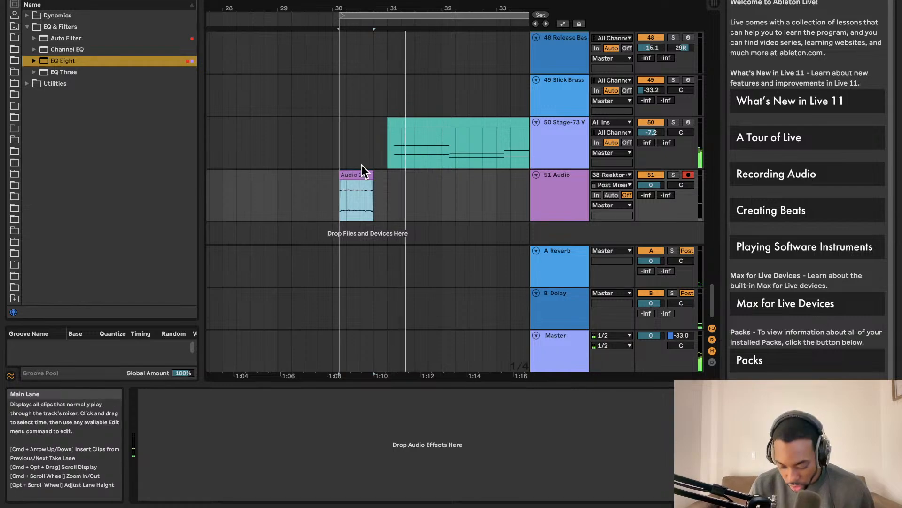
pyautogui.click(537, 174)
# Step: Deactivate the kick clips on the 41 DS_VPT track from bar 34 up to bar 37
pyautogui.scroll(2, 423, 147)
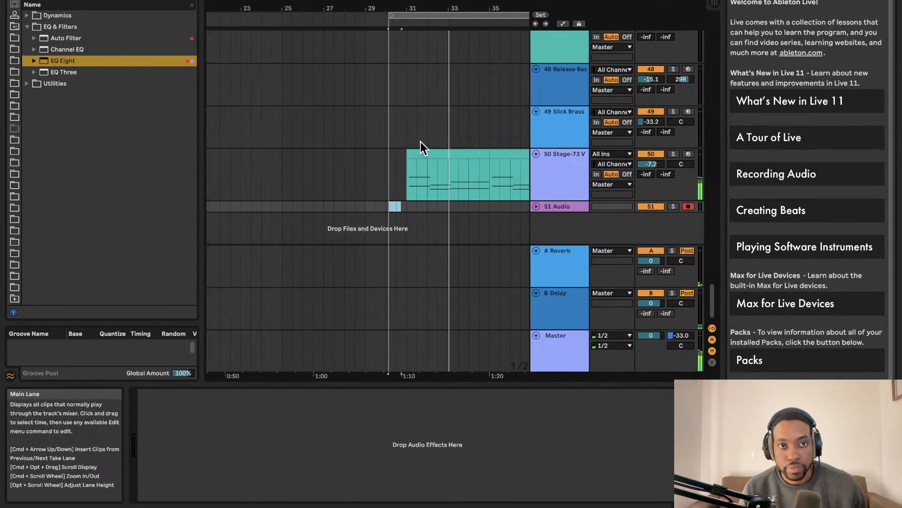
pyautogui.scroll(2, 421, 142)
pyautogui.scroll(-3, 403, 140)
pyautogui.scroll(6, 400, 139)
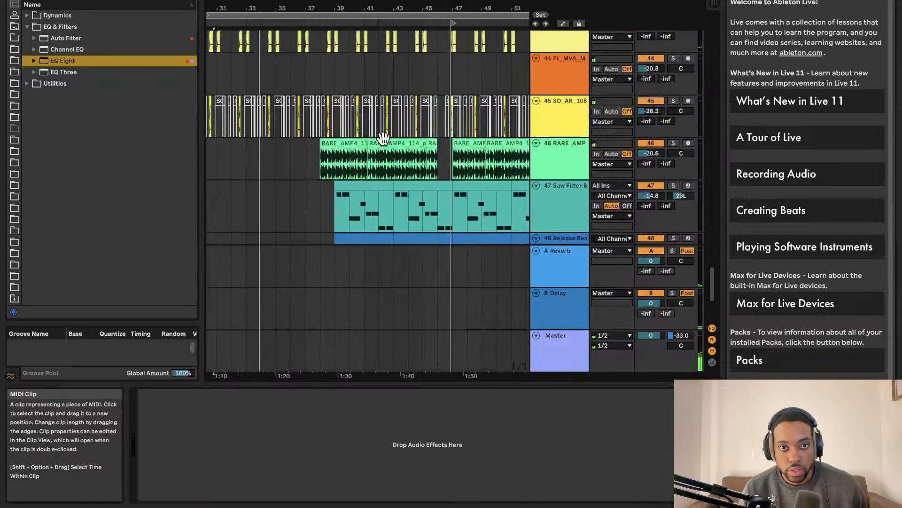
pyautogui.scroll(-1, 384, 139)
pyautogui.hscroll(-2, 384, 139)
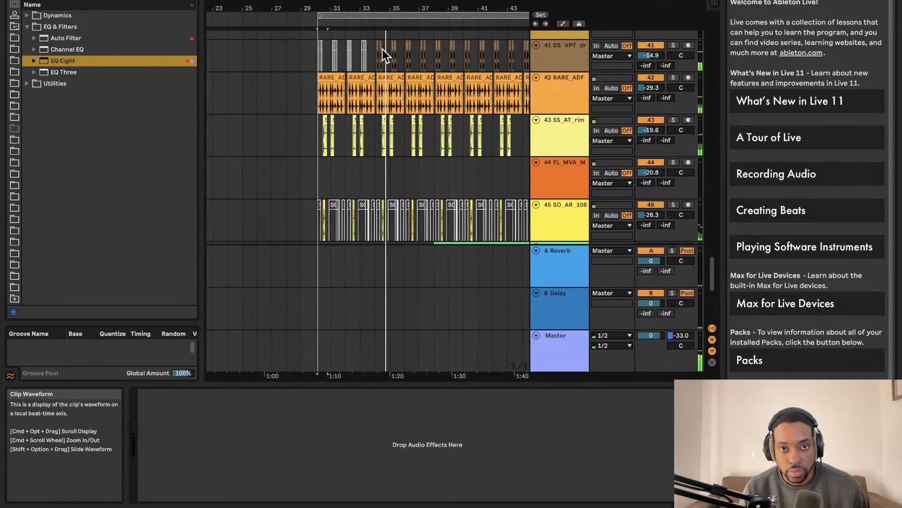
pyautogui.moveTo(382, 49); pyautogui.dragTo(421, 55)
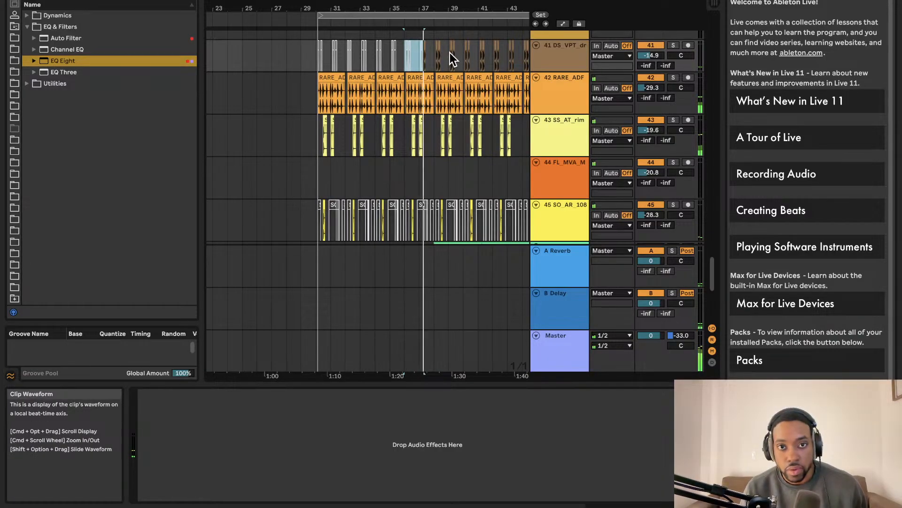
pyautogui.moveTo(430, 54); pyautogui.dragTo(421, 57)
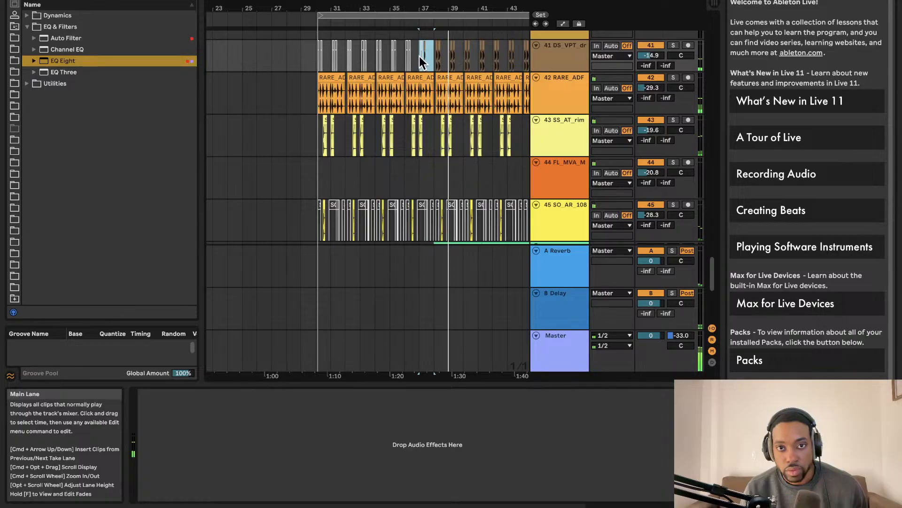
pyautogui.click(444, 50)
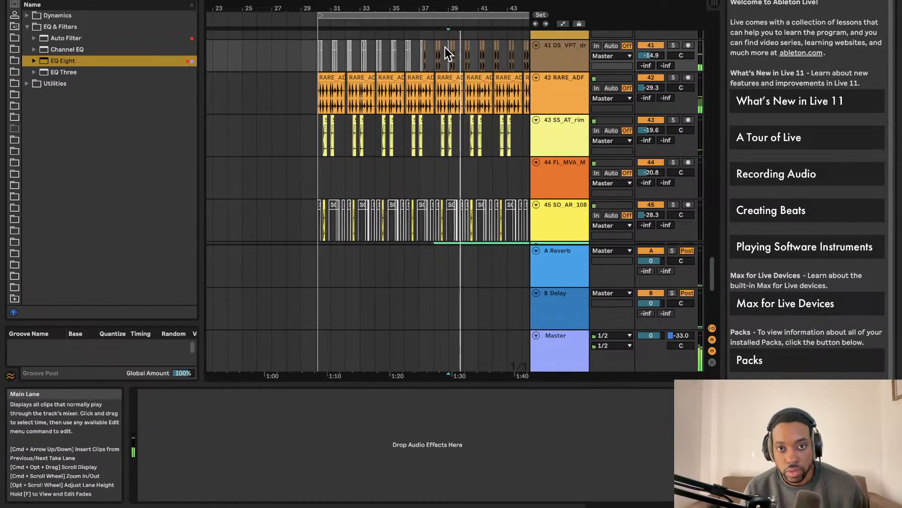
# Step: Play the arrangement from the loop start near bar 30 and turn off the 38 Reaktor 6 track
pyautogui.click(315, 47)
pyautogui.press('space')
pyautogui.press('space')
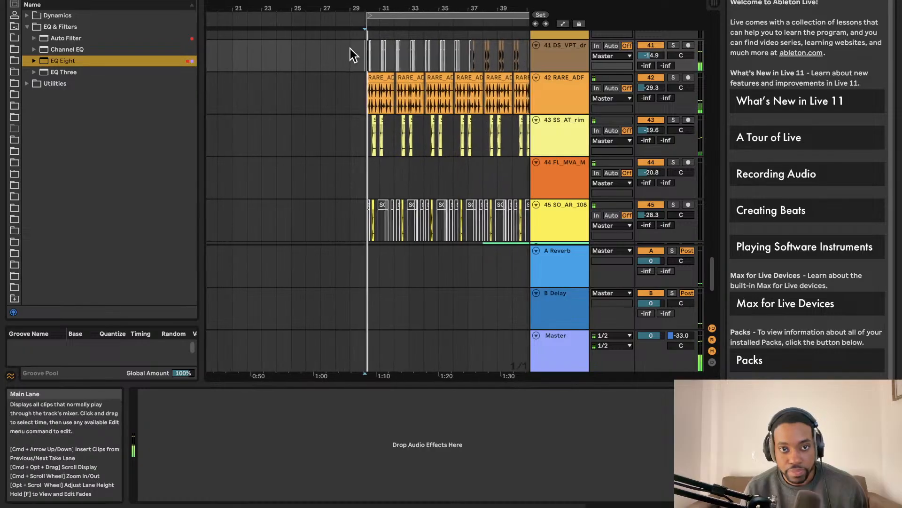
pyautogui.scroll(5, 399, 115)
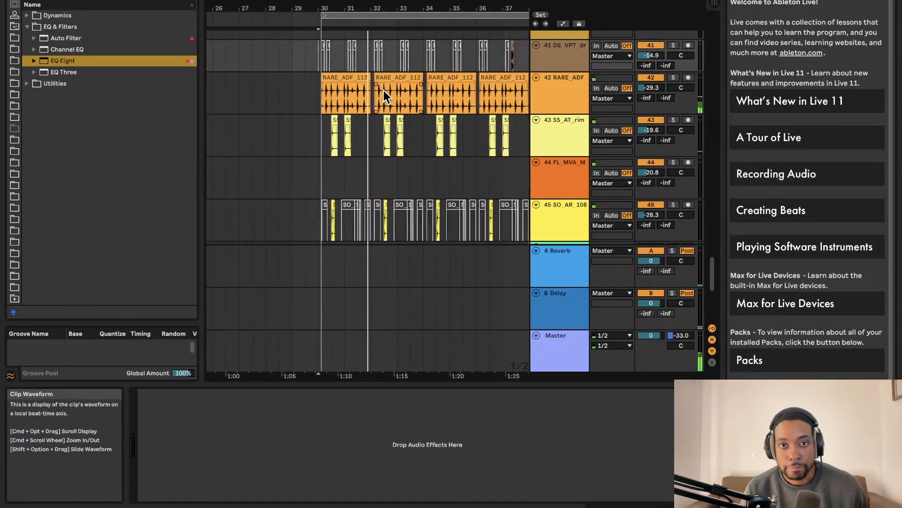
pyautogui.scroll(2, 384, 90)
pyautogui.hscroll(2, 379, 89)
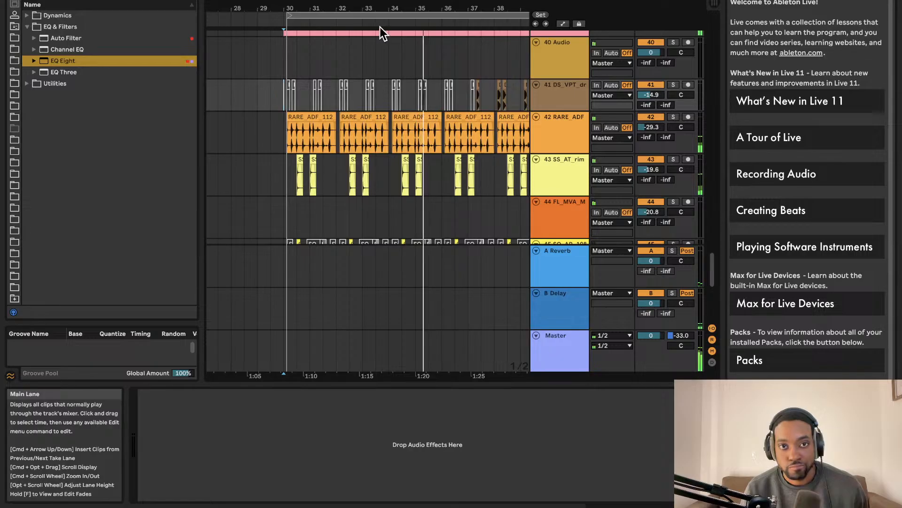
pyautogui.hscroll(5, 378, 33)
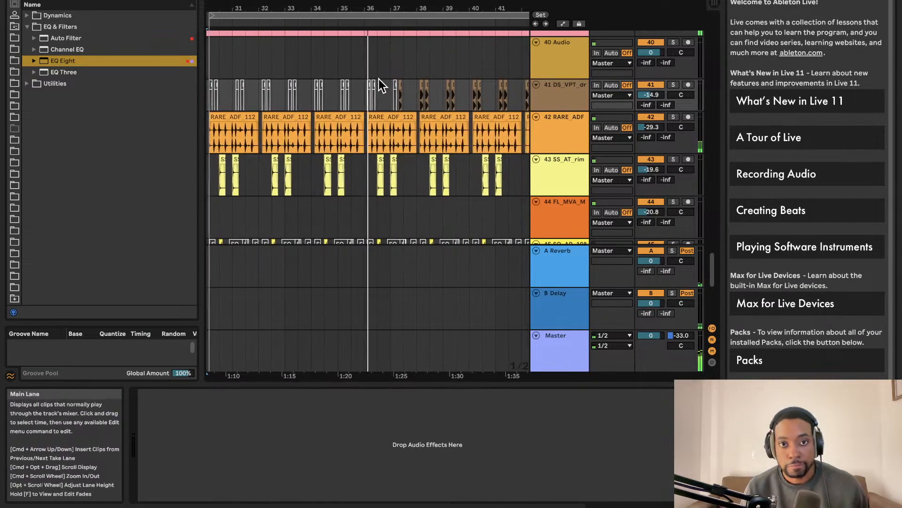
pyautogui.scroll(5, 380, 79)
pyautogui.scroll(5, 379, 80)
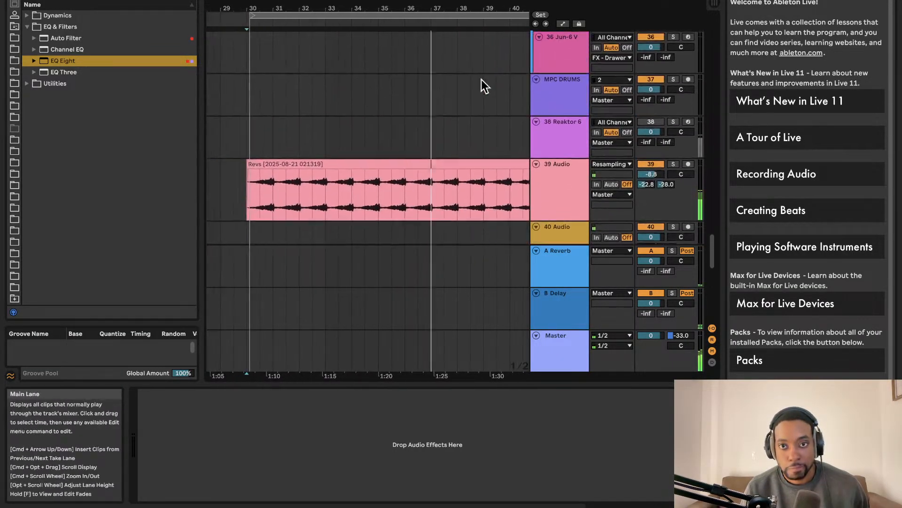
# Step: Deactivate the remaining active kick clip at bar 37 on the 41 DS_VPT track
pyautogui.scroll(8, 611, 84)
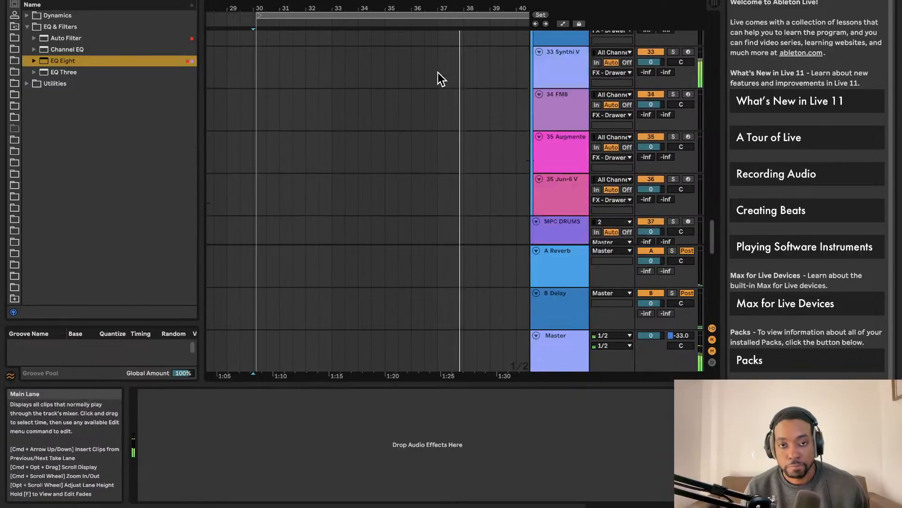
pyautogui.scroll(-10, 438, 73)
pyautogui.press('-')
pyautogui.hscroll(3, 408, 67)
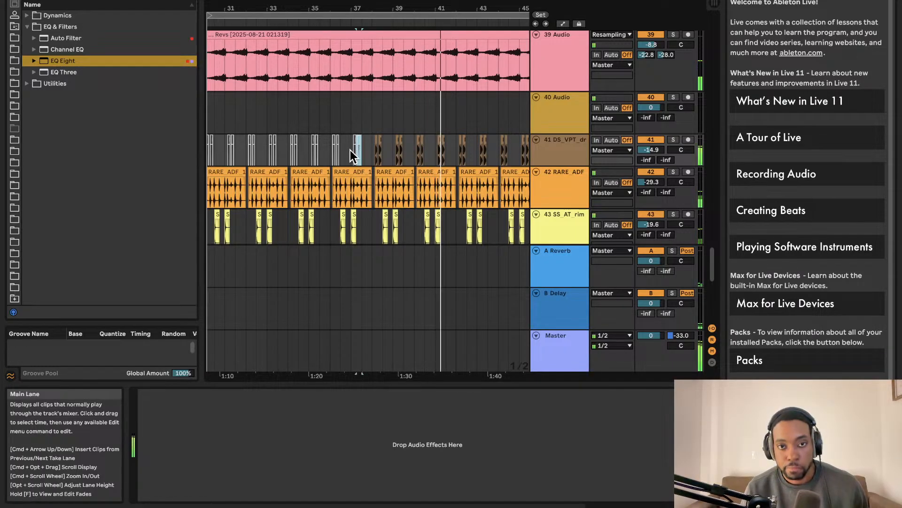
# Step: Move the loop start back to the beginning of the Revs clip on 39 Audio at bar 30
pyautogui.scroll(-2, 388, 132)
pyautogui.scroll(-2, 388, 131)
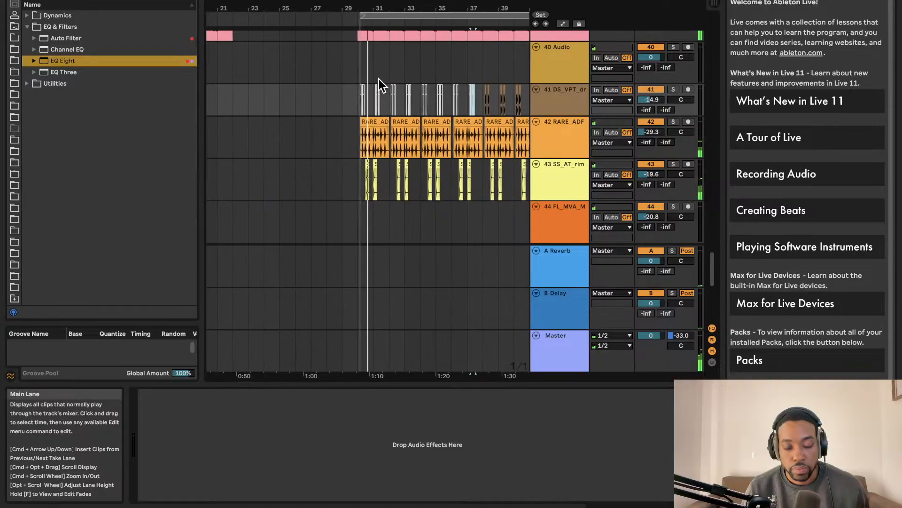
pyautogui.scroll(2, 352, 70)
pyautogui.scroll(3, 351, 70)
pyautogui.scroll(3, 351, 69)
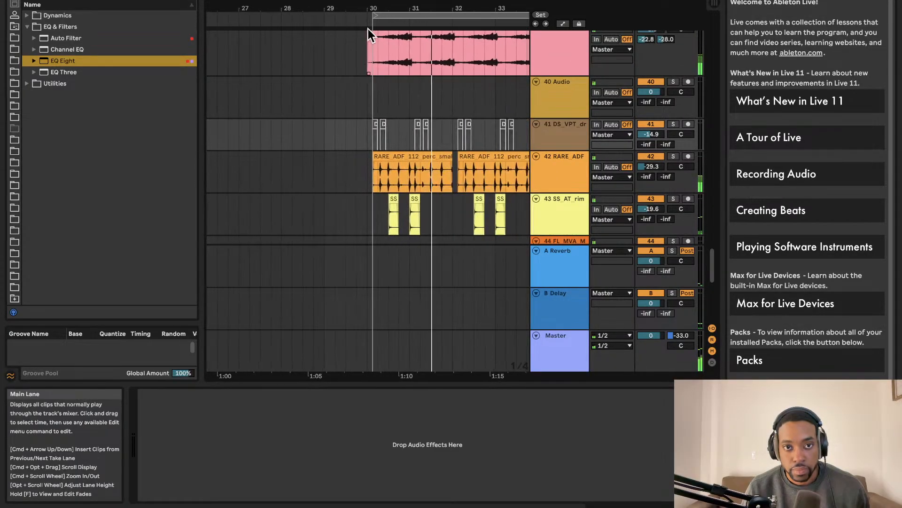
pyautogui.moveTo(372, 17); pyautogui.dragTo(369, 18)
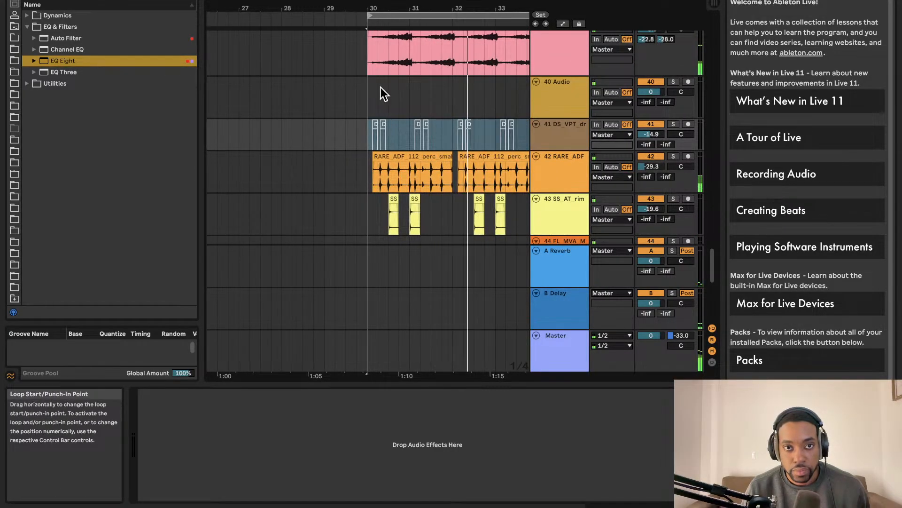
# Step: Start adding a folder to the browser's places and look through the LaCie drive for the vocal samples folder
pyautogui.scroll(-3, 413, 108)
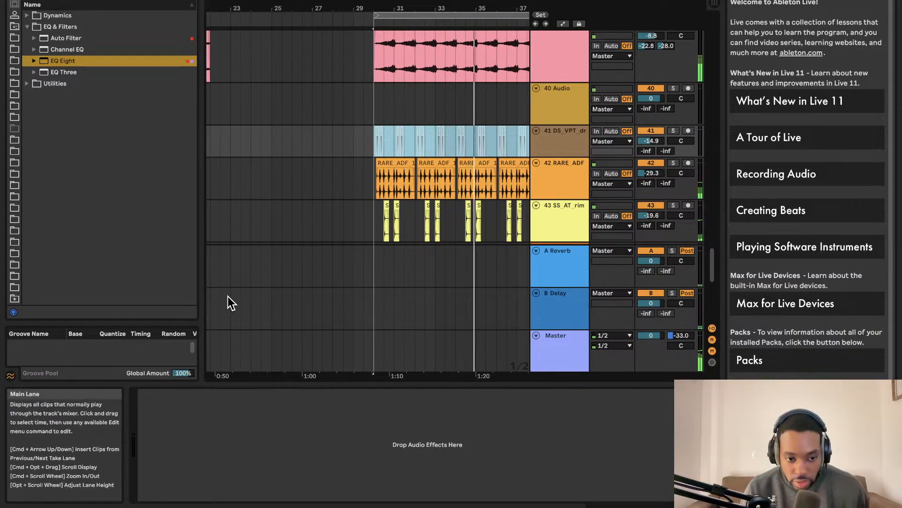
pyautogui.click(24, 296)
pyautogui.scroll(-5, 35, 263)
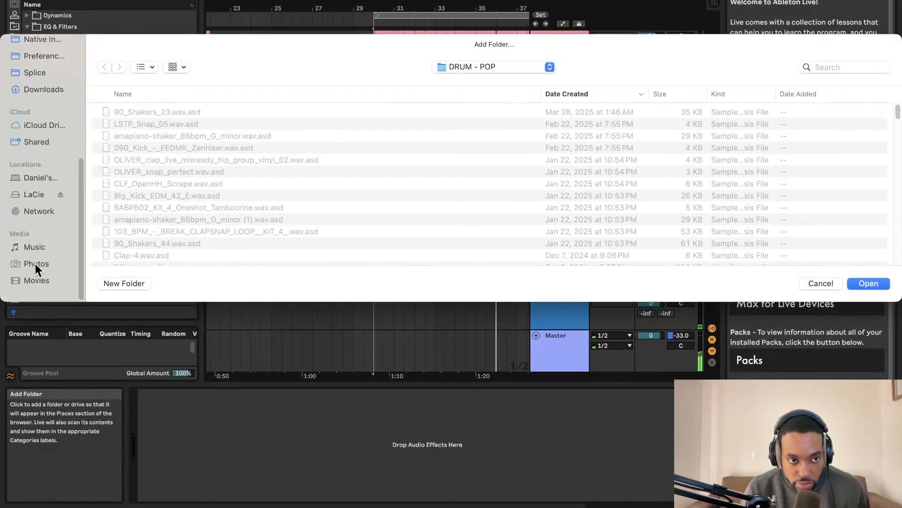
pyautogui.click(41, 203)
pyautogui.scroll(-10, 163, 208)
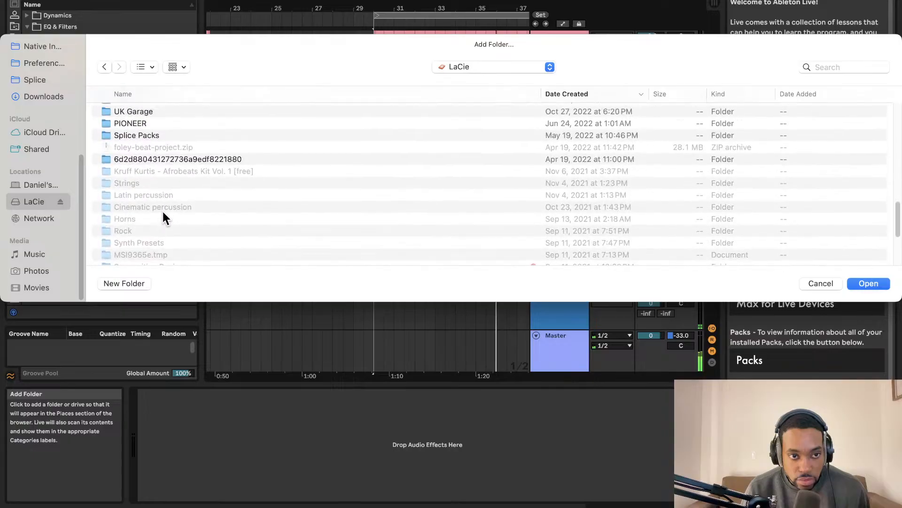
pyautogui.scroll(3, 163, 215)
pyautogui.scroll(-7, 163, 215)
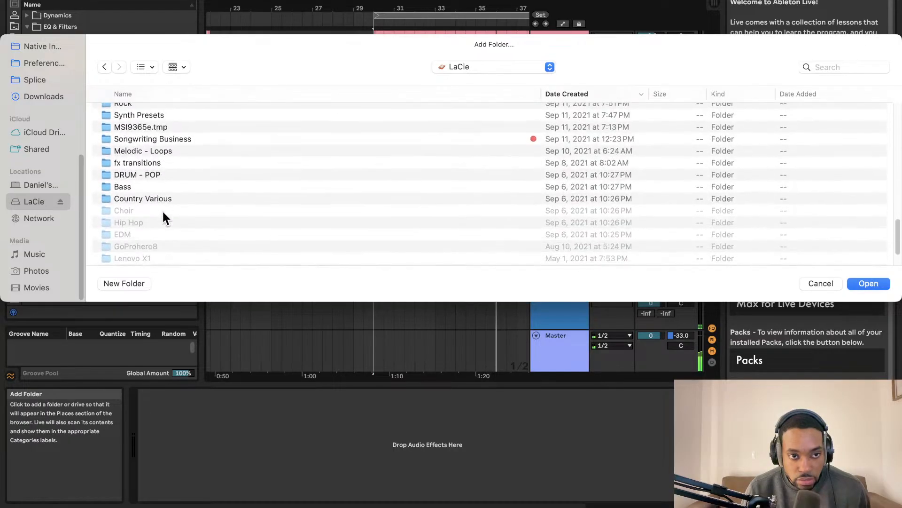
pyautogui.scroll(-5, 162, 209)
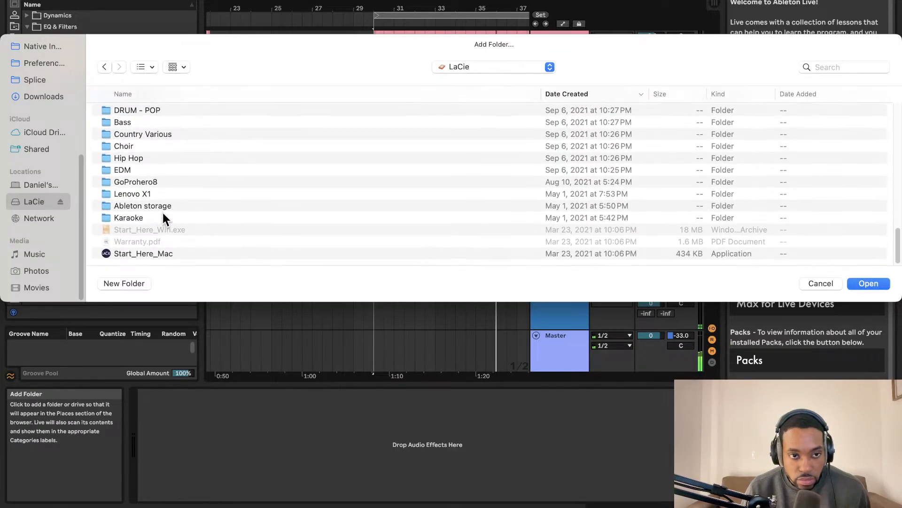
pyautogui.scroll(10, 163, 211)
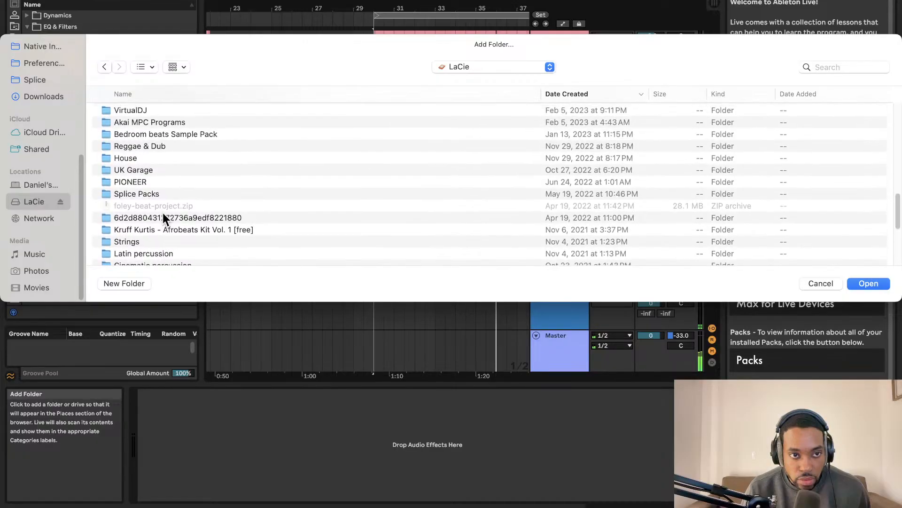
pyautogui.scroll(1, 163, 212)
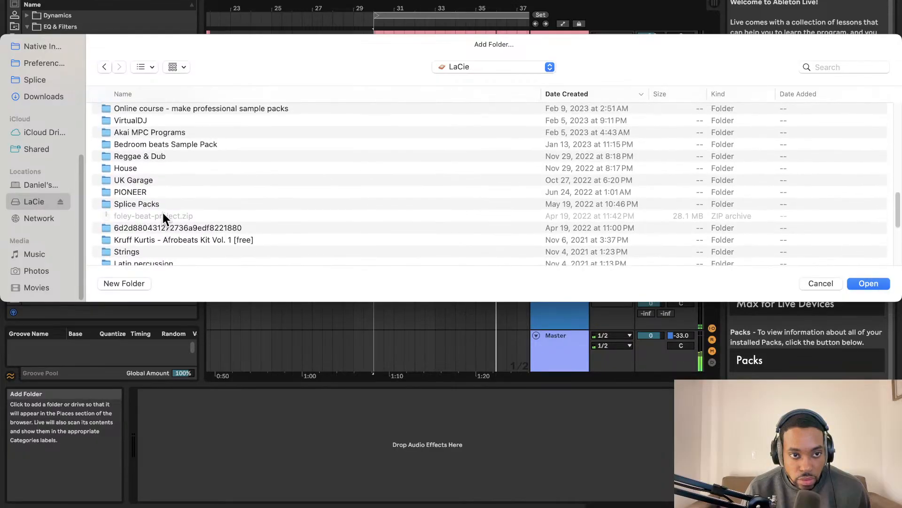
# Step: Search the Mac for VCL and add the VCLS folder to the browser's places
pyautogui.click(854, 64)
pyautogui.write('VCL')
pyautogui.press('Return')
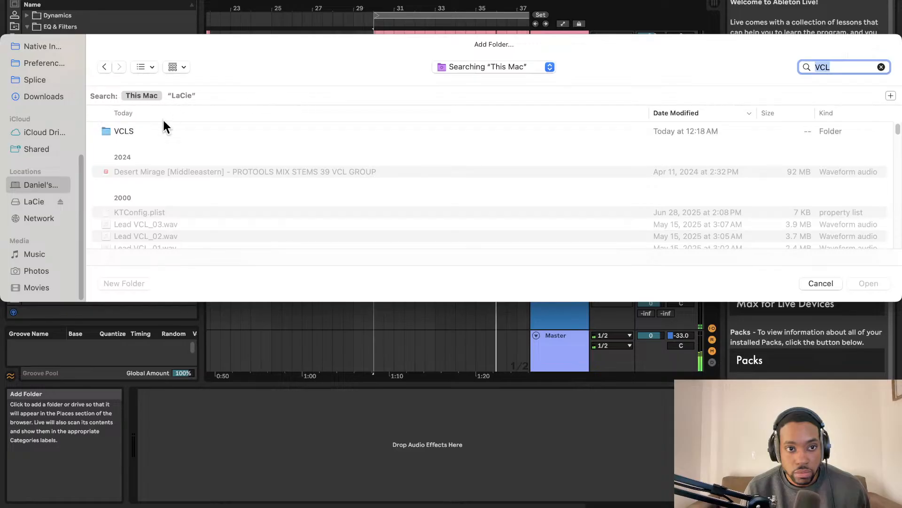
pyautogui.click(127, 131)
pyautogui.doubleClick(126, 131)
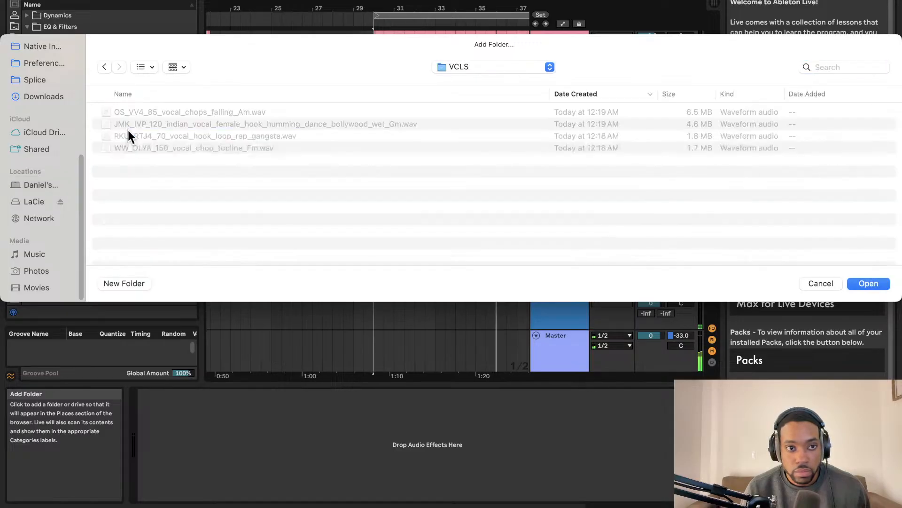
pyautogui.click(870, 283)
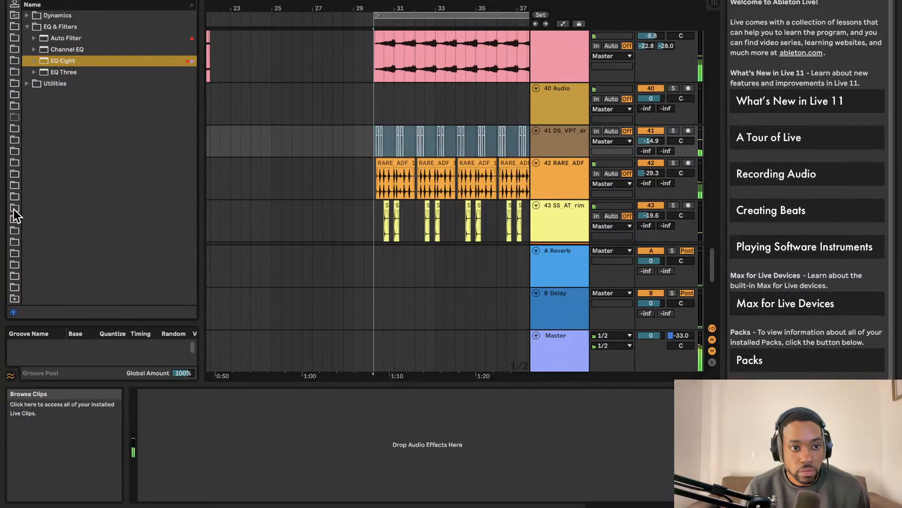
# Step: Audition the four vocal samples in the VCLS folder, finishing on OS_VV4_85_vocal_chops_falling_Am.wav
pyautogui.click(12, 288)
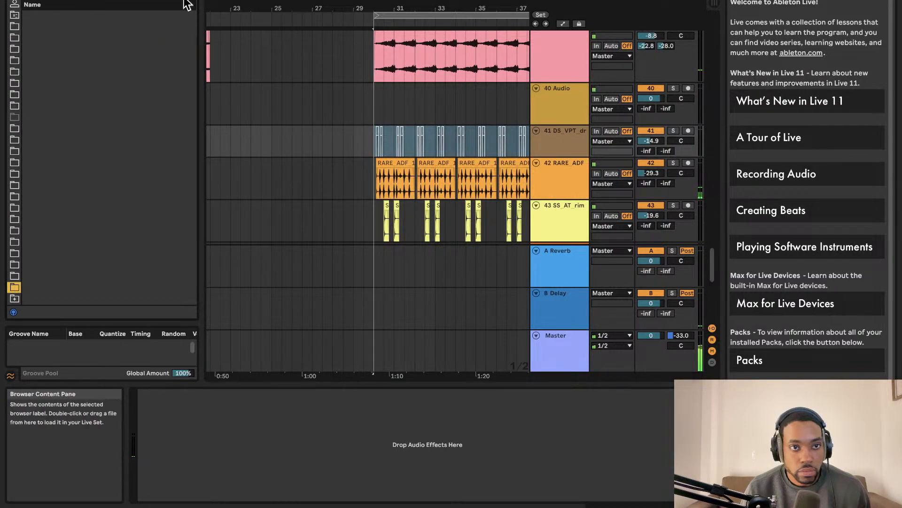
pyautogui.click(82, 21)
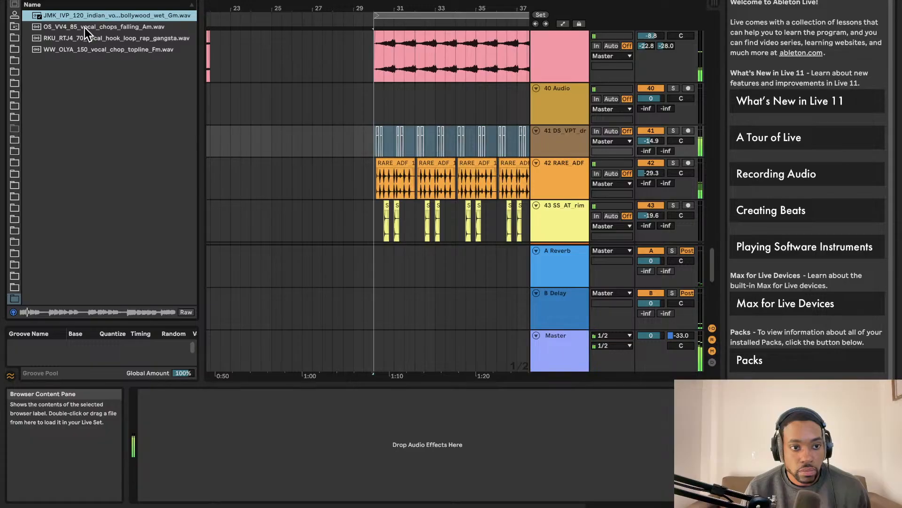
pyautogui.click(84, 29)
pyautogui.click(88, 36)
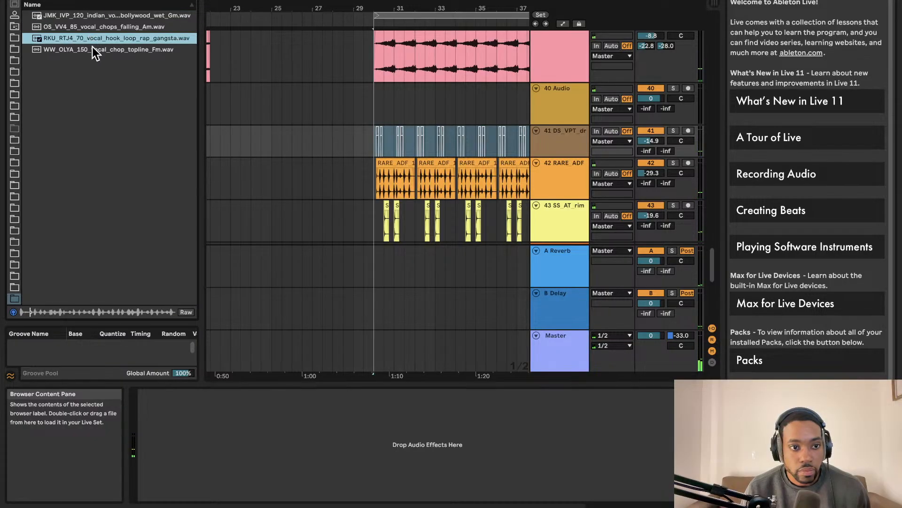
pyautogui.click(92, 47)
pyautogui.click(94, 35)
pyautogui.click(99, 15)
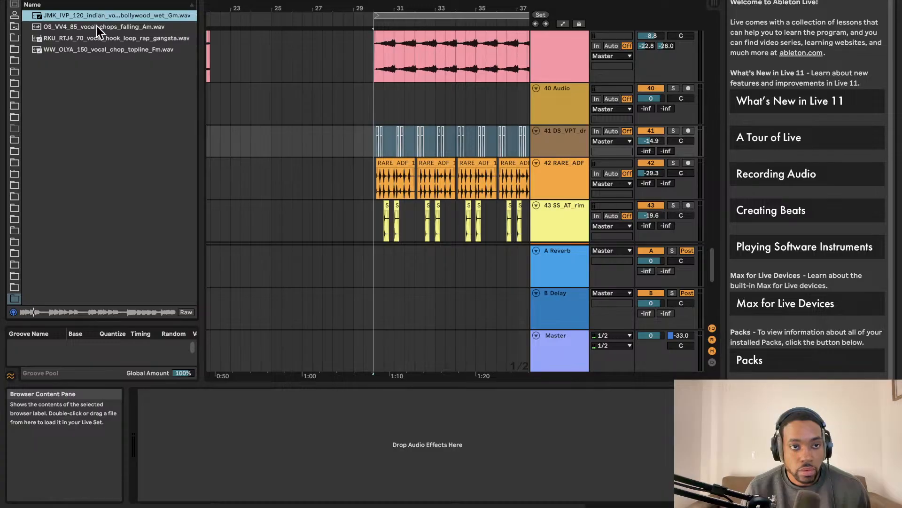
pyautogui.click(93, 25)
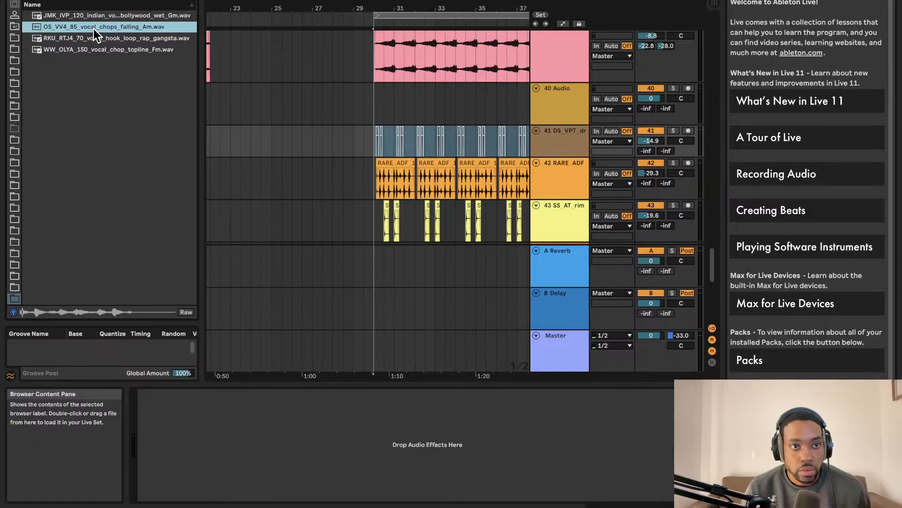
# Step: Add a Simpler instrument on a new track below 51 Audio
pyautogui.moveTo(94, 29); pyautogui.dragTo(88, 142)
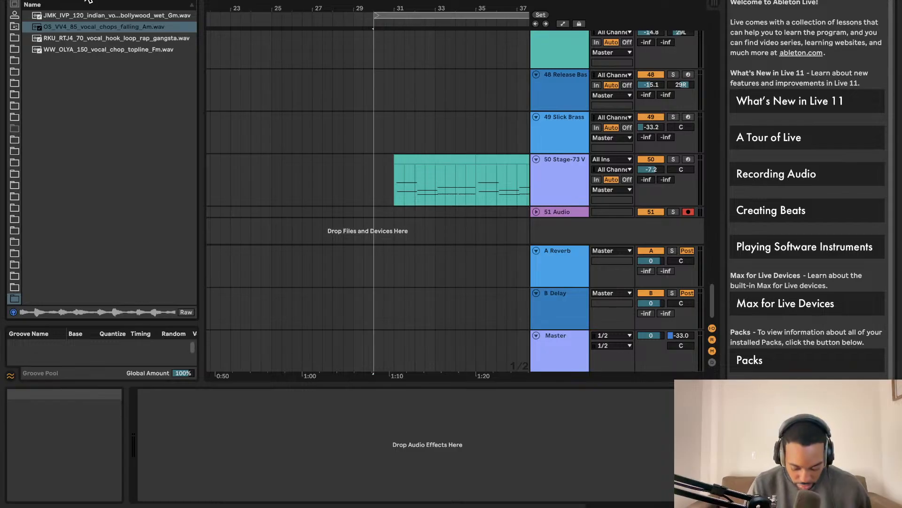
pyautogui.scroll(10, 19, 131)
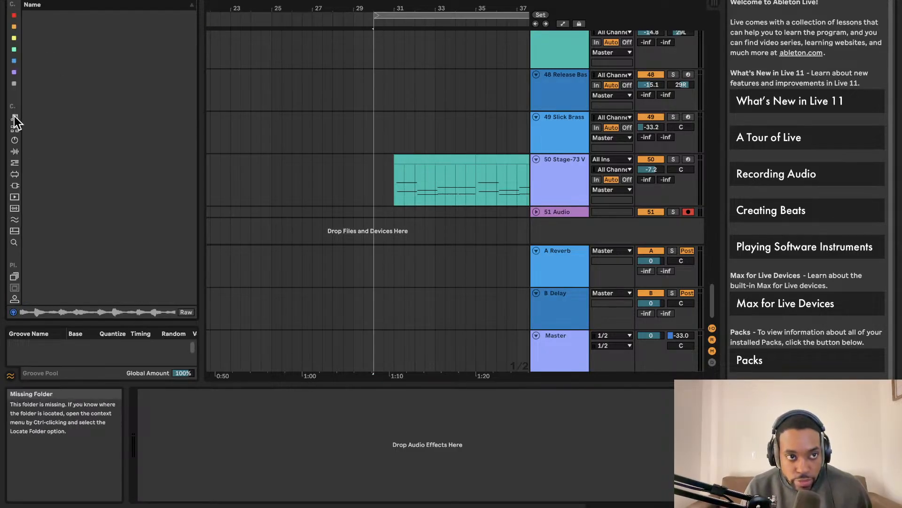
pyautogui.click(14, 139)
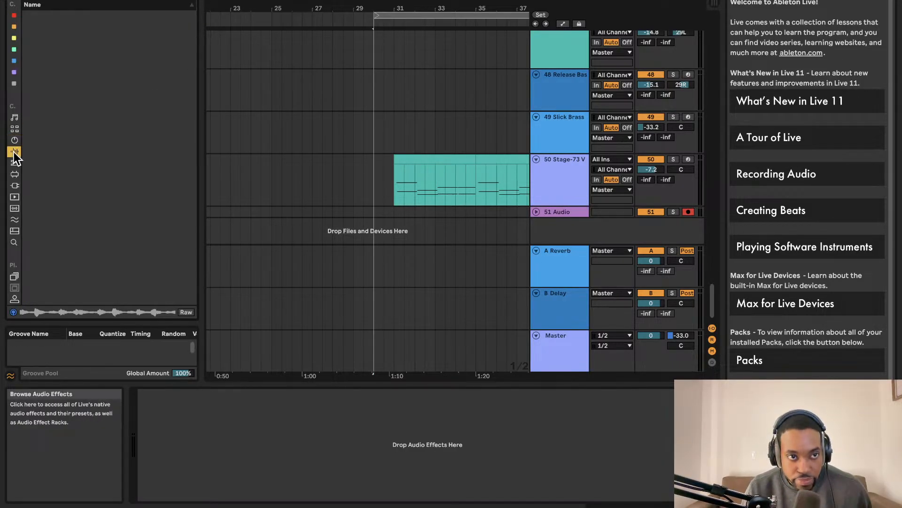
pyautogui.moveTo(51, 50); pyautogui.dragTo(262, 133)
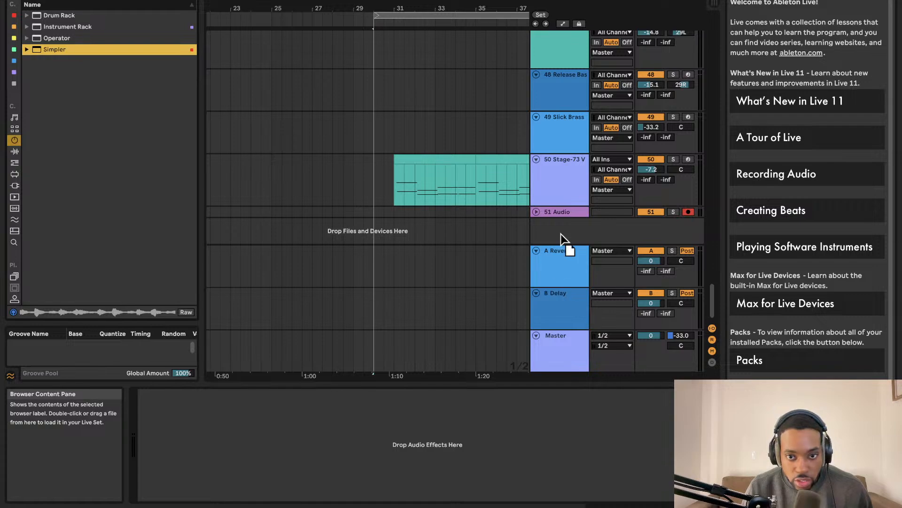
pyautogui.moveTo(535, 244); pyautogui.dragTo(534, 242)
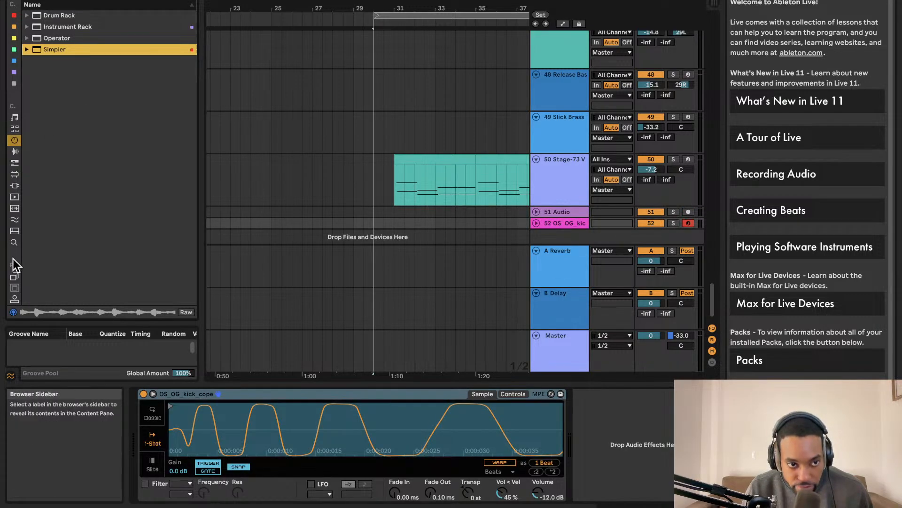
# Step: Load OS_VV4_85_vocal_chops_falling_Am.wav from the VCLS folder into the new track's Simpler
pyautogui.scroll(-10, 16, 262)
pyautogui.click(14, 289)
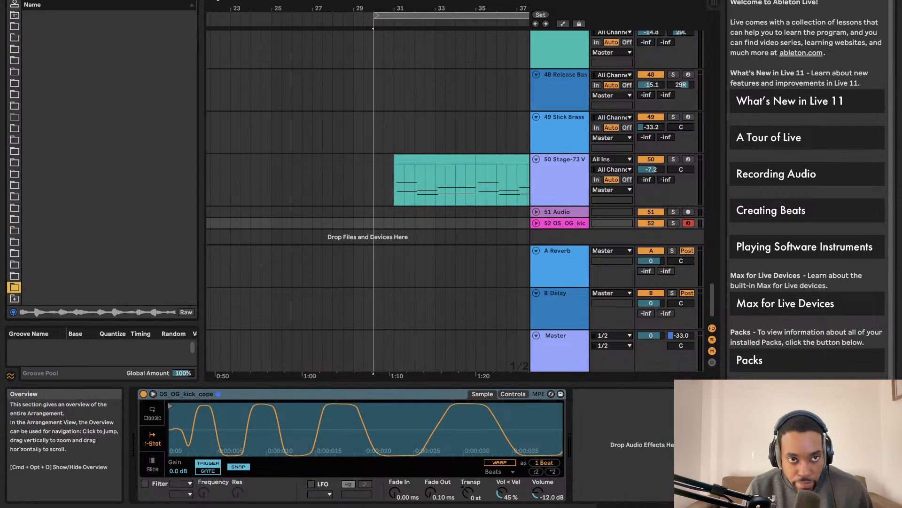
pyautogui.click(65, 51)
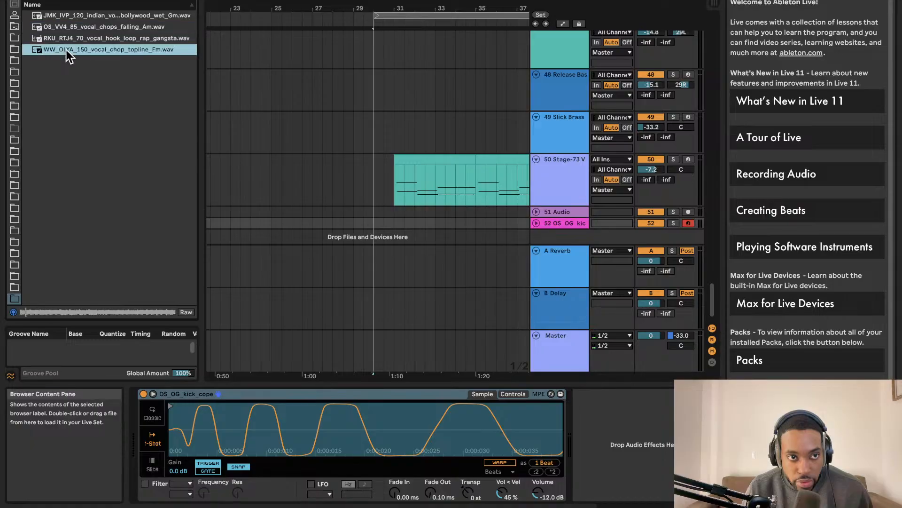
pyautogui.click(72, 38)
pyautogui.click(74, 29)
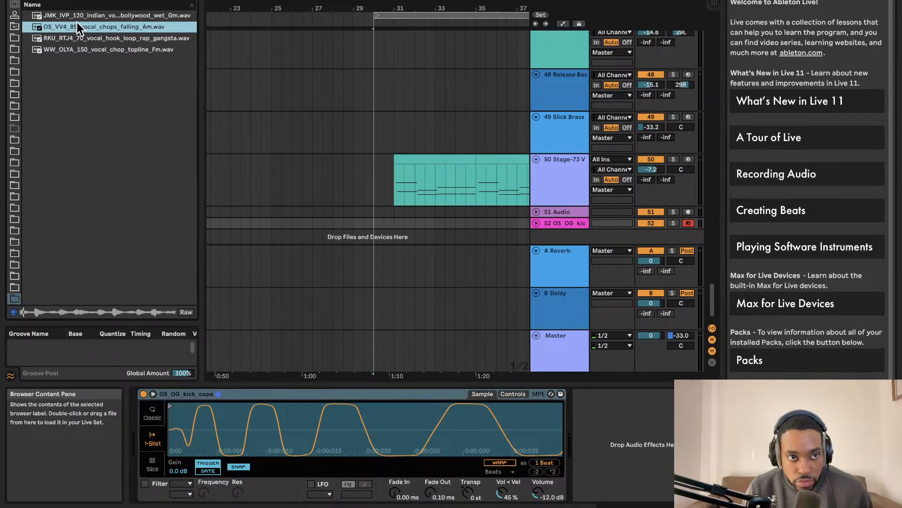
pyautogui.moveTo(77, 24); pyautogui.dragTo(254, 399)
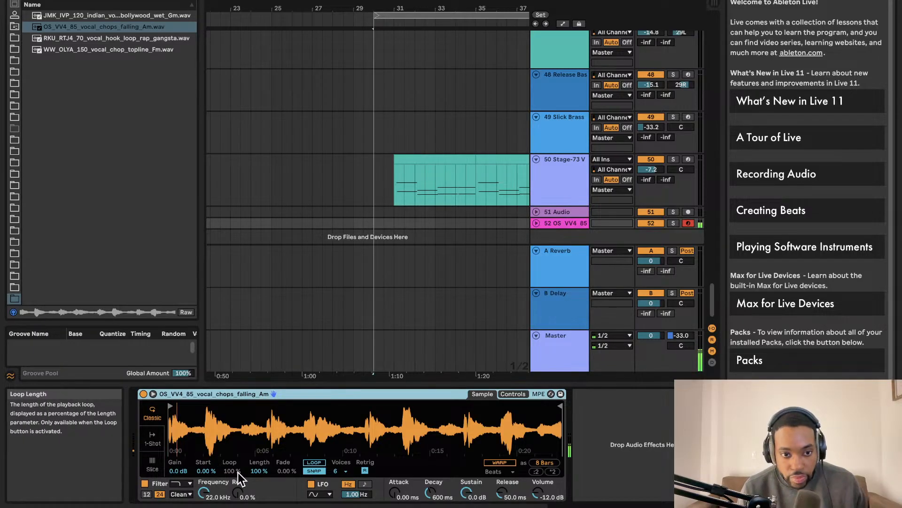
# Step: Switch the vocal Simpler to Slice mode, inspect its slices, and play the arrangement from bar 30 with track 52 selected
pyautogui.click(152, 463)
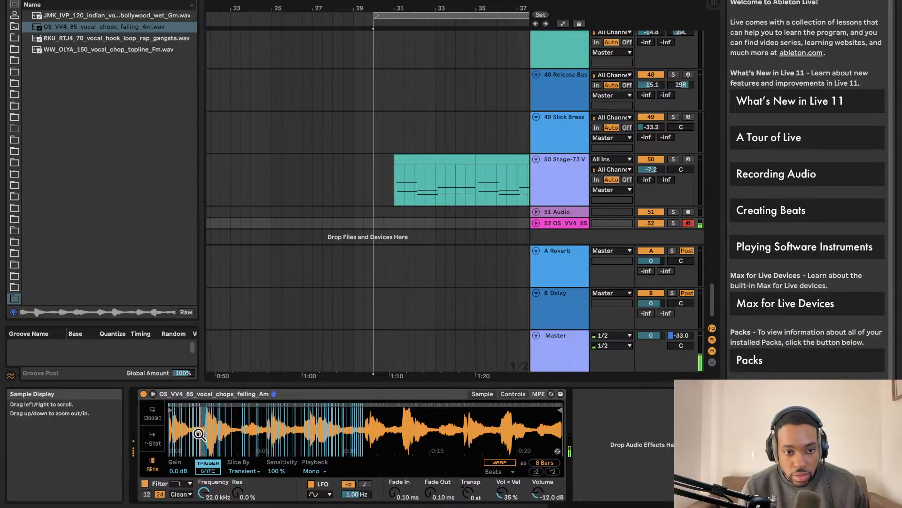
pyautogui.scroll(5, 223, 428)
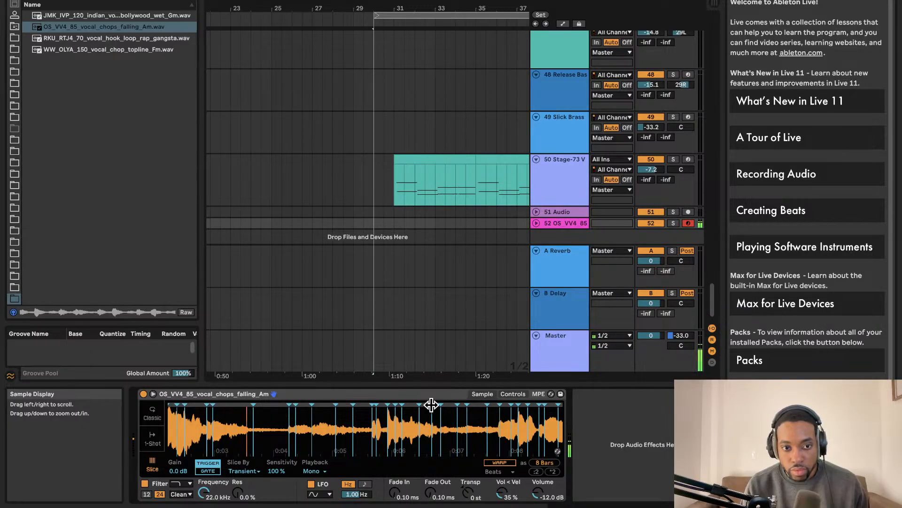
pyautogui.hscroll(-5, 431, 404)
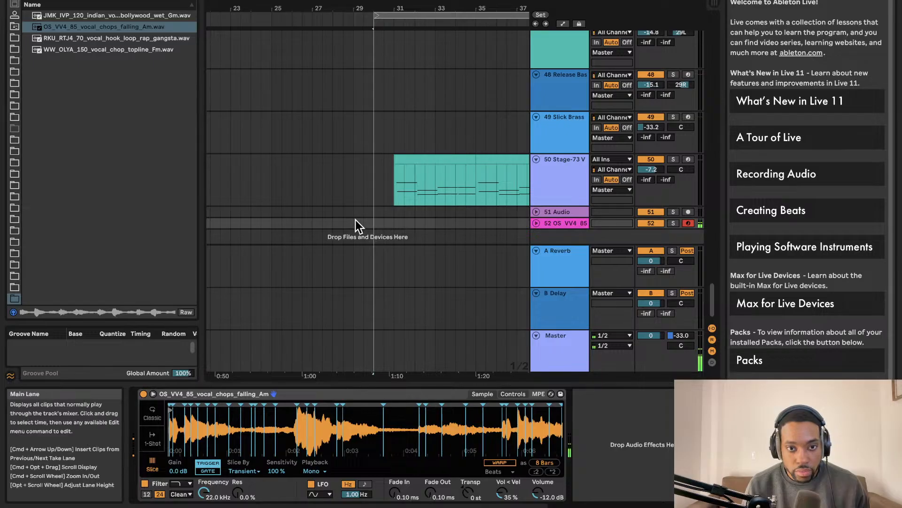
pyautogui.click(373, 254)
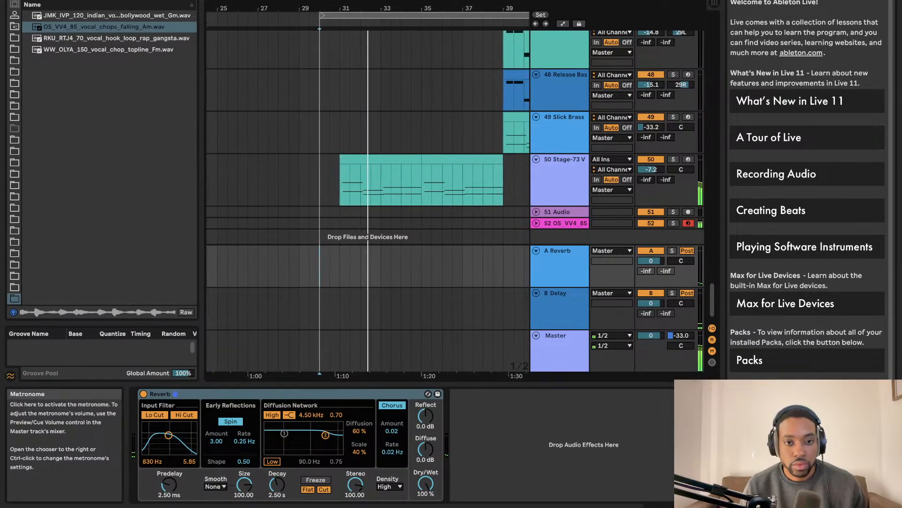
pyautogui.click(567, 222)
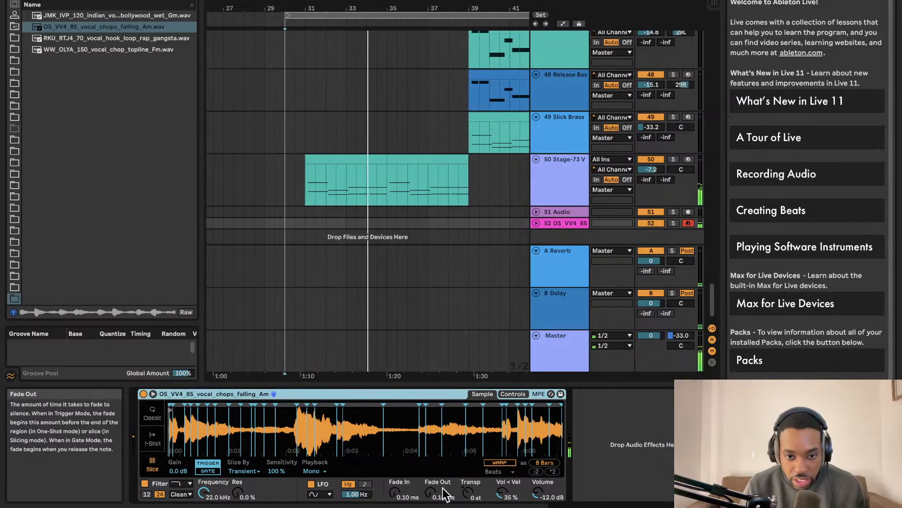
# Step: Try different transpositions on the sliced vocal Simpler while the arrangement plays, setting it to +2 st
pyautogui.moveTo(469, 492); pyautogui.dragTo(462, 475)
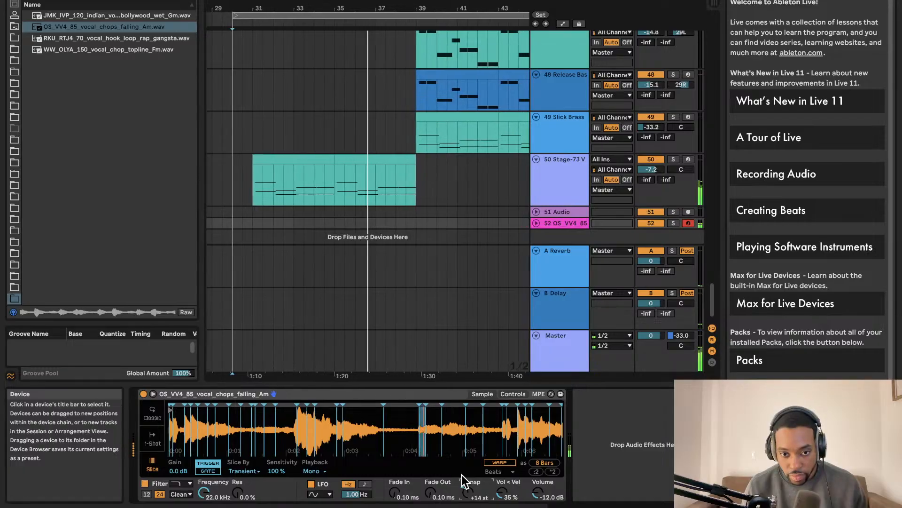
pyautogui.press('Down')
pyautogui.press('Down')
pyautogui.press('Down')
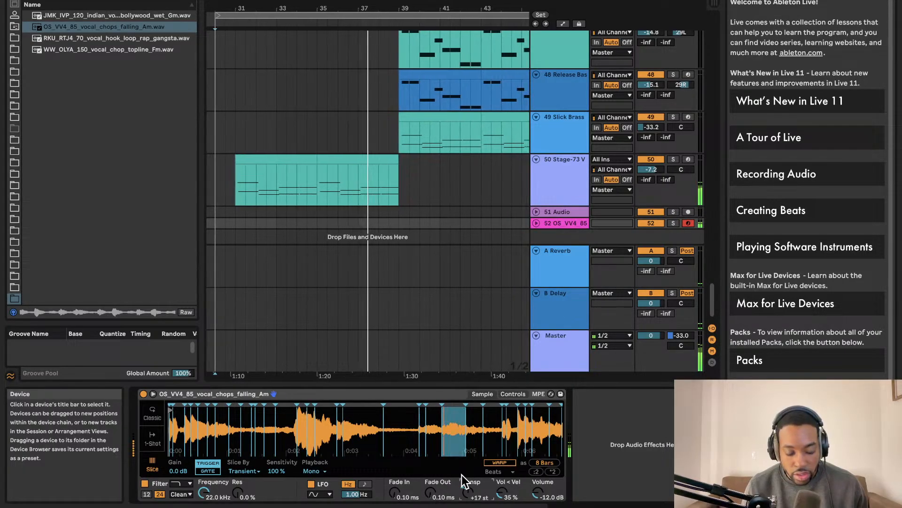
pyautogui.press('Down')
pyautogui.press('Down')
pyautogui.press('Down')
pyautogui.press('Down')
pyautogui.press('Down')
pyautogui.press('Down')
pyautogui.press('Down')
pyautogui.press('Down')
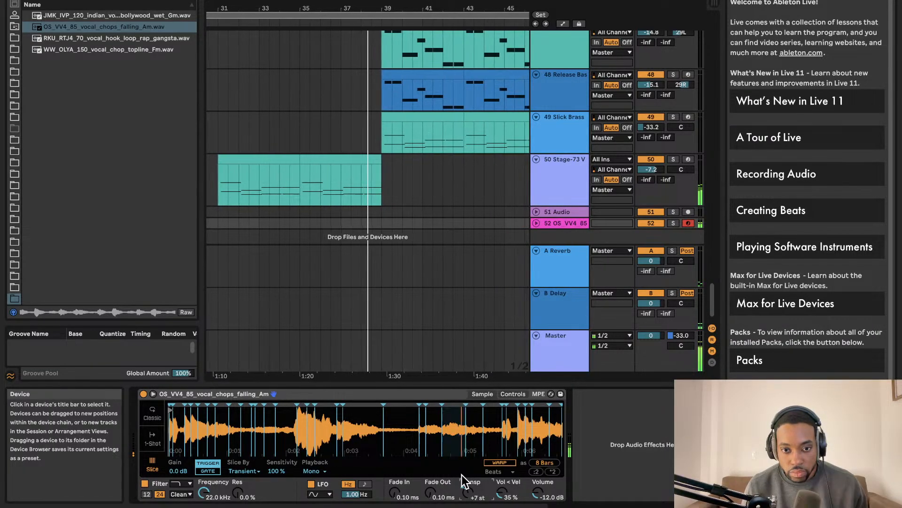
pyautogui.press('Down')
pyautogui.press('Down')
pyautogui.press('Down')
pyautogui.press('Down')
pyautogui.press('Down')
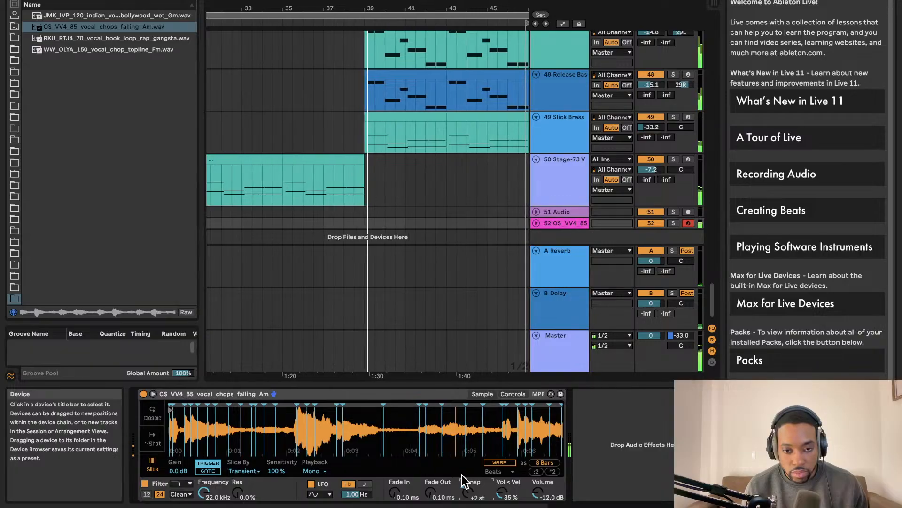
pyautogui.press('Down')
pyautogui.press('Down')
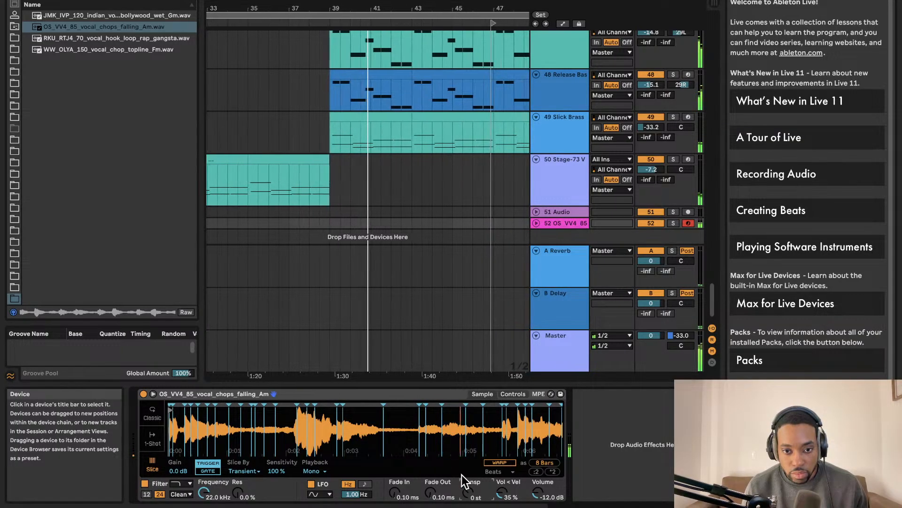
pyautogui.press('Up')
pyautogui.press('Up')
pyautogui.press('Up')
pyautogui.press('Up')
pyautogui.press('Up')
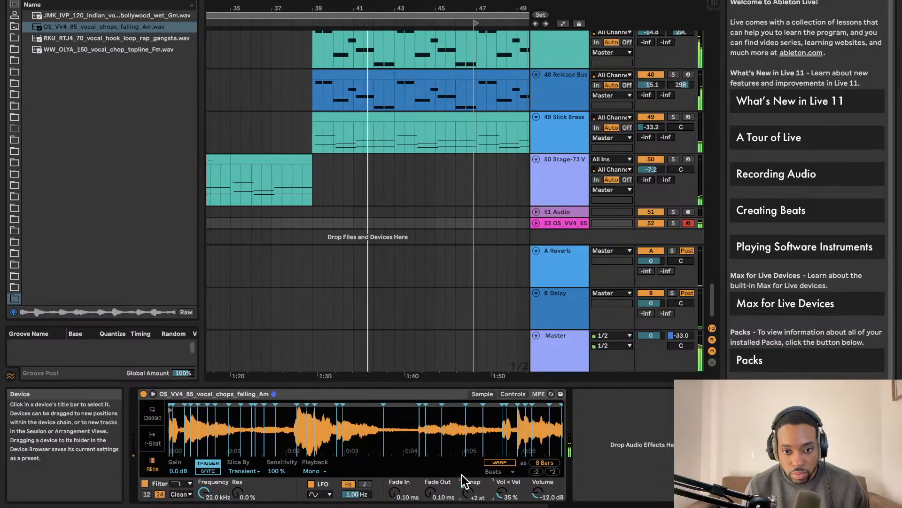
# Step: Raise the sliced vocal Simpler's transposition to +11 st while the arrangement plays
pyautogui.press('Up')
pyautogui.press('Up')
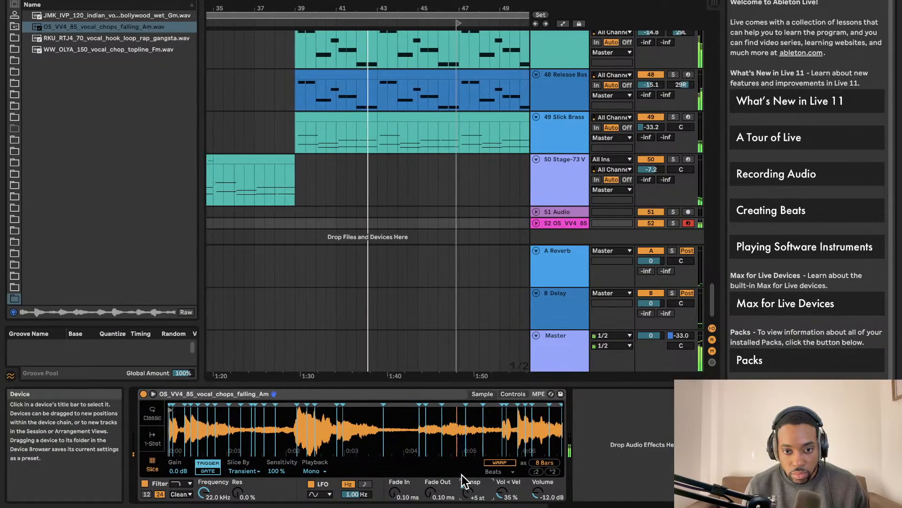
pyautogui.press('Up')
pyautogui.press('Up')
pyautogui.press('Up')
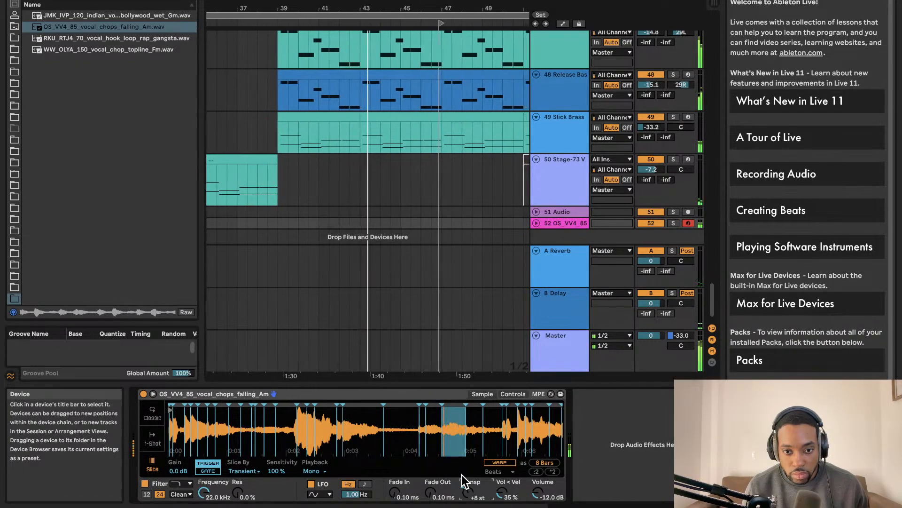
pyautogui.press('Up')
pyautogui.press('Up')
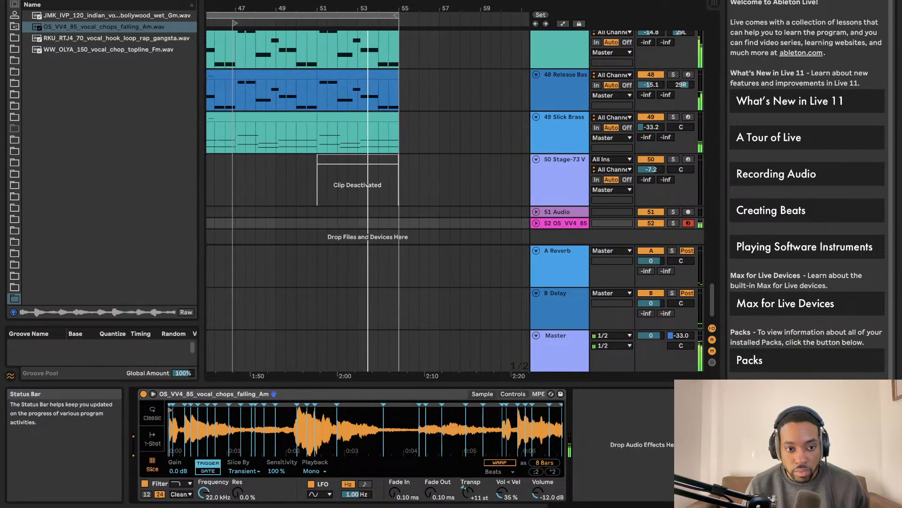
# Step: Switch the vocal Simpler to 1-Shot mode and move its sample start to the loud phrase just after 0:02
pyautogui.click(152, 437)
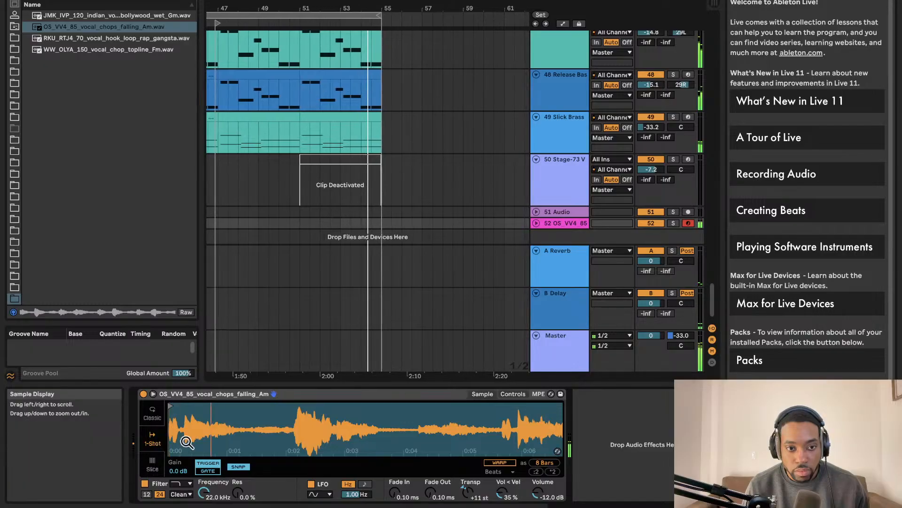
pyautogui.moveTo(555, 414); pyautogui.dragTo(523, 417)
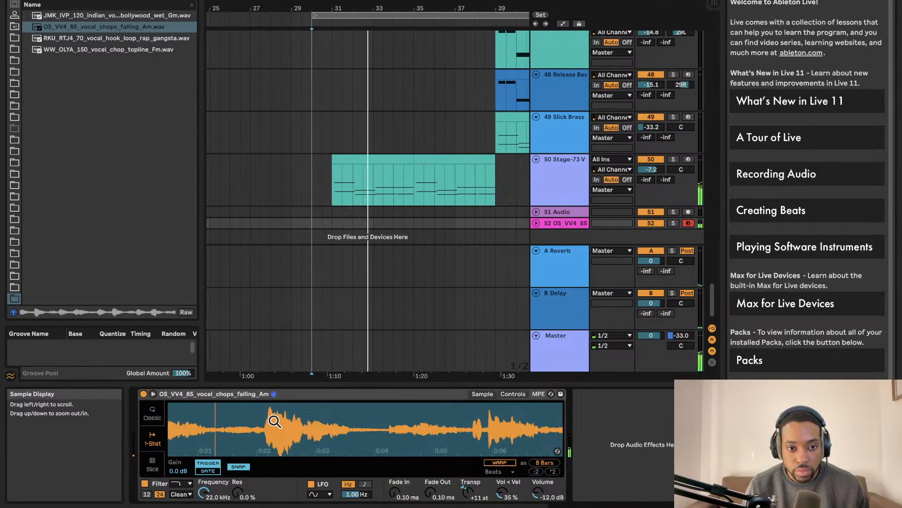
pyautogui.moveTo(267, 420); pyautogui.dragTo(284, 419)
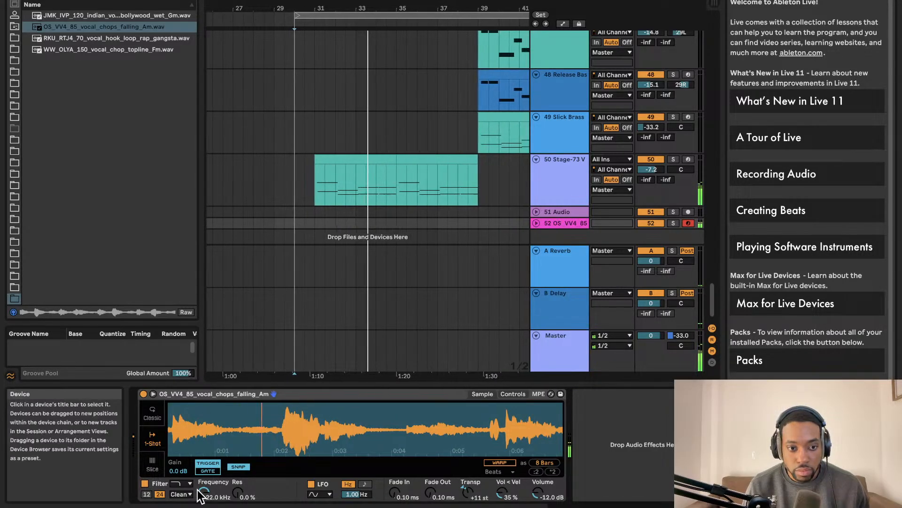
pyautogui.moveTo(286, 436); pyautogui.dragTo(297, 429)
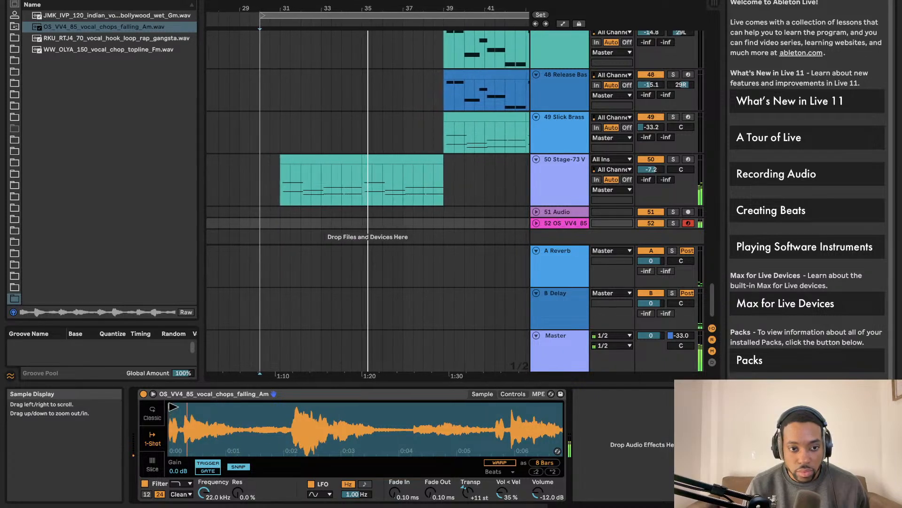
pyautogui.moveTo(171, 404); pyautogui.dragTo(293, 400)
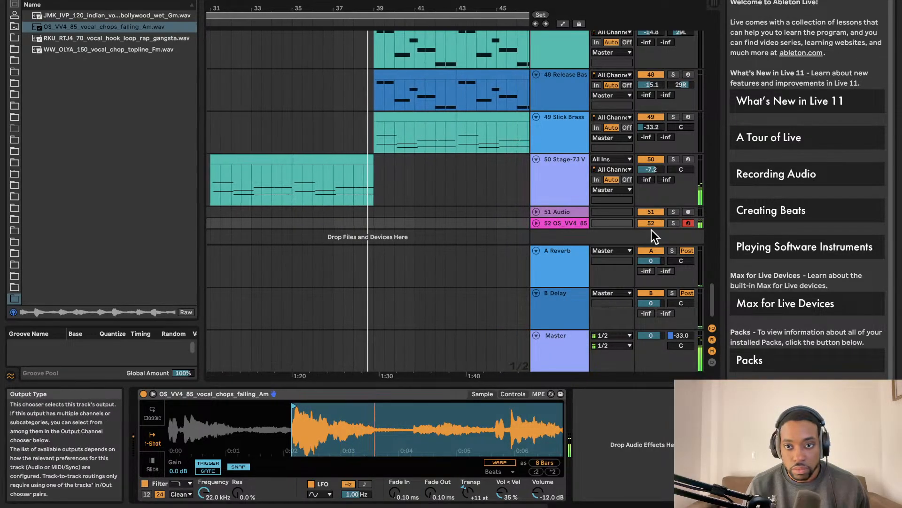
# Step: Expand track 52, set its volume to -8.0 dB, and capture the played vocal notes as a MIDI clip
pyautogui.click(536, 223)
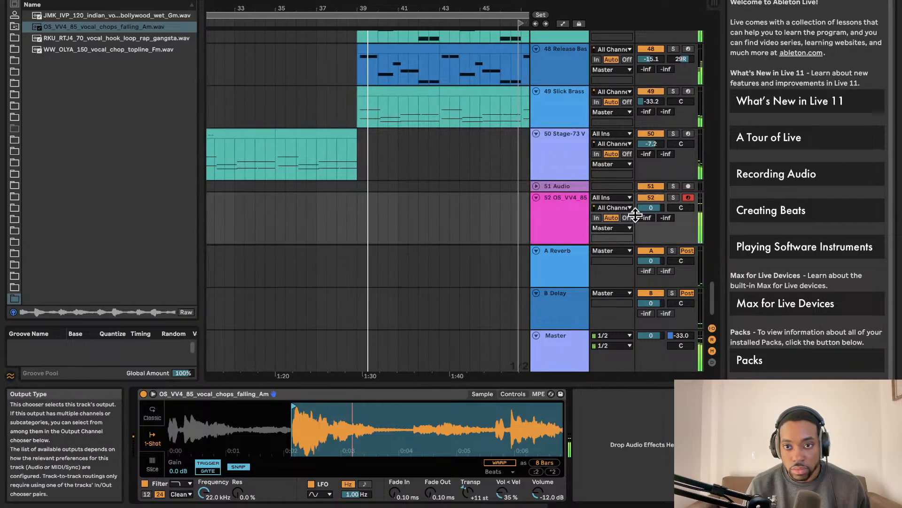
pyautogui.moveTo(647, 208); pyautogui.dragTo(647, 210)
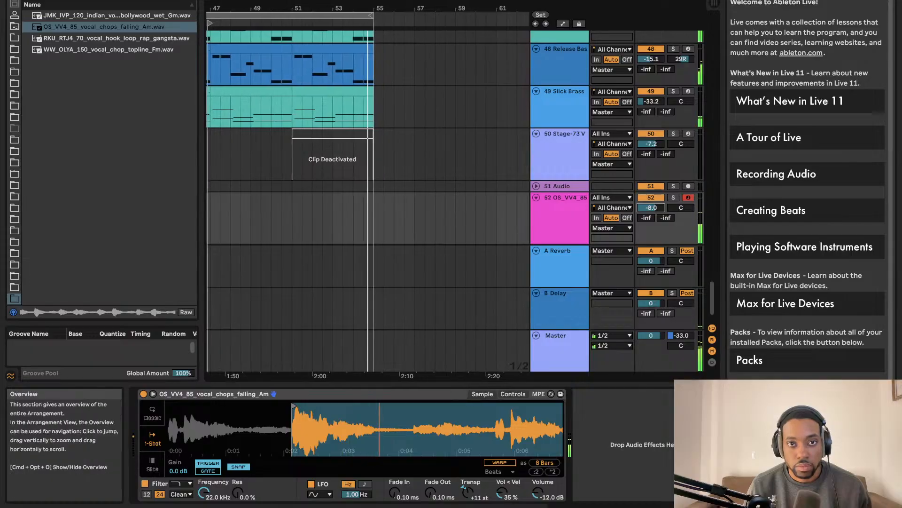
pyautogui.press('space')
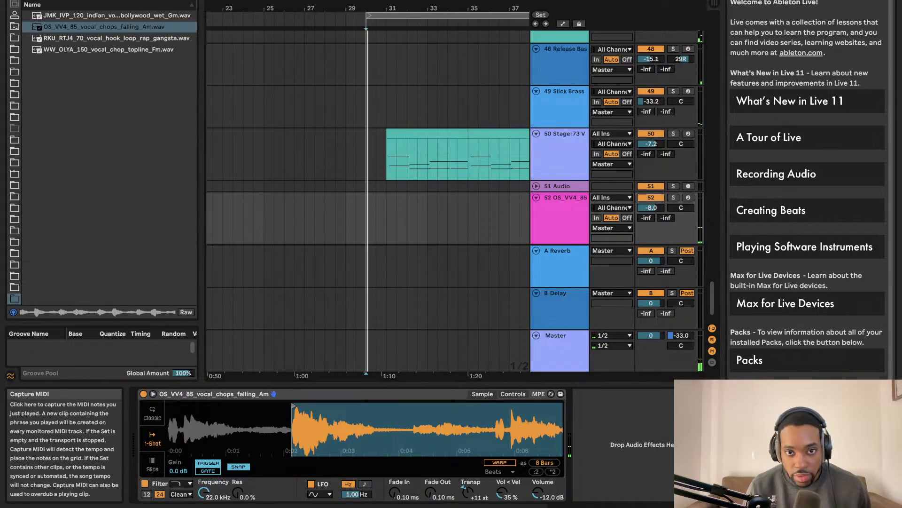
pyautogui.hscroll(10, 428, 184)
pyautogui.scroll(-3, 393, 202)
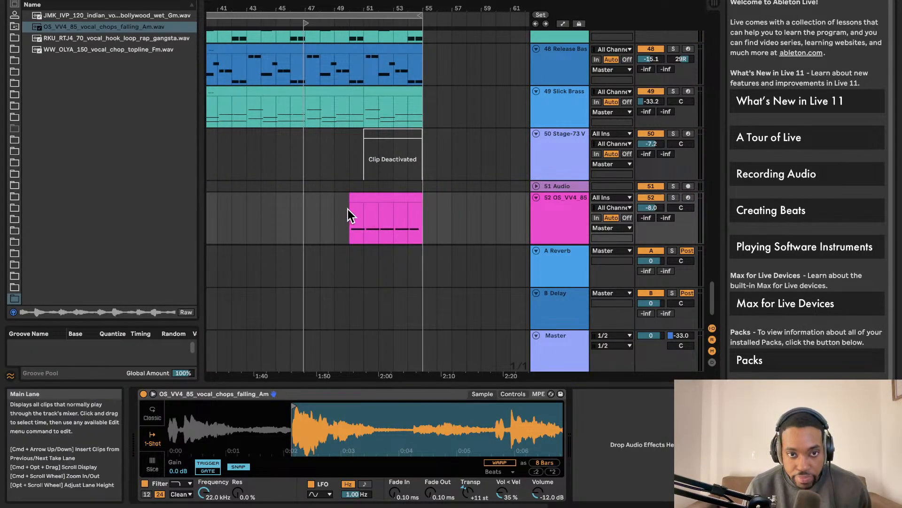
# Step: Play the captured vocal clip from bar 50 and shorten the Simpler's sample end to a 2-beat region
pyautogui.click(348, 208)
pyautogui.press('space')
pyautogui.scroll(-3, 394, 212)
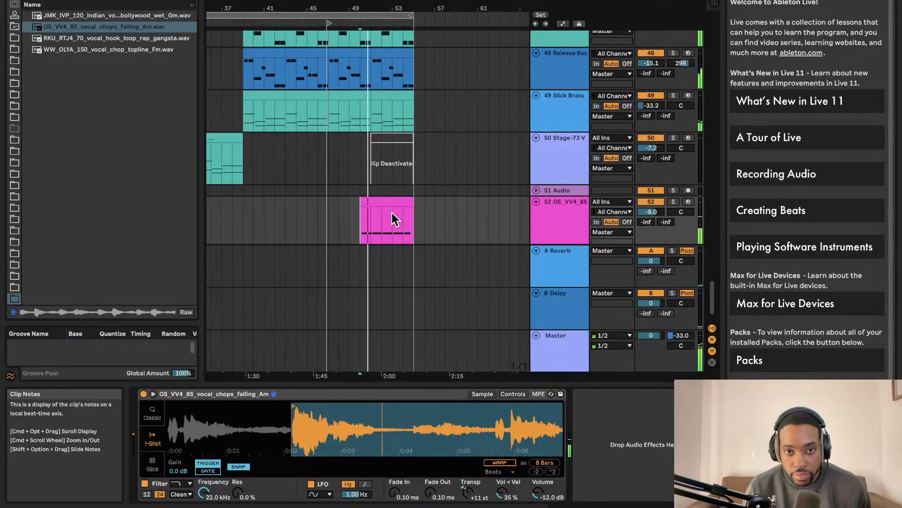
pyautogui.scroll(4, 390, 212)
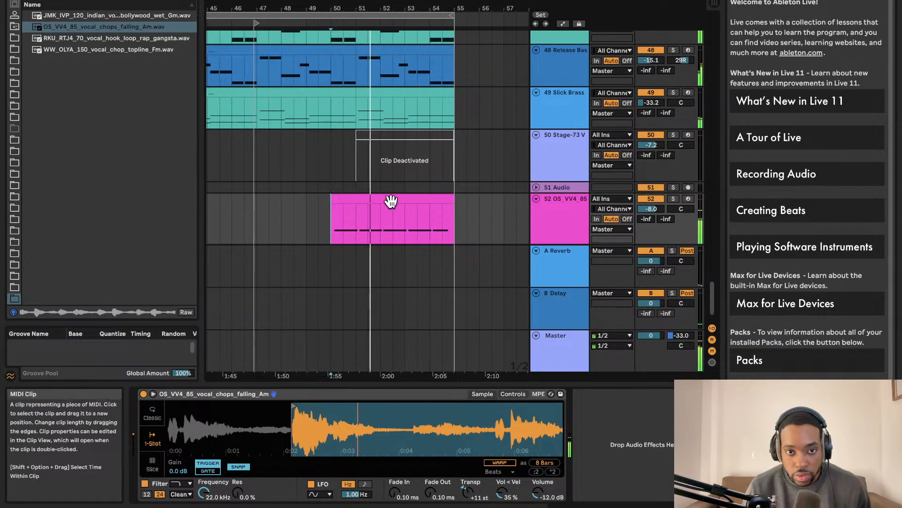
pyautogui.moveTo(546, 426); pyautogui.dragTo(528, 415)
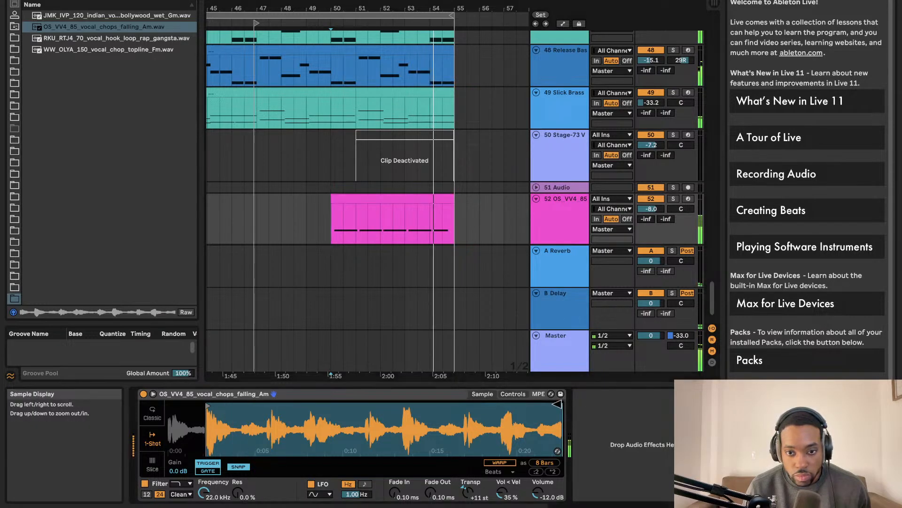
pyautogui.moveTo(557, 404)
pyautogui.mouseDown()
pyautogui.moveTo(215, 406)
pyautogui.moveTo(232, 407)
pyautogui.mouseUp()
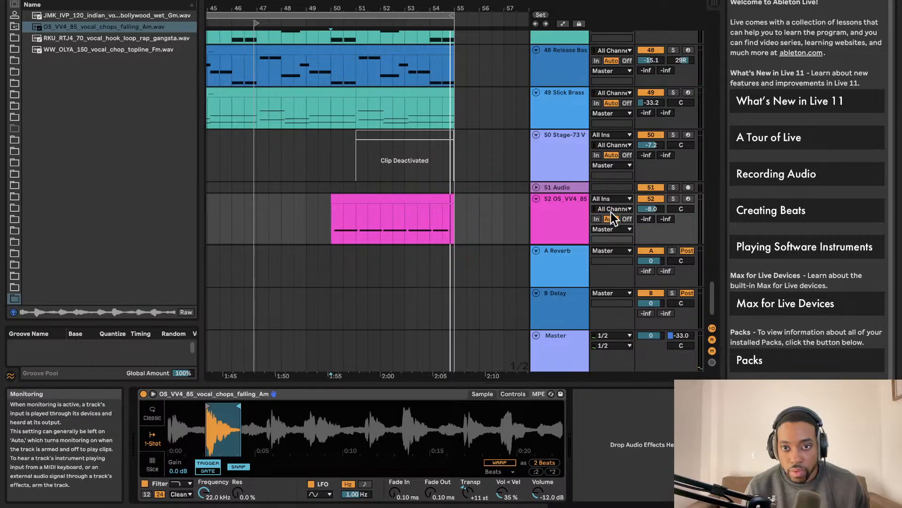
# Step: Arm track 52 and audition the vocal Simpler in Slice mode before switching it to Classic mode
pyautogui.click(688, 199)
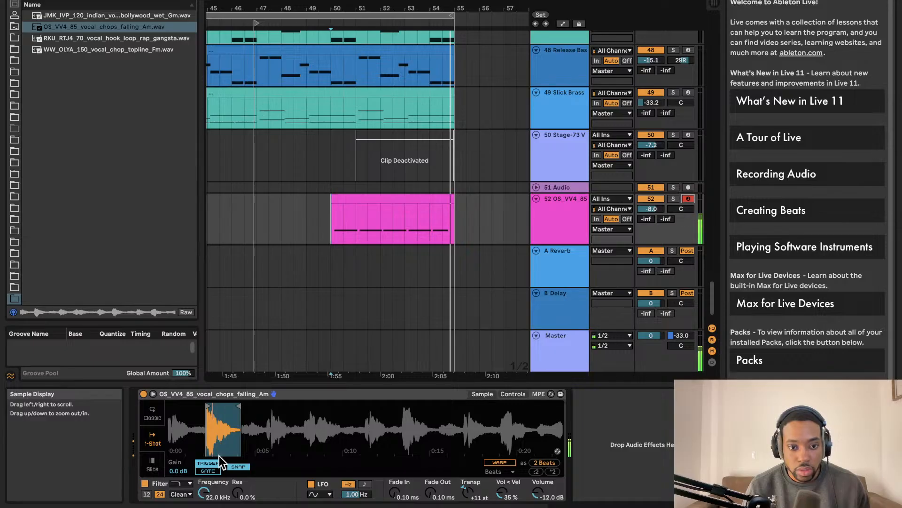
pyautogui.click(151, 462)
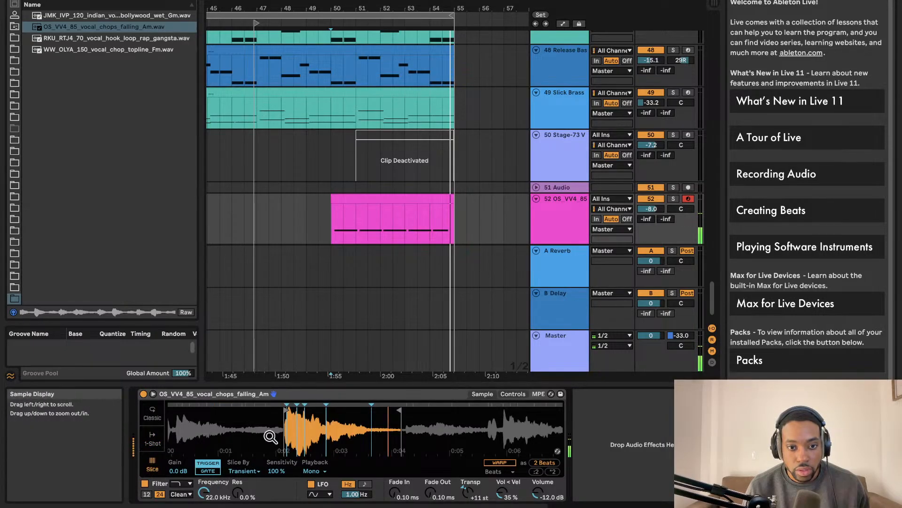
pyautogui.click(153, 413)
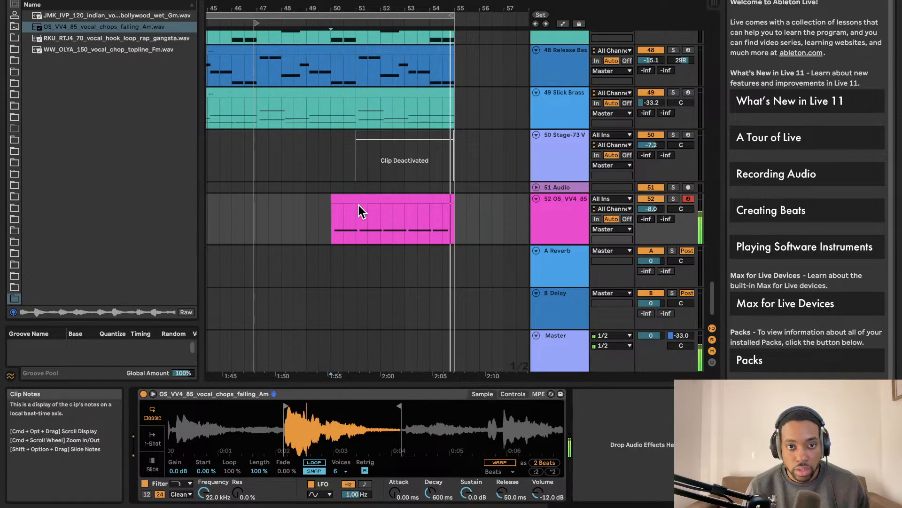
pyautogui.hscroll(-2, 346, 241)
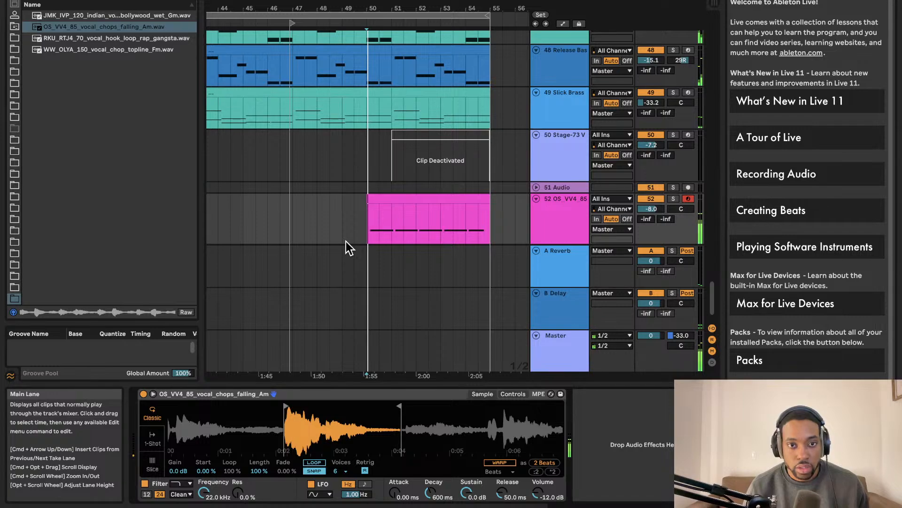
pyautogui.hscroll(1, 345, 241)
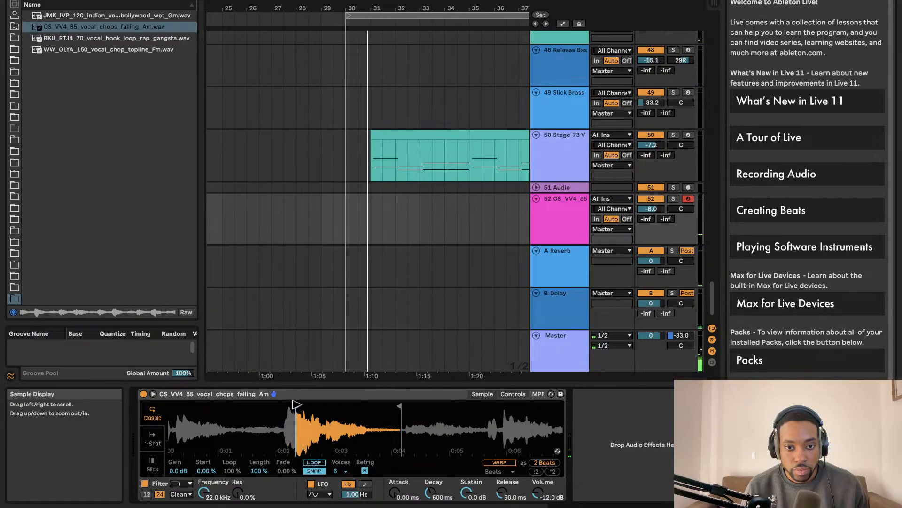
# Step: Set the Simpler's sample start and end around the 2-beat vocal phrase from about 0:06 to 0:07.6
pyautogui.moveTo(296, 404); pyautogui.dragTo(463, 396)
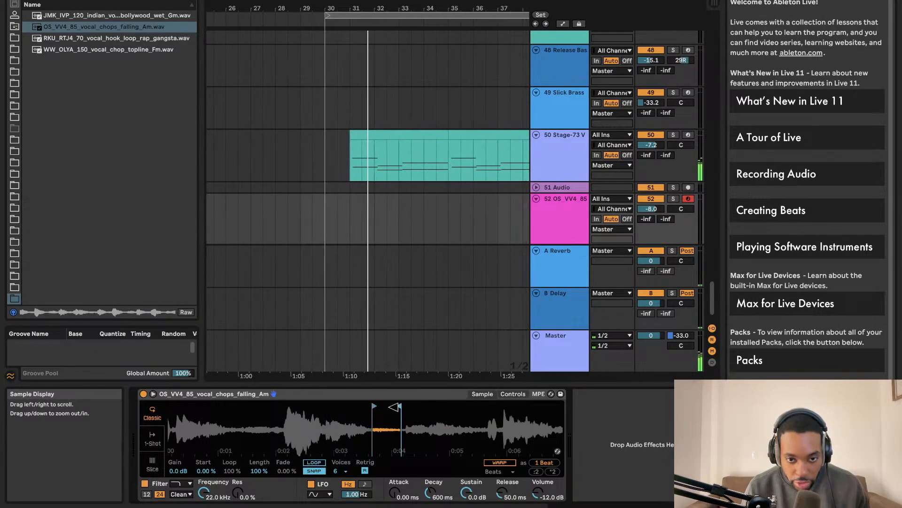
pyautogui.moveTo(398, 406)
pyautogui.mouseDown()
pyautogui.moveTo(560, 405)
pyautogui.moveTo(357, 405)
pyautogui.moveTo(371, 405)
pyautogui.mouseUp()
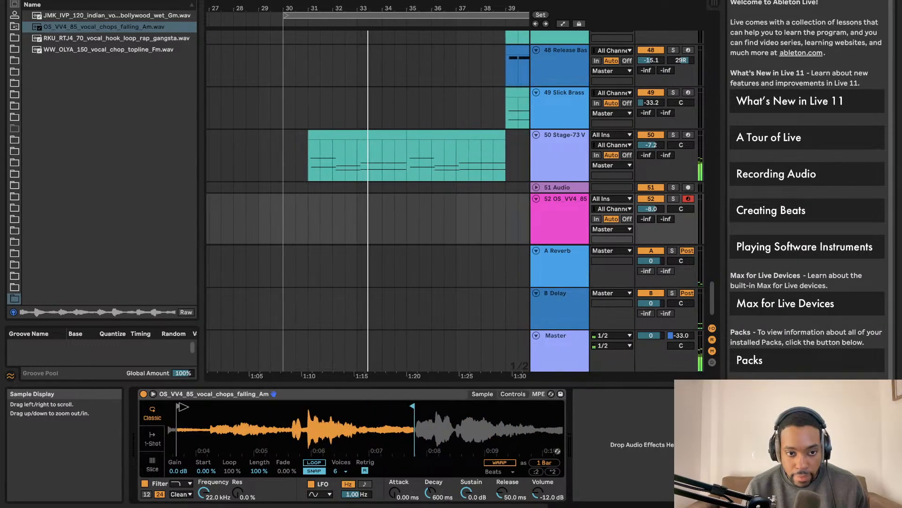
pyautogui.moveTo(183, 406); pyautogui.dragTo(310, 406)
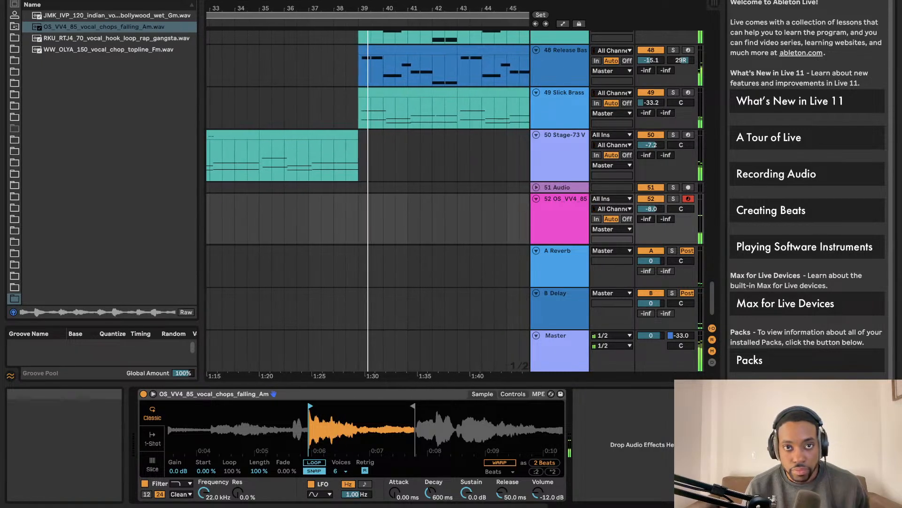
# Step: Capture the newly played vocal notes as MIDI and trim the start of the clip ending at bar 40 to bar 35 or slightly past it
pyautogui.click(461, 1)
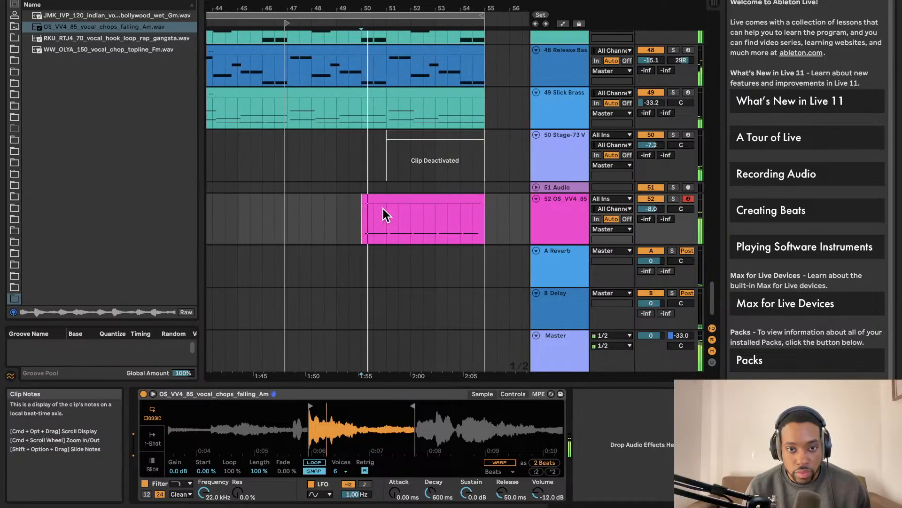
pyautogui.hscroll(-10, 340, 207)
pyautogui.moveTo(293, 196); pyautogui.dragTo(337, 195)
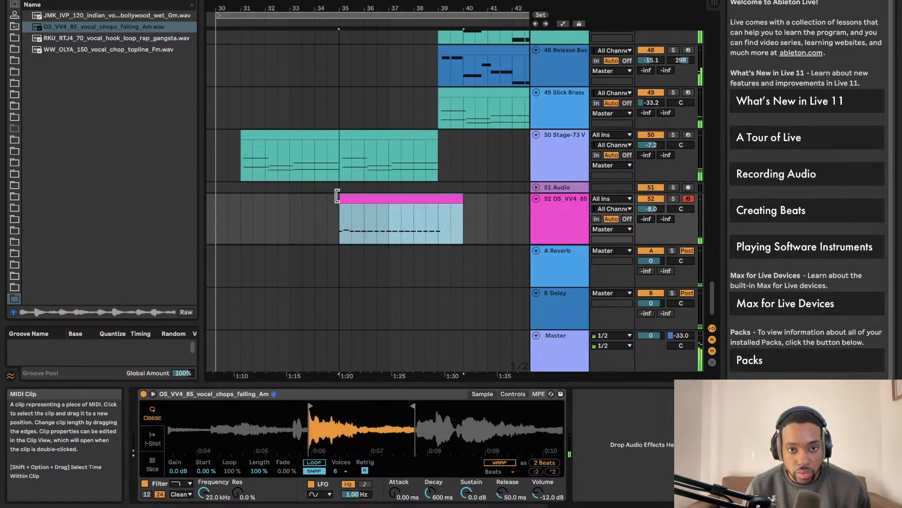
pyautogui.press('space')
pyautogui.press('space')
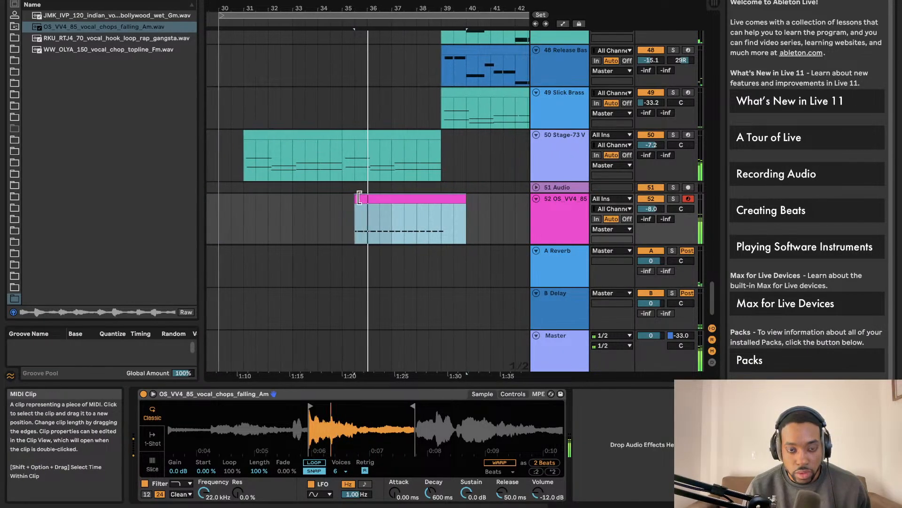
# Step: Fine-tune the vocal clip's start to just before bar 36, playing the arrangement around it to check the timing
pyautogui.scroll(5, 352, 199)
pyautogui.press('space')
pyautogui.press('space')
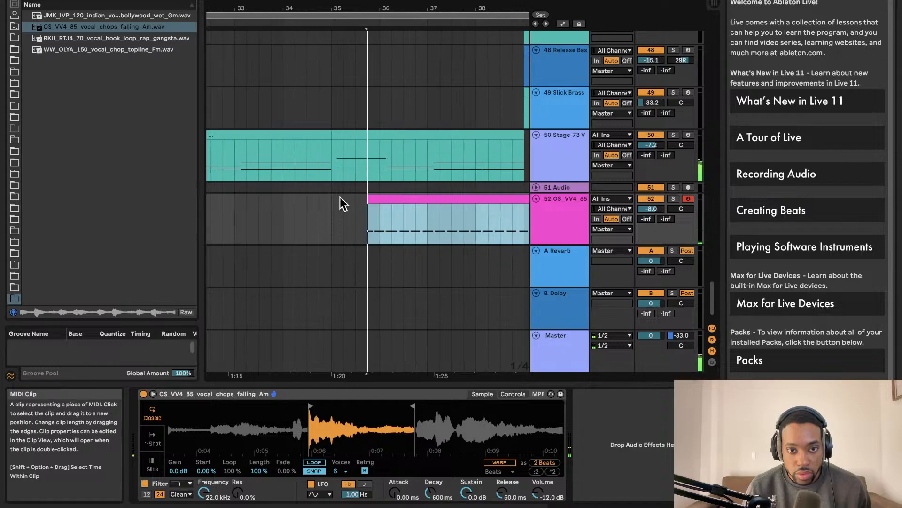
pyautogui.scroll(4, 346, 200)
pyautogui.scroll(-4, 346, 199)
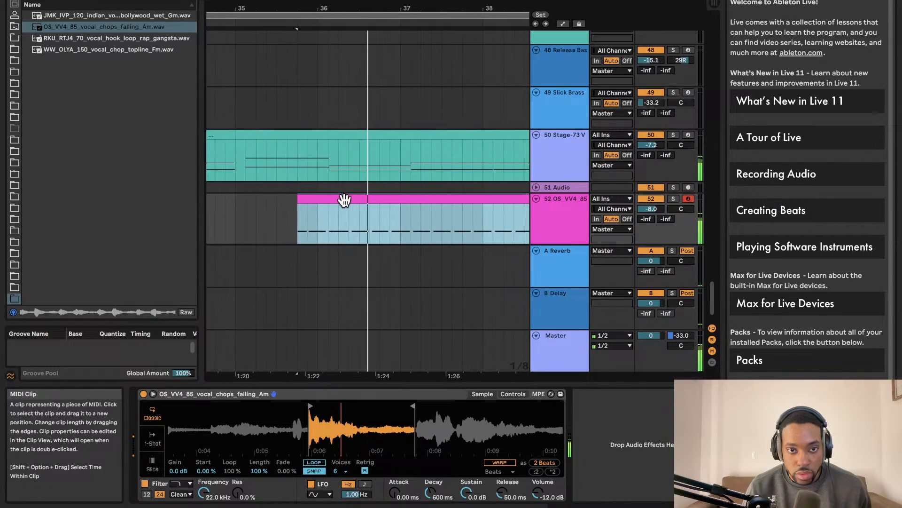
pyautogui.click(321, 216)
pyautogui.press('space')
pyautogui.press('space')
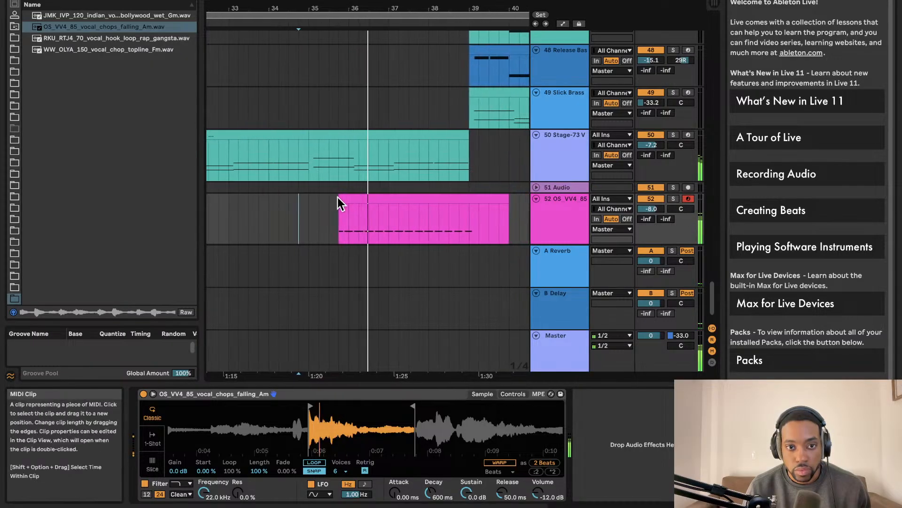
# Step: Play the lead-in to the vocal clip again and trim the clip's end to about bar 39
pyautogui.scroll(4, 333, 195)
pyautogui.press('space')
pyautogui.click(268, 195)
pyautogui.scroll(-4, 268, 195)
pyautogui.press('space')
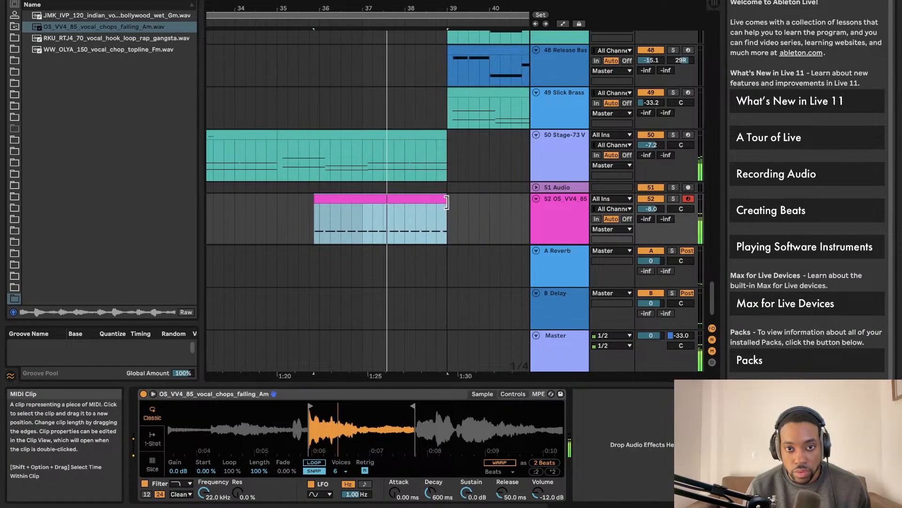
# Step: Set track 52's sends to -21.6 dB for Reverb and -6.2 dB for Delay, and open the vocal clip's notes
pyautogui.moveTo(646, 219); pyautogui.dragTo(664, 225)
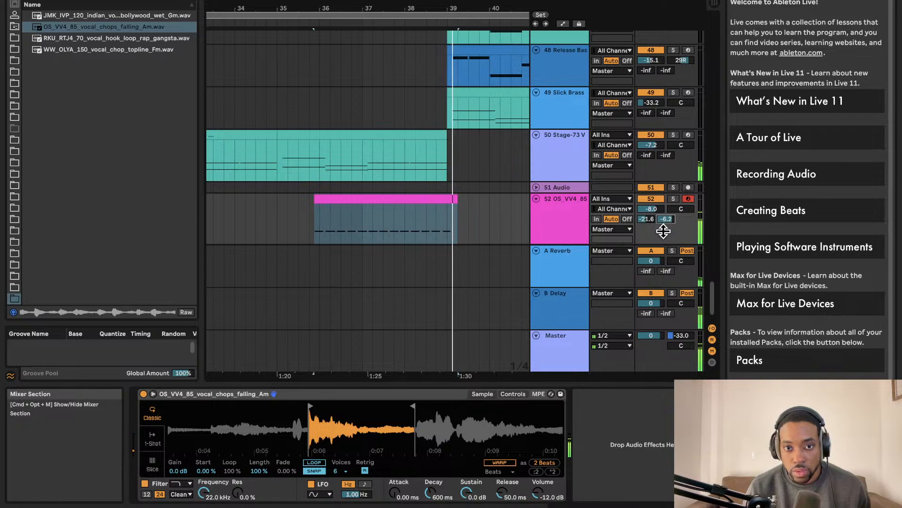
pyautogui.doubleClick(395, 201)
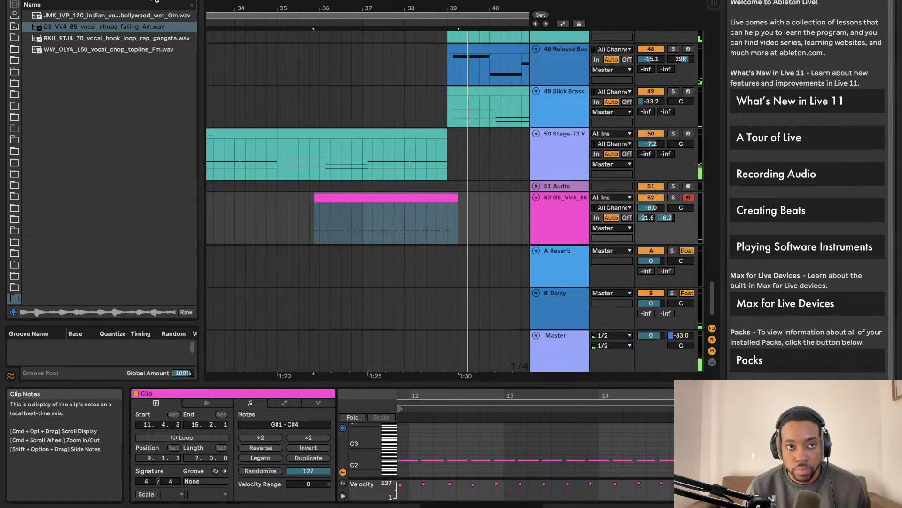
pyautogui.write('e')
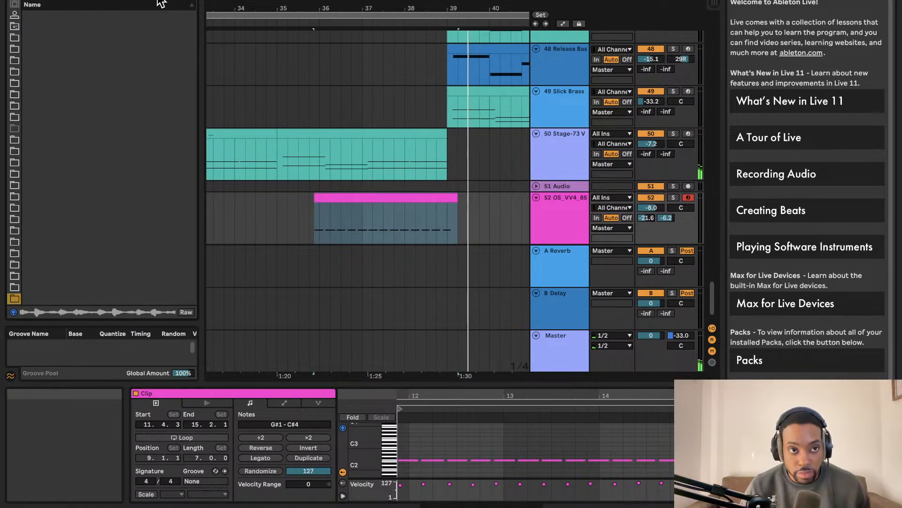
pyautogui.click(189, 1)
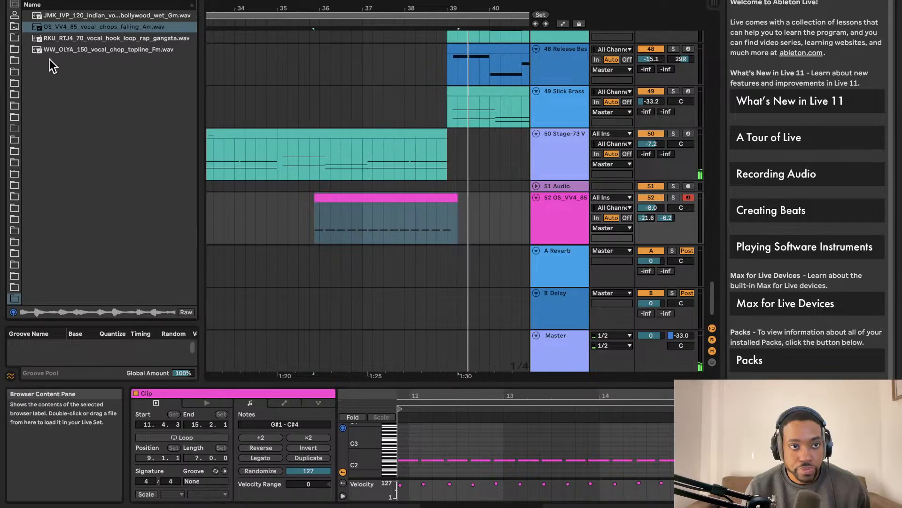
# Step: List the audio effects in the browser and play the arrangement from the vocal clip just before bar 36
pyautogui.scroll(5, 14, 120)
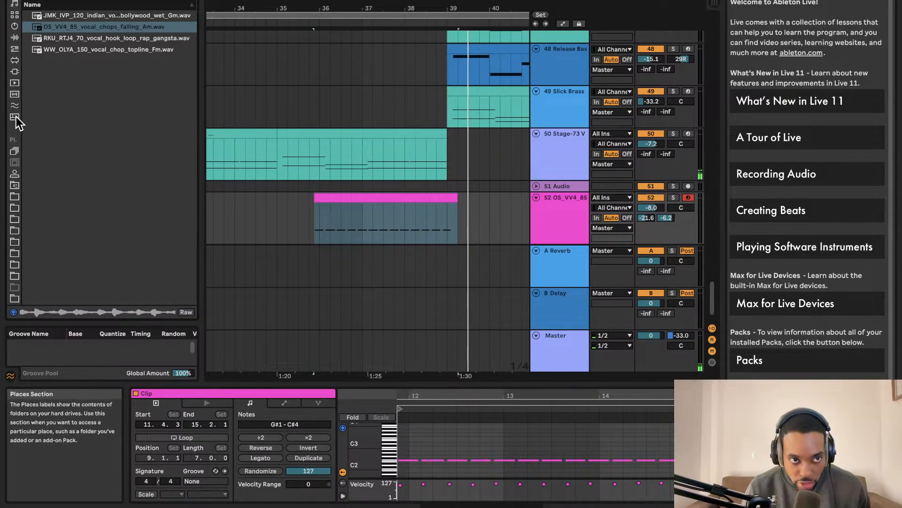
pyautogui.click(14, 134)
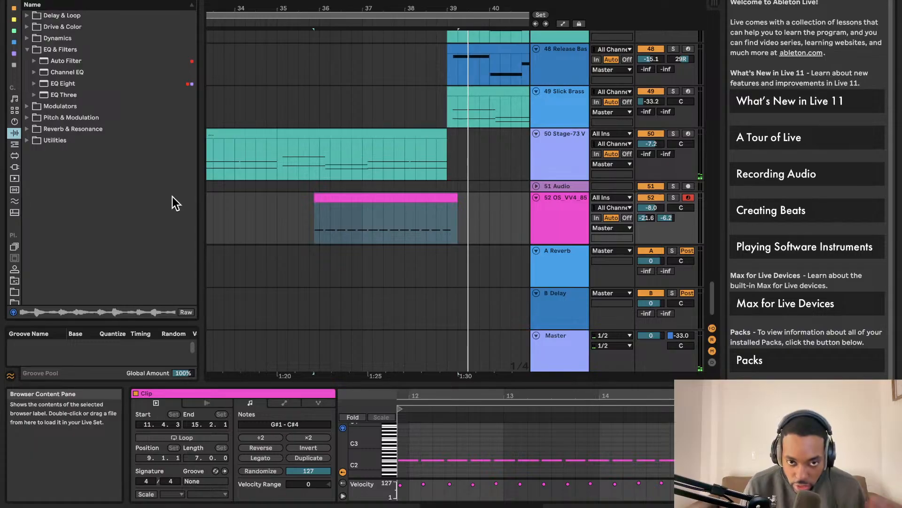
pyautogui.click(322, 199)
pyautogui.press('space')
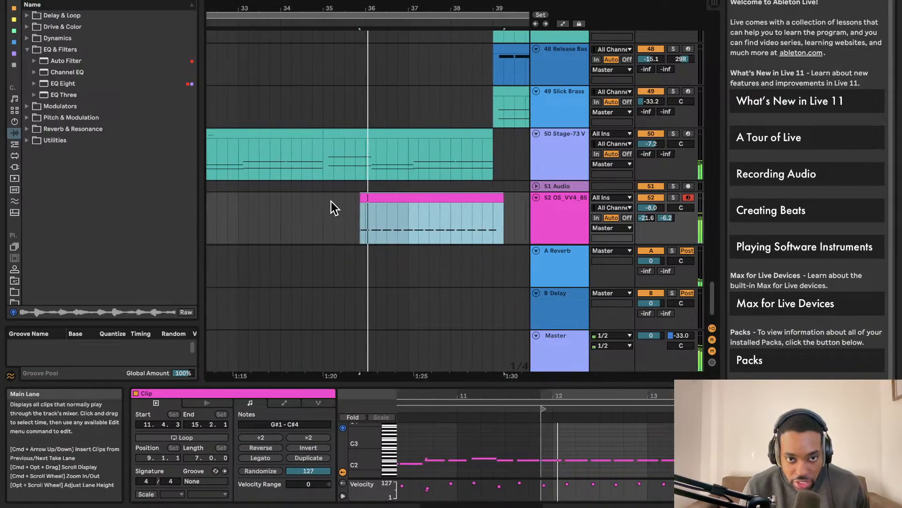
# Step: Delete track 52's vocal clip spanning bars 50 to 55
pyautogui.scroll(-3, 403, 203)
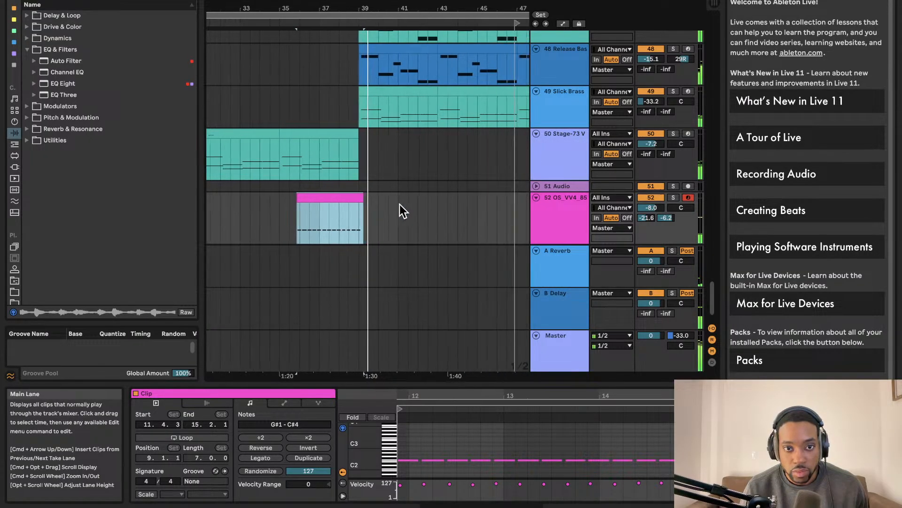
pyautogui.scroll(-3, 390, 203)
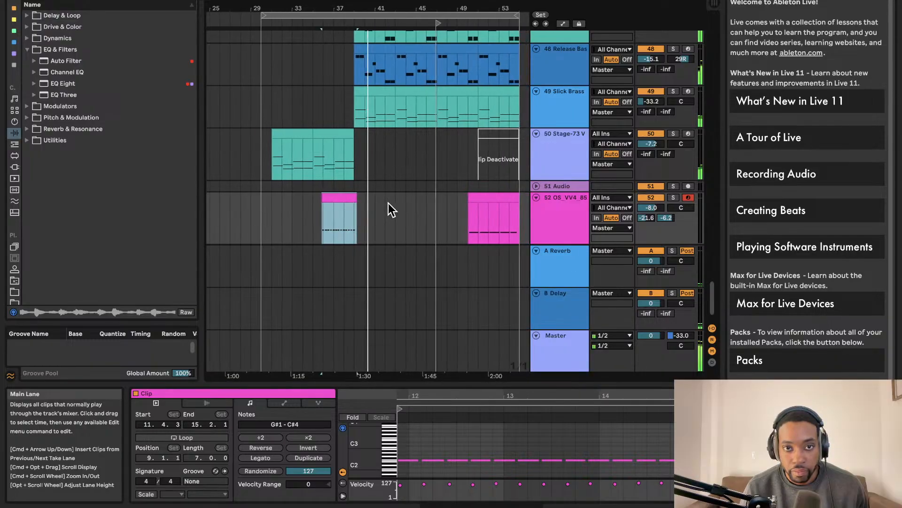
pyautogui.scroll(-3, 388, 203)
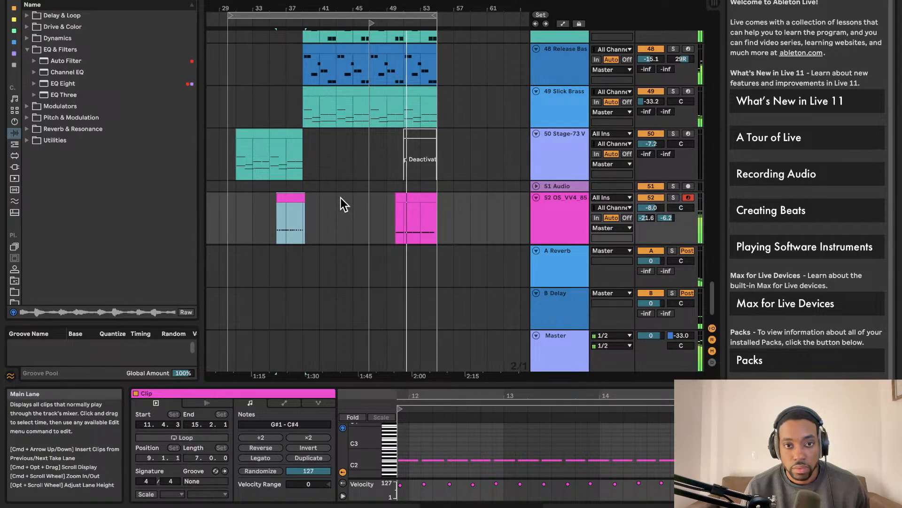
pyautogui.click(410, 198)
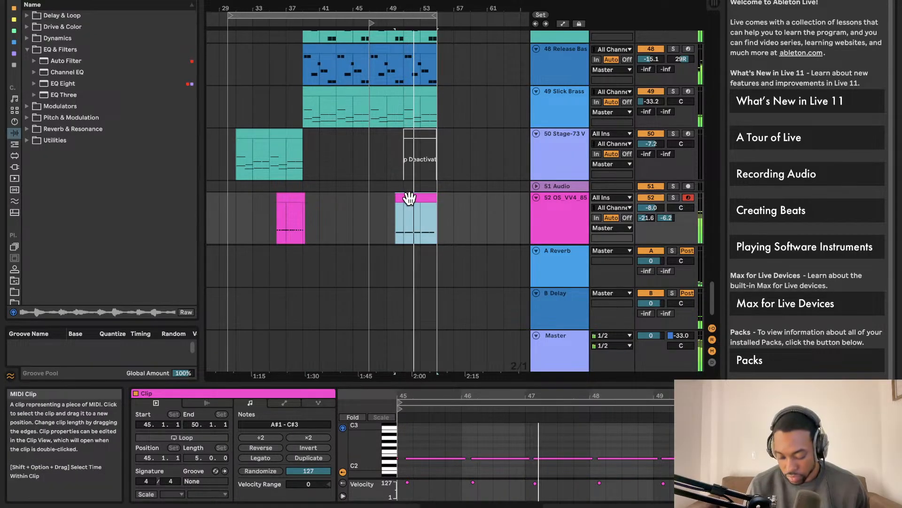
pyautogui.press('Delete')
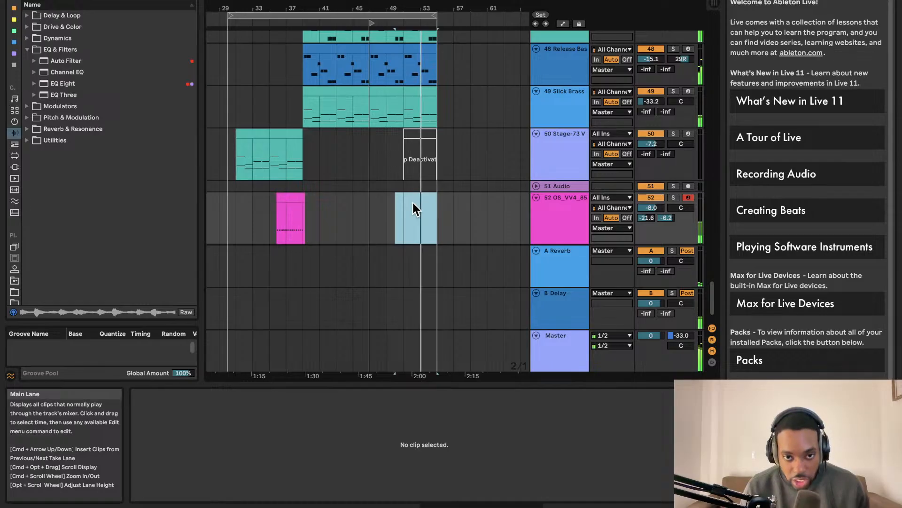
# Step: Set the vocal Simpler's sample region from just before 0:08 to just before 0:10, and arm track 52
pyautogui.click(540, 205)
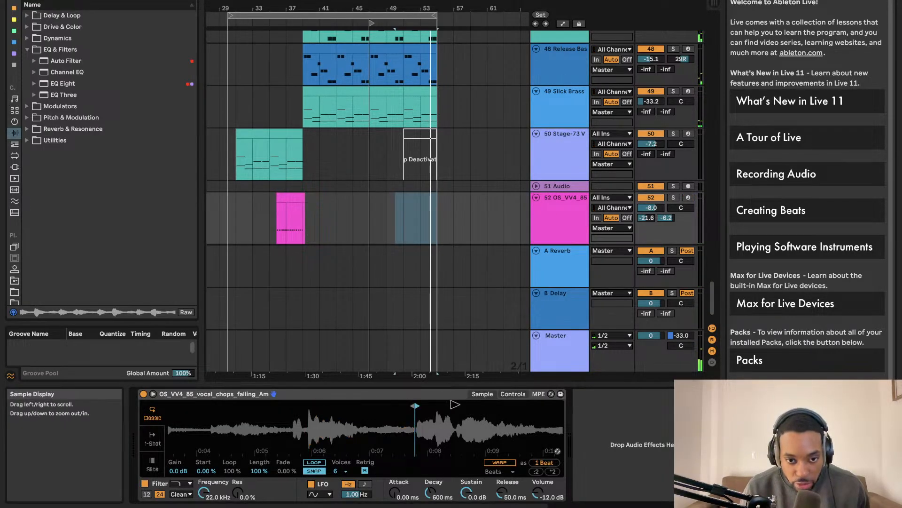
pyautogui.moveTo(413, 404); pyautogui.dragTo(538, 396)
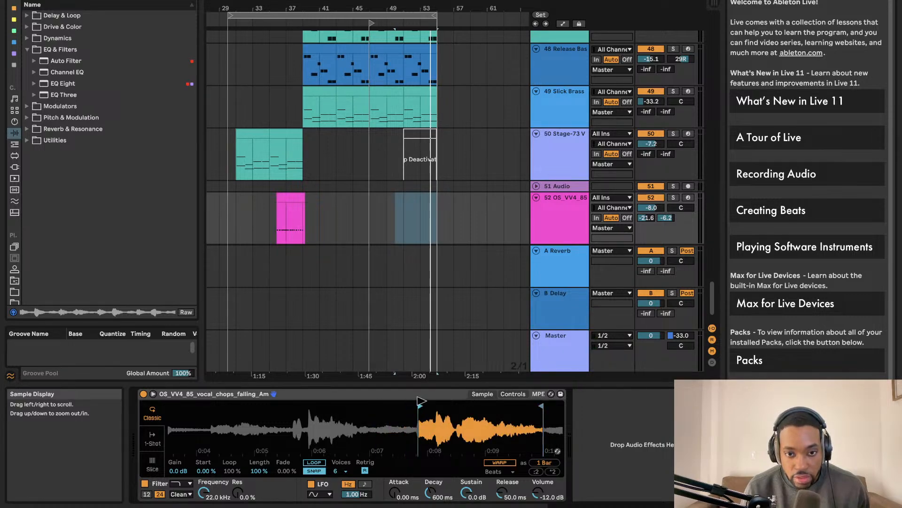
pyautogui.click(688, 198)
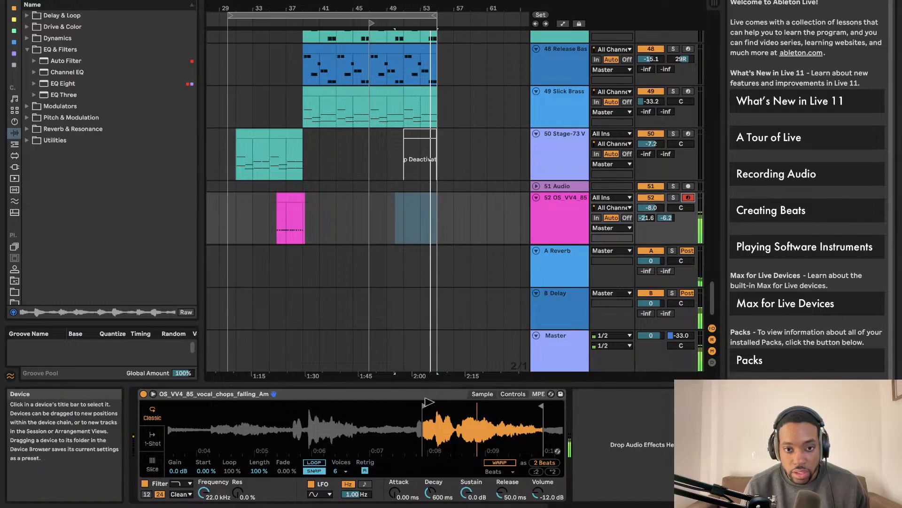
pyautogui.moveTo(424, 405); pyautogui.dragTo(420, 404)
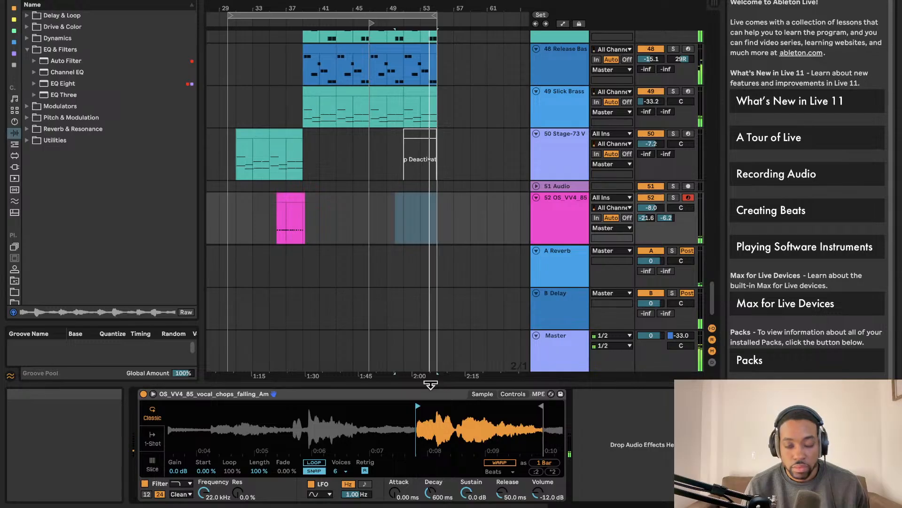
# Step: Lower the vocal Simpler's filter frequency to 998 Hz, play notes from bar 31 with the arrangement, and capture them as MIDI
pyautogui.click(391, 212)
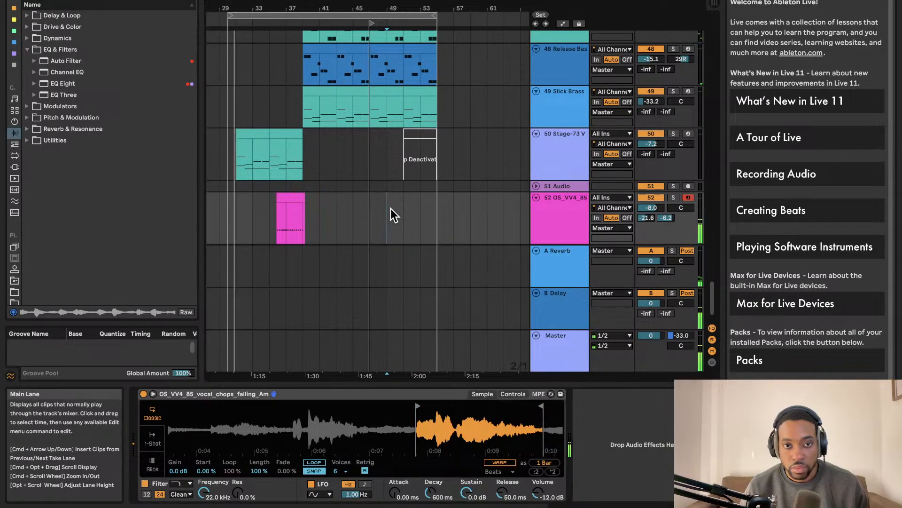
pyautogui.press('space')
pyautogui.press('space')
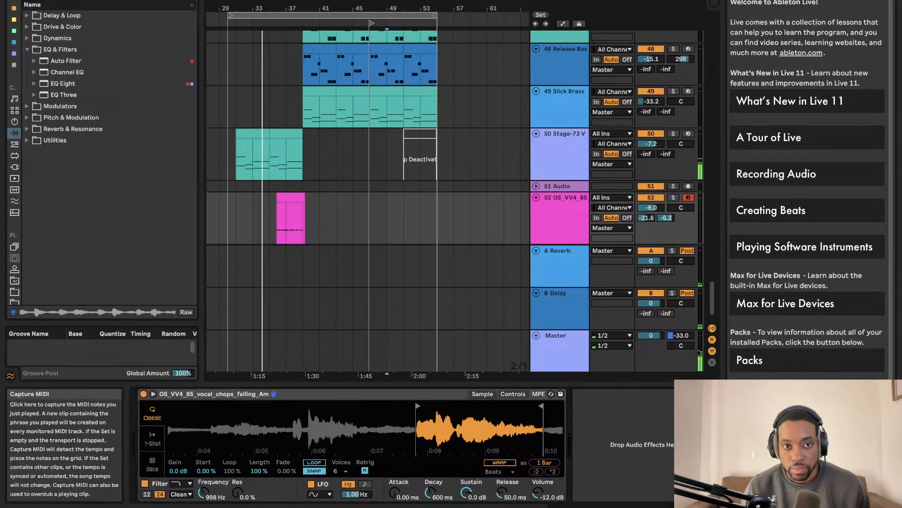
pyautogui.click(475, 1)
pyautogui.press('space')
pyautogui.press('space')
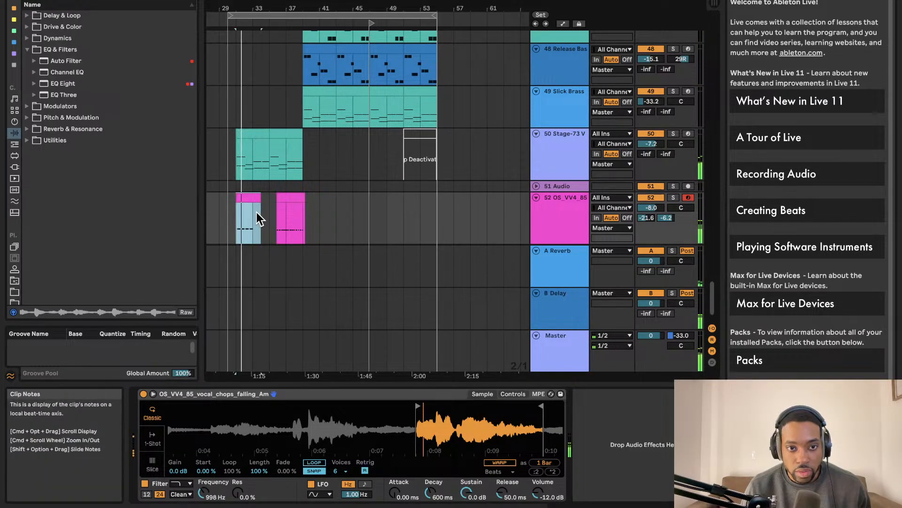
# Step: Listen to the arrangement from bar 31 past bar 39 and examine how the vocal clips sit before the next section
pyautogui.scroll(4, 253, 200)
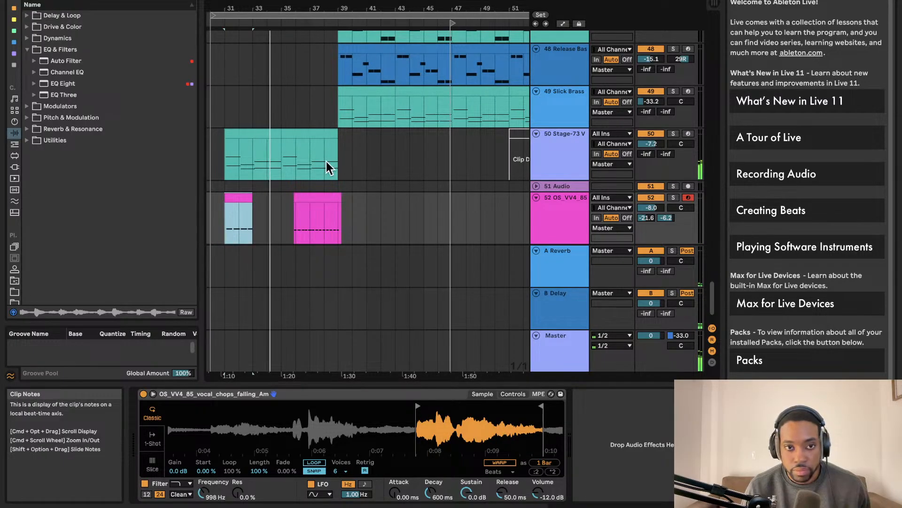
pyautogui.scroll(2, 371, 159)
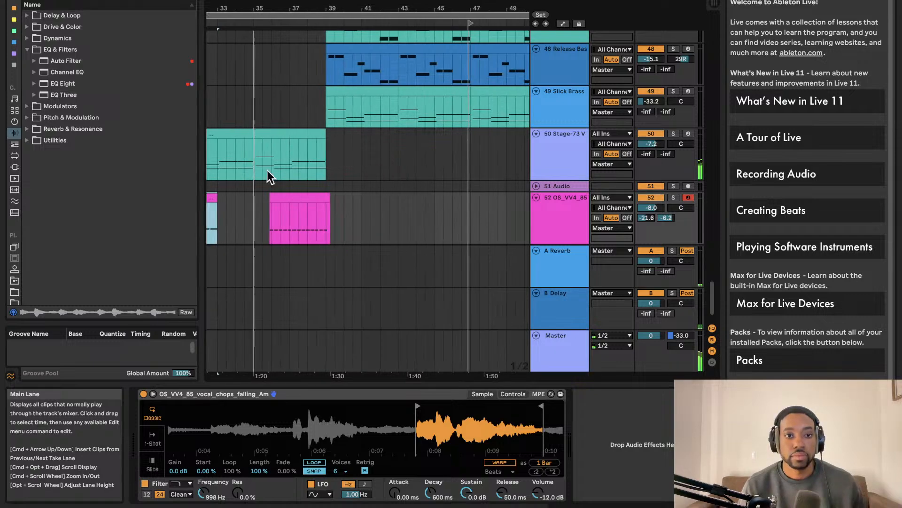
pyautogui.scroll(-2, 262, 207)
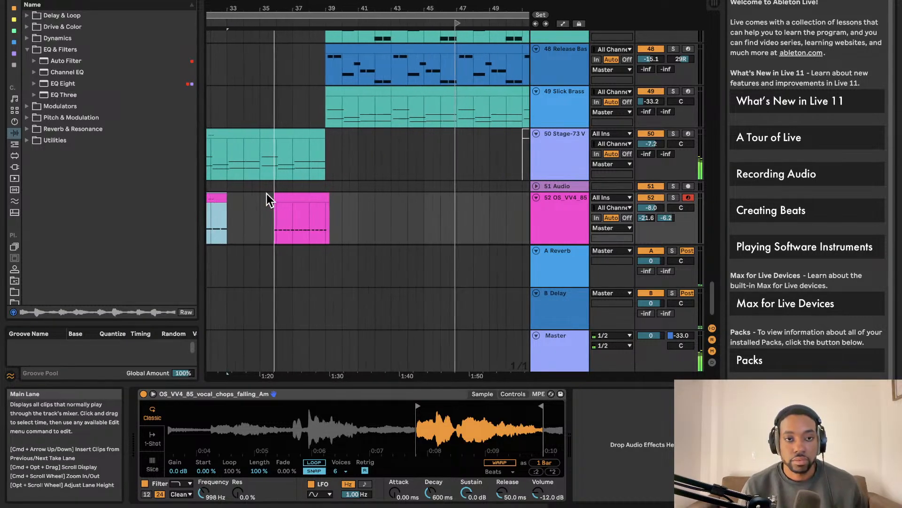
pyautogui.hscroll(-5, 264, 194)
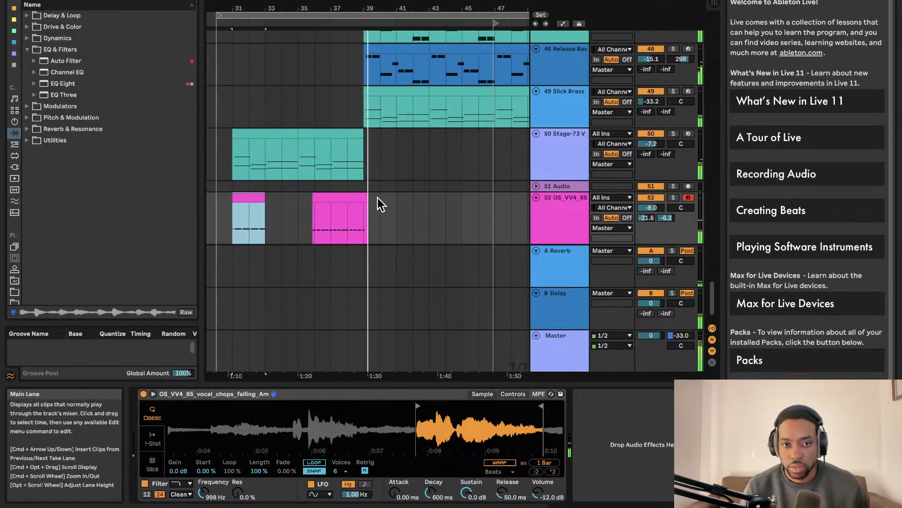
pyautogui.scroll(2, 361, 203)
pyautogui.scroll(4, 356, 202)
pyautogui.scroll(-4, 353, 201)
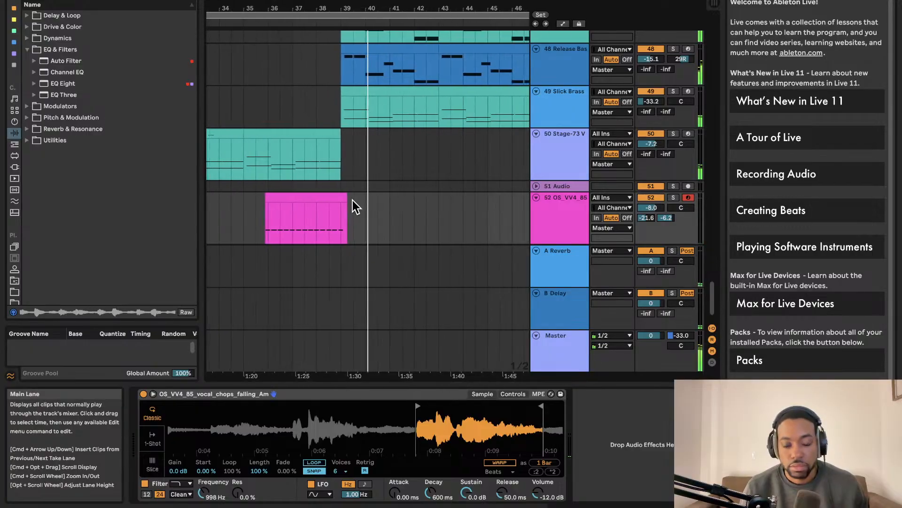
pyautogui.scroll(1, 348, 199)
pyautogui.scroll(1, 348, 199)
pyautogui.scroll(-3, 303, 198)
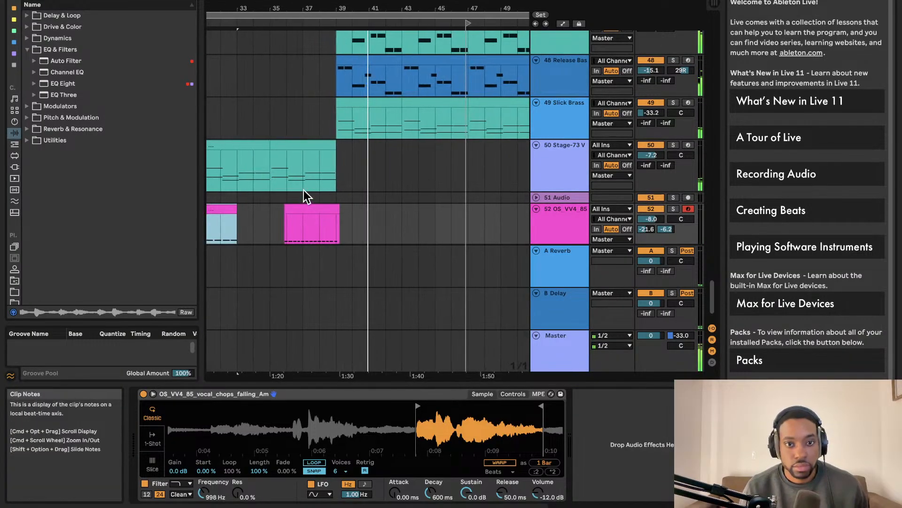
pyautogui.scroll(-3, 329, 181)
pyautogui.hscroll(3, 361, 172)
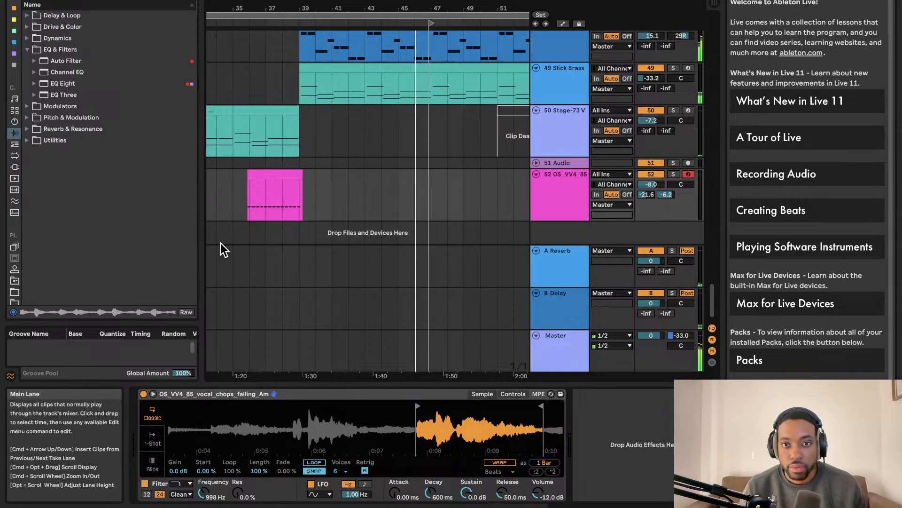
# Step: Open the vocal sample folder in the browser and audition its four WAV files
pyautogui.scroll(-5, 18, 243)
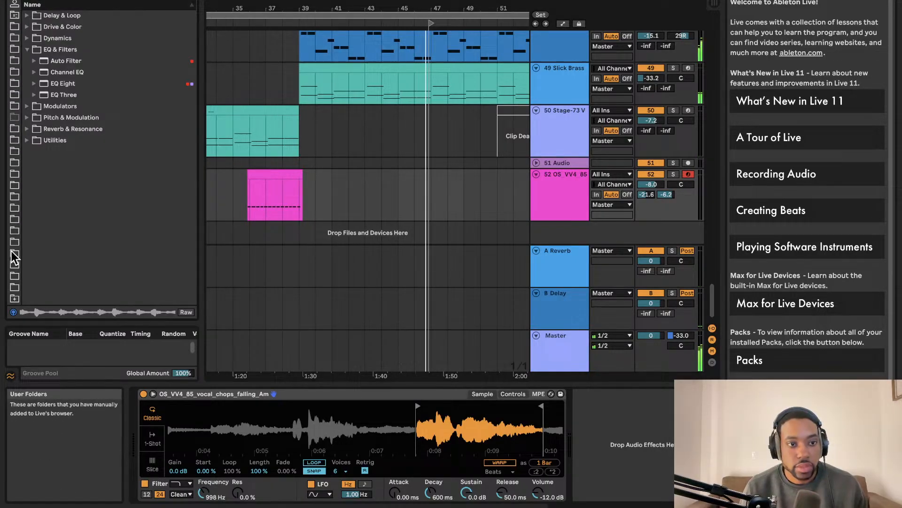
pyautogui.click(15, 288)
pyautogui.click(86, 50)
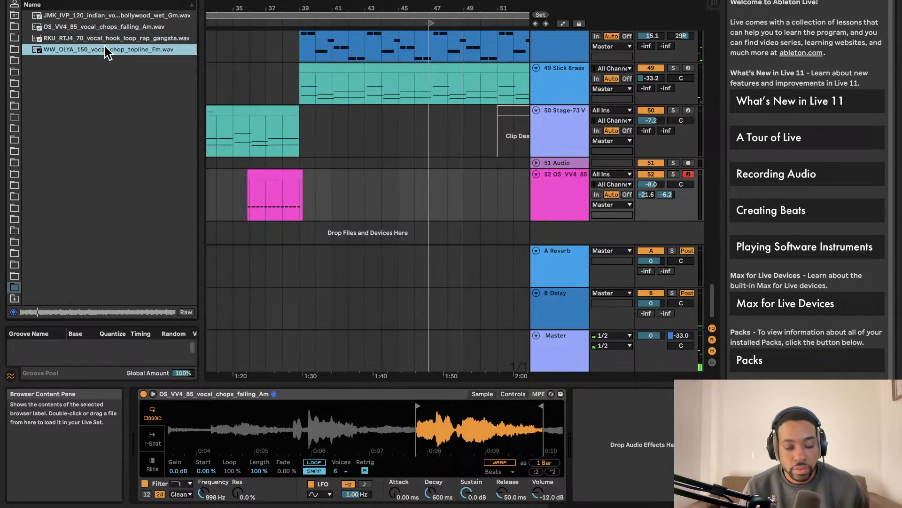
pyautogui.click(106, 41)
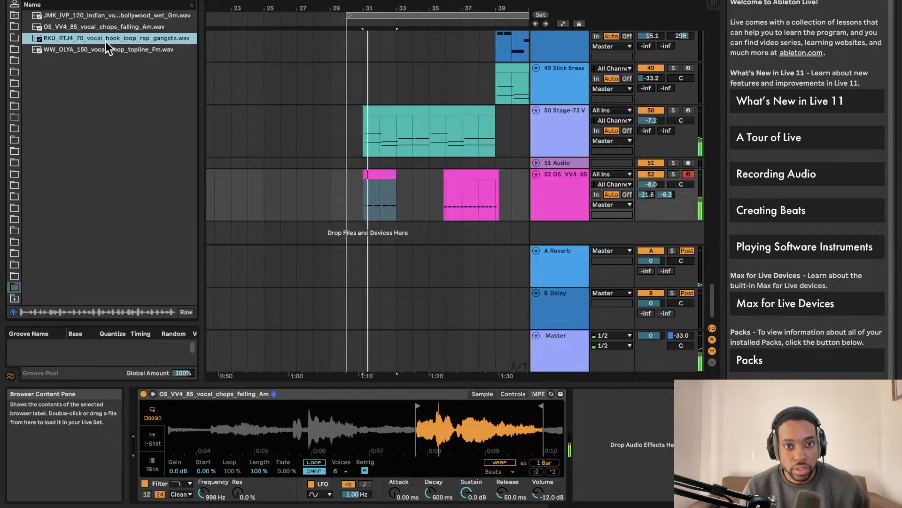
pyautogui.click(109, 31)
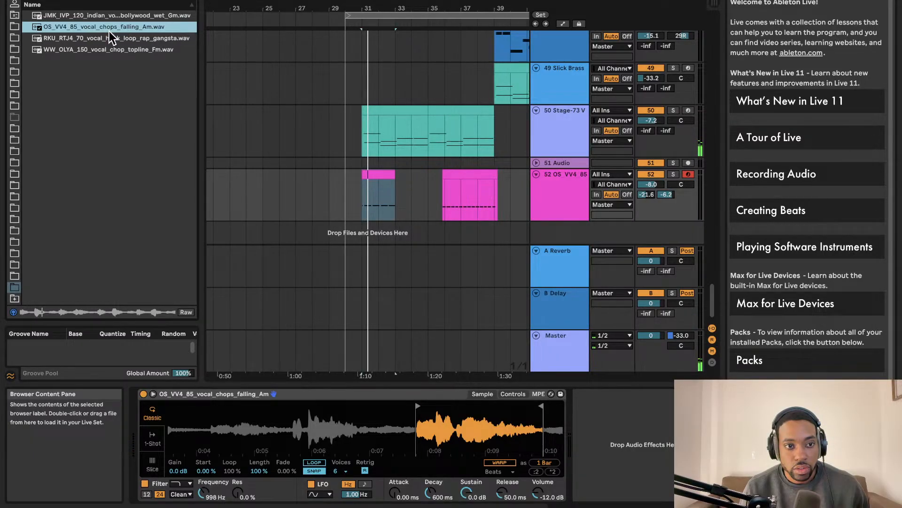
pyautogui.click(111, 18)
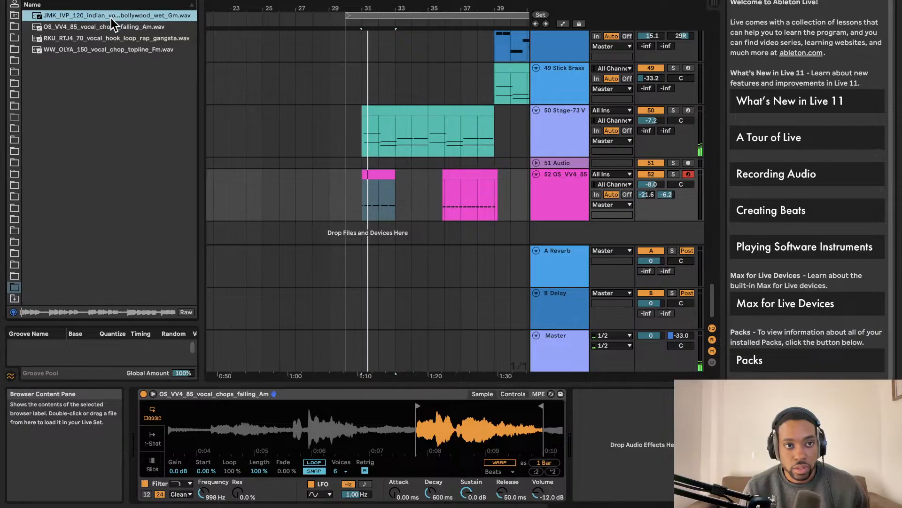
pyautogui.click(105, 29)
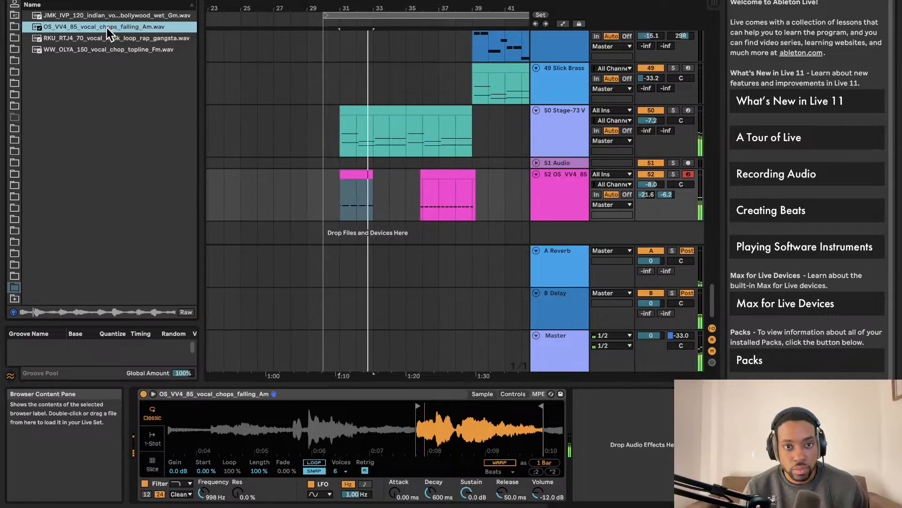
# Step: Place OS_VV4_85_vocal_chops_falling_Am.wav on a new audio track below track 52, starting at bar 40
pyautogui.moveTo(106, 27); pyautogui.dragTo(493, 220)
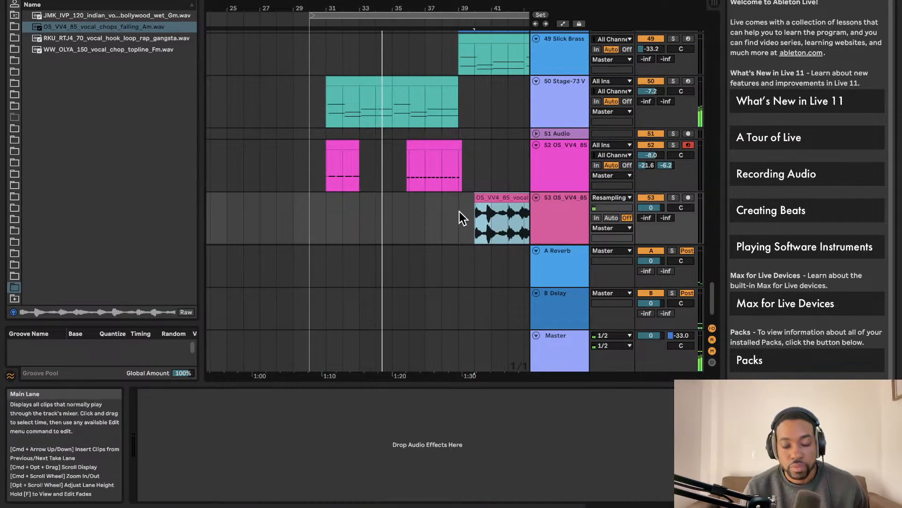
pyautogui.scroll(-2, 318, 108)
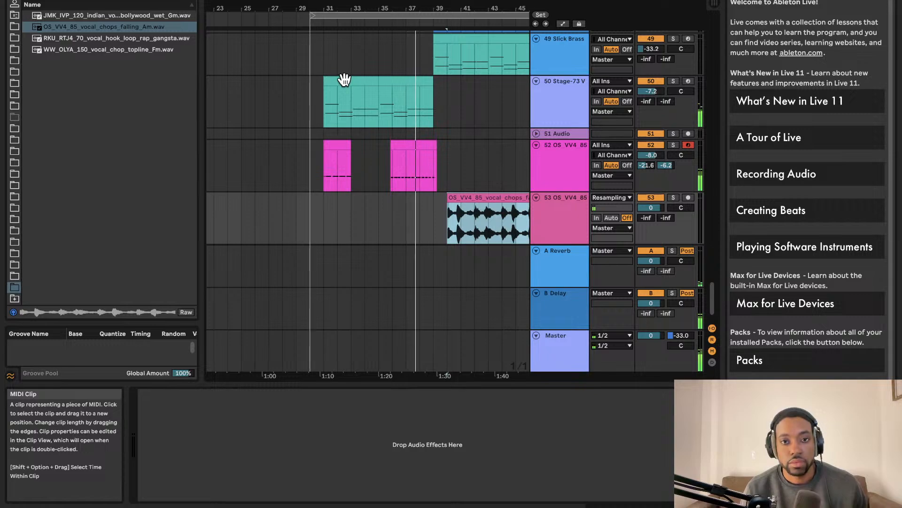
pyautogui.hscroll(1, 351, 87)
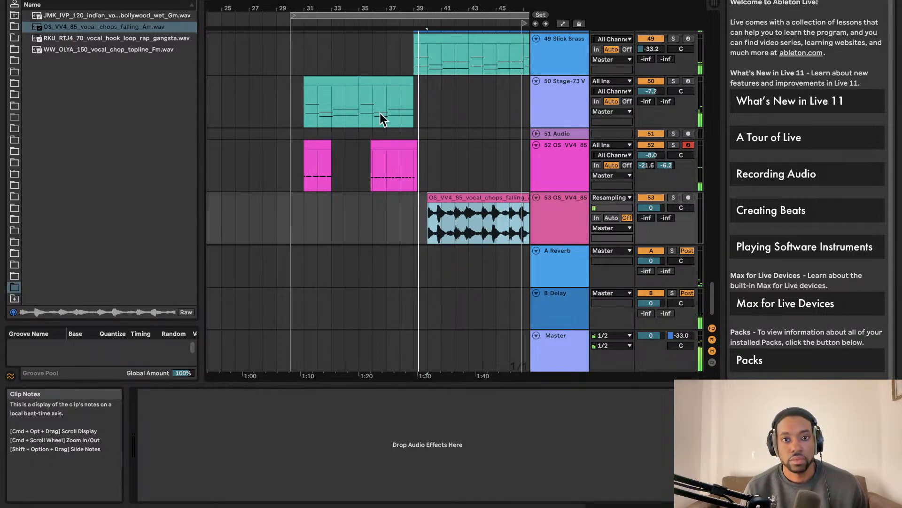
# Step: Turn track 53's volume down to -53.0 dB and play from track 52's second vocal clip
pyautogui.click(404, 146)
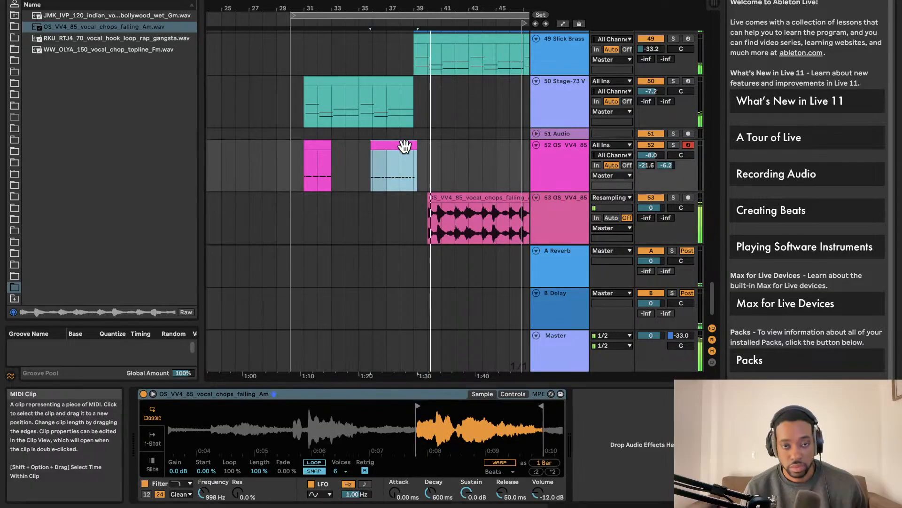
pyautogui.moveTo(655, 208); pyautogui.dragTo(655, 245)
pyautogui.press('space')
pyautogui.hscroll(1, 392, 154)
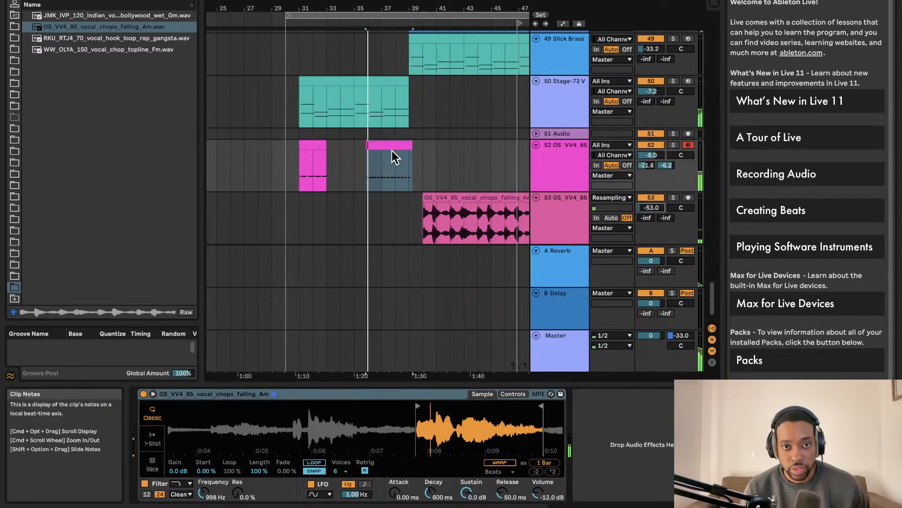
# Step: Duplicate track 52's second vocal clip directly after its end just past bar 39
pyautogui.click(388, 143)
pyautogui.scroll(5, 415, 155)
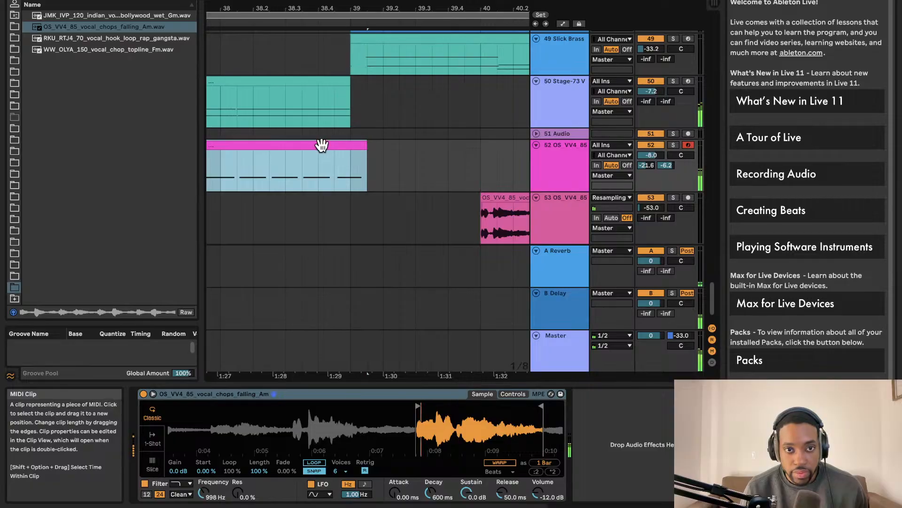
pyautogui.press('super+d')
pyautogui.hscroll(-8, 325, 134)
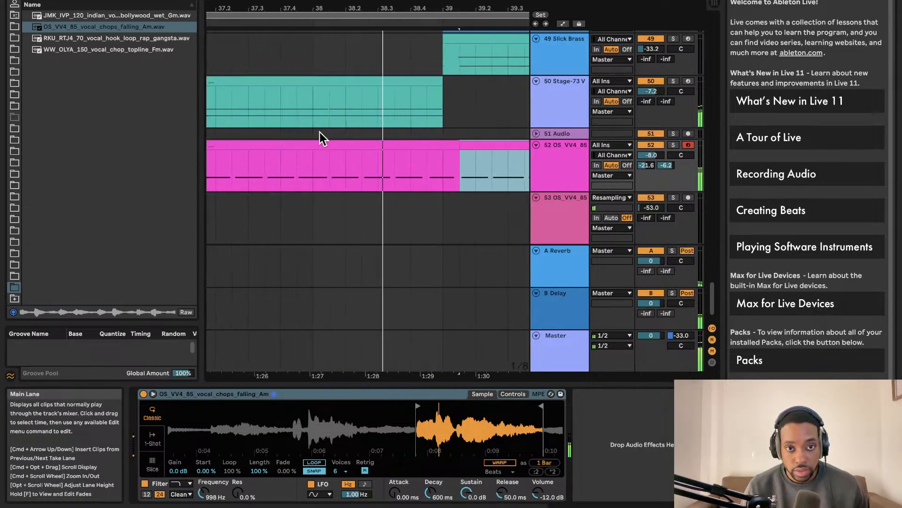
# Step: Duplicate track 52's last vocal clip twice more, end to end, so the run reaches almost bar 49
pyautogui.scroll(-2, 319, 132)
pyautogui.scroll(-3, 322, 129)
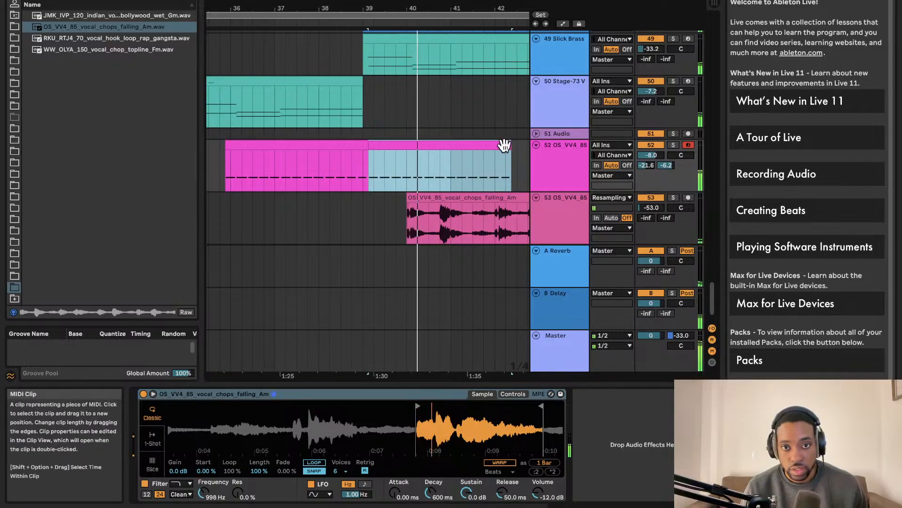
pyautogui.hscroll(10, 464, 136)
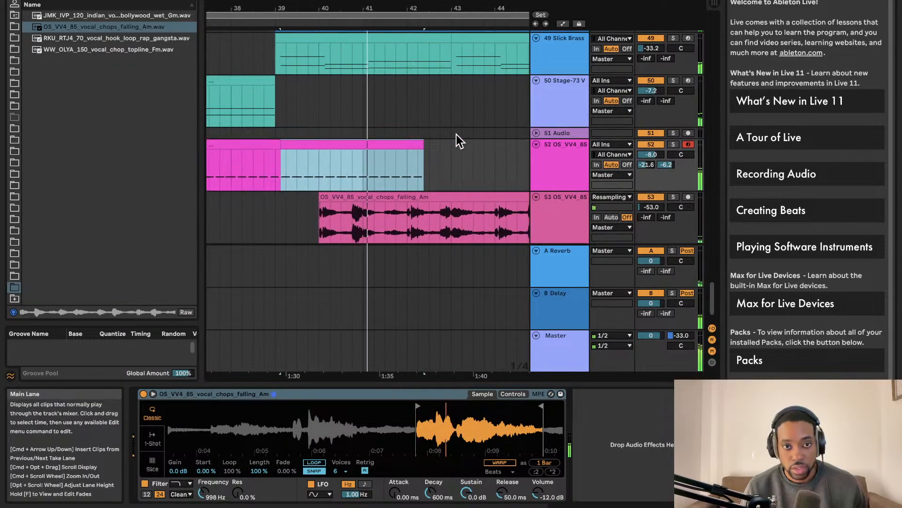
pyautogui.press('super+d')
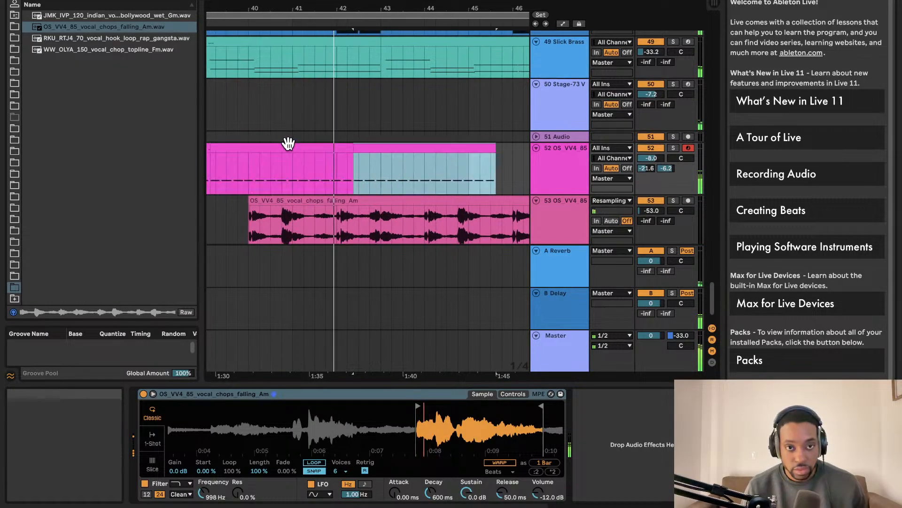
pyautogui.press('super+d')
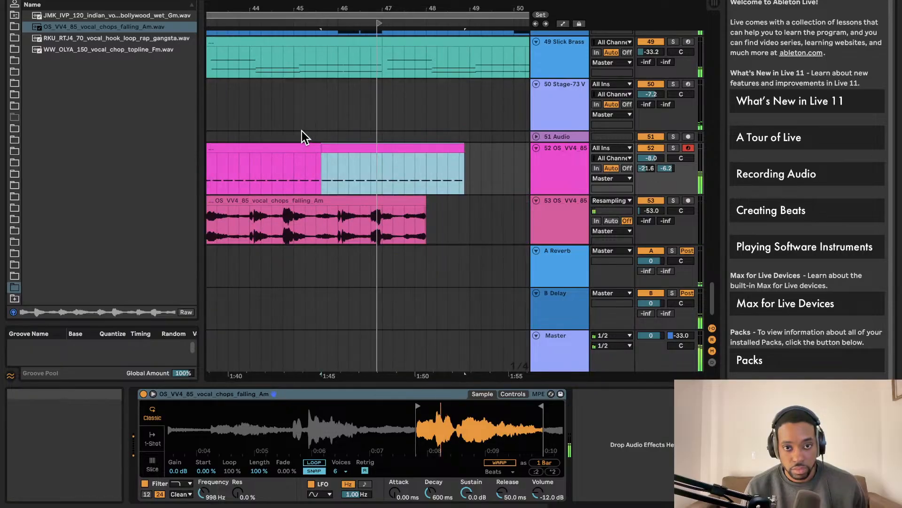
# Step: Move track 53's audio clip to start midway through bar 45 and trim track 52's last clip to end at bar 47
pyautogui.scroll(-3, 338, 133)
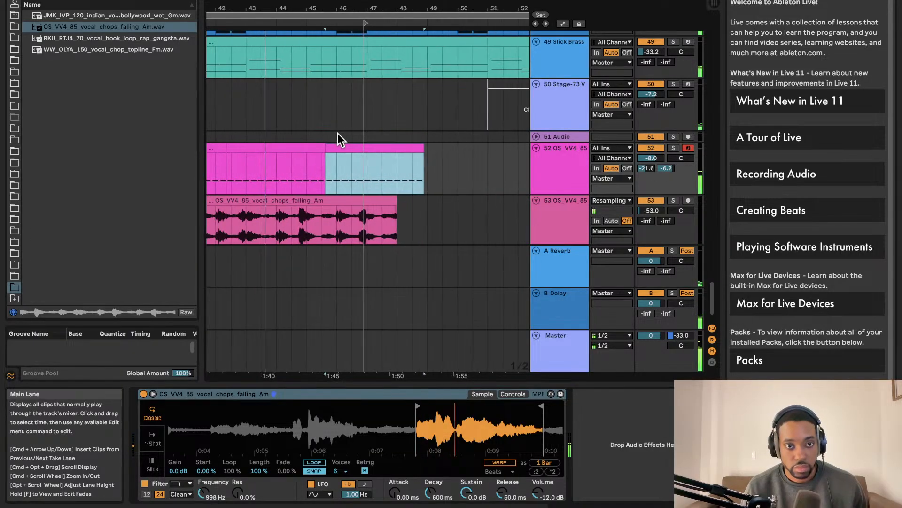
pyautogui.moveTo(295, 201); pyautogui.dragTo(457, 216)
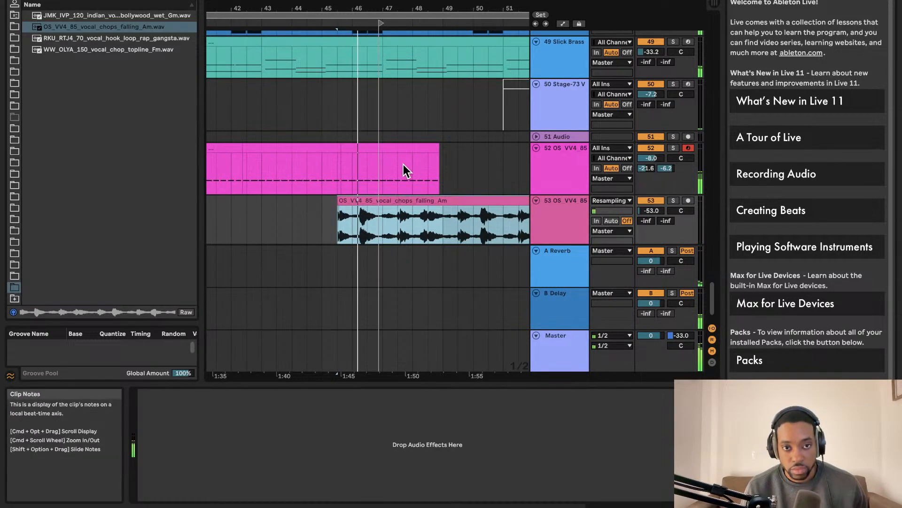
pyautogui.click(433, 147)
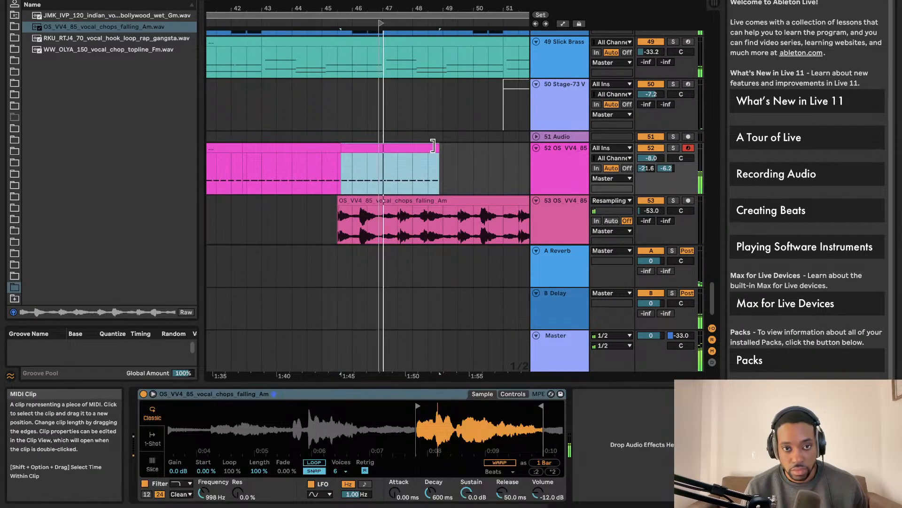
pyautogui.moveTo(414, 149); pyautogui.dragTo(383, 155)
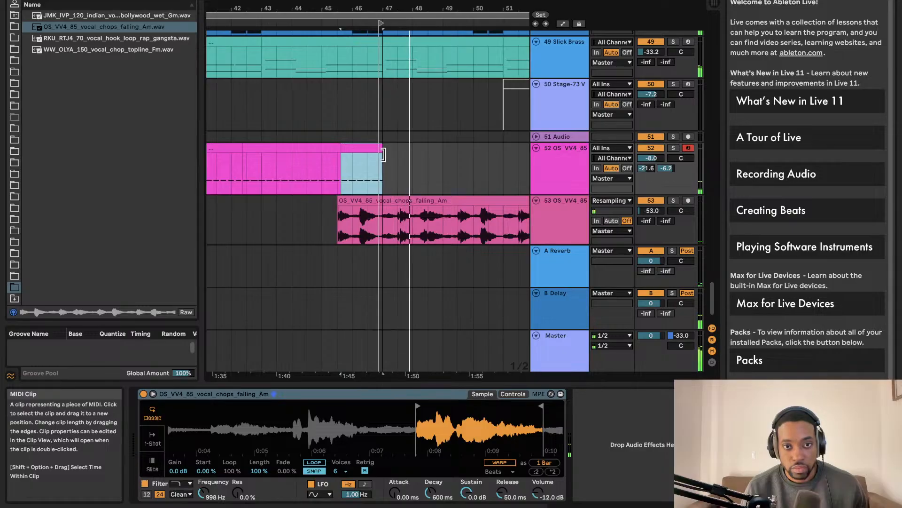
pyautogui.scroll(5, 384, 154)
pyautogui.press('space')
pyautogui.press('space')
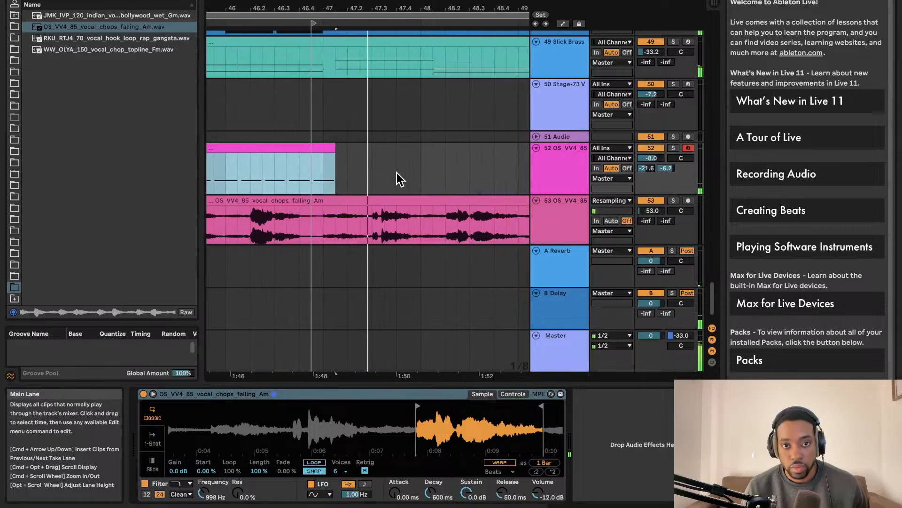
# Step: Shift track 53's audio clip to start at bar 47 and raise the track's volume to about -21 dB during playback
pyautogui.scroll(-3, 397, 172)
pyautogui.scroll(-8, 396, 172)
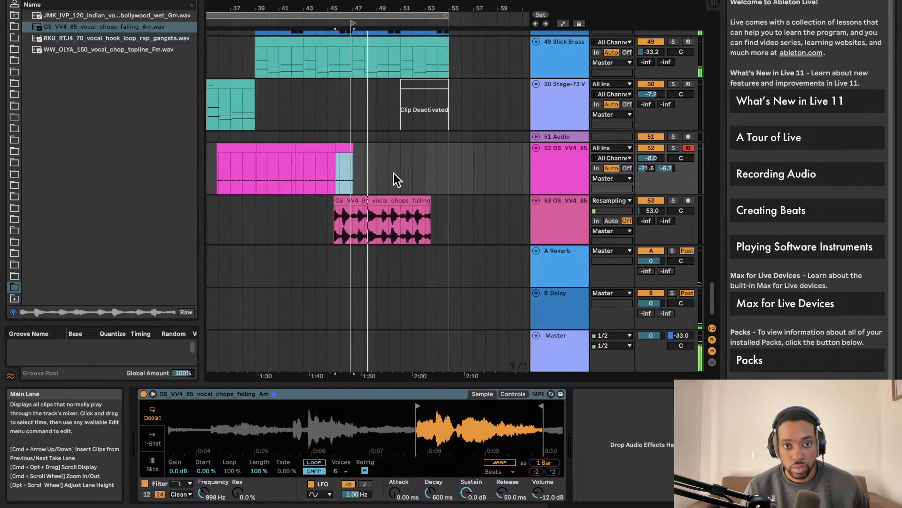
pyautogui.moveTo(361, 200); pyautogui.dragTo(380, 197)
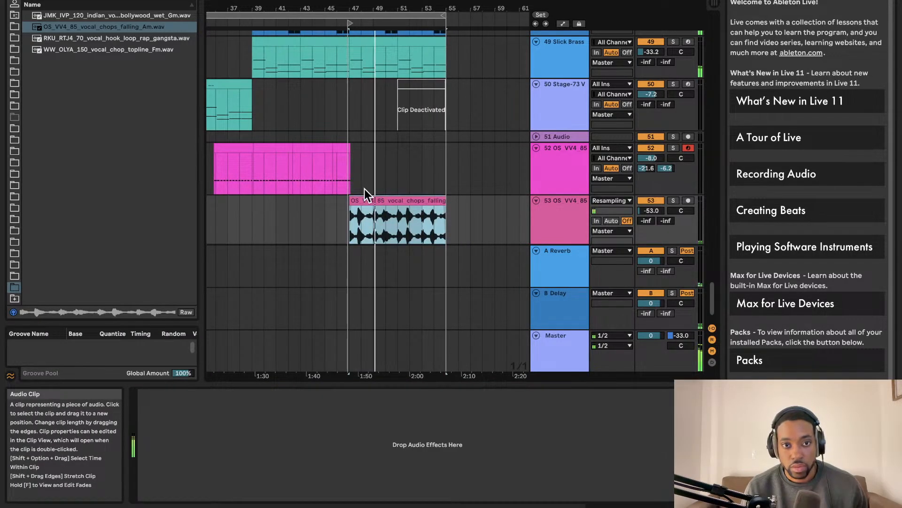
pyautogui.press('space')
pyautogui.press('space')
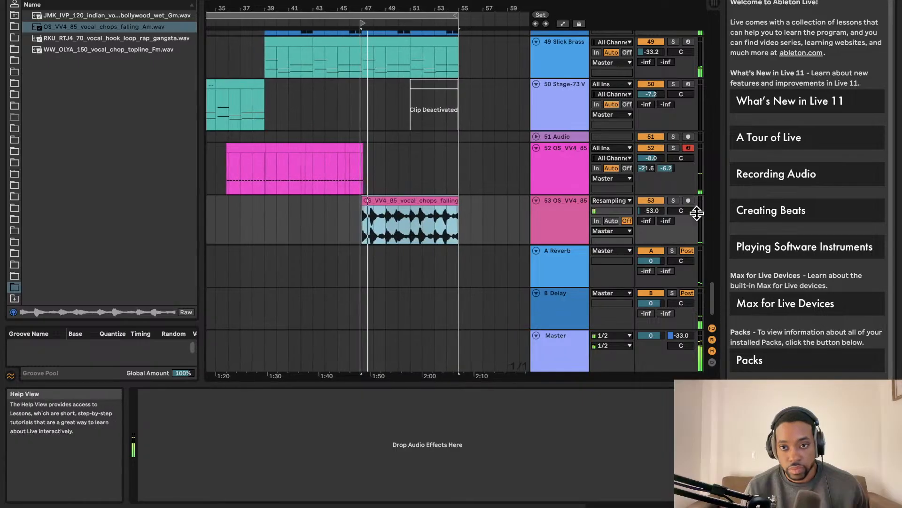
pyautogui.click(651, 211)
pyautogui.moveTo(651, 211); pyautogui.dragTo(651, 190)
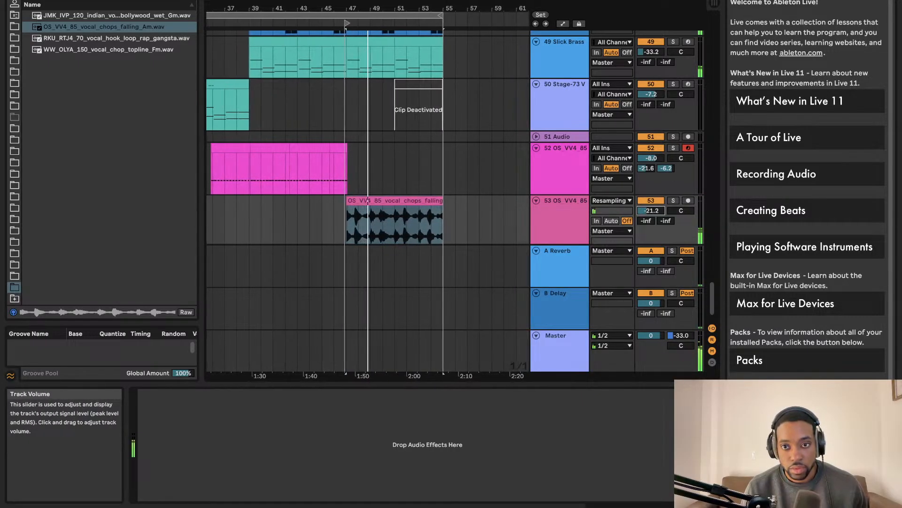
# Step: Replace the audio on track 53 with a duplicate of vocal track 52 that is emptied of its clips
pyautogui.click(373, 197)
pyautogui.moveTo(373, 198); pyautogui.dragTo(545, 185)
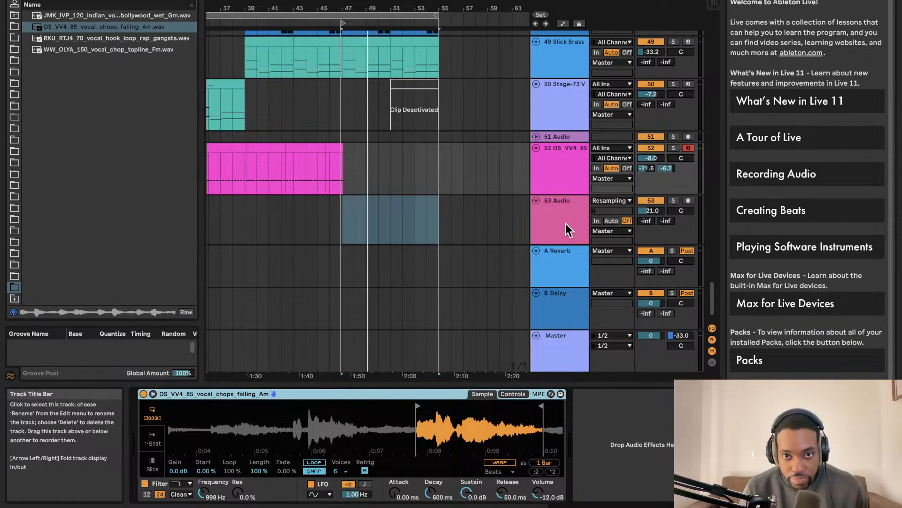
pyautogui.click(564, 182)
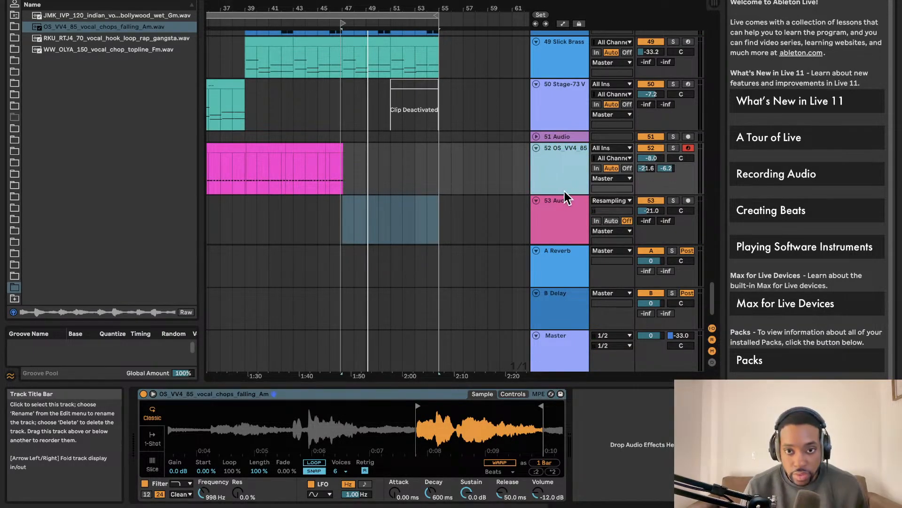
pyautogui.press('super+d')
pyautogui.hscroll(-5, 529, 223)
pyautogui.moveTo(459, 219); pyautogui.dragTo(211, 210)
pyautogui.press('Delete')
pyautogui.click(460, 215)
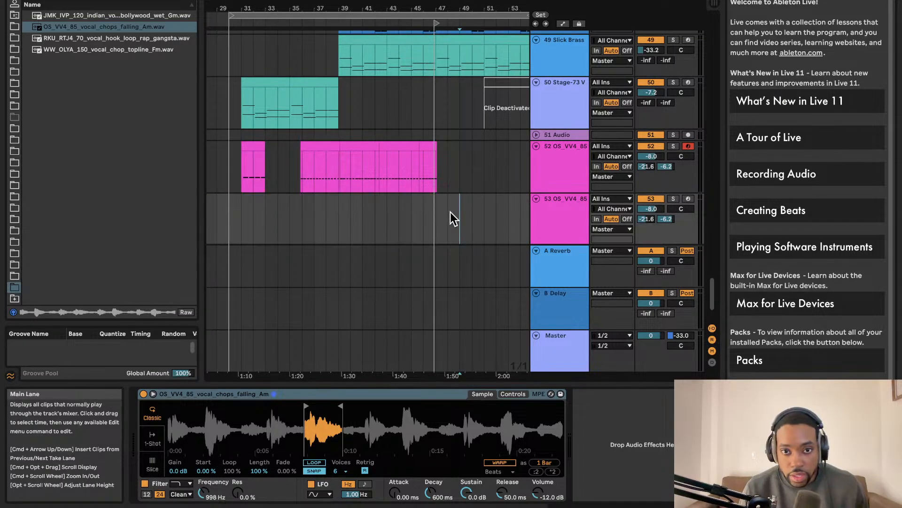
# Step: Arm the new track 53 and set its Simpler sample region to a short chop from about 0:13 to 0:14.5
pyautogui.press('space')
pyautogui.scroll(5, 371, 224)
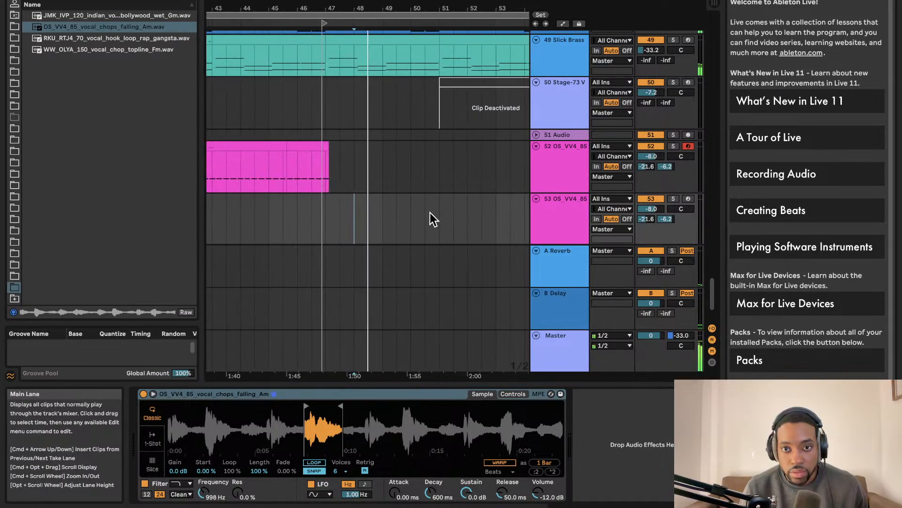
pyautogui.click(690, 199)
pyautogui.moveTo(342, 405); pyautogui.dragTo(426, 397)
pyautogui.moveTo(306, 405); pyautogui.dragTo(403, 396)
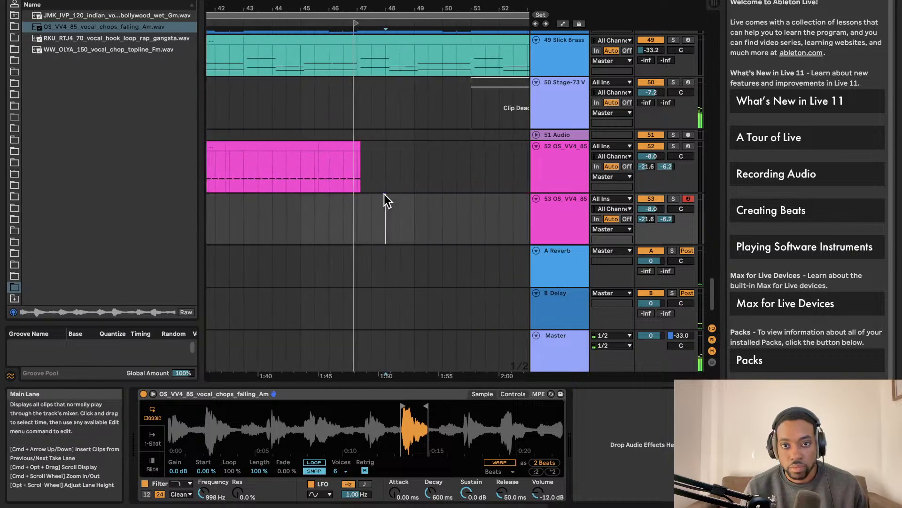
# Step: Play the new chop over the section from bar 30 and capture it as a MIDI clip on track 53
pyautogui.hscroll(-10, 390, 208)
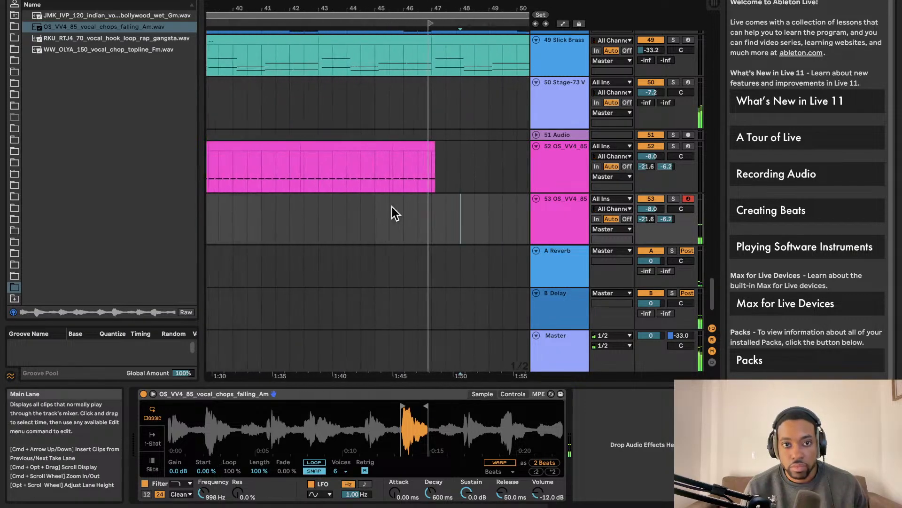
pyautogui.click(371, 178)
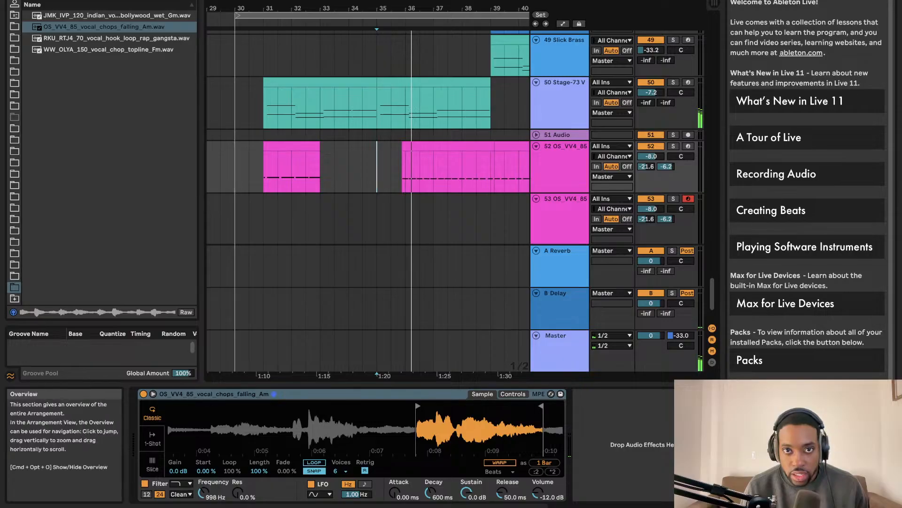
pyautogui.click(408, 0)
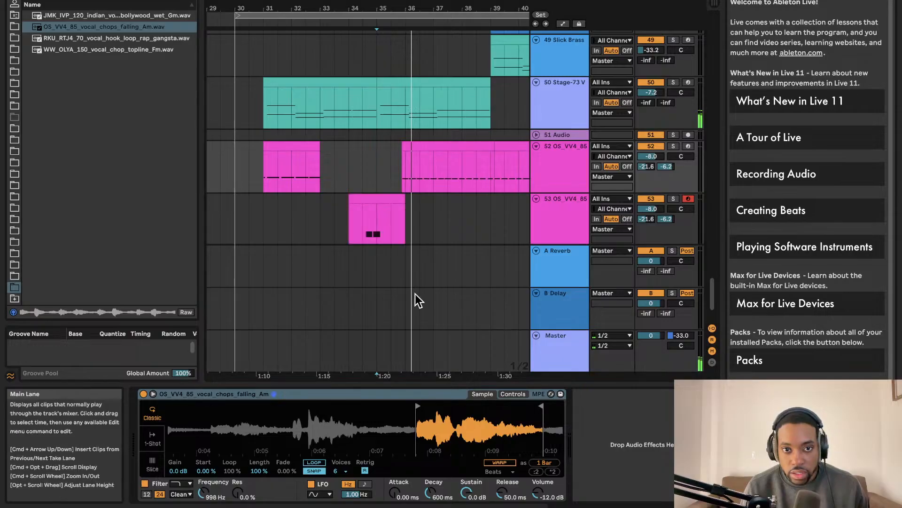
# Step: Open track 53's captured clip and enlarge its note editor
pyautogui.click(324, 232)
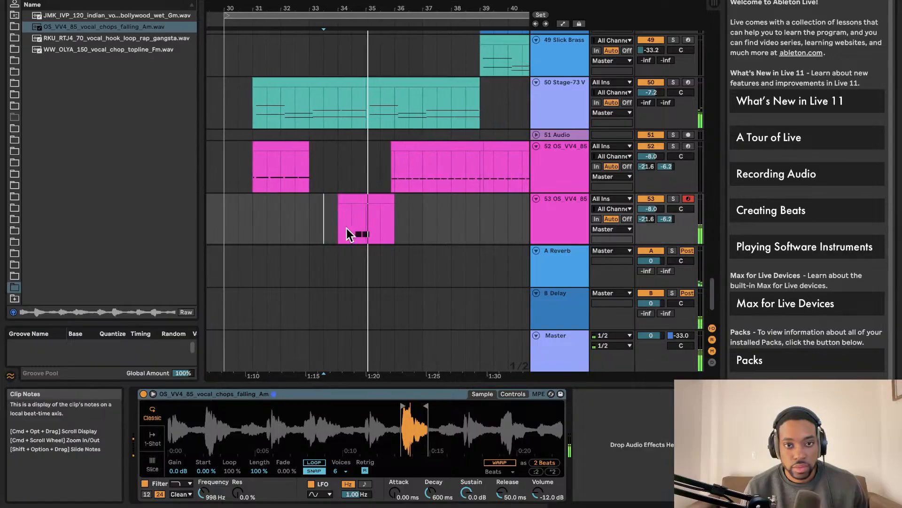
pyautogui.scroll(5, 363, 220)
pyautogui.doubleClick(335, 198)
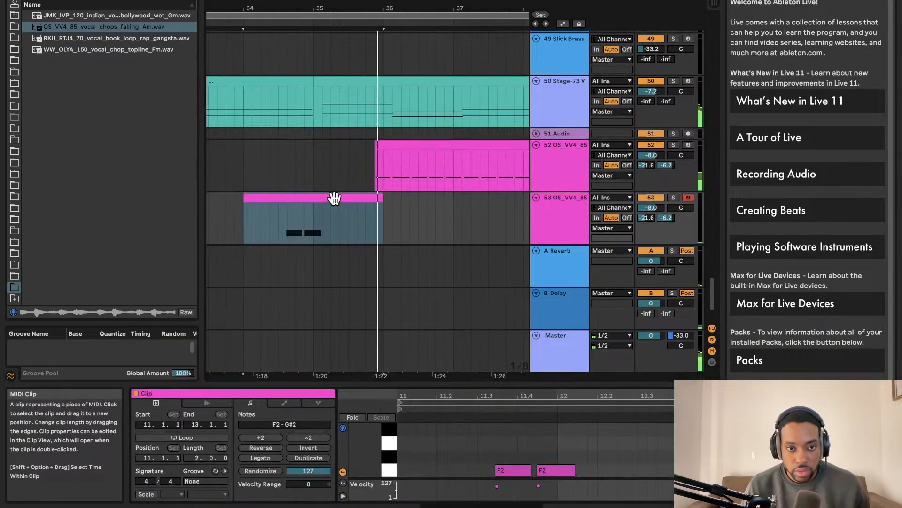
pyautogui.press('space')
pyautogui.moveTo(529, 387)
pyautogui.mouseDown()
pyautogui.moveTo(476, 348)
pyautogui.moveTo(484, 167)
pyautogui.mouseUp()
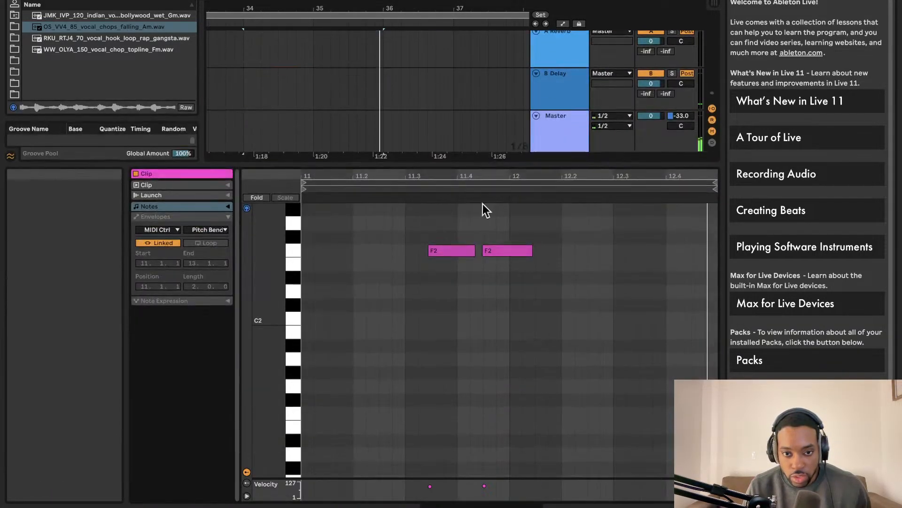
# Step: Play back the captured clip and examine the timing of its two F2 notes
pyautogui.press('space')
pyautogui.press('b')
pyautogui.press('space')
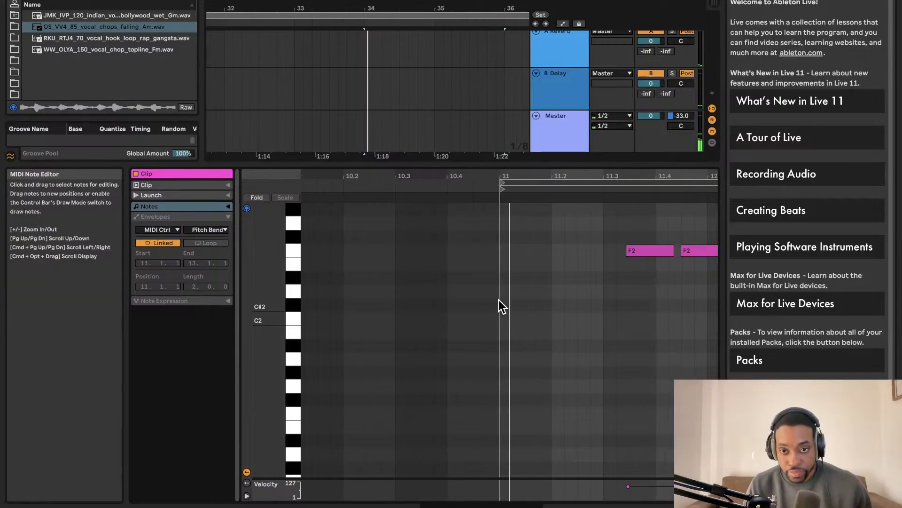
pyautogui.hscroll(4, 510, 282)
pyautogui.hscroll(2, 506, 284)
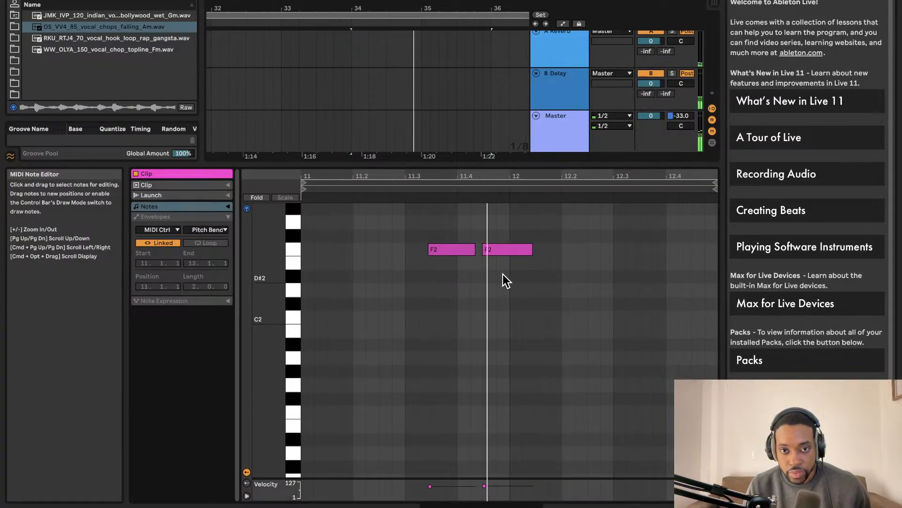
pyautogui.click(430, 262)
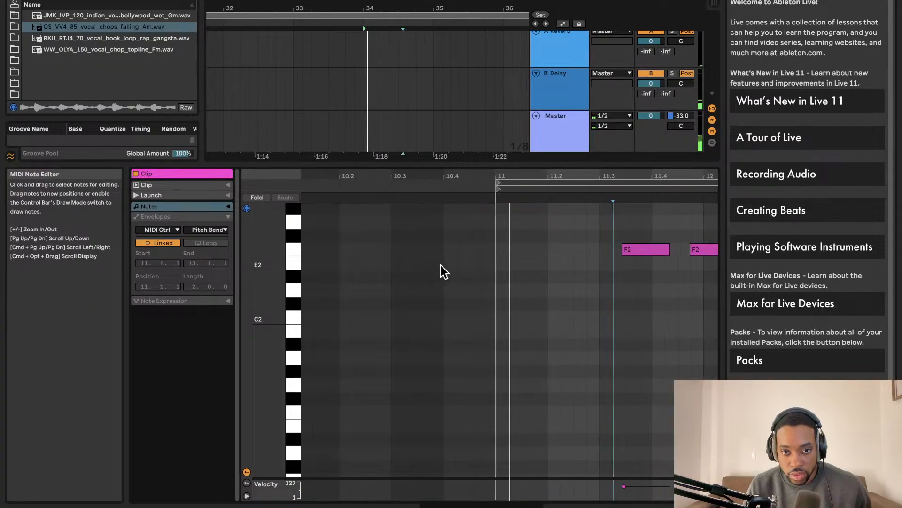
pyautogui.scroll(-2, 463, 267)
pyautogui.scroll(1, 464, 268)
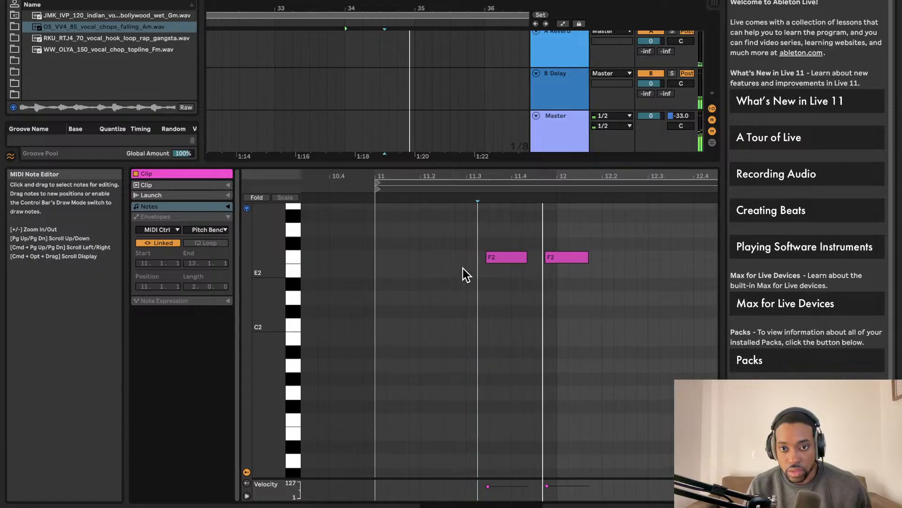
pyautogui.scroll(-3, 464, 268)
pyautogui.scroll(5, 556, 277)
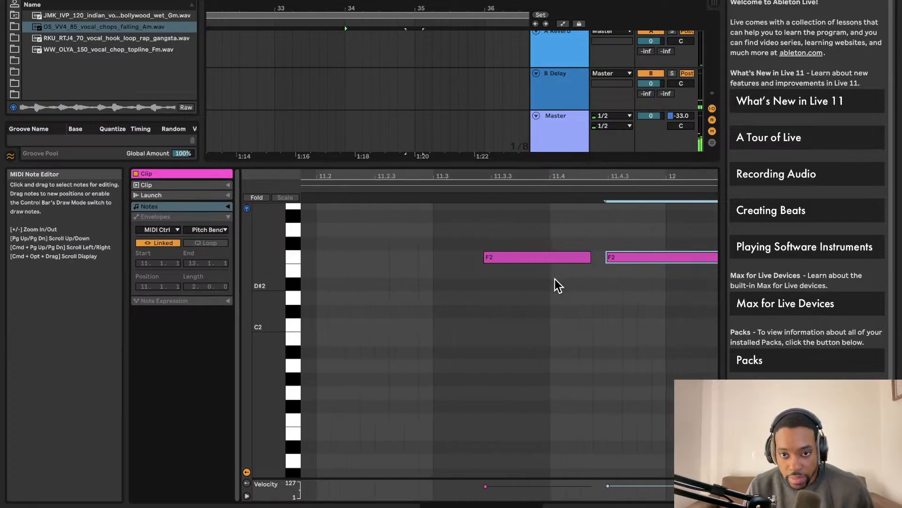
pyautogui.press('space')
pyautogui.hscroll(3, 518, 272)
pyautogui.hscroll(7, 499, 272)
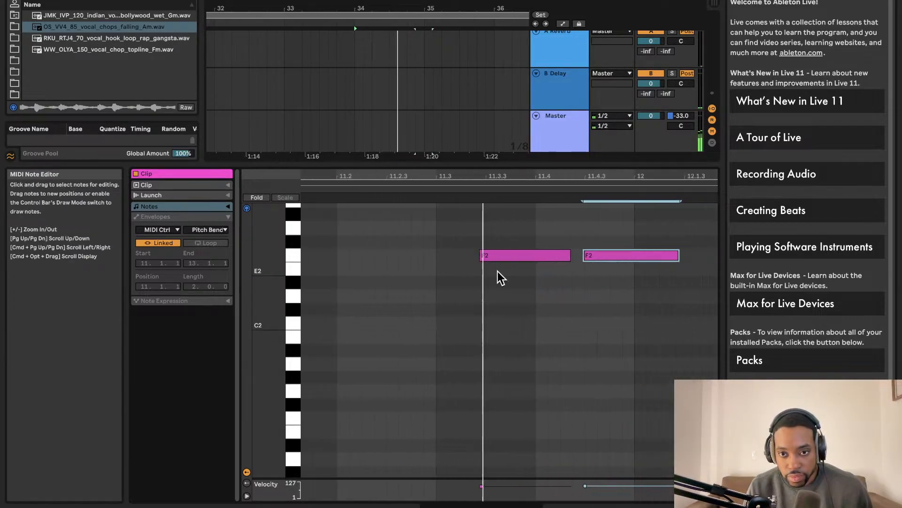
# Step: Nudge the second F2 note slightly earlier, to just before 11.4.3
pyautogui.scroll(-3, 423, 273)
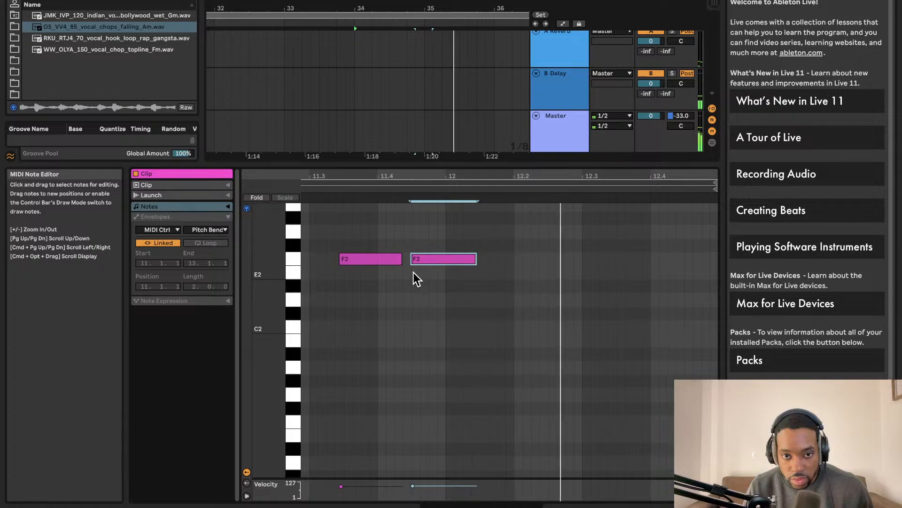
pyautogui.click(410, 273)
pyautogui.scroll(4, 403, 278)
pyautogui.moveTo(486, 262); pyautogui.dragTo(472, 260)
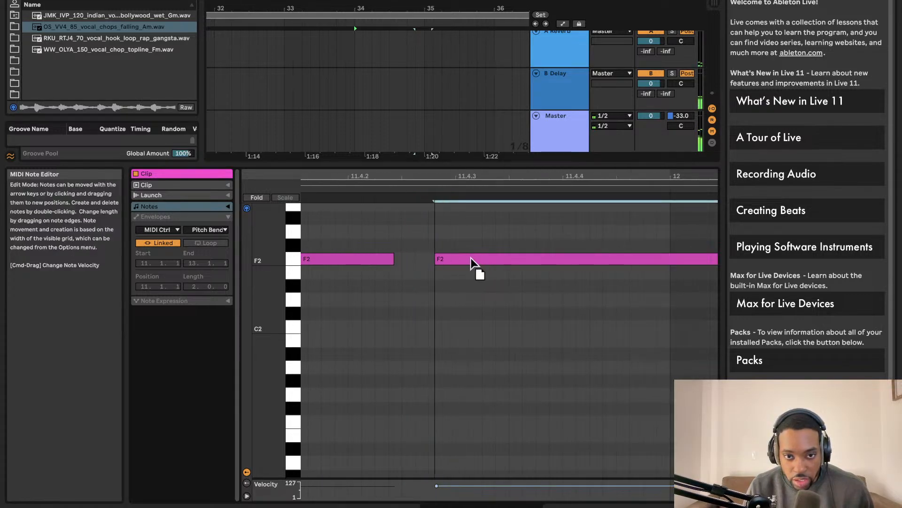
pyautogui.scroll(-5, 416, 277)
pyautogui.click(320, 278)
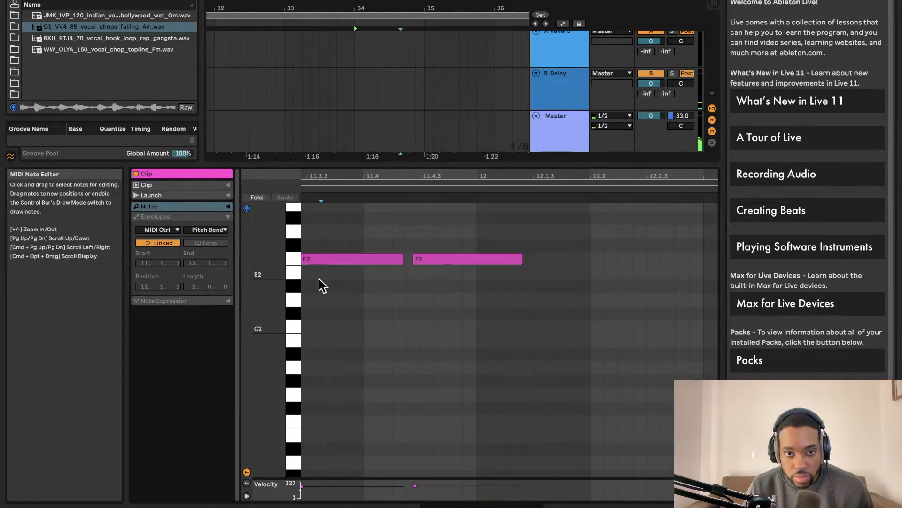
# Step: Replay the edited clip from its start to check the second note's new timing
pyautogui.press('space')
pyautogui.press('space')
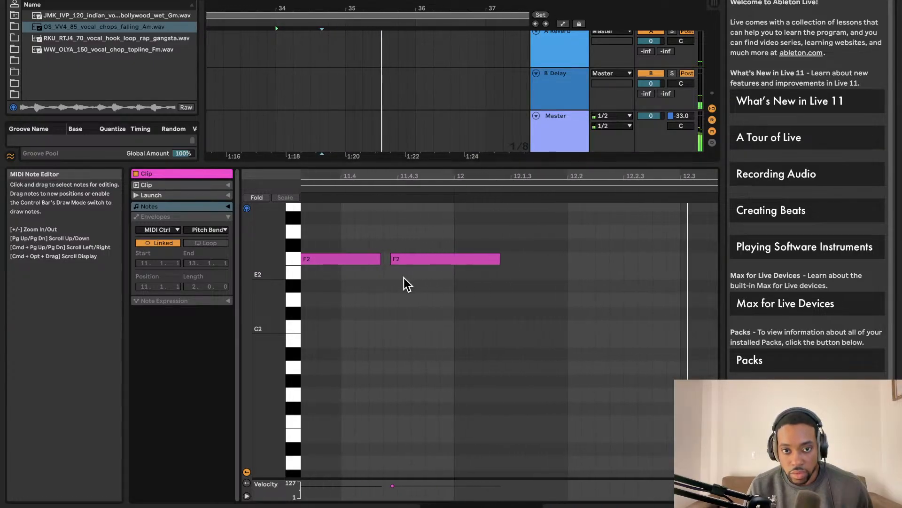
pyautogui.scroll(3, 400, 278)
pyautogui.hscroll(6, 424, 270)
pyautogui.press('space')
pyautogui.press('space')
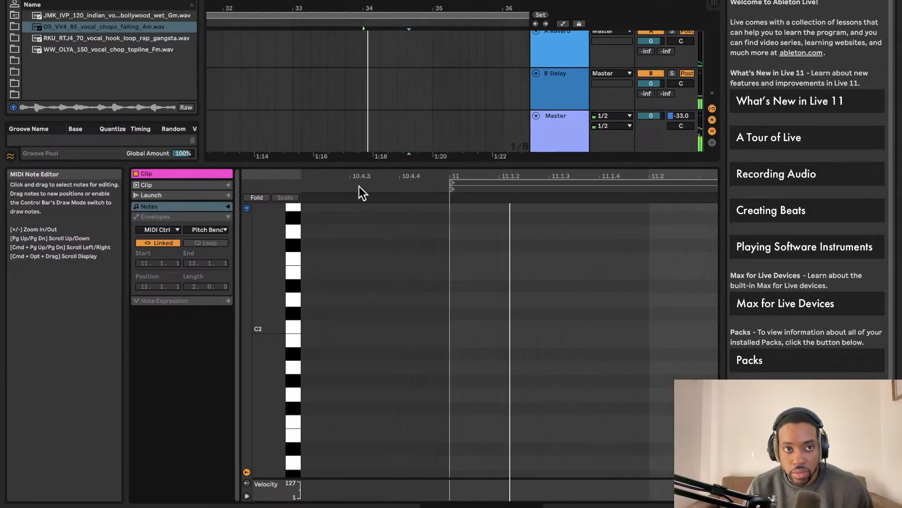
# Step: Nudge the second F2 note in track 53's clip slightly later and replay the clip from its start
pyautogui.hscroll(-1, 388, 215)
pyautogui.scroll(-3, 390, 222)
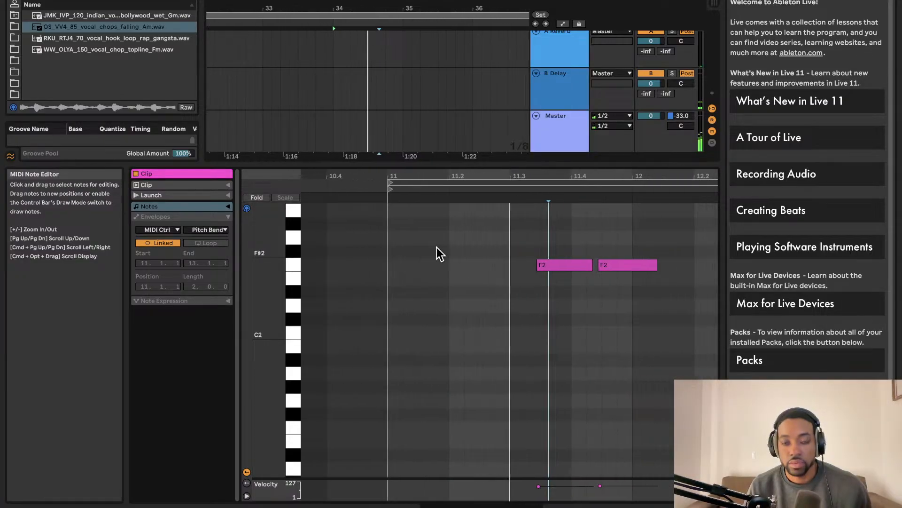
pyautogui.scroll(5, 443, 292)
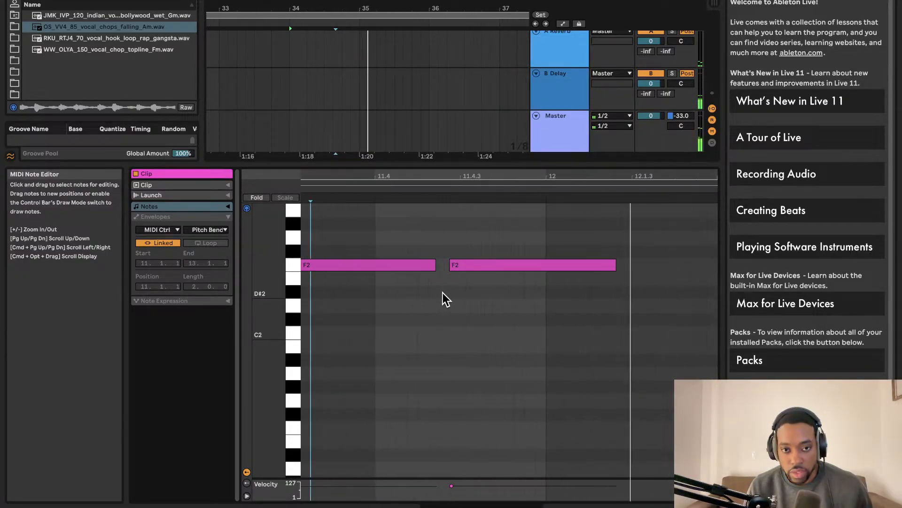
pyautogui.moveTo(468, 264); pyautogui.dragTo(475, 263)
pyautogui.press('space')
pyautogui.press('space')
# Step: Shift the second F2 note slightly earlier in two small moves, keeping it before 11.4.3, and replay the clip
pyautogui.scroll(3, 428, 274)
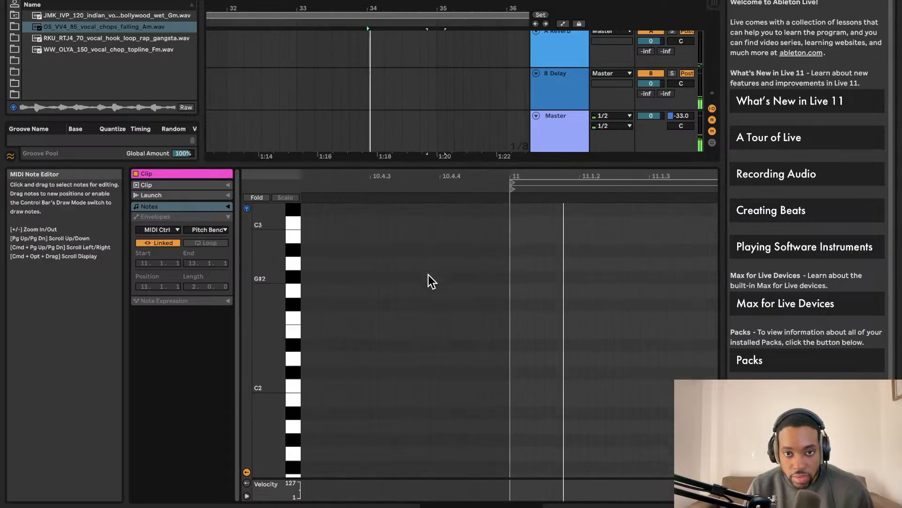
pyautogui.hscroll(-3, 432, 272)
pyautogui.scroll(-5, 432, 271)
pyautogui.scroll(2, 433, 266)
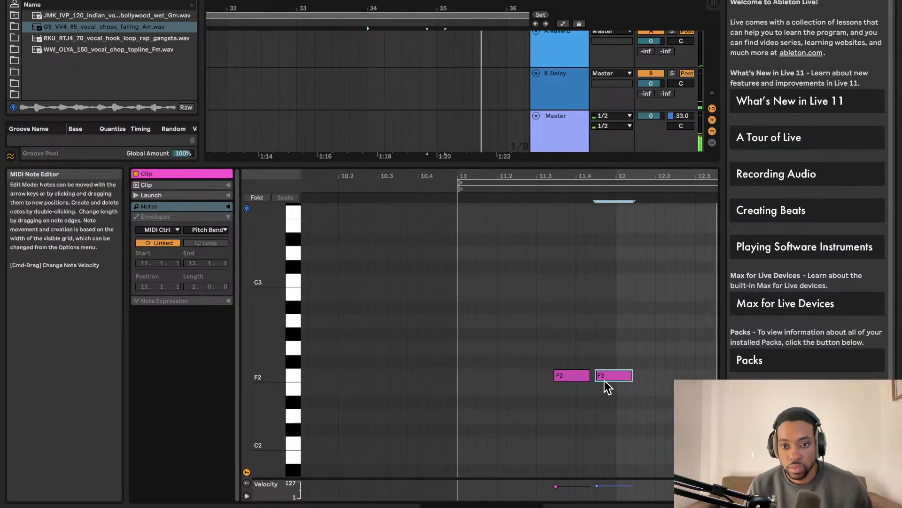
pyautogui.moveTo(603, 379); pyautogui.dragTo(599, 381)
pyautogui.scroll(8, 586, 381)
pyautogui.scroll(-2, 586, 382)
pyautogui.hscroll(2, 586, 382)
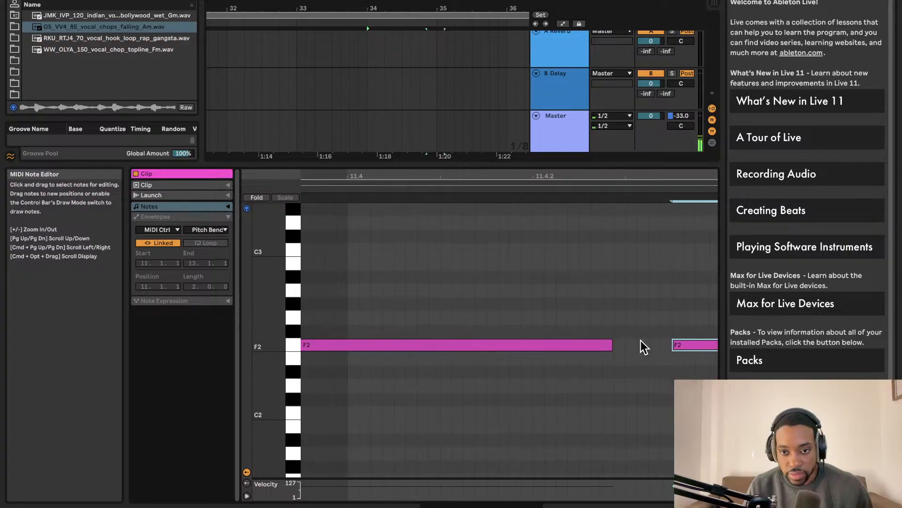
pyautogui.moveTo(691, 343); pyautogui.dragTo(677, 344)
pyautogui.press('space')
pyautogui.press('space')
# Step: Collapse the enlarged note editor and play the arrangement past bar 47 to review the layered vocal chops in context
pyautogui.scroll(-6, 585, 360)
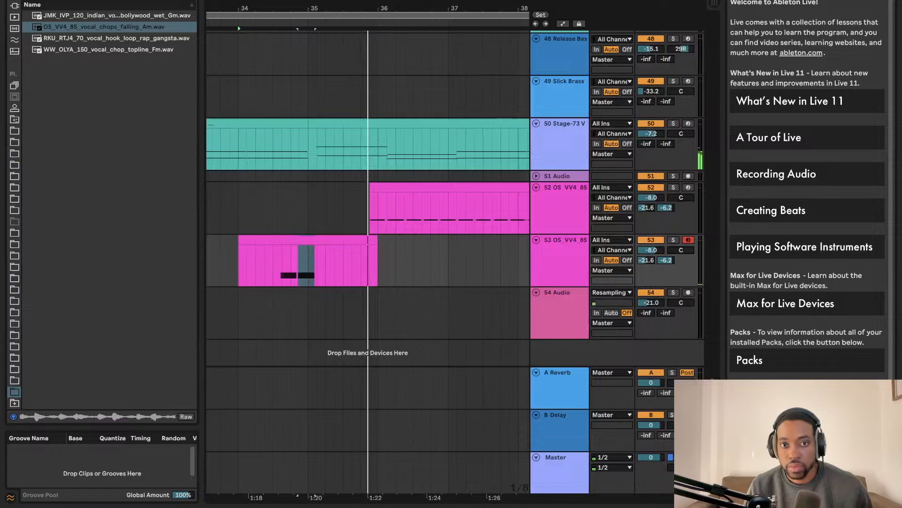
pyautogui.moveTo(402, 168); pyautogui.dragTo(429, 491)
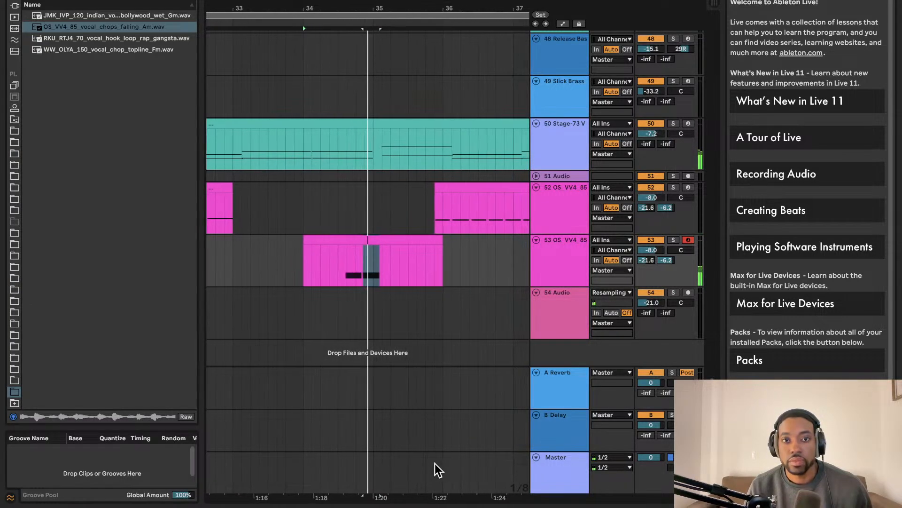
pyautogui.press('-')
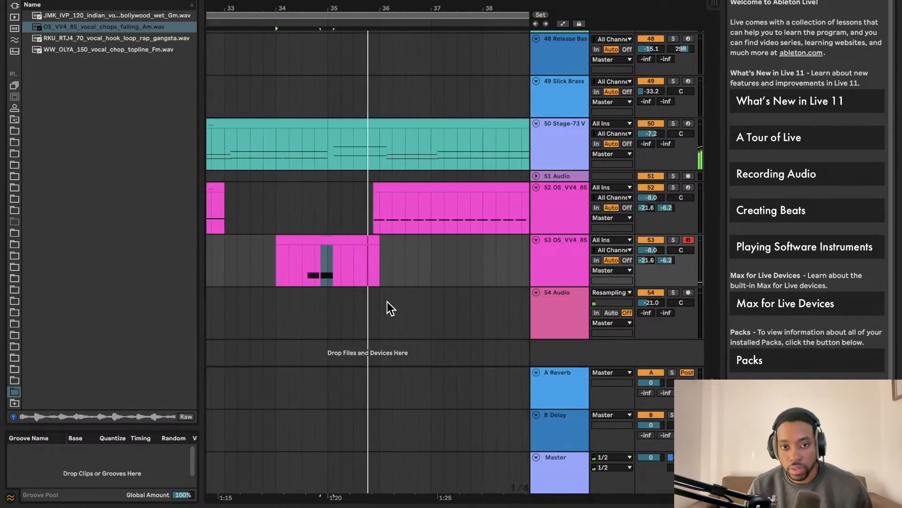
pyautogui.press('-')
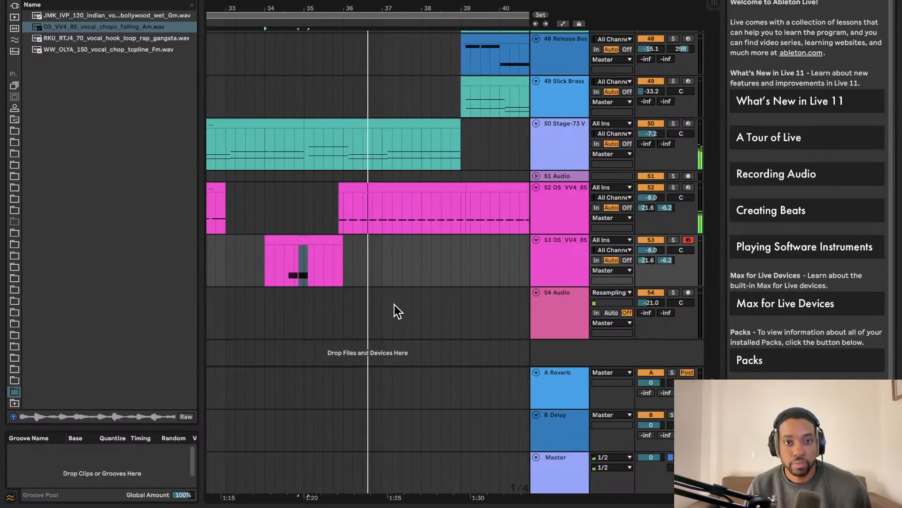
pyautogui.press('-')
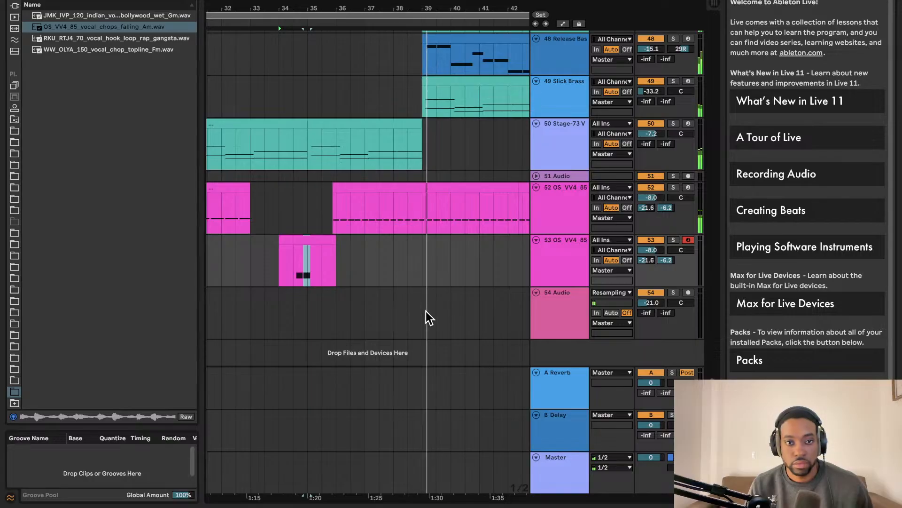
pyautogui.press('-')
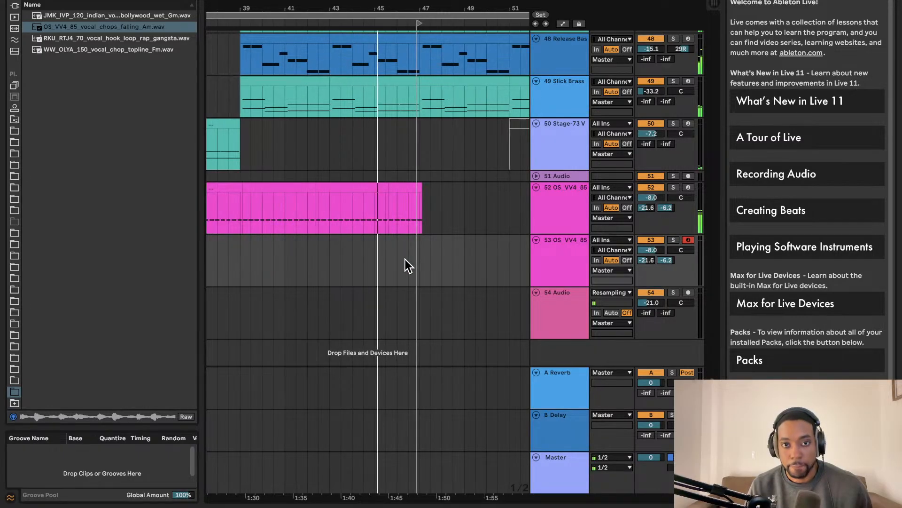
pyautogui.scroll(3, 407, 261)
pyautogui.scroll(1, 407, 262)
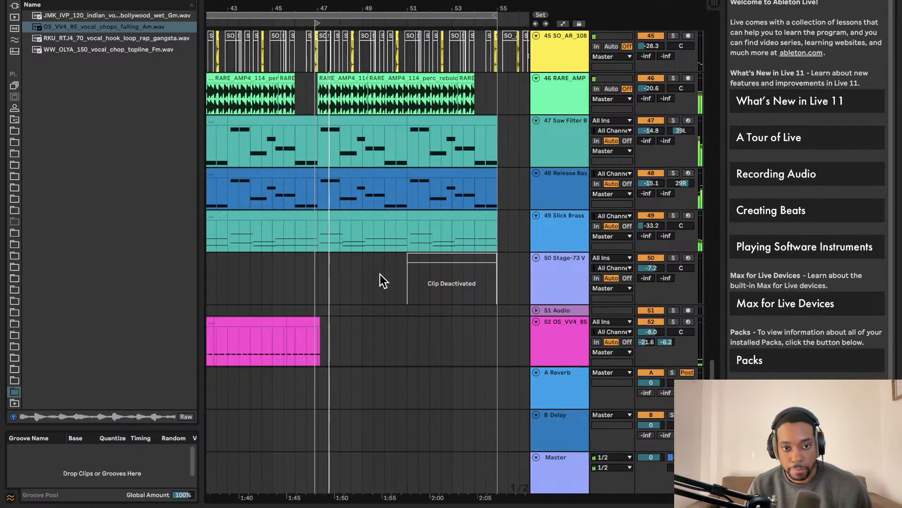
pyautogui.scroll(-5, 368, 302)
pyautogui.scroll(-4, 458, 299)
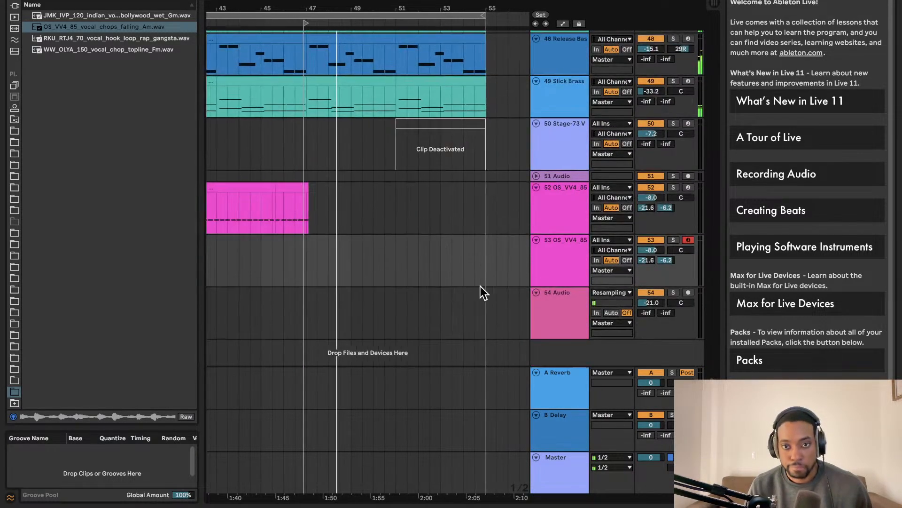
# Step: Select track 50 Stage-73 V and arm it for recording in place of track 53
pyautogui.click(549, 253)
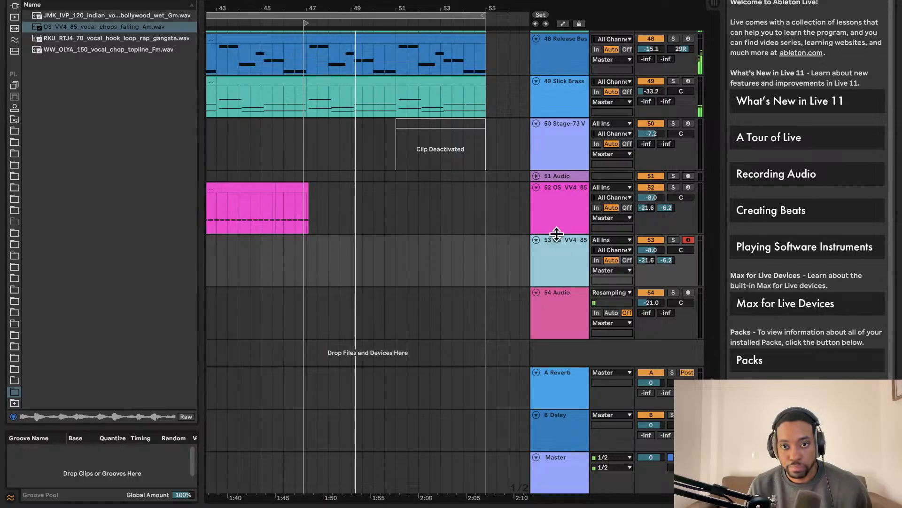
pyautogui.click(573, 155)
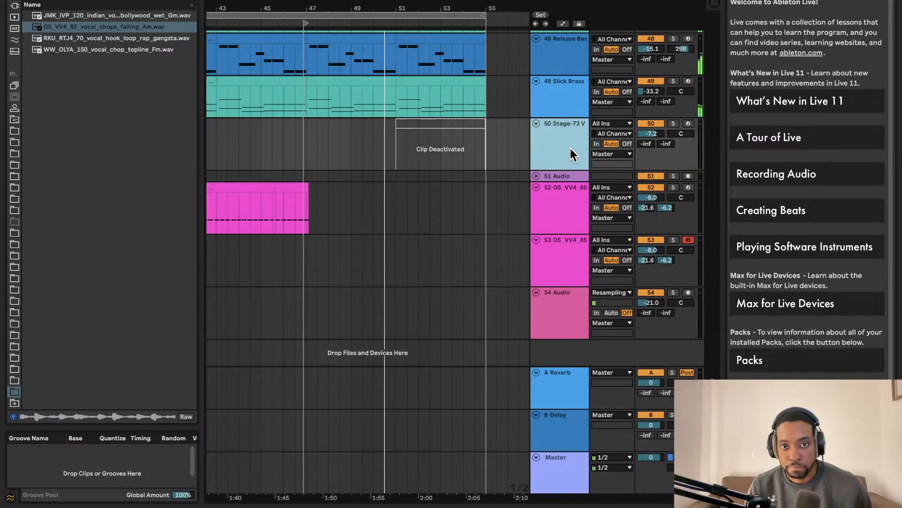
pyautogui.click(689, 124)
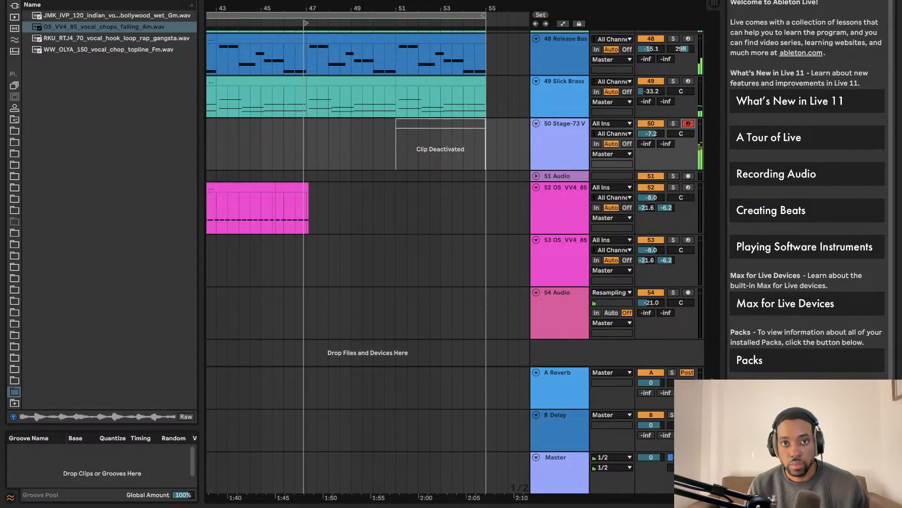
# Step: Capture the Stage-73 phrase played on track 50 and trim the clip to span bars 53 to 55
pyautogui.press('space')
pyautogui.hscroll(-10, 411, 134)
pyautogui.hscroll(12, 413, 140)
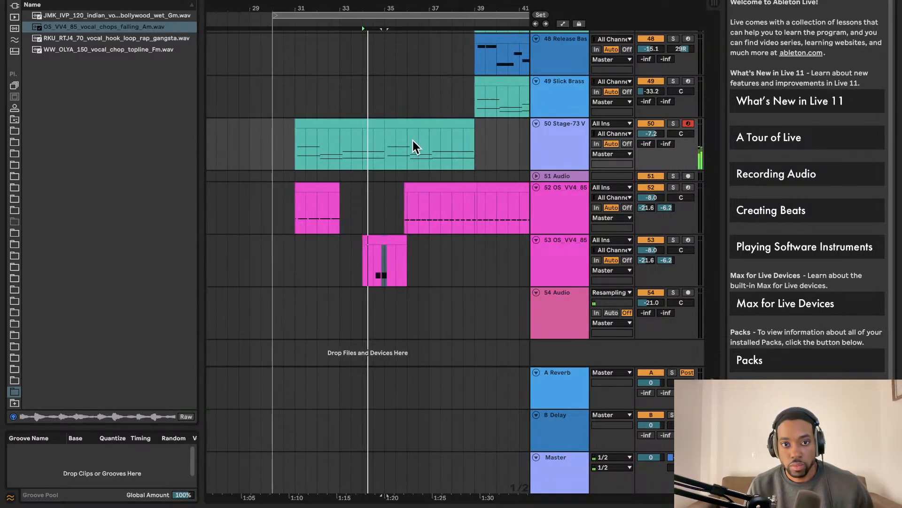
pyautogui.moveTo(314, 134); pyautogui.dragTo(373, 127)
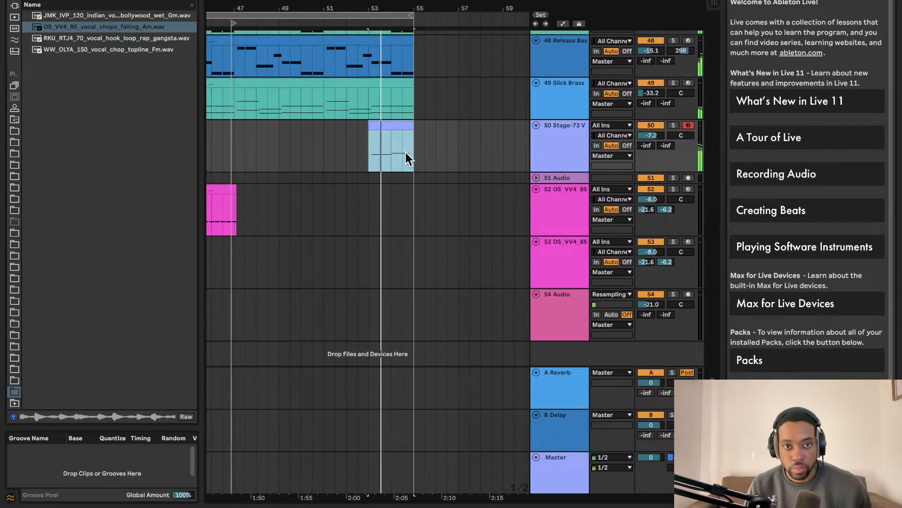
# Step: Open track 50's captured Stage-73 clip and nudge its G#2 note slightly later, just after bar 4
pyautogui.scroll(-1, 419, 195)
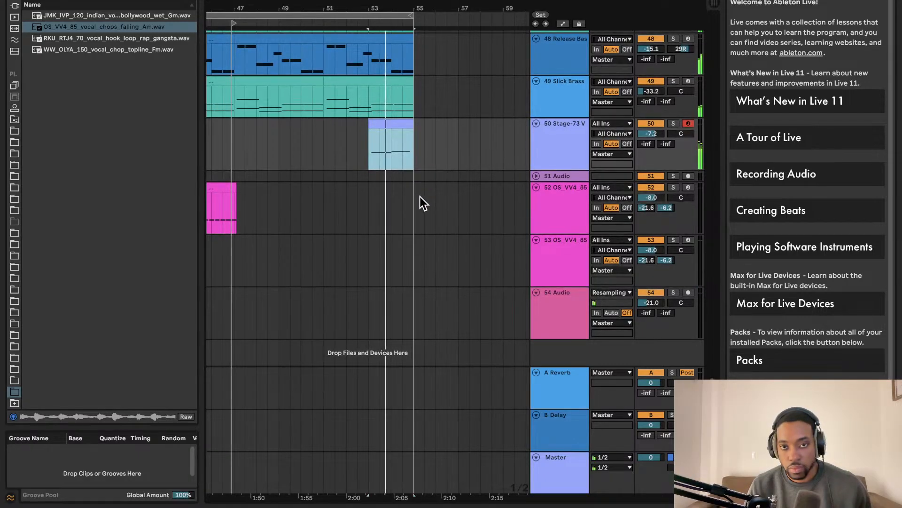
pyautogui.doubleClick(395, 122)
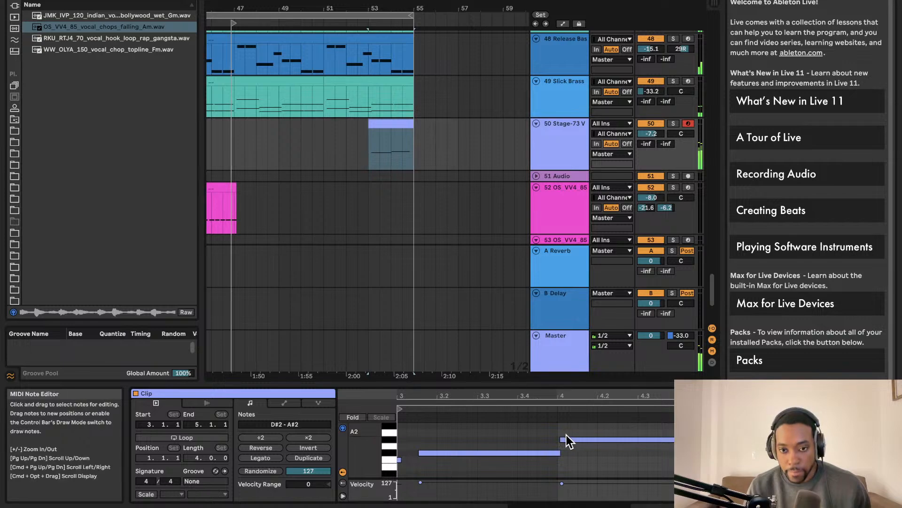
pyautogui.moveTo(561, 439); pyautogui.dragTo(564, 438)
pyautogui.click(314, 163)
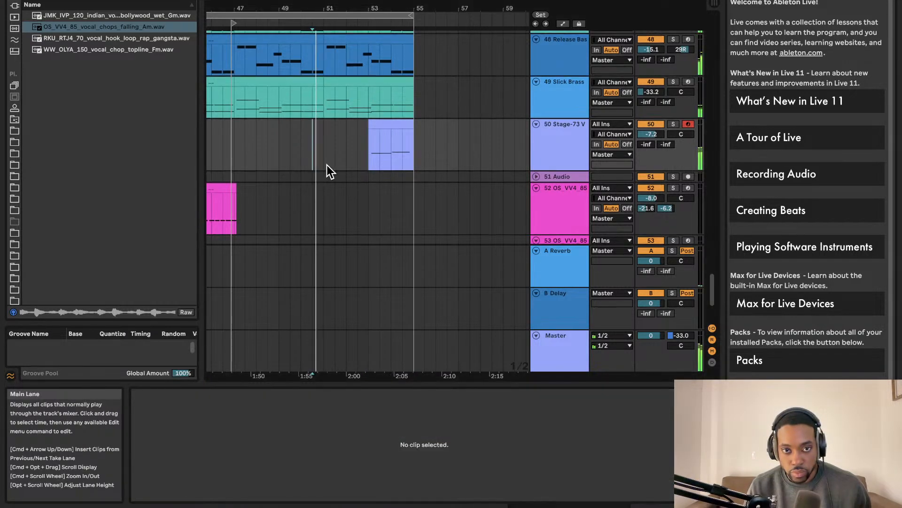
# Step: View the Stage-73 V instrument window on track 50 to check its sound settings and close it again
pyautogui.scroll(1, 643, 144)
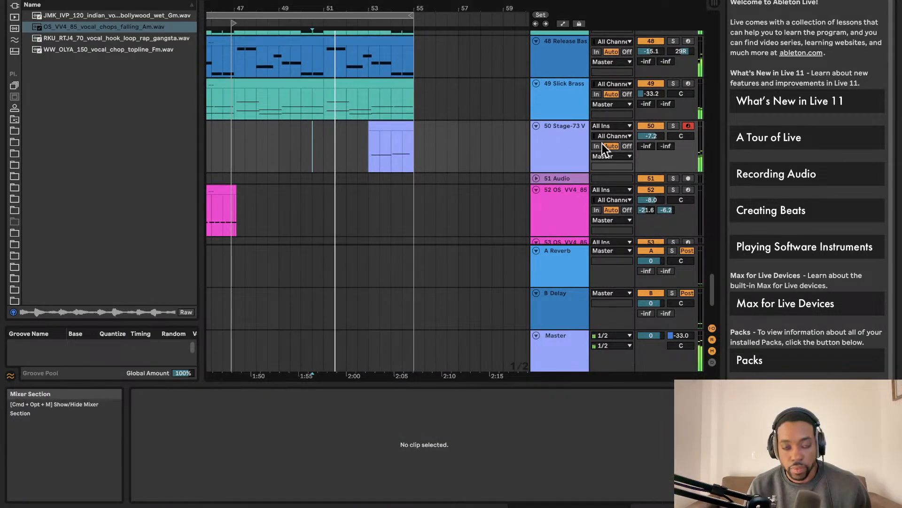
pyautogui.click(537, 144)
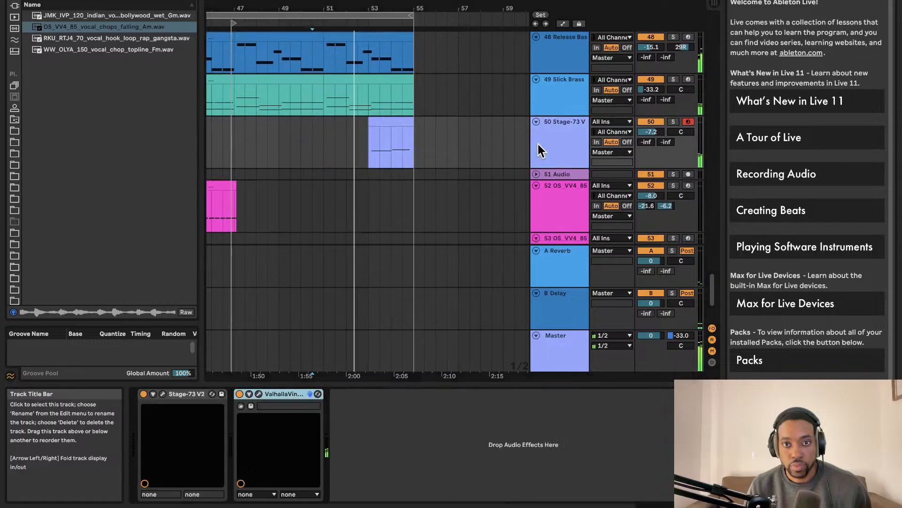
pyautogui.scroll(1, 236, 368)
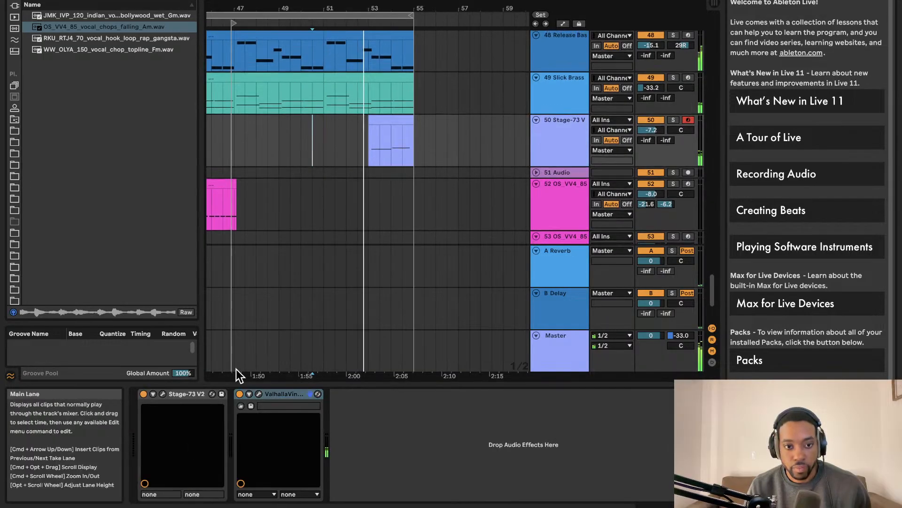
pyautogui.click(162, 394)
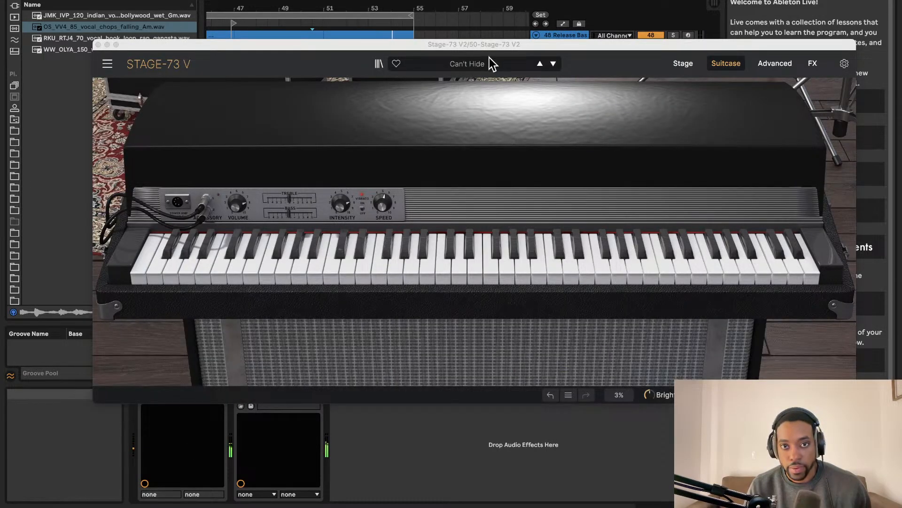
pyautogui.click(98, 45)
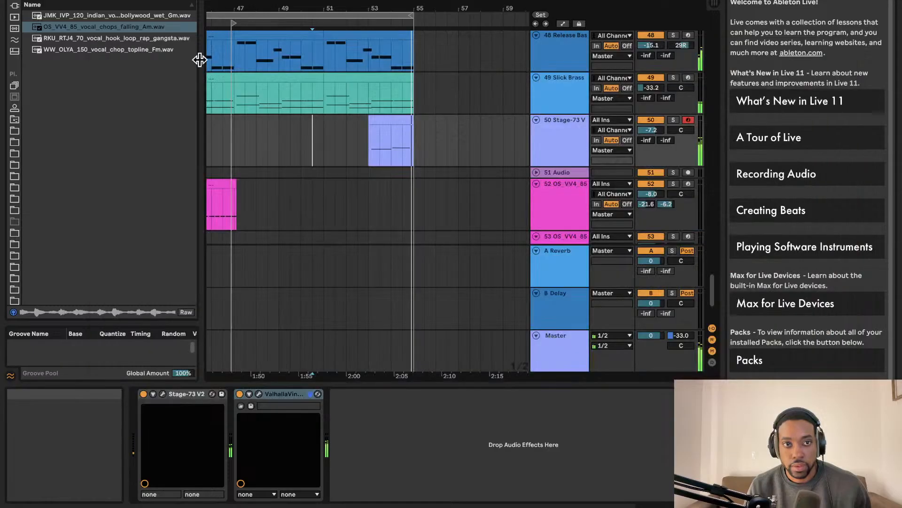
# Step: Reopen the captured Stage-73 clip, move its G#2 note slightly further past bar 4, and replay the clip
pyautogui.click(397, 125)
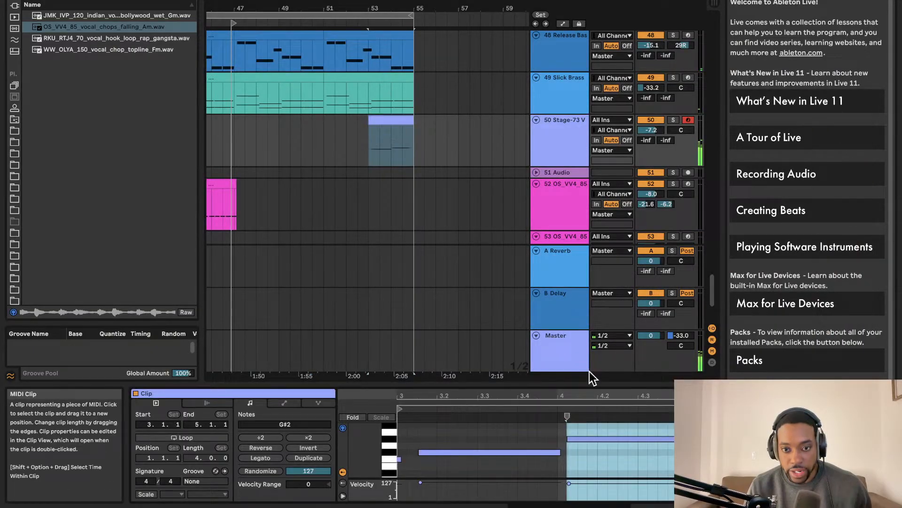
pyautogui.click(576, 437)
pyautogui.click(534, 438)
pyautogui.press('space')
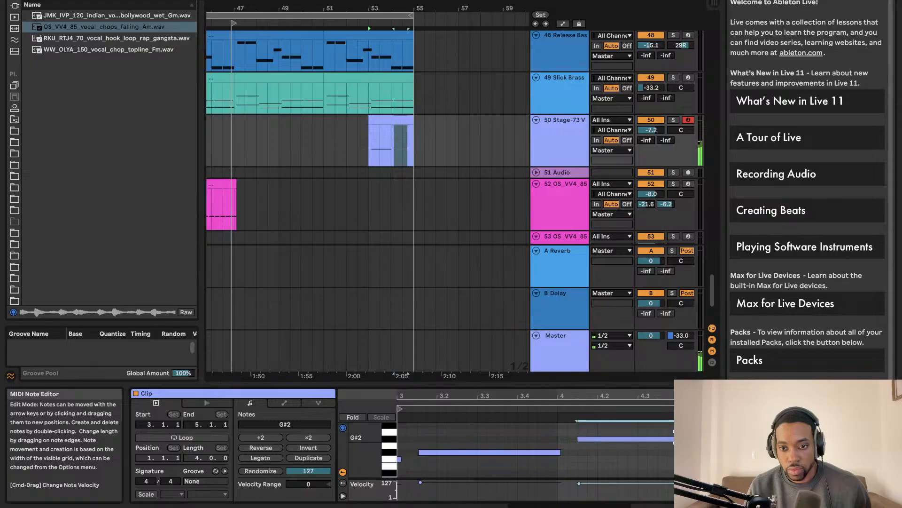
pyautogui.press('space')
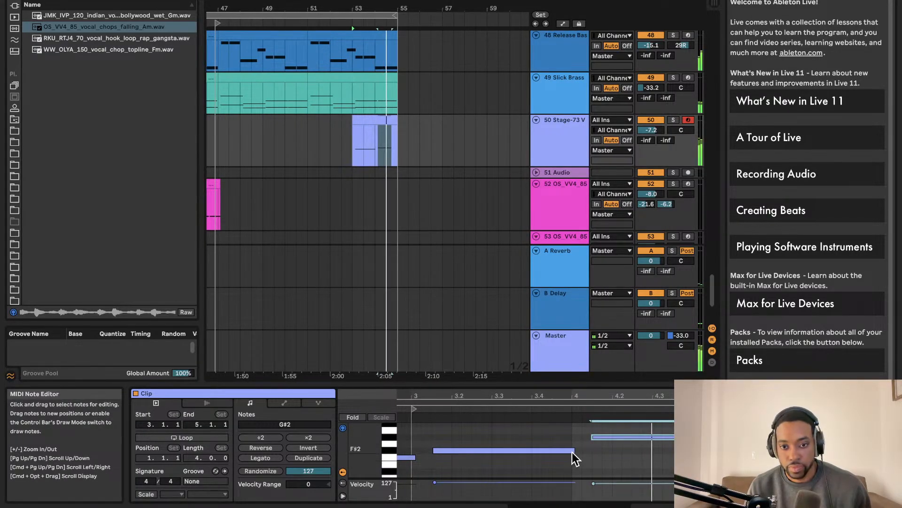
# Step: Shorten the end of the F#2 note to just before bar 4 in small trims, replaying the clip between them
pyautogui.press('space')
pyautogui.moveTo(573, 450); pyautogui.dragTo(571, 450)
pyautogui.click(537, 458)
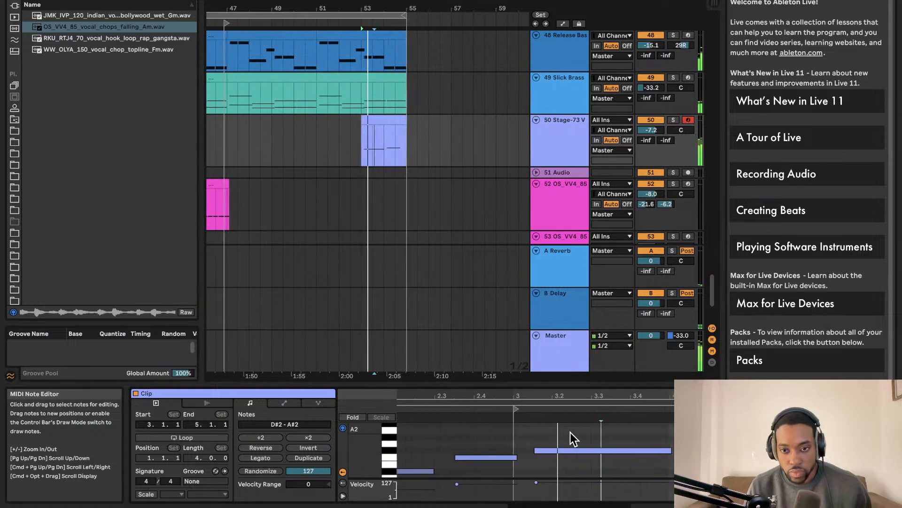
pyautogui.press('+')
pyautogui.press('space')
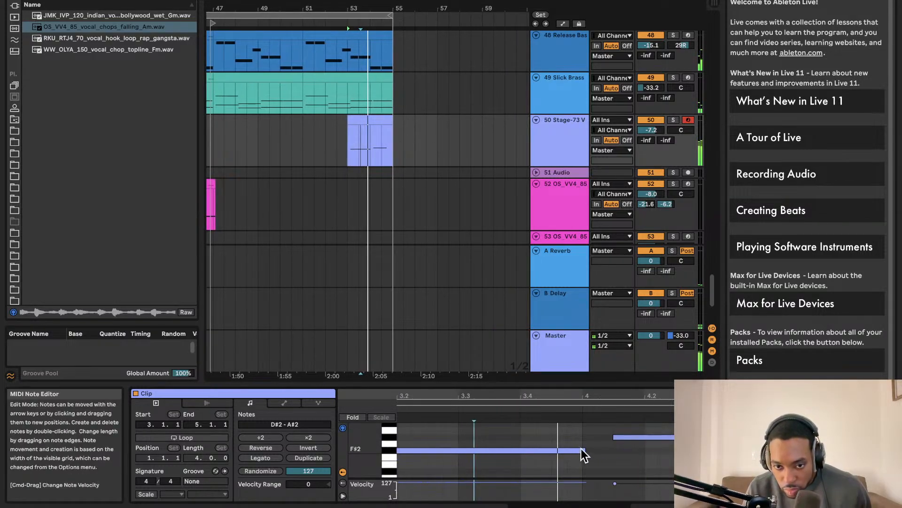
pyautogui.press('space')
pyautogui.moveTo(582, 450); pyautogui.dragTo(580, 449)
pyautogui.click(492, 438)
pyautogui.press('space')
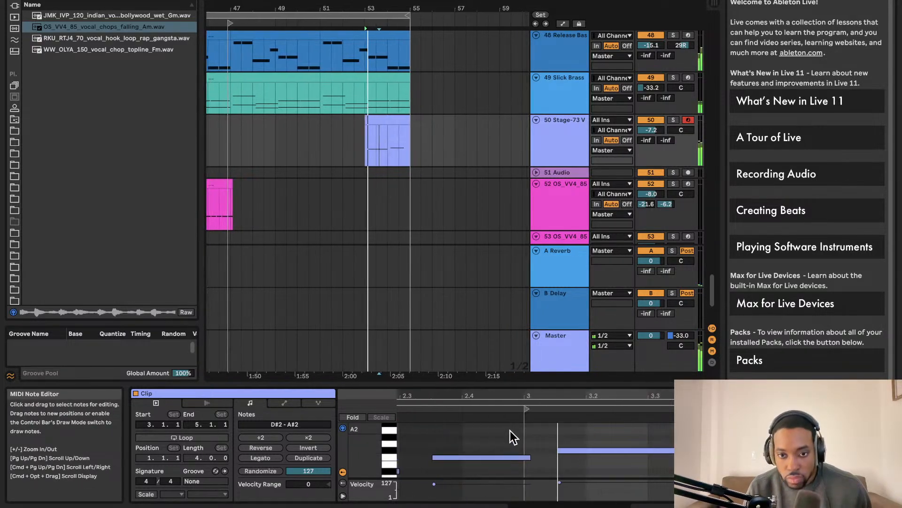
# Step: Select the F#2 and G#2 notes of the captured Stage-73 clip in turn and replay it to check their timing
pyautogui.scroll(-1, 555, 448)
pyautogui.click(557, 452)
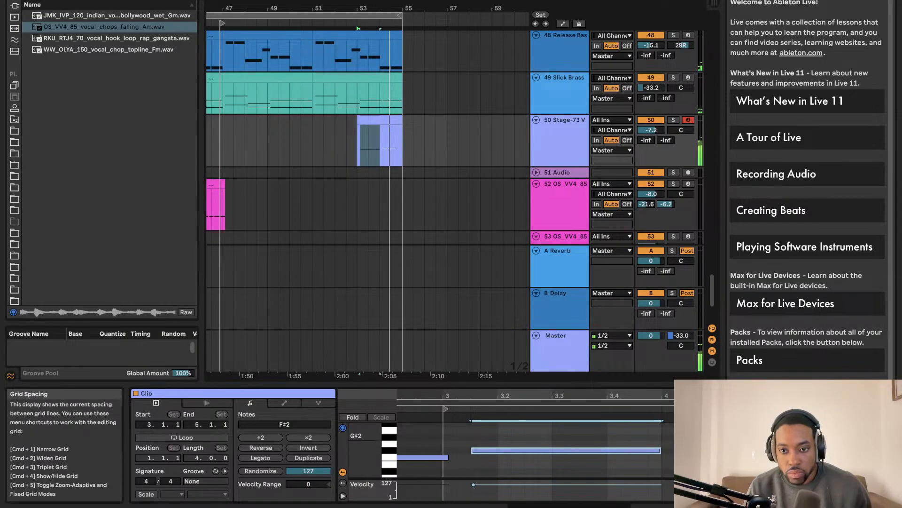
pyautogui.click(630, 450)
pyautogui.moveTo(601, 450); pyautogui.dragTo(600, 466)
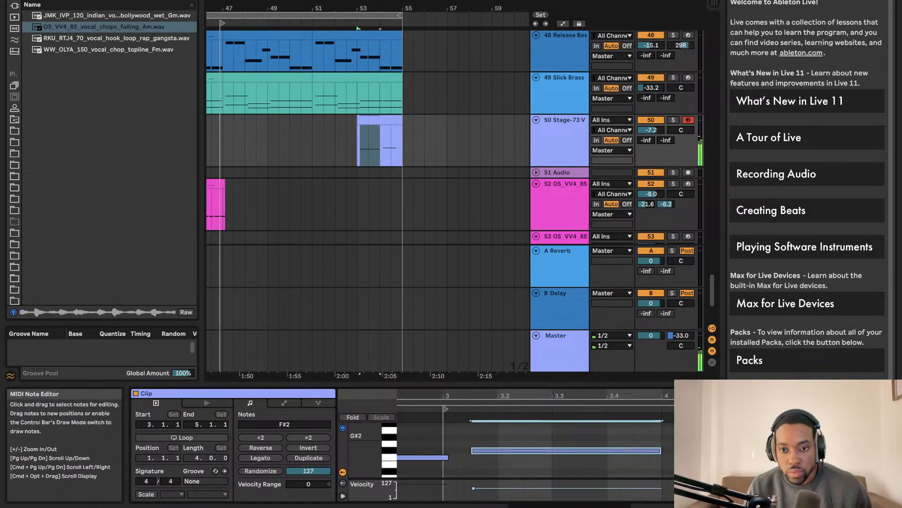
pyautogui.click(733, 430)
pyautogui.click(733, 437)
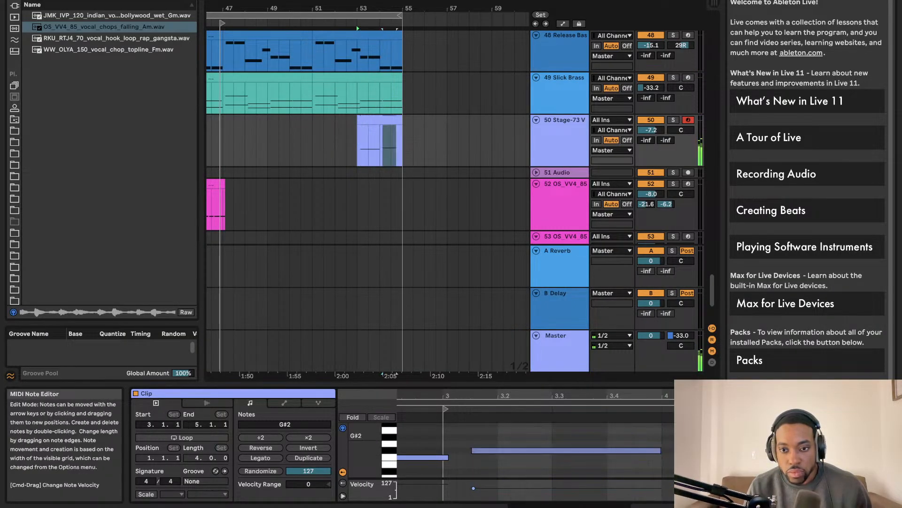
pyautogui.click(609, 450)
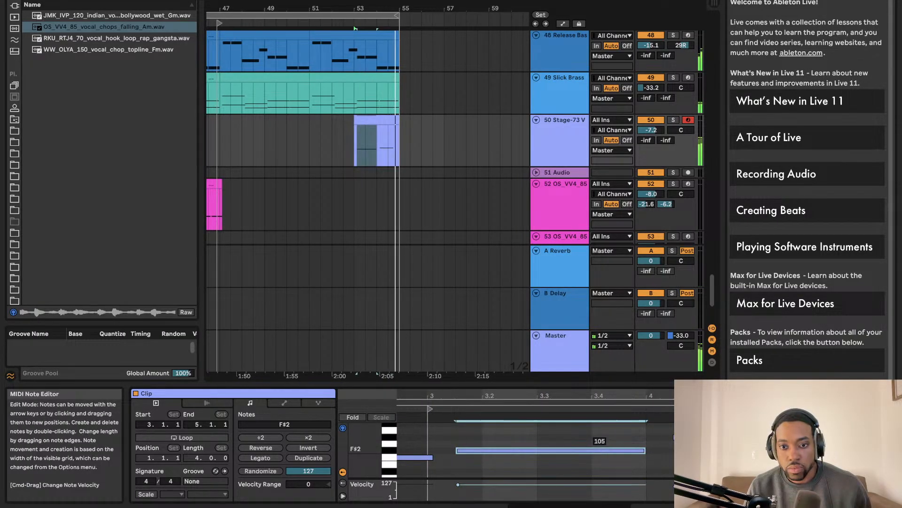
pyautogui.hscroll(-3, 605, 430)
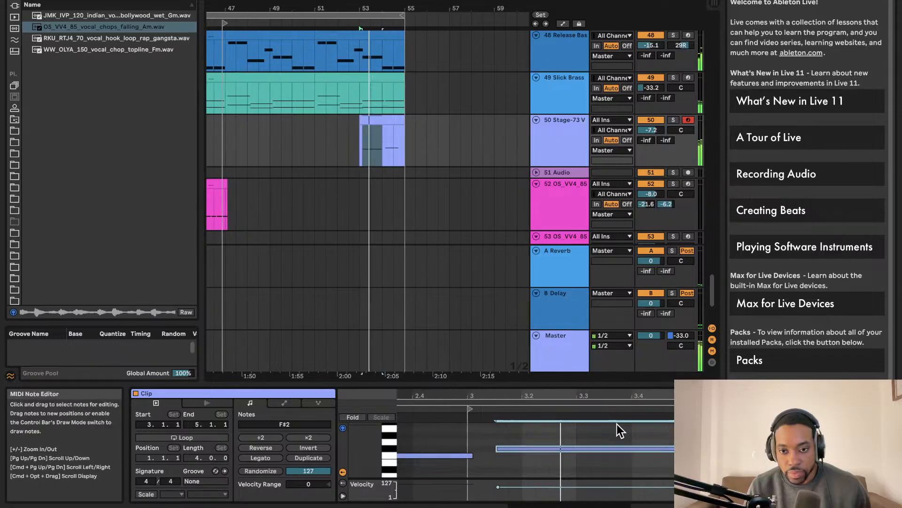
pyautogui.hscroll(5, 619, 427)
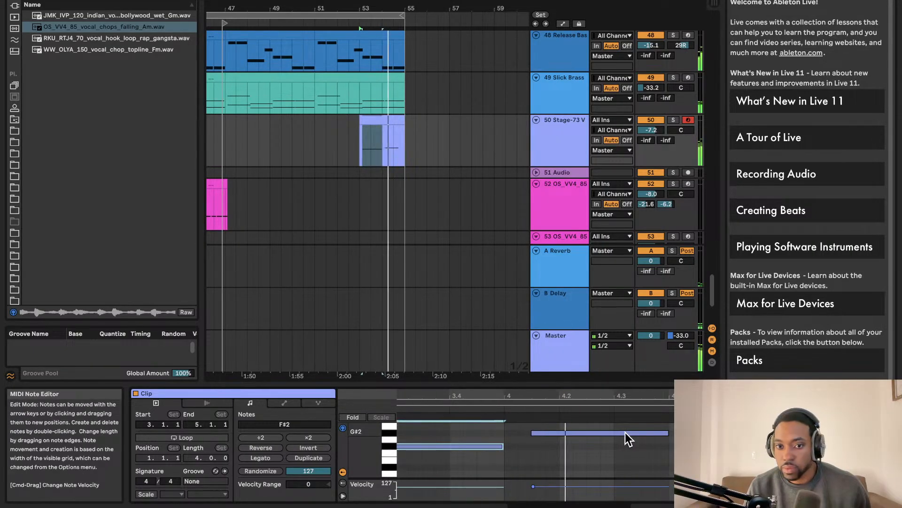
pyautogui.click(598, 433)
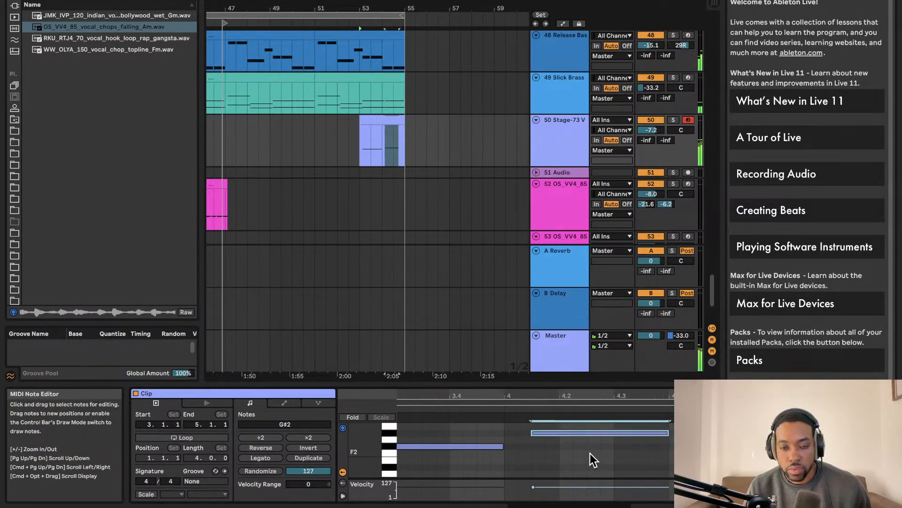
pyautogui.press('space')
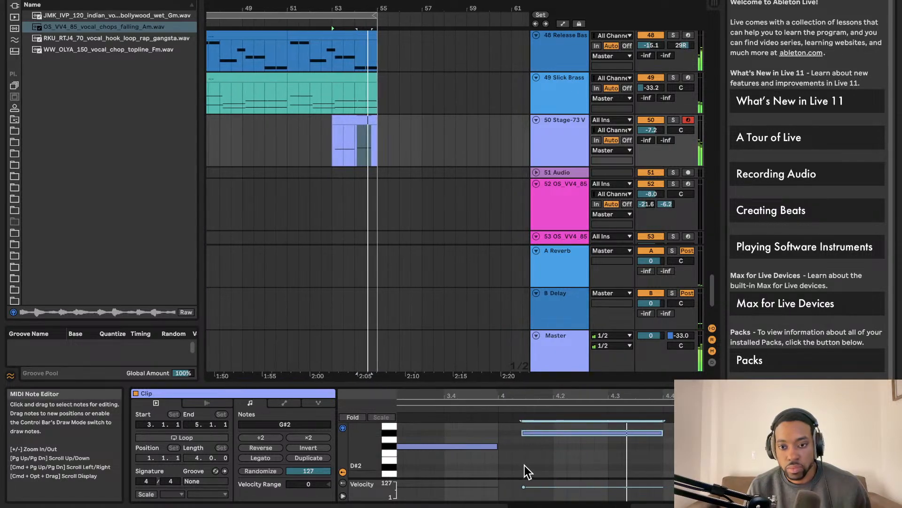
# Step: Hide the clip's note editor and follow the playback across the arrangement from bar 30
pyautogui.scroll(5, 526, 443)
pyautogui.hscroll(-5, 482, 435)
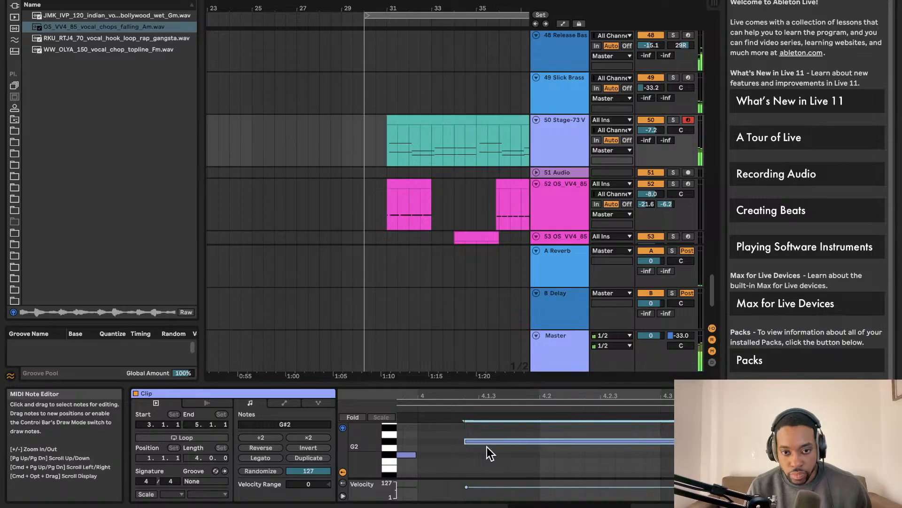
pyautogui.scroll(-5, 456, 429)
pyautogui.hscroll(-4, 457, 428)
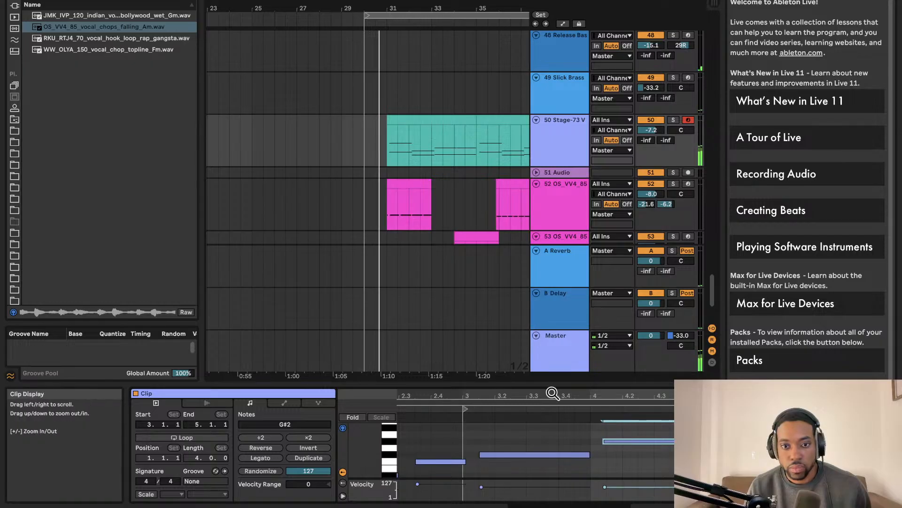
pyautogui.moveTo(554, 384); pyautogui.dragTo(555, 505)
pyautogui.hscroll(3, 435, 294)
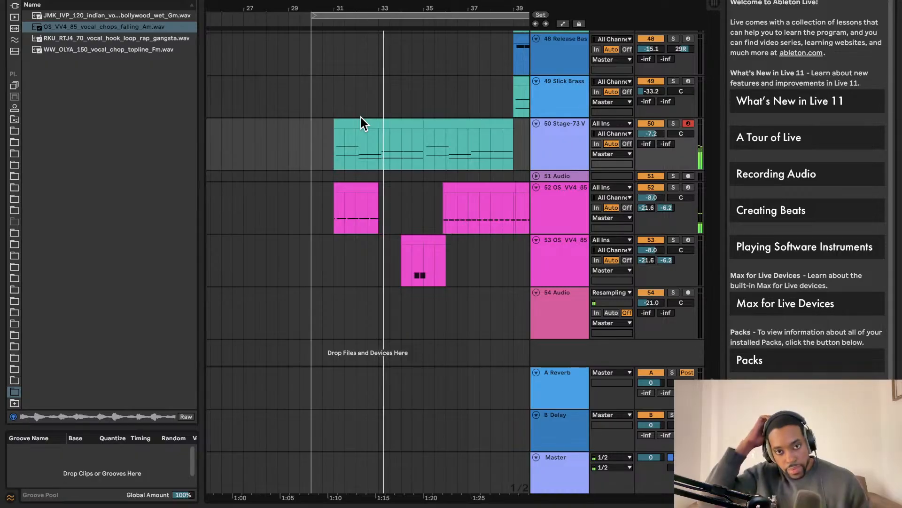
pyautogui.hscroll(2, 363, 124)
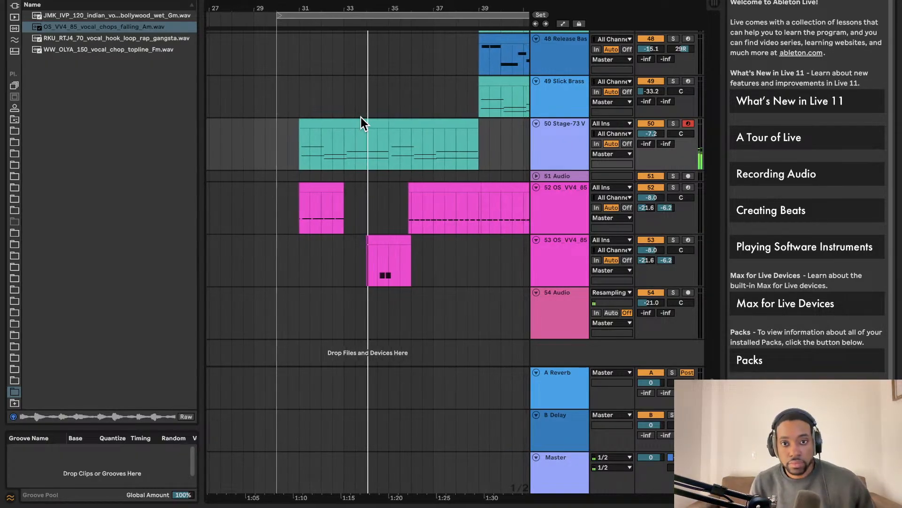
# Step: Show track 50's device chain and check the ValhallaVintageVerb plug-in window
pyautogui.doubleClick(551, 148)
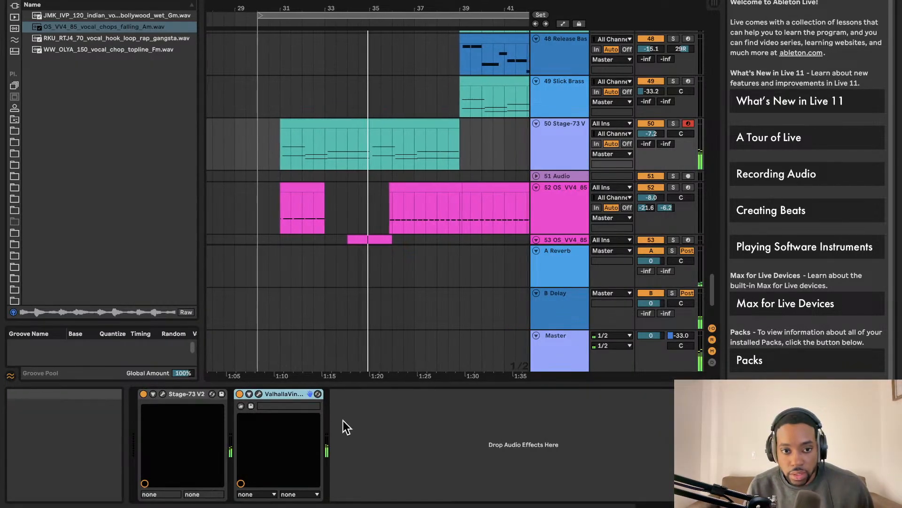
pyautogui.click(258, 394)
pyautogui.click(258, 394)
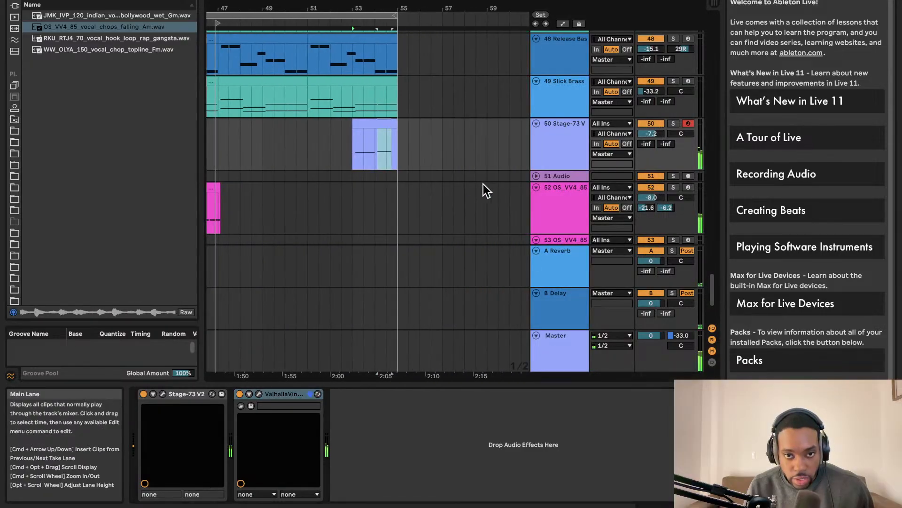
pyautogui.click(367, 124)
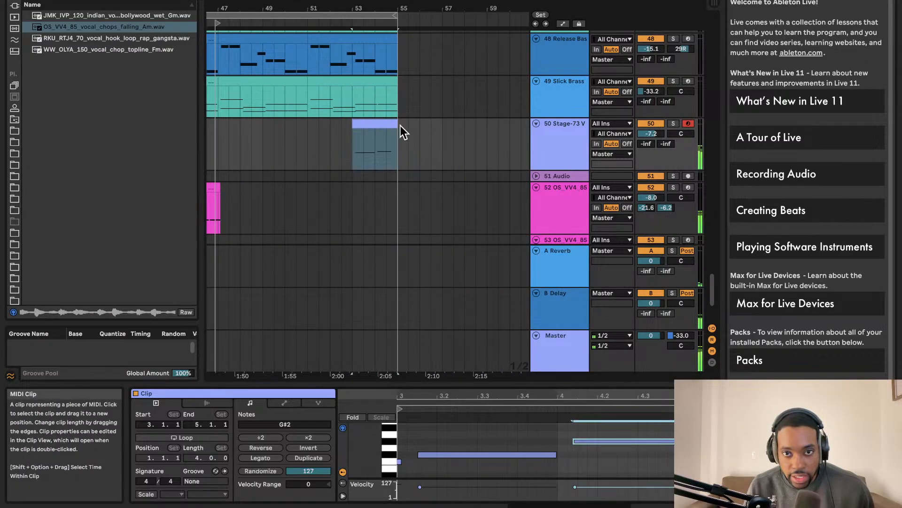
pyautogui.rightClick(569, 136)
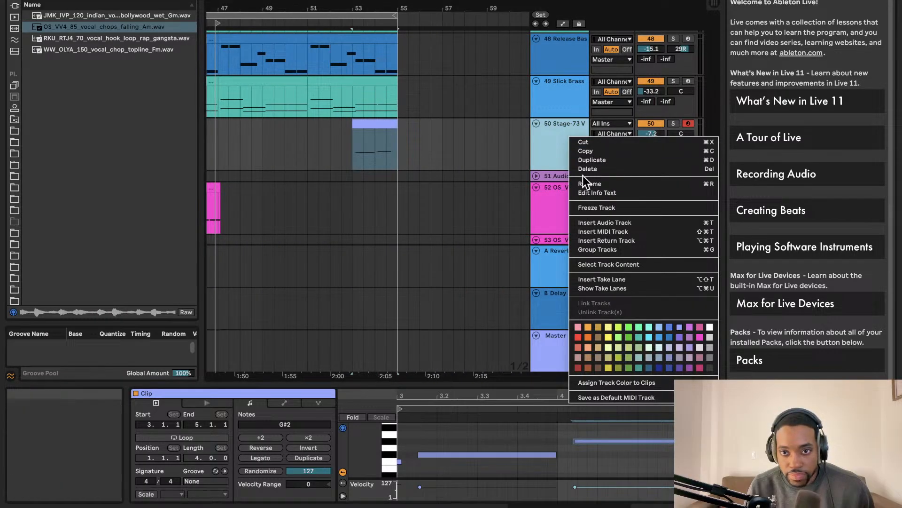
pyautogui.click(538, 134)
pyautogui.rightClick(557, 139)
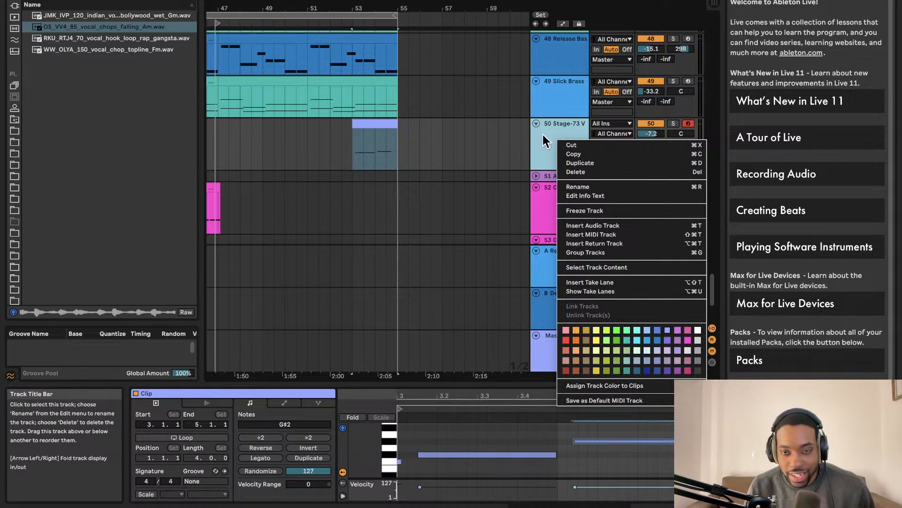
pyautogui.click(542, 134)
pyautogui.click(377, 124)
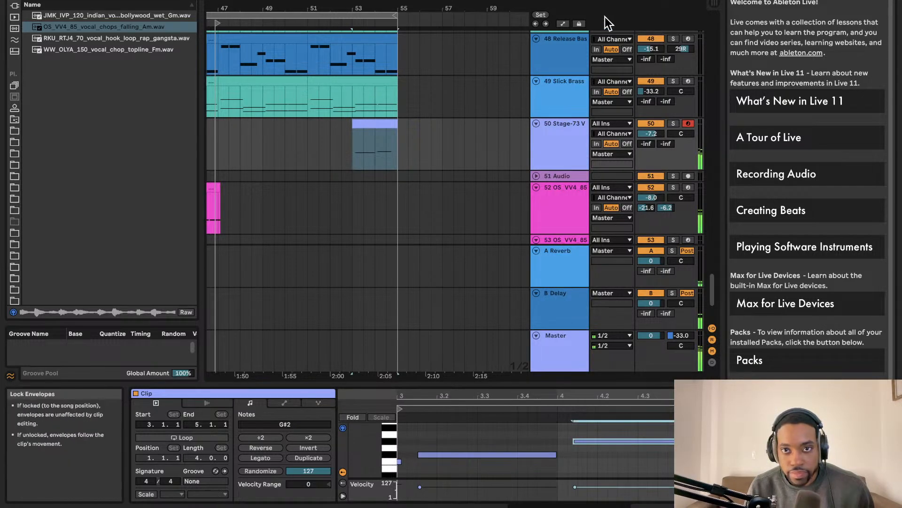
# Step: Turn on automation display and show the Stage-73 V2 Device On envelope on track 50
pyautogui.click(563, 24)
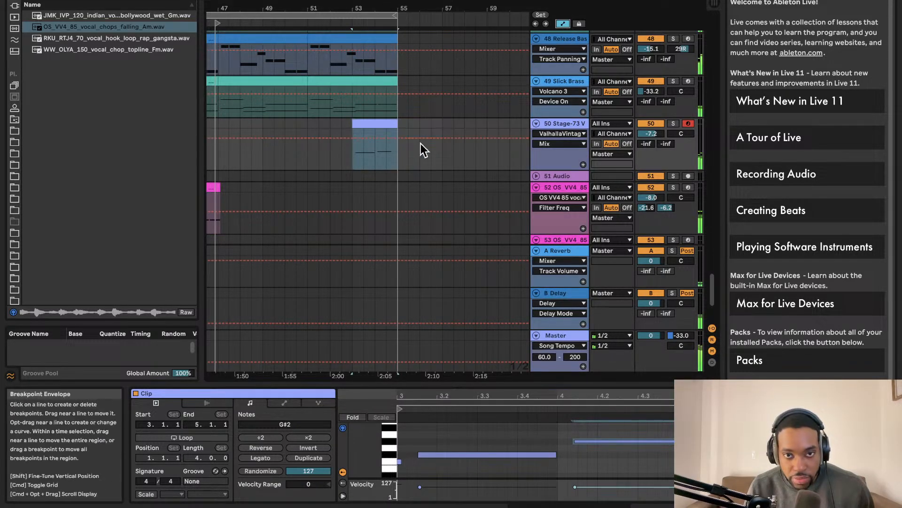
pyautogui.click(574, 135)
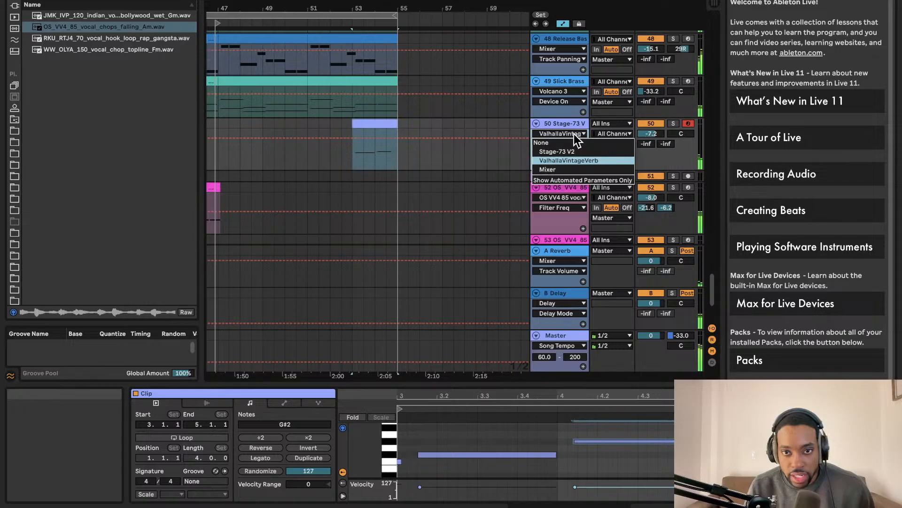
pyautogui.click(574, 135)
pyautogui.scroll(1, 551, 209)
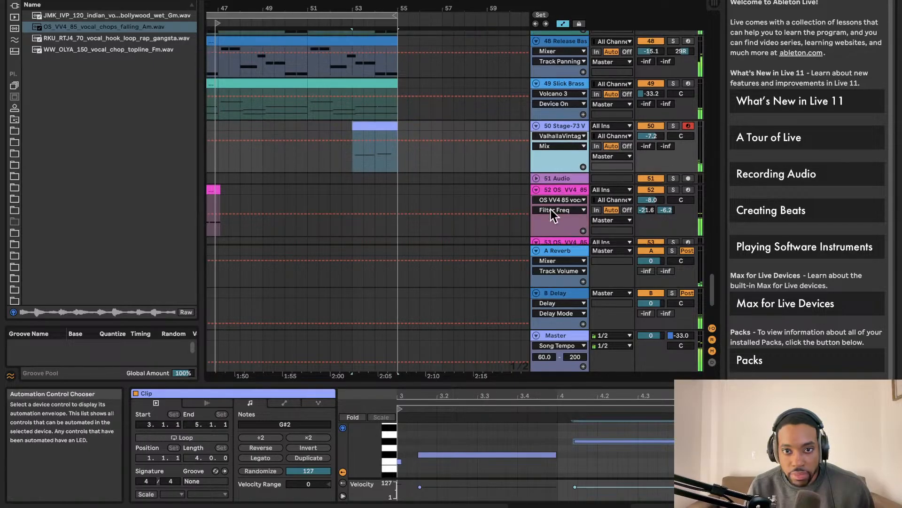
pyautogui.click(564, 124)
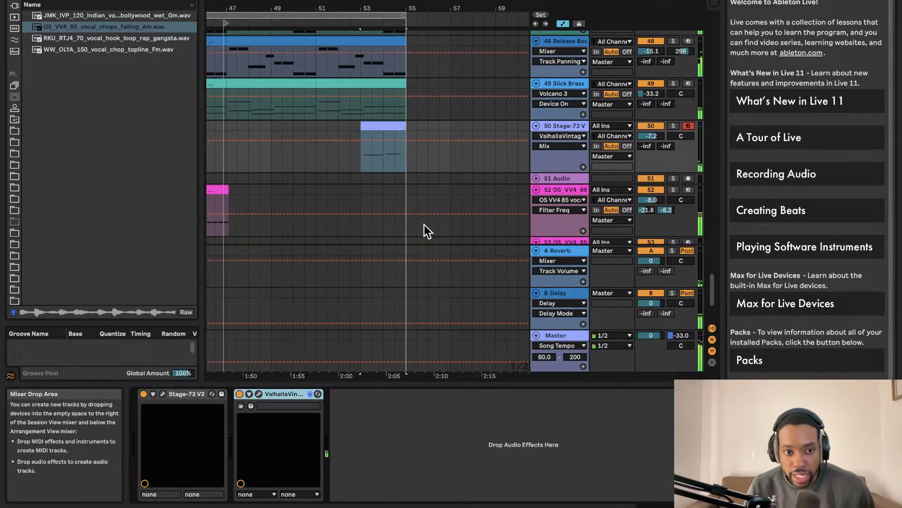
pyautogui.rightClick(145, 398)
pyautogui.click(151, 401)
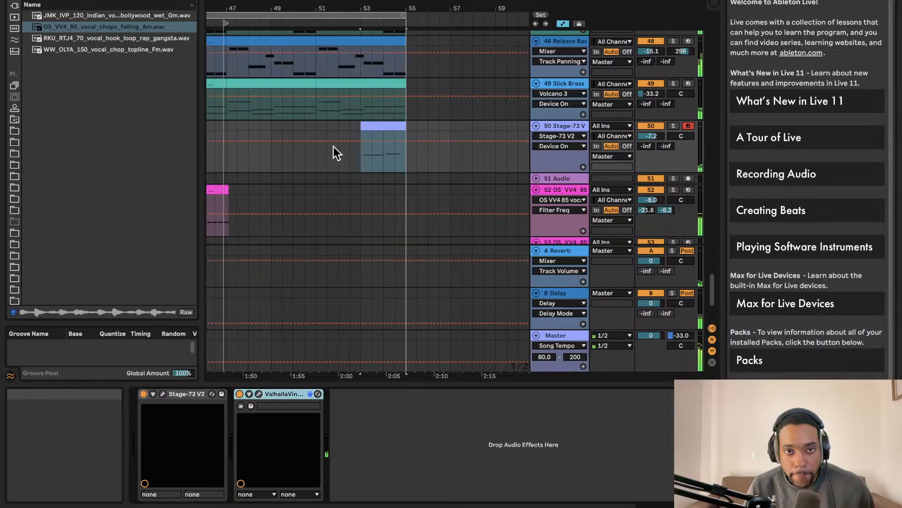
# Step: Automate Stage-73 V2 to stay on from bar 53 and switch off at bar 55, and hide the automation
pyautogui.click(363, 137)
pyautogui.click(406, 143)
pyautogui.moveTo(399, 145); pyautogui.dragTo(407, 171)
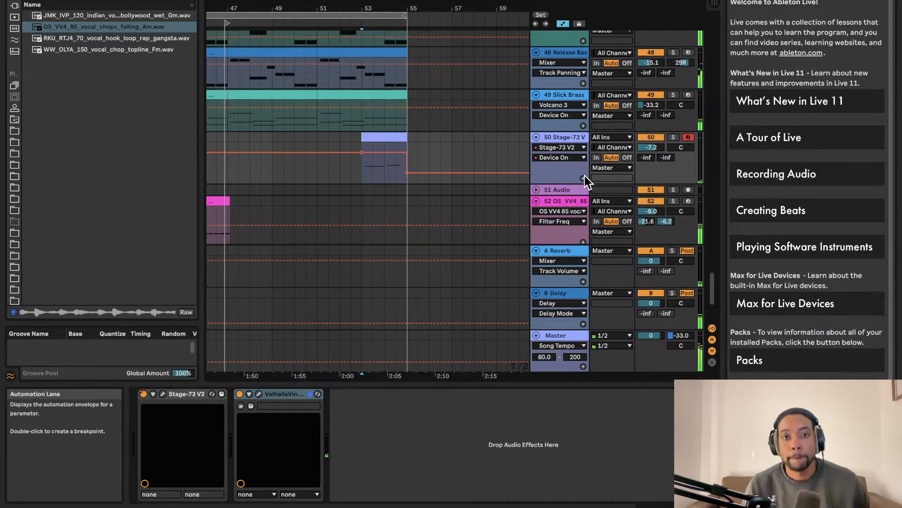
pyautogui.click(563, 24)
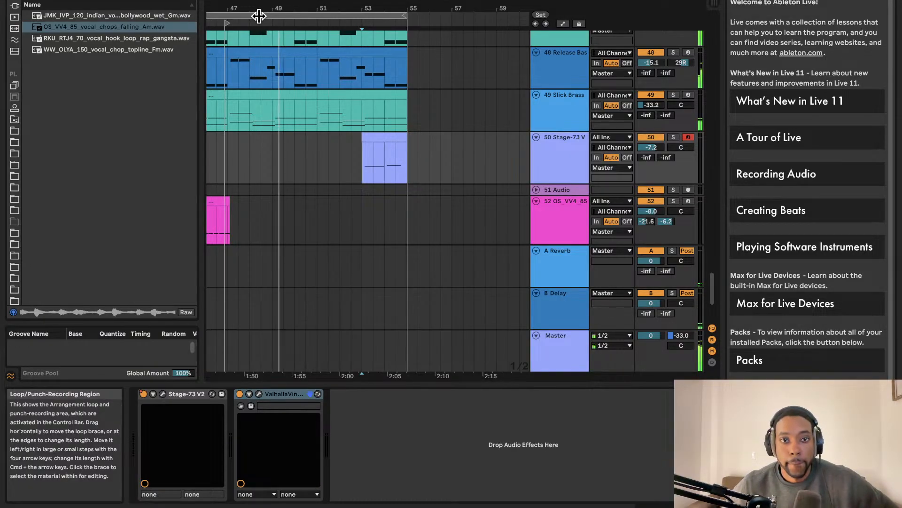
# Step: Duplicate vocal chop track 52 (OS_VV4_85) together with its clips
pyautogui.hscroll(-5, 259, 16)
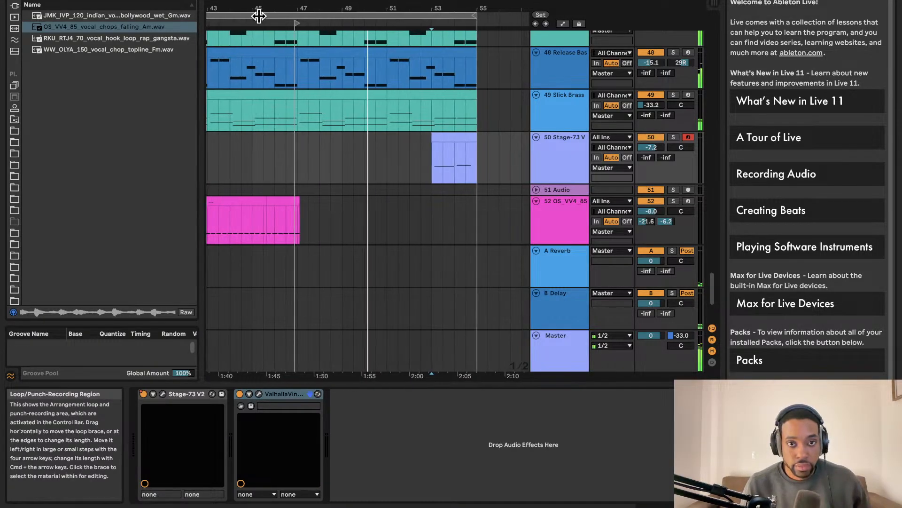
pyautogui.scroll(1, 367, 100)
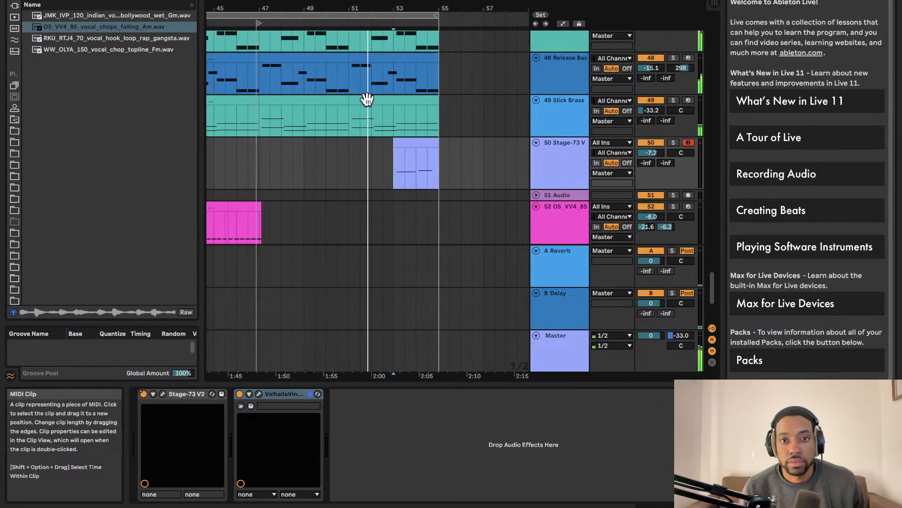
pyautogui.hscroll(-4, 410, 131)
pyautogui.scroll(-3, 409, 132)
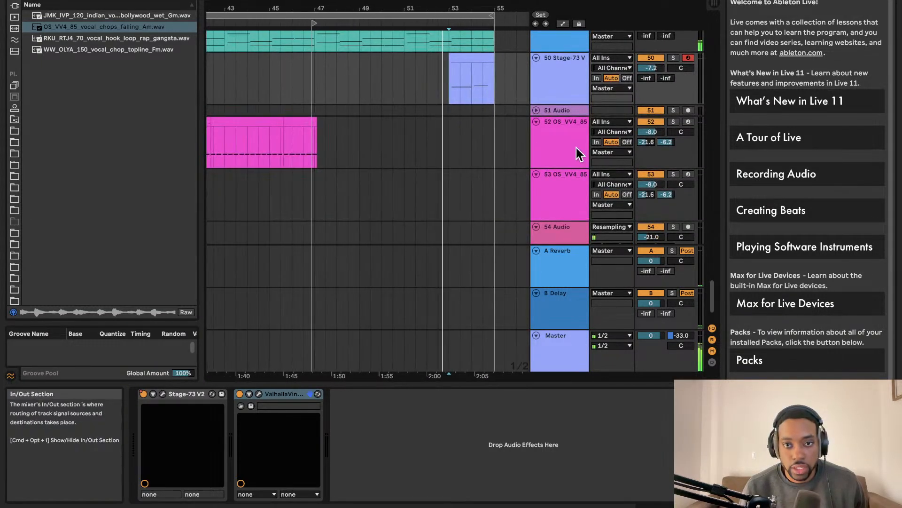
pyautogui.rightClick(566, 148)
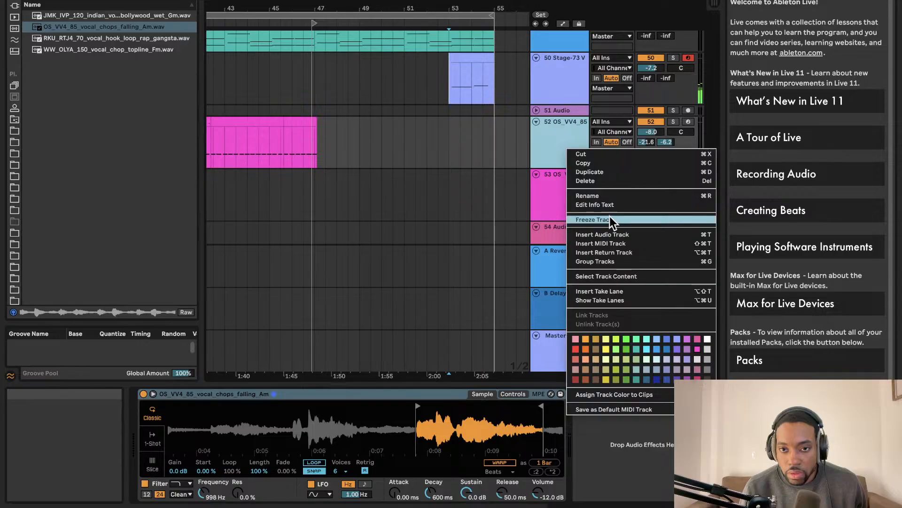
pyautogui.click(546, 148)
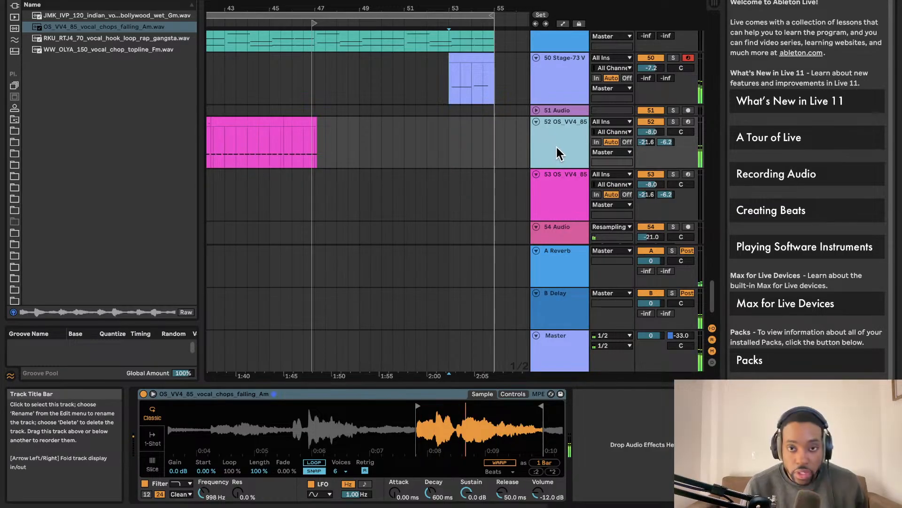
pyautogui.press('super+d')
# Step: Freeze the duplicated vocal chop track 53 and flatten it into audio clips
pyautogui.rightClick(570, 202)
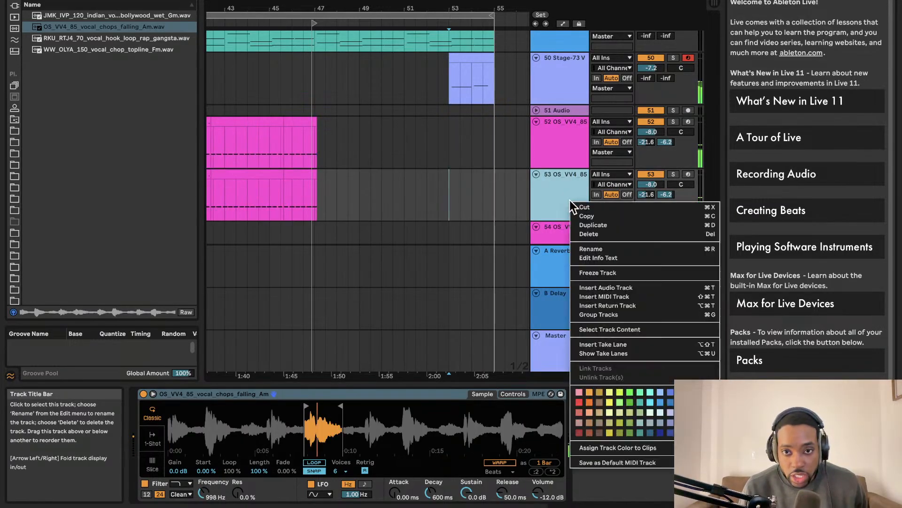
pyautogui.click(599, 270)
pyautogui.click(543, 262)
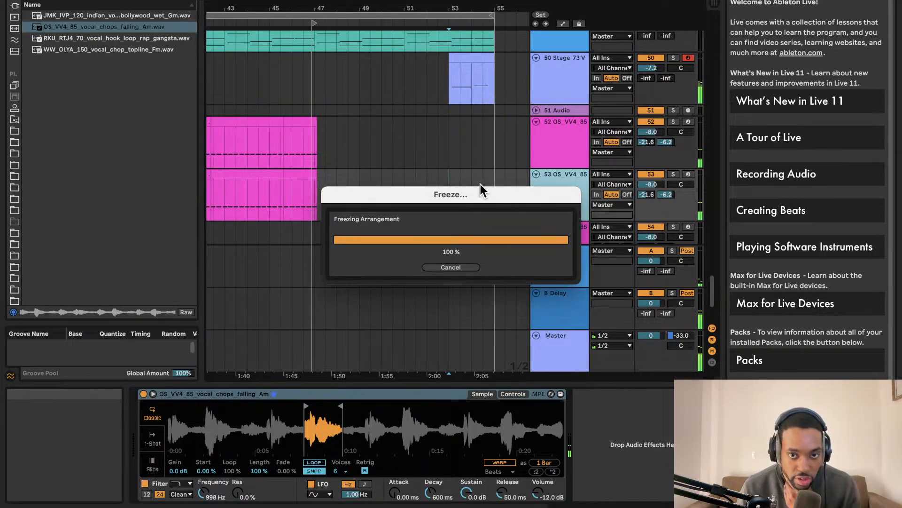
pyautogui.hscroll(-5, 486, 180)
pyautogui.rightClick(545, 188)
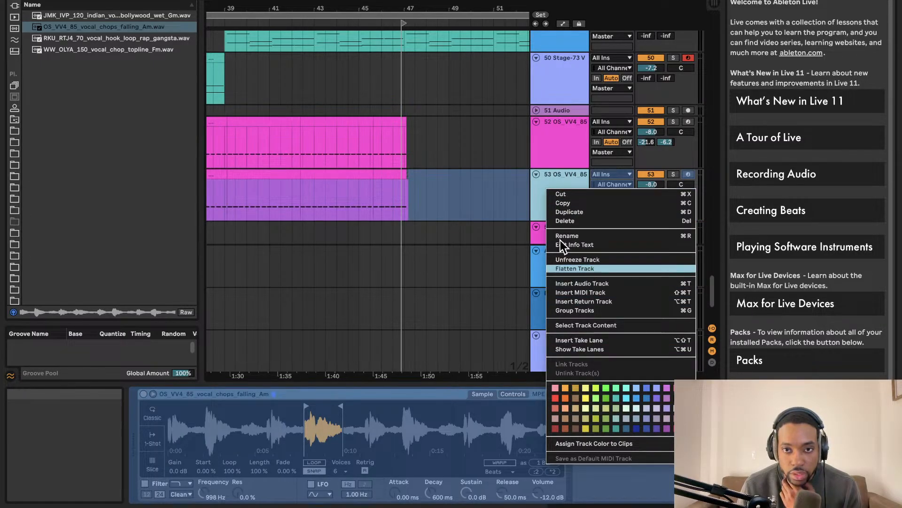
pyautogui.click(587, 267)
pyautogui.hscroll(-1, 487, 197)
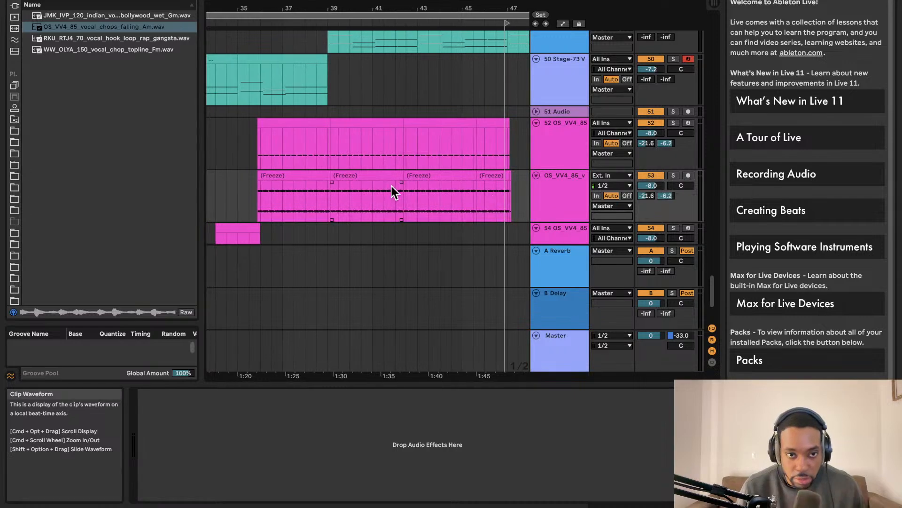
pyautogui.scroll(-5, 380, 190)
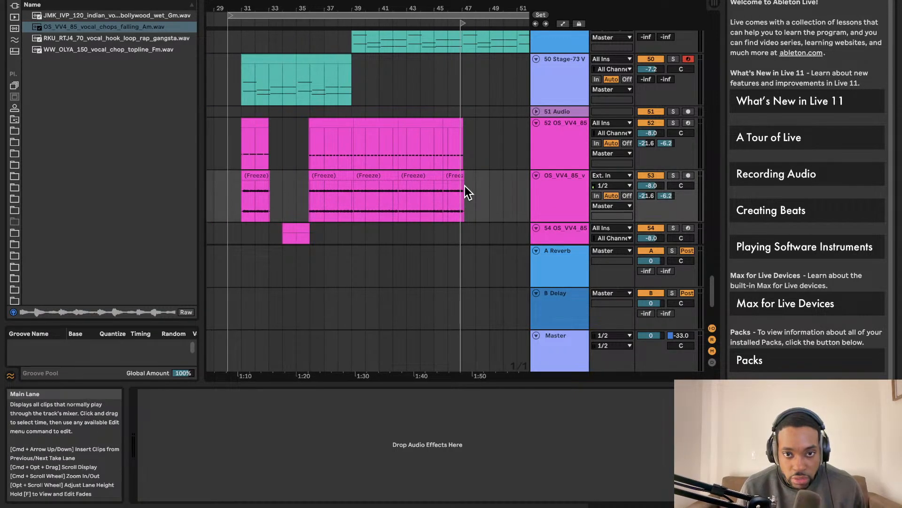
# Step: Consolidate the flattened vocal chop clips on track 53 between bars 31 and 33 into one clip
pyautogui.scroll(2, 467, 188)
pyautogui.moveTo(466, 188); pyautogui.dragTo(282, 190)
pyautogui.moveTo(180, 193); pyautogui.dragTo(289, 185)
pyautogui.scroll(1, 251, 184)
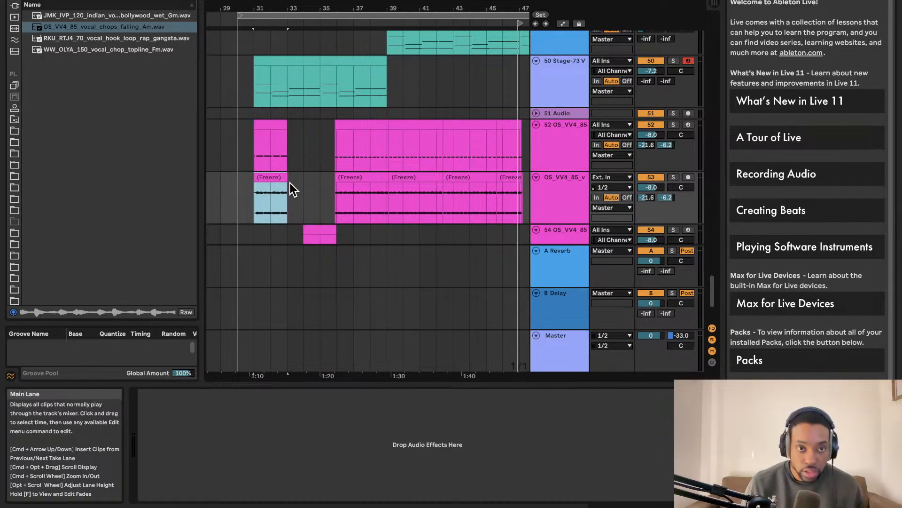
pyautogui.press('super+j')
# Step: Consolidate the remaining flattened vocal chop clips on track 53, from about bar 36 to bar 47, into one clip
pyautogui.click(330, 191)
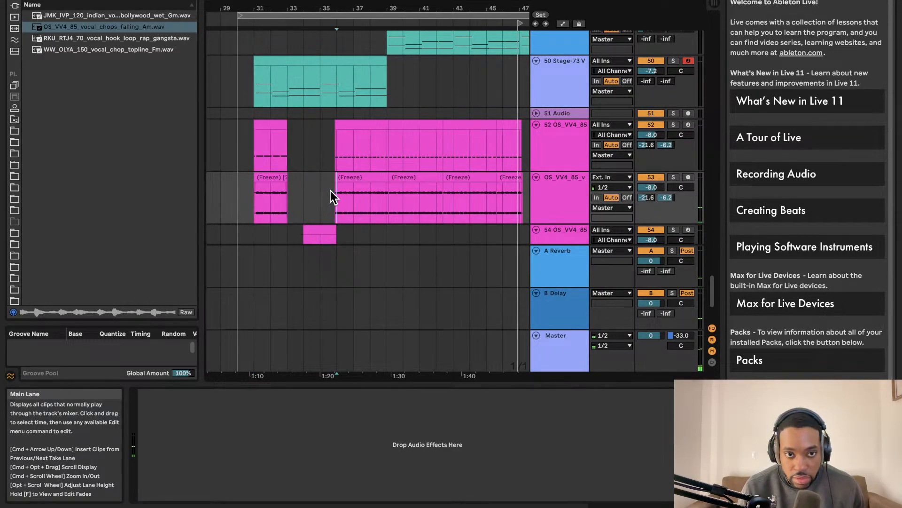
pyautogui.moveTo(331, 191)
pyautogui.mouseDown()
pyautogui.moveTo(529, 183)
pyautogui.moveTo(306, 193)
pyautogui.mouseUp()
pyautogui.click(472, 188)
pyautogui.scroll(3, 495, 185)
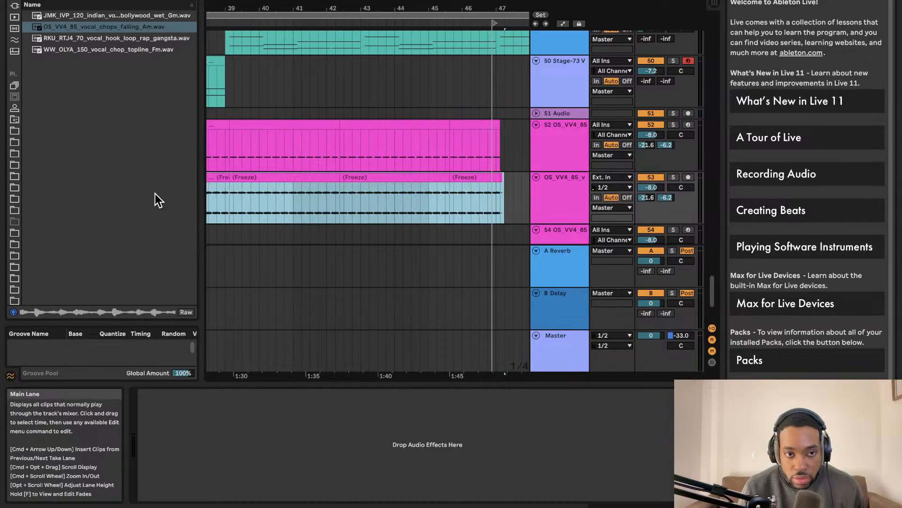
pyautogui.moveTo(206, 193); pyautogui.dragTo(262, 188)
pyautogui.hscroll(10, 329, 186)
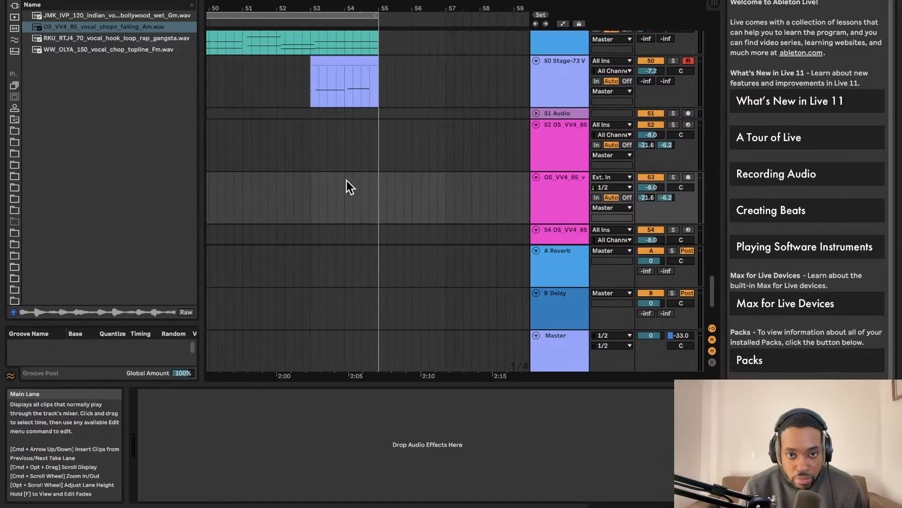
pyautogui.hscroll(-10, 323, 187)
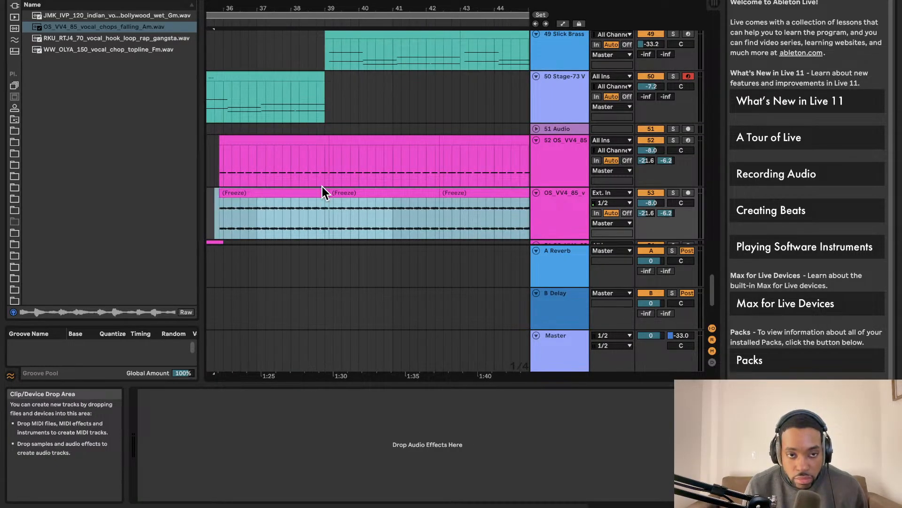
pyautogui.scroll(-2, 231, 215)
pyautogui.moveTo(221, 197); pyautogui.dragTo(510, 207)
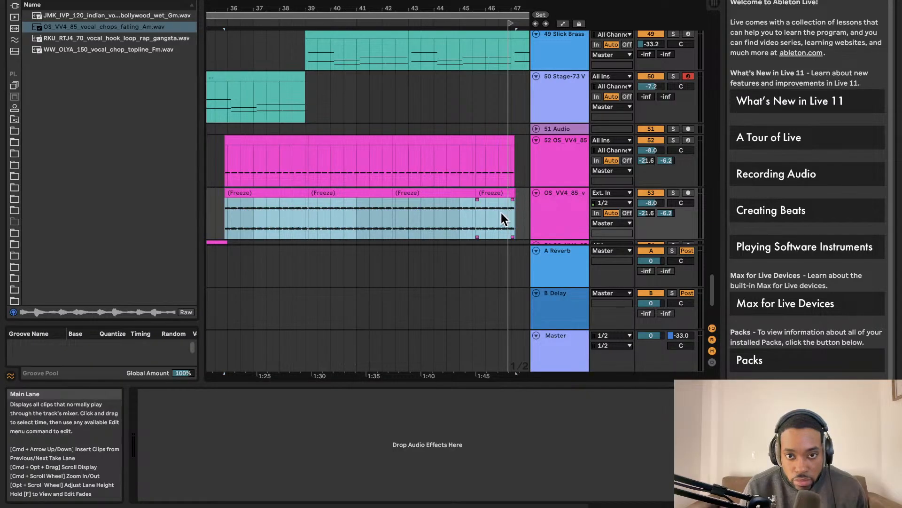
pyautogui.scroll(3, 492, 216)
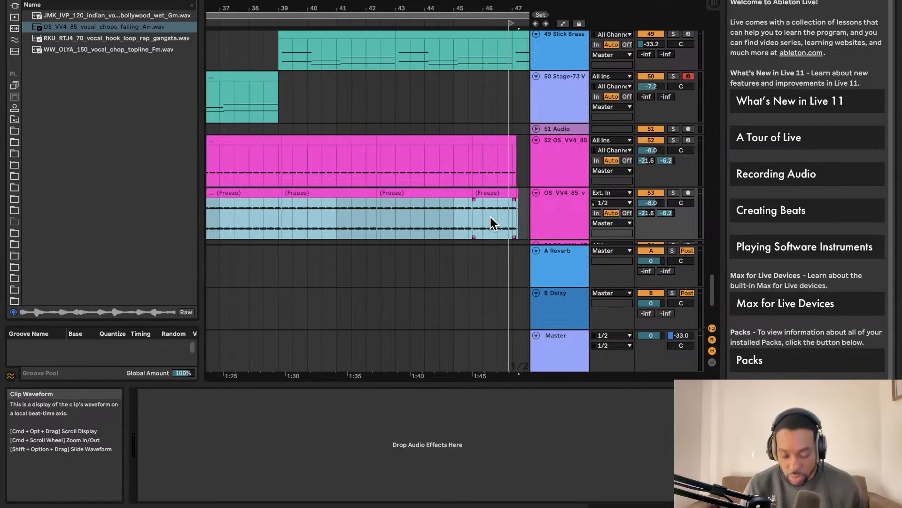
pyautogui.press('super+j')
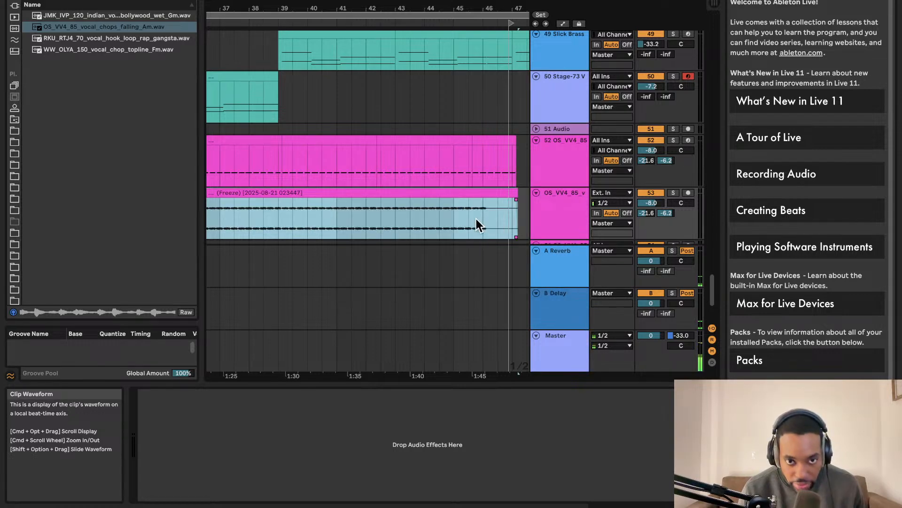
# Step: Fold the original vocal chop track 52 and deactivate it
pyautogui.hscroll(-5, 457, 193)
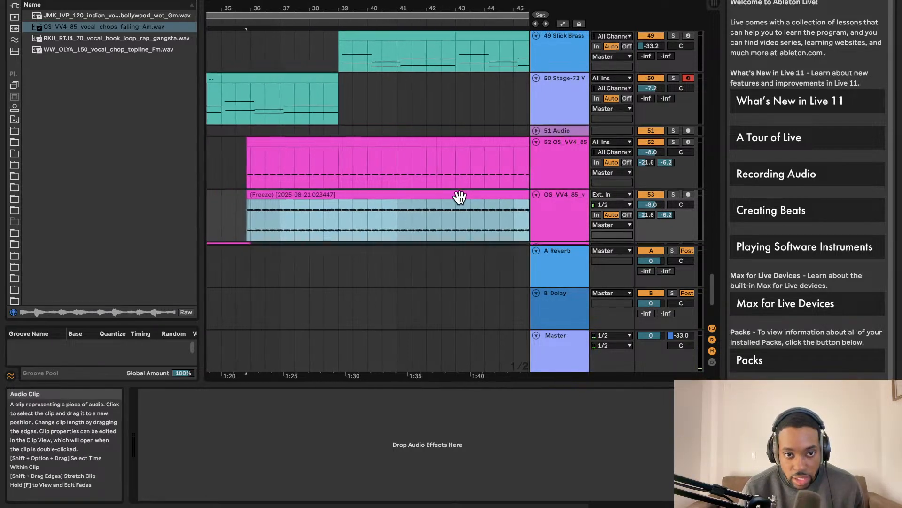
pyautogui.click(535, 142)
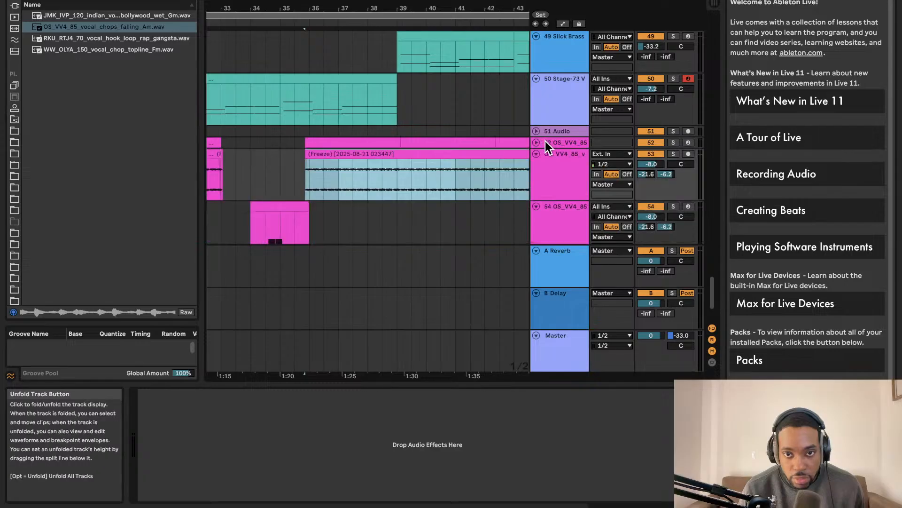
pyautogui.click(644, 143)
# Step: Group the original vocal chop track 52 with its flattened copy and name the group Vocals
pyautogui.click(571, 143)
pyautogui.click(566, 161)
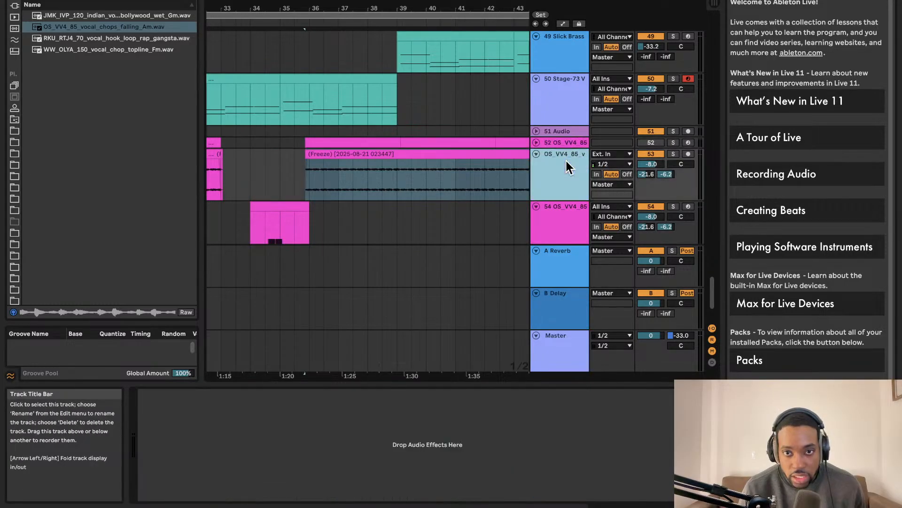
pyautogui.click(569, 143)
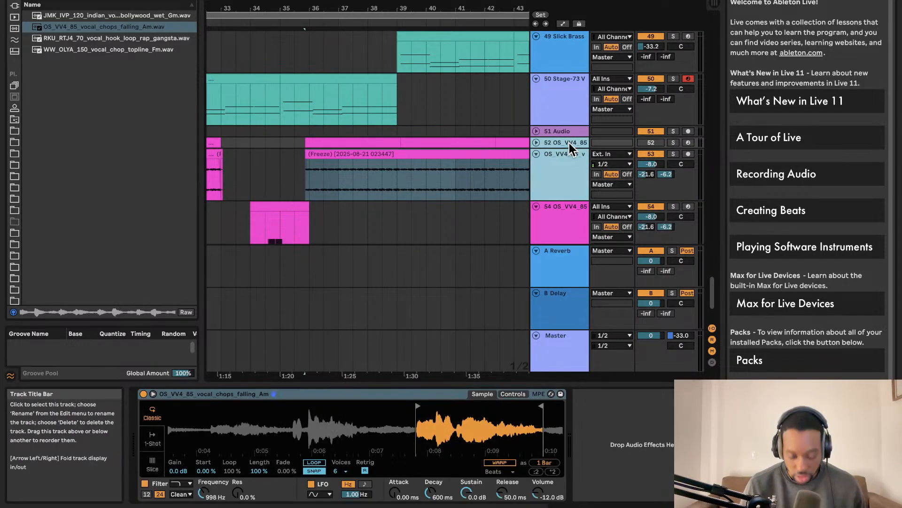
pyautogui.press('super+g')
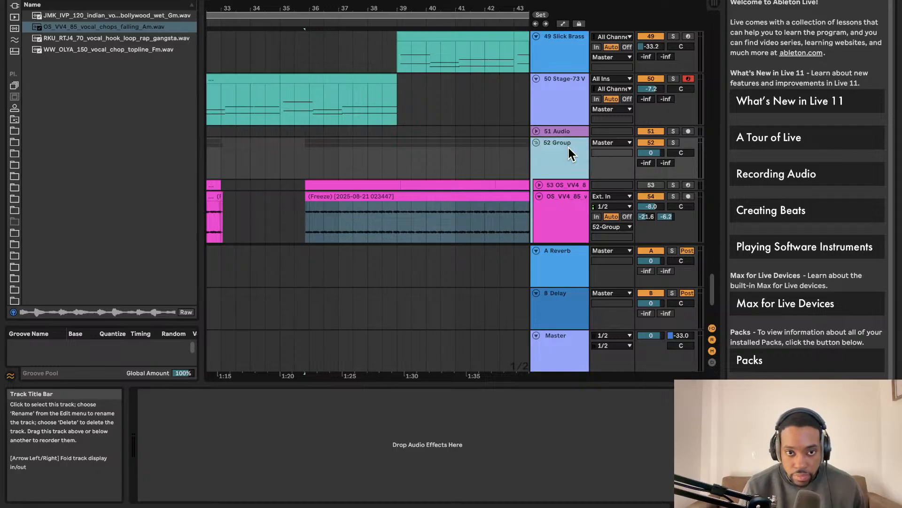
pyautogui.press('super+r')
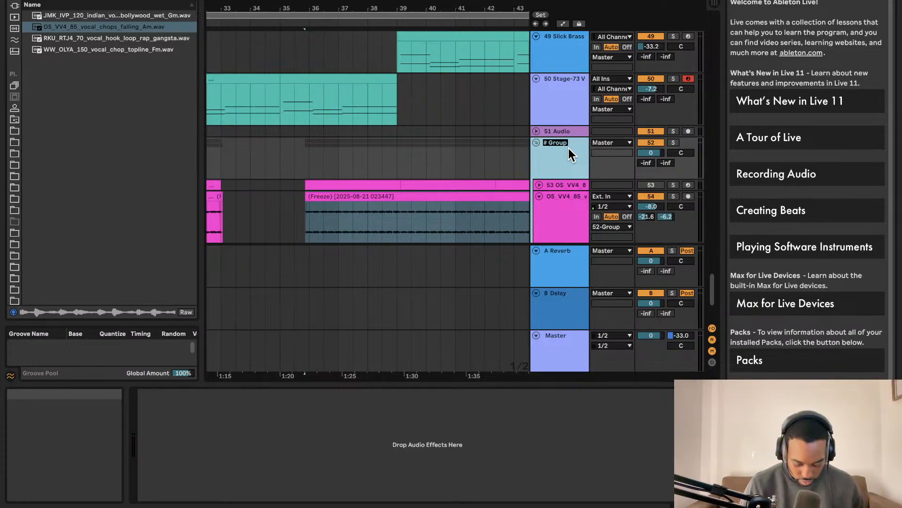
pyautogui.write('Vocals')
pyautogui.press('Return')
# Step: Rename both consolidated audio clips on the flattened track 54 as Vocals
pyautogui.click(583, 210)
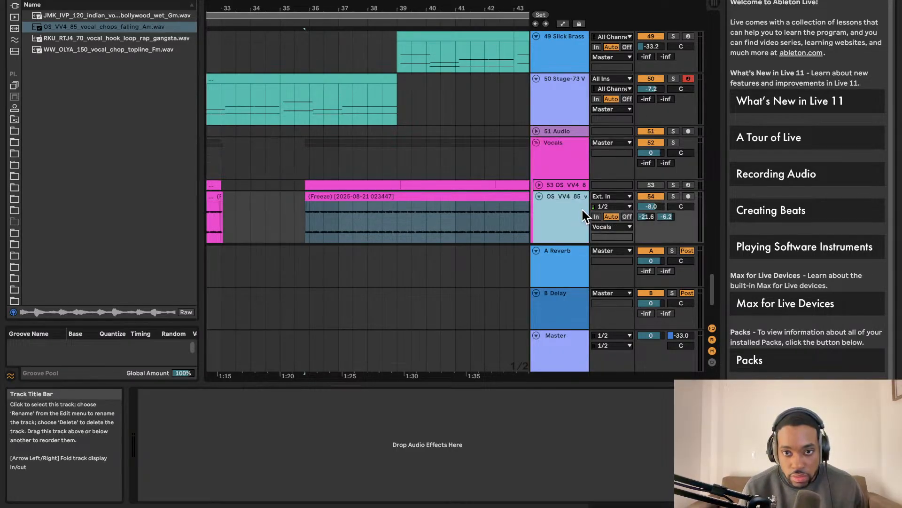
pyautogui.click(566, 185)
pyautogui.hscroll(-4, 492, 205)
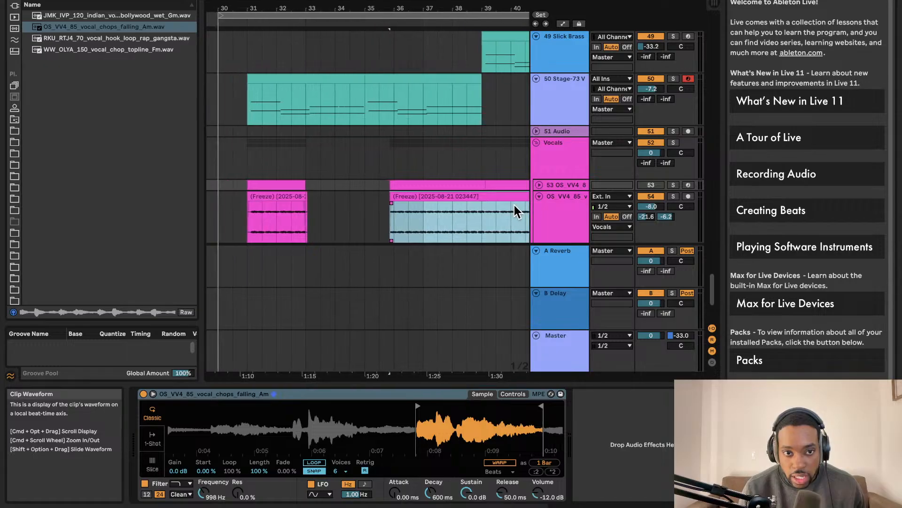
pyautogui.click(273, 197)
pyautogui.press('super+r')
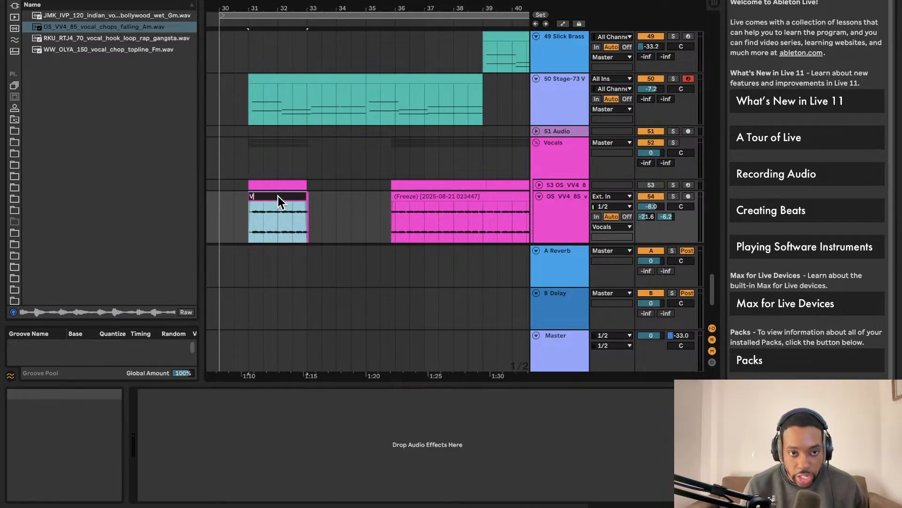
pyautogui.write('Vocals')
pyautogui.press('Return')
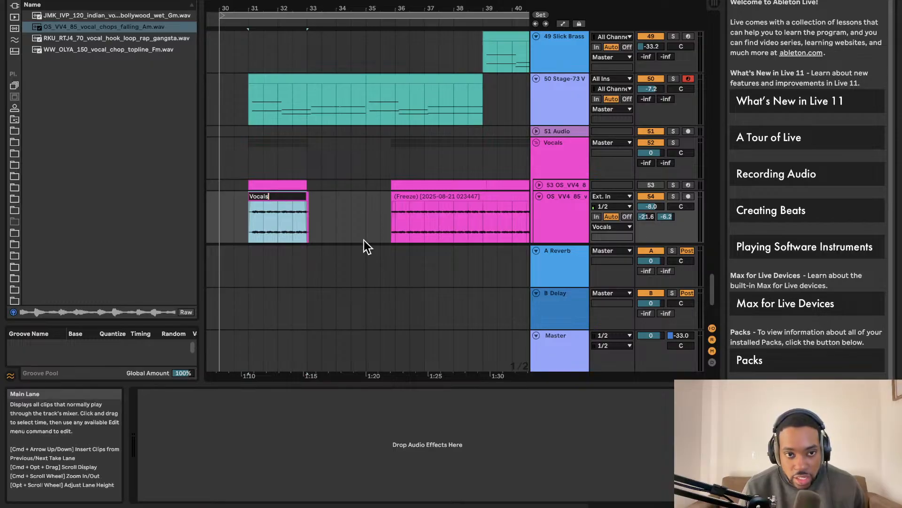
pyautogui.click(362, 230)
pyautogui.click(416, 195)
pyautogui.press('super+r')
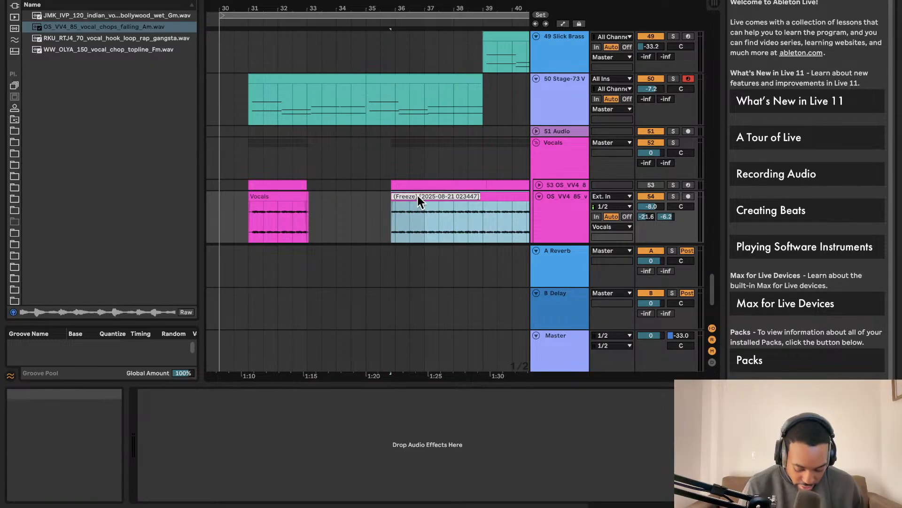
pyautogui.write('Vocals')
pyautogui.press('Return')
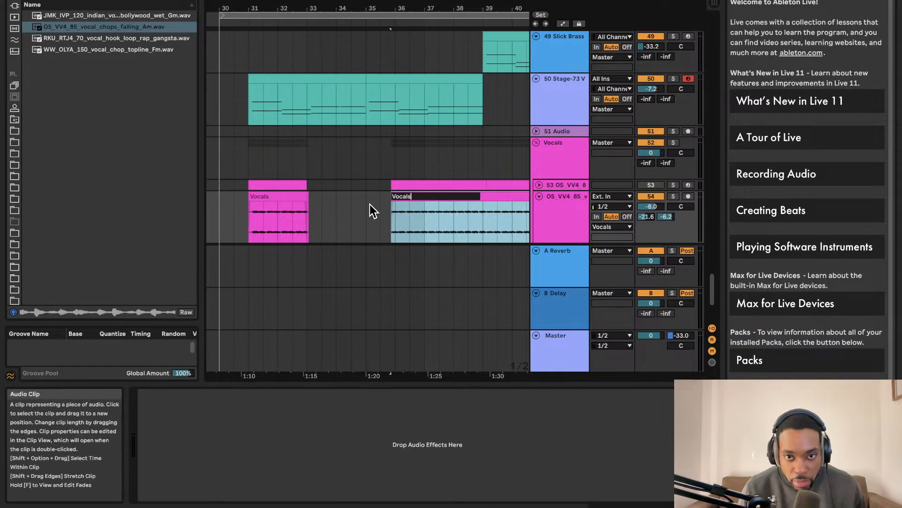
# Step: Rename the flattened audio track 54 as Vocals
pyautogui.click(369, 204)
pyautogui.press('super+r')
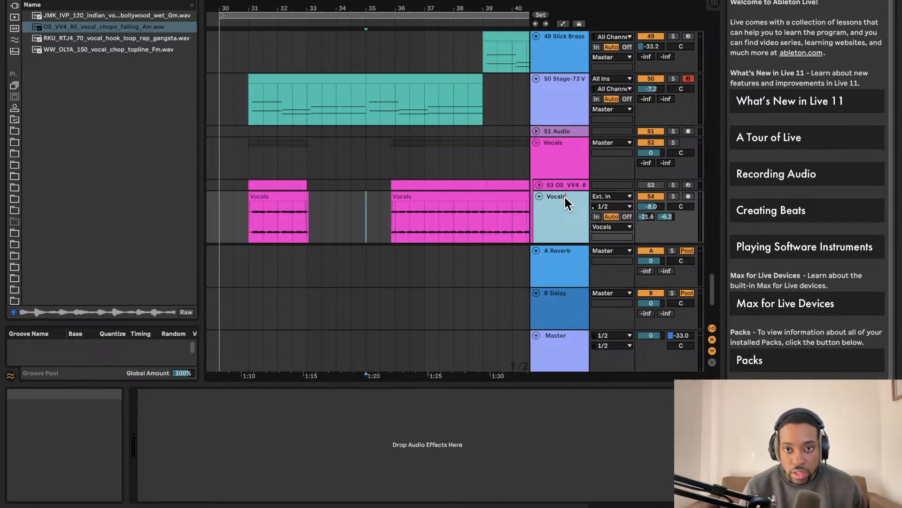
pyautogui.press('Return')
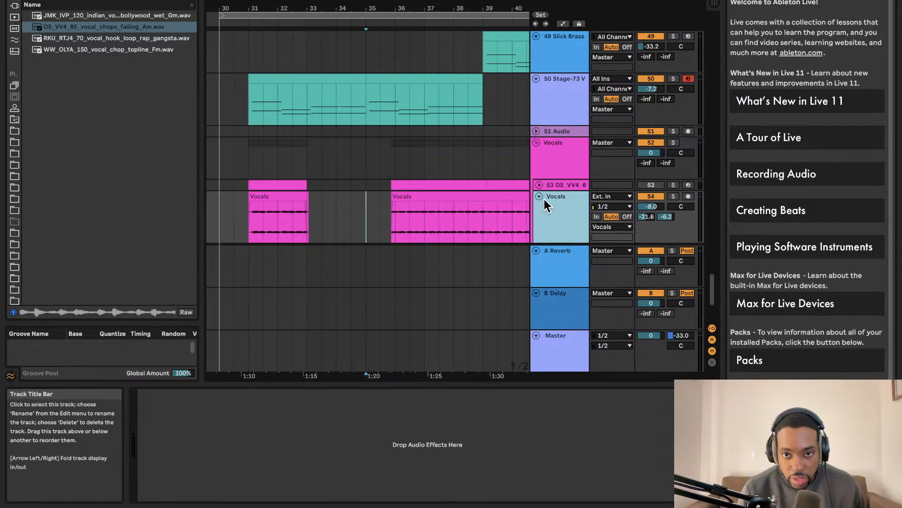
# Step: Start playback and duplicate the second vocal chop track 55 together with its clip
pyautogui.press('space')
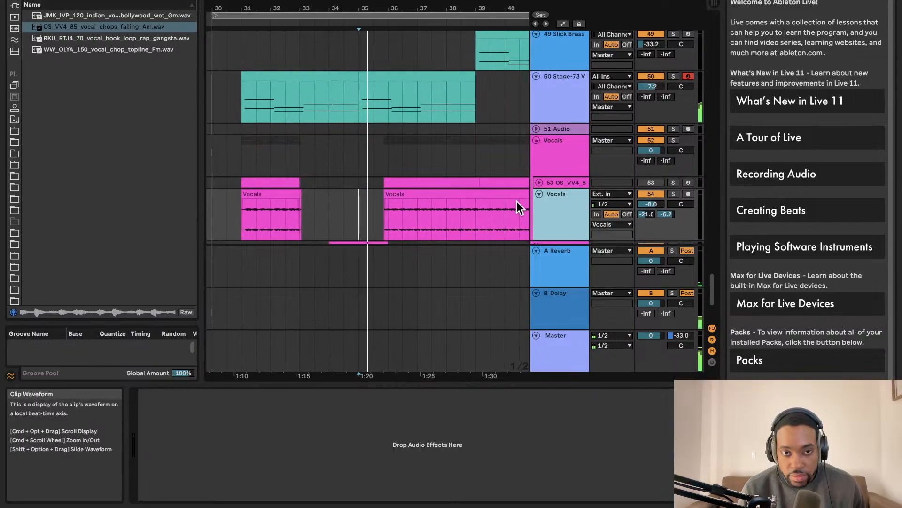
pyautogui.scroll(-5, 516, 204)
pyautogui.click(572, 183)
pyautogui.rightClick(573, 185)
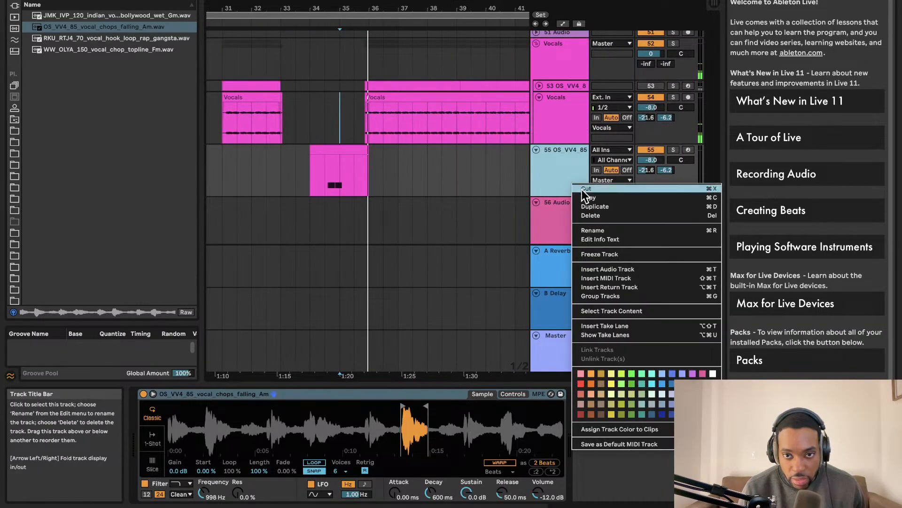
pyautogui.click(587, 206)
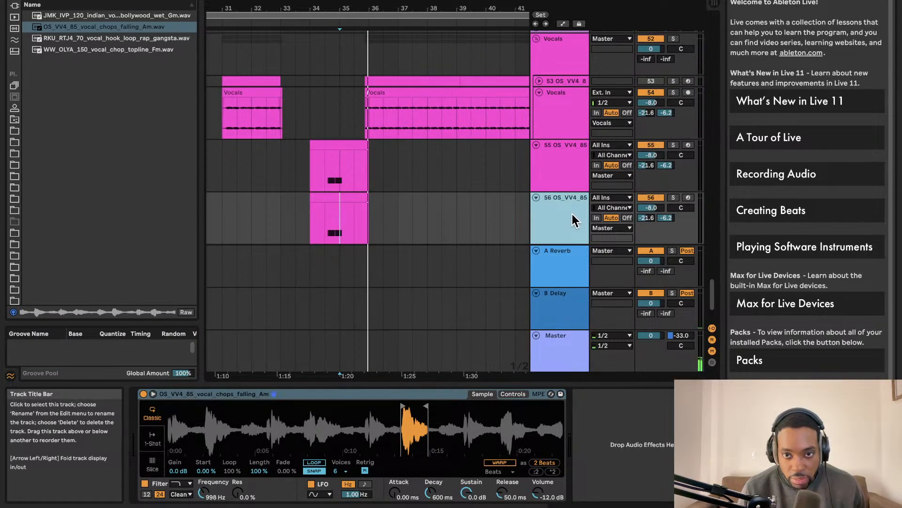
# Step: Freeze the duplicated vocal chop track 56 and flatten it into audio
pyautogui.rightClick(571, 214)
pyautogui.click(599, 285)
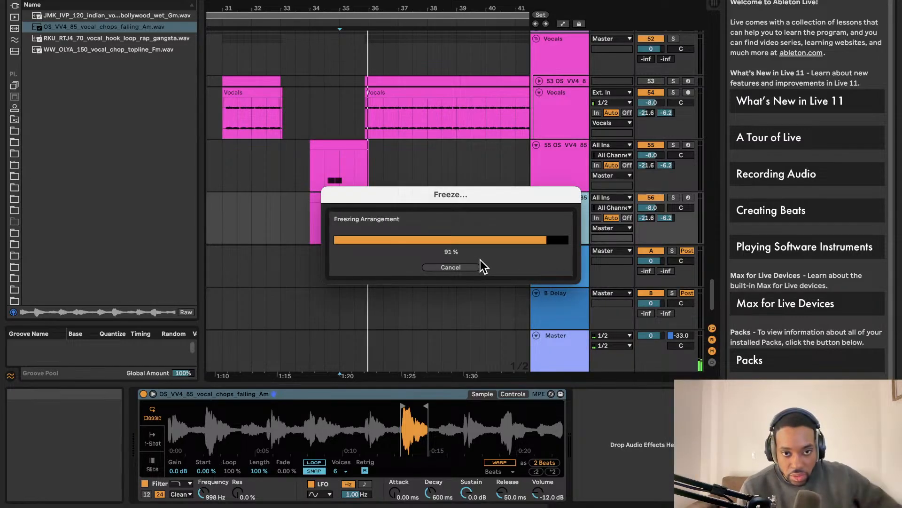
pyautogui.rightClick(560, 210)
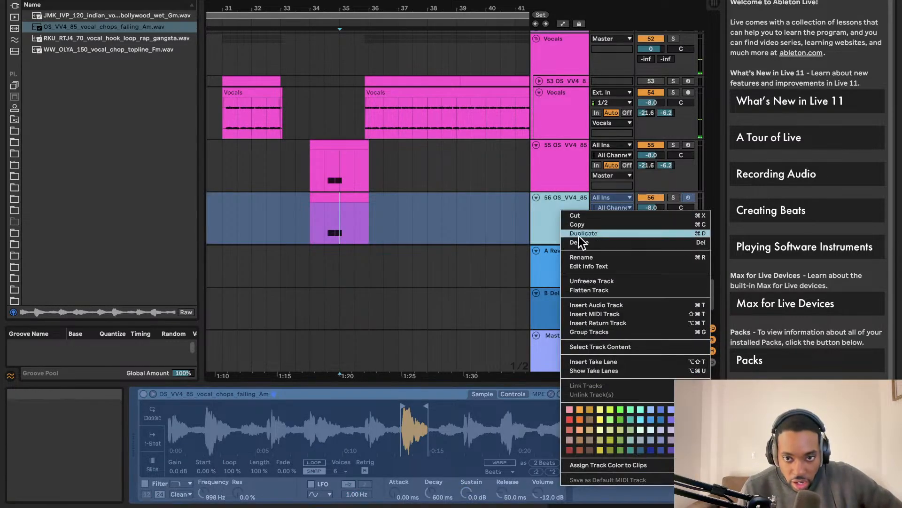
pyautogui.click(594, 290)
# Step: Name both the flattened clip on track 56 and the track itself Vocal2
pyautogui.click(329, 199)
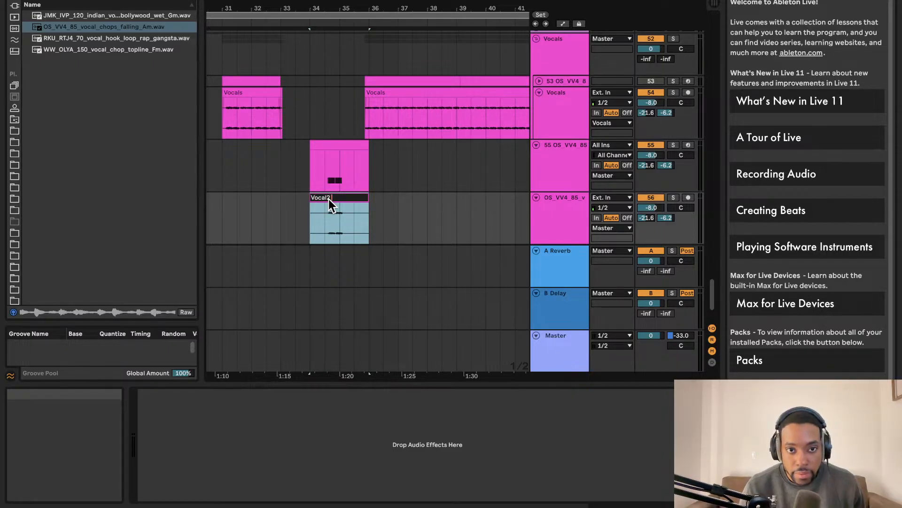
pyautogui.press('Return')
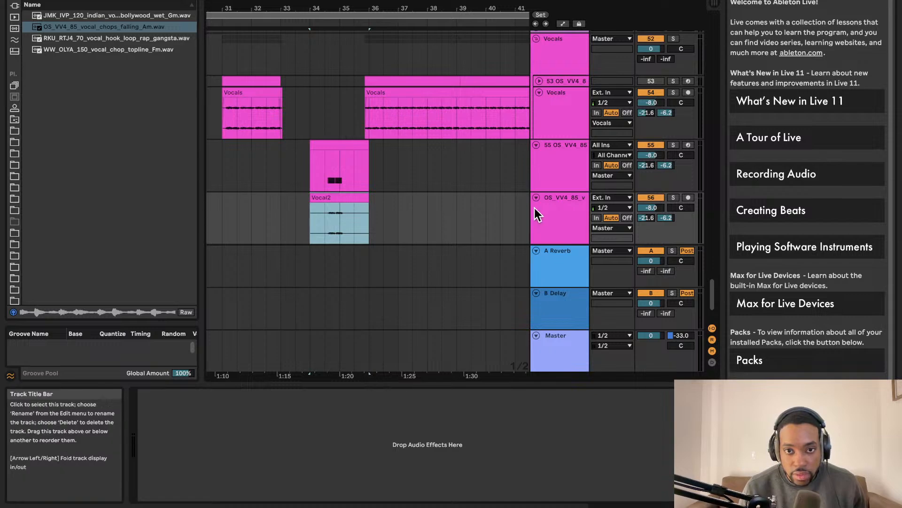
pyautogui.click(545, 199)
pyautogui.press('super+r')
pyautogui.write('Vo')
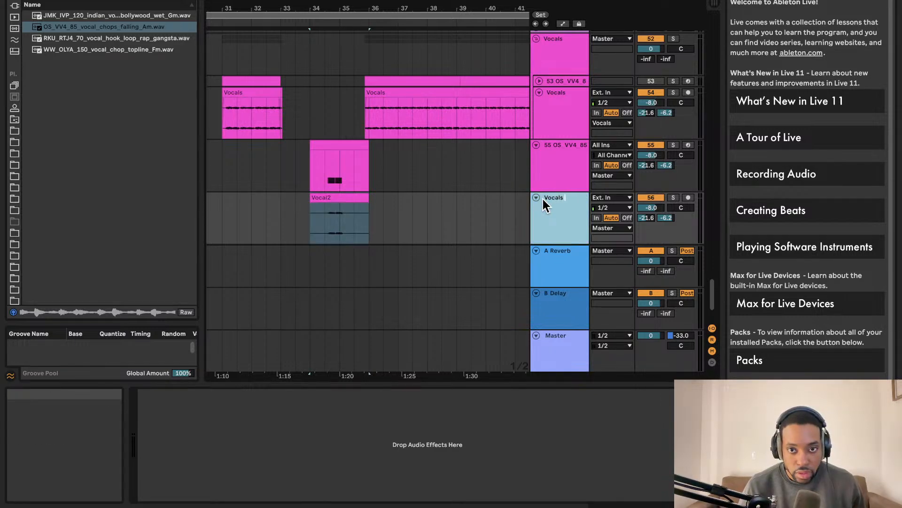
pyautogui.press('Return')
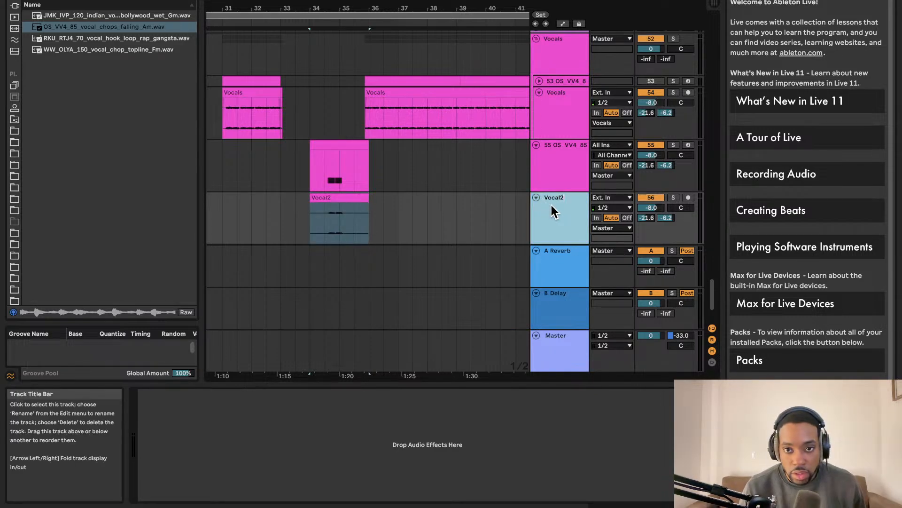
# Step: Move track 55 and the Vocal2 track into the Vocals group
pyautogui.click(551, 174)
pyautogui.moveTo(564, 211); pyautogui.dragTo(561, 187)
pyautogui.click(564, 225)
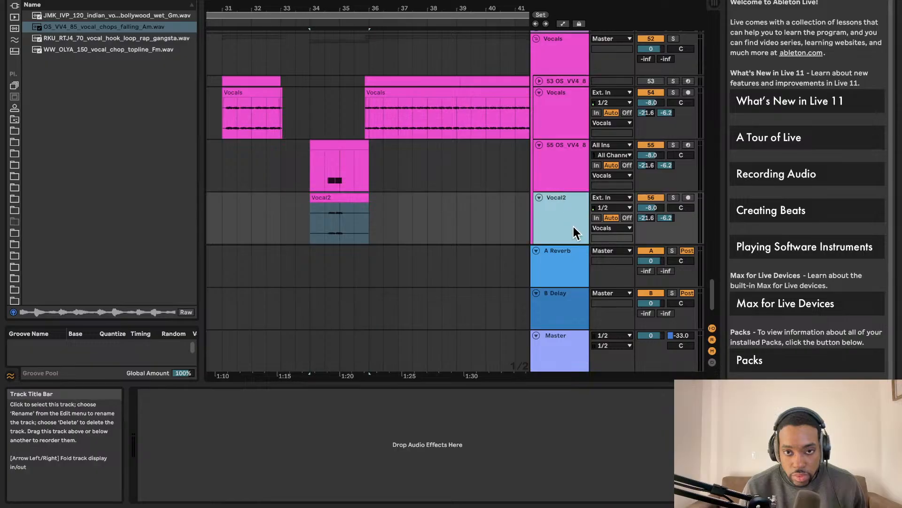
# Step: Play the arrangement from bar 34, and deactivate and fold the original vocal chop track 55
pyautogui.scroll(1, 568, 217)
pyautogui.press('space')
pyautogui.scroll(-3, 543, 185)
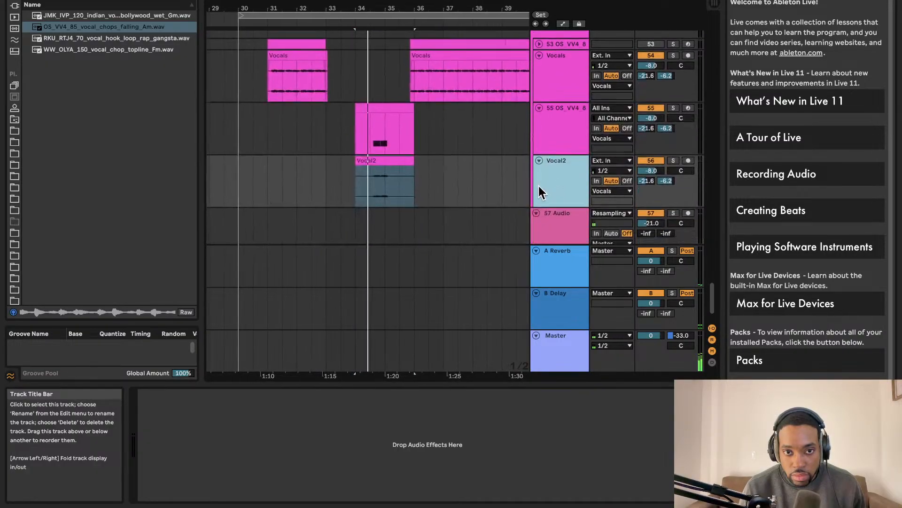
pyautogui.click(652, 87)
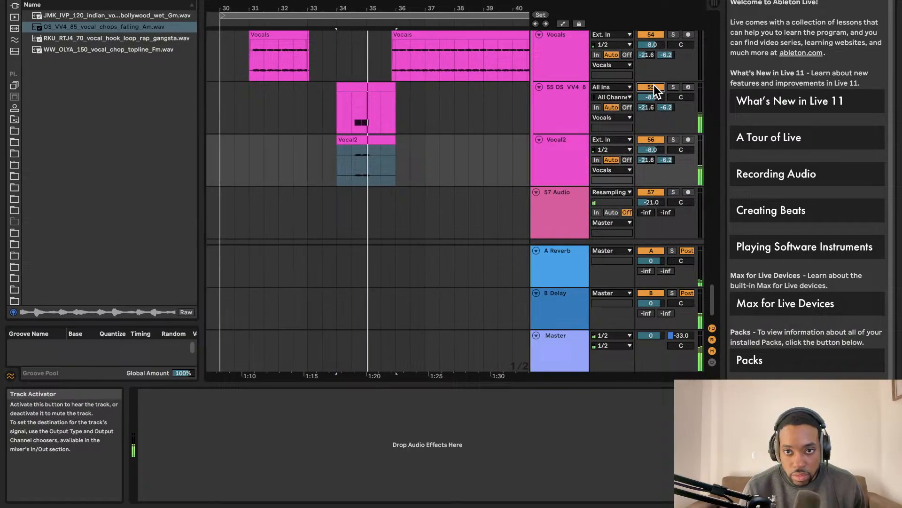
pyautogui.click(539, 87)
pyautogui.scroll(1, 552, 104)
pyautogui.scroll(1, 552, 104)
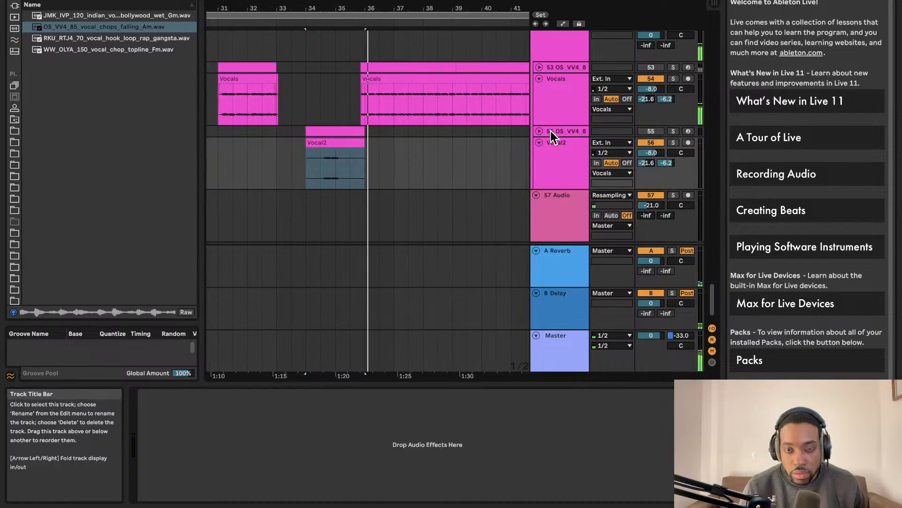
# Step: Listen to the arrangement through the Vocal2 and Vocals clips to the end of the Vocals clip around bar 47
pyautogui.scroll(2, 436, 134)
pyautogui.scroll(-4, 434, 136)
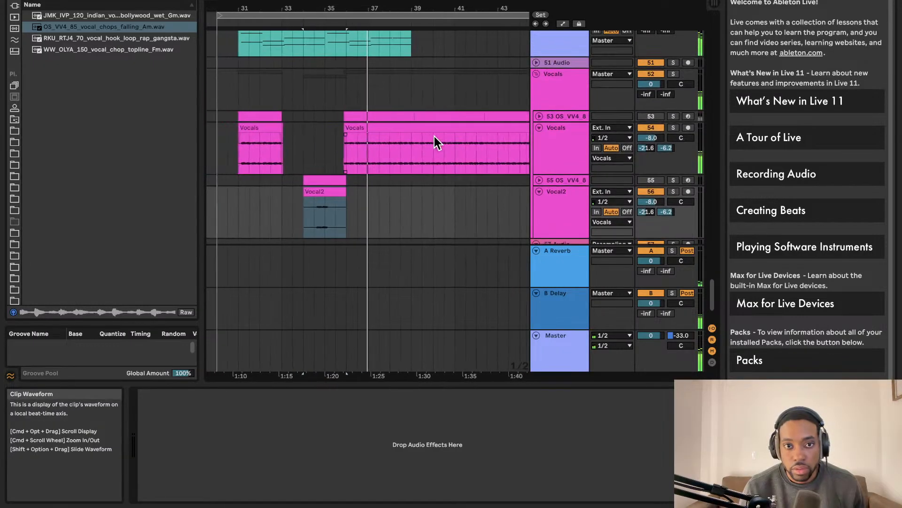
pyautogui.scroll(-3, 445, 148)
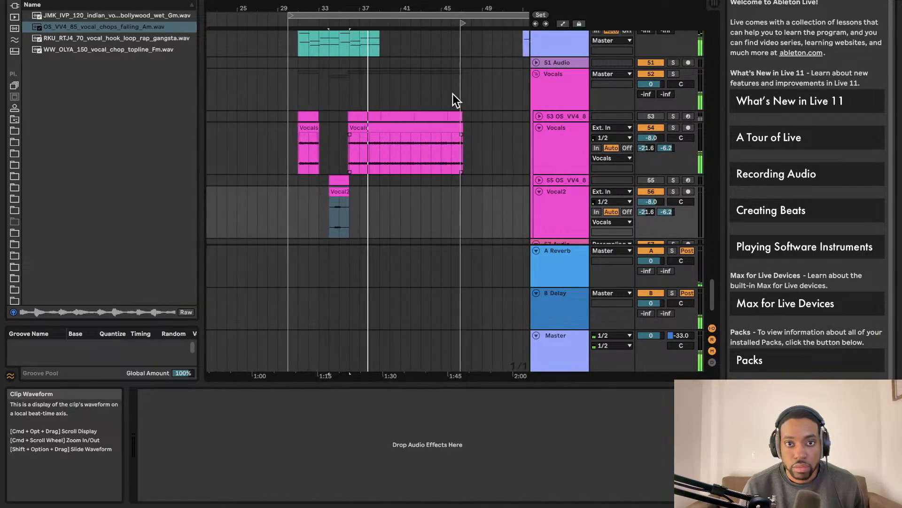
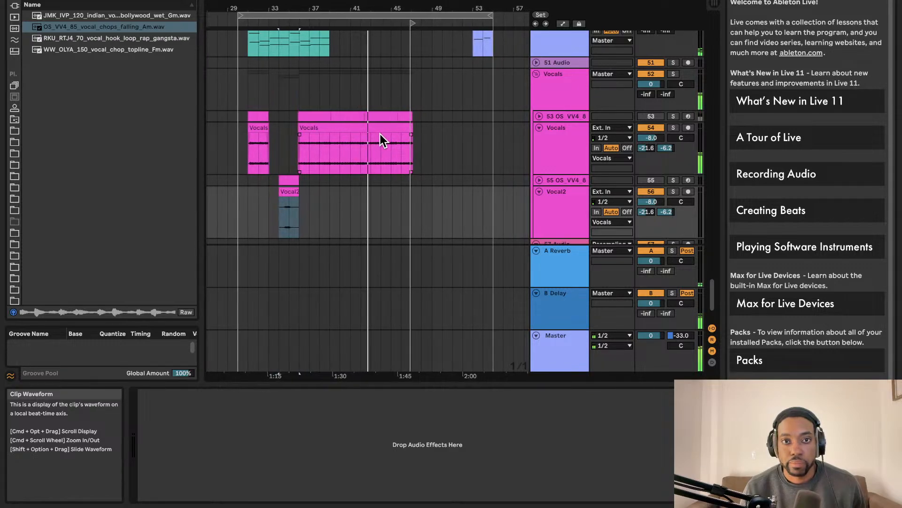
pyautogui.scroll(2, 378, 133)
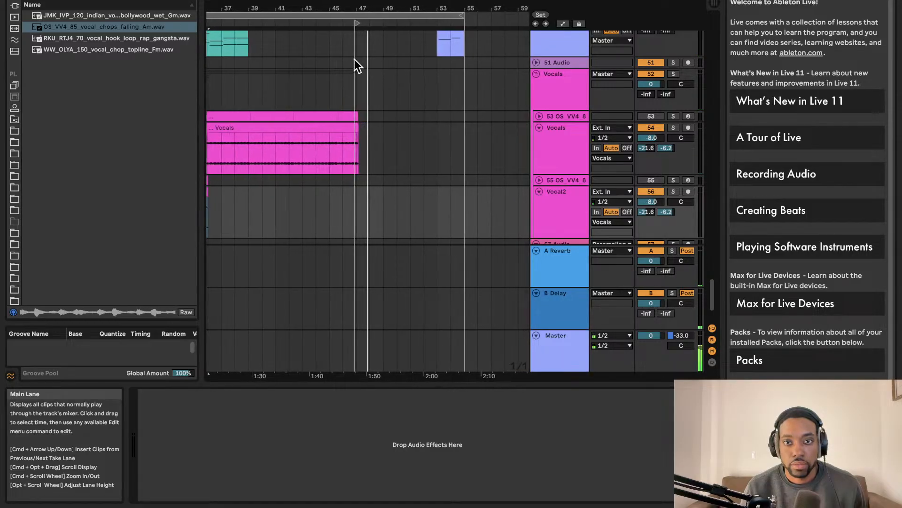
pyautogui.scroll(-5, 353, 62)
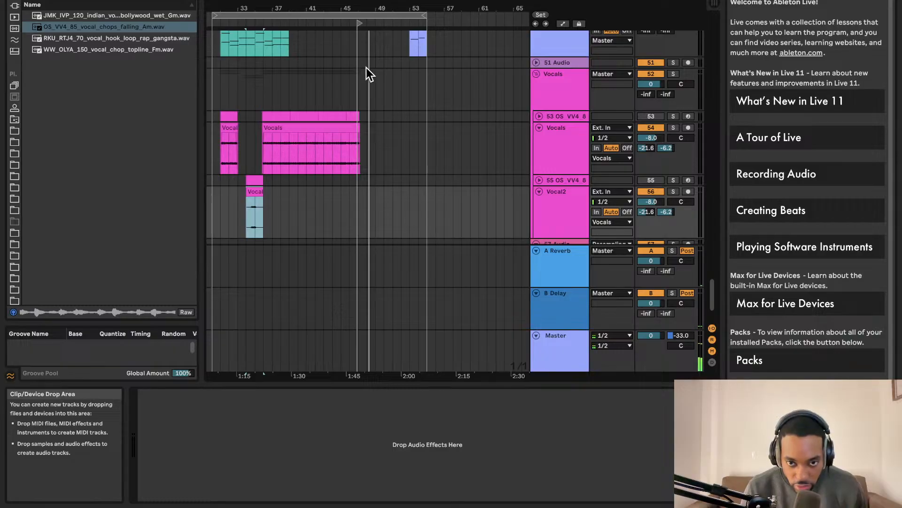
# Step: Check the Pro-L 2 limiter on the Master track and close its window
pyautogui.click(576, 353)
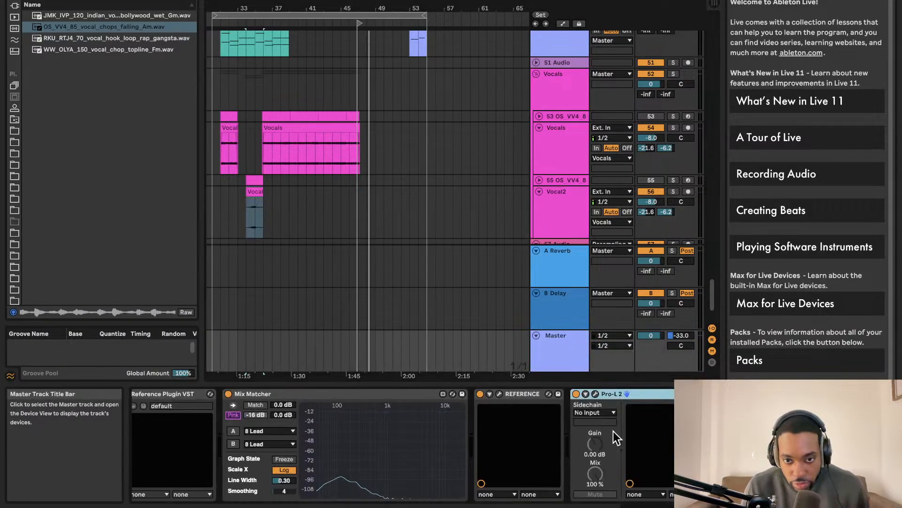
pyautogui.click(566, 394)
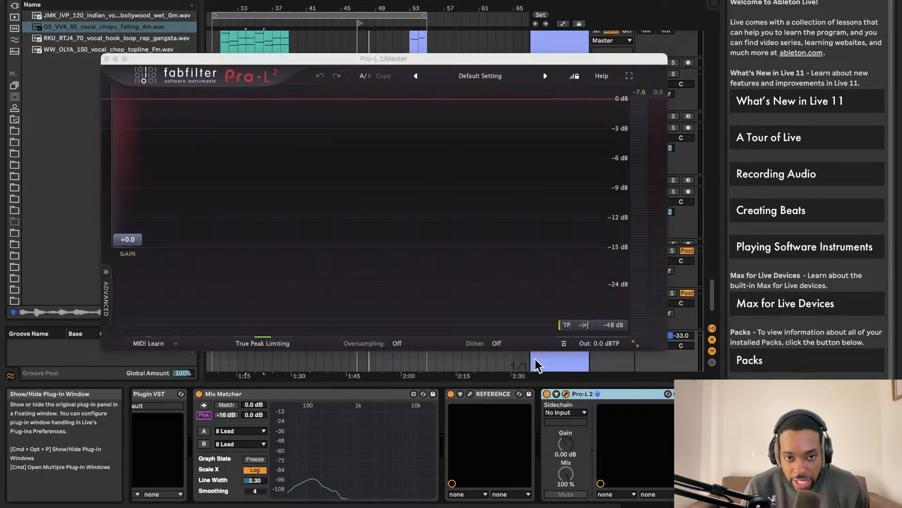
pyautogui.click(106, 58)
# Step: Inspect the Reaktor 6 instrument on track 38, following the wiring from its sampler block to the VCA, and close its window
pyautogui.scroll(3, 19, 58)
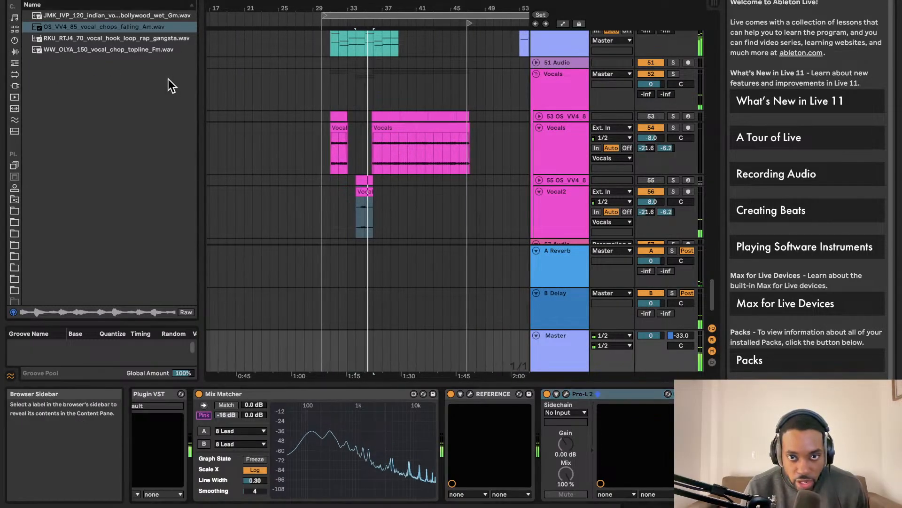
pyautogui.scroll(10, 399, 101)
pyautogui.scroll(10, 464, 111)
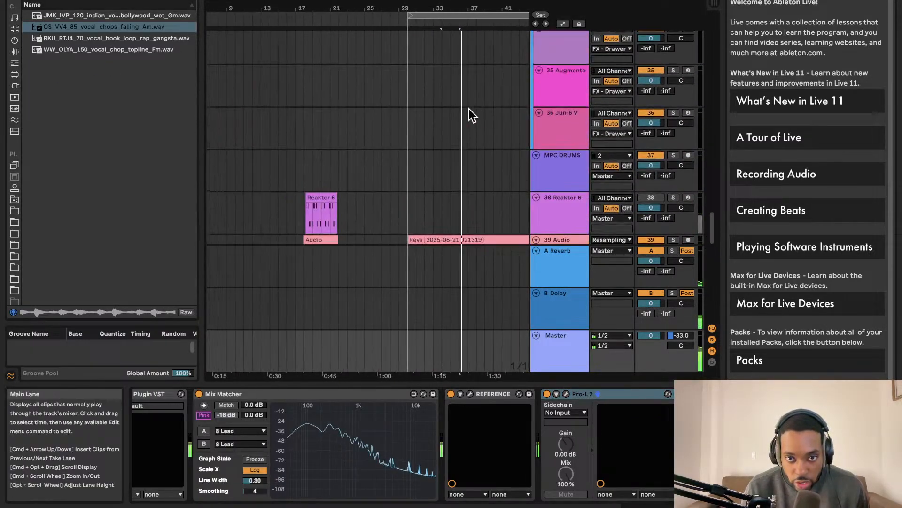
pyautogui.click(563, 214)
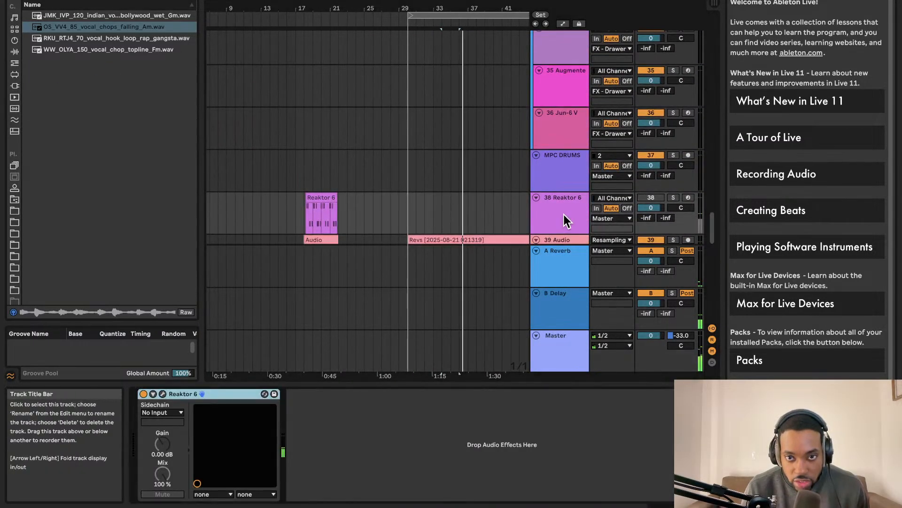
pyautogui.click(163, 394)
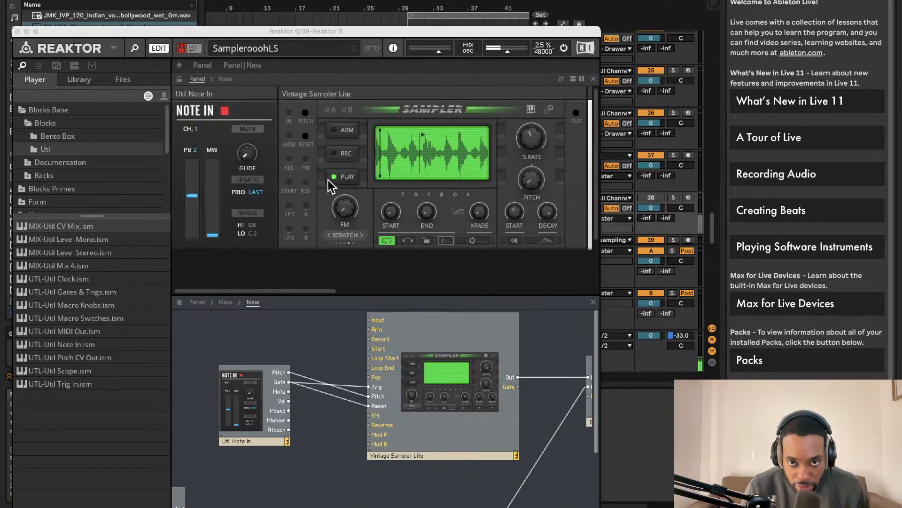
pyautogui.scroll(-3, 374, 327)
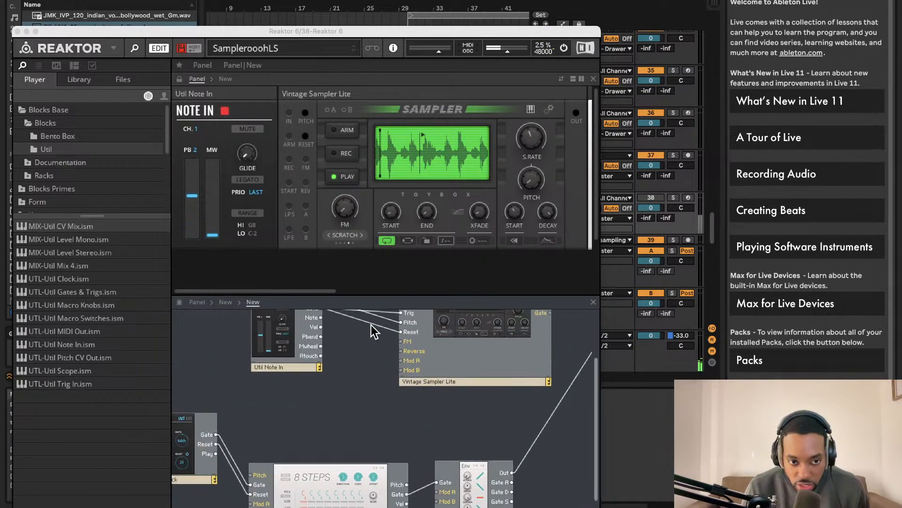
pyautogui.hscroll(3, 374, 325)
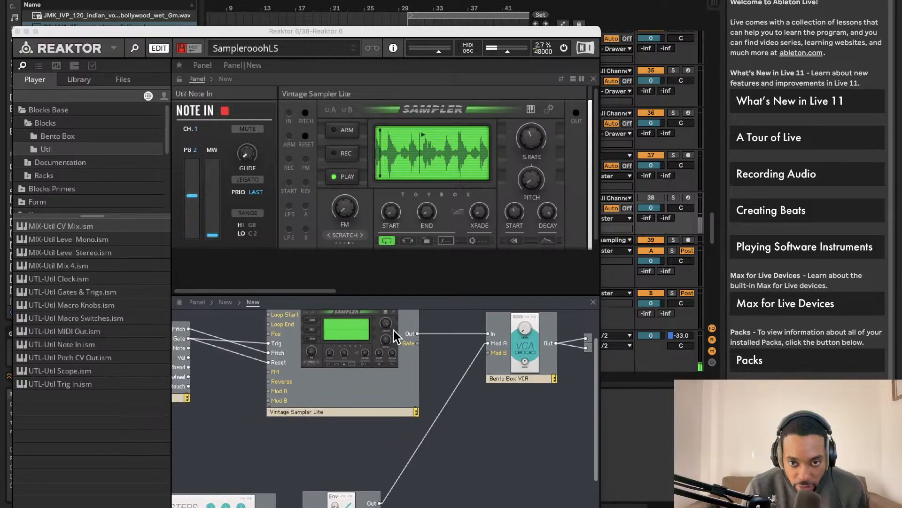
pyautogui.click(17, 31)
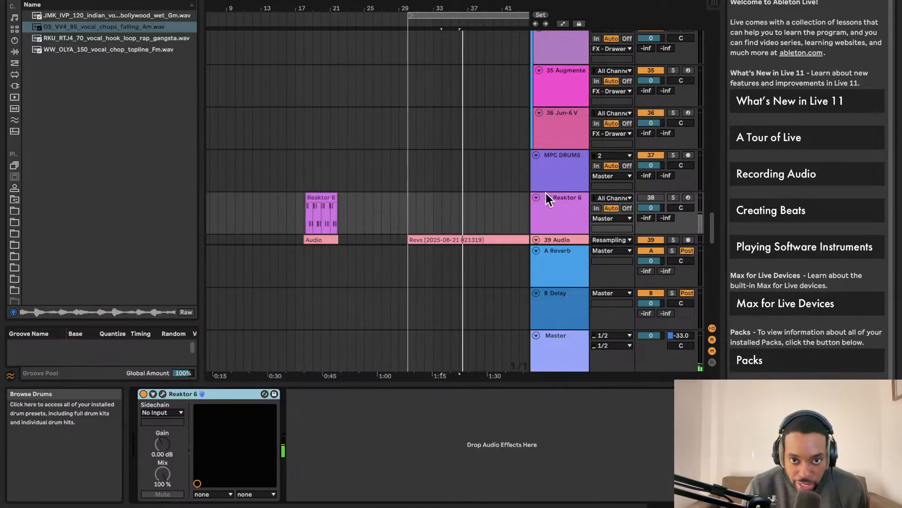
# Step: Play the arrangement from the start of the Revs clip and review the Reaktor 6 clip and the audio clips on track 39
pyautogui.click(408, 199)
pyautogui.hscroll(2, 423, 189)
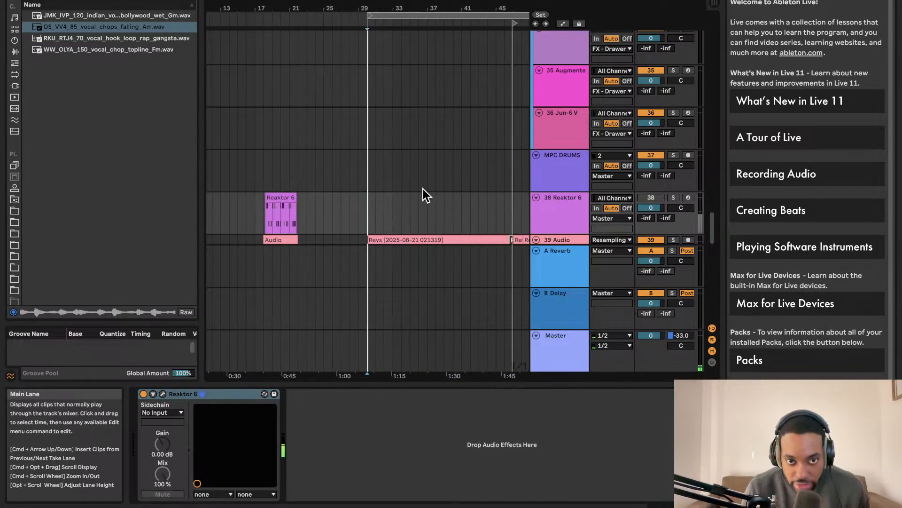
pyautogui.press('space')
pyautogui.scroll(-5, 415, 177)
pyautogui.scroll(3, 413, 173)
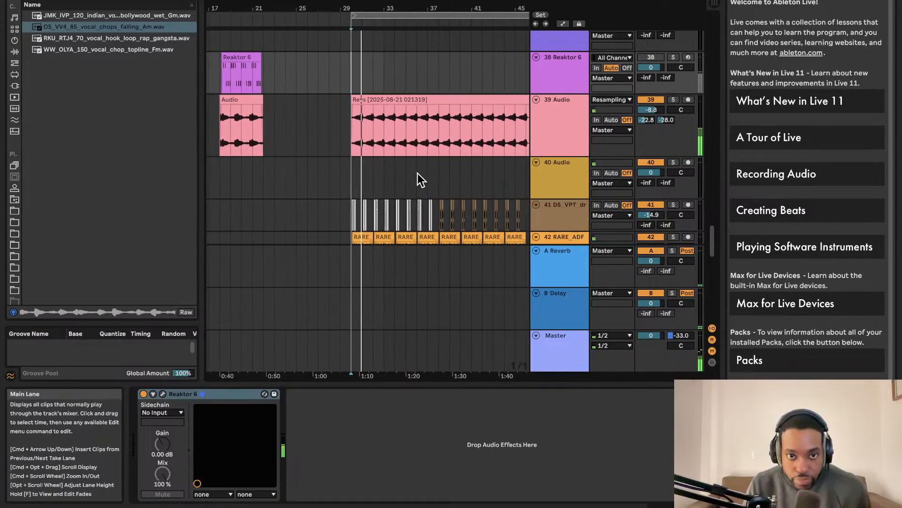
pyautogui.scroll(-2, 418, 173)
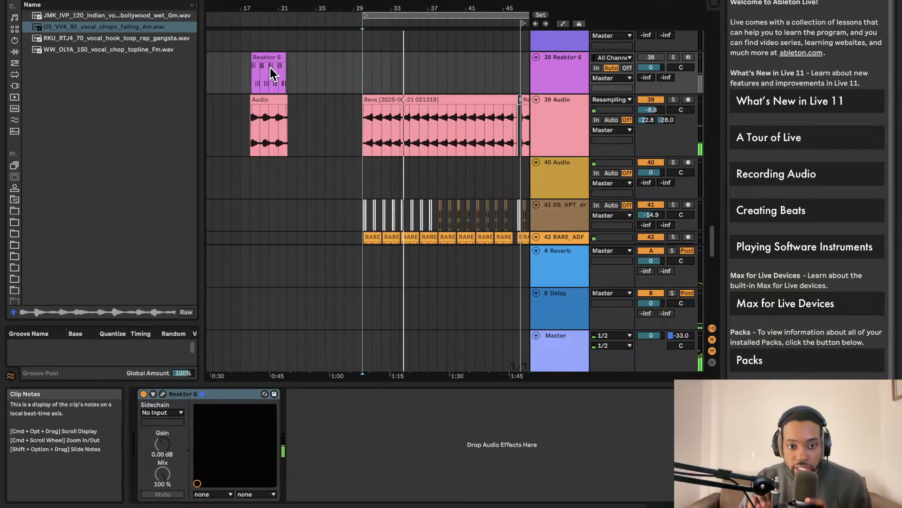
pyautogui.hscroll(-3, 273, 74)
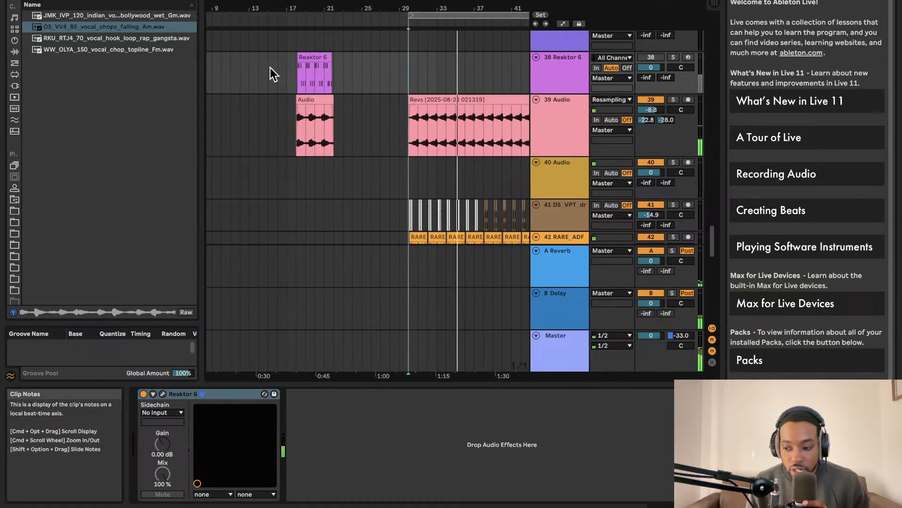
pyautogui.hscroll(-4, 273, 74)
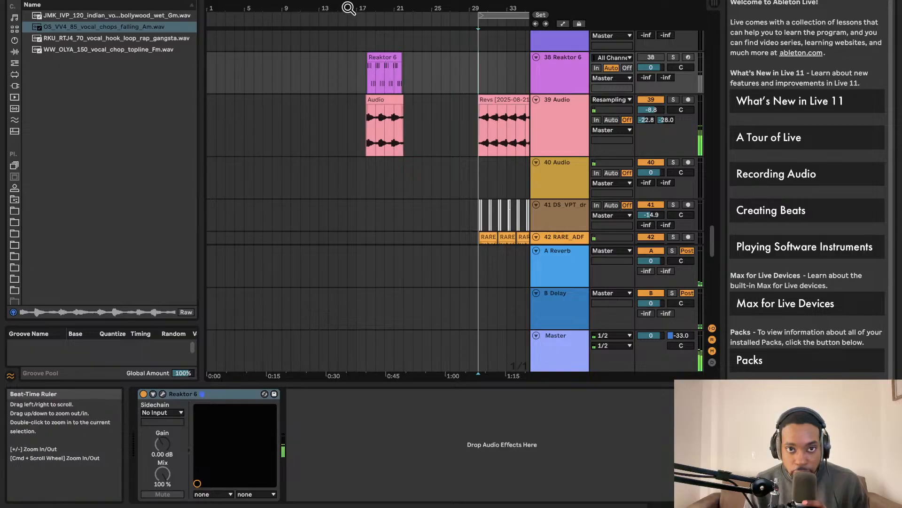